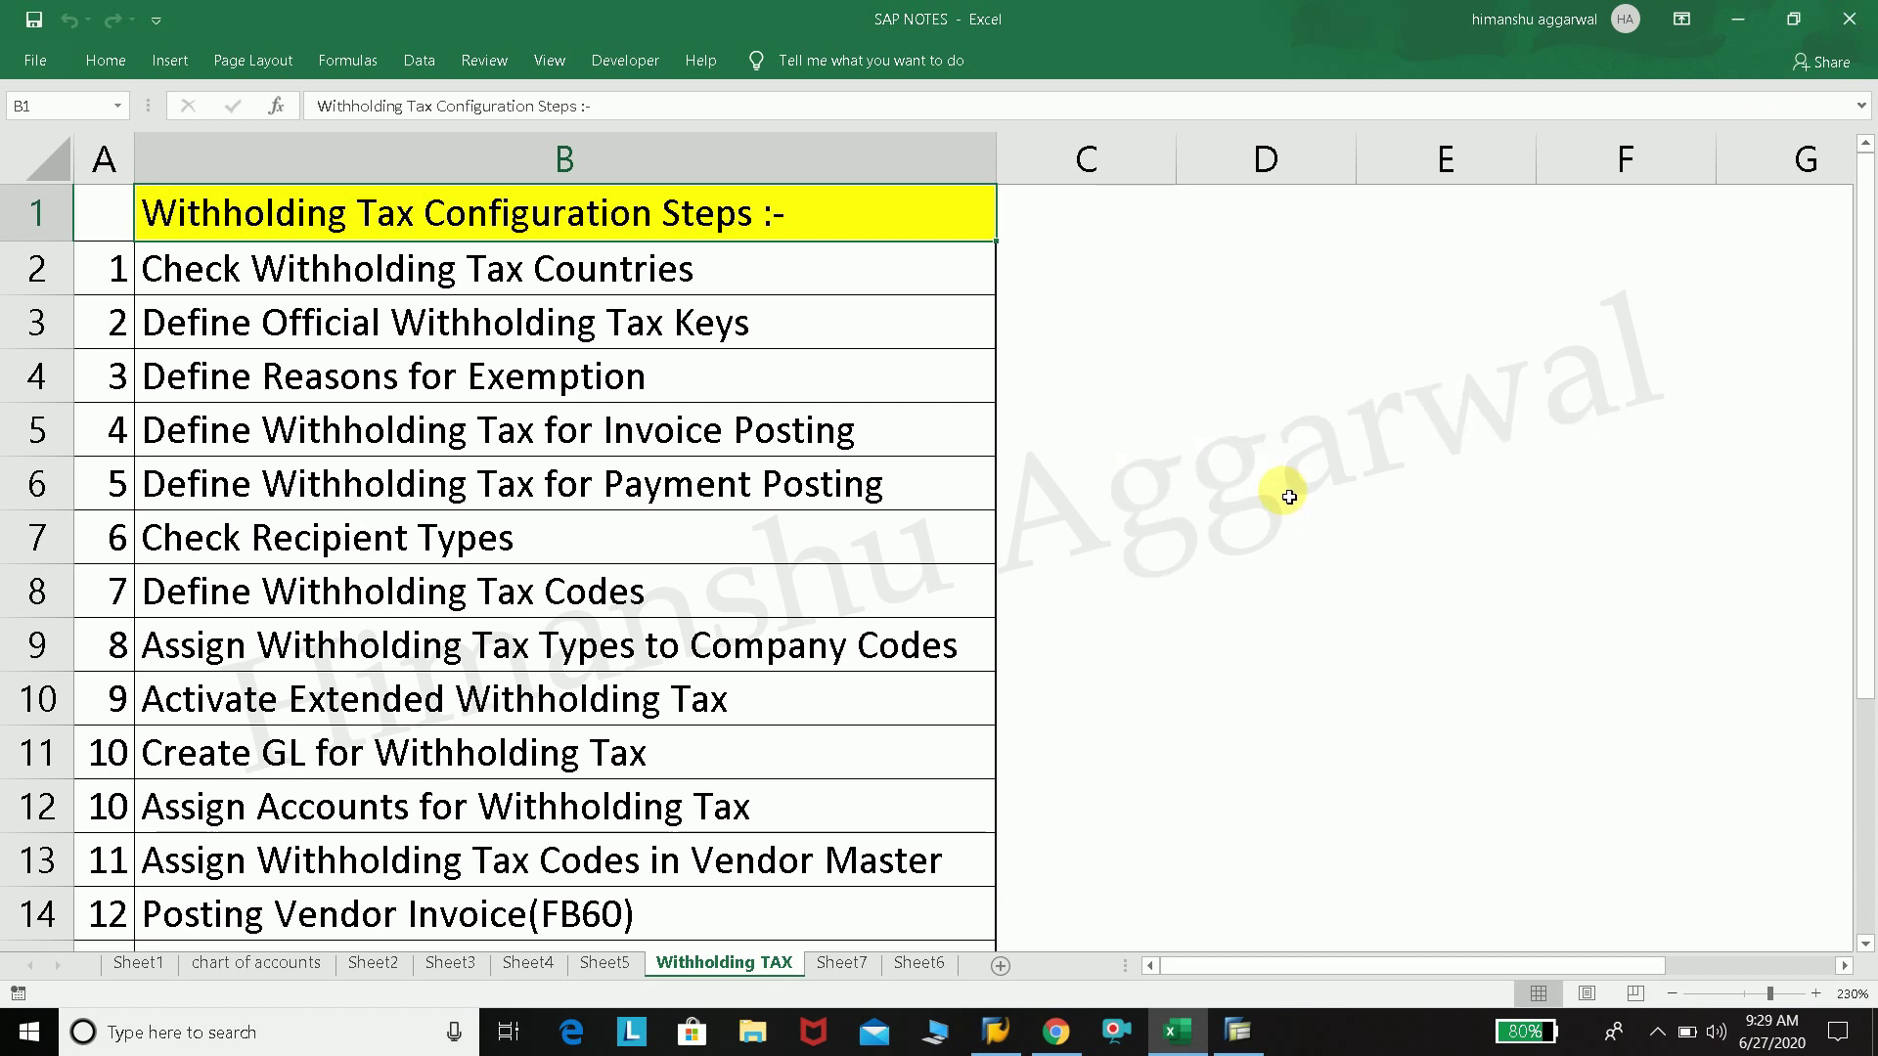
Step: Switch to the browser to view the SAP FICO playlist on the channel, and return to the Excel notes
{"action": "left_click", "coordinate": [1055, 1032]}
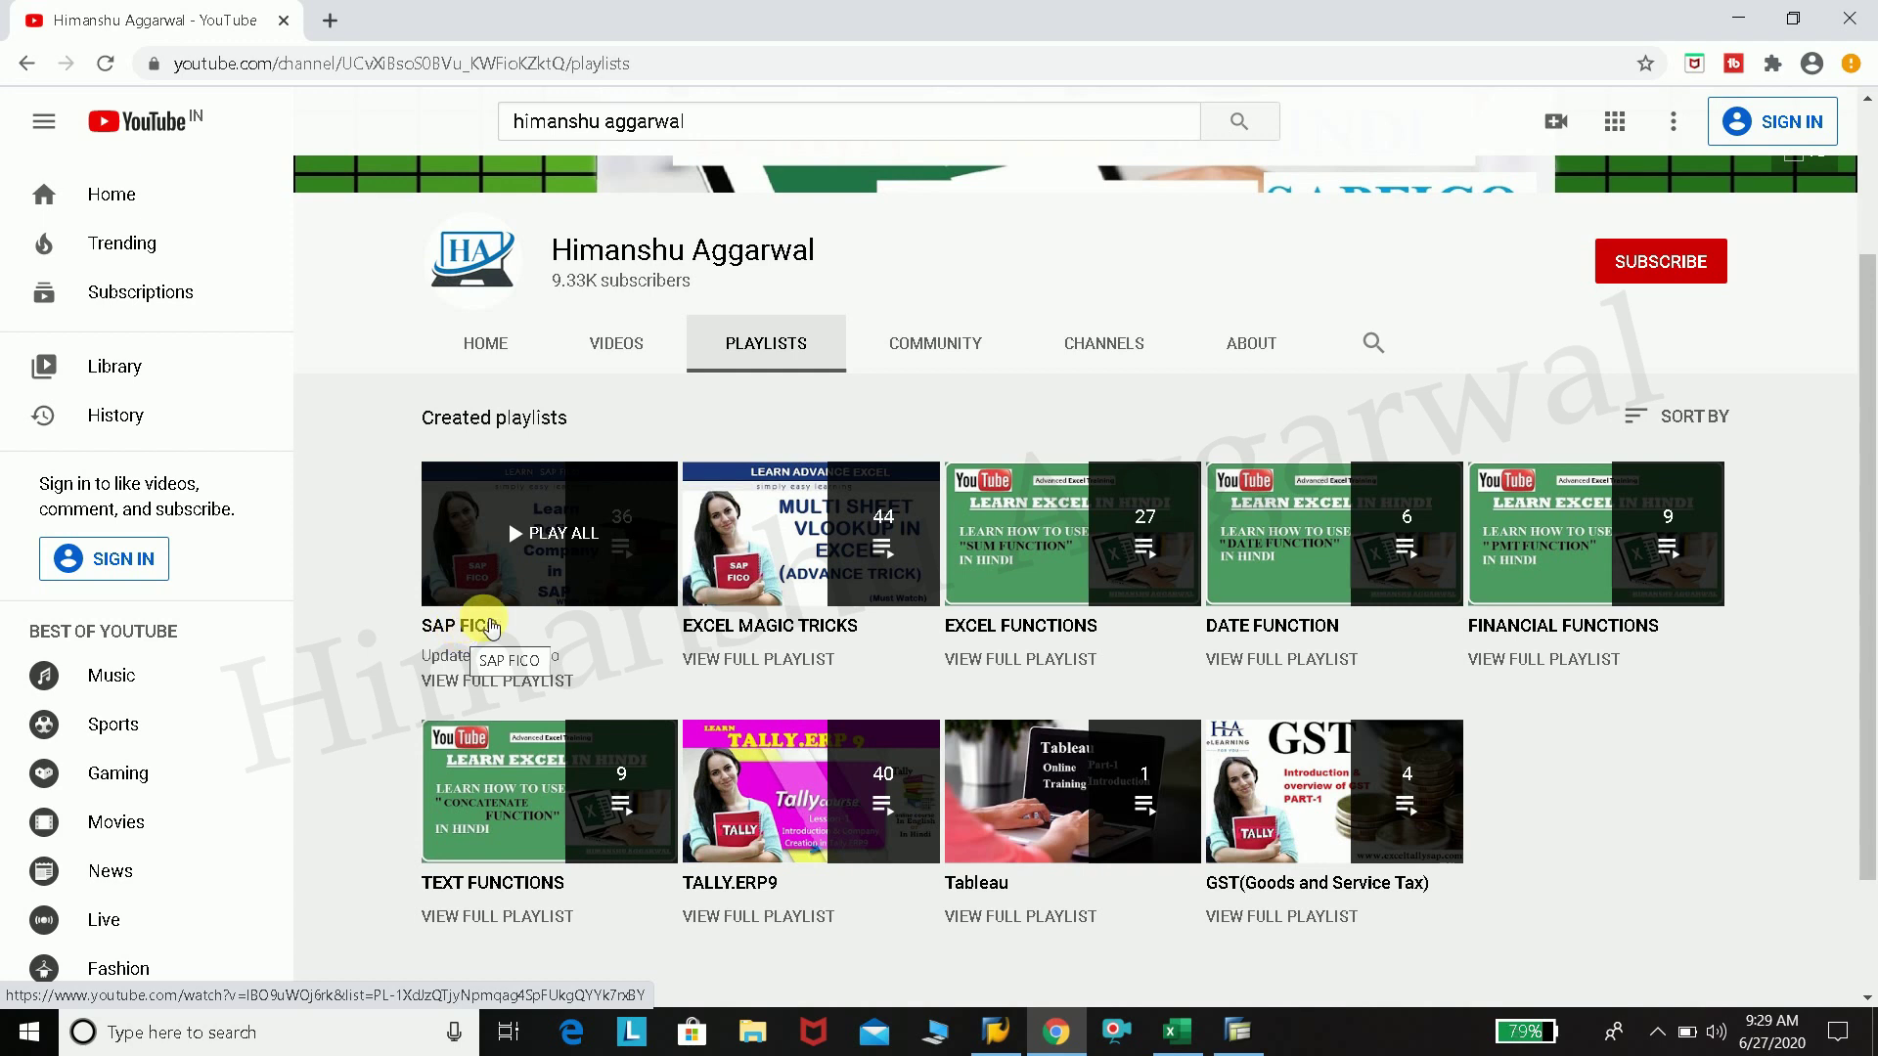
{"action": "mouse_move", "coordinate": [1235, 1027]}
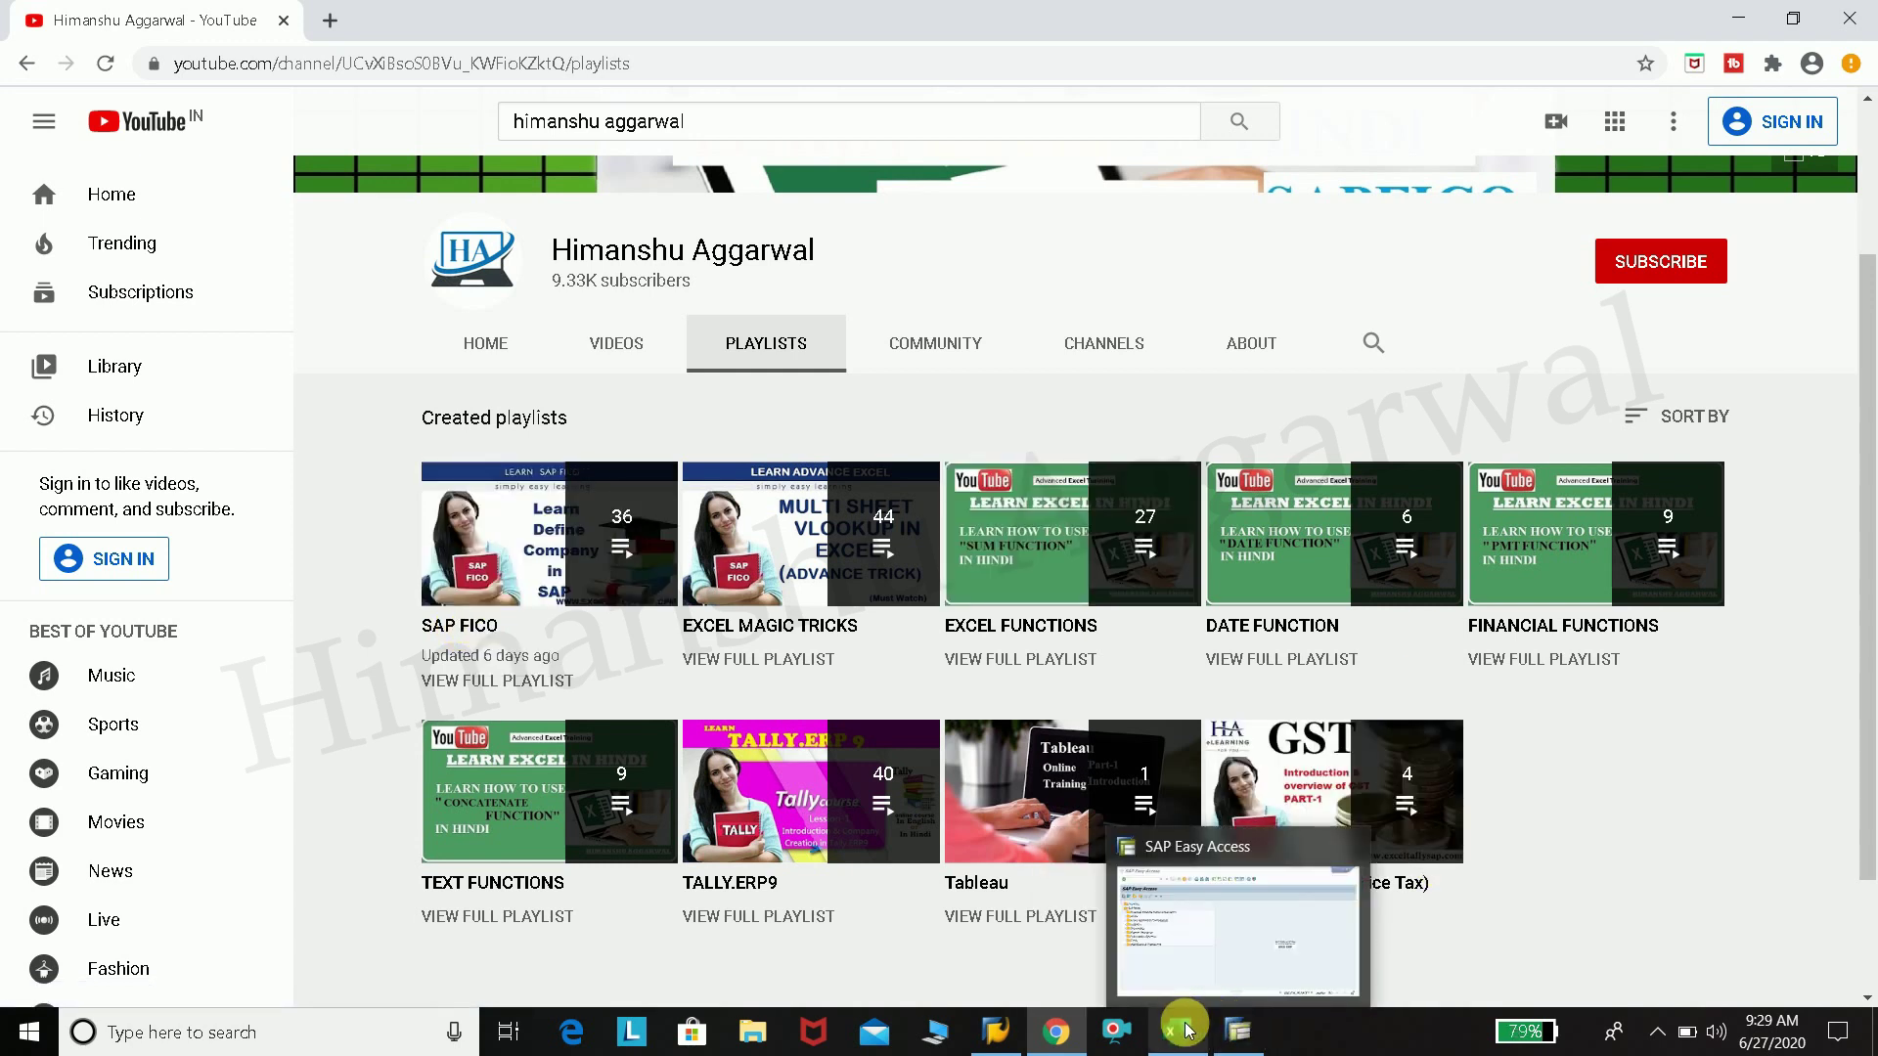
{"action": "left_click", "coordinate": [1188, 1025]}
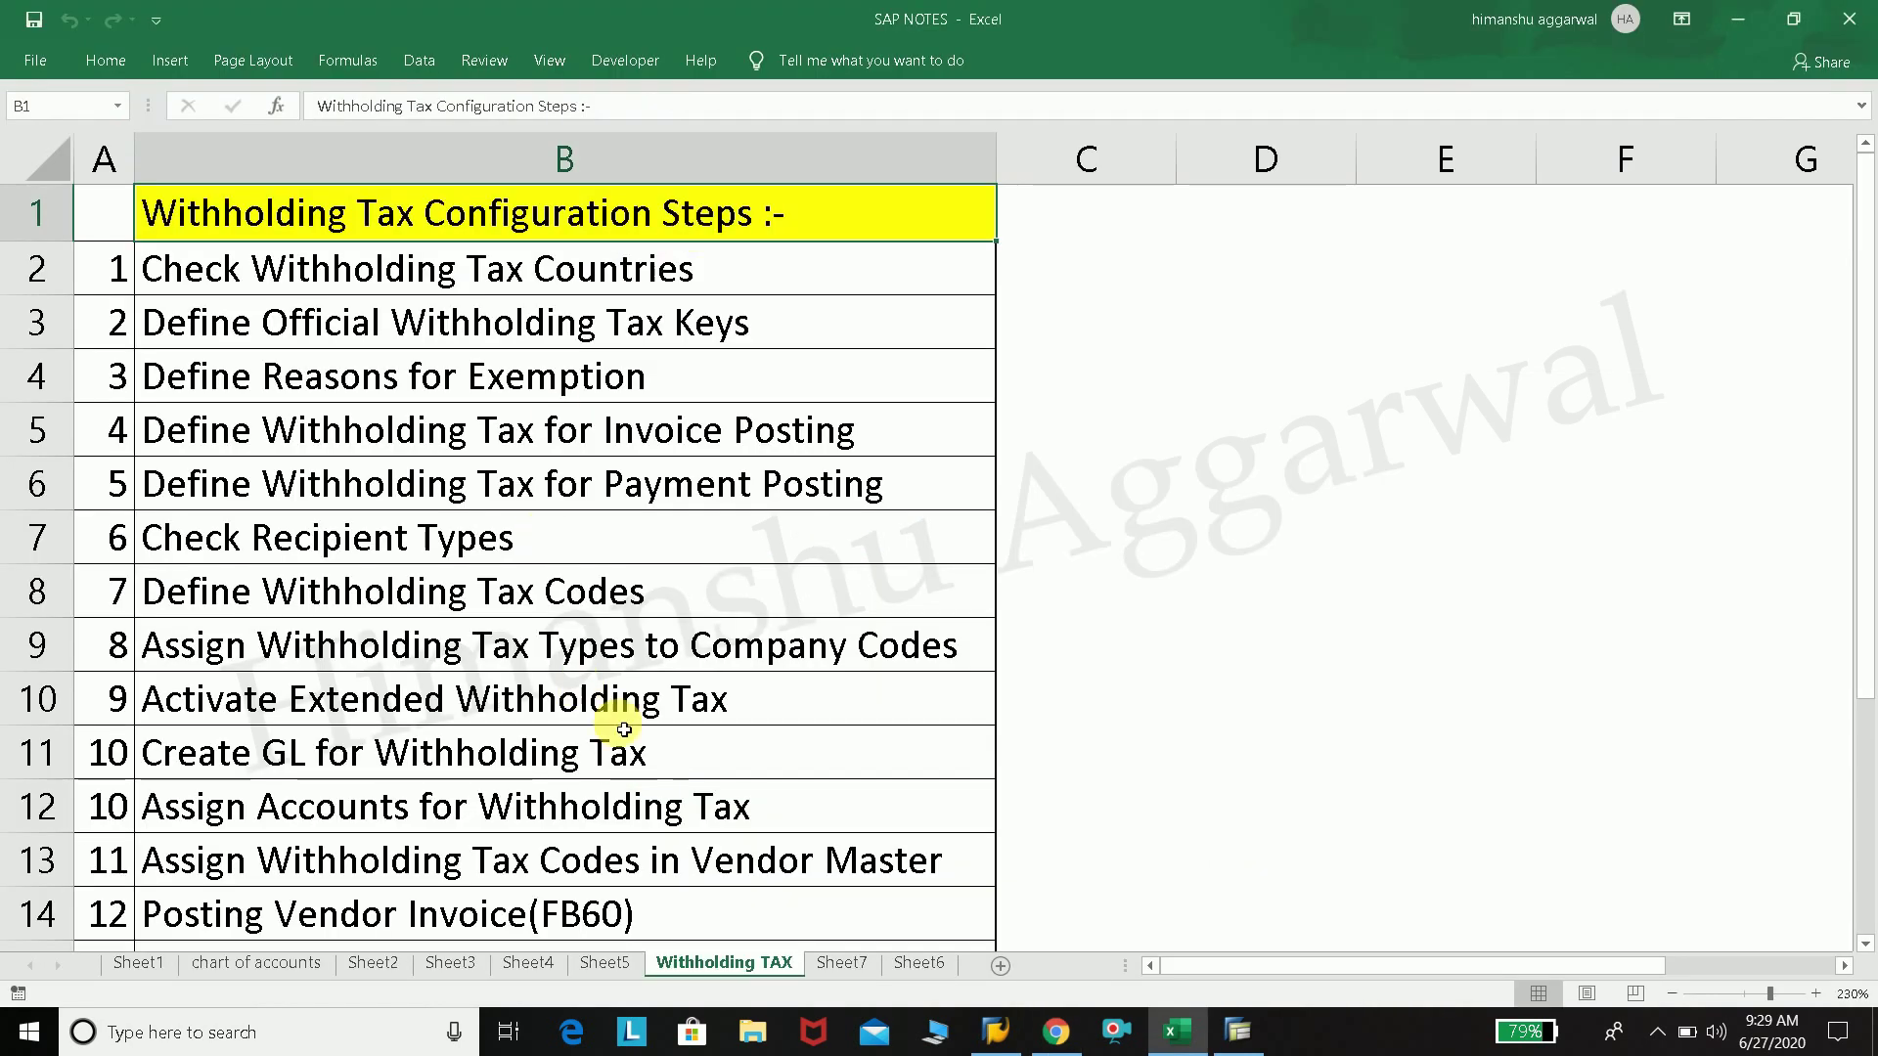
Step: Renumber the configuration steps below "Create GL for Withholding Tax" consecutively from 11 to 14 in column A
{"action": "left_click", "coordinate": [648, 704]}
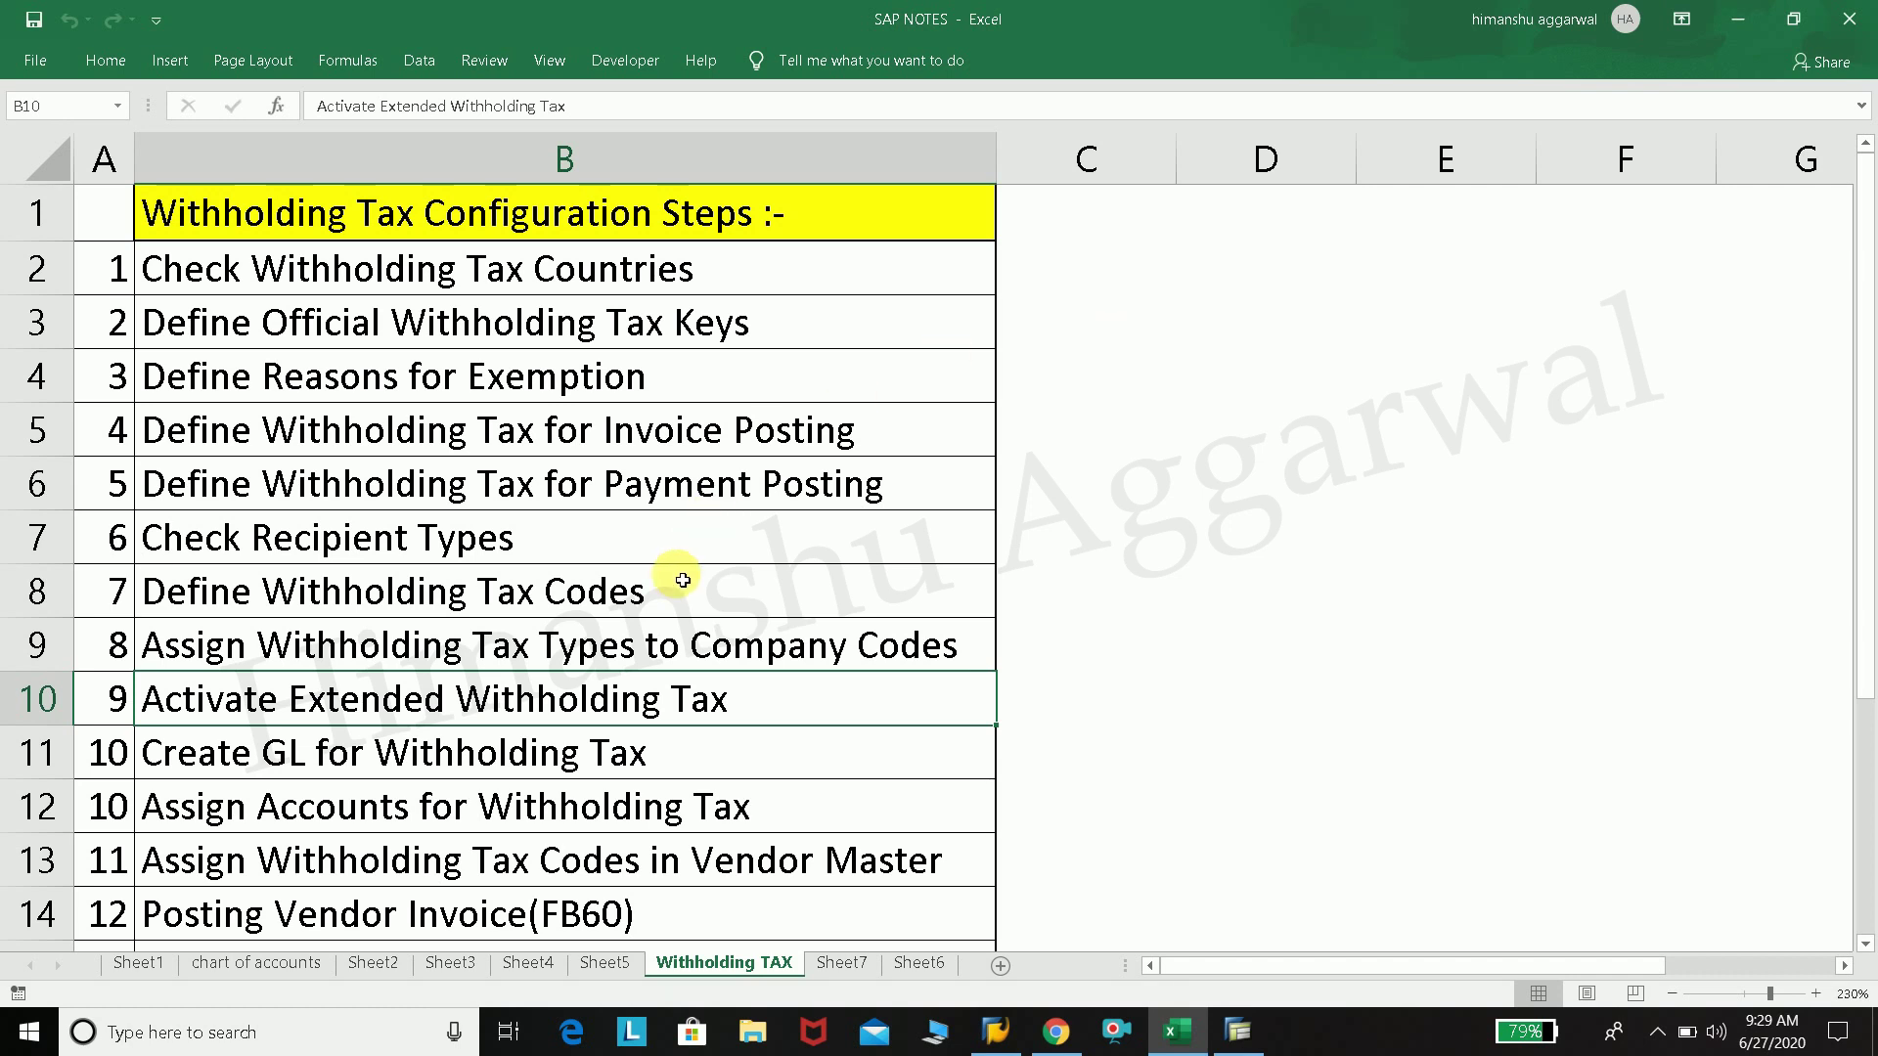
{"action": "left_click", "coordinate": [232, 761]}
{"action": "left_click", "coordinate": [269, 704]}
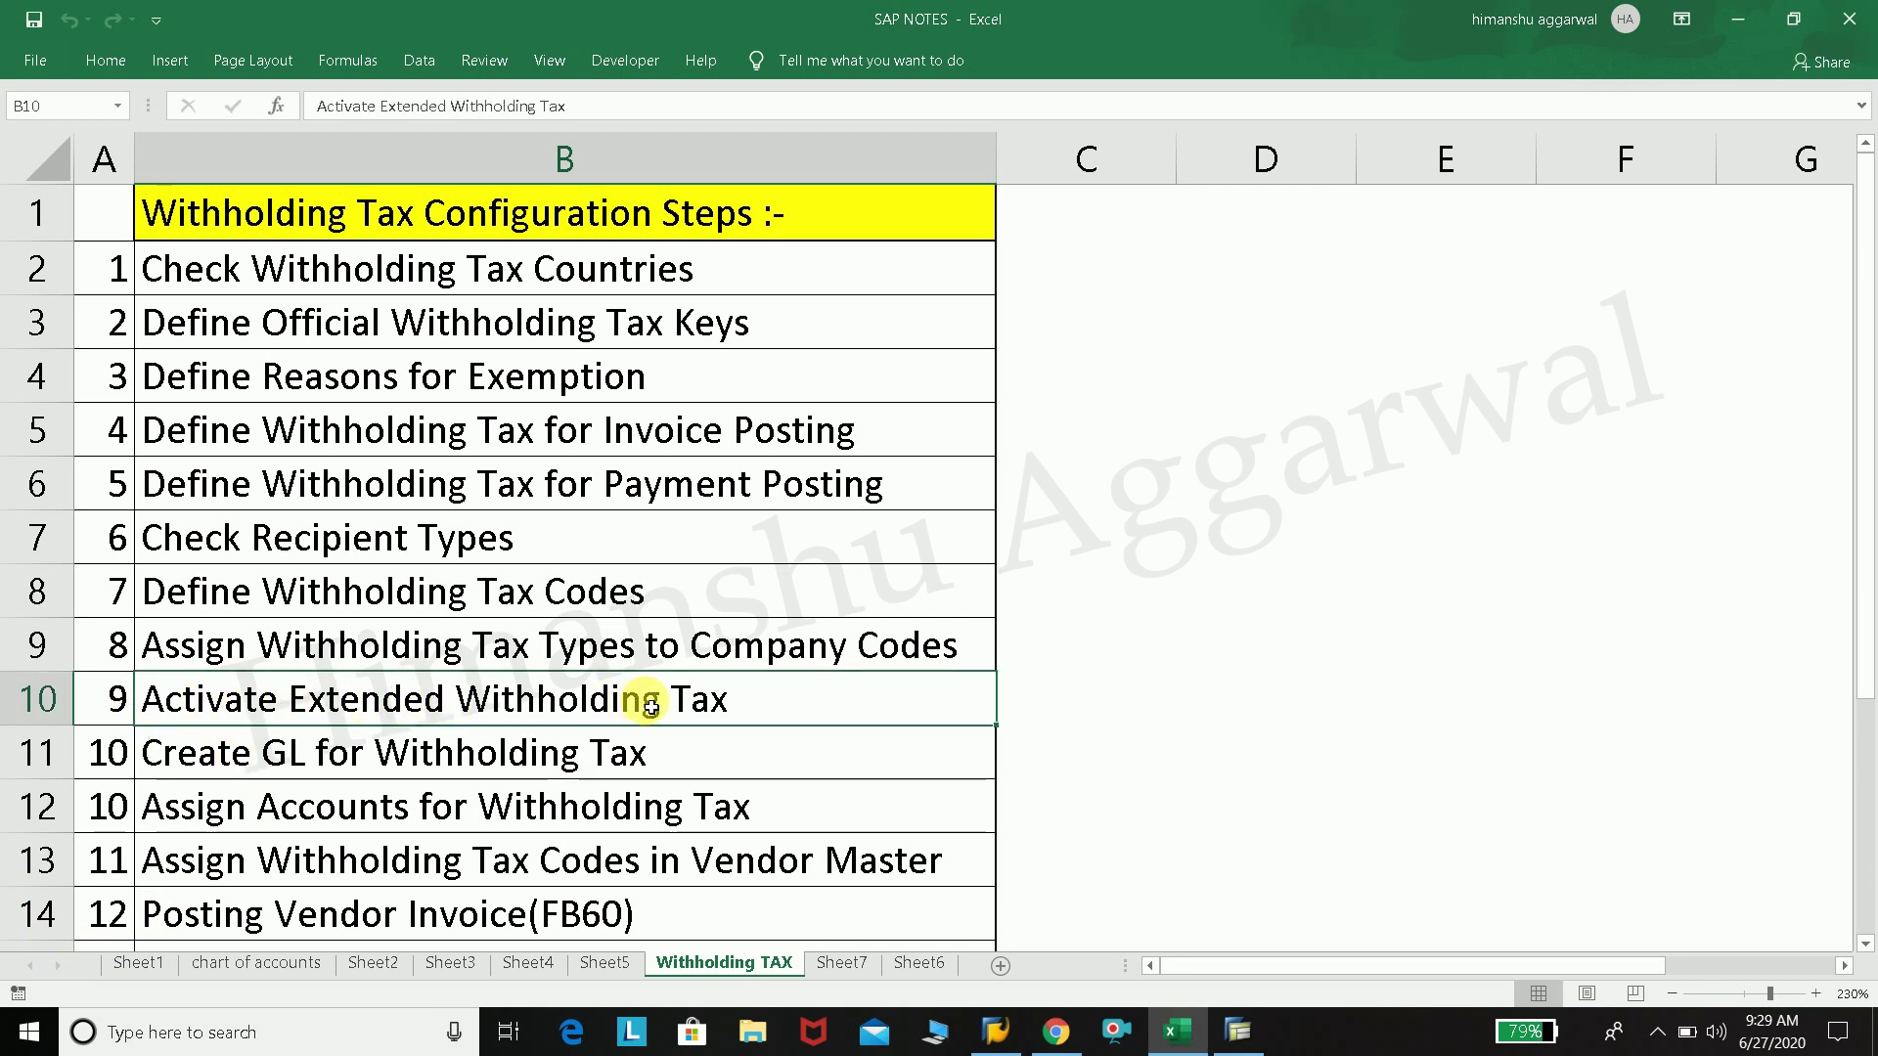
{"action": "left_click", "coordinate": [101, 754]}
{"action": "left_click_drag", "start_coordinate": [117, 694], "coordinate": [150, 855]}
{"action": "left_click", "coordinate": [135, 649]}
{"action": "left_click", "coordinate": [129, 651]}
{"action": "left_click", "coordinate": [200, 647]}
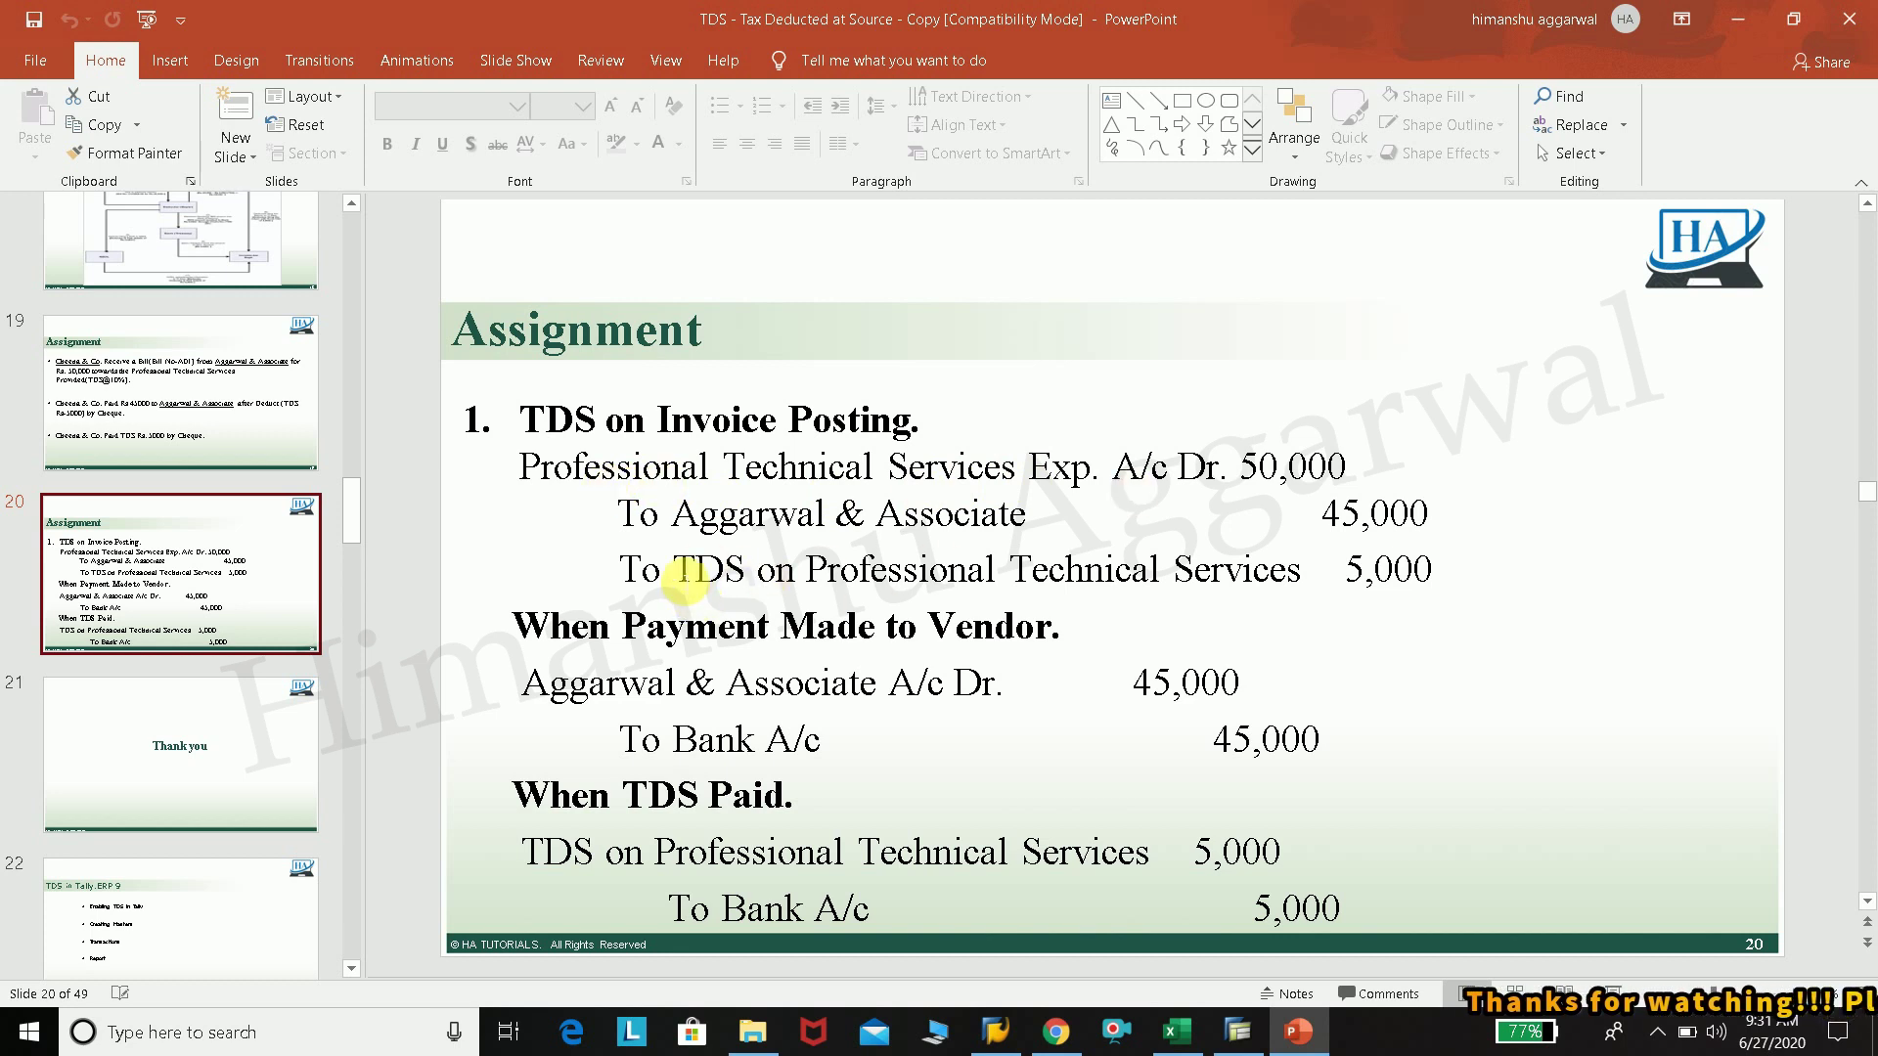
Step: Review the TDS entries on the PowerPoint Assignment slide and the GL creation step on Excel's Withholding TAX sheet
{"action": "left_click", "coordinate": [678, 570]}
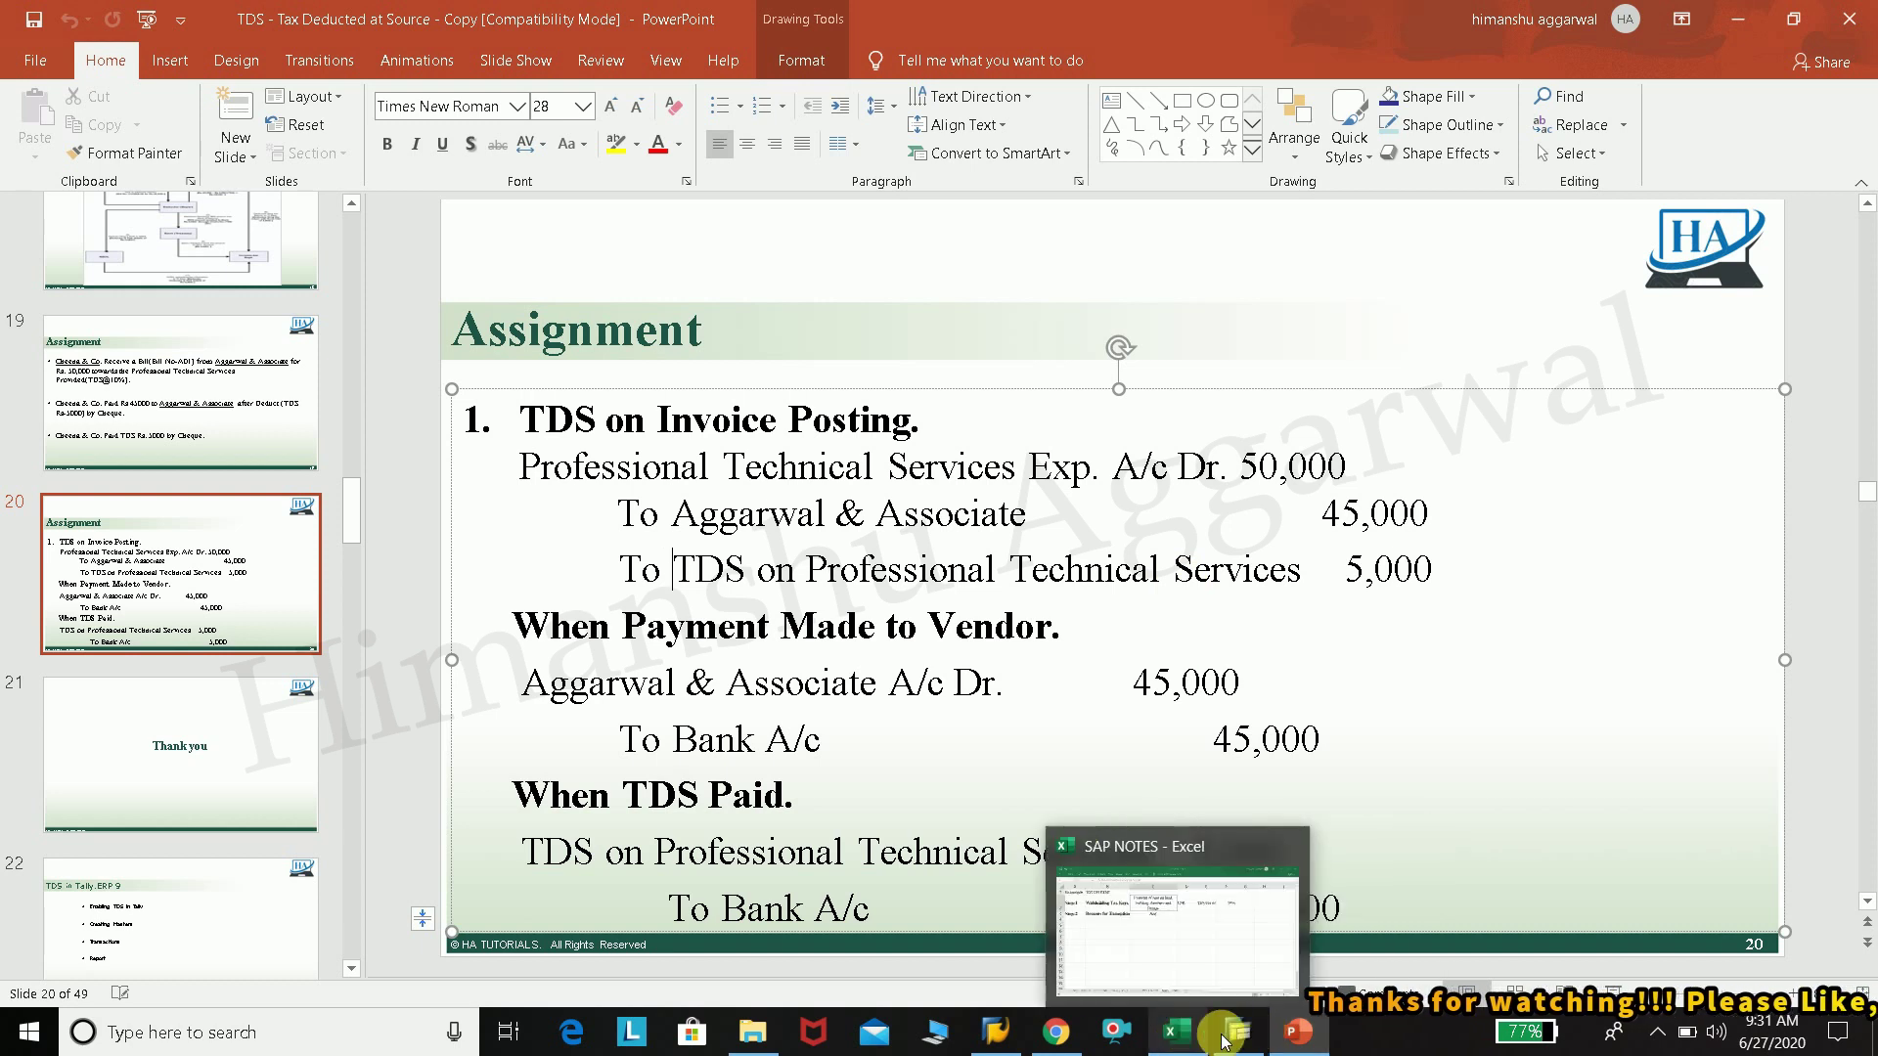
{"action": "left_click", "coordinate": [1163, 1039]}
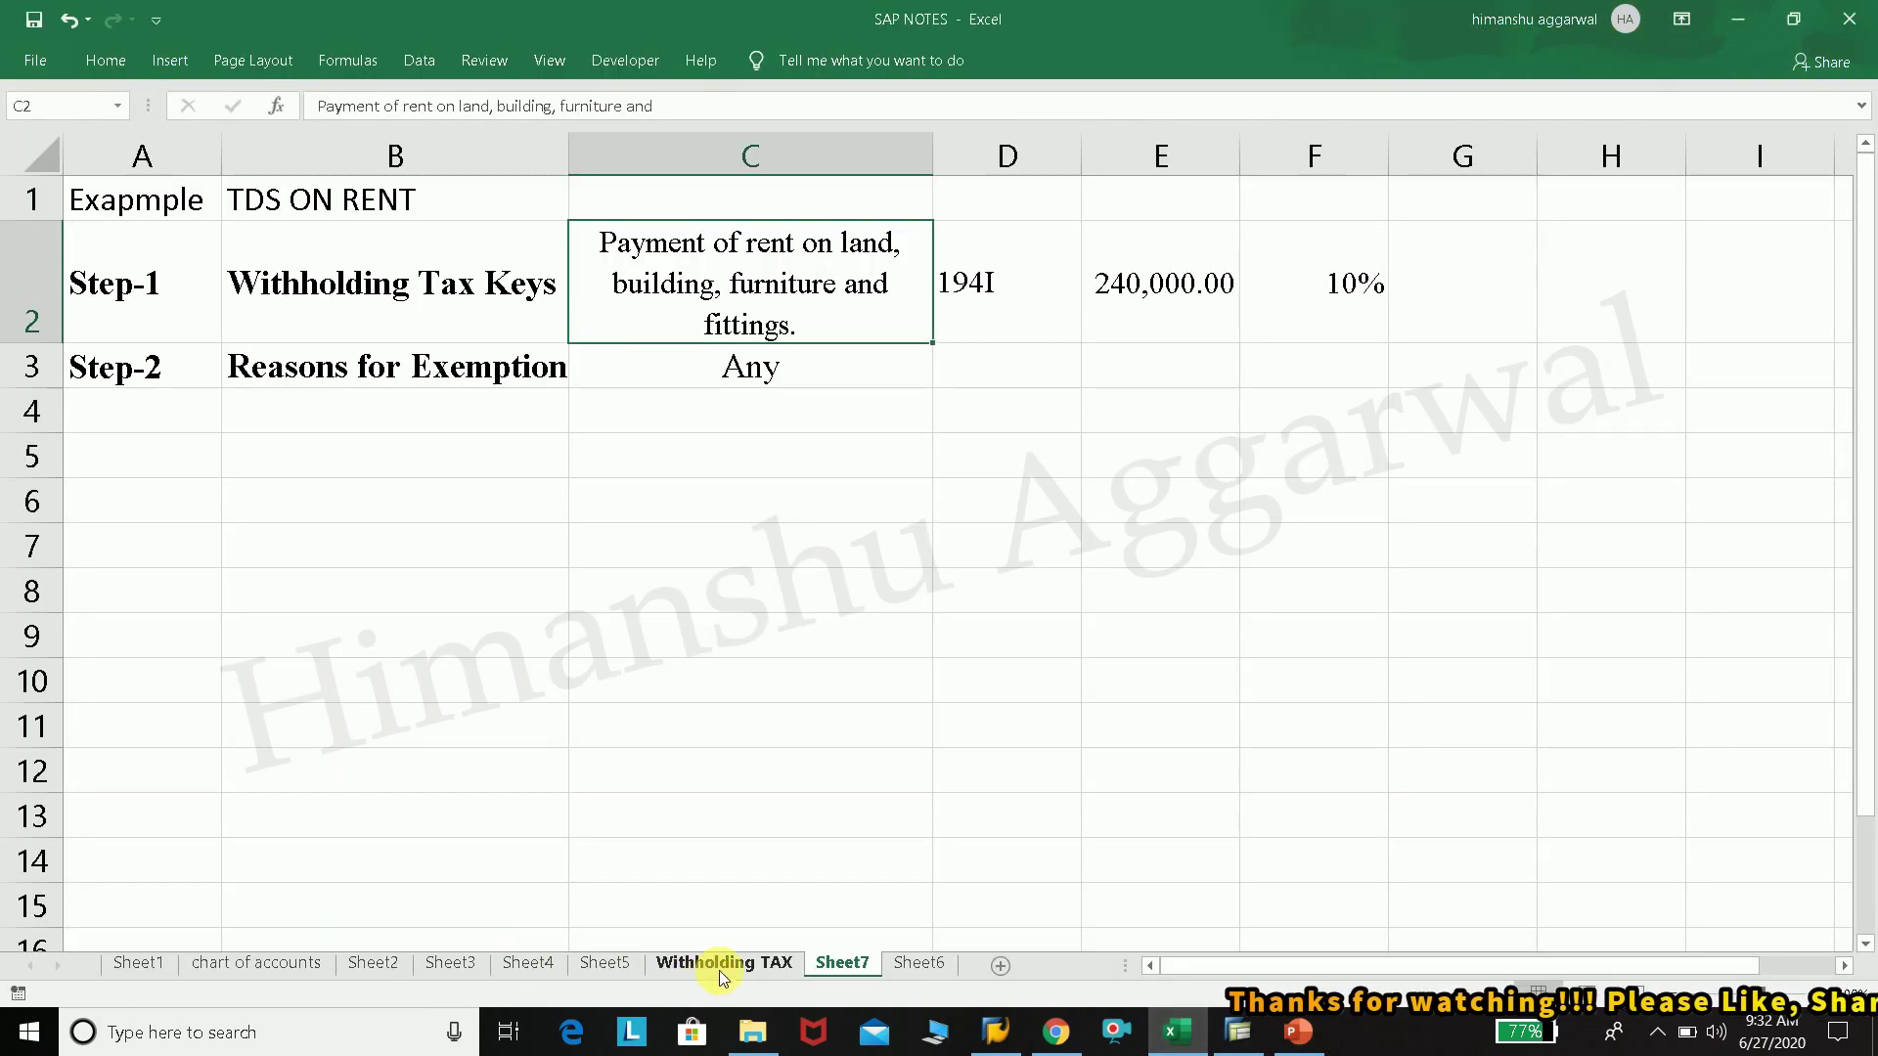
{"action": "left_click", "coordinate": [723, 963]}
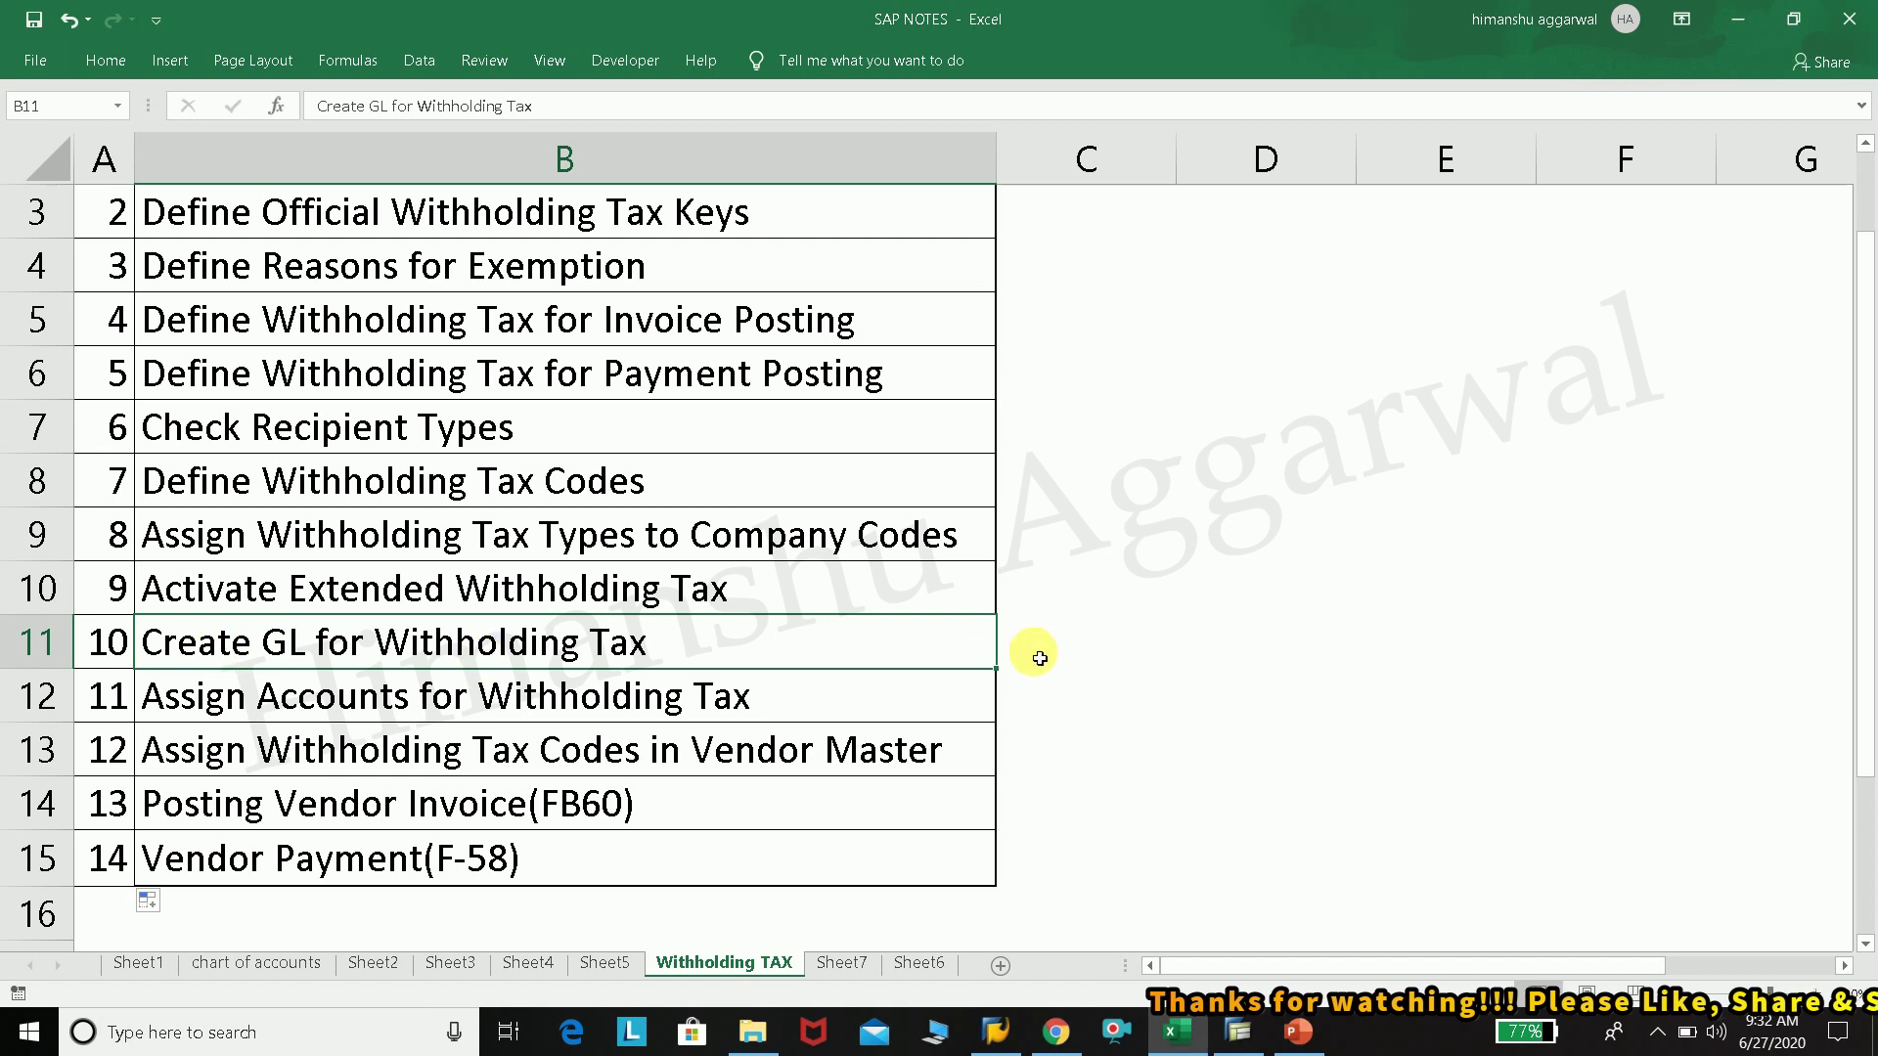
{"action": "scroll", "coordinate": [841, 706], "scroll_direction": "up", "scroll_amount": 1}
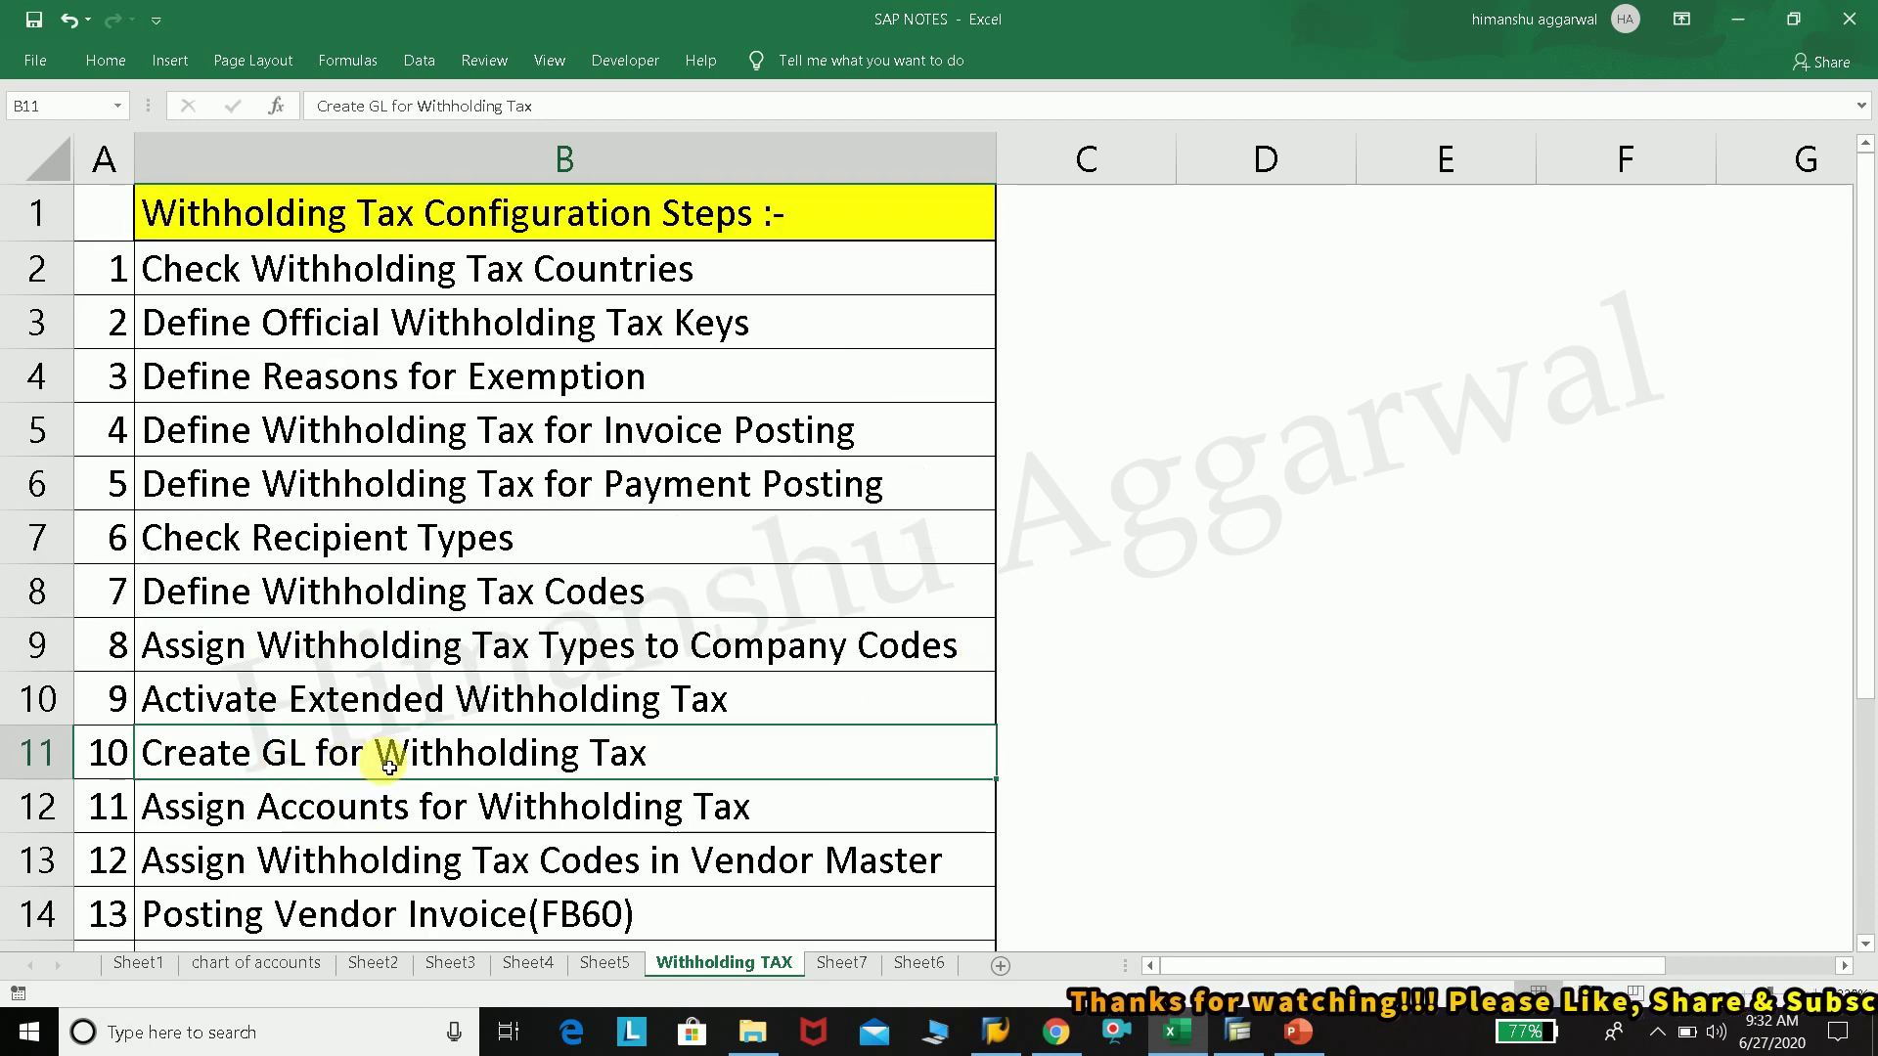
{"action": "left_click", "coordinate": [1287, 1045]}
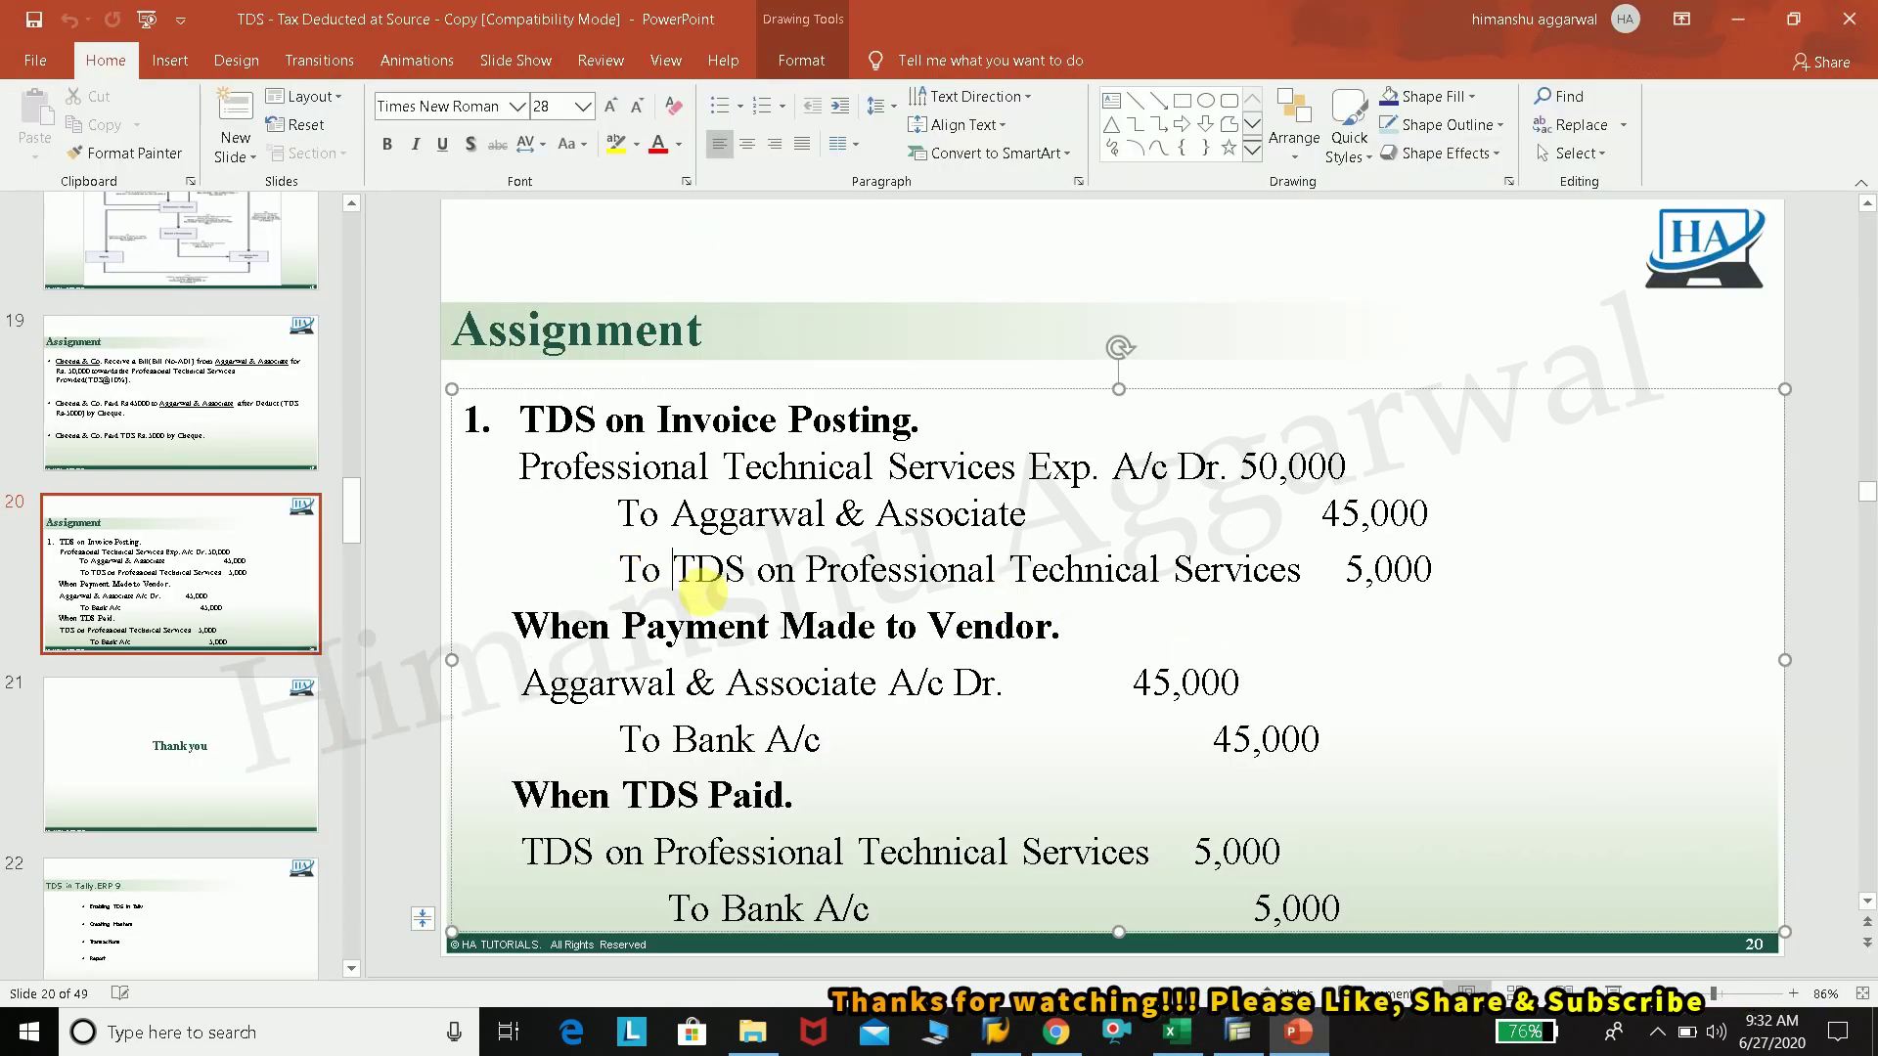
{"action": "left_click", "coordinate": [586, 471]}
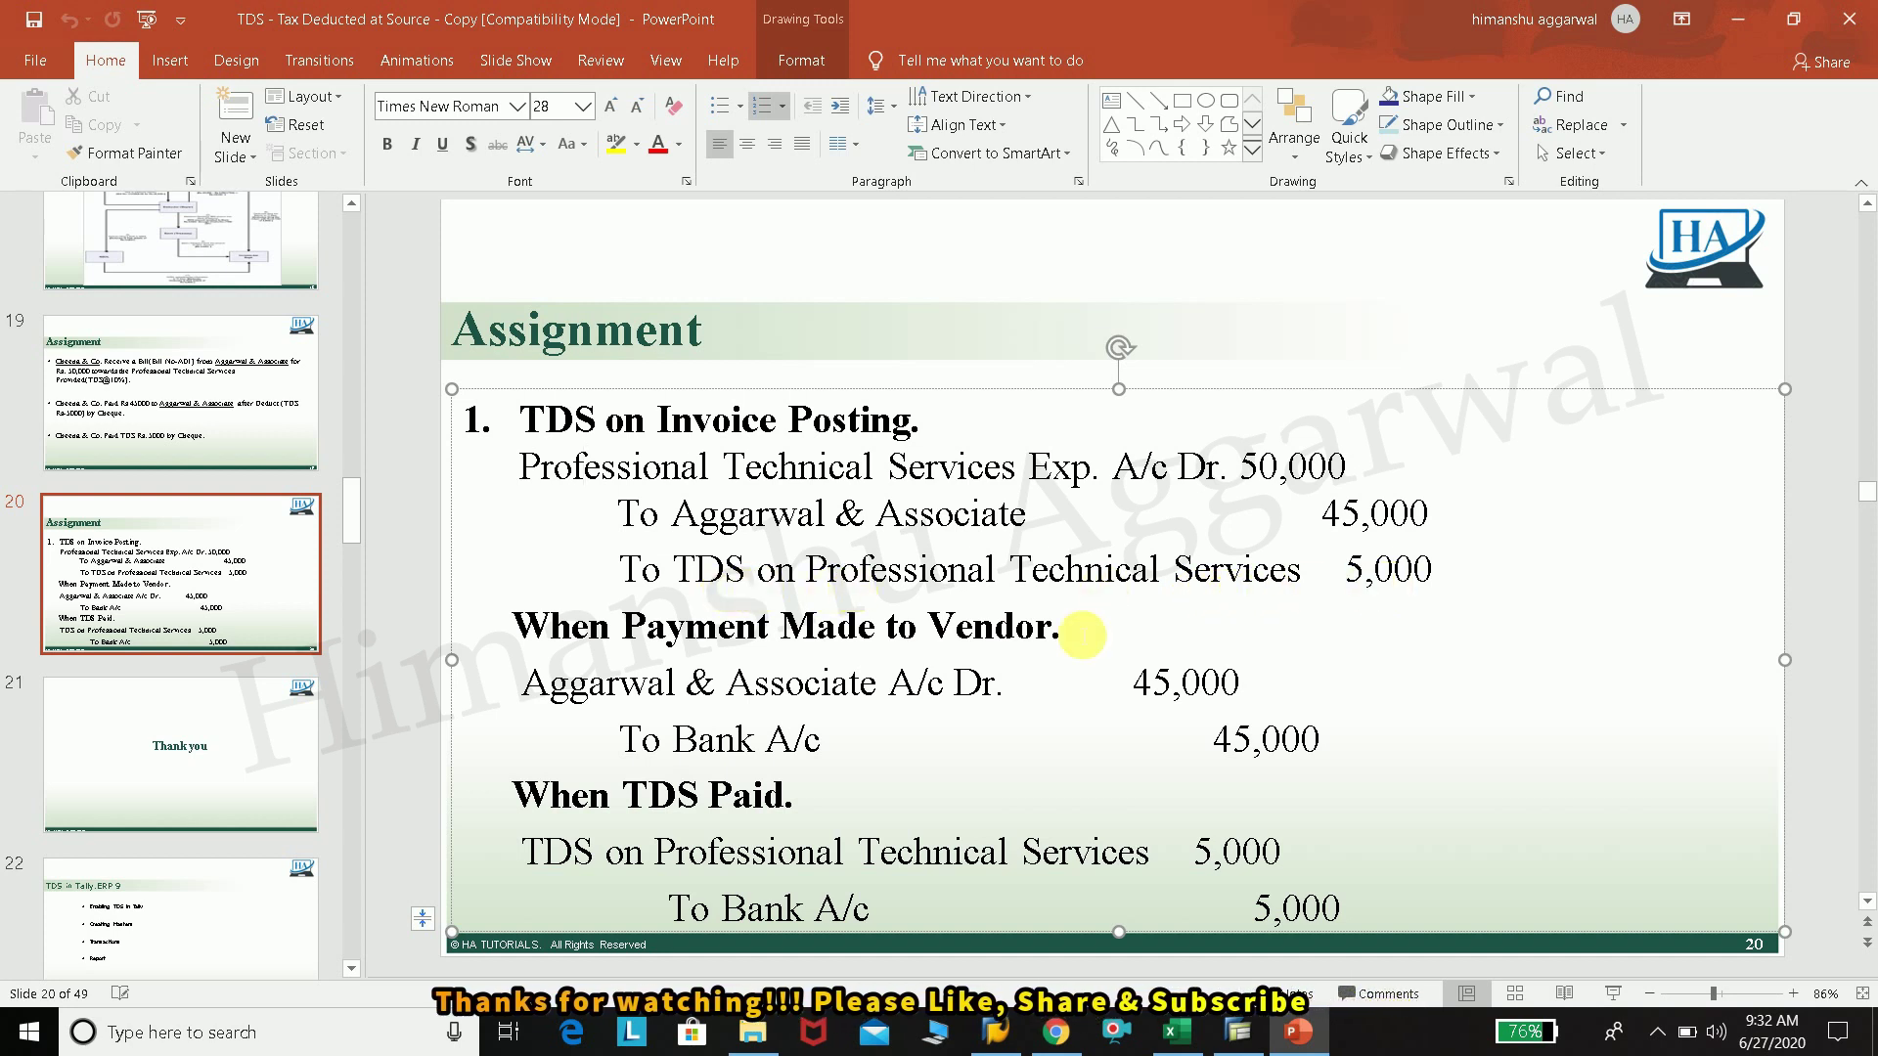
Step: Switch to SAP and open transaction FS00 for central G/L account maintenance
{"action": "mouse_move", "coordinate": [1232, 1041]}
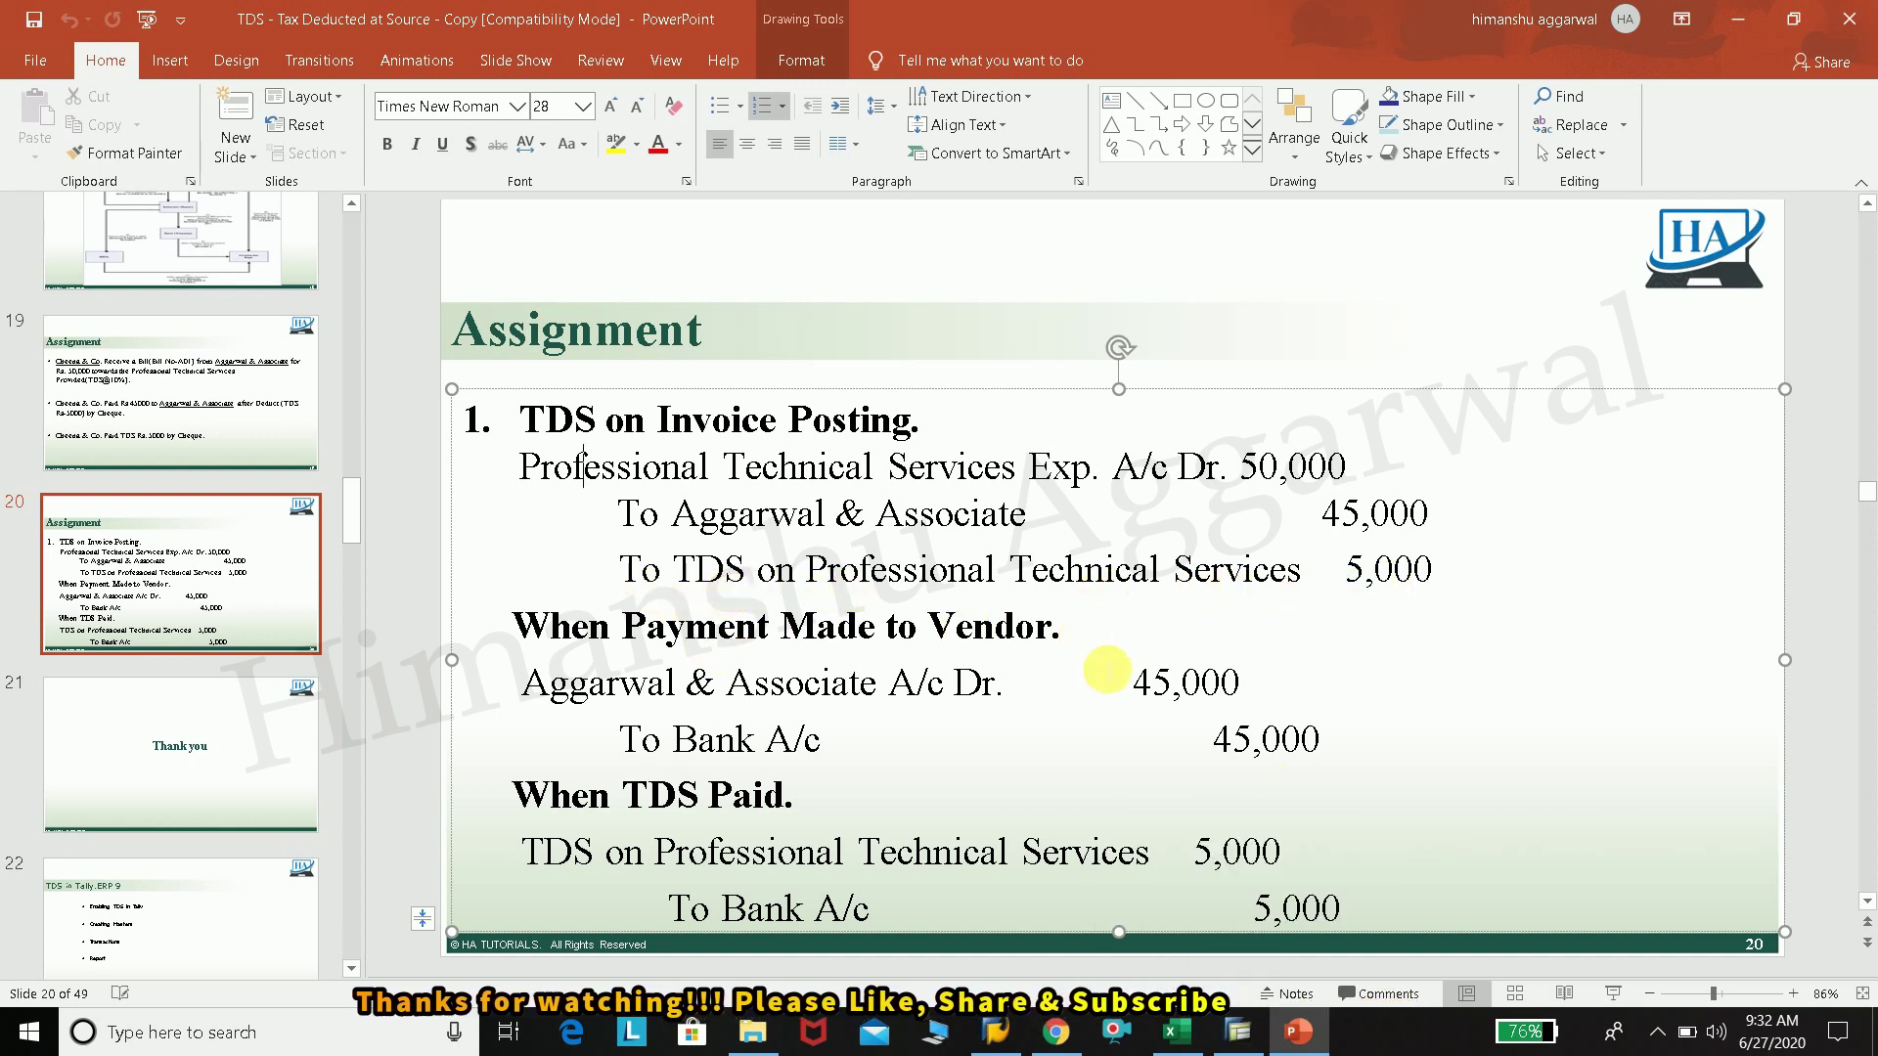
{"action": "left_click", "coordinate": [1257, 1030]}
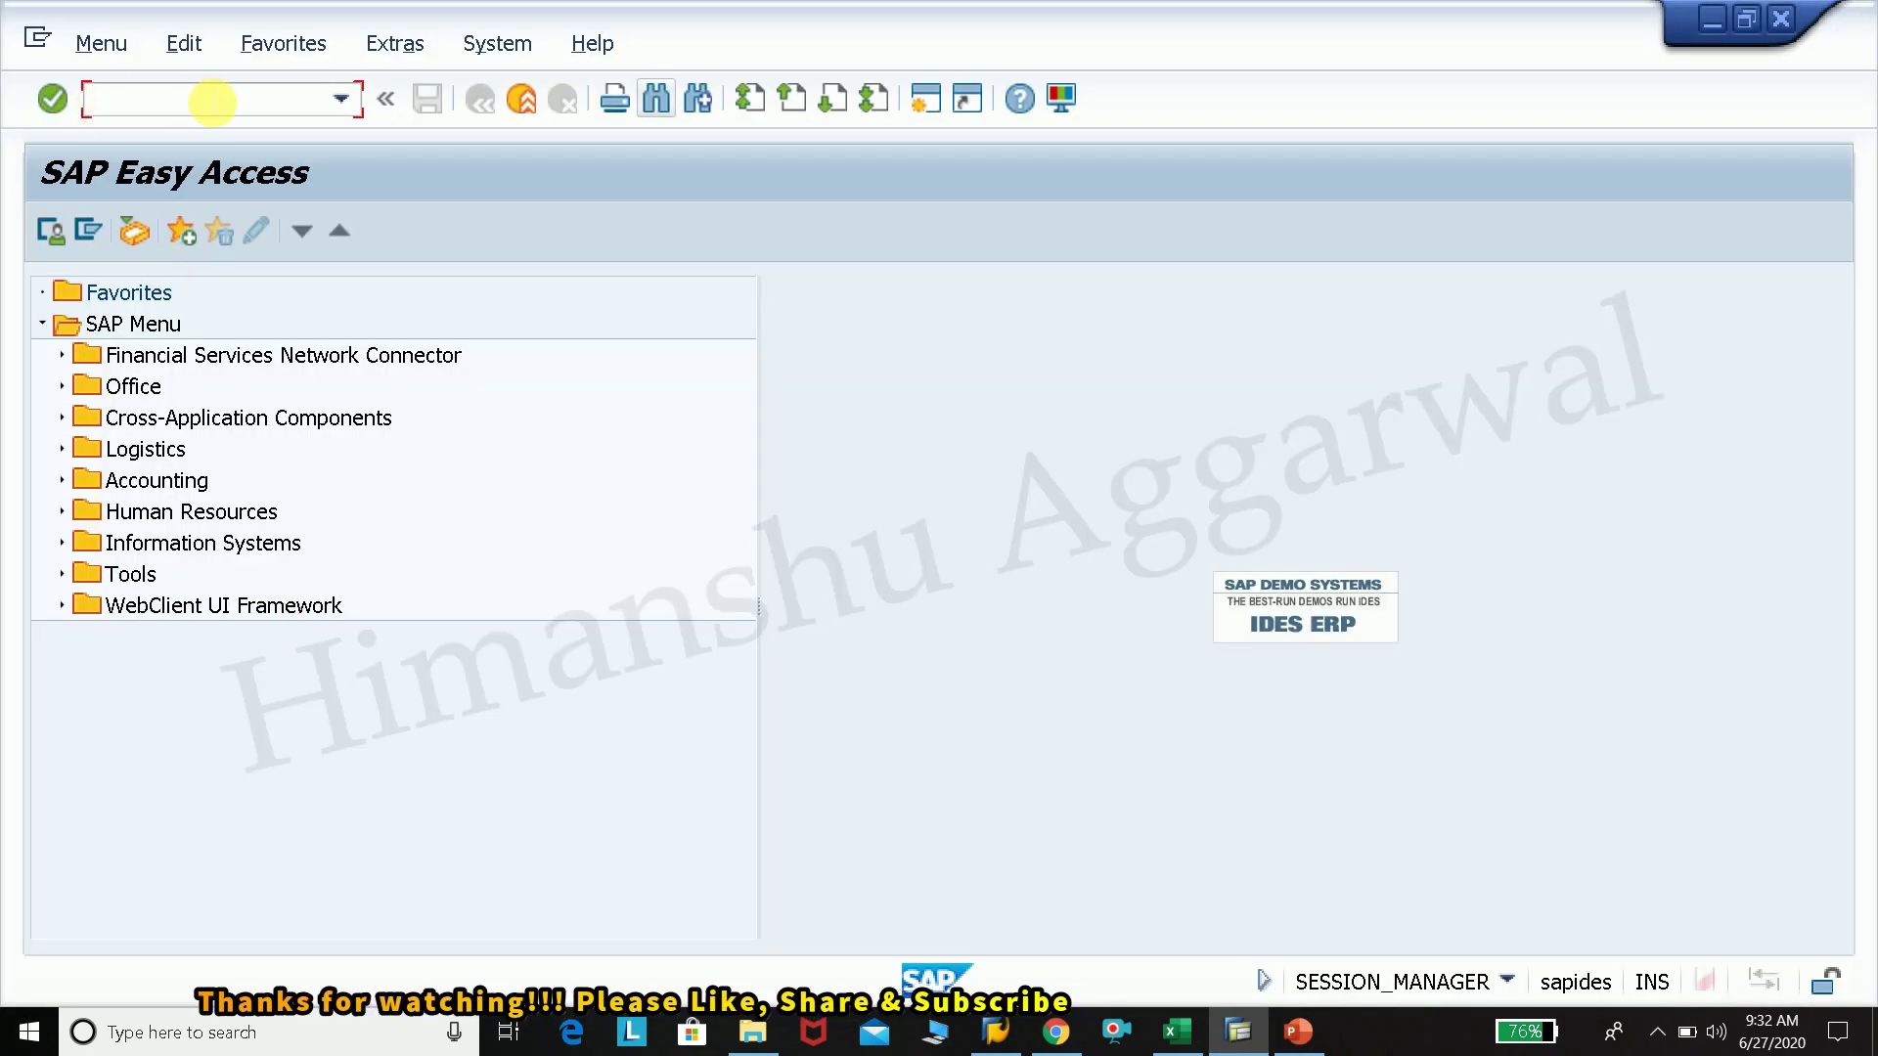
{"action": "type", "text": "fs00"}
{"action": "key", "text": "Return"}
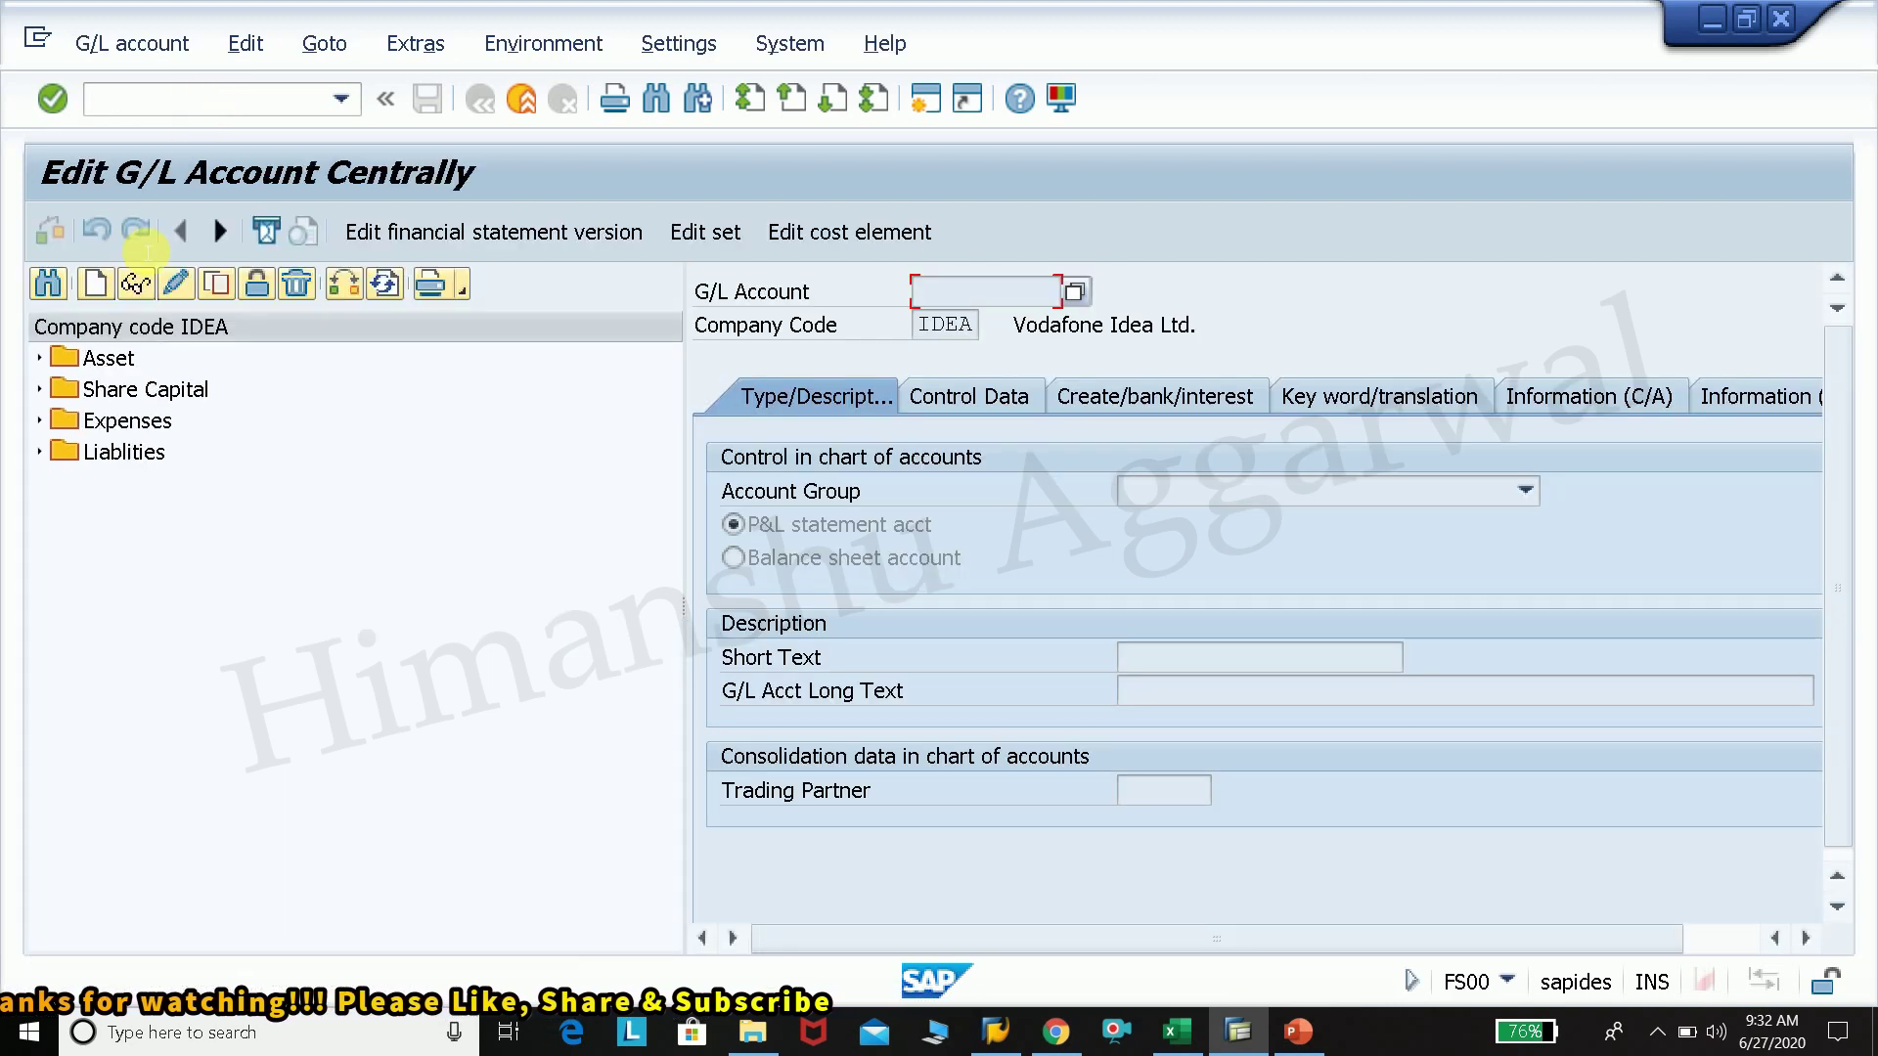
{"action": "left_click", "coordinate": [98, 292]}
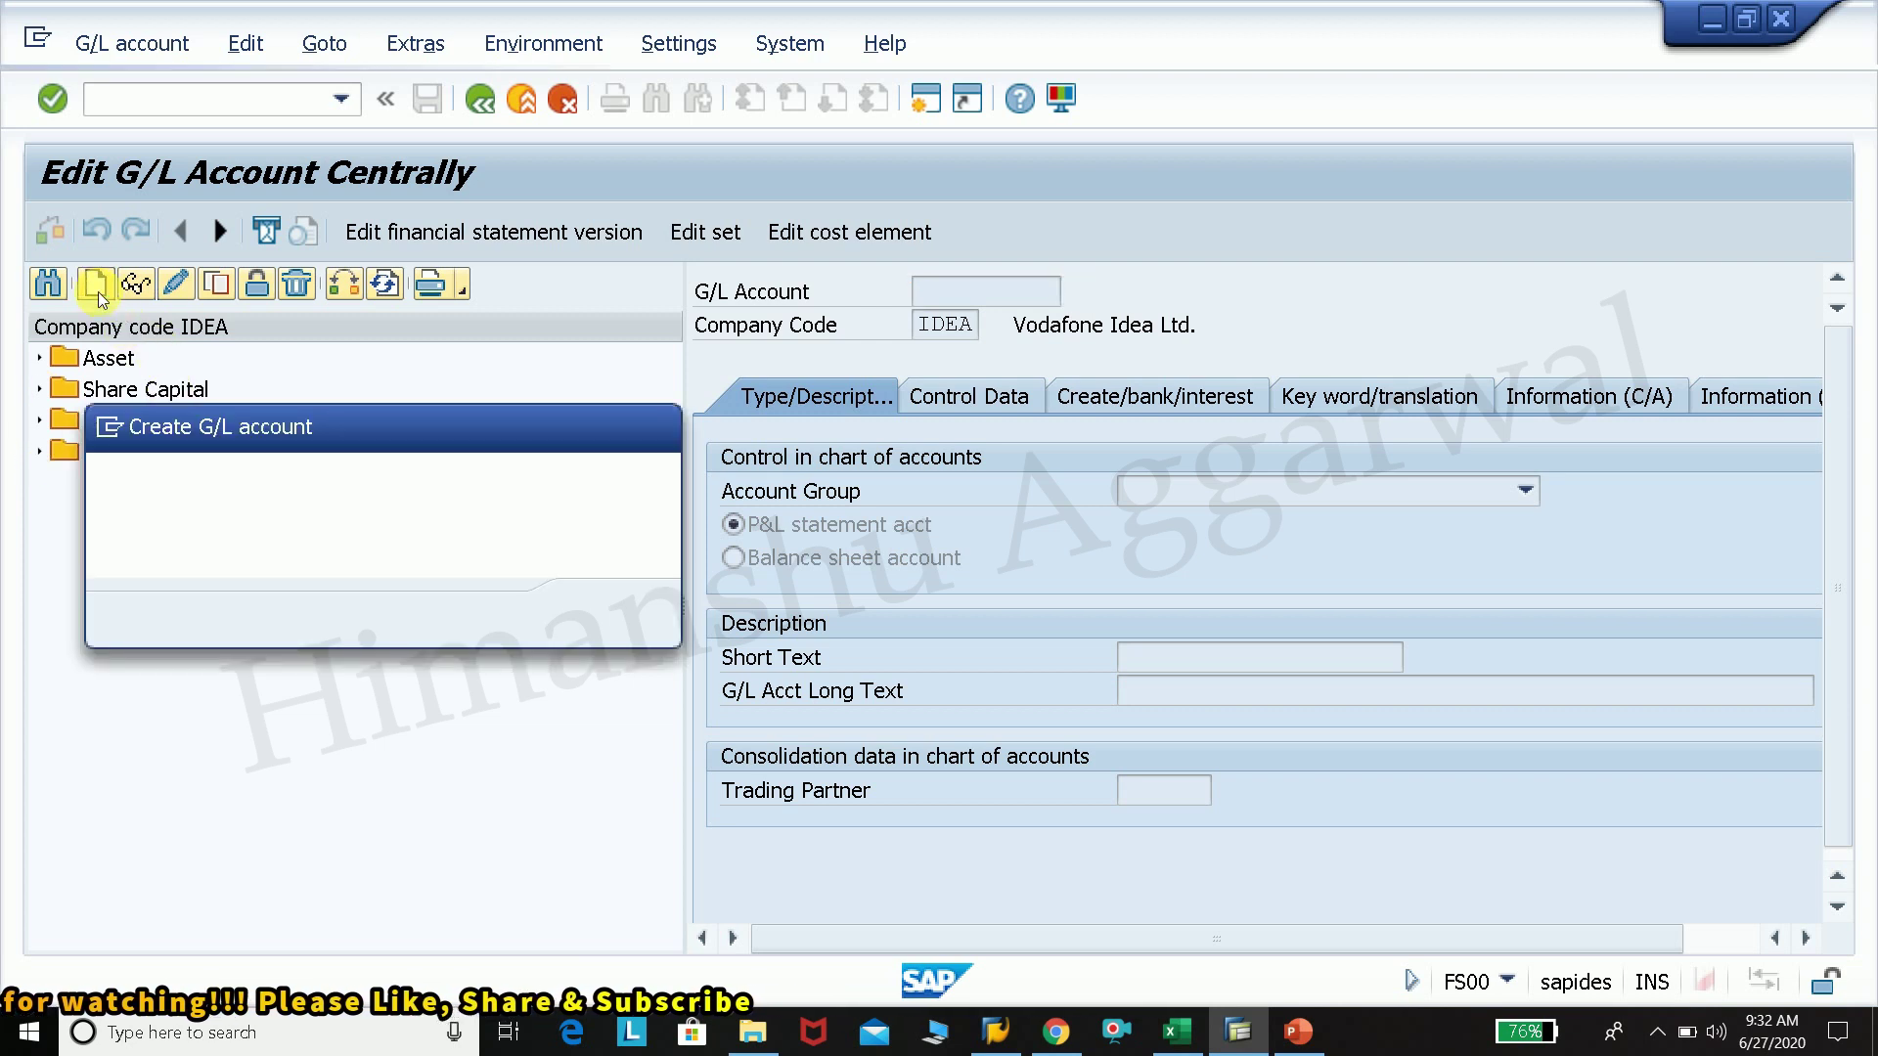
{"action": "left_click", "coordinate": [196, 424]}
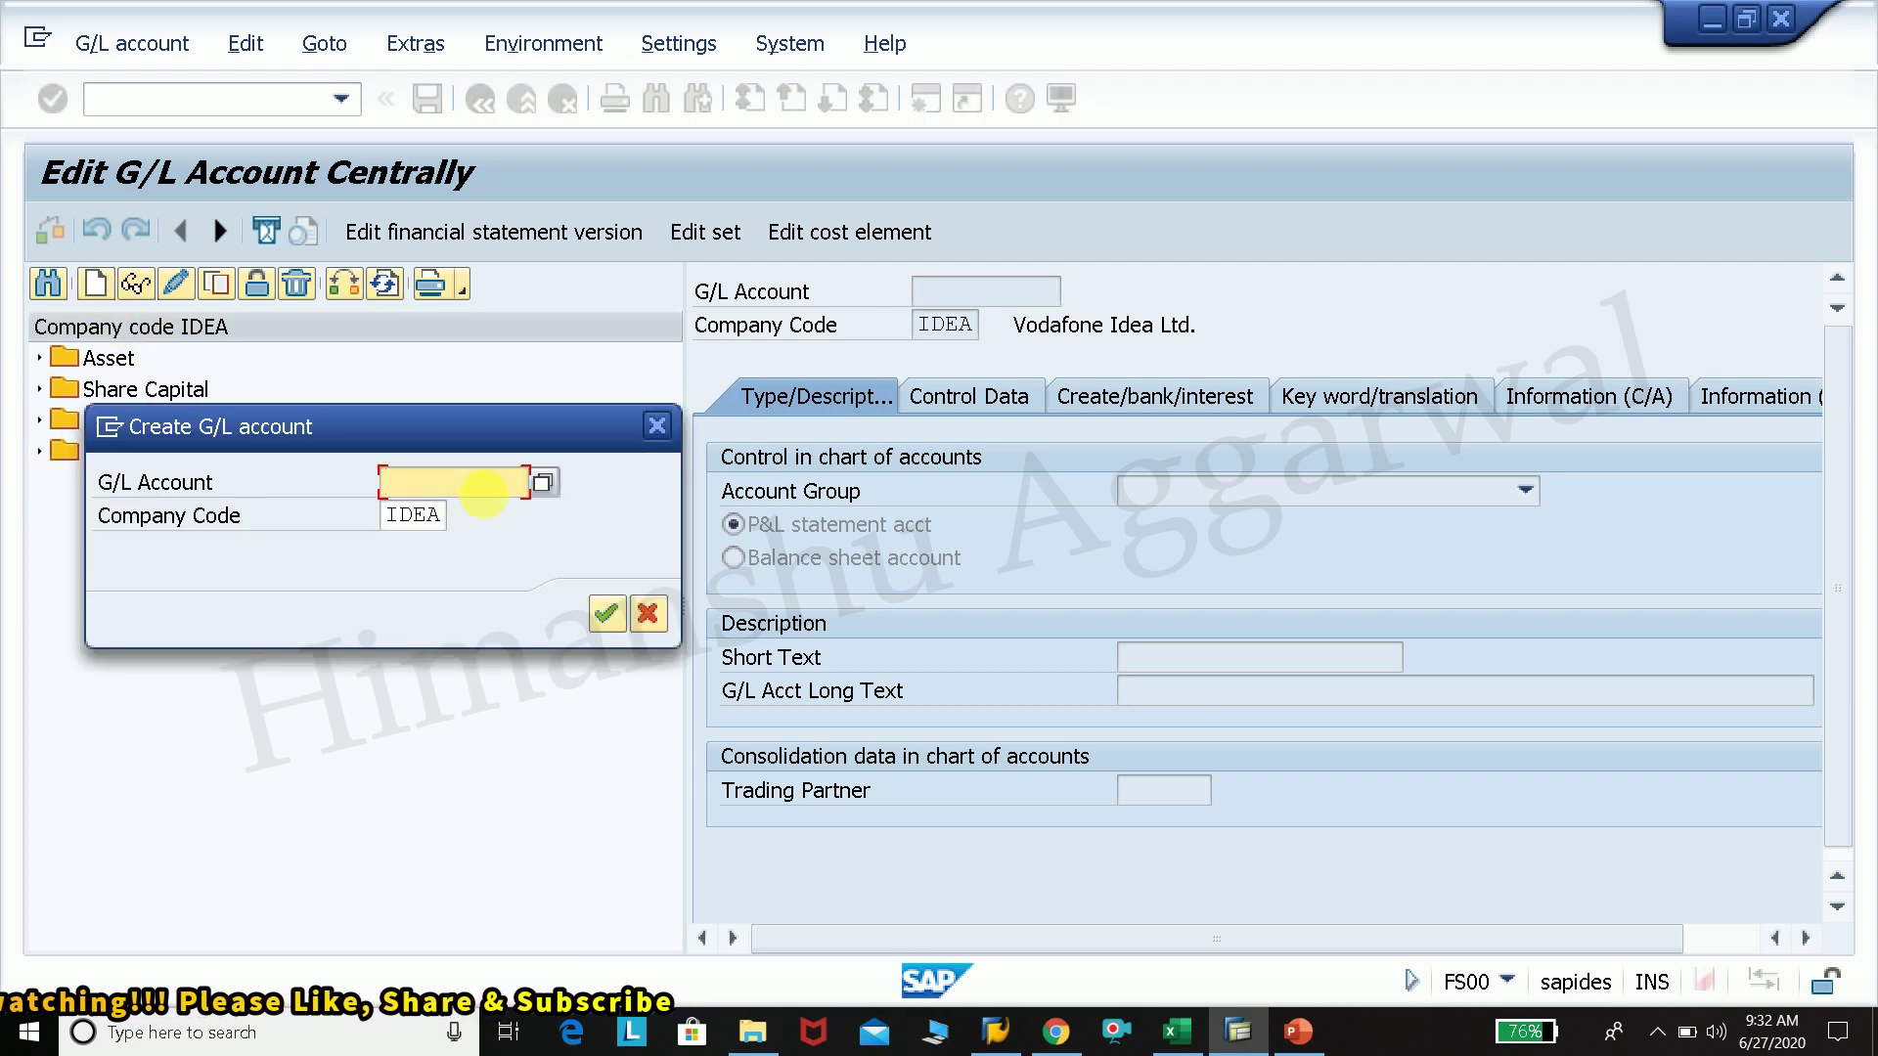
{"action": "left_click_drag", "start_coordinate": [437, 432], "coordinate": [447, 535]}
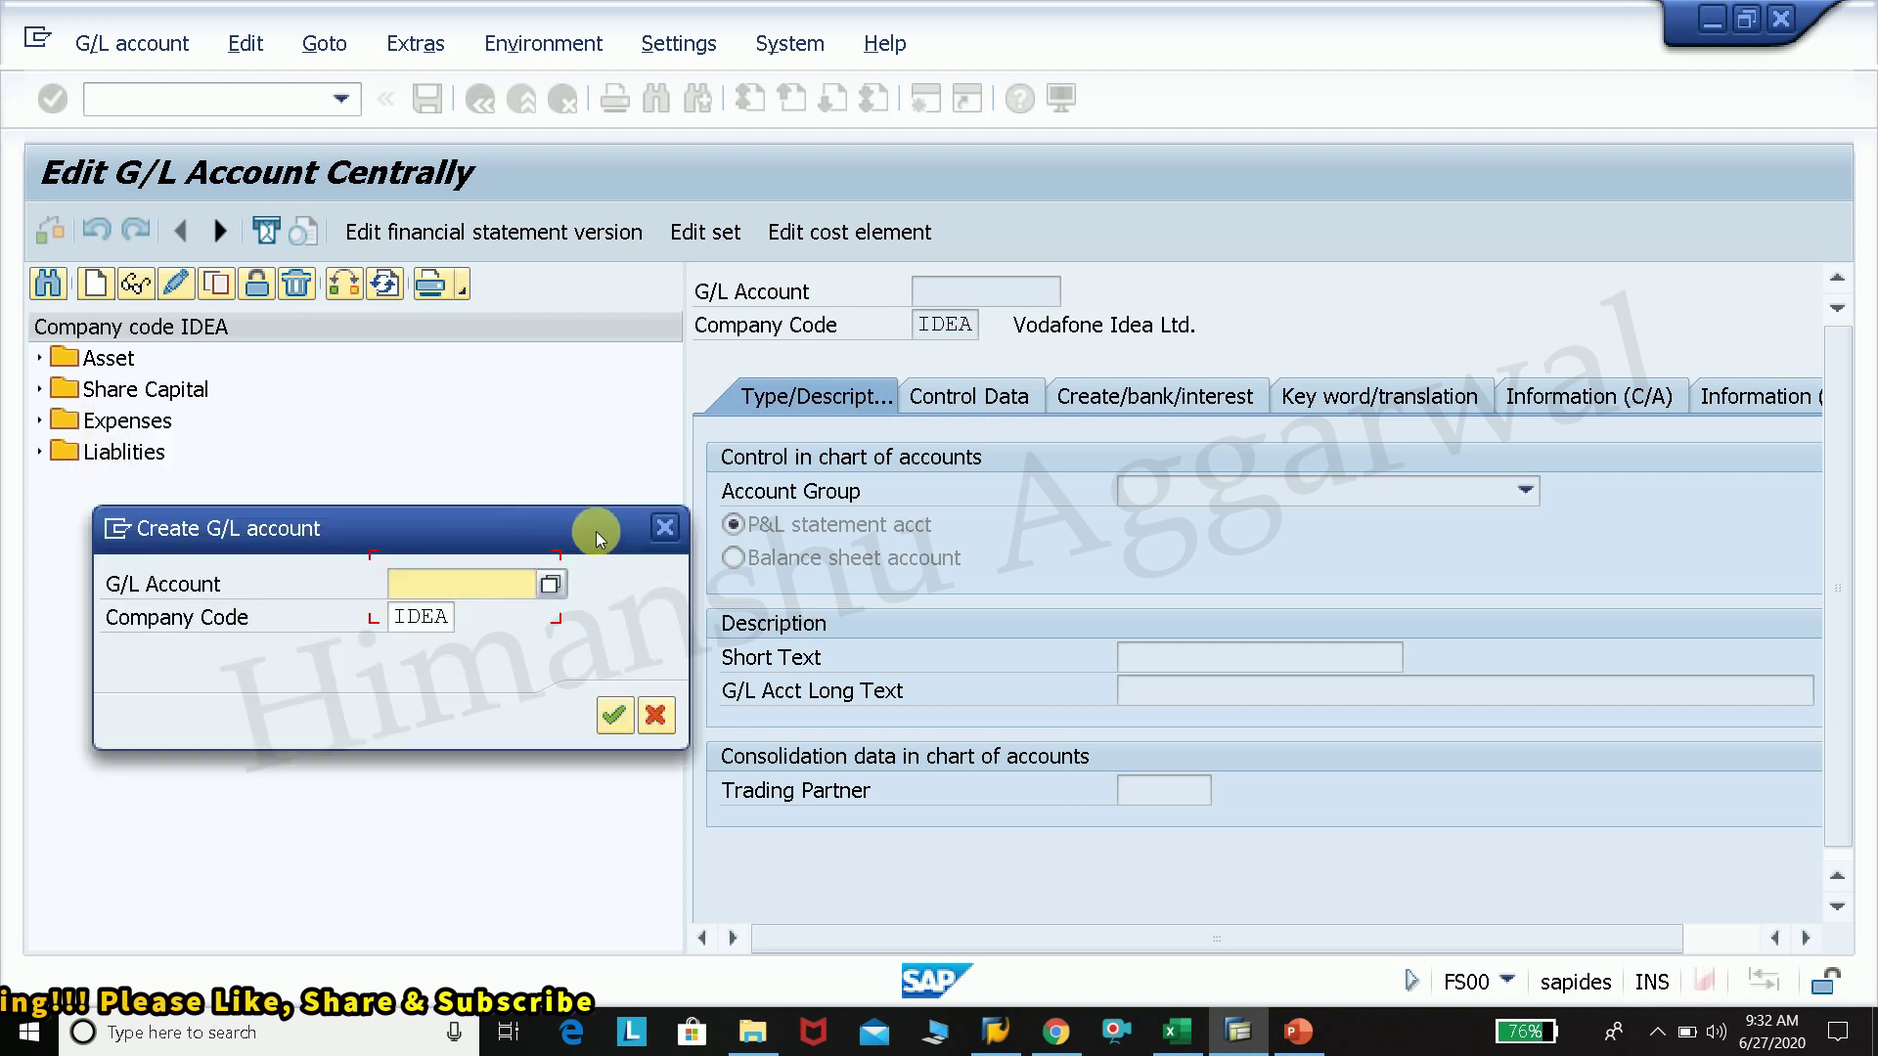
{"action": "left_click", "coordinate": [663, 528]}
Step: Expand the Liablities accounts and start a new G/L account 300003 in company code IDEA
{"action": "left_click", "coordinate": [39, 453]}
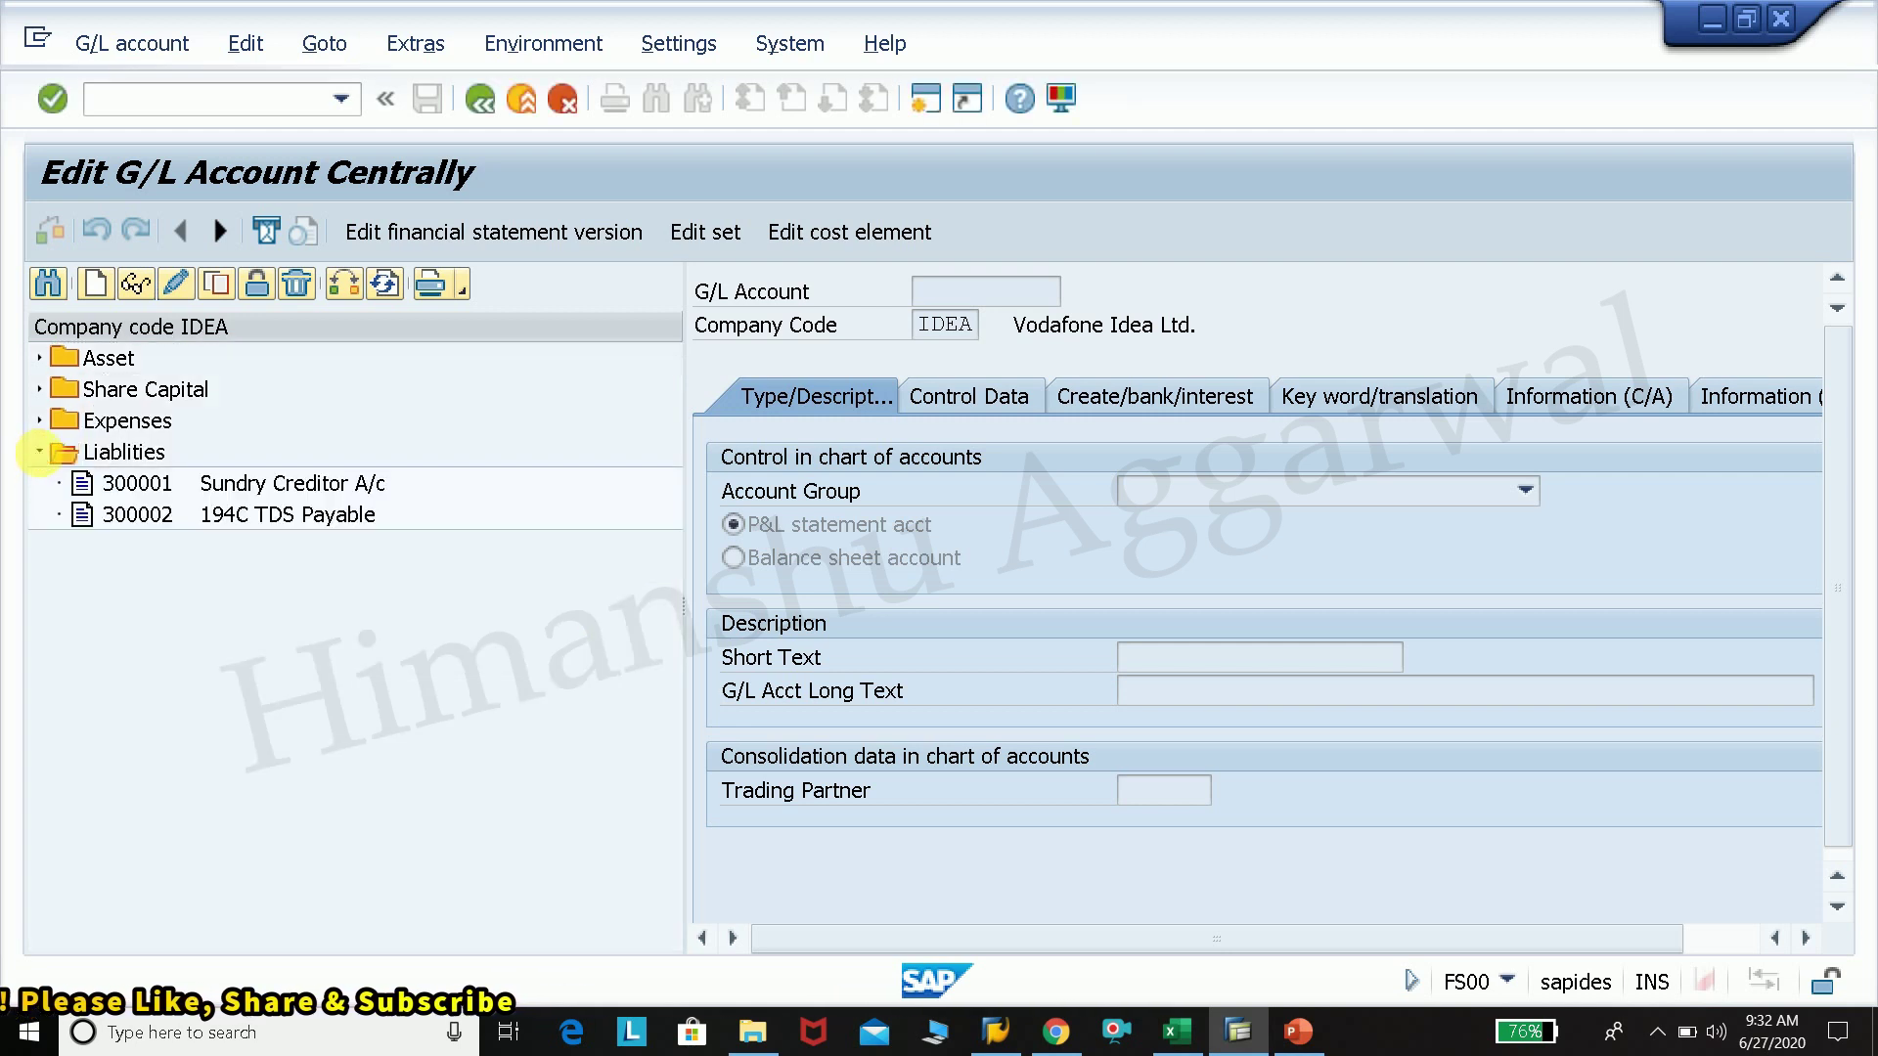
{"action": "left_click", "coordinate": [96, 284]}
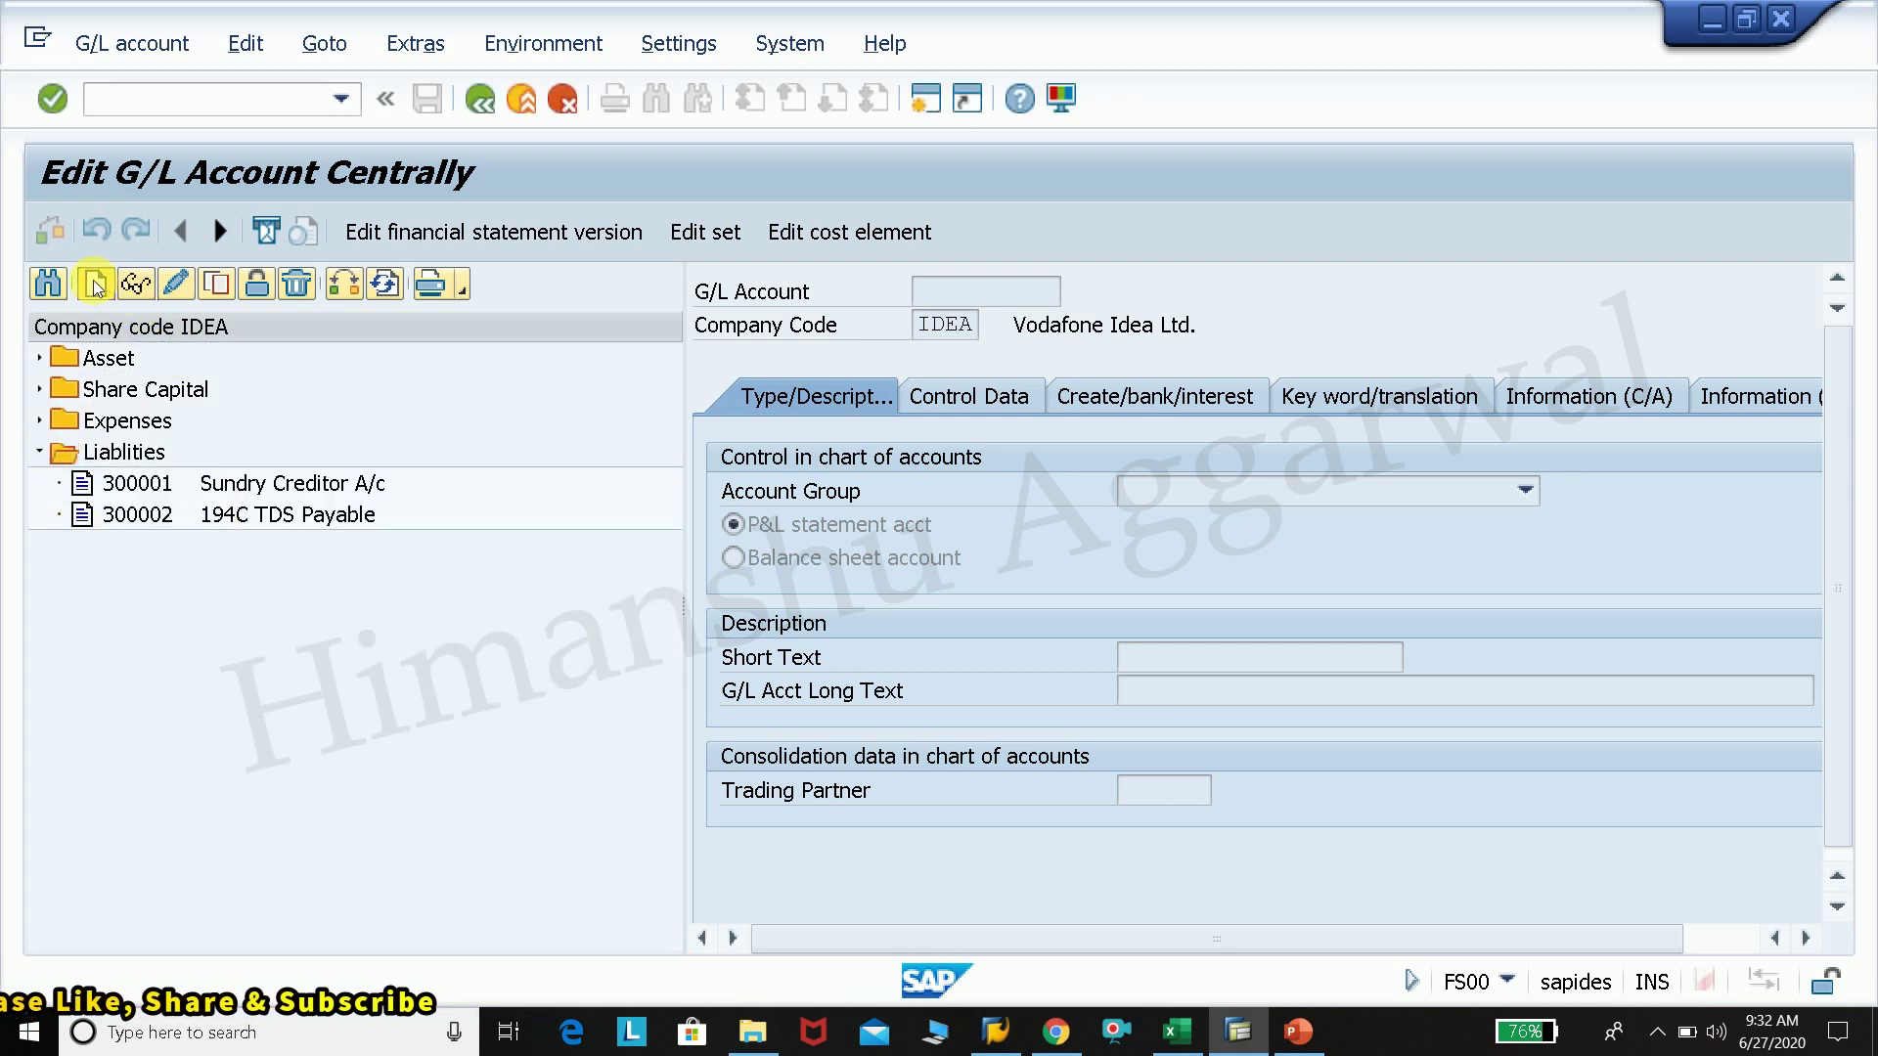
{"action": "key", "text": "space"}
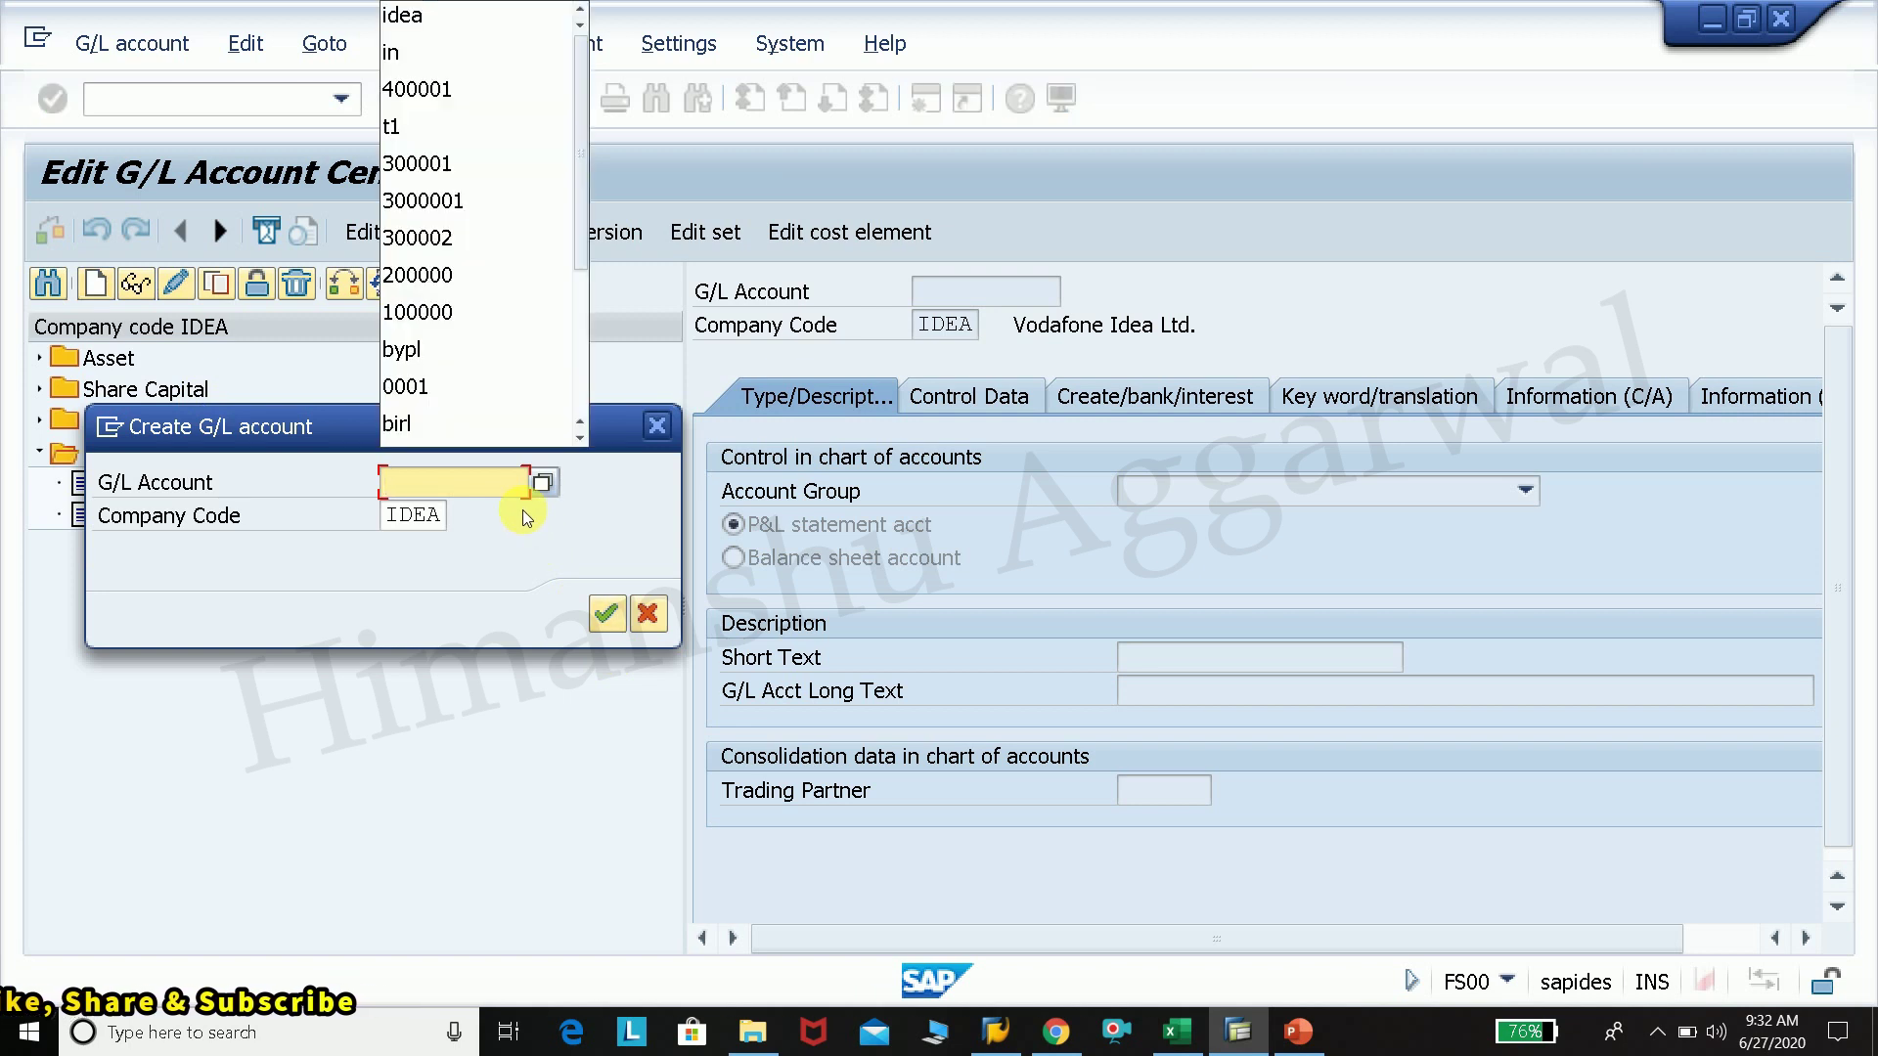
{"action": "left_click", "coordinate": [471, 239]}
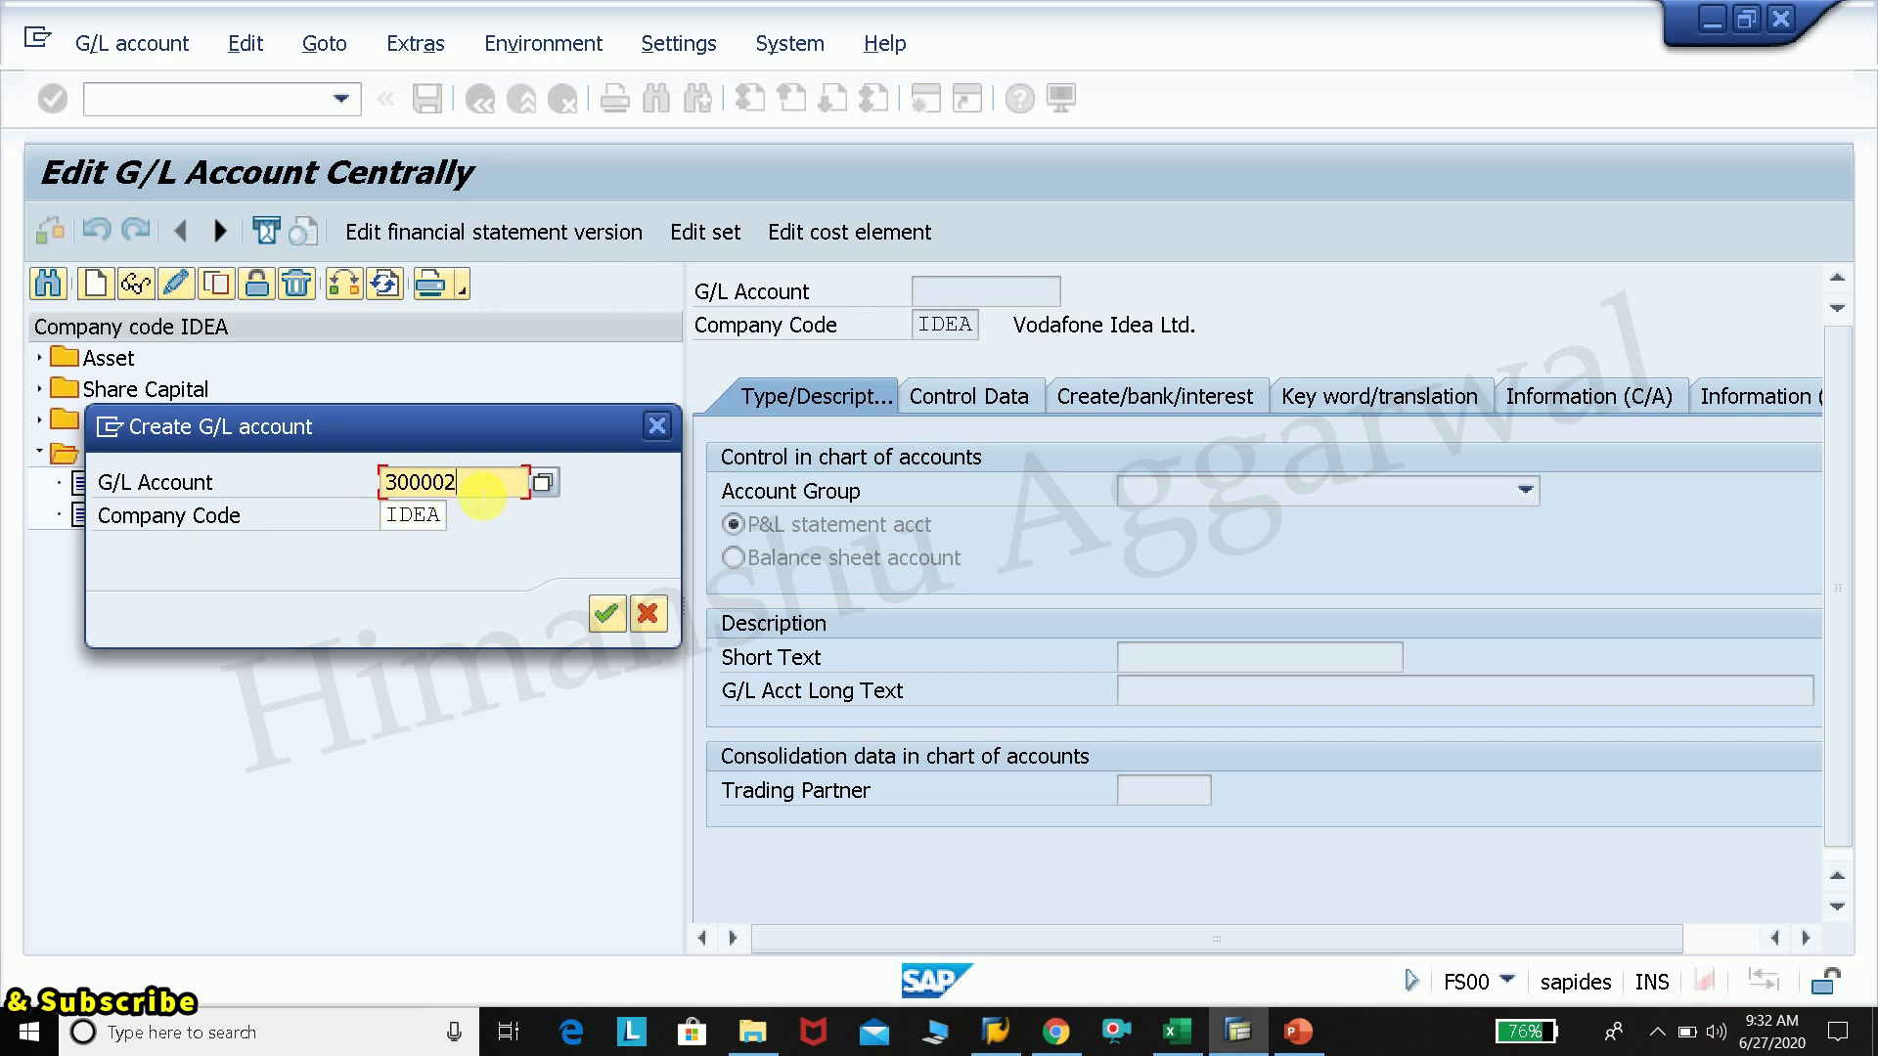
{"action": "key", "text": "BackSpace"}
{"action": "type", "text": "3"}
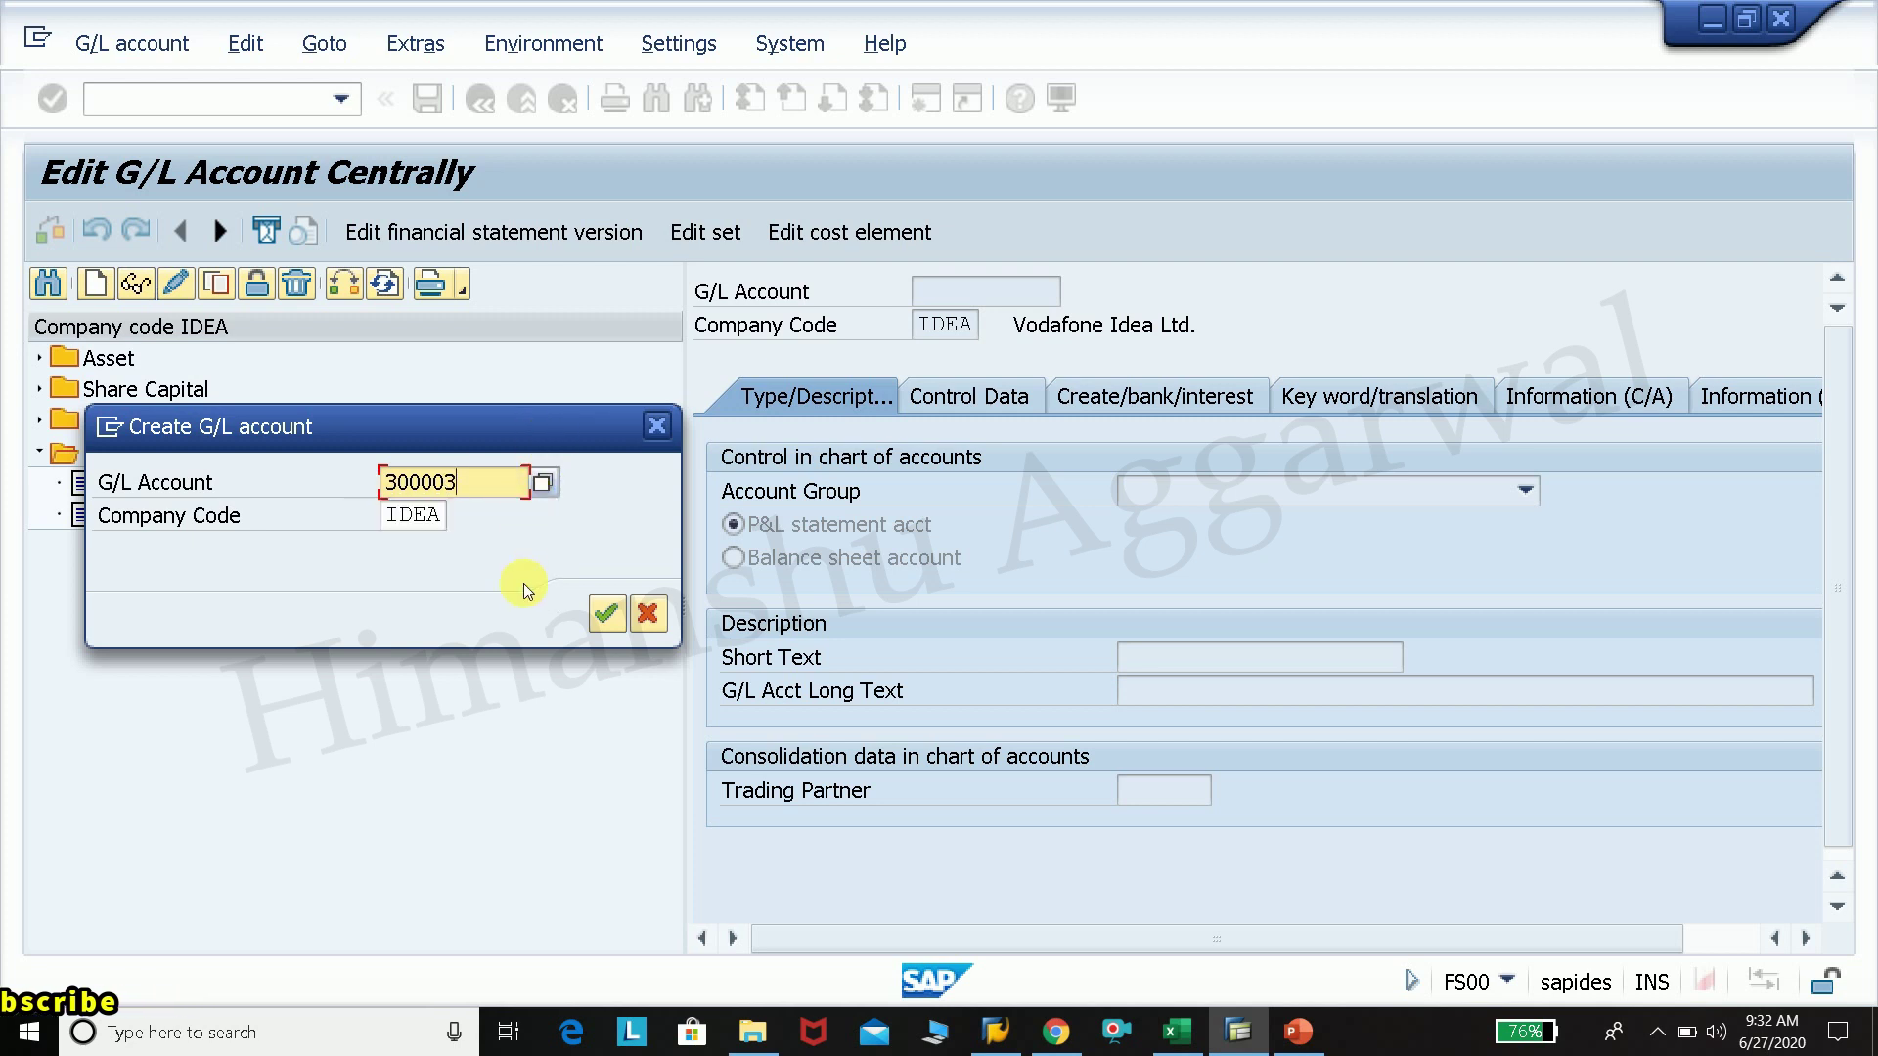
{"action": "left_click", "coordinate": [602, 616]}
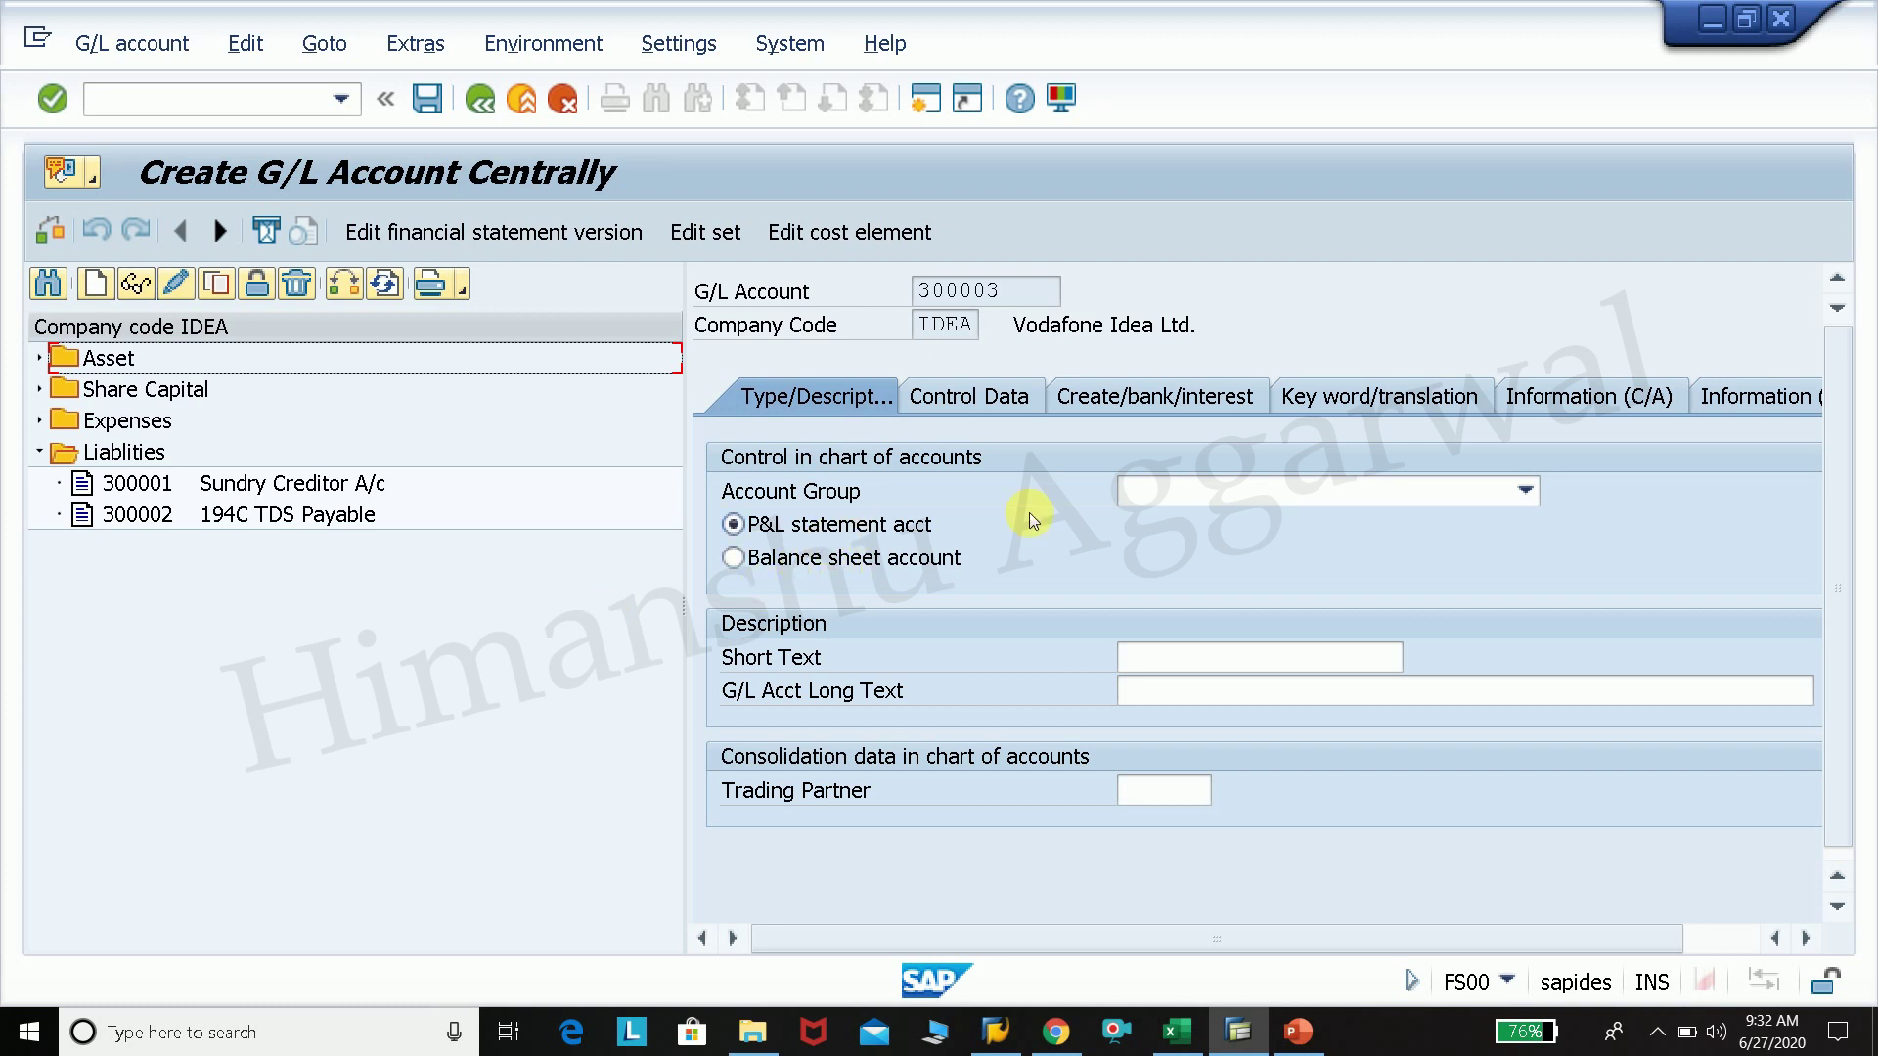
Step: Make the new G/L account a balance sheet account in the Liablities account group
{"action": "left_click", "coordinate": [740, 567]}
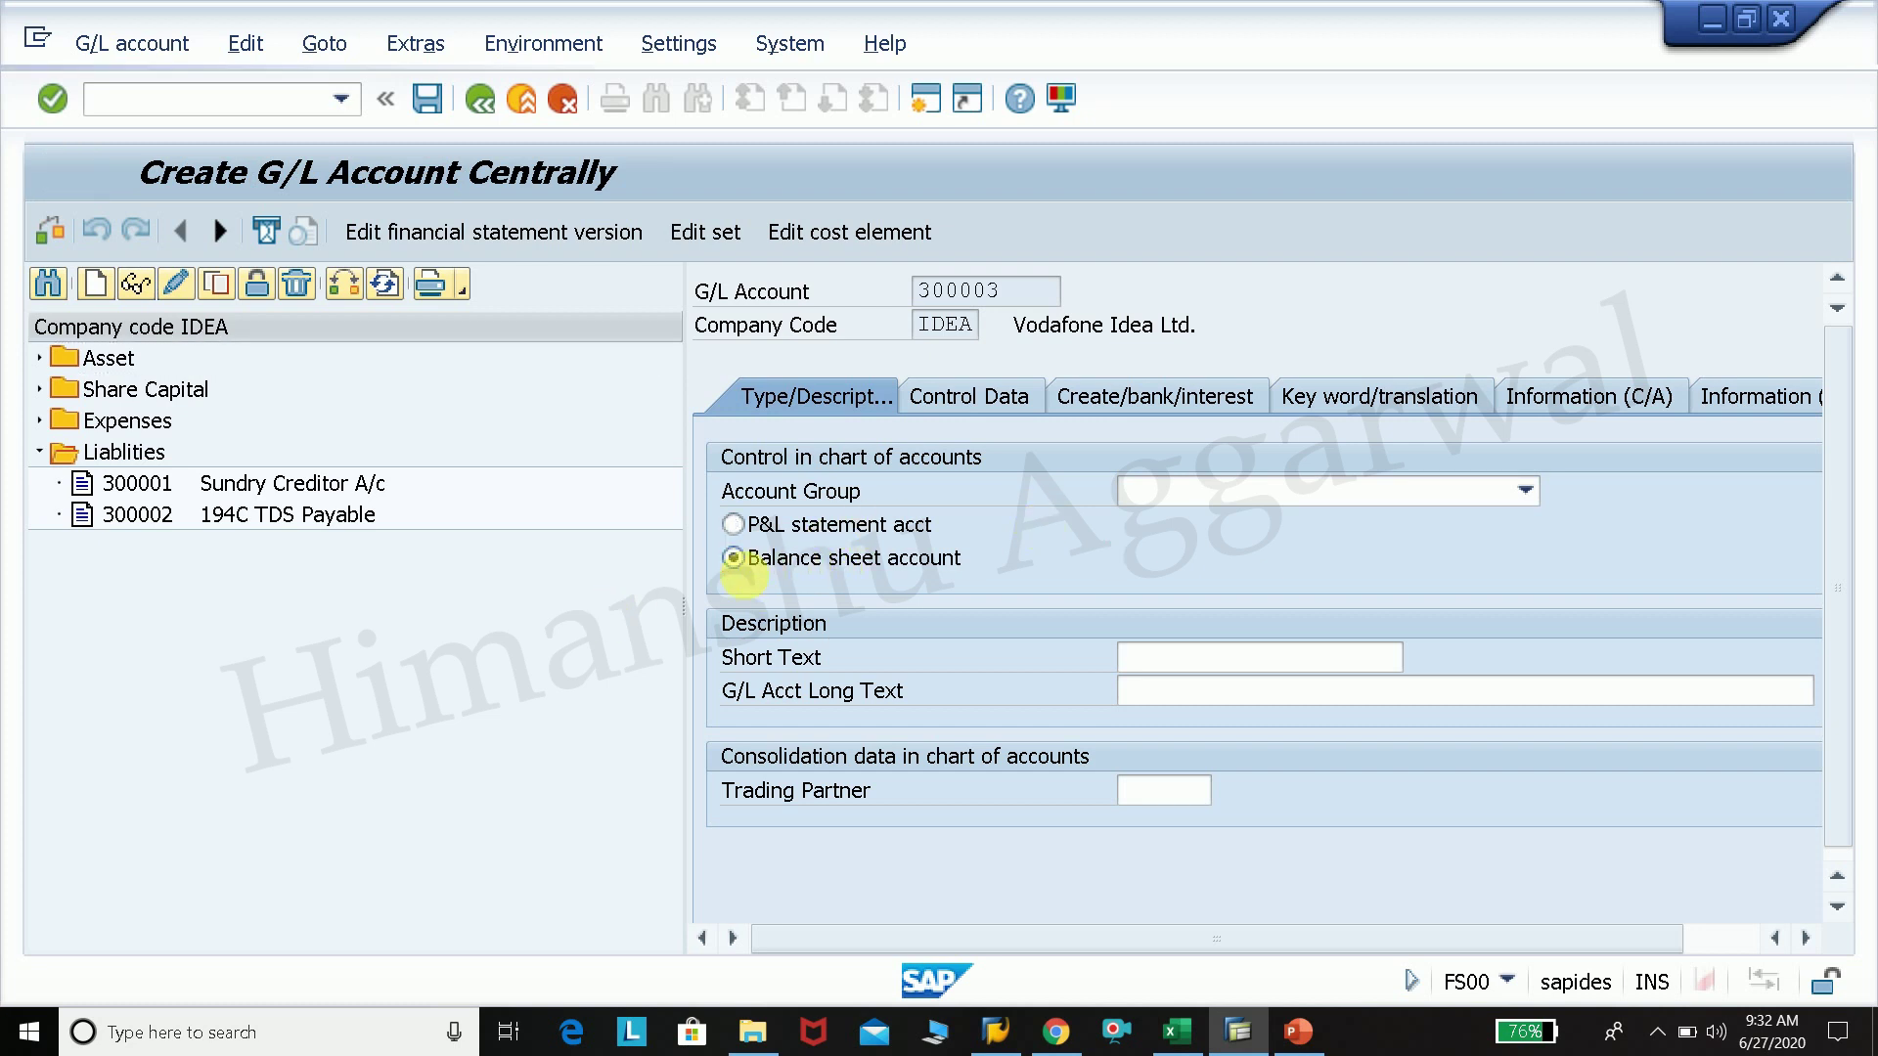
{"action": "left_click", "coordinate": [1302, 491]}
{"action": "left_click", "coordinate": [1234, 633]}
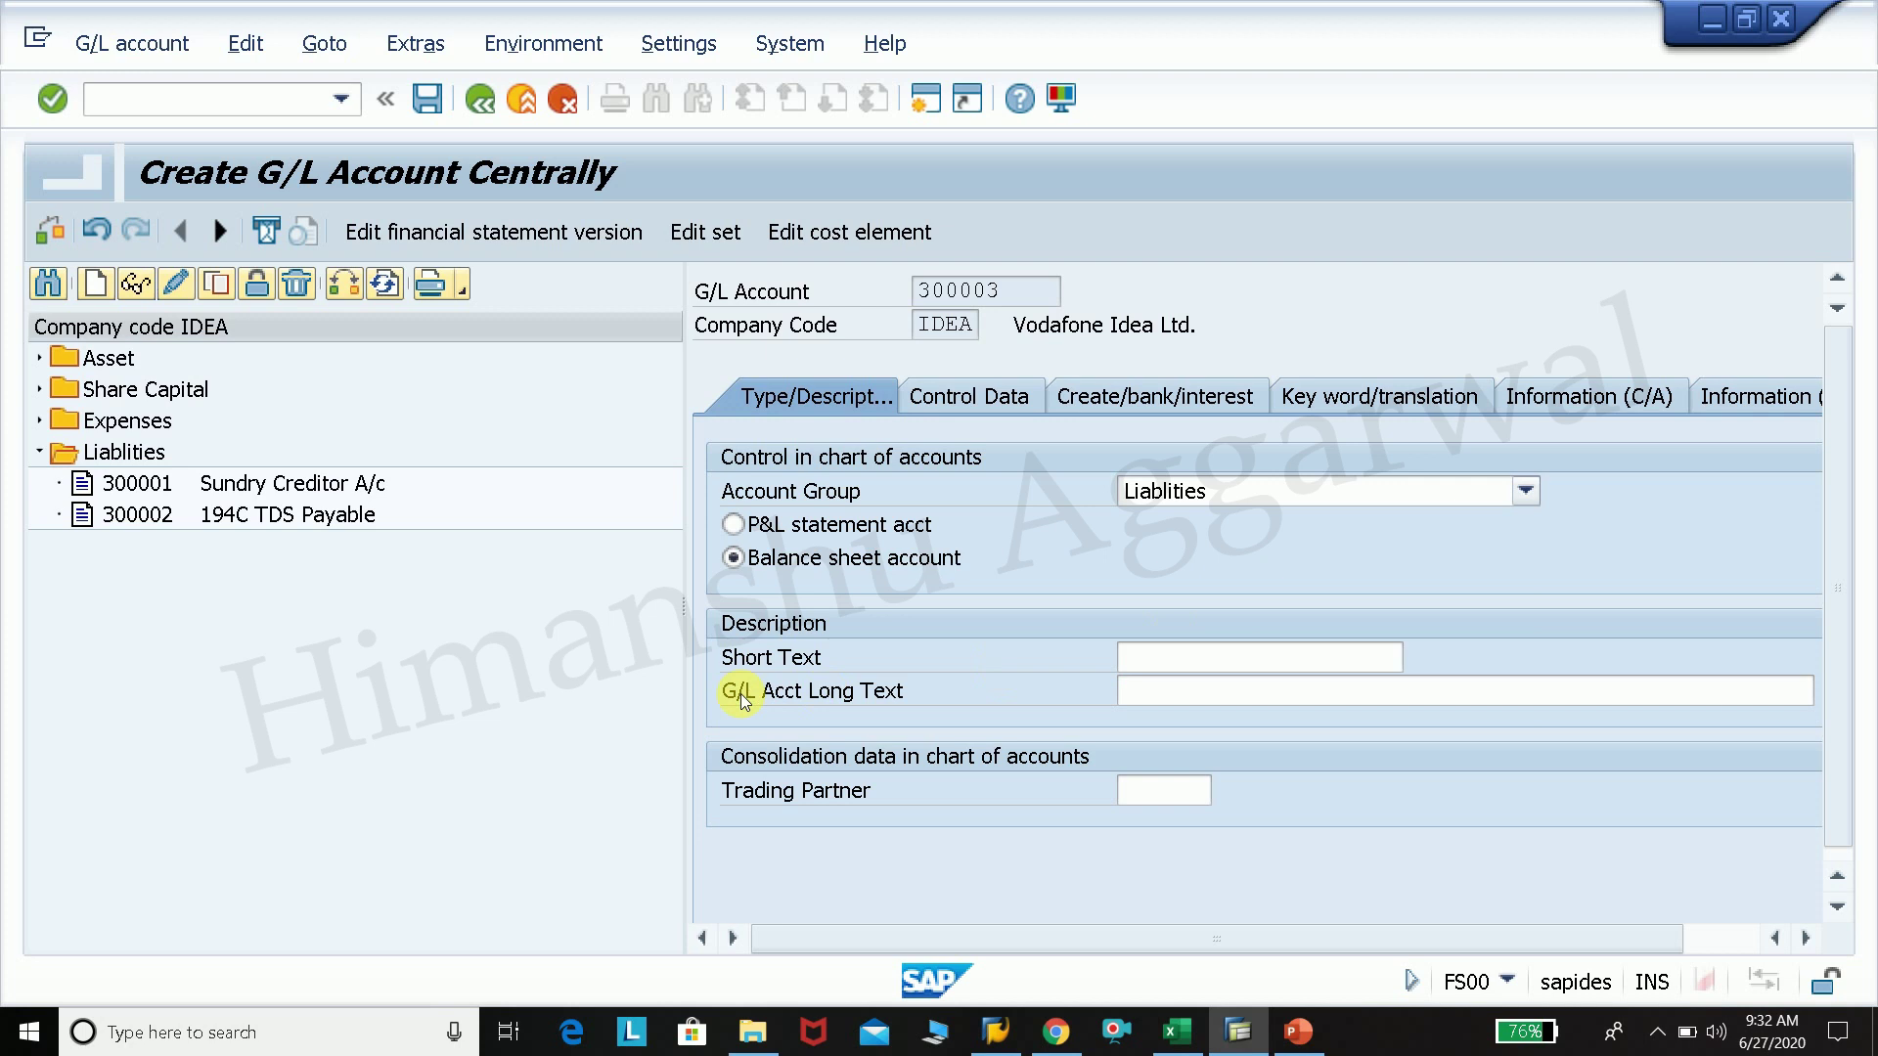
Step: Enter "TDS on Rent(194I)" as the account's short text and copy it into the G/L account long text
{"action": "left_click", "coordinate": [1203, 664]}
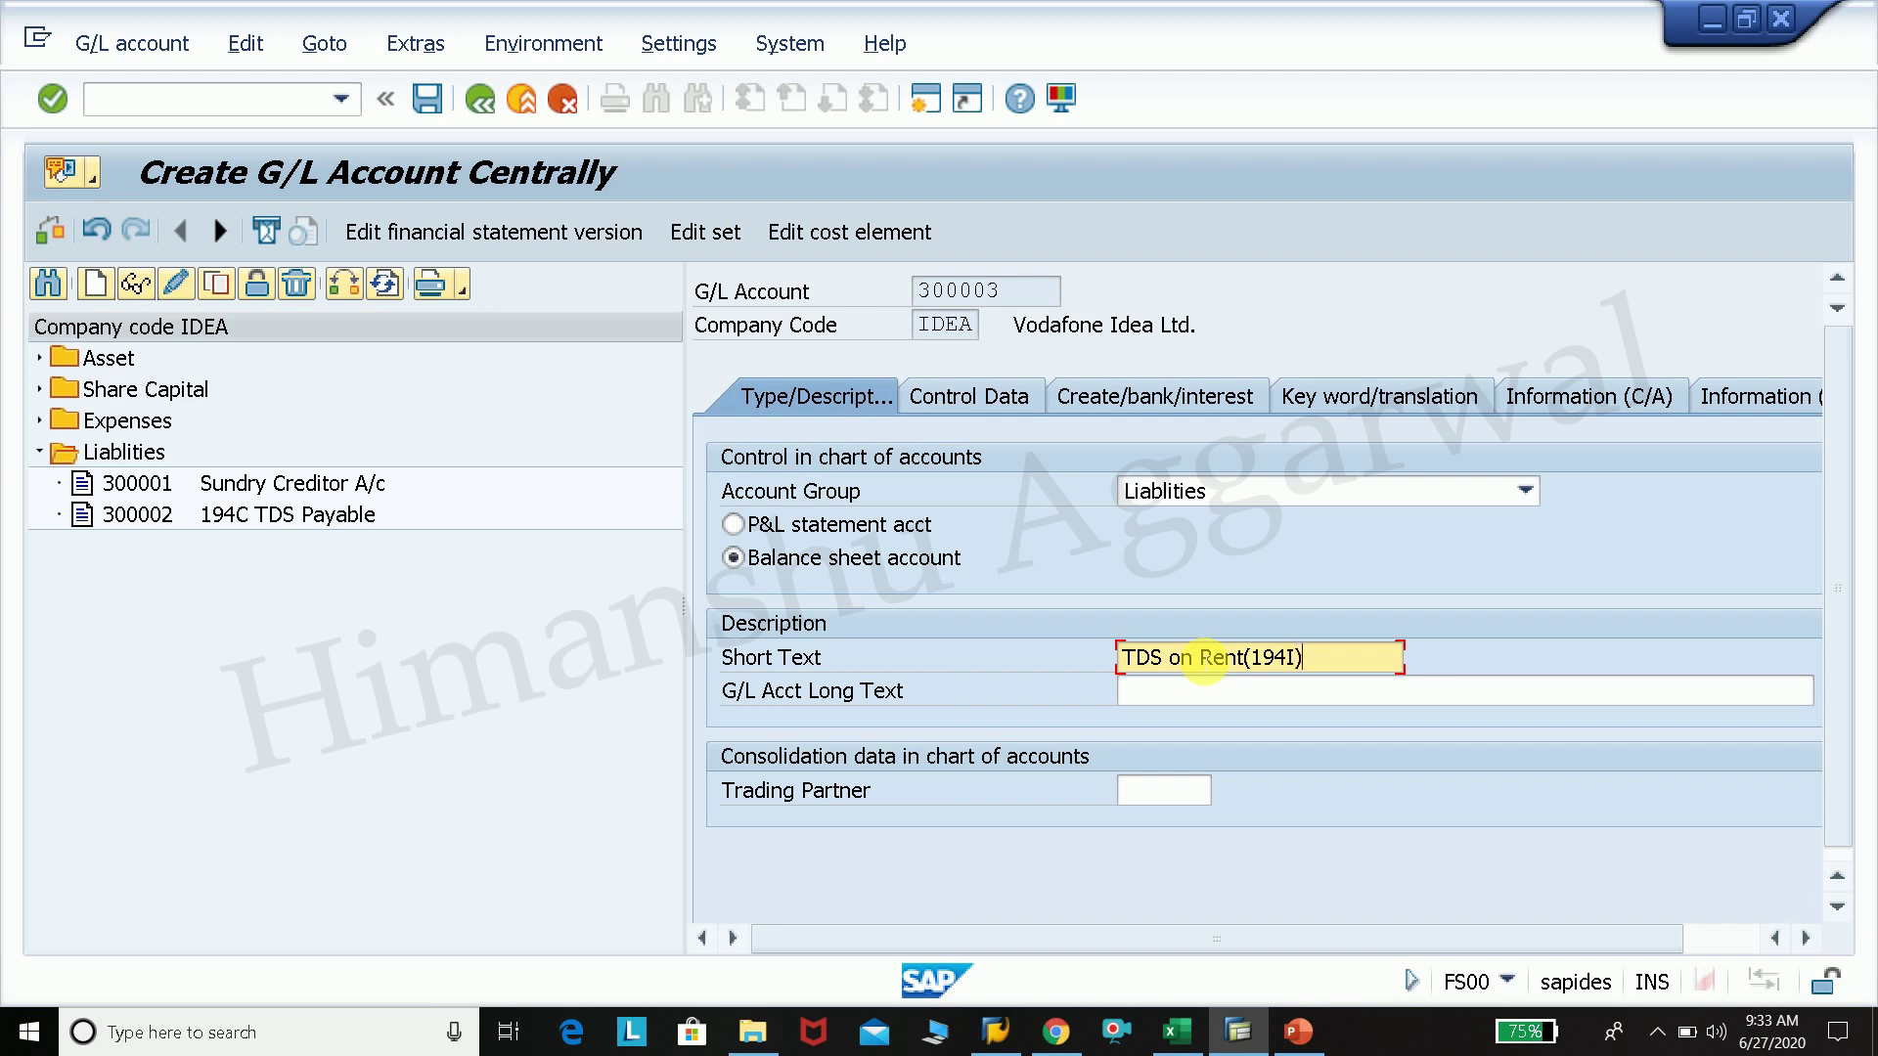
{"action": "left_click_drag", "start_coordinate": [1303, 657], "coordinate": [1134, 658]}
{"action": "key", "text": "ctrl+c"}
{"action": "left_click", "coordinate": [1144, 691]}
{"action": "key", "text": "ctrl+v"}
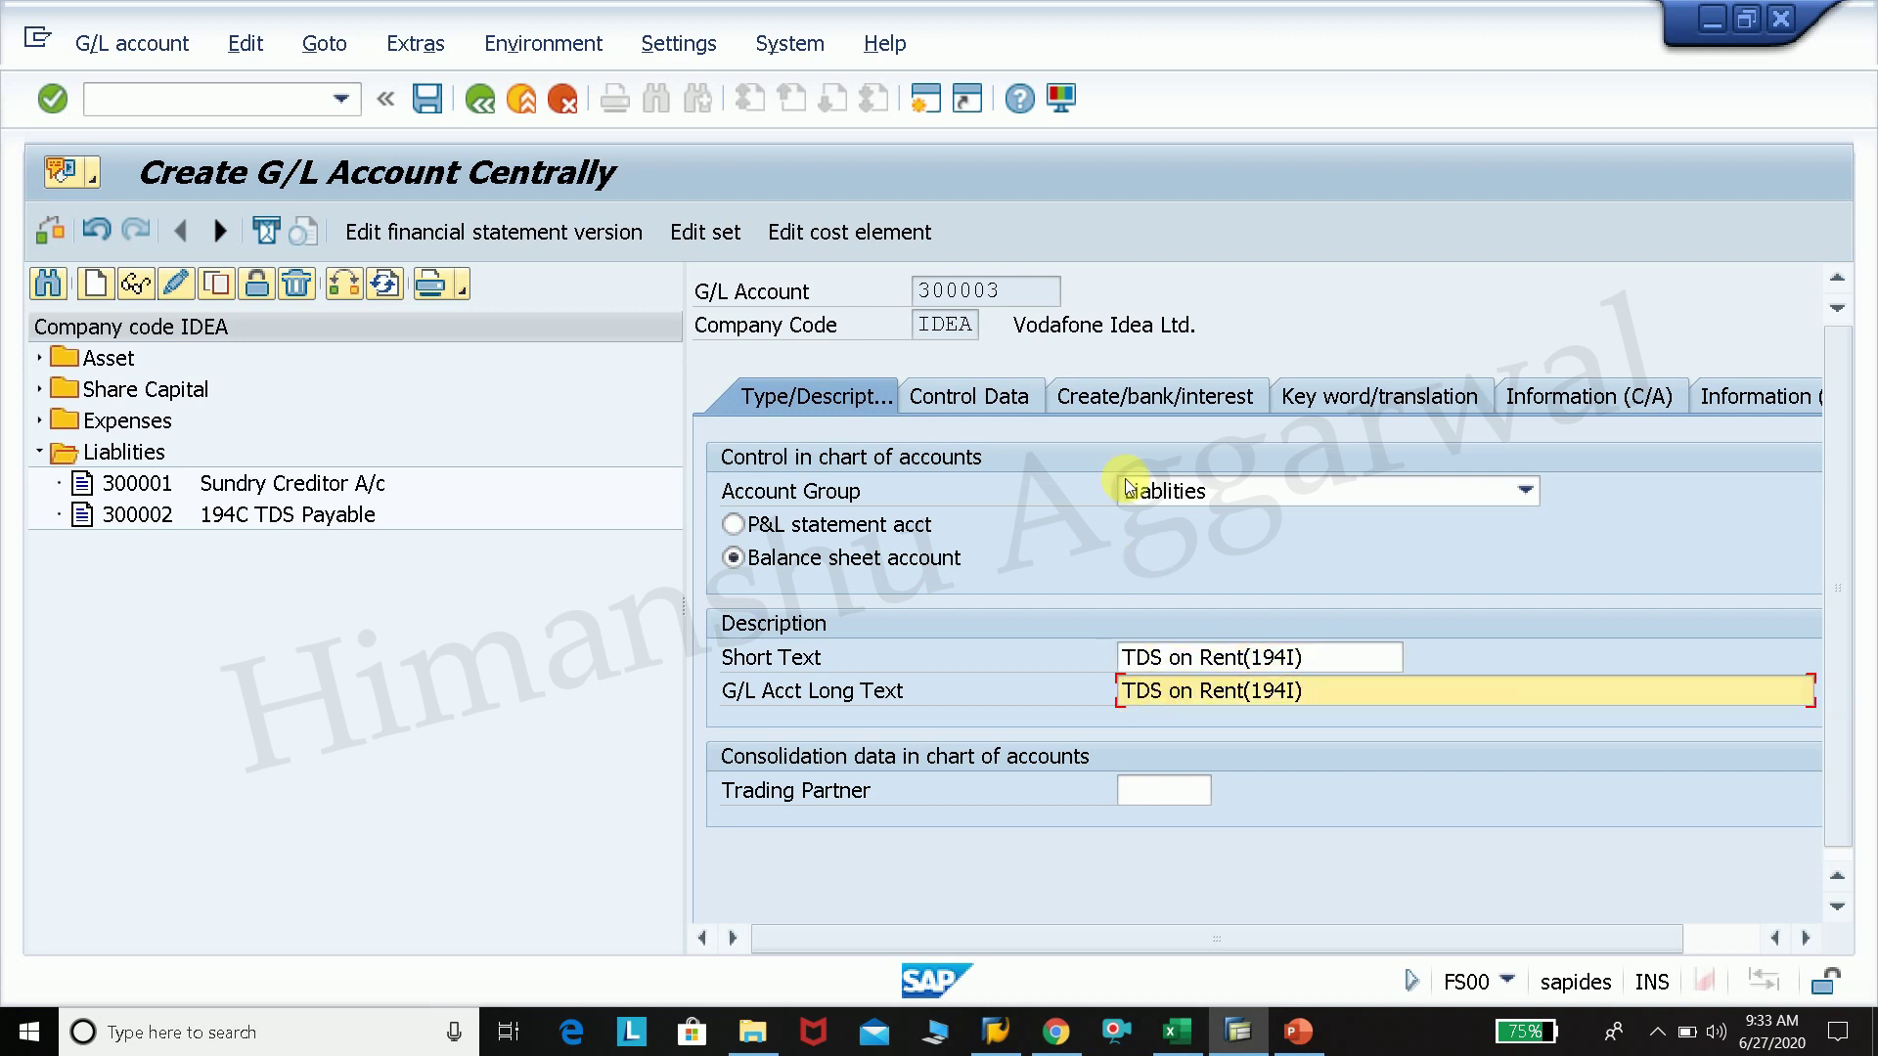
Step: In the account's control data, enable open item management and line item display, and set the sort key to 001
{"action": "left_click", "coordinate": [1004, 393]}
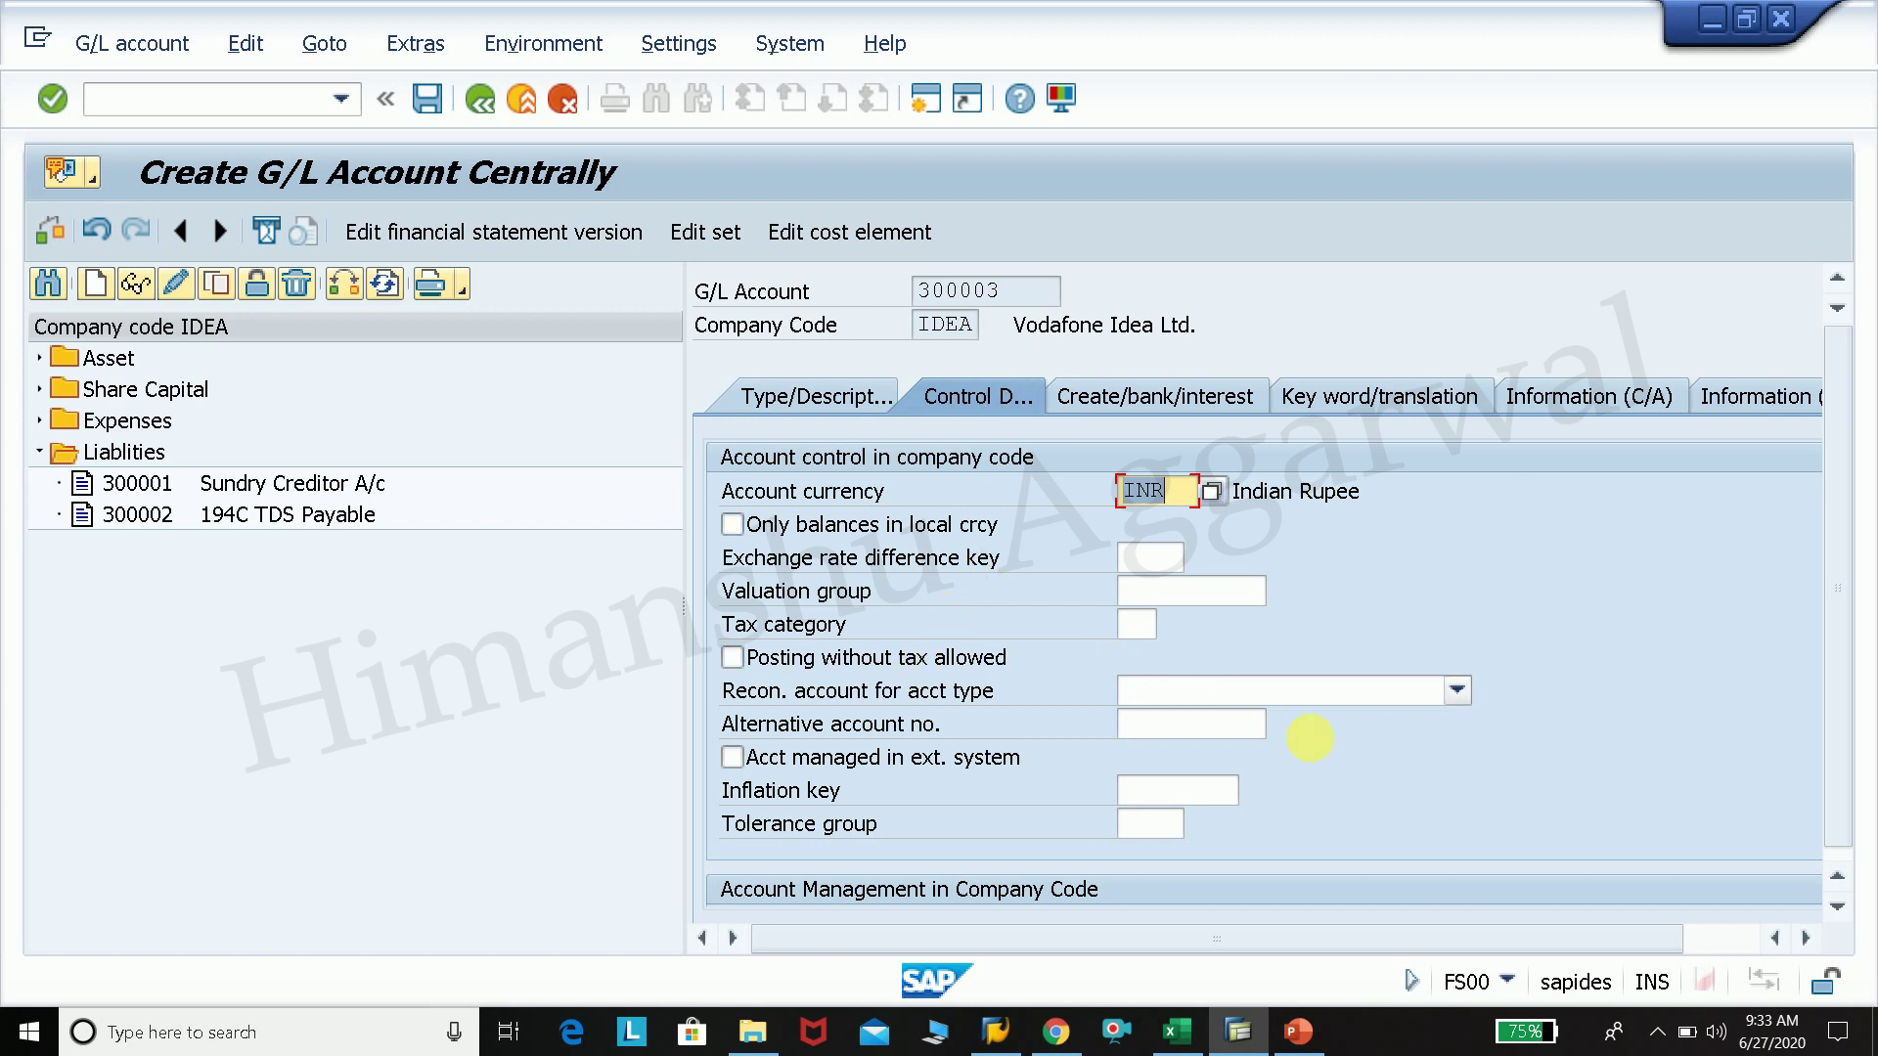
{"action": "key", "text": "Tab"}
{"action": "key", "text": "Tab"}
{"action": "key", "text": "Tab"}
{"action": "key", "text": "Tab"}
{"action": "key", "text": "Tab"}
{"action": "key", "text": "Tab"}
{"action": "key", "text": "Tab"}
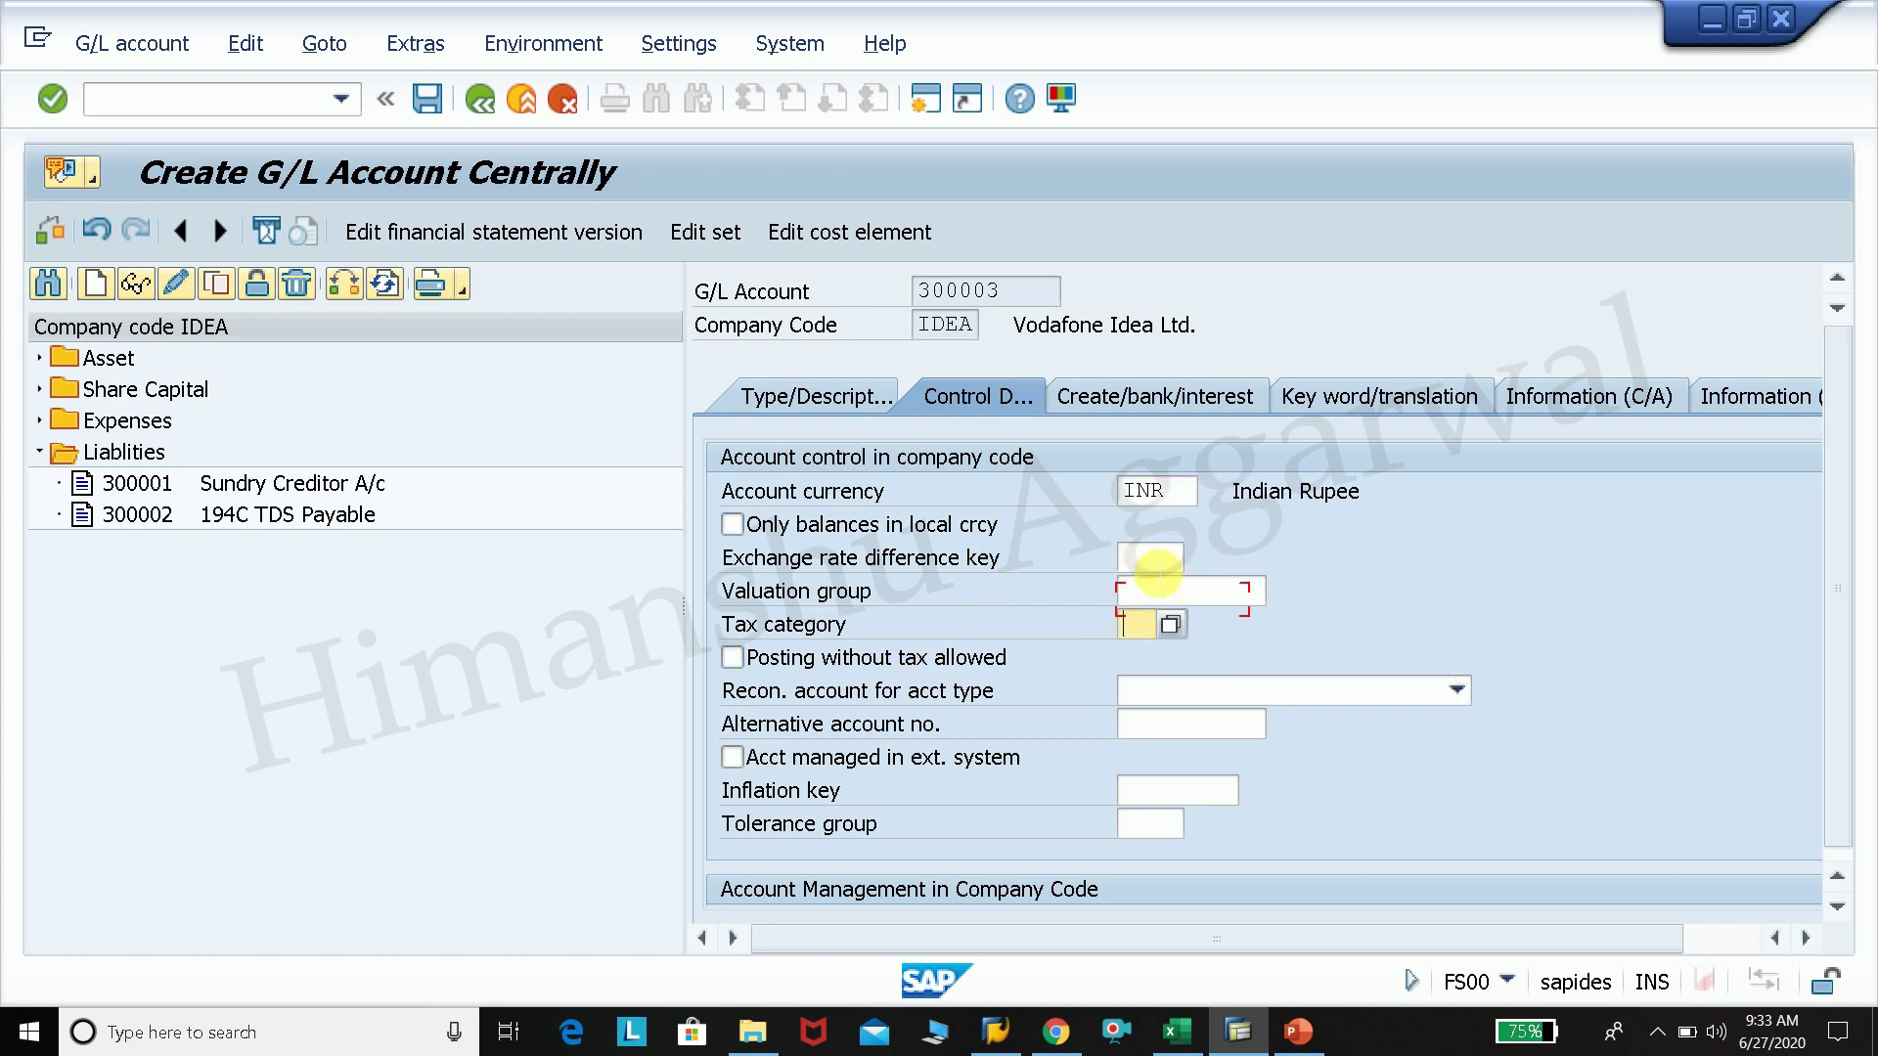
{"action": "key", "text": "Tab"}
{"action": "key", "text": "Tab"}
{"action": "key", "text": "Tab"}
{"action": "key", "text": "Tab"}
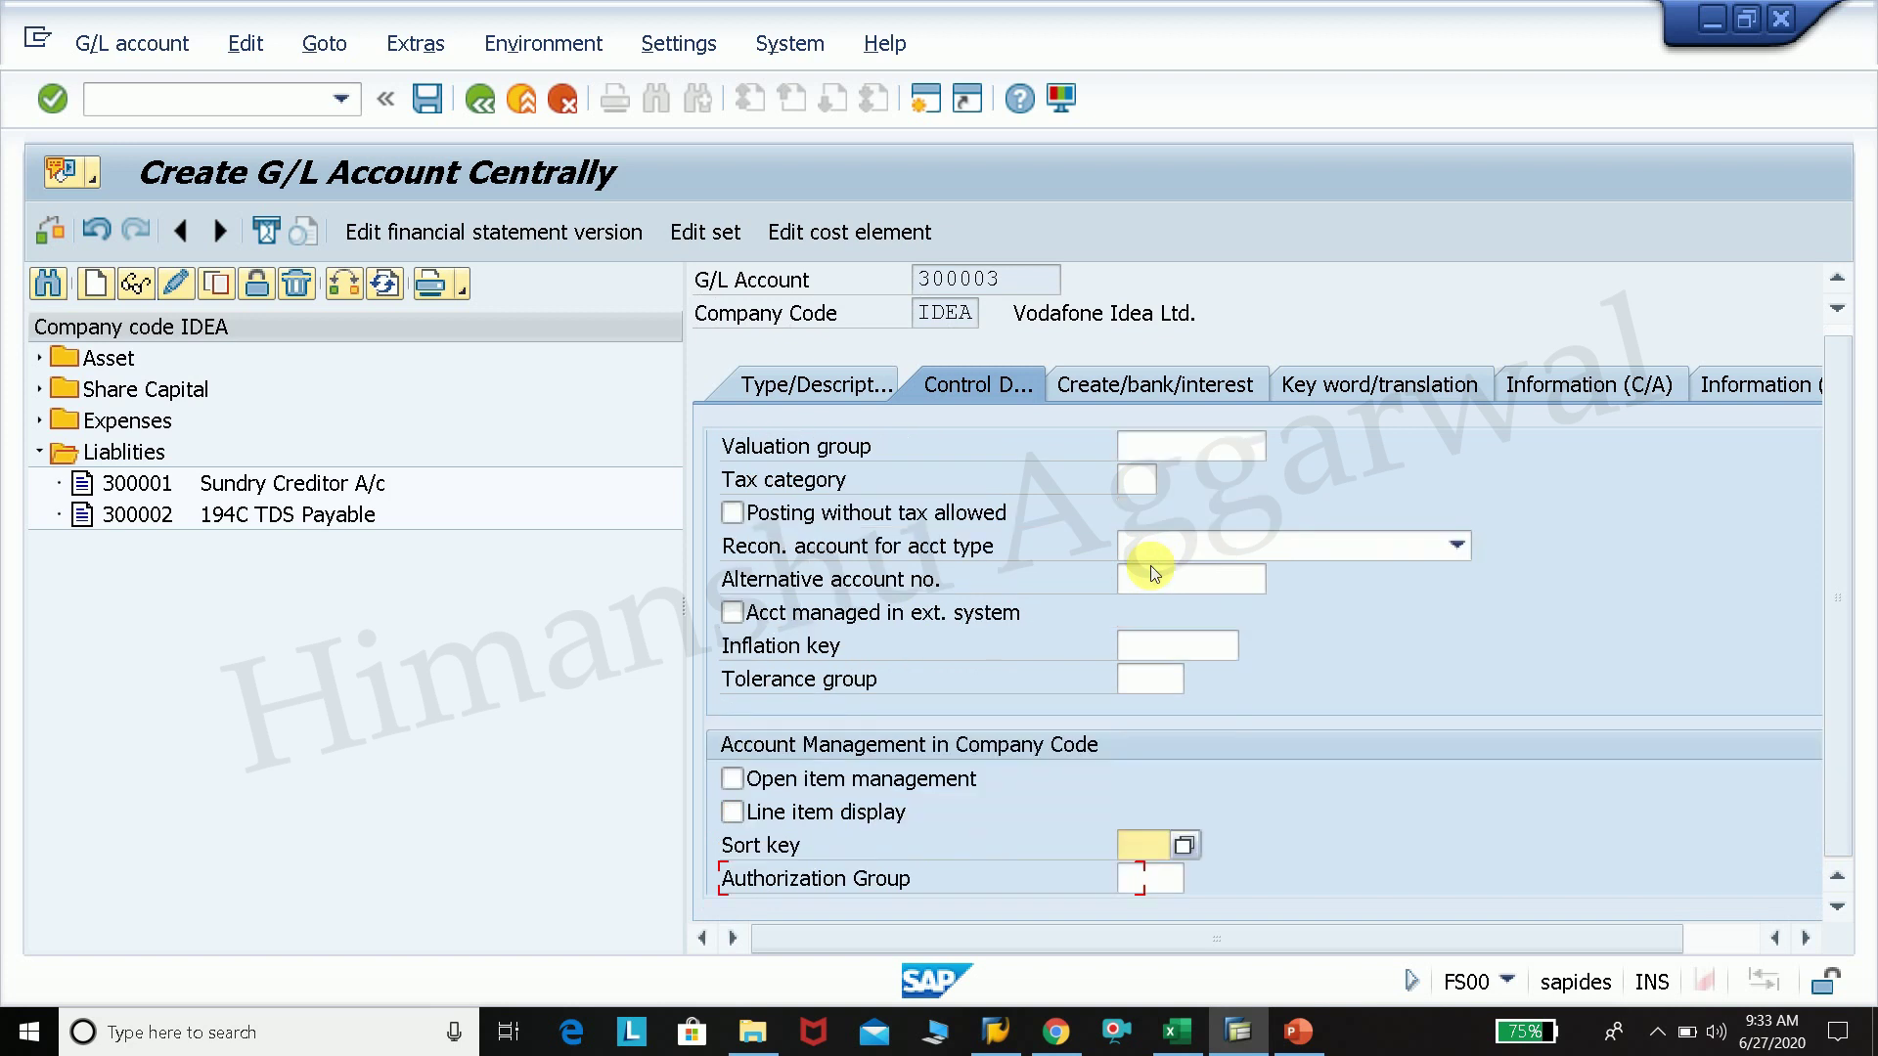
{"action": "left_click", "coordinate": [749, 781]}
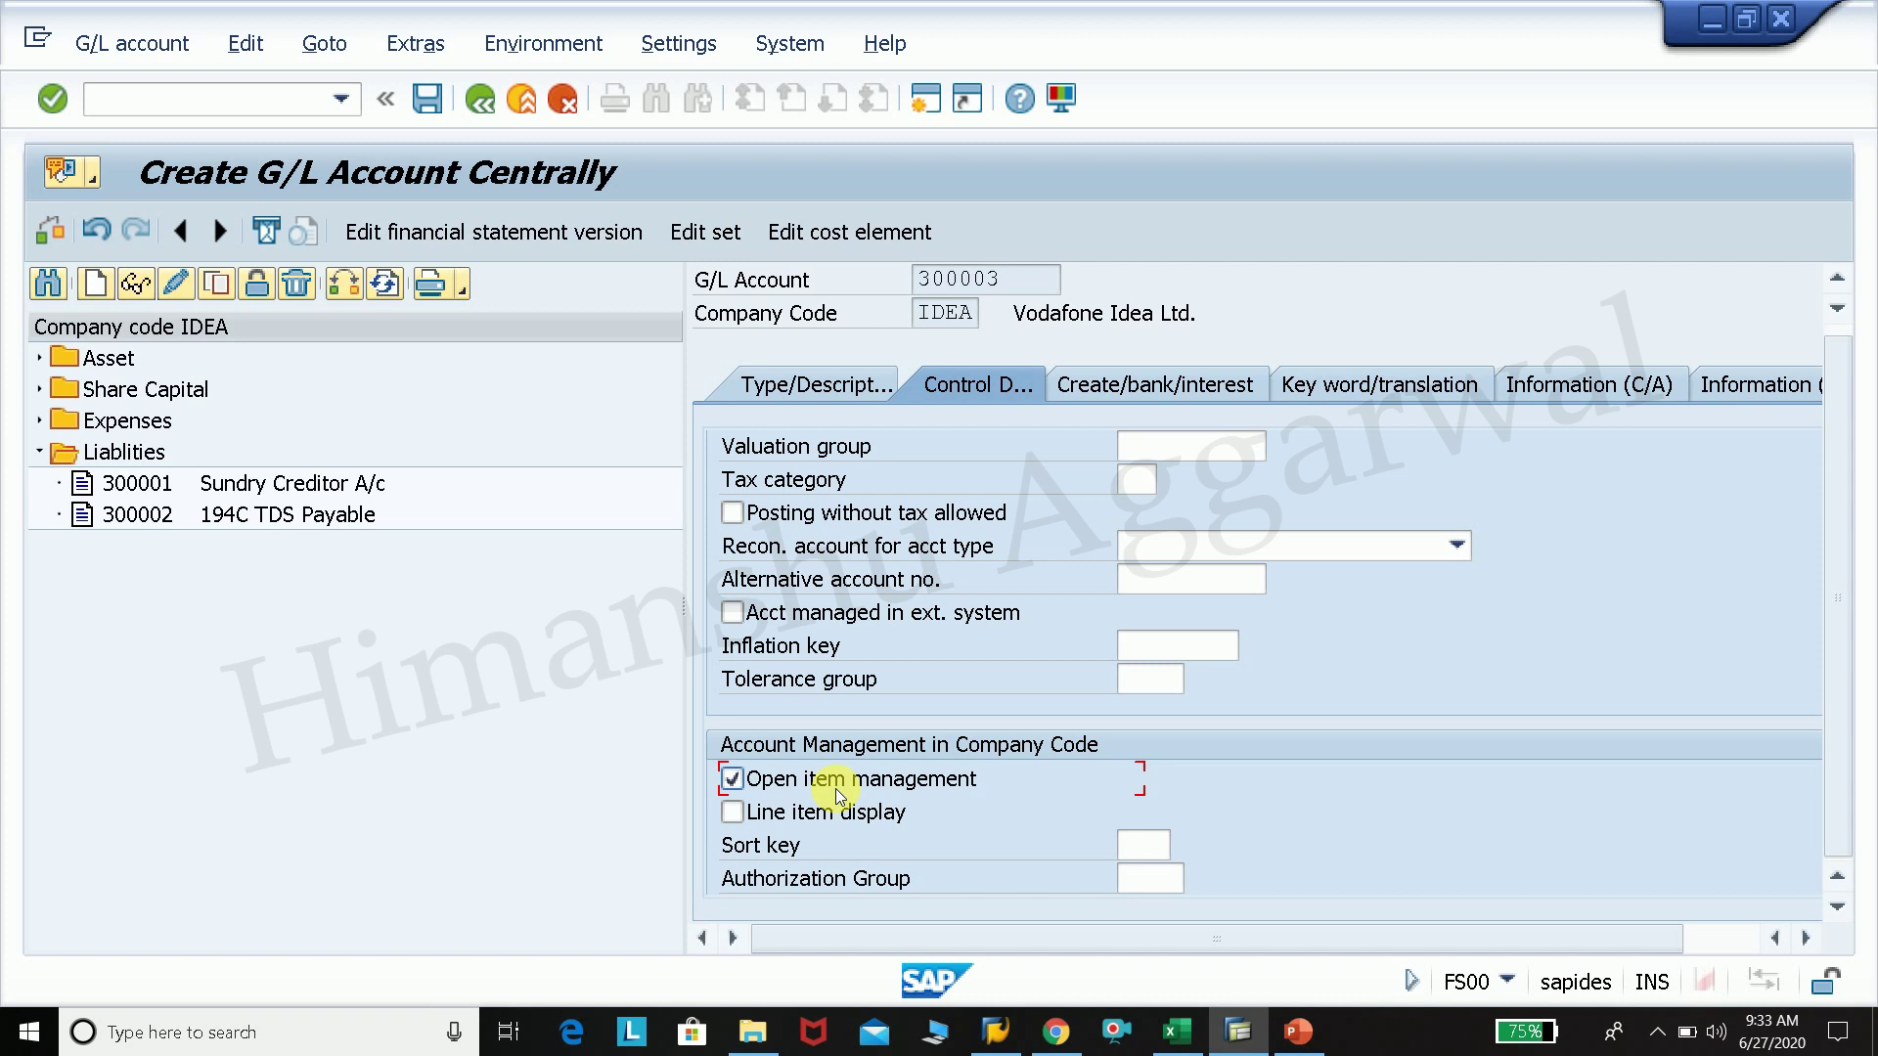
{"action": "left_click", "coordinate": [753, 814]}
{"action": "left_click", "coordinate": [1170, 847]}
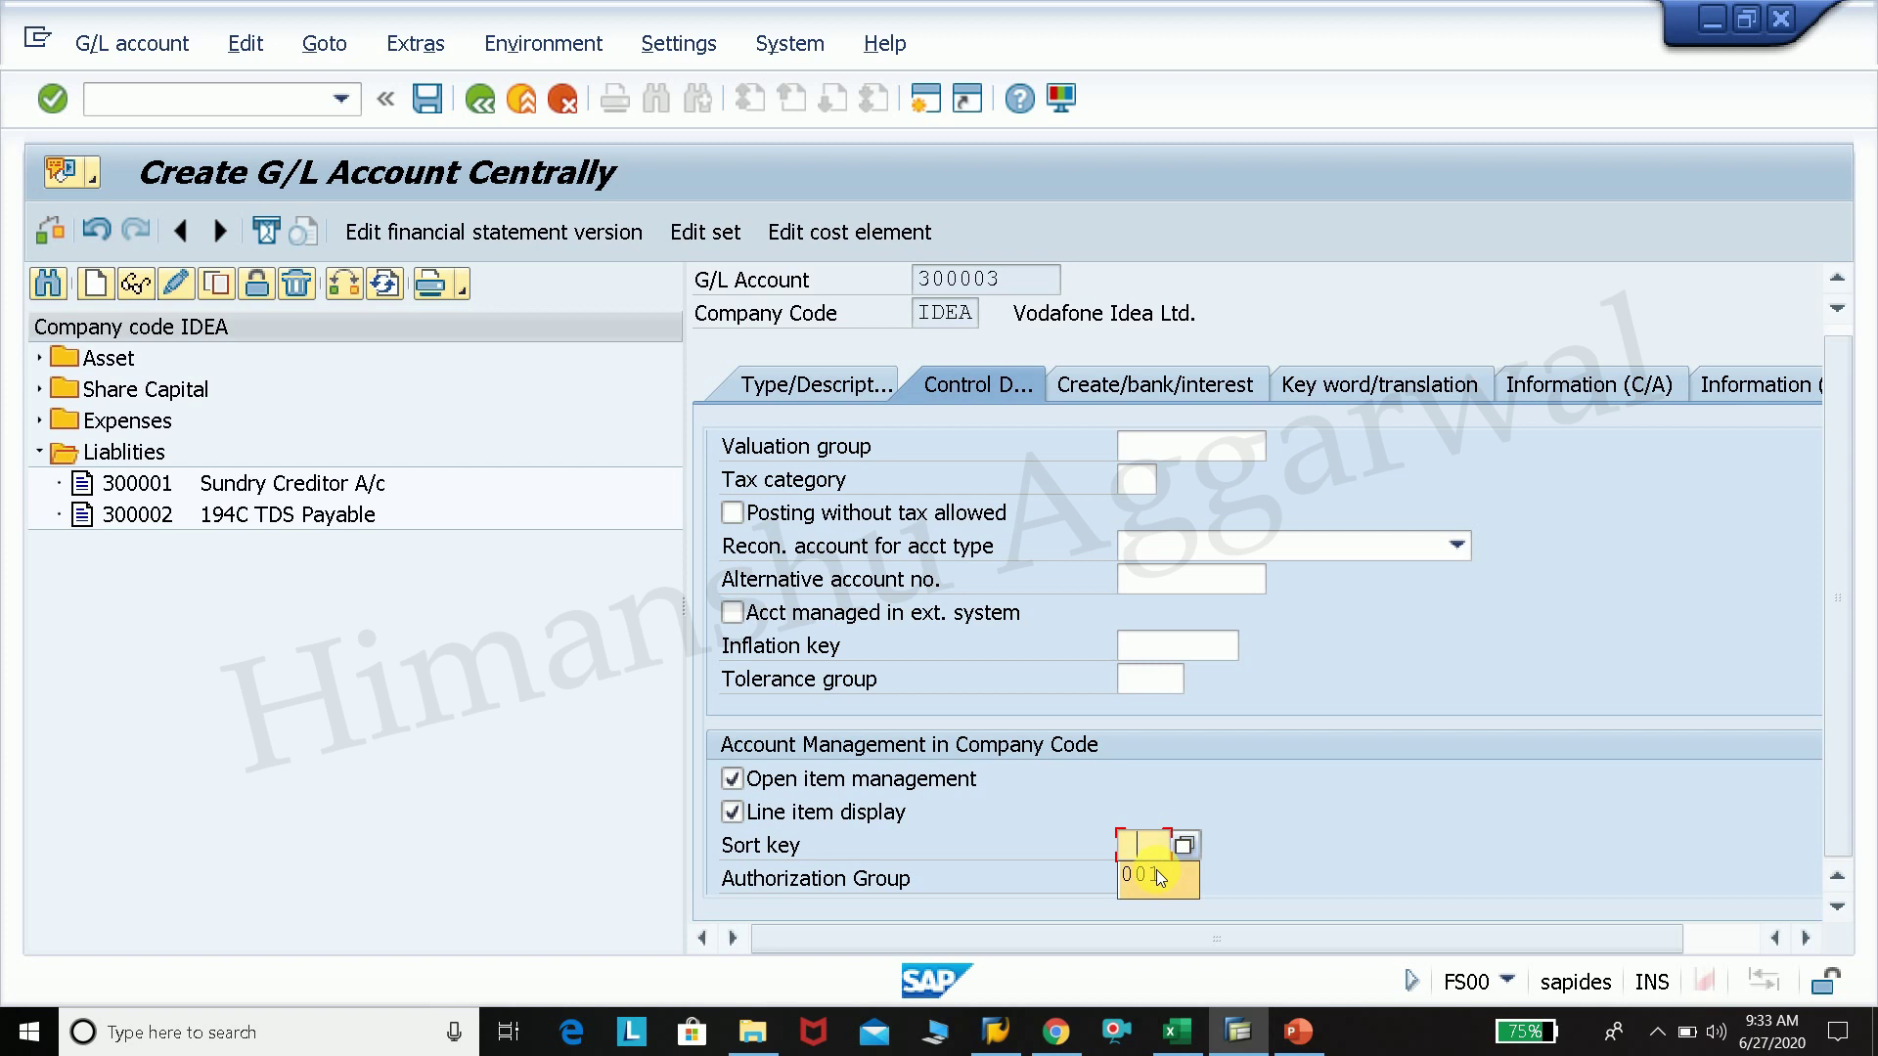
Step: Set the field status group to G001 in the account's document creation settings
{"action": "left_click", "coordinate": [1123, 395]}
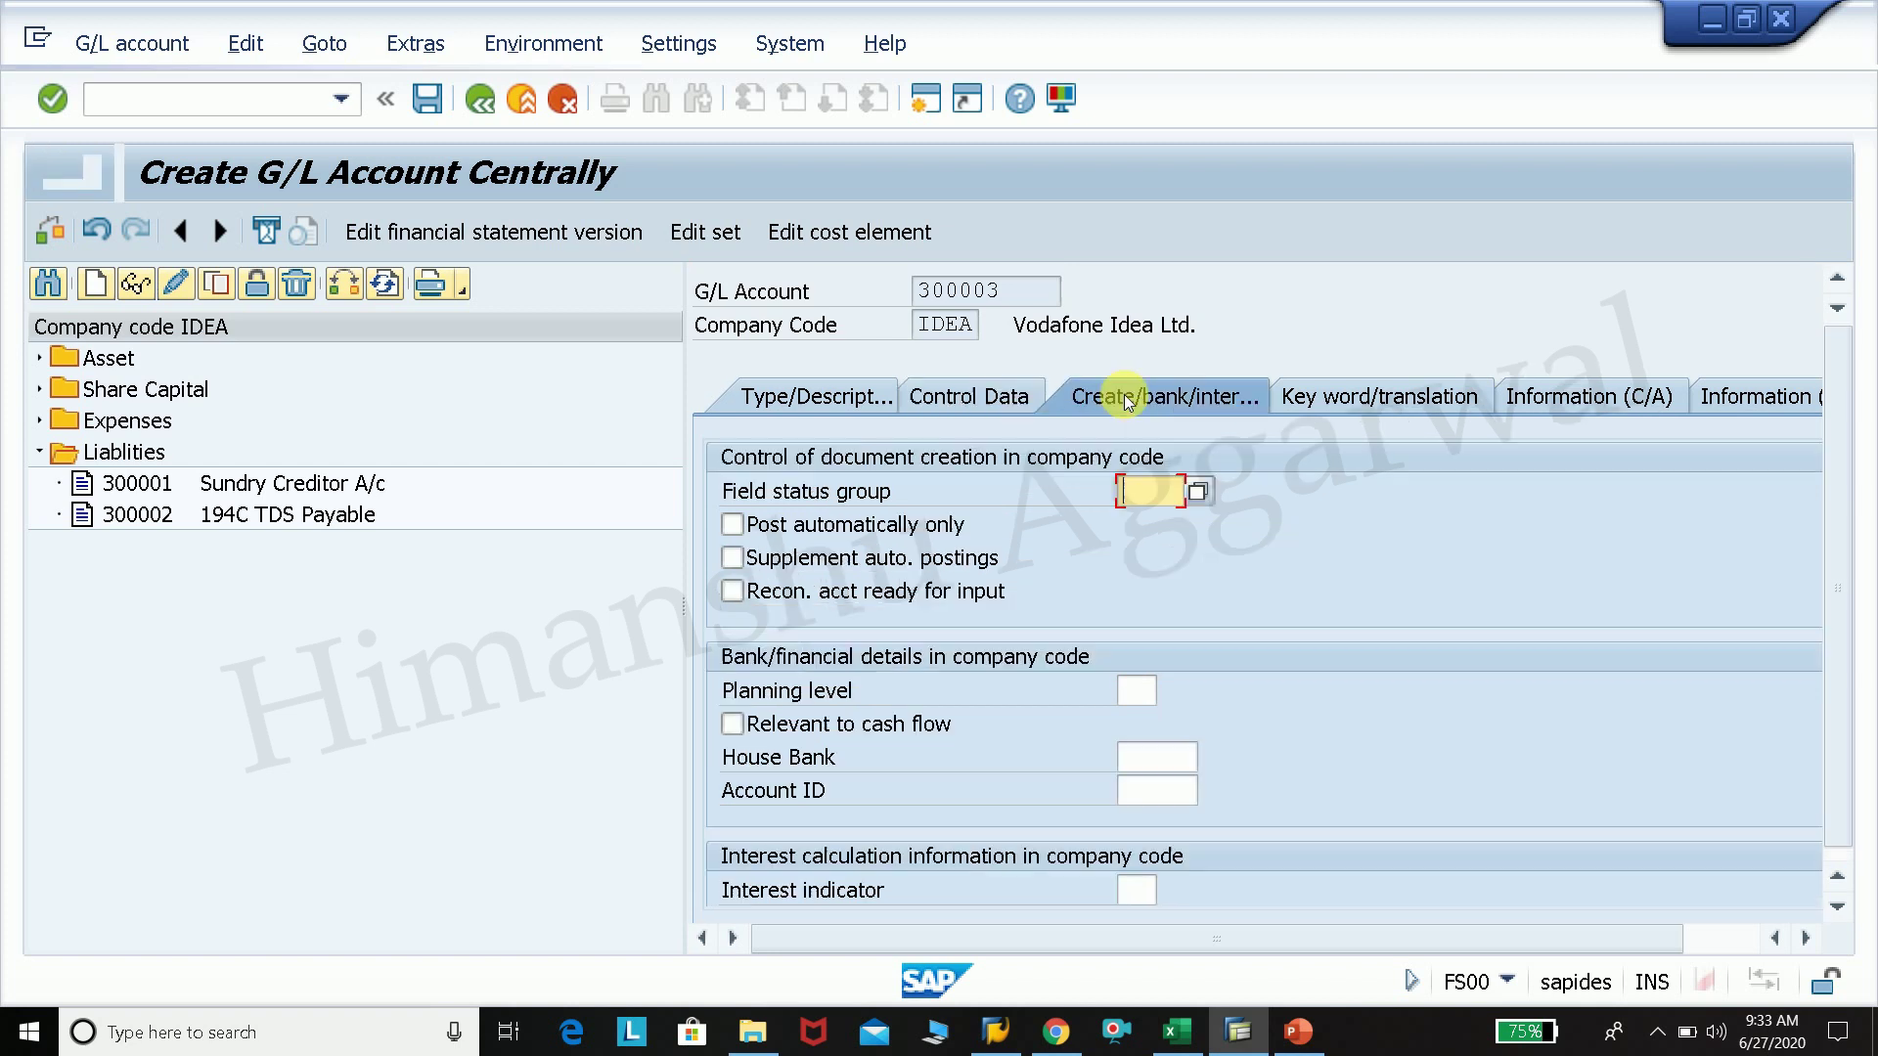
{"action": "key", "text": "Down"}
{"action": "key", "text": "Return"}
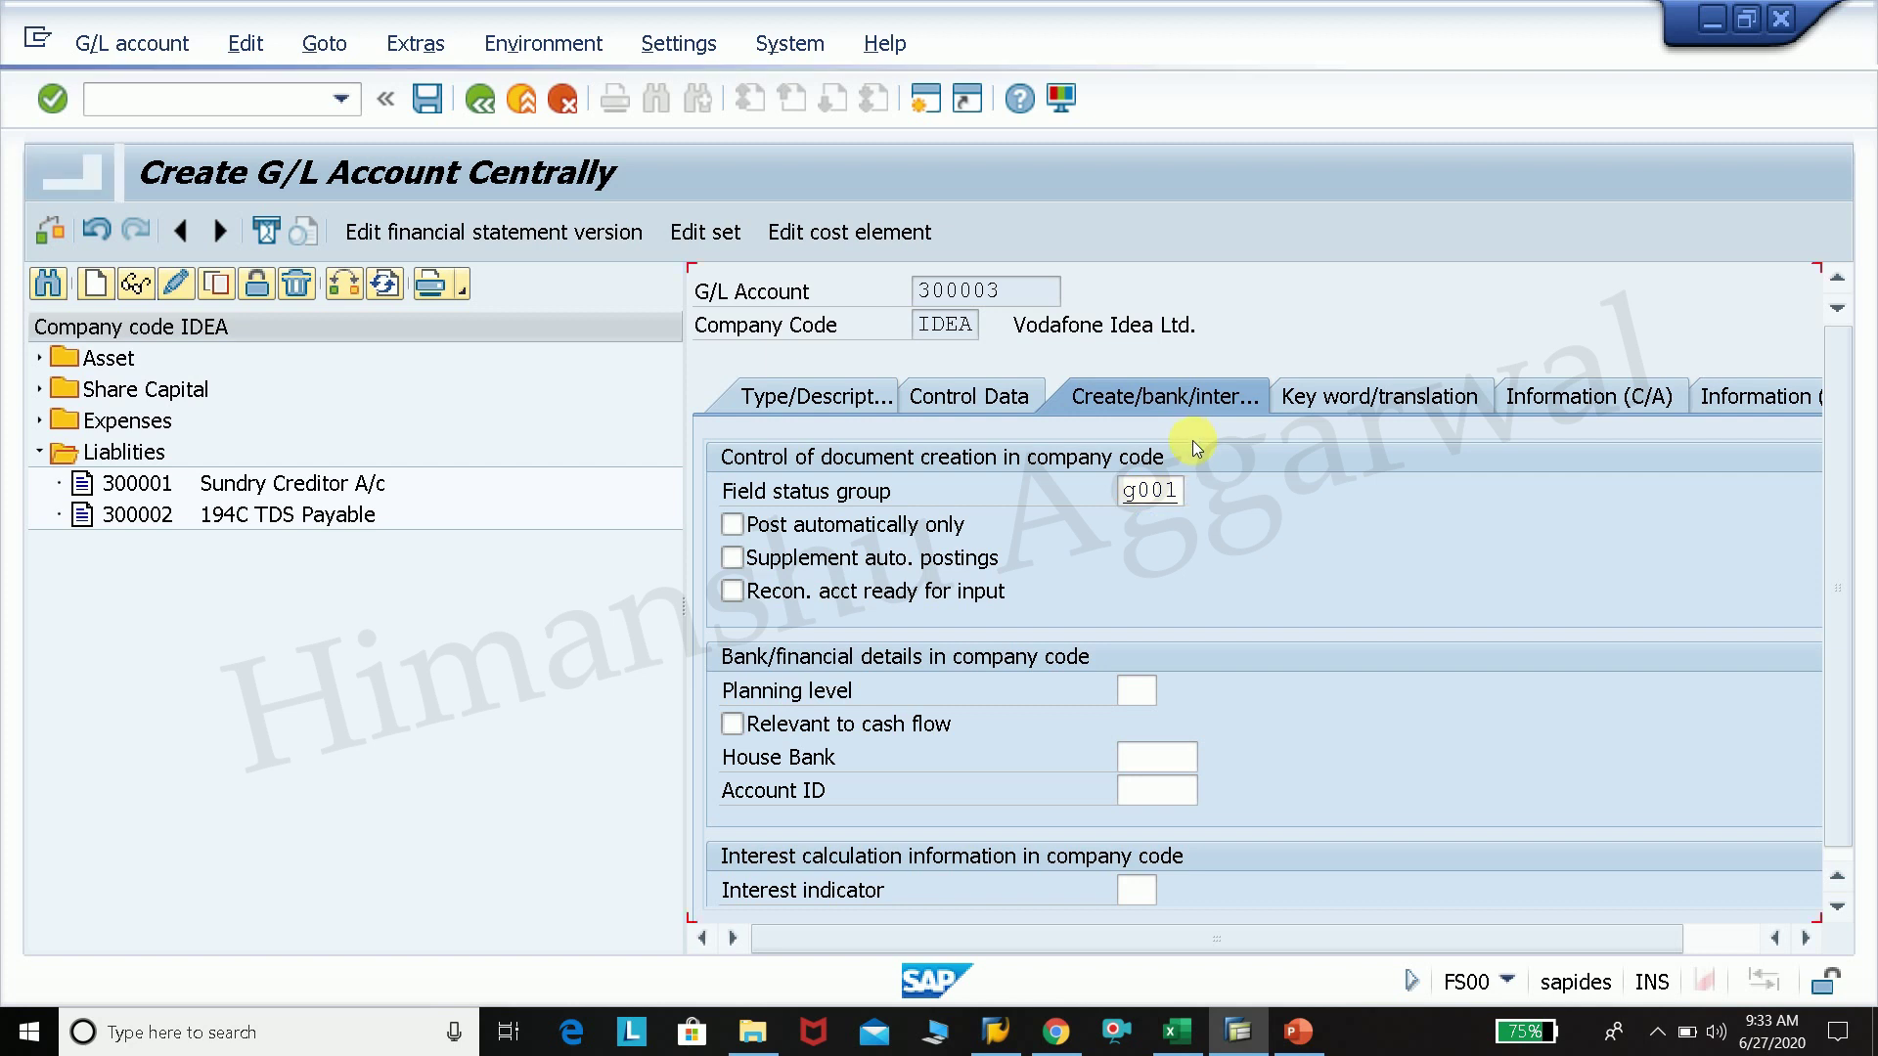
Step: Confirm the field status group and save the new TDS on Rent(194I) G/L account
{"action": "key", "text": "Return"}
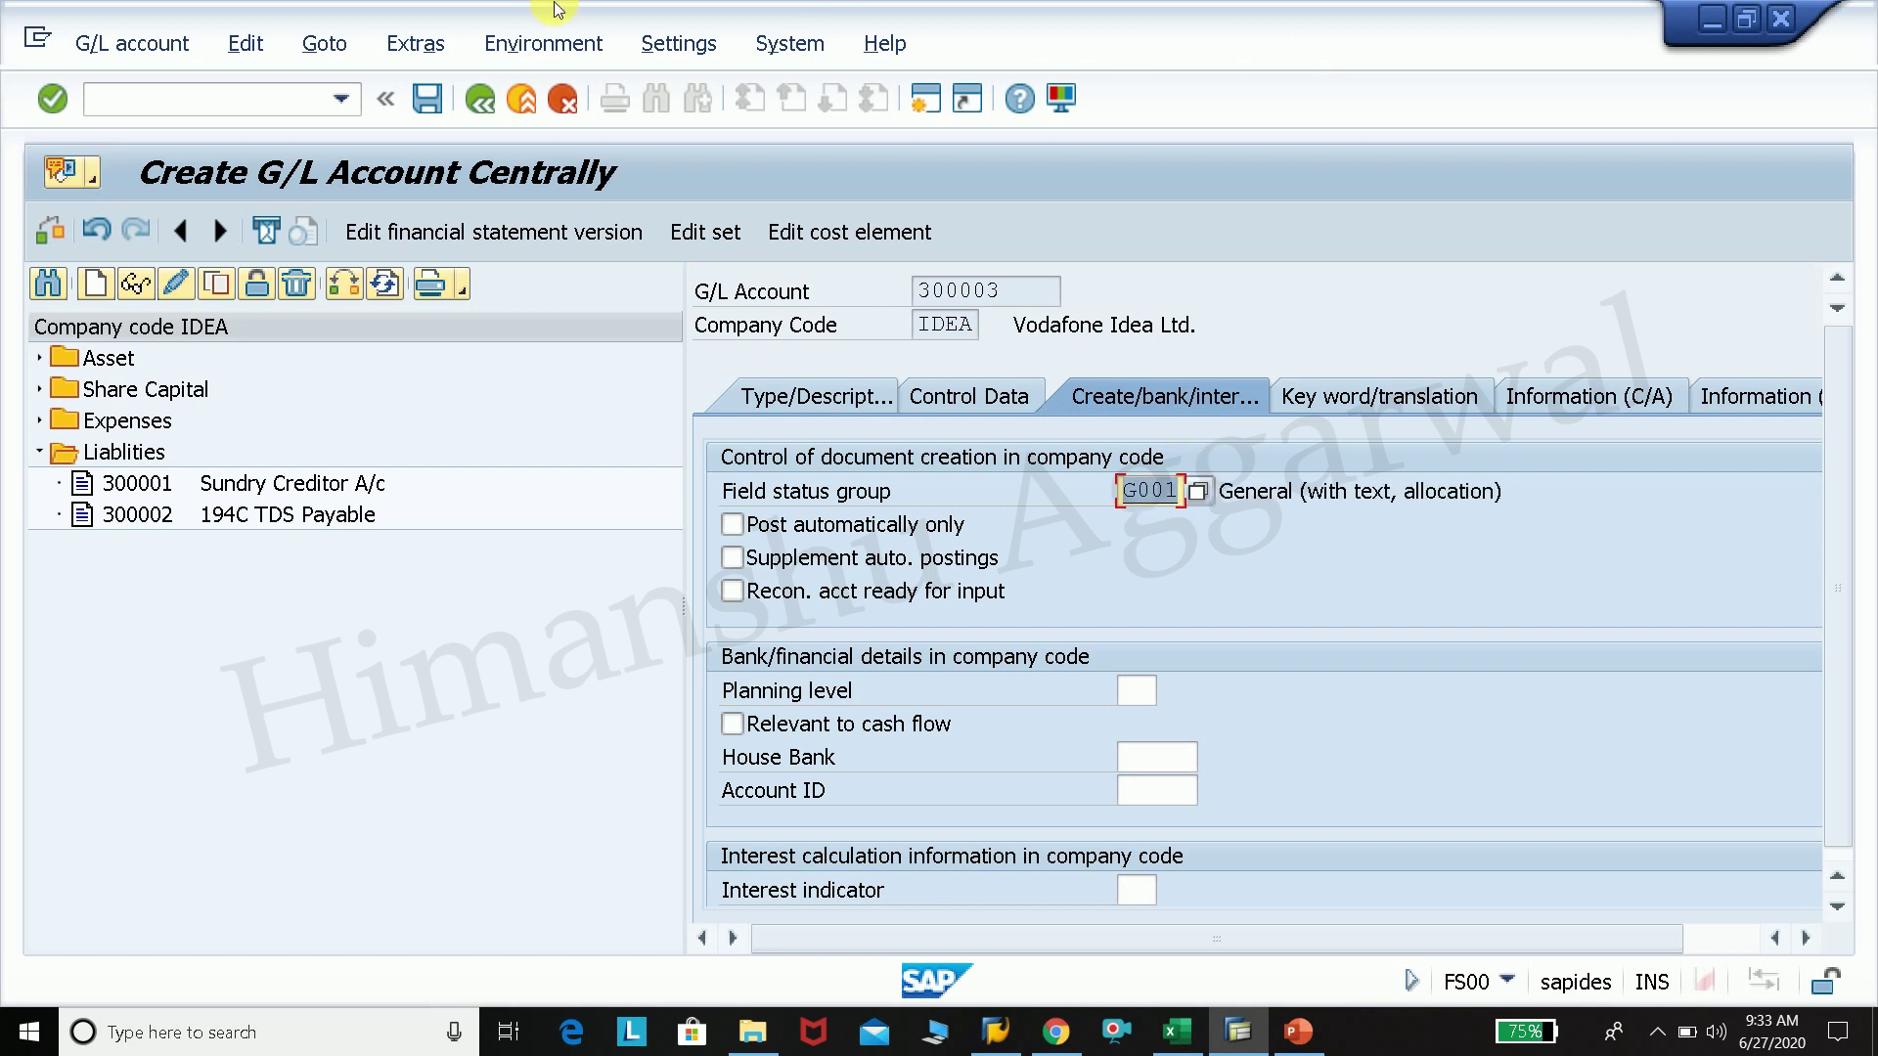
{"action": "left_click", "coordinate": [426, 97]}
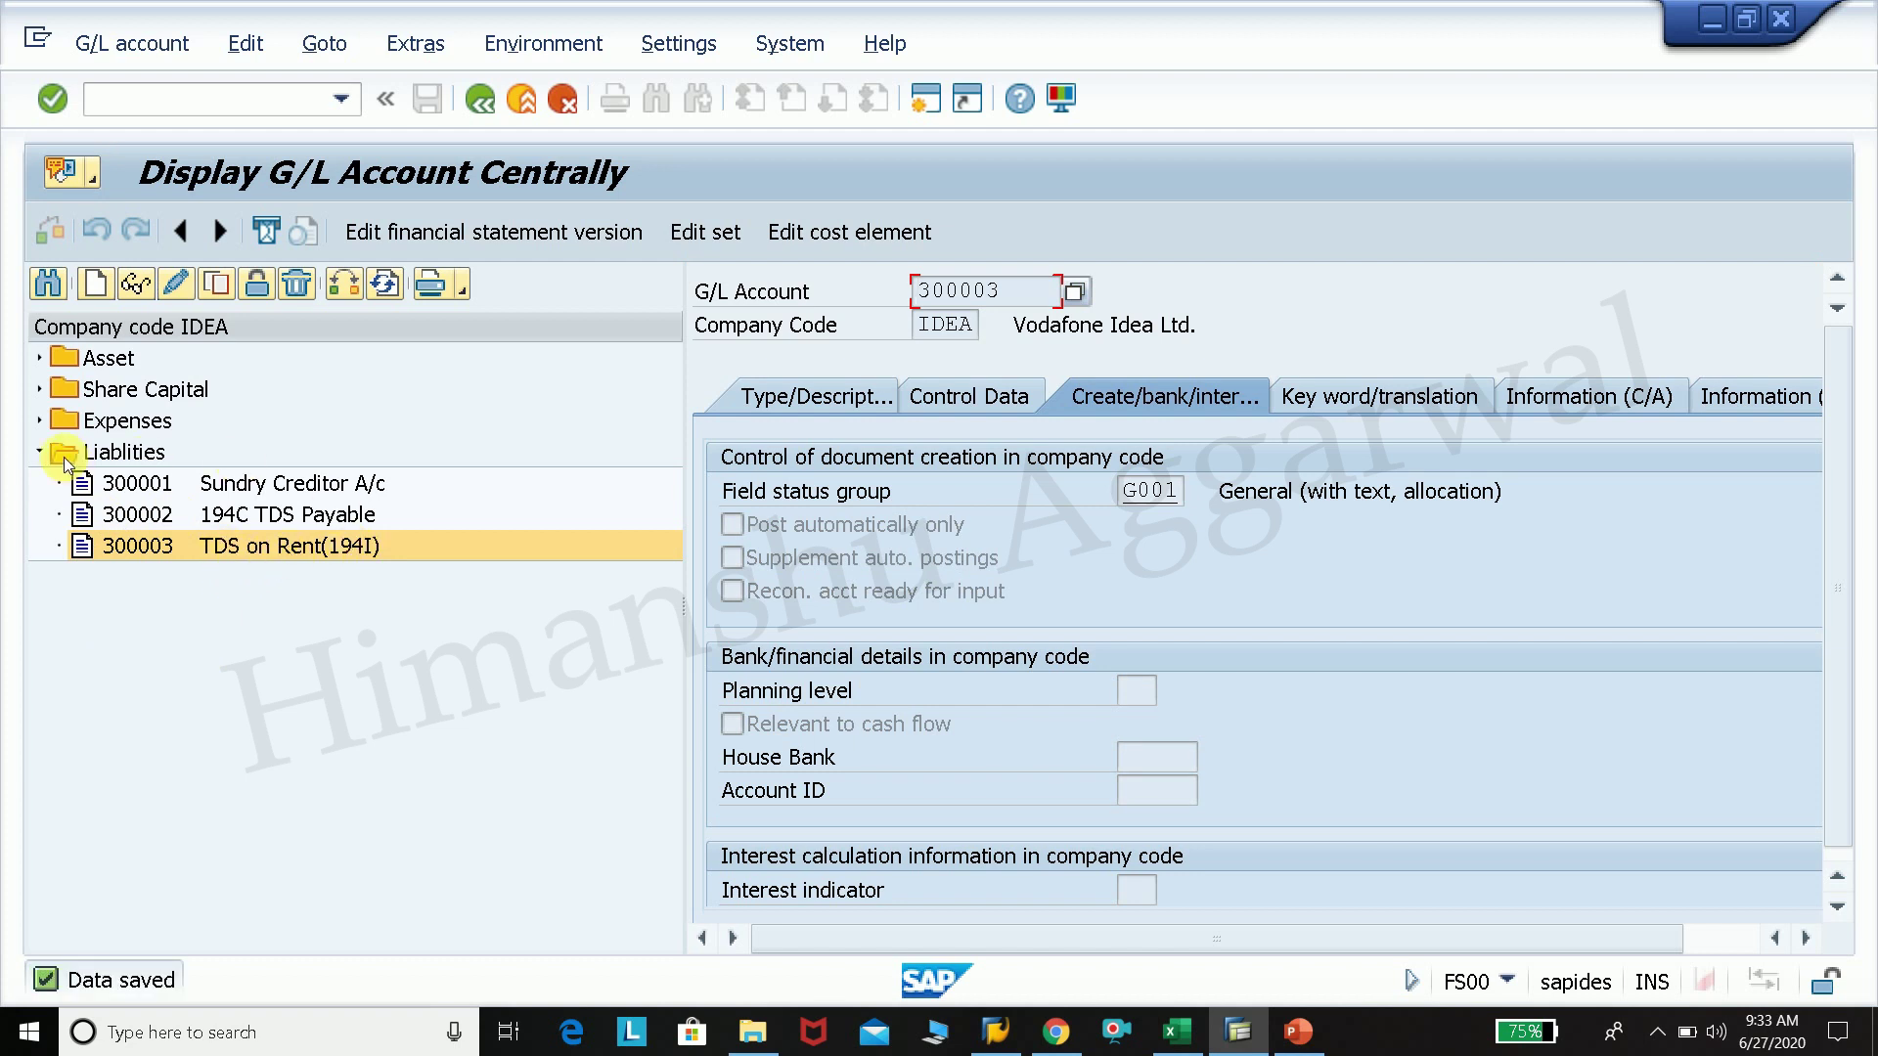
Step: Start creating G/L account 400002 in company code IDEA, following the existing Expenses account number
{"action": "left_click", "coordinate": [39, 421]}
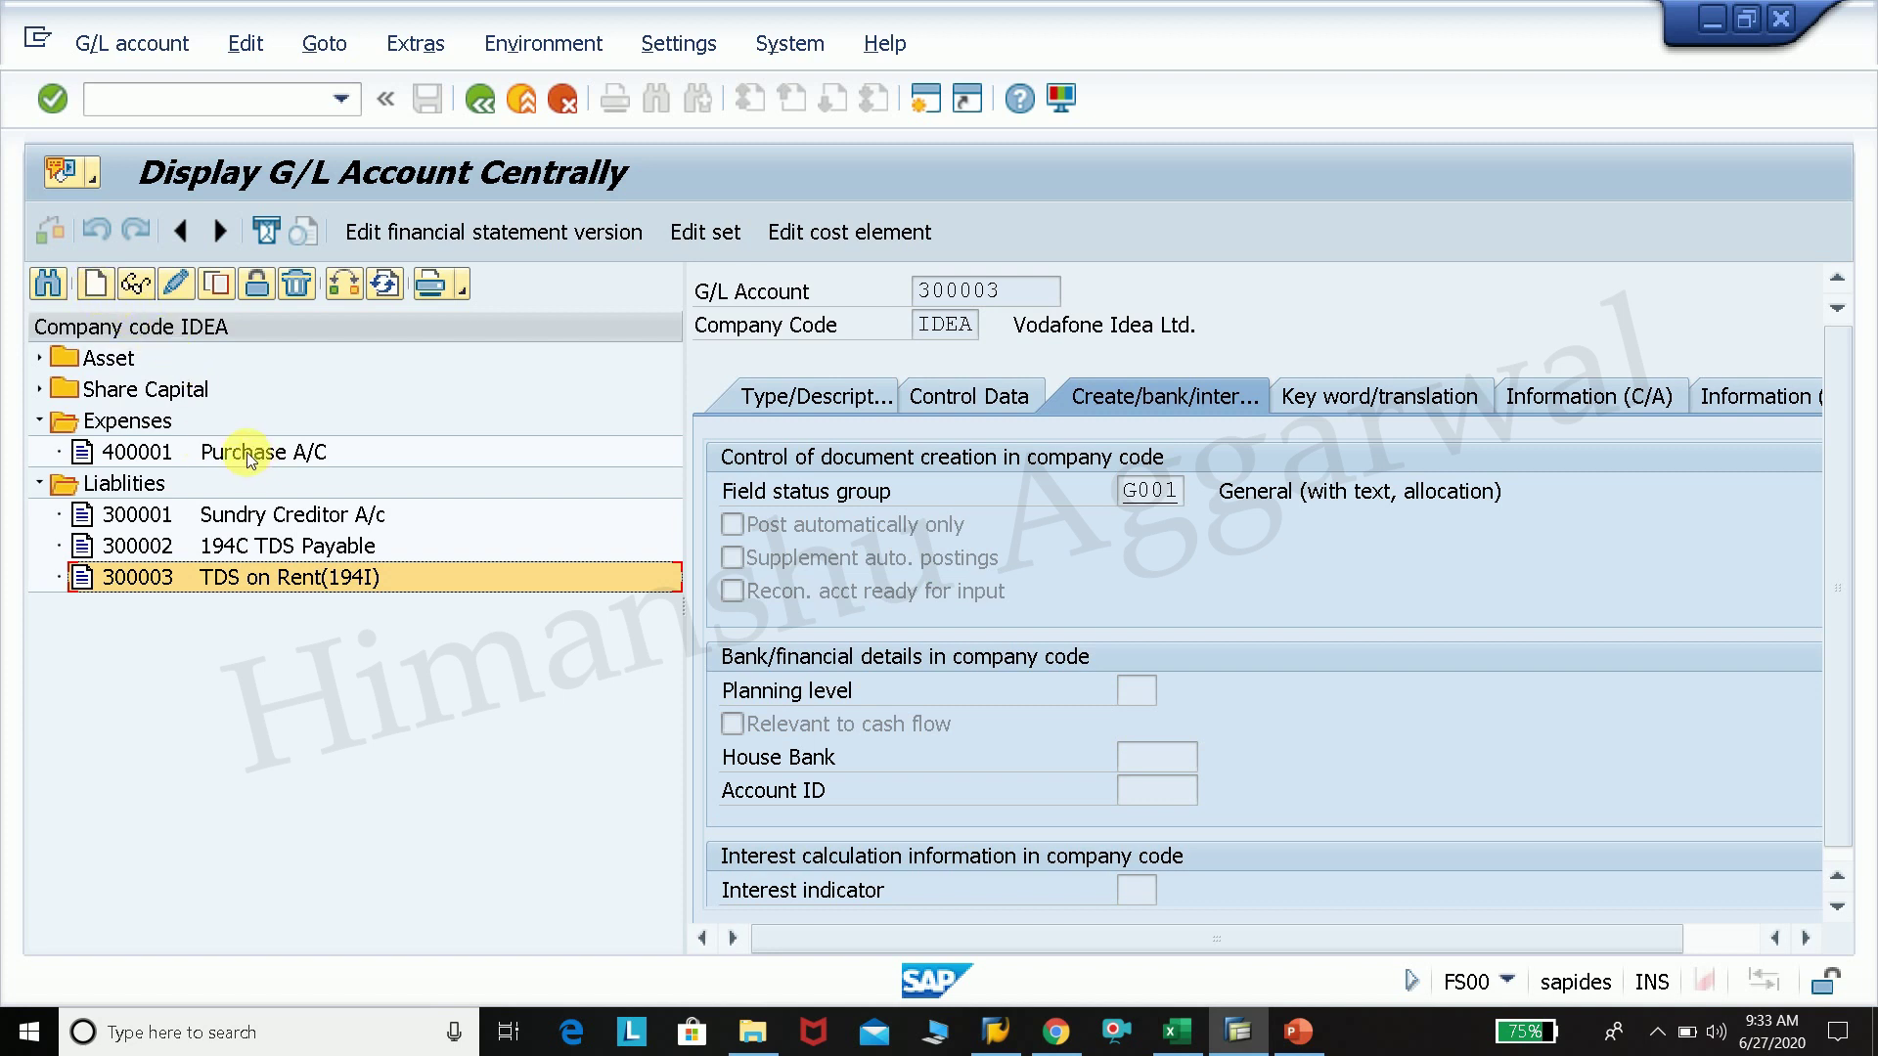
{"action": "left_click", "coordinate": [95, 286]}
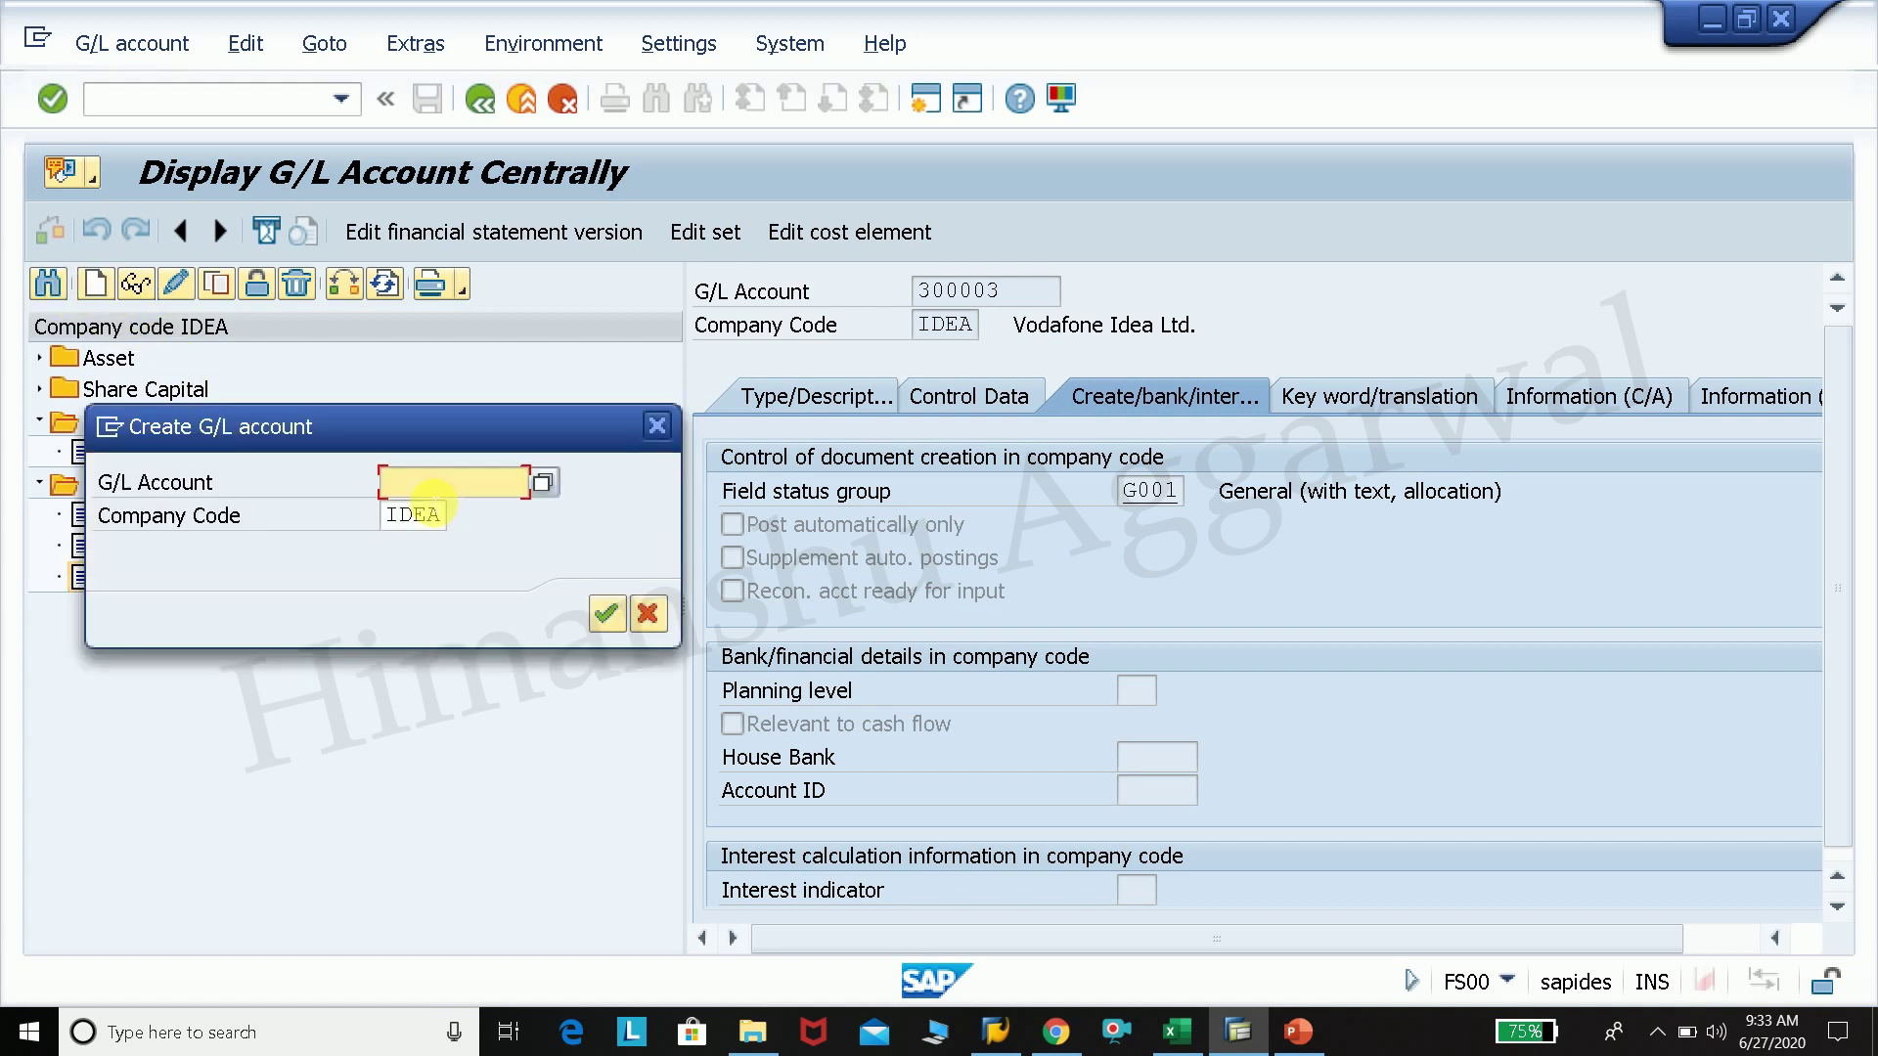
{"action": "type", "text": "40"}
{"action": "key", "text": "Down"}
{"action": "key", "text": "Down"}
{"action": "key", "text": "Return"}
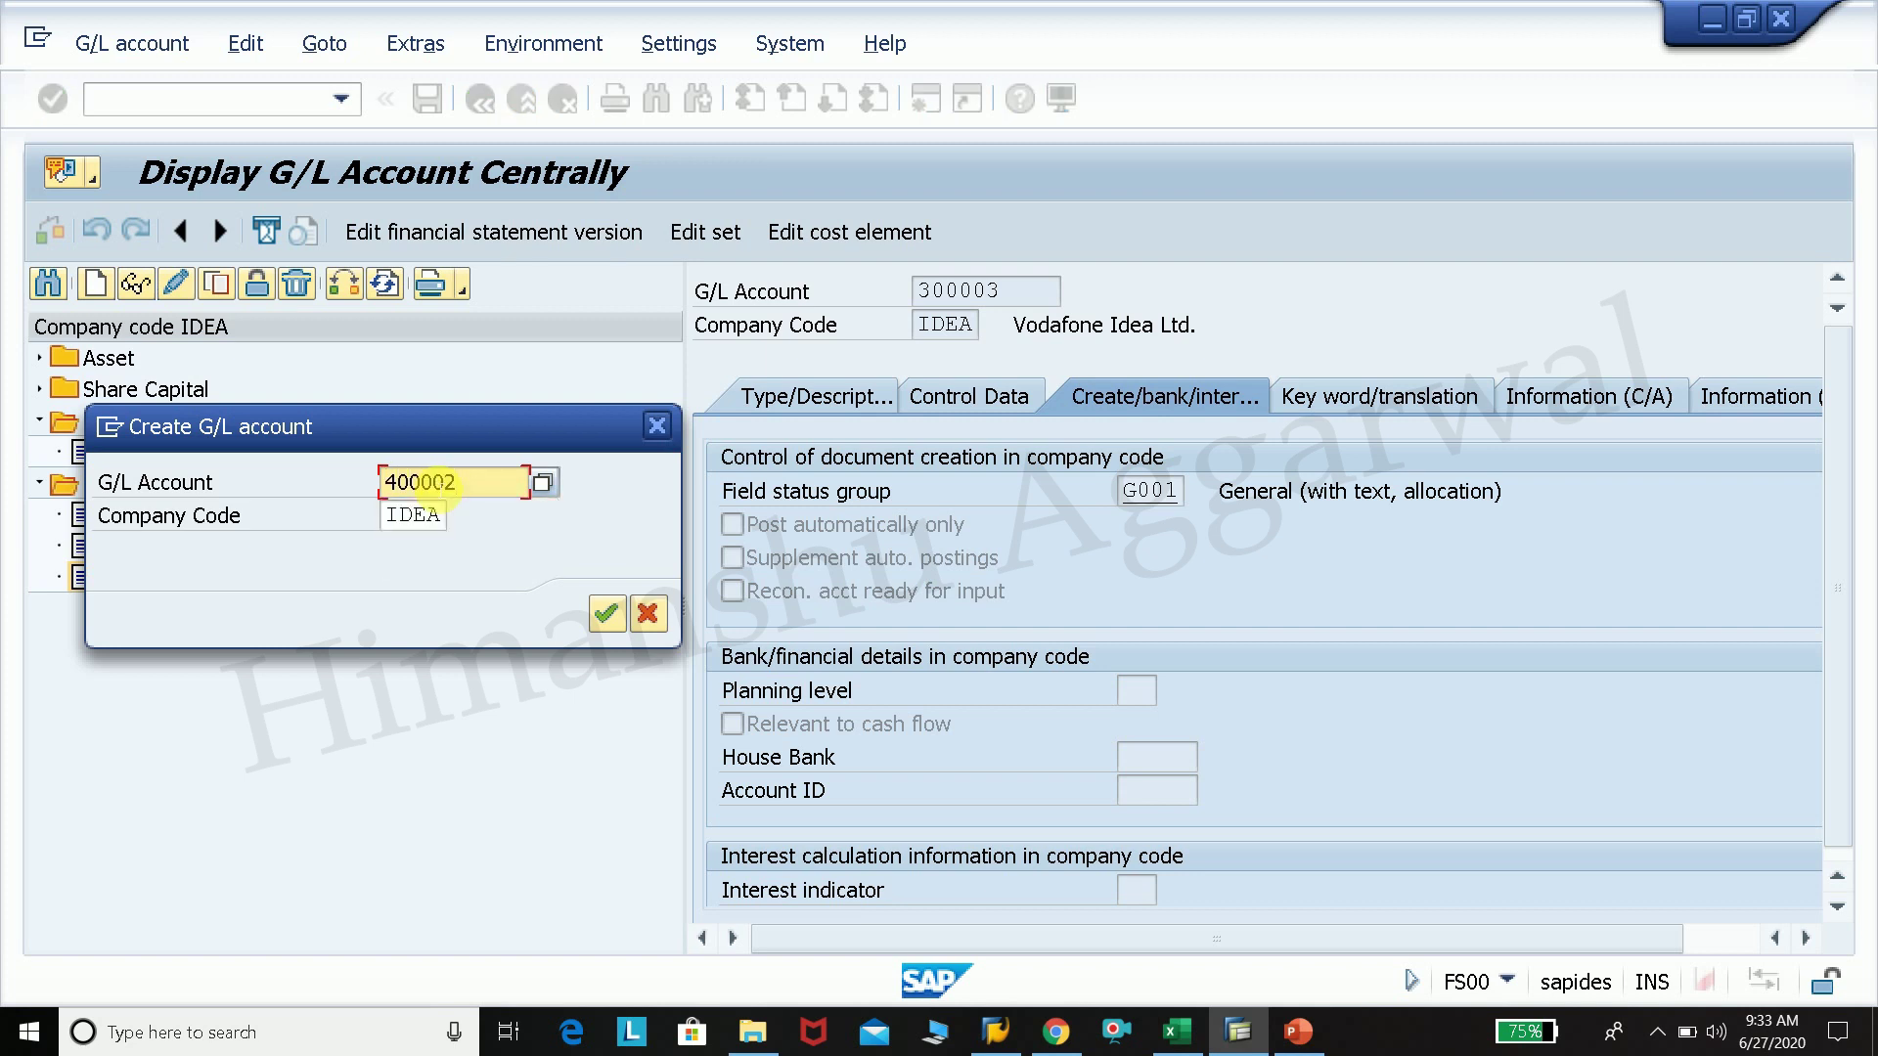
{"action": "left_click_drag", "start_coordinate": [465, 414], "coordinate": [473, 664]}
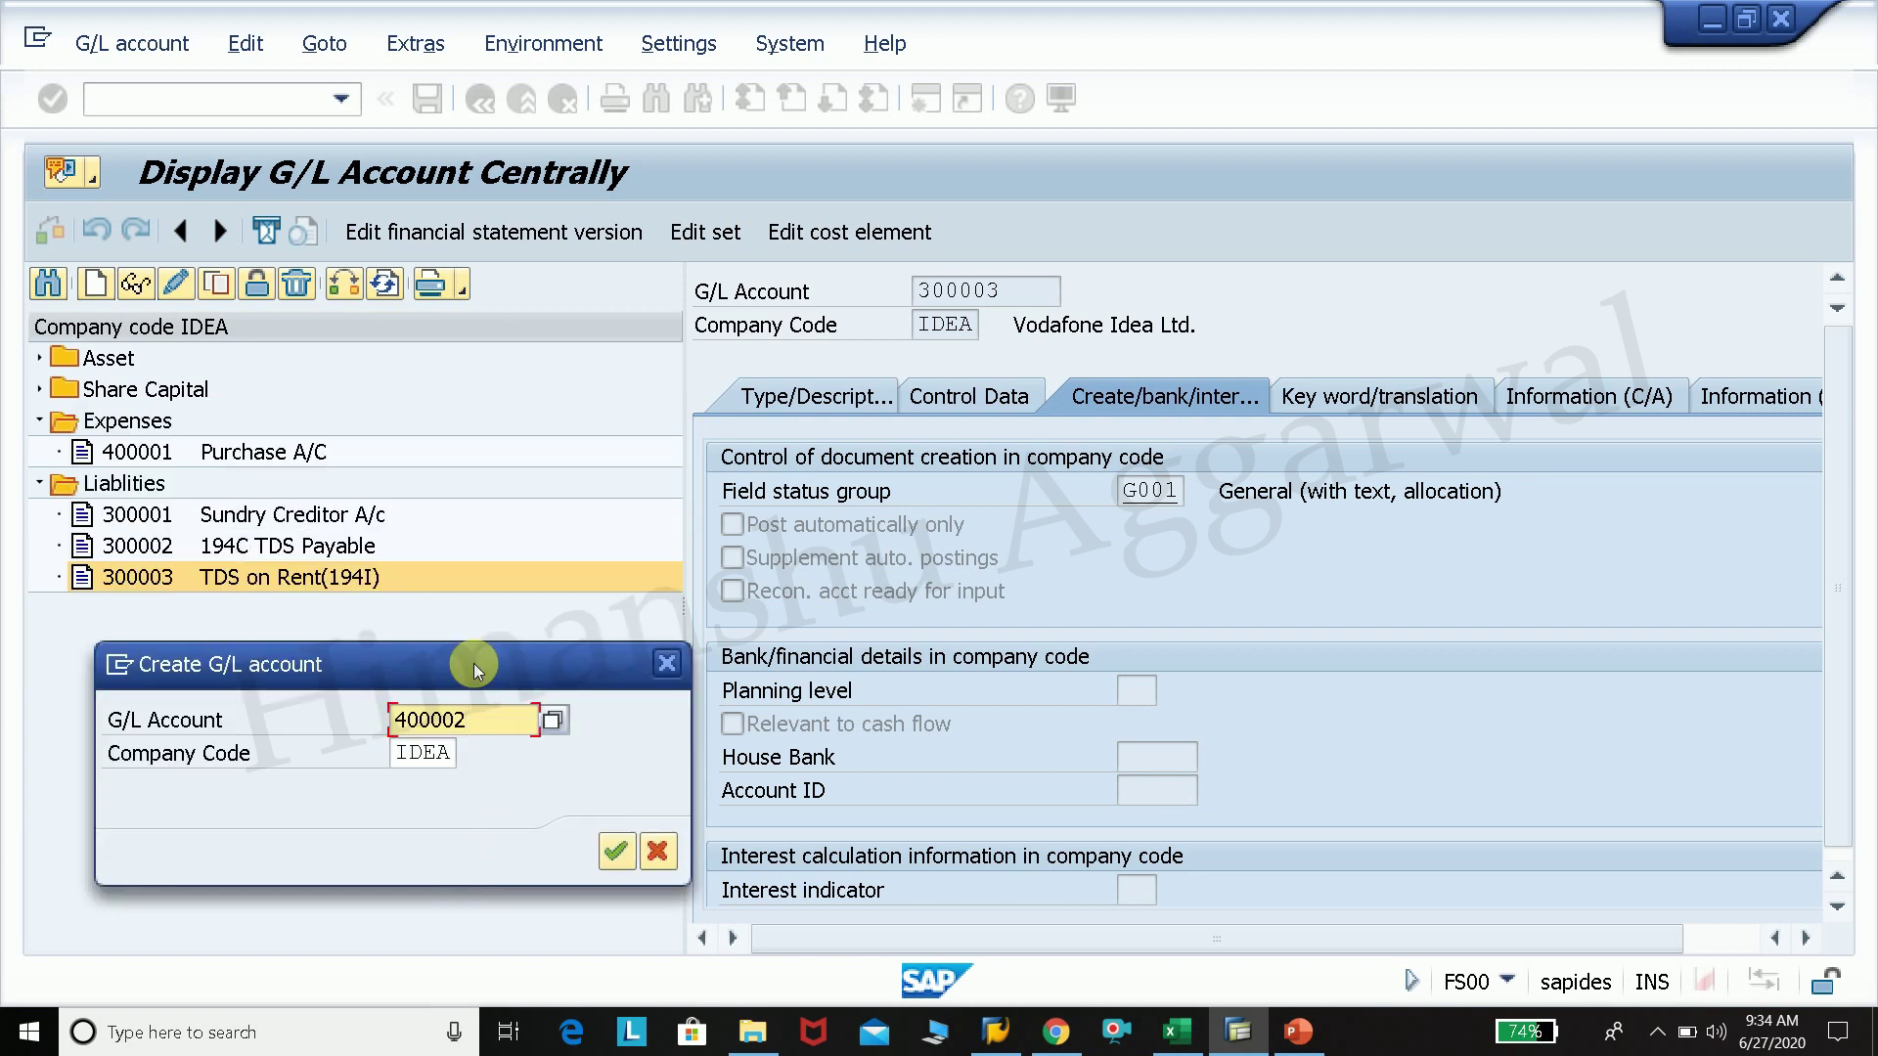
{"action": "key", "text": "Return"}
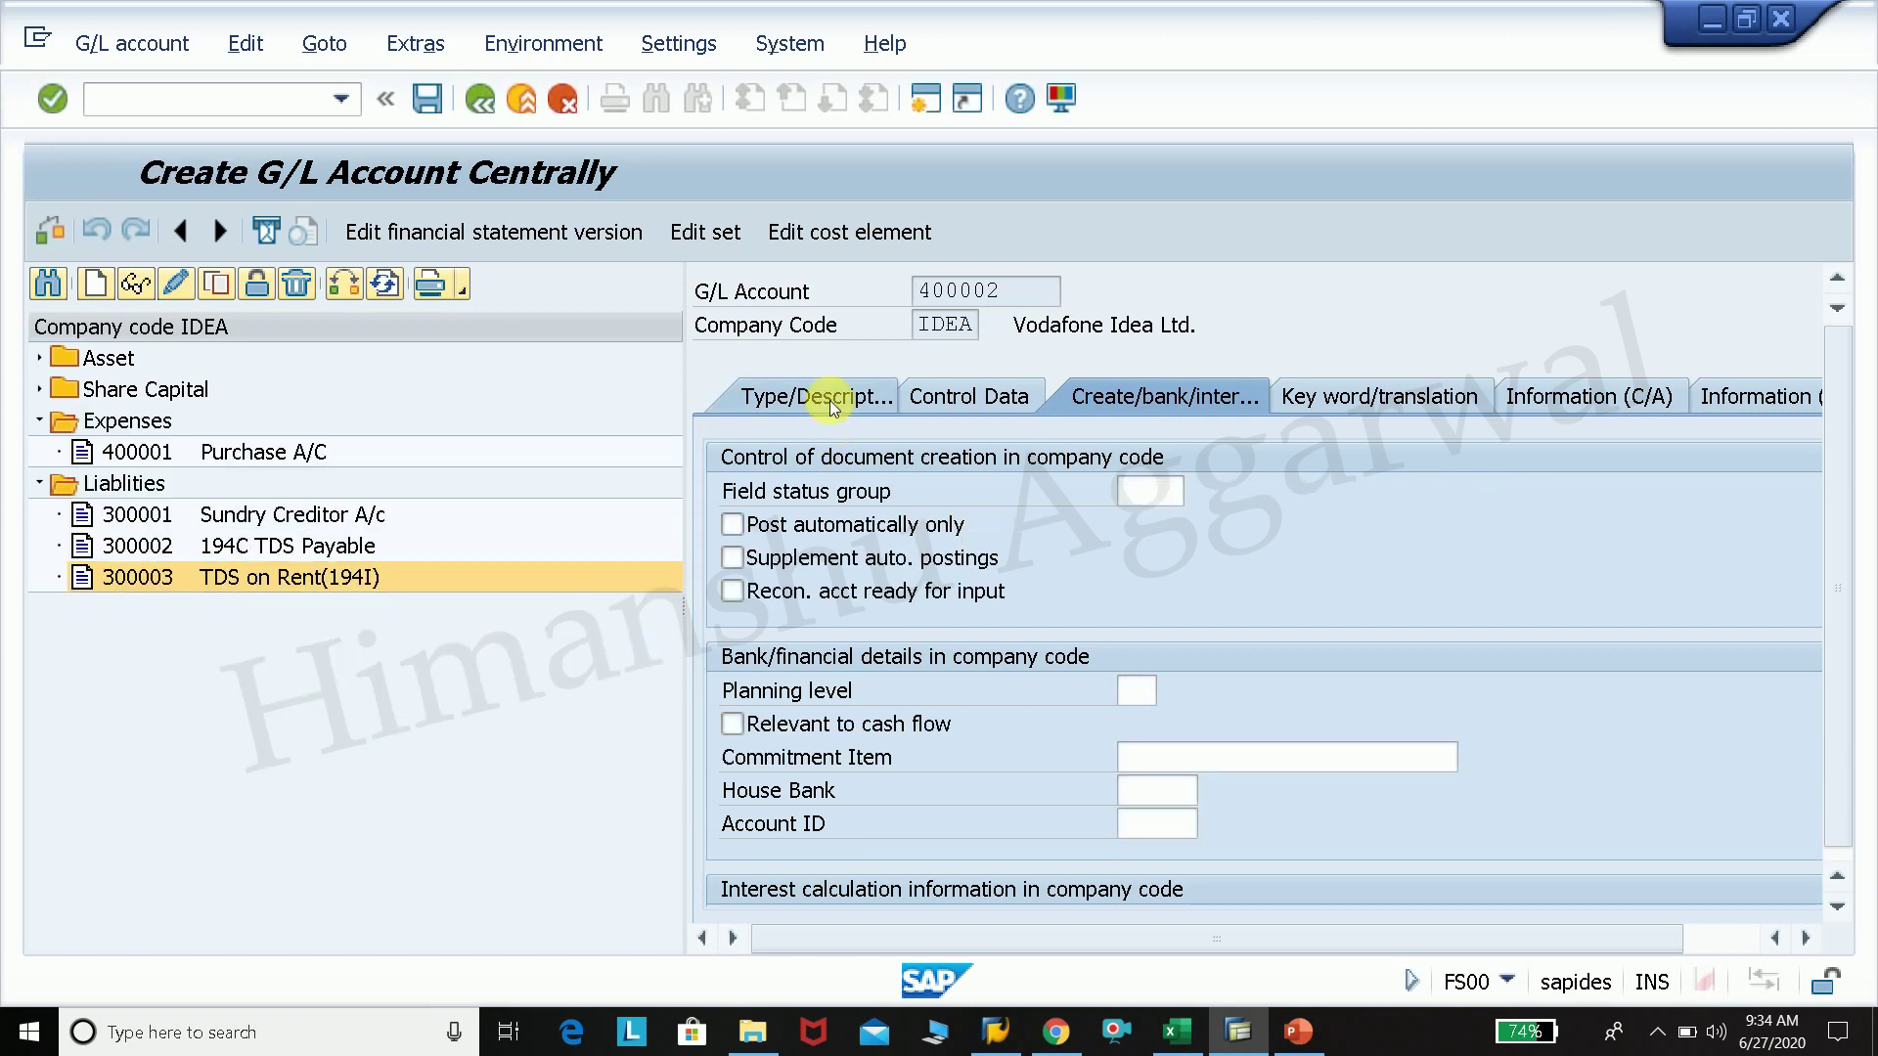
Step: Assign the account to the Expenses group and enter short text "Rent Exp." and long text "Rent Expenses Accounts"
{"action": "left_click", "coordinate": [1168, 489]}
{"action": "left_click", "coordinate": [1205, 560]}
{"action": "left_click", "coordinate": [1187, 657]}
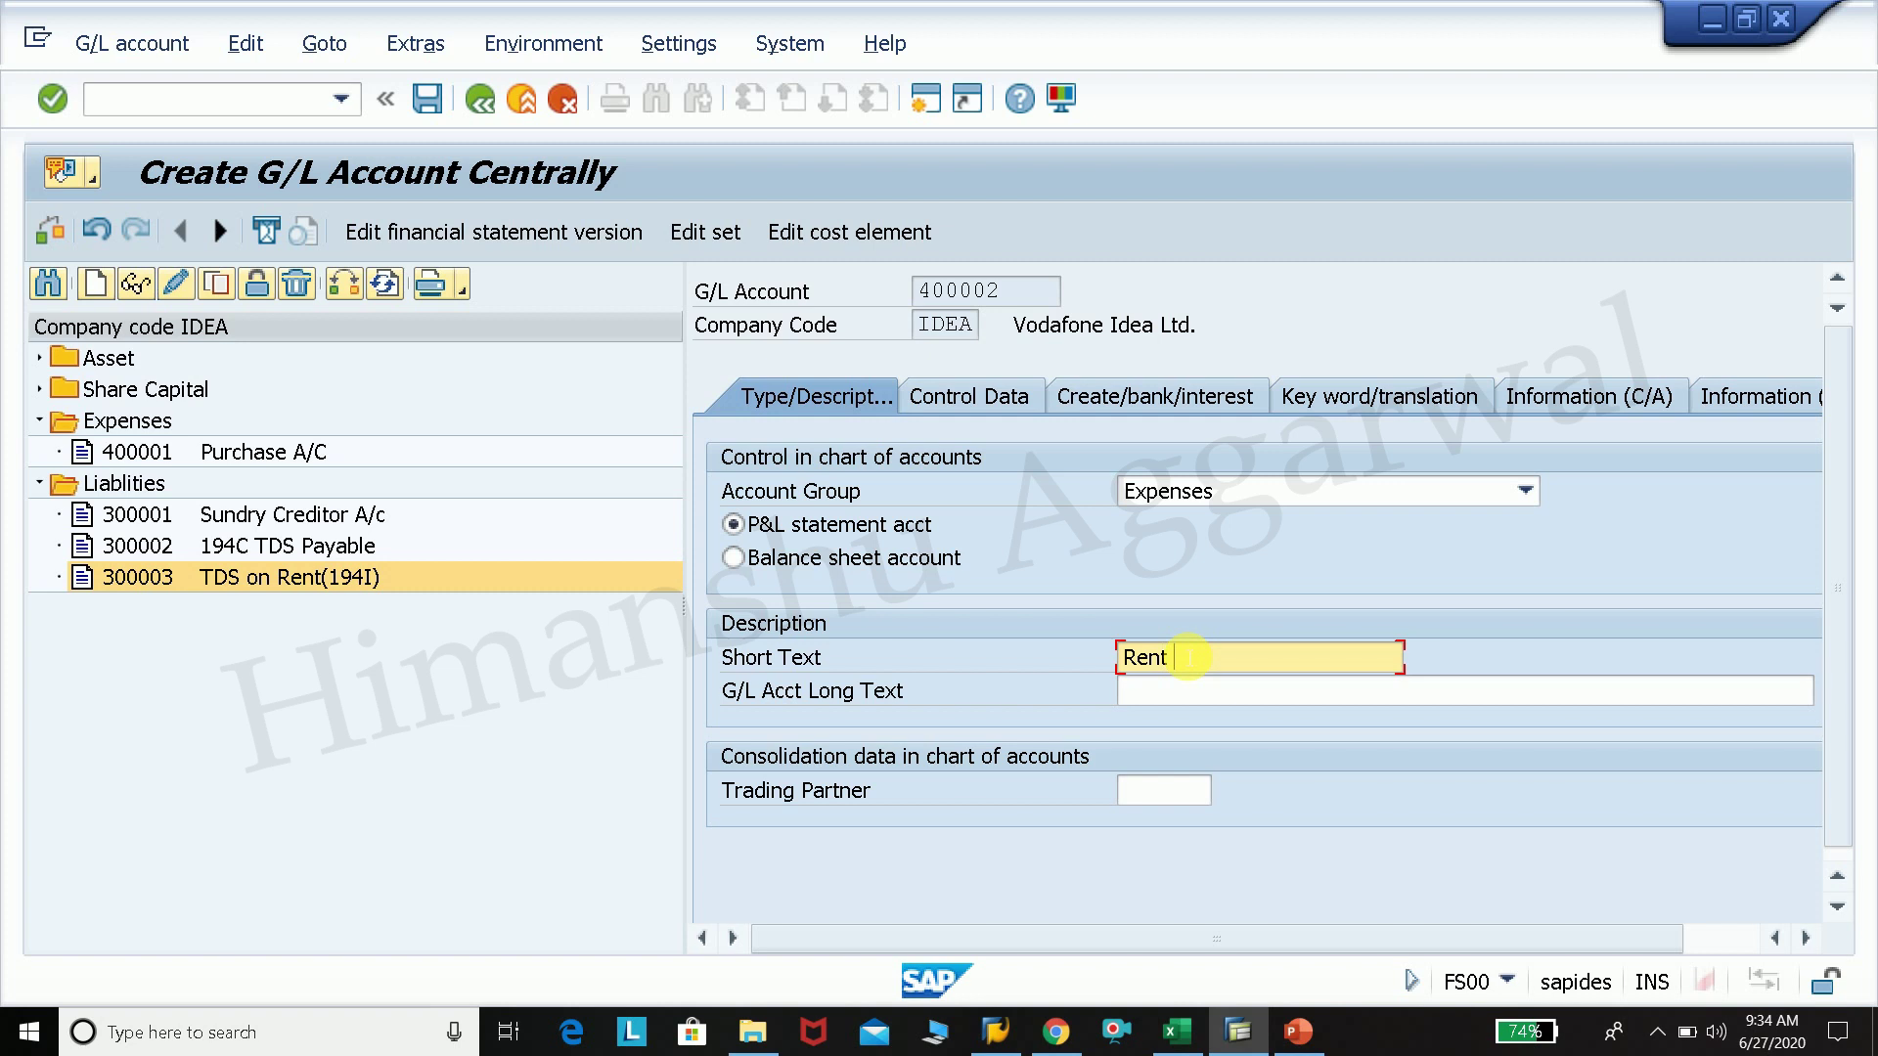
{"action": "type", "text": "Rent Exp."}
{"action": "key", "text": "Tab"}
{"action": "type", "text": "Rent Ex"}
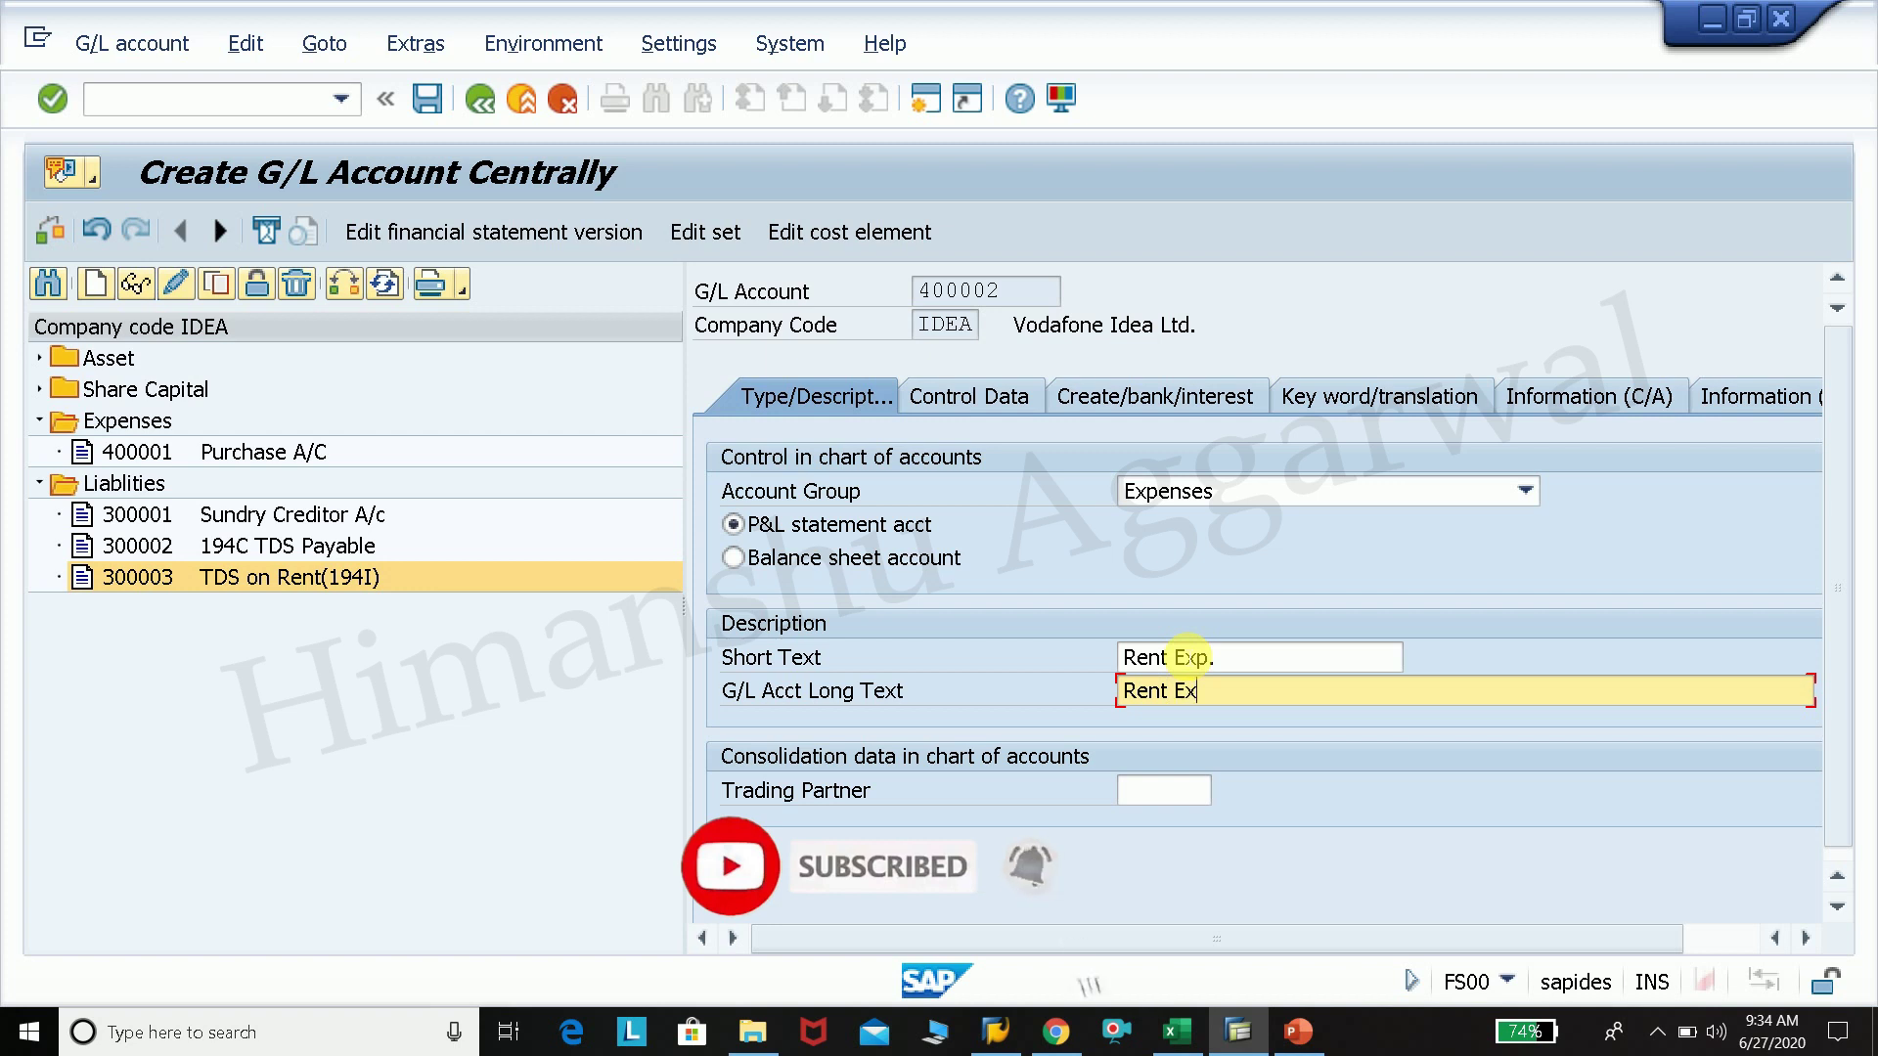
{"action": "type", "text": "penses Accounts"}
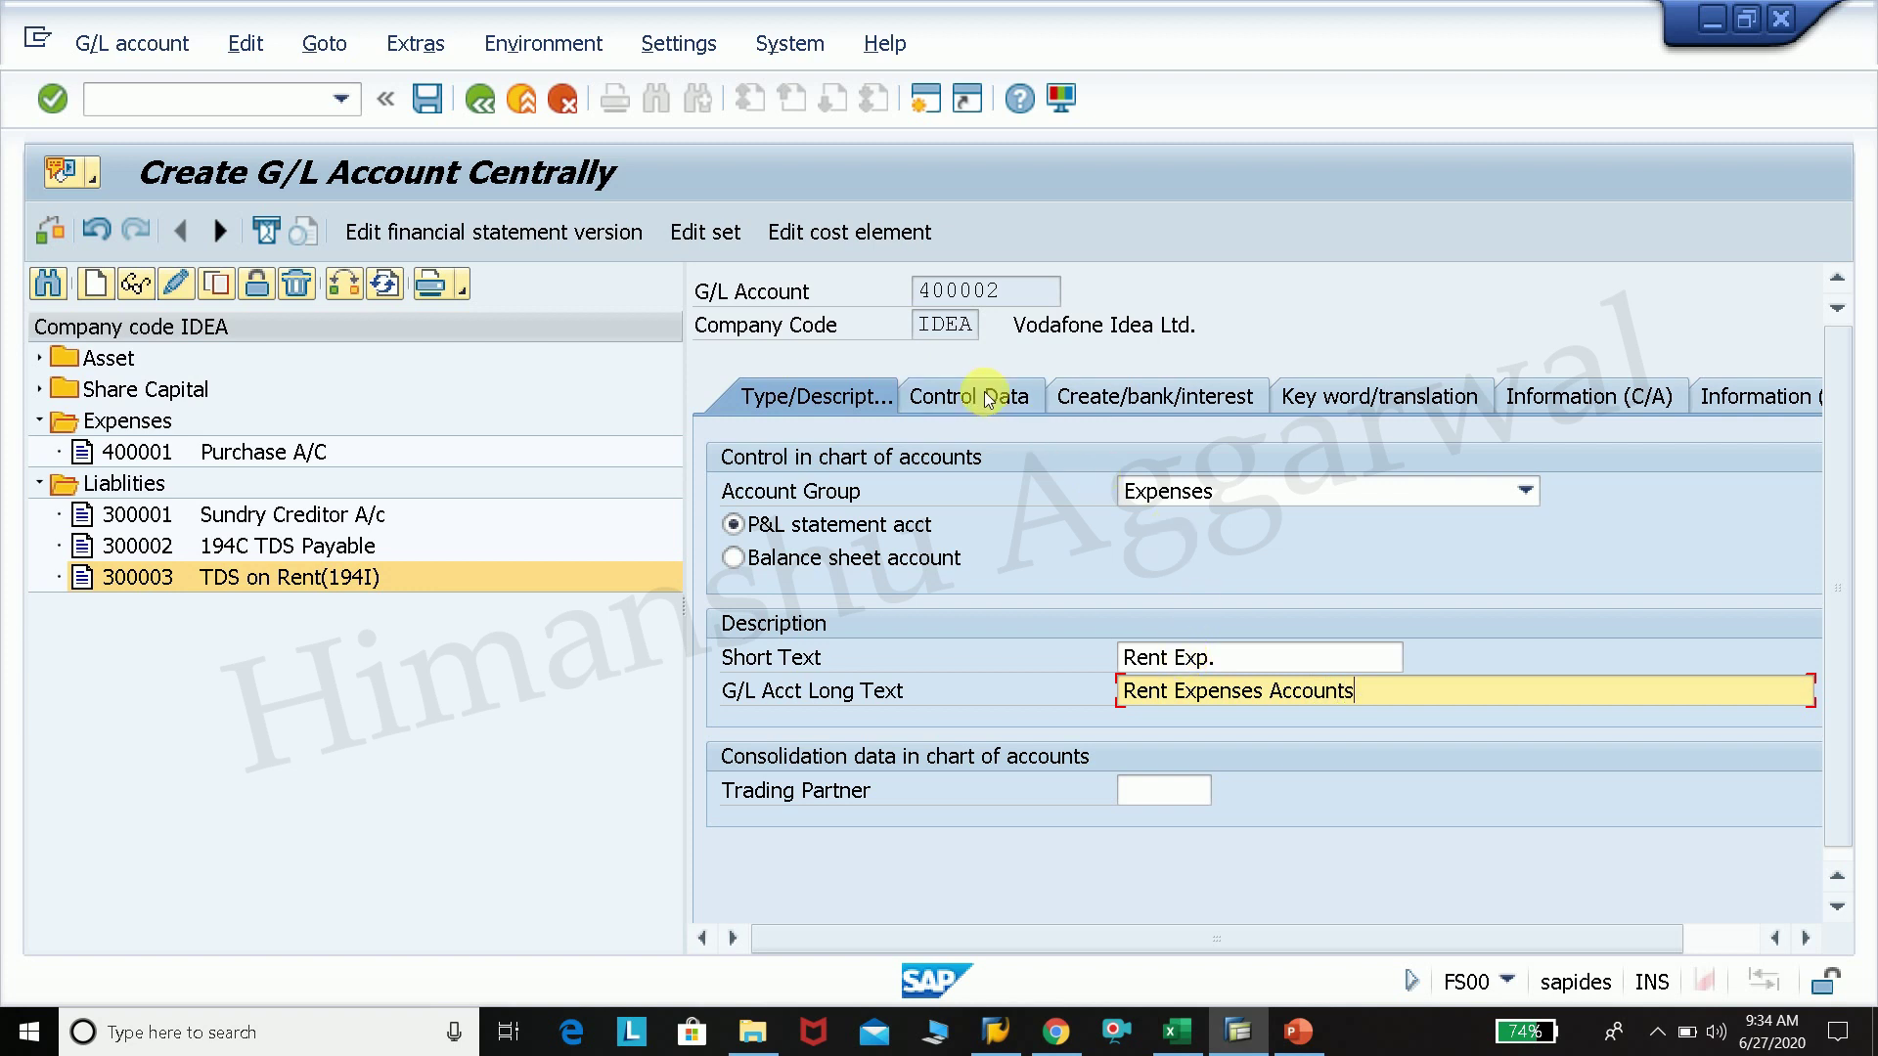
Step: In the rent account's control data, enable line item display and set the sort key to 001
{"action": "left_click", "coordinate": [986, 397]}
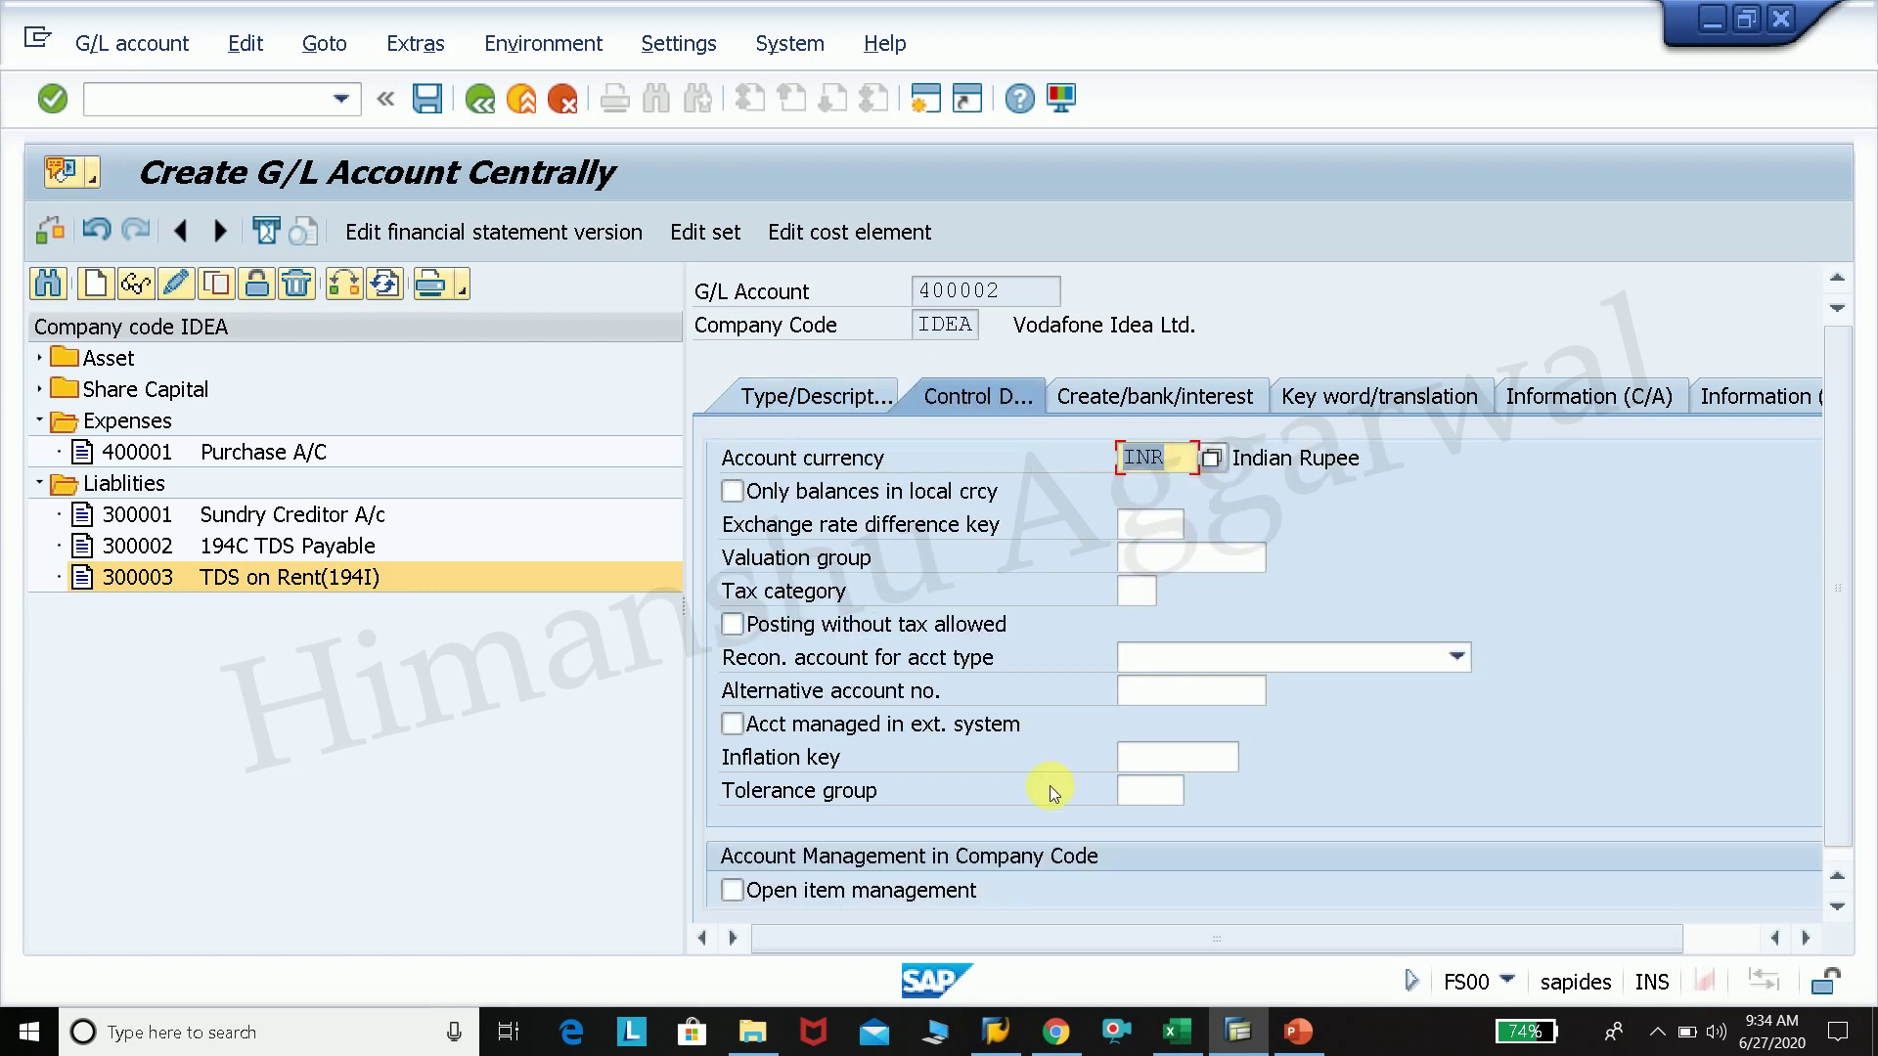
{"action": "left_click", "coordinate": [1213, 760]}
{"action": "scroll", "coordinate": [1213, 760], "scroll_direction": "down", "scroll_amount": 2}
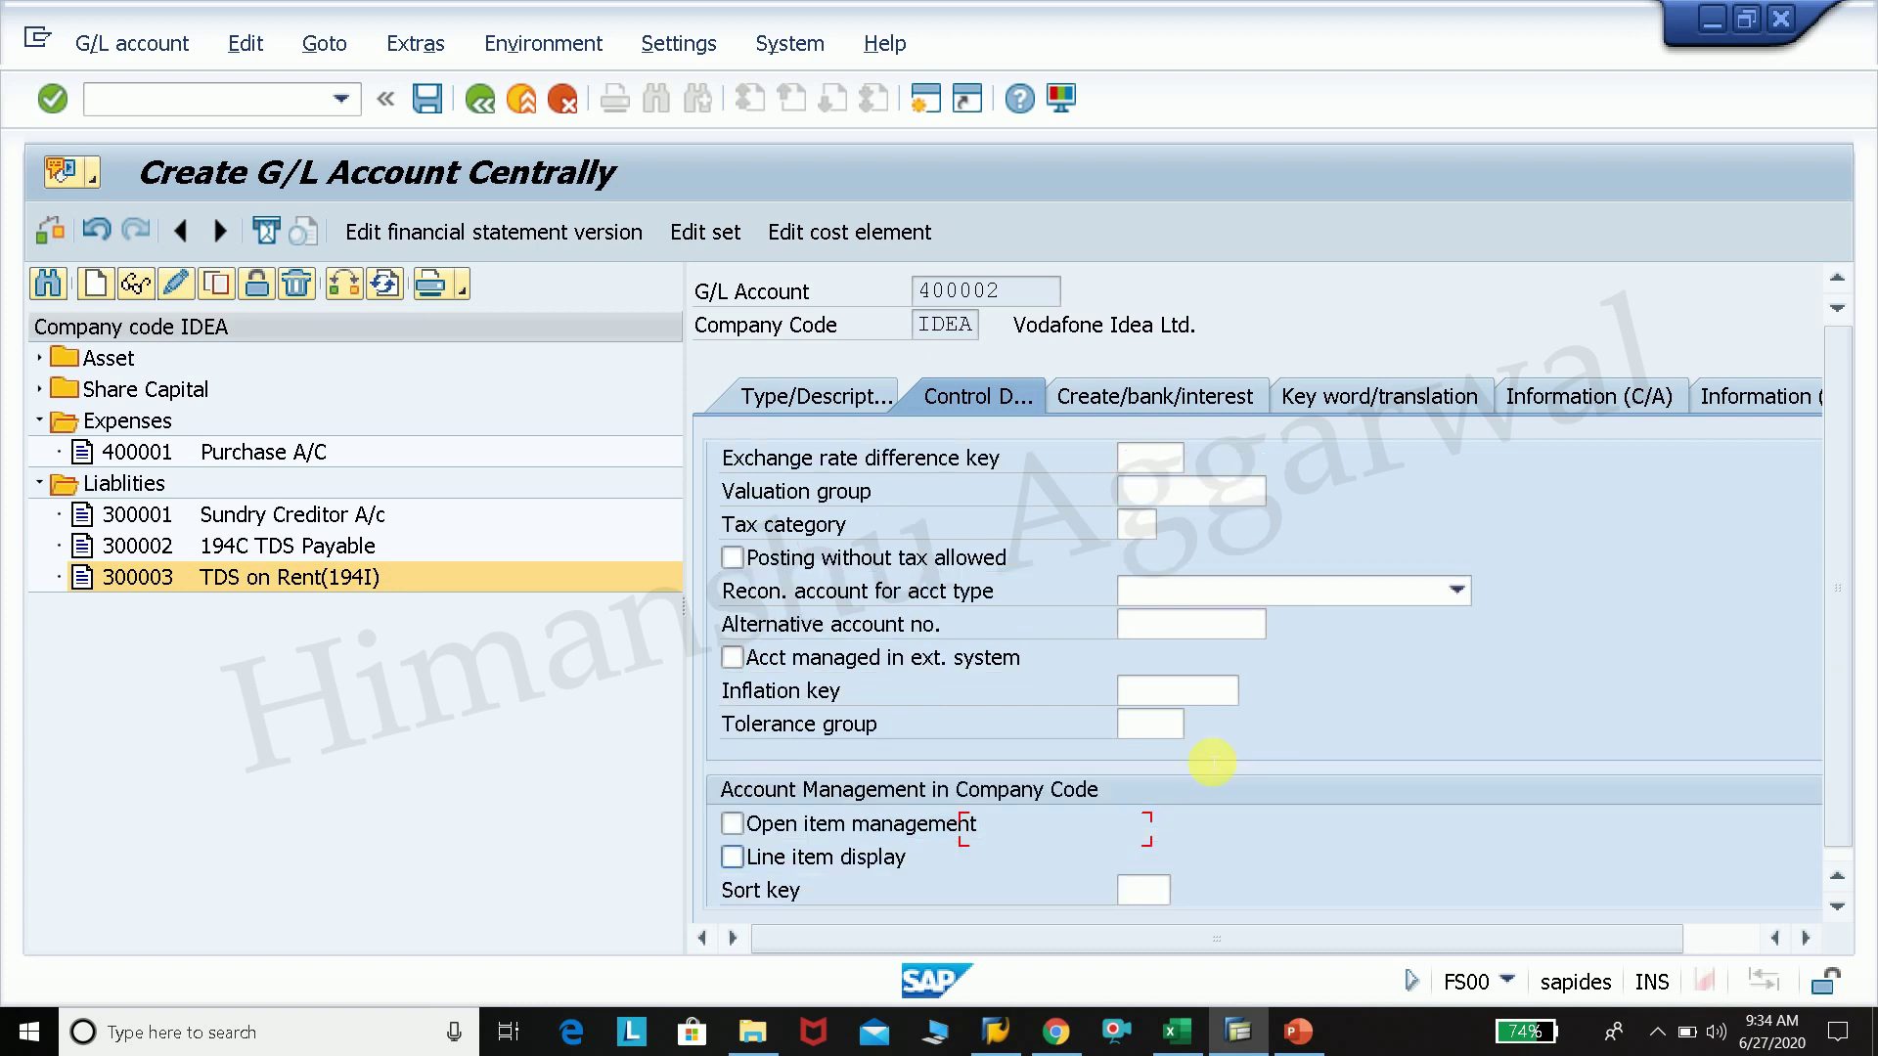
{"action": "left_click", "coordinate": [731, 845]}
{"action": "left_click", "coordinate": [1144, 877]}
{"action": "type", "text": "001"}
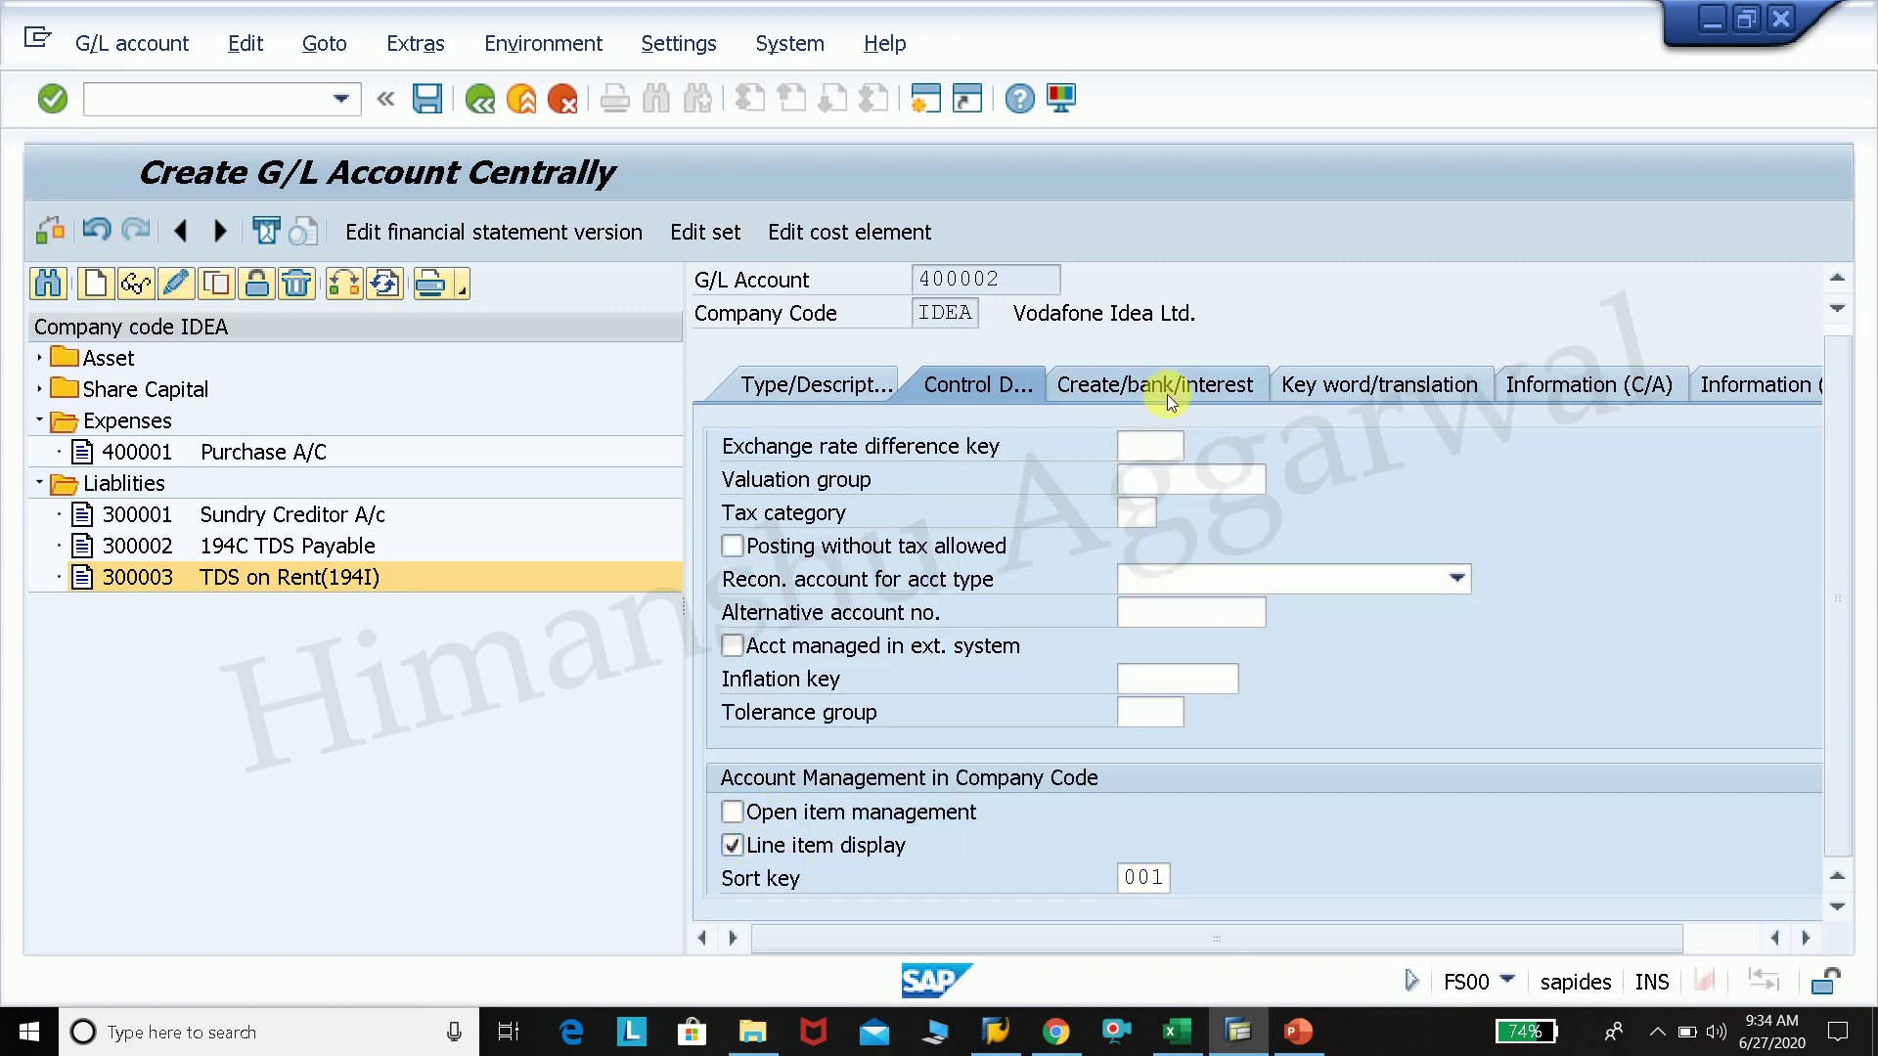
Step: Set the rent account's field status group to G001 and save the account
{"action": "left_click", "coordinate": [1166, 395]}
{"action": "key", "text": "Down"}
{"action": "key", "text": "Return"}
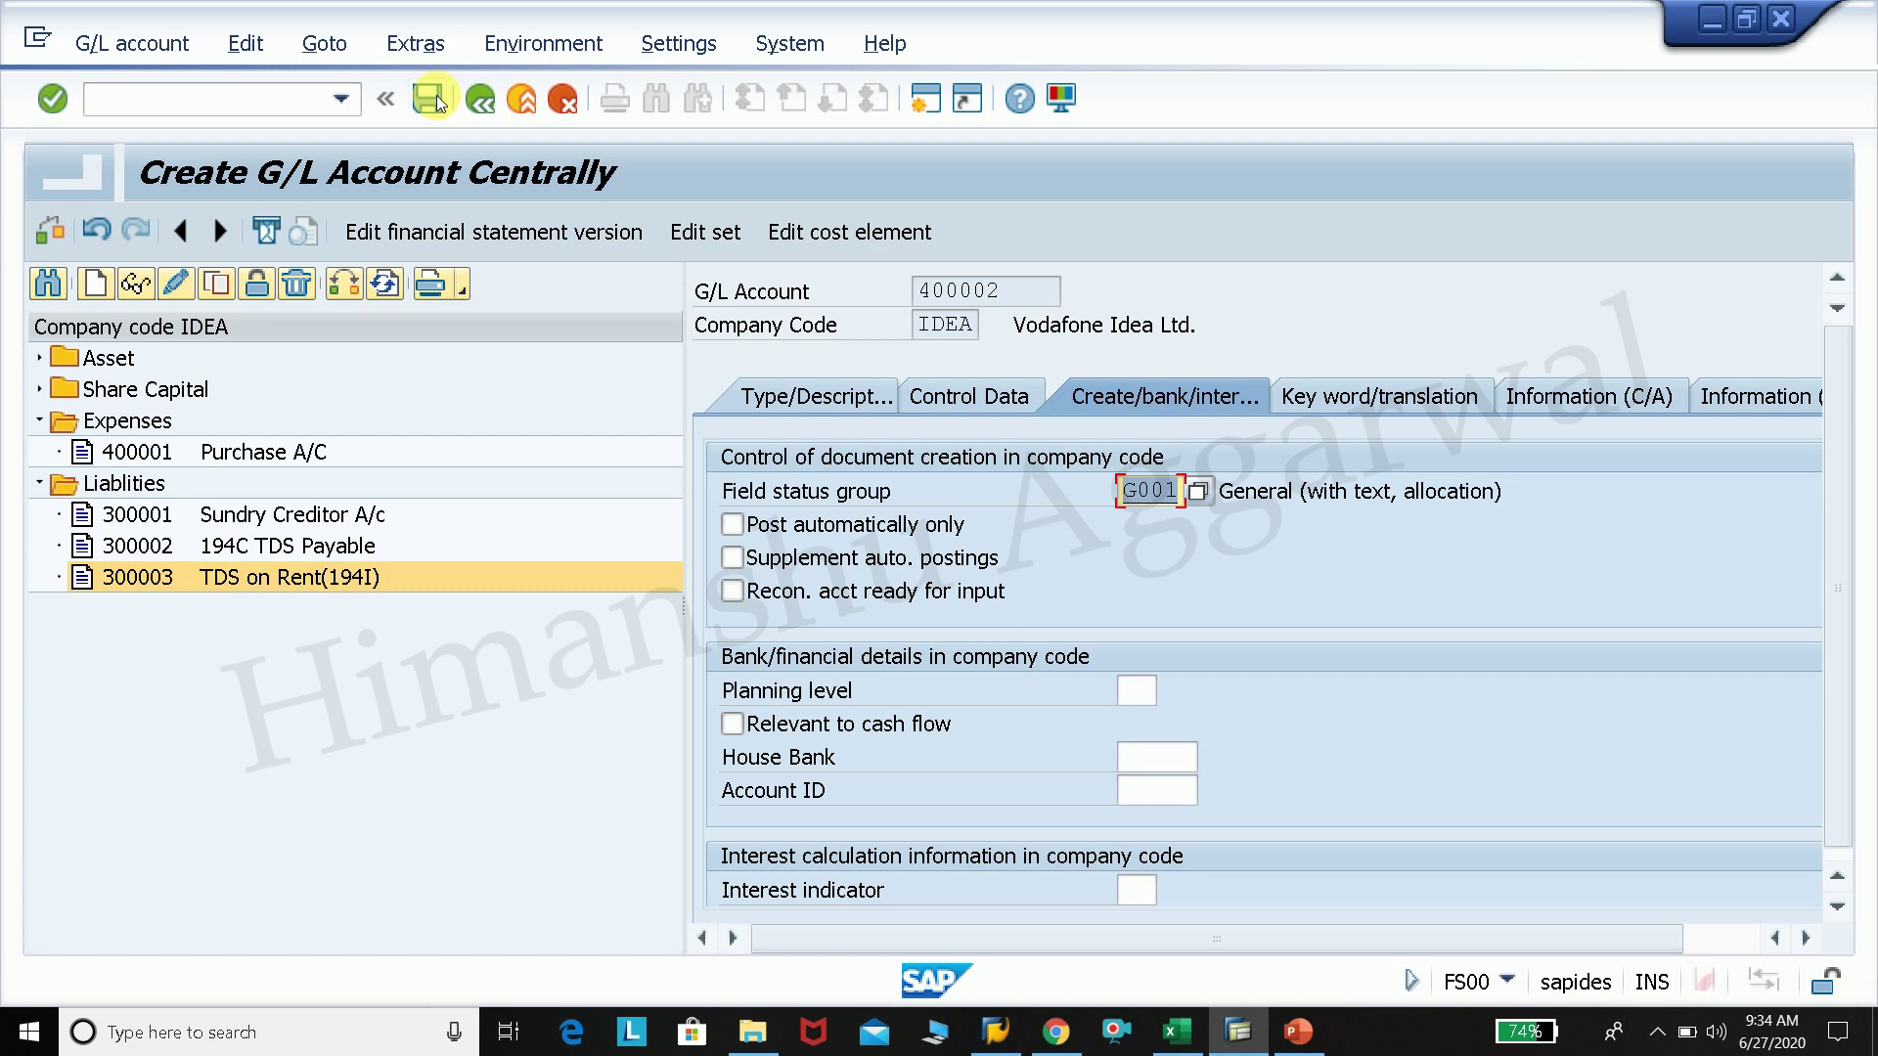
{"action": "left_click", "coordinate": [431, 98]}
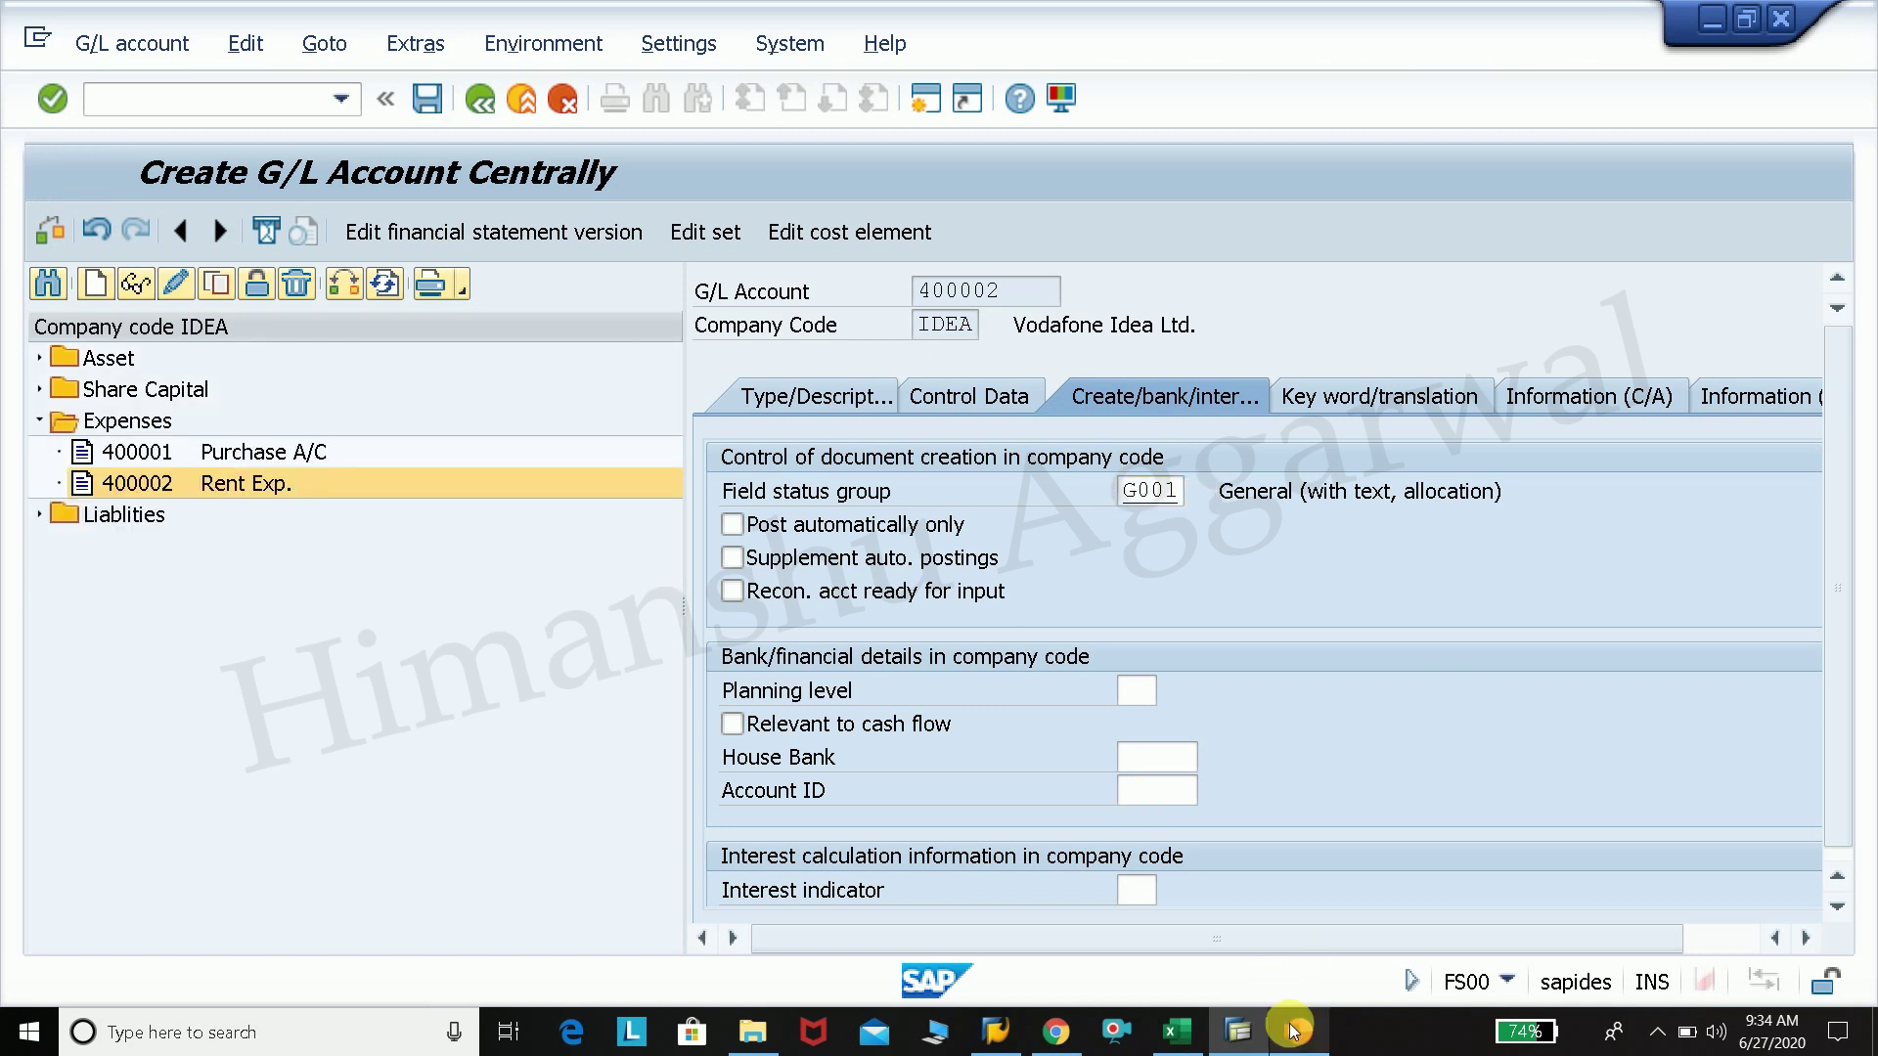
Step: Check the TDS Assignment slide in PowerPoint and the withholding tax configuration steps in Excel, and return to SAP
{"action": "left_click", "coordinate": [1294, 1032]}
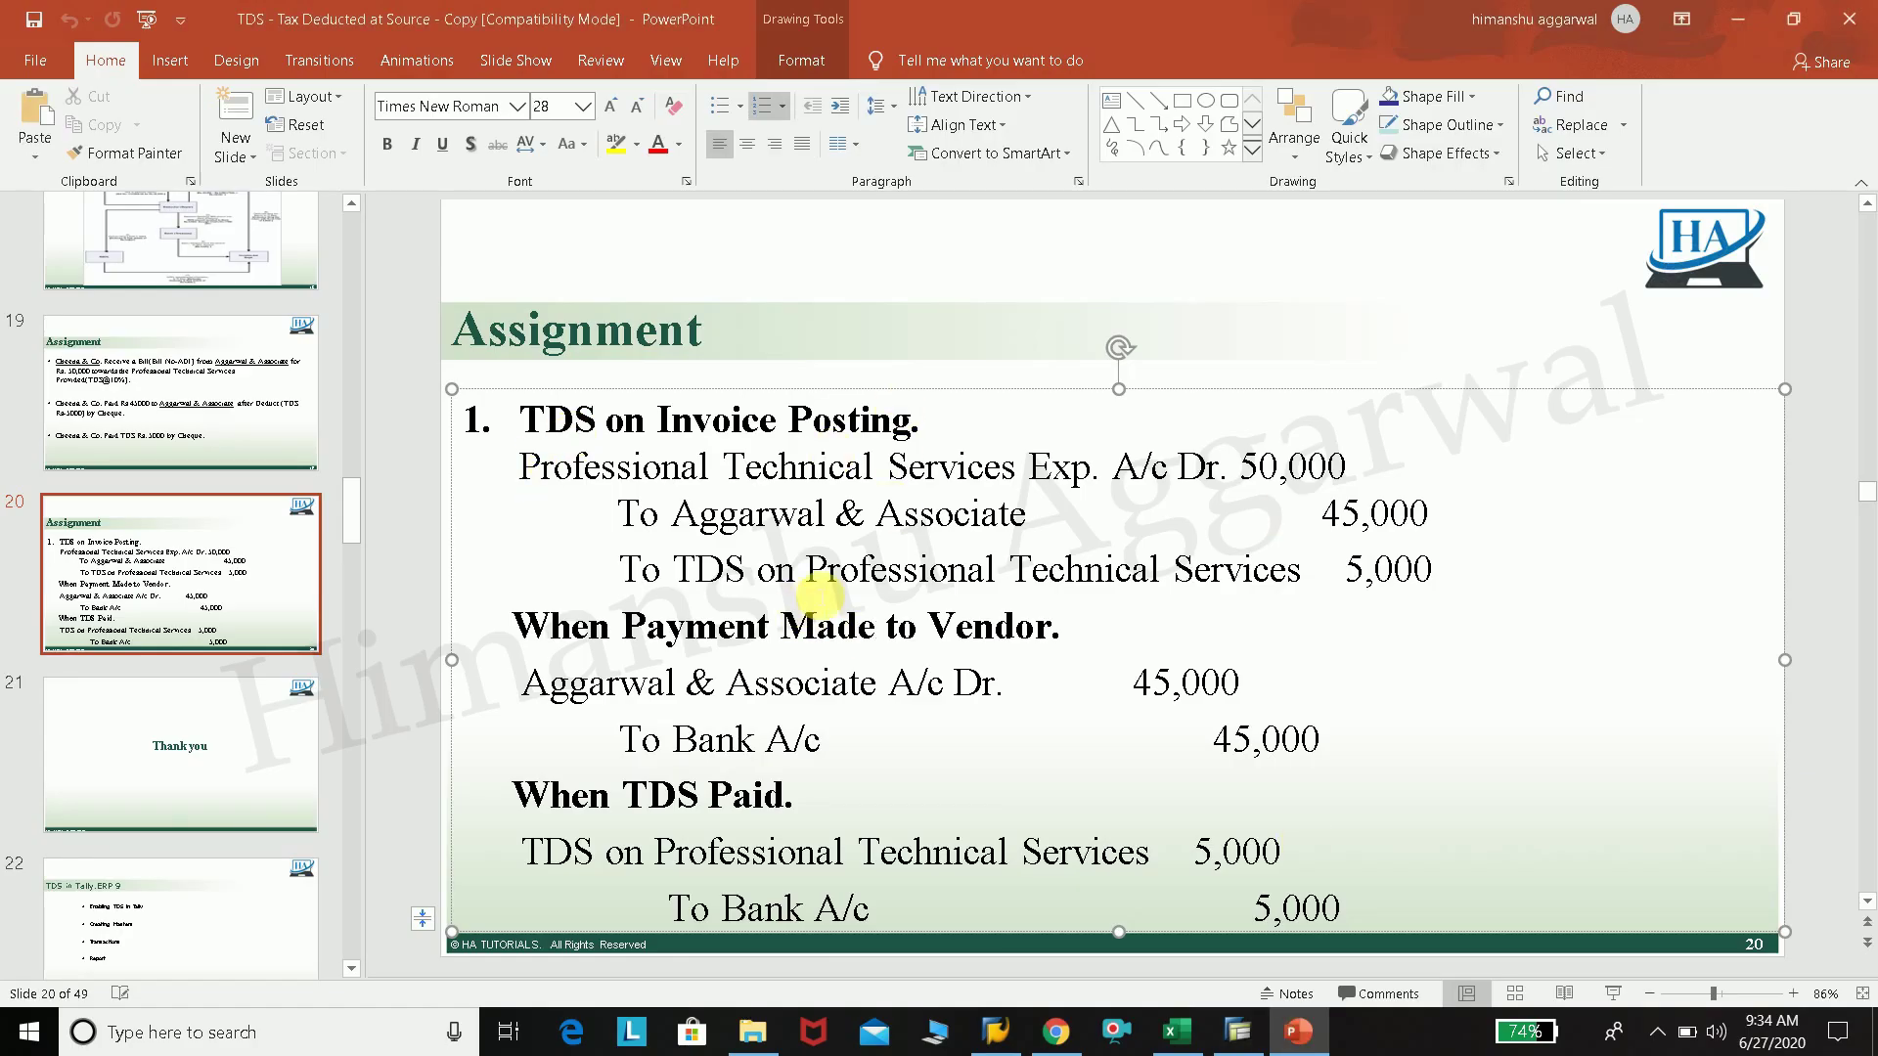
{"action": "mouse_move", "coordinate": [1251, 1022]}
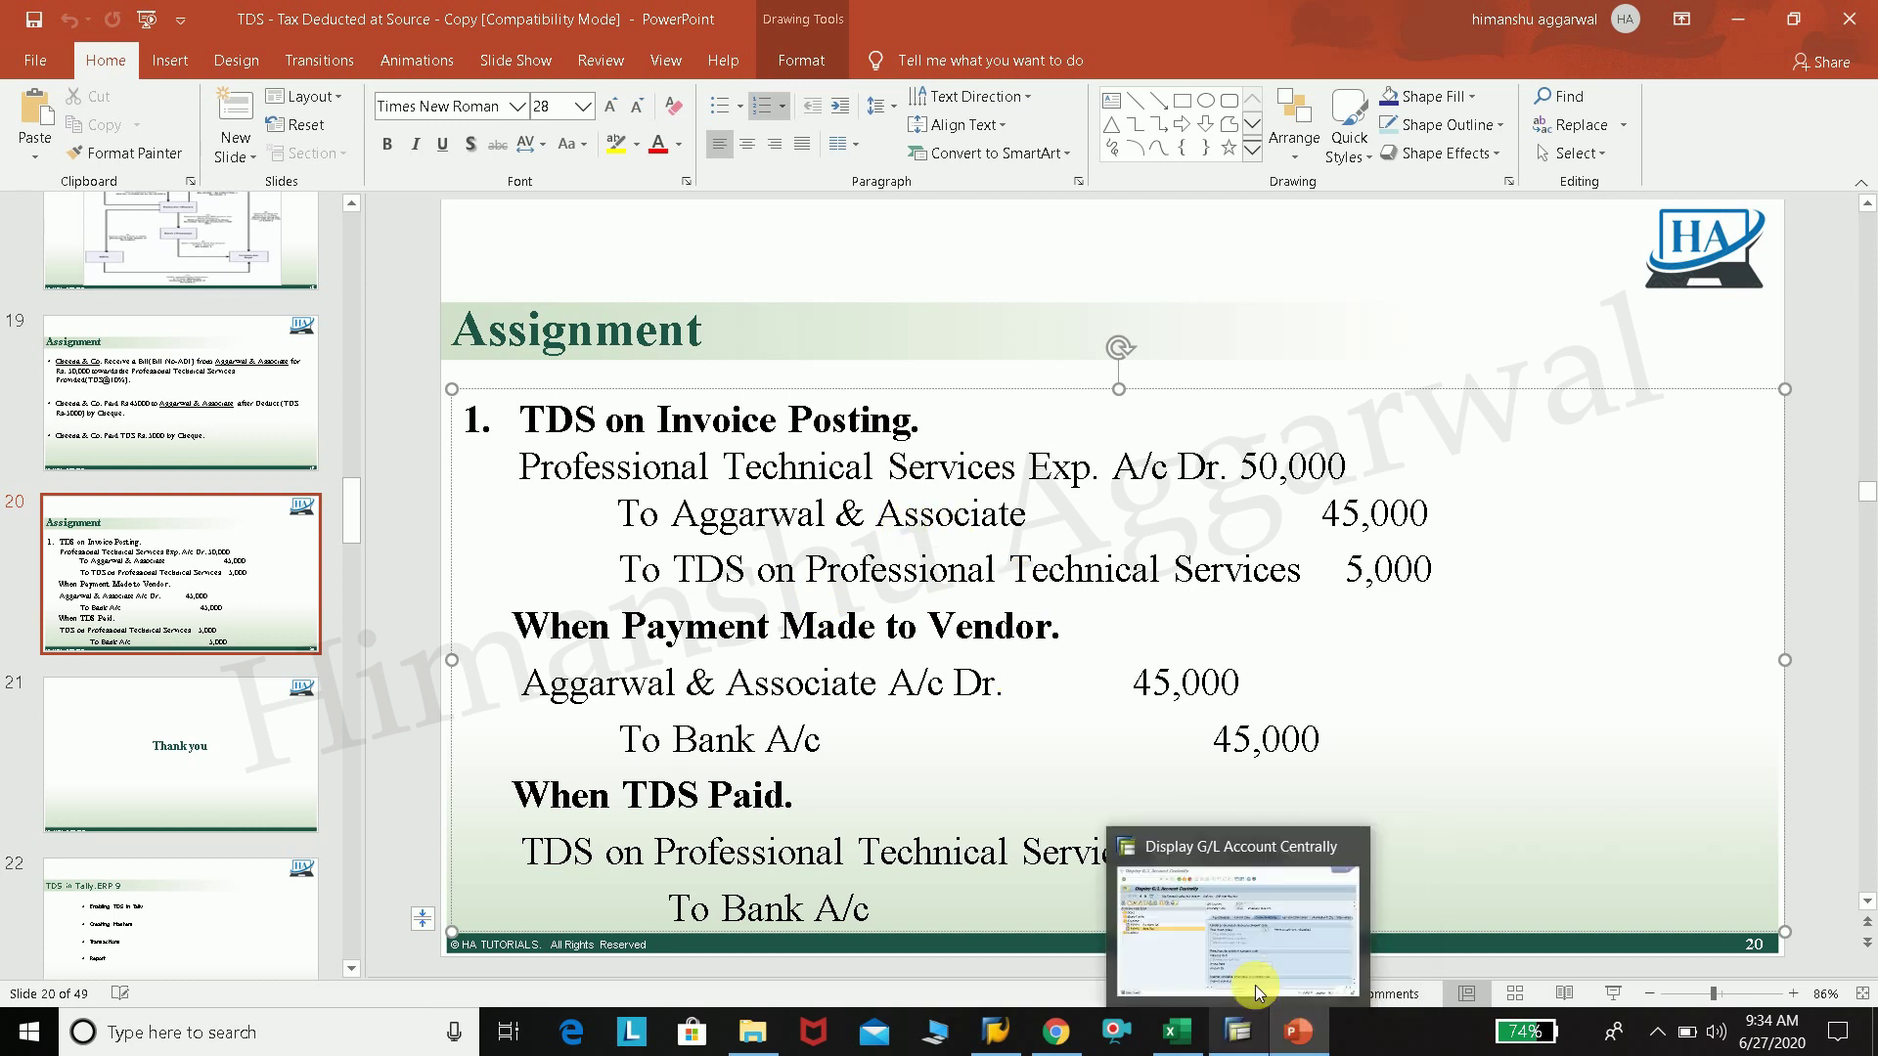
{"action": "left_click", "coordinate": [1254, 984]}
{"action": "left_click", "coordinate": [1193, 978]}
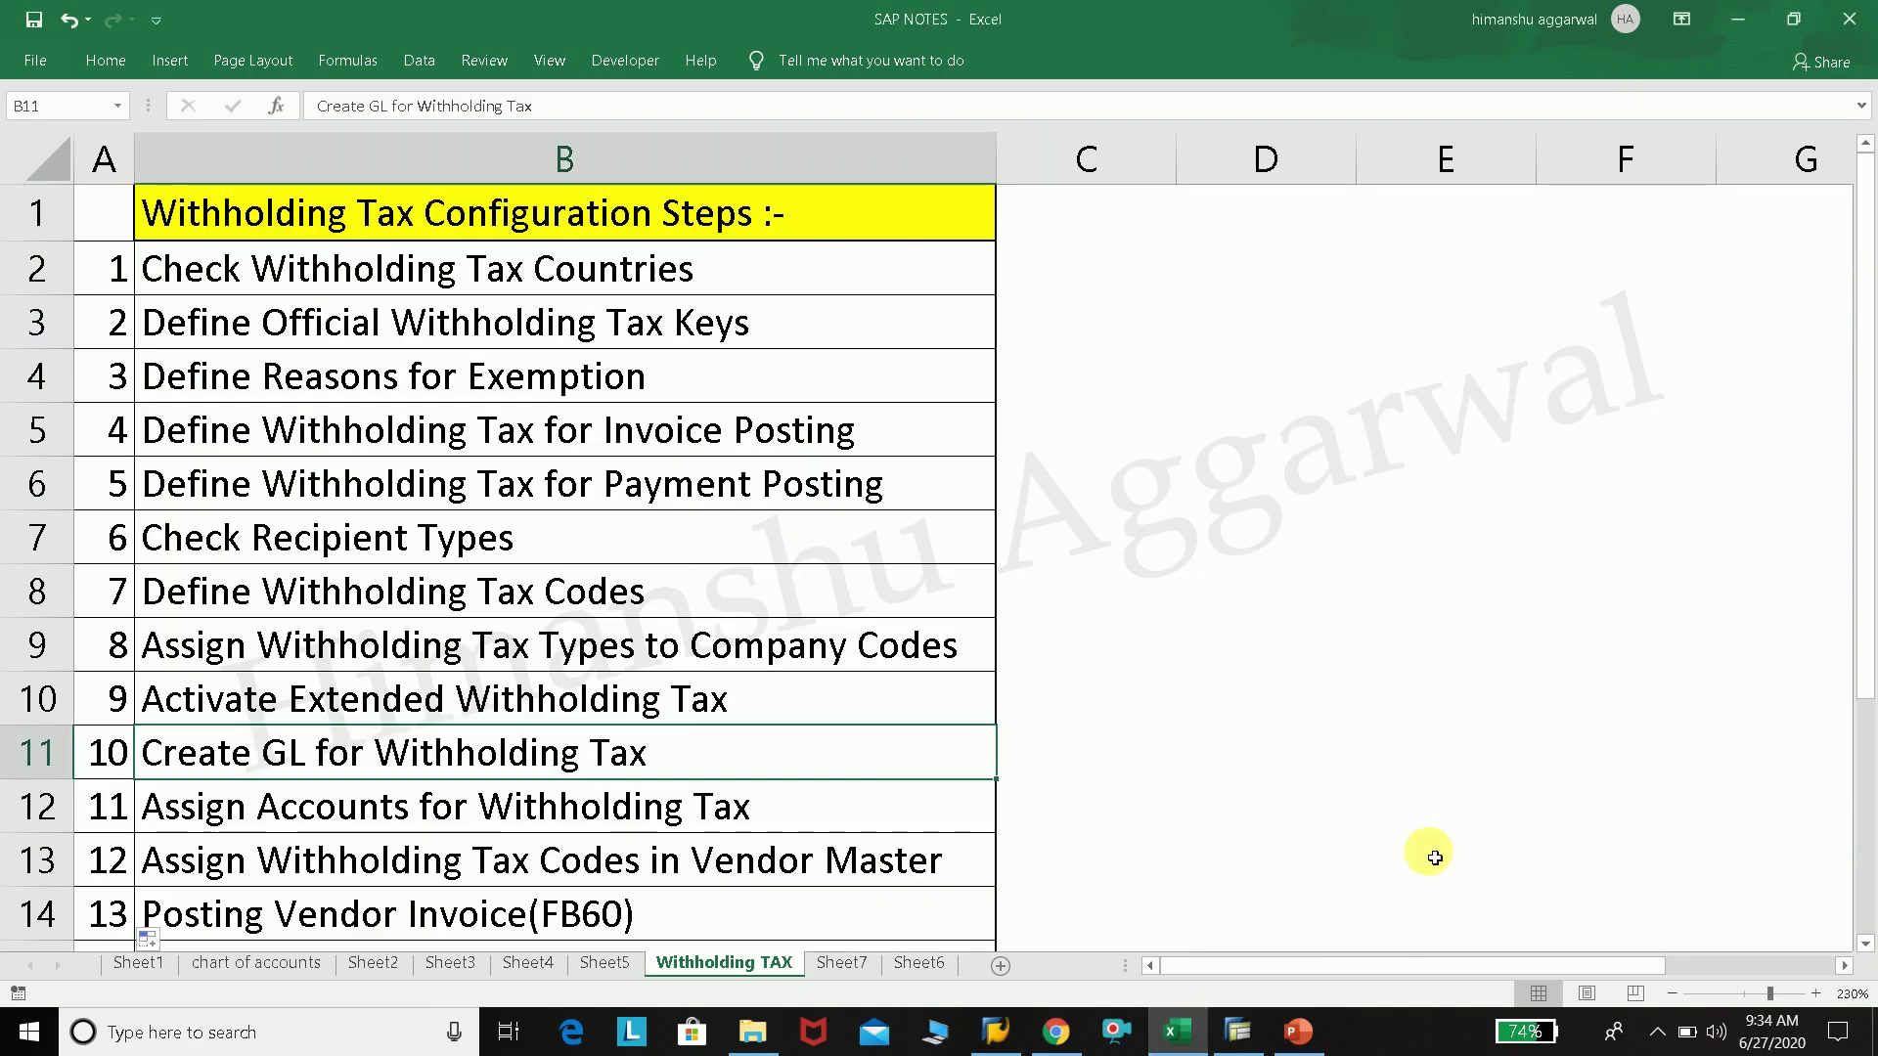
{"action": "left_click", "coordinate": [1237, 984]}
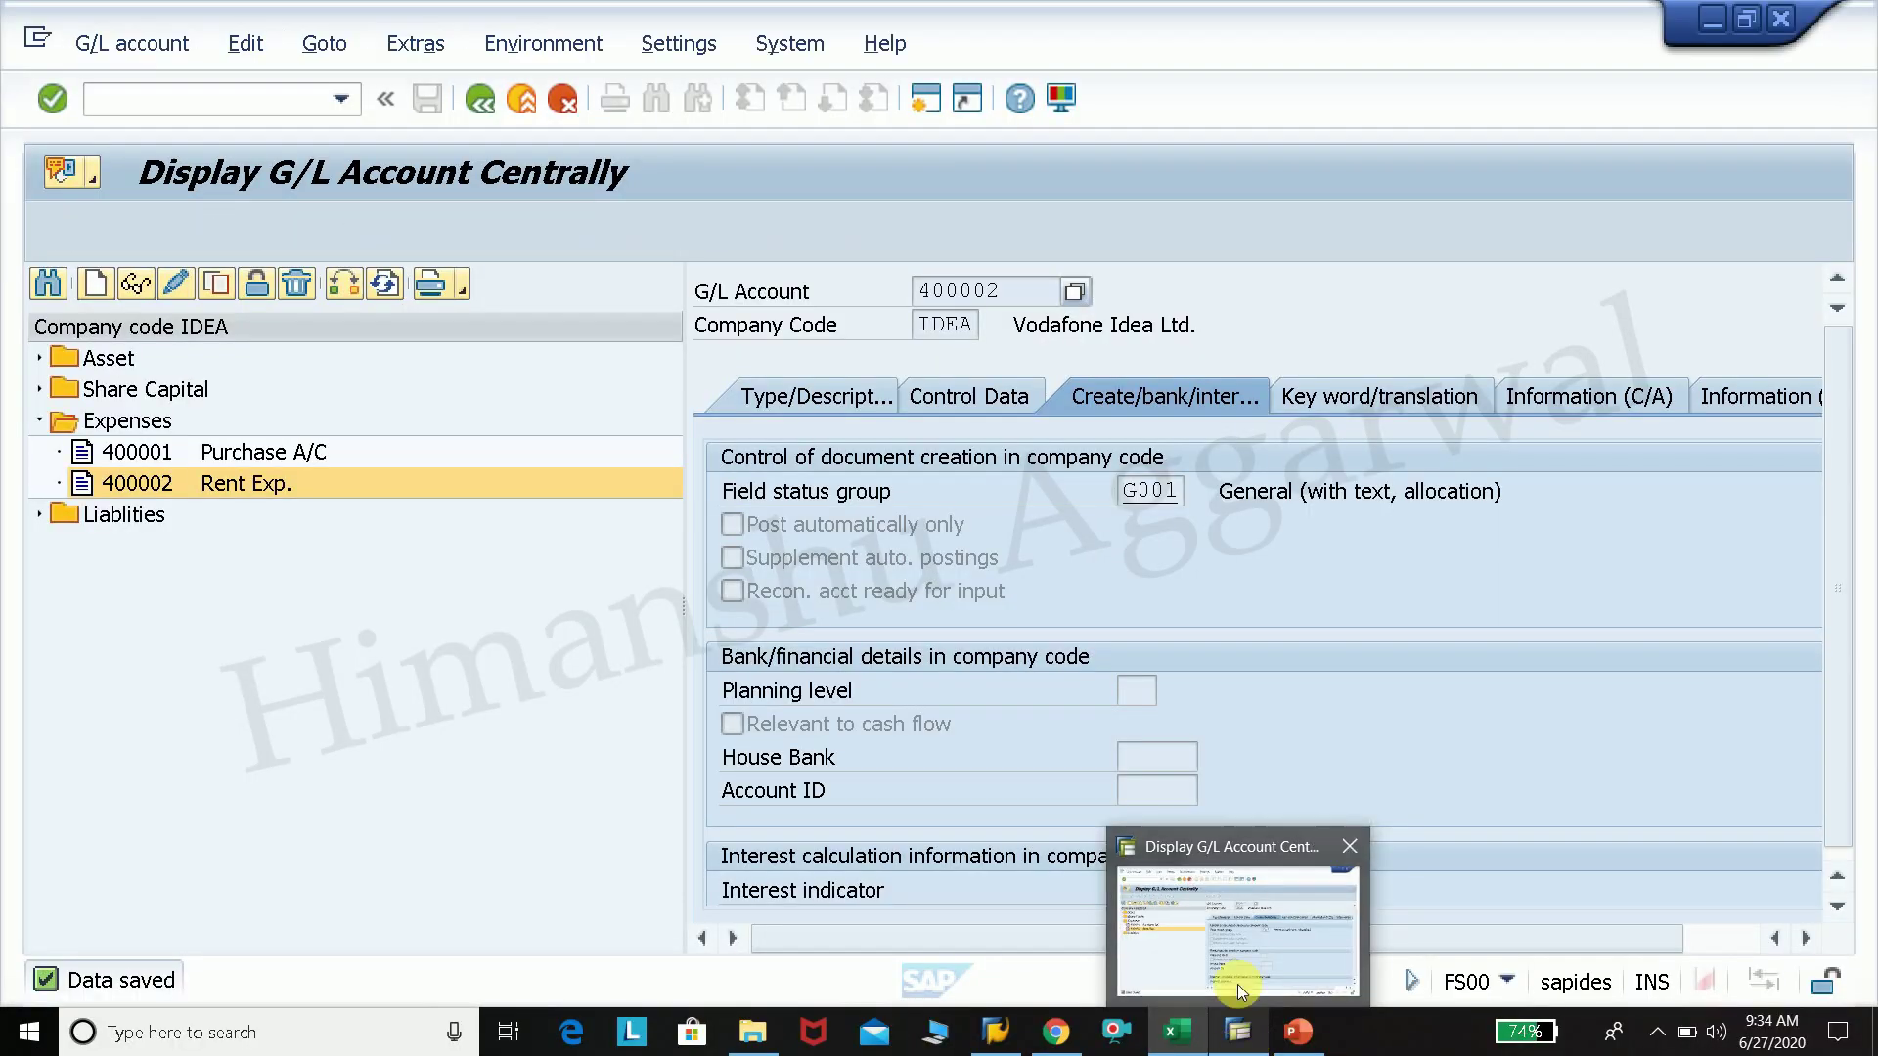
Step: Leave the G/L account transaction for the SAP Easy Access screen and recheck the PowerPoint Assignment slide
{"action": "left_click", "coordinate": [233, 102]}
{"action": "type", "text": "/n"}
{"action": "key", "text": "Return"}
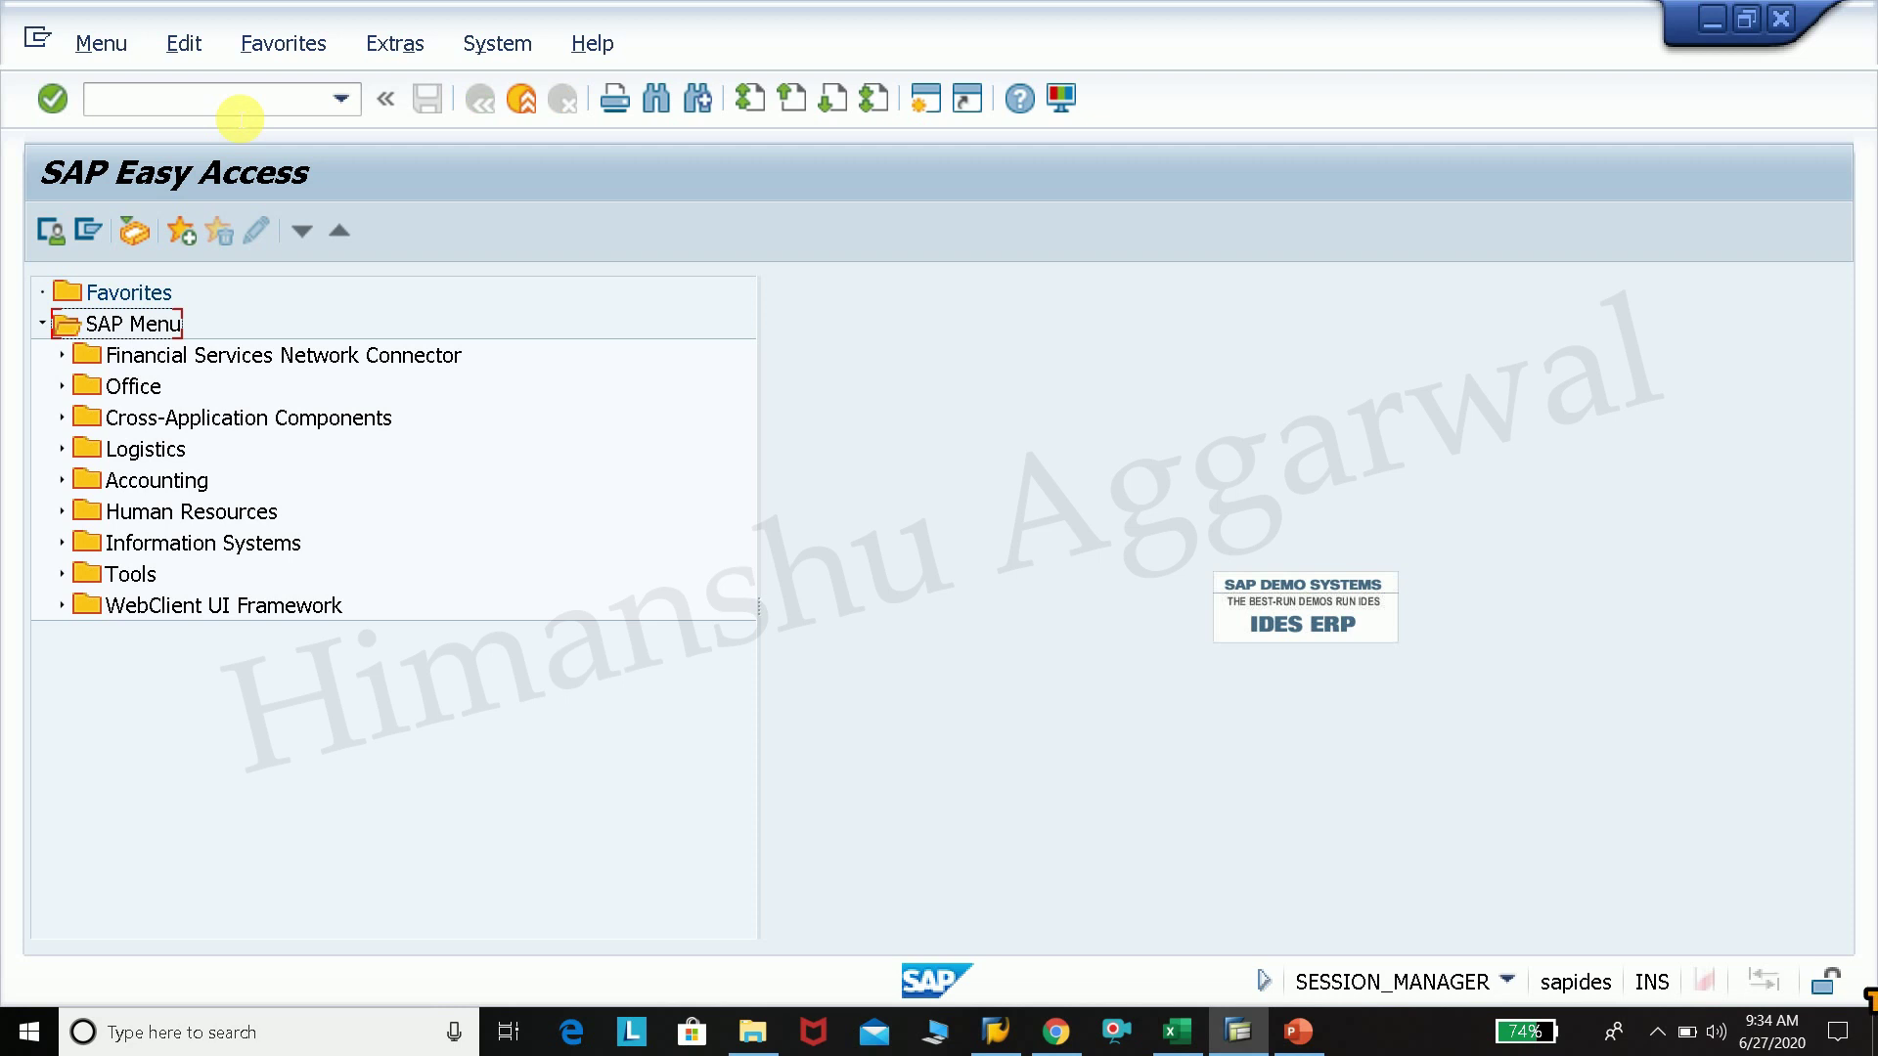
{"action": "mouse_move", "coordinate": [1217, 1042]}
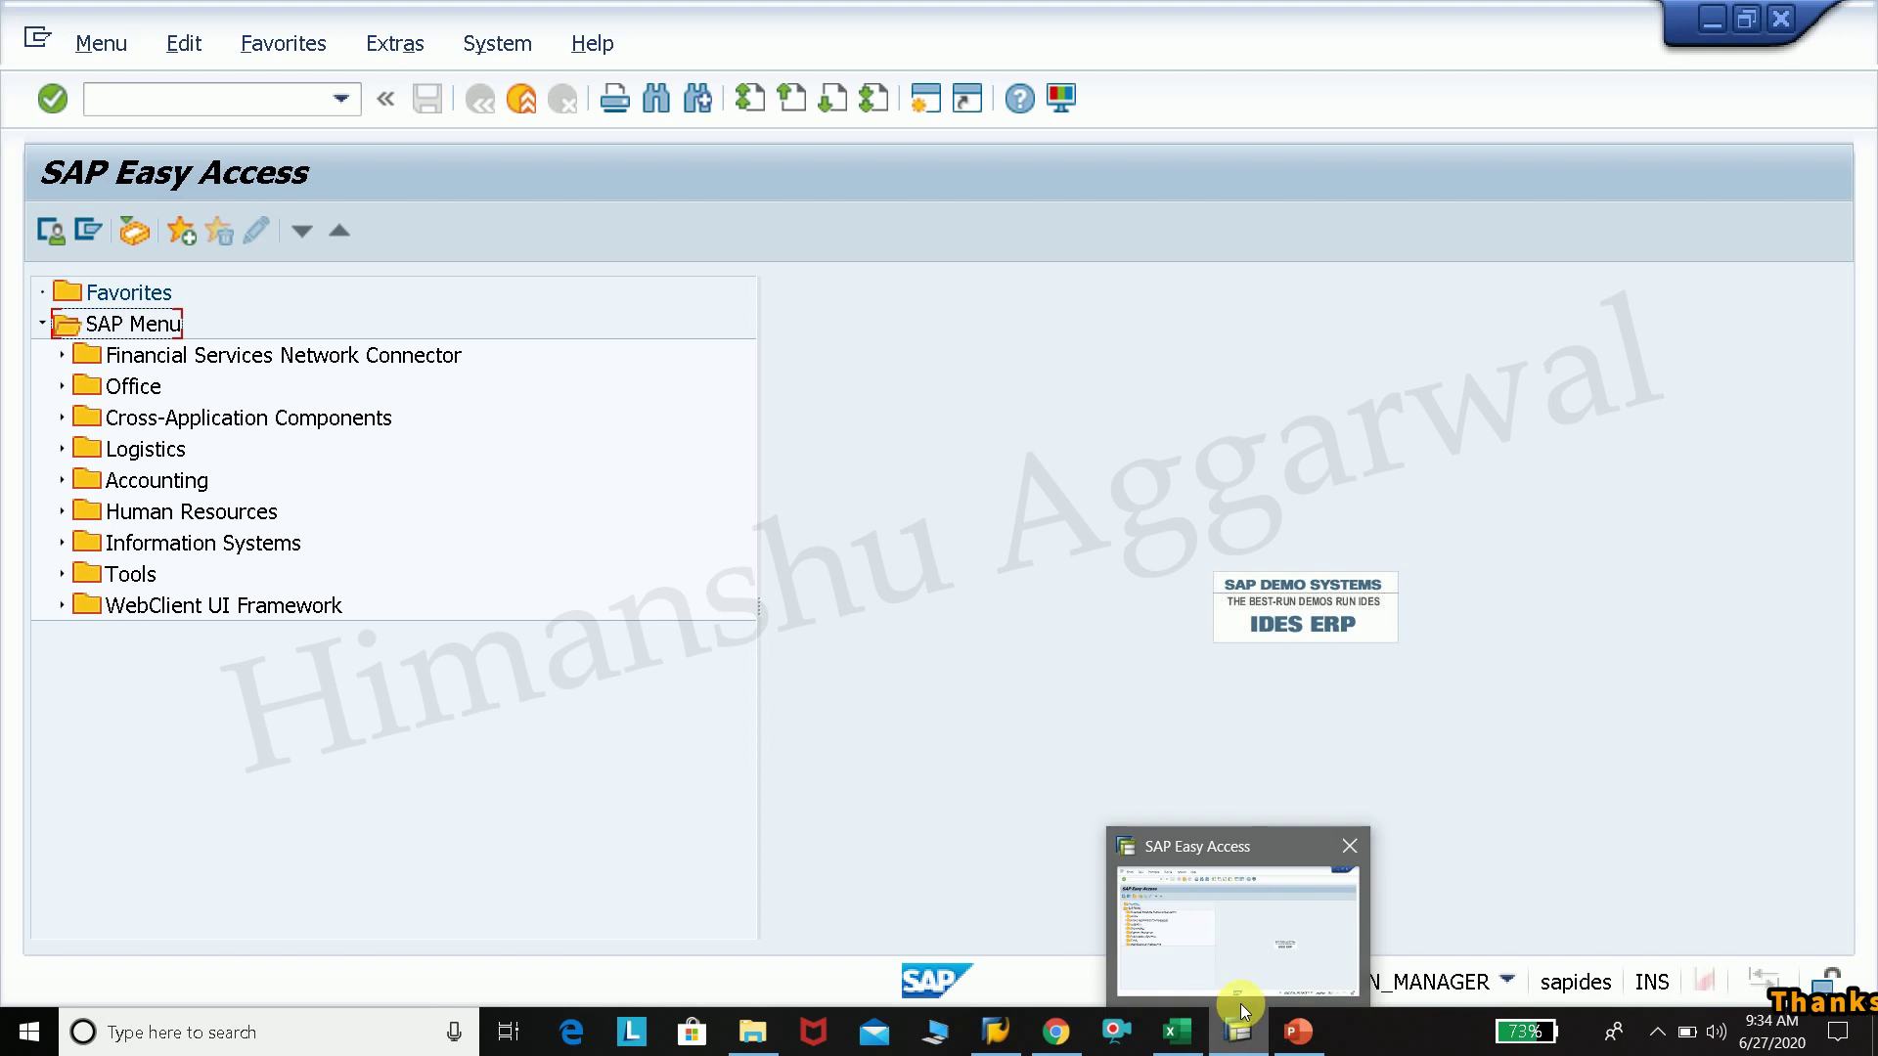
{"action": "left_click", "coordinate": [1296, 1034]}
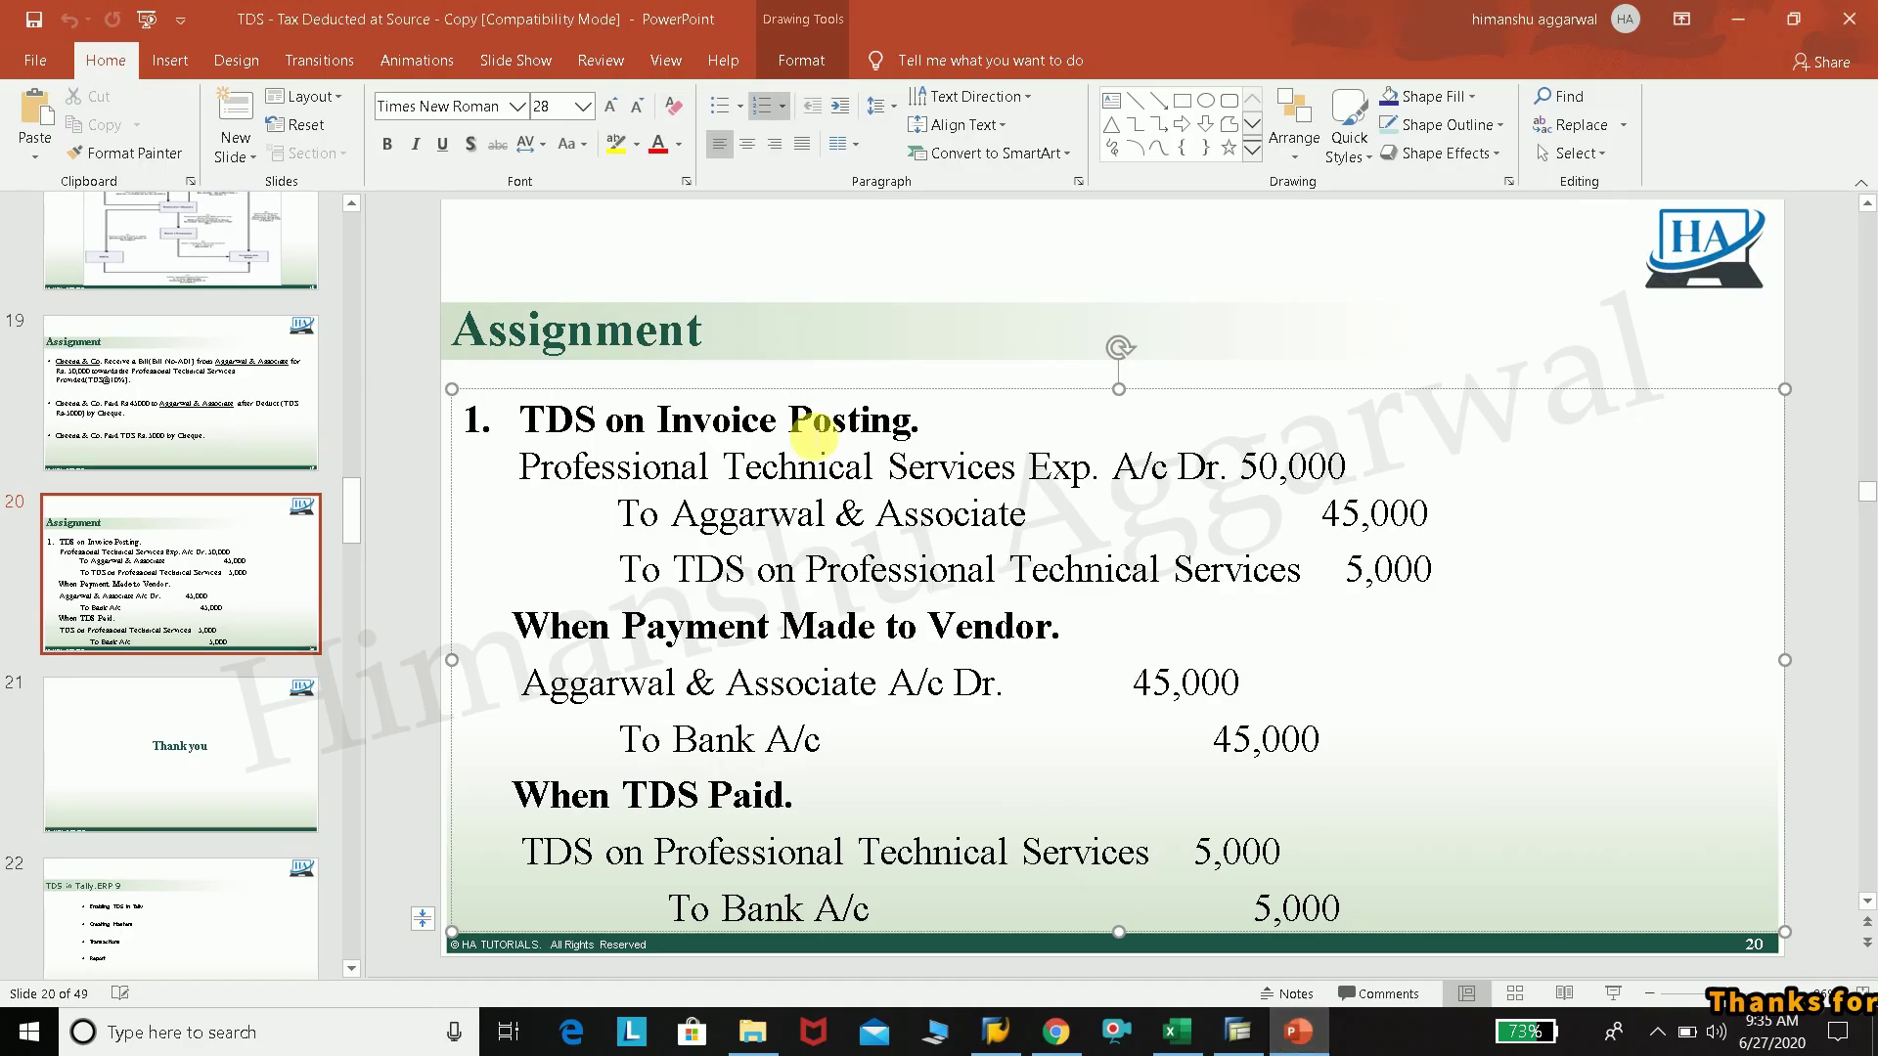
{"action": "left_click", "coordinate": [1234, 1035]}
Step: Open vendor creation with transaction FK01 and start a vendor in company code IDEA with account group idea
{"action": "left_click", "coordinate": [249, 103]}
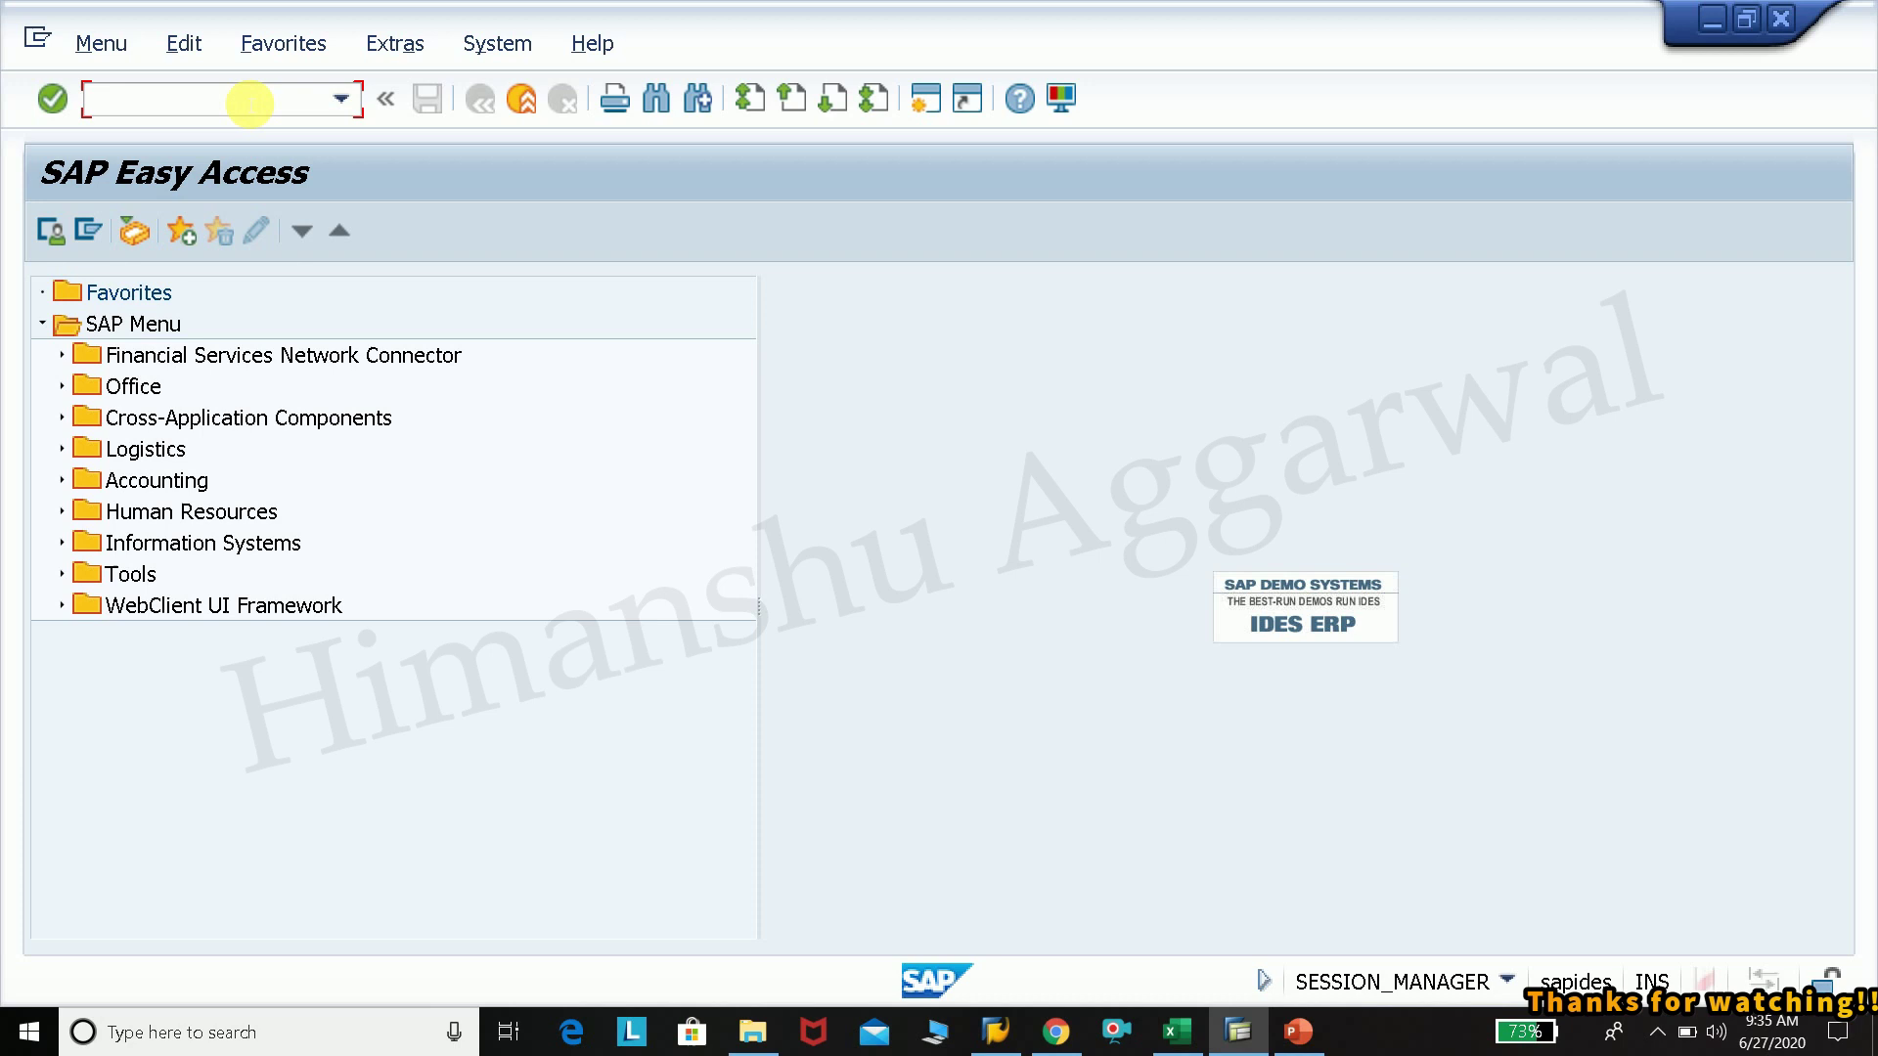
{"action": "type", "text": "fk01"}
{"action": "key", "text": "Return"}
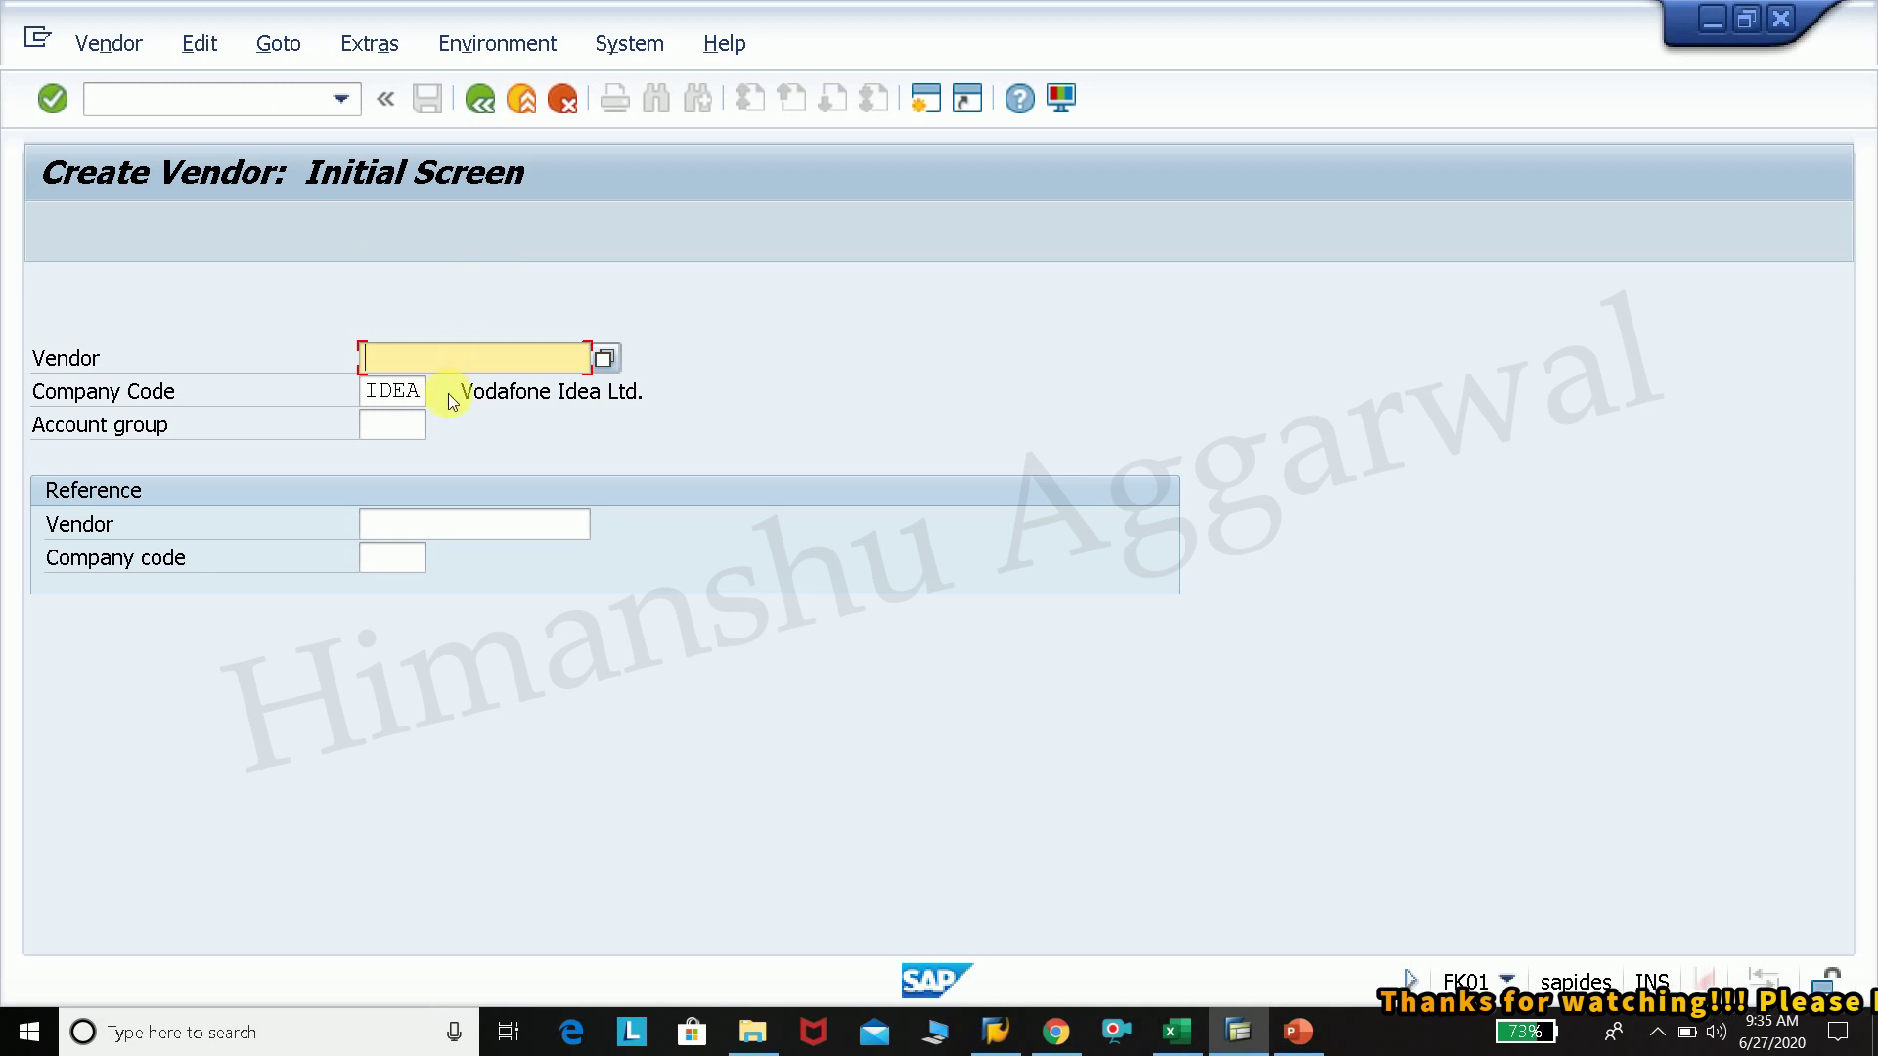
{"action": "left_click", "coordinate": [393, 425]}
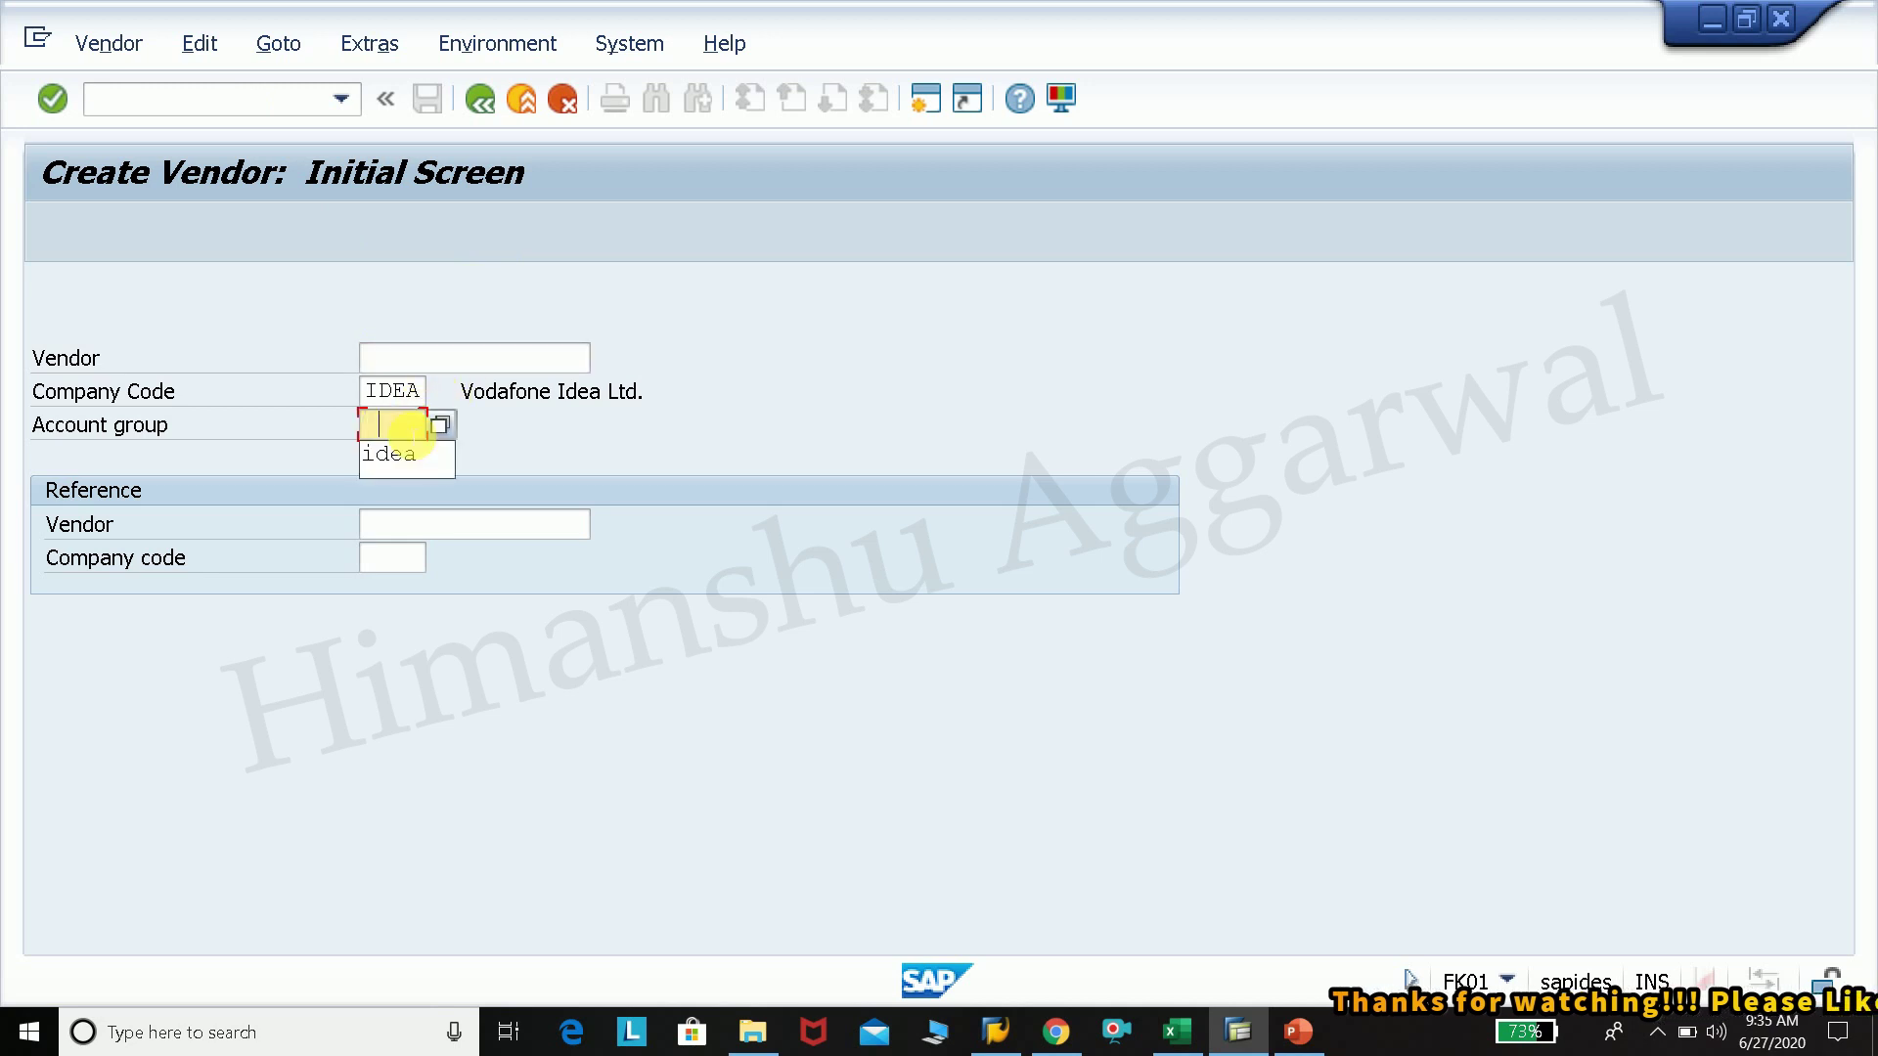
{"action": "left_click", "coordinate": [391, 454]}
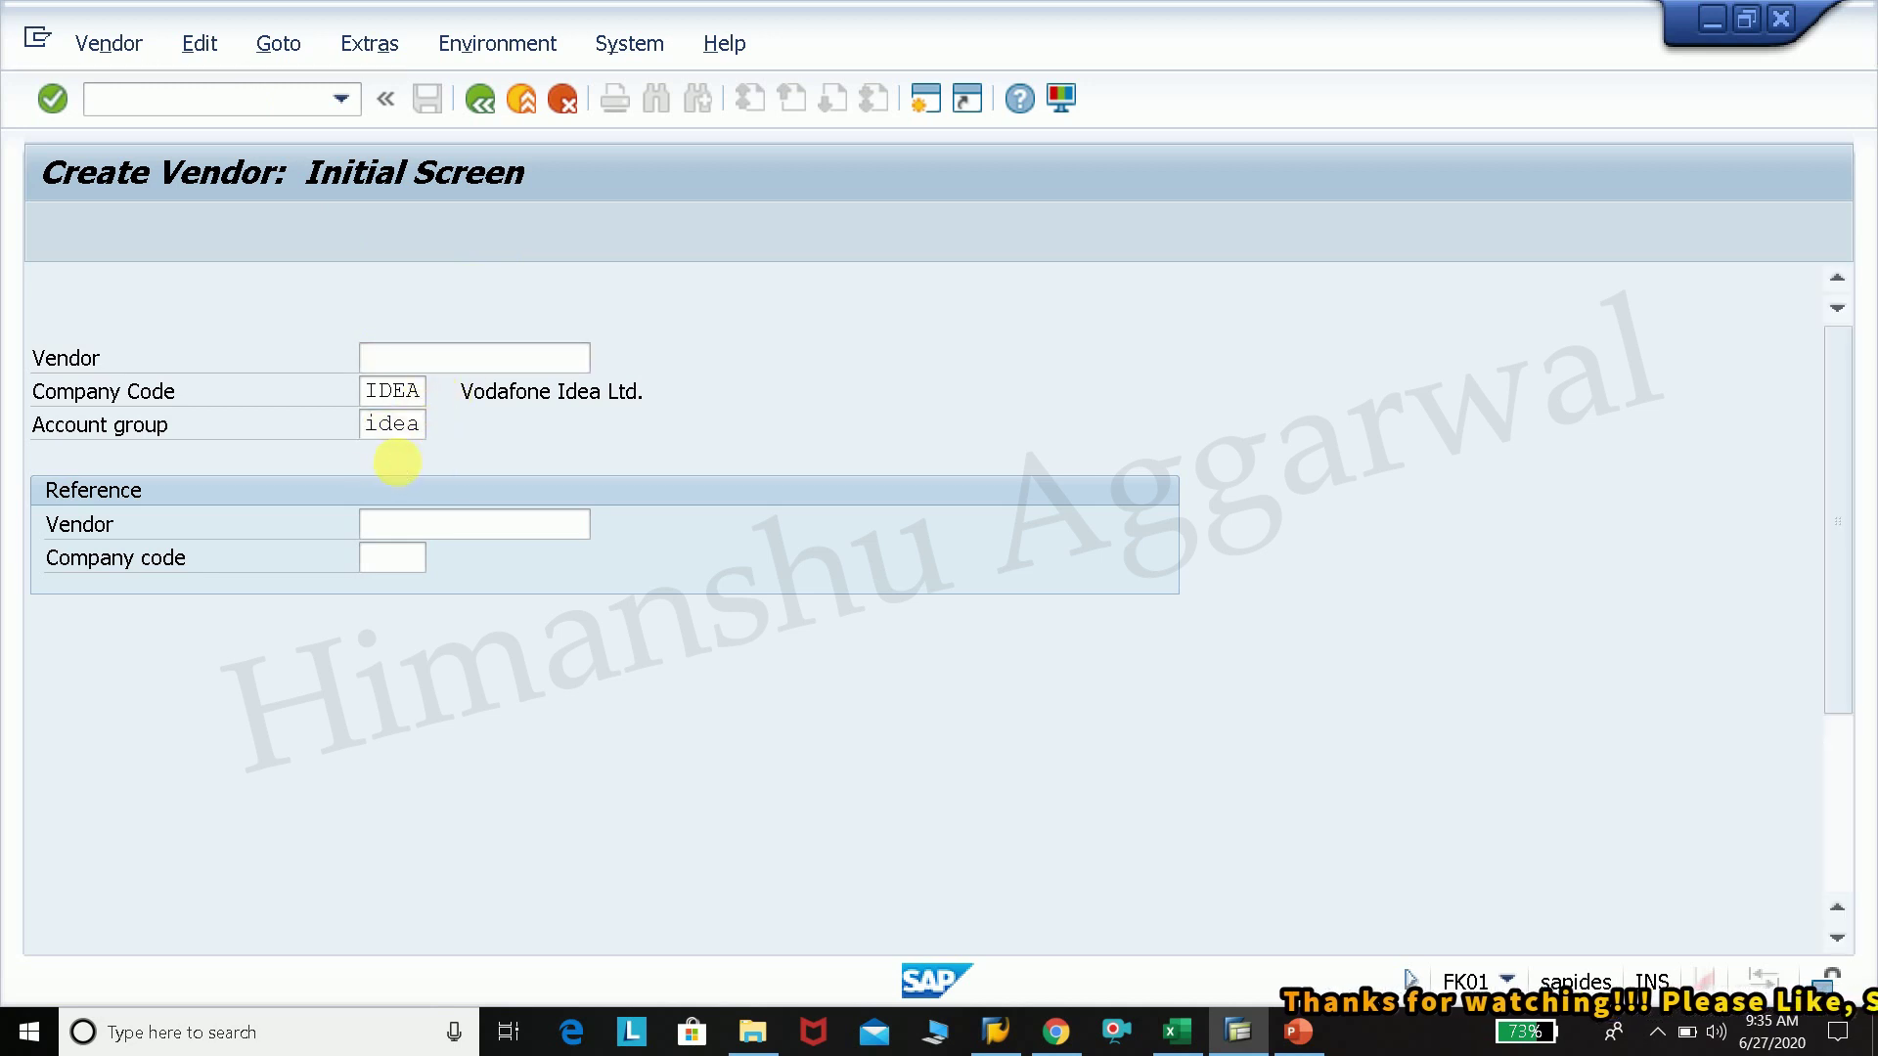
{"action": "key", "text": "Return"}
Step: Set the vendor's title to Company and its name to "Xyz India Ltd."
{"action": "left_click", "coordinate": [398, 424]}
{"action": "left_click", "coordinate": [406, 492]}
{"action": "left_click", "coordinate": [424, 433]}
{"action": "left_click", "coordinate": [420, 454]}
{"action": "left_click", "coordinate": [417, 468]}
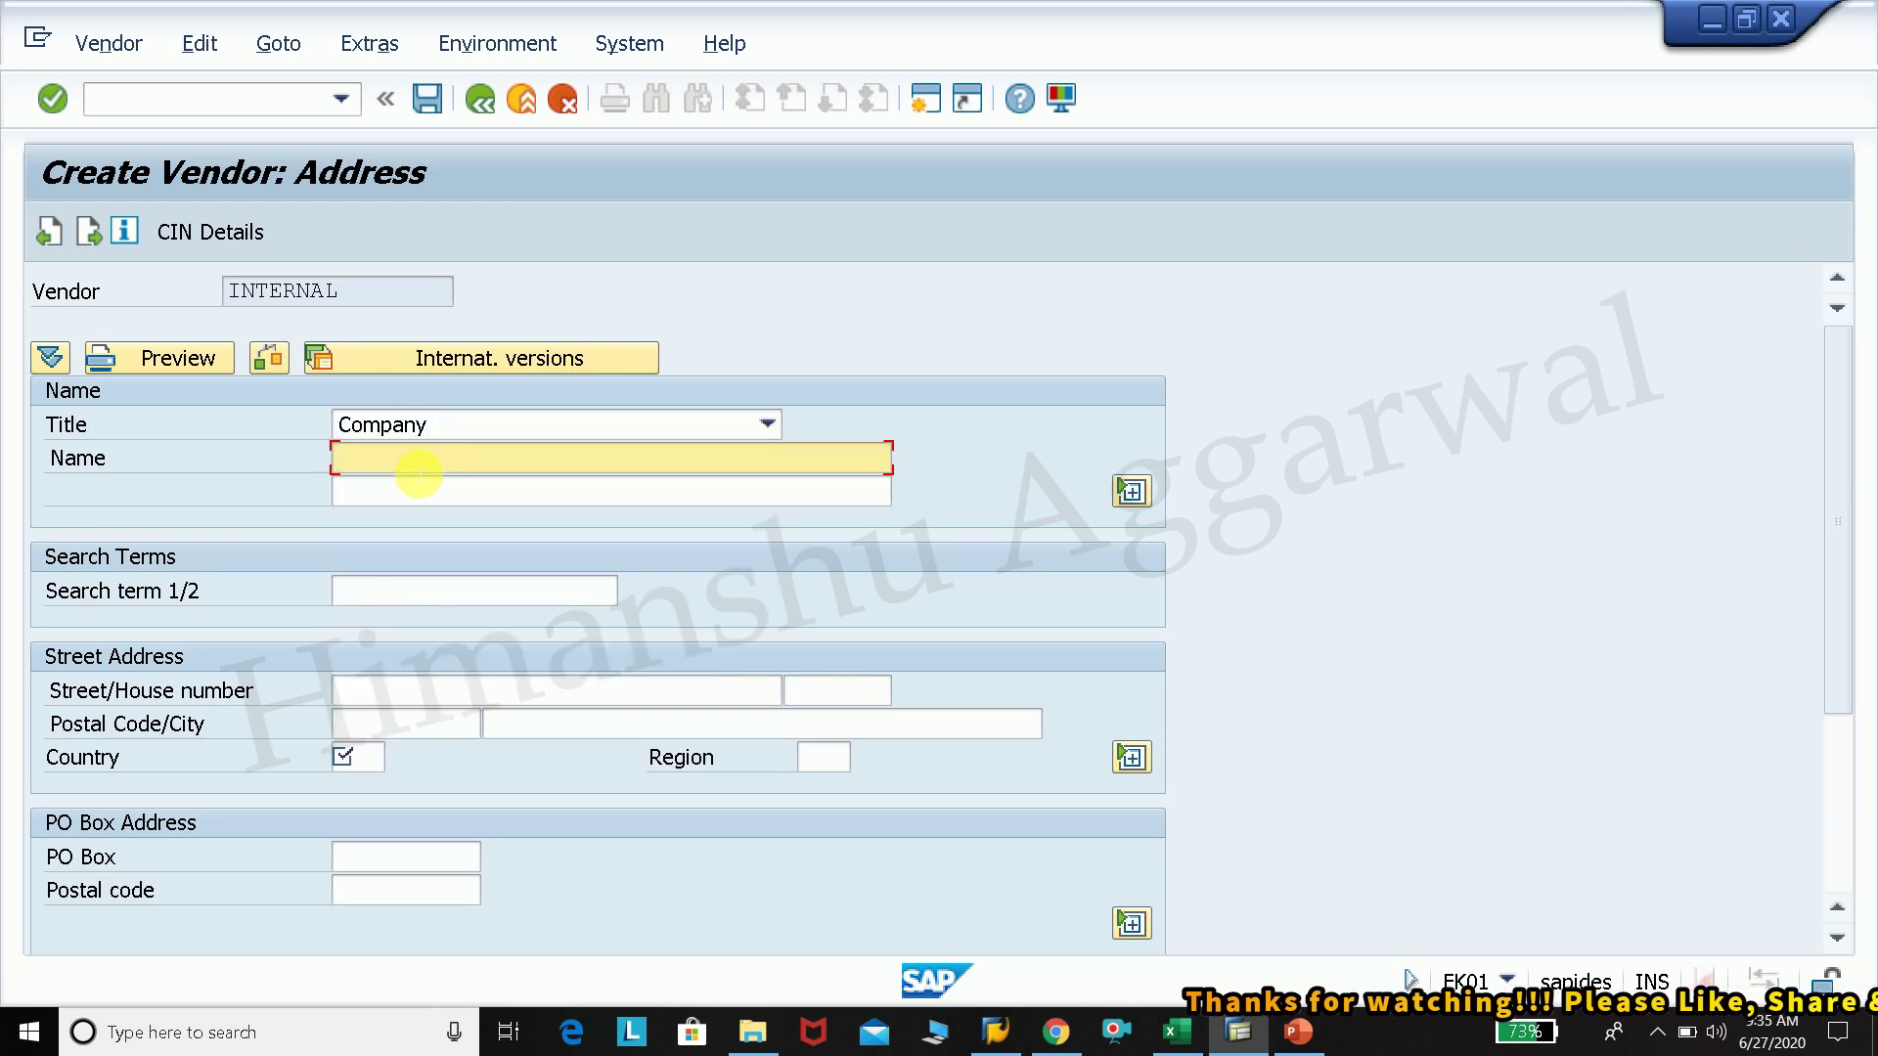
{"action": "type", "text": "X"}
{"action": "left_click", "coordinate": [416, 489]}
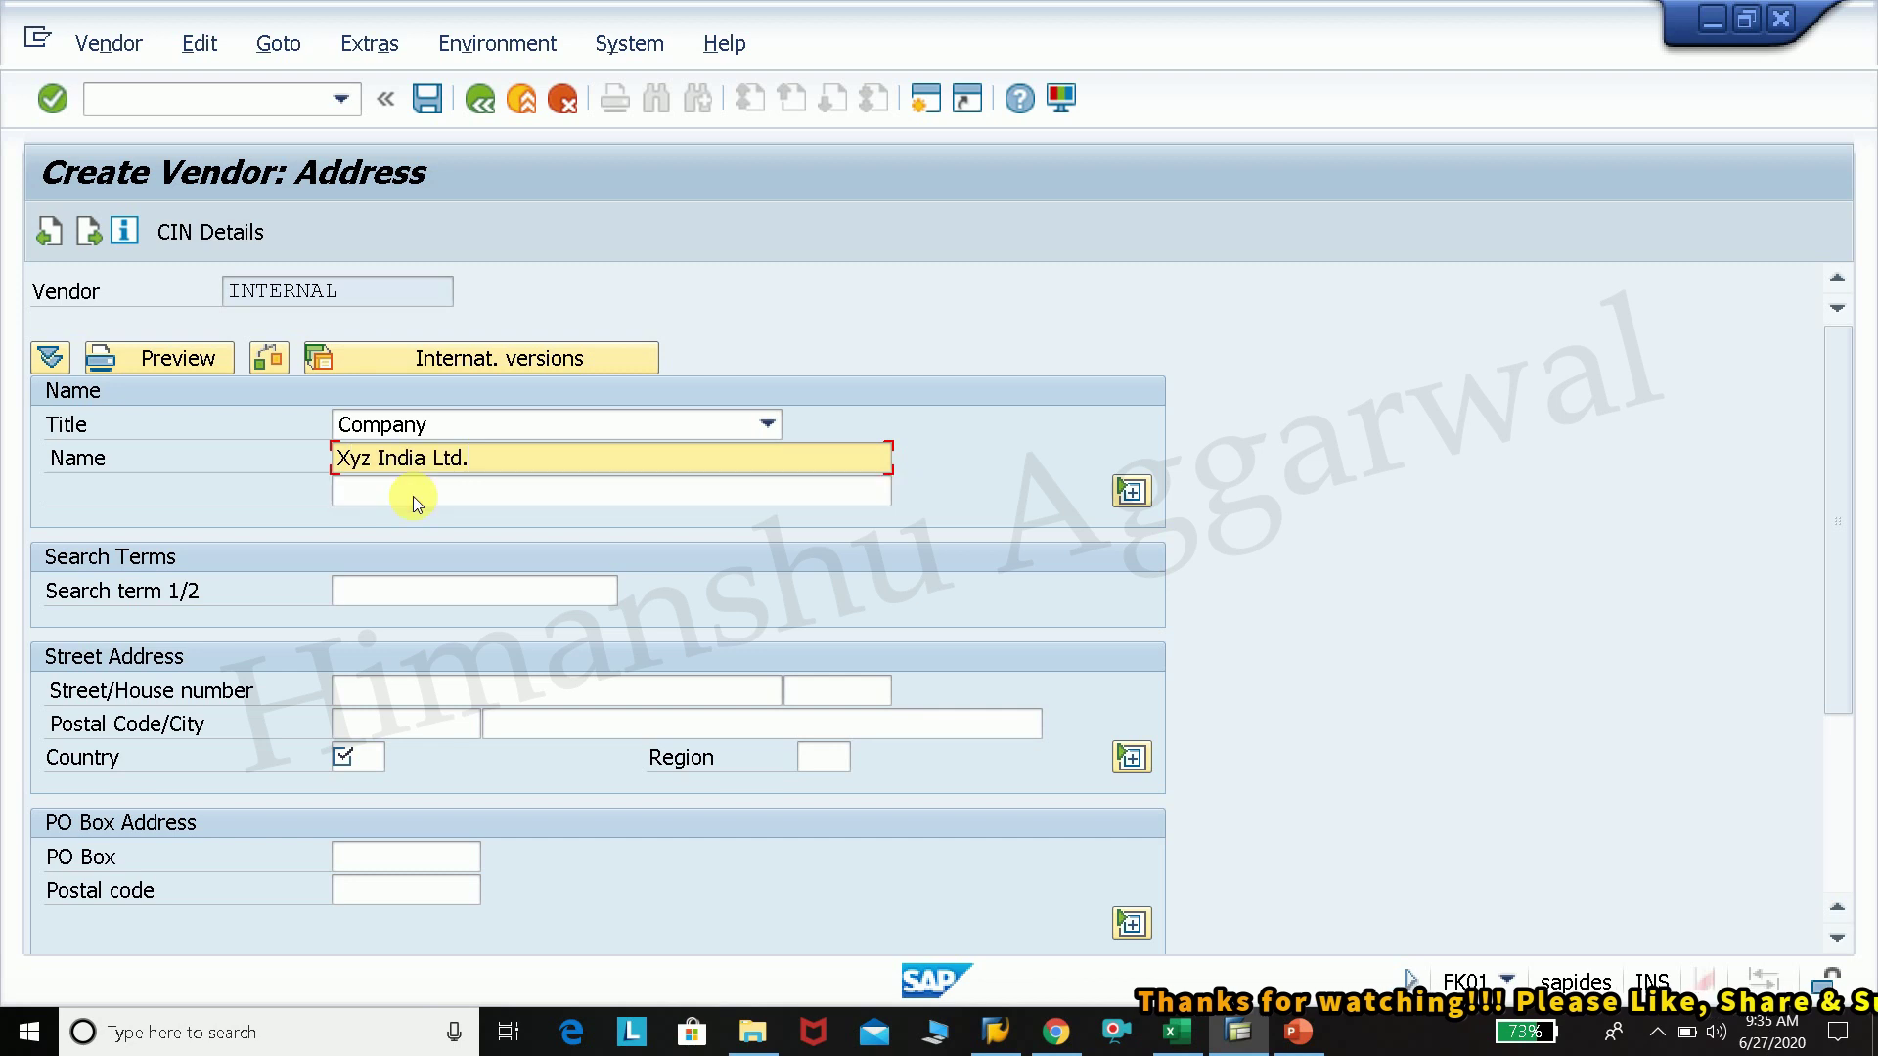
Step: Enter search term "xyz" and country IN in the vendor's address data and continue to the control data
{"action": "left_click", "coordinate": [414, 589]}
{"action": "type", "text": "xyz"}
{"action": "key", "text": "Escape"}
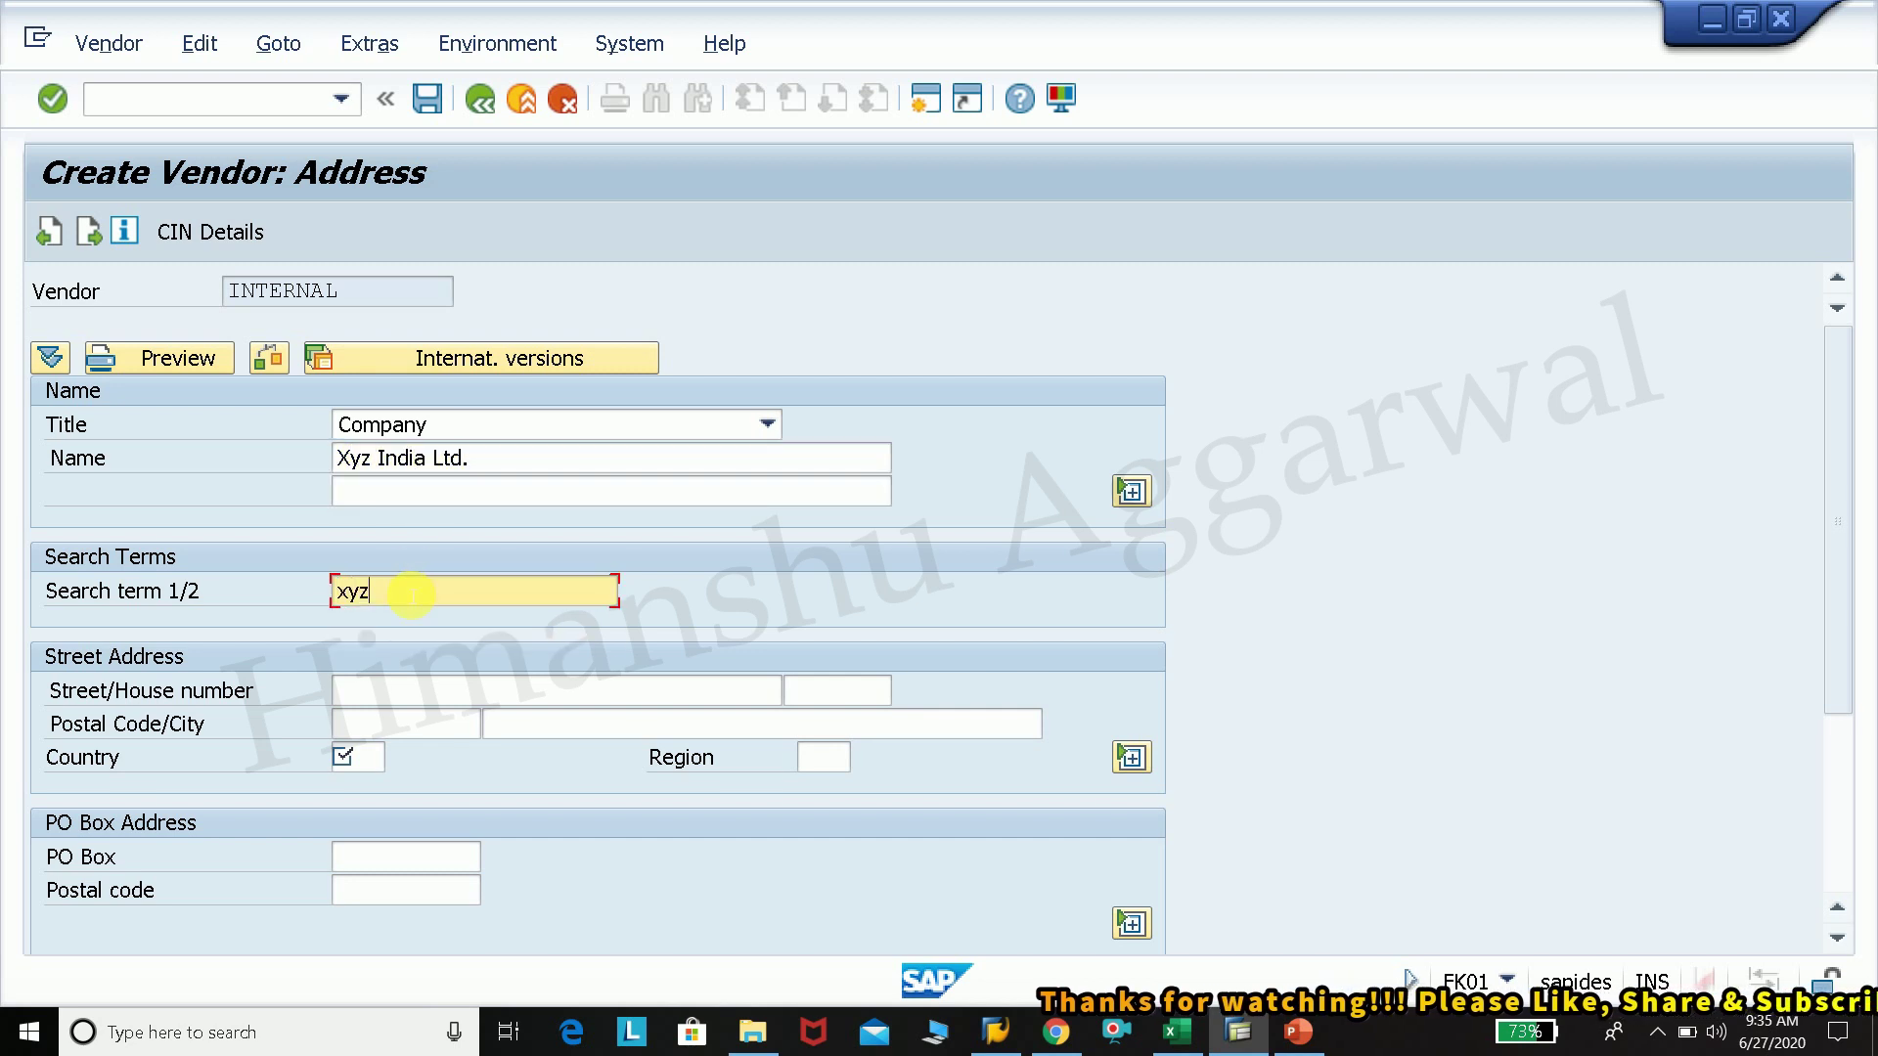
{"action": "left_click", "coordinate": [416, 691]}
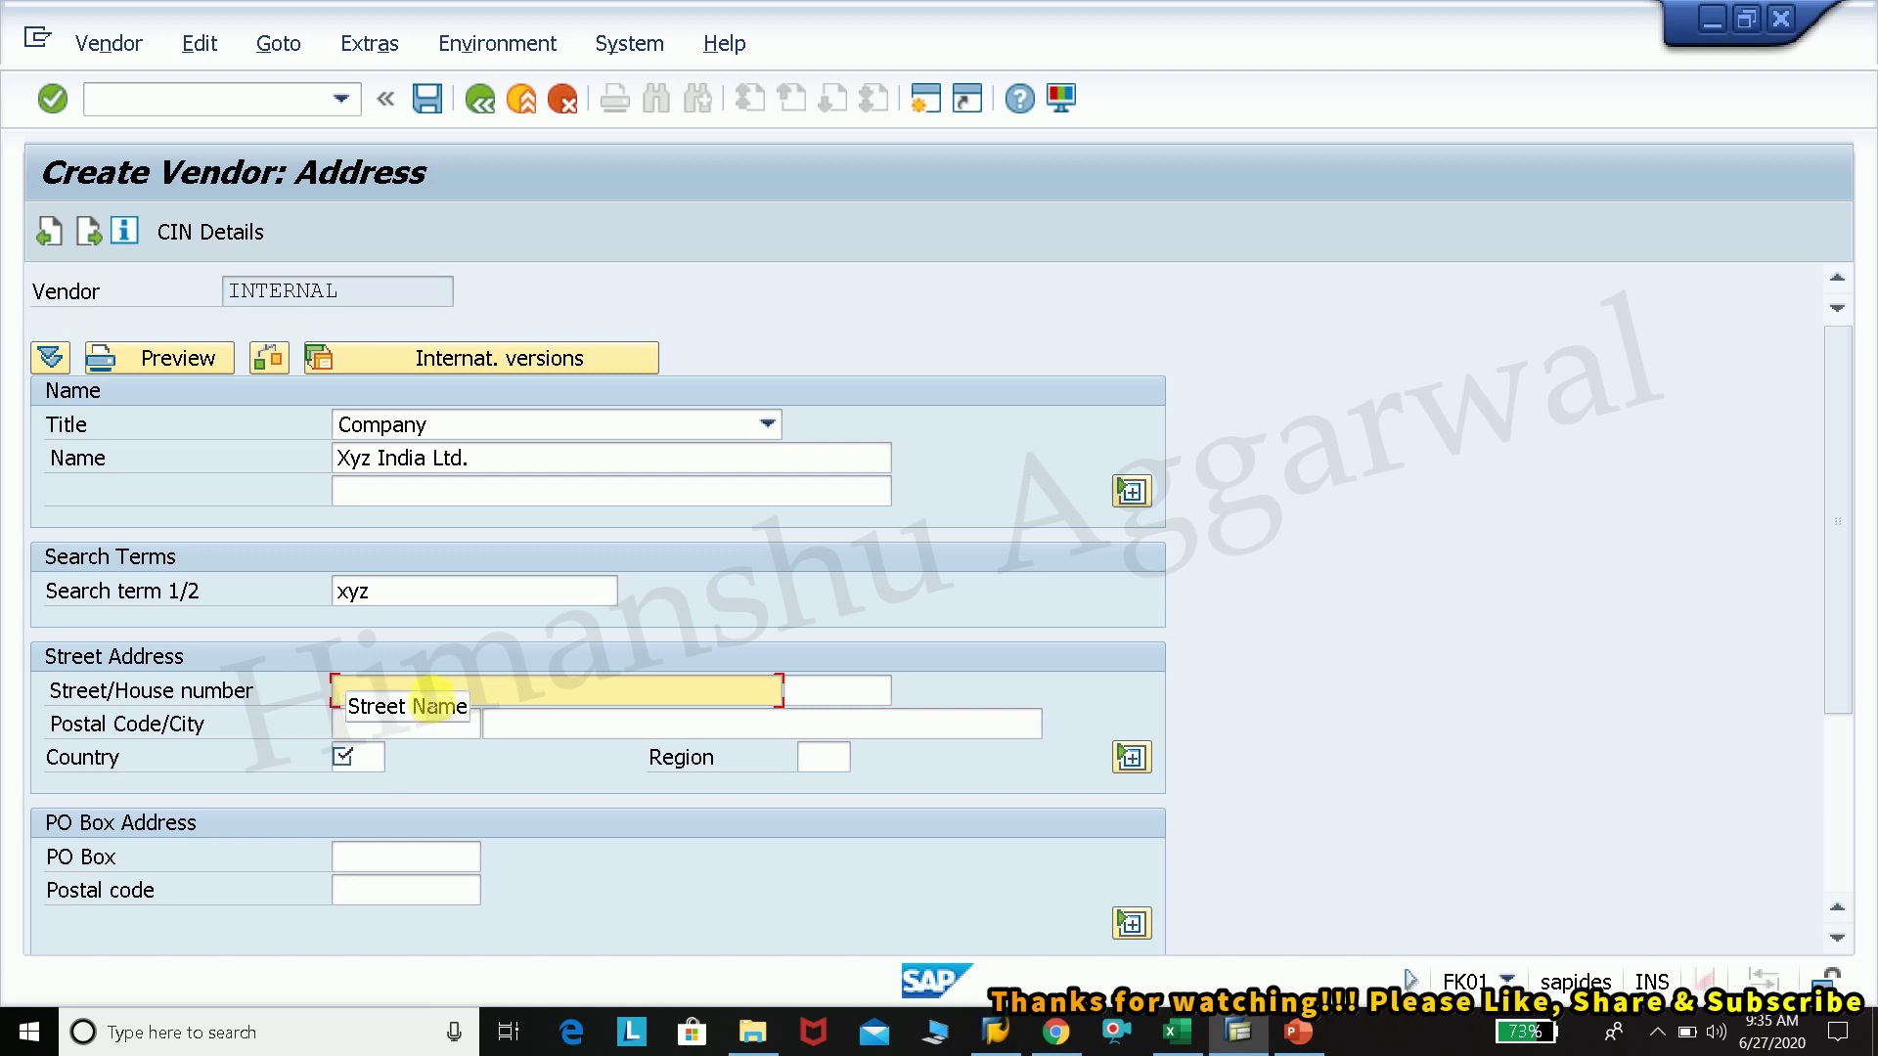
{"action": "key", "text": "Return"}
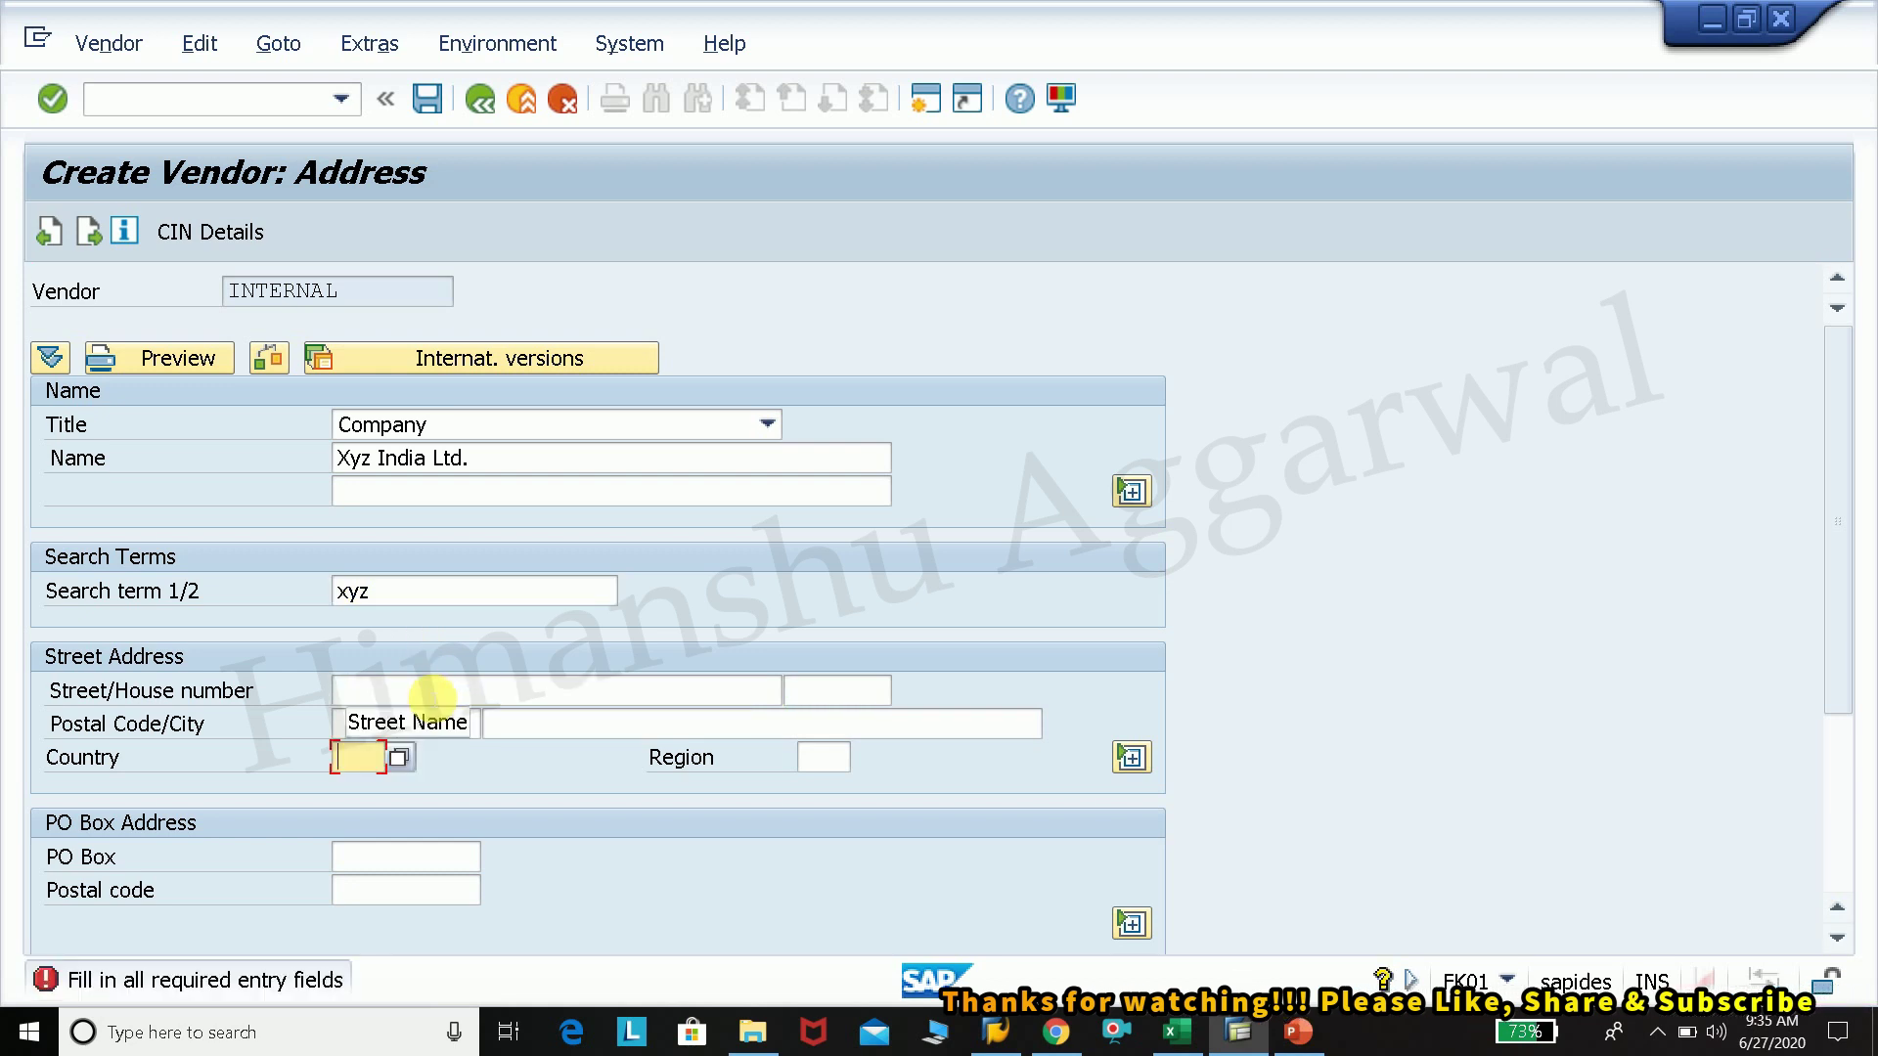
{"action": "type", "text": "IN"}
{"action": "key", "text": "Return"}
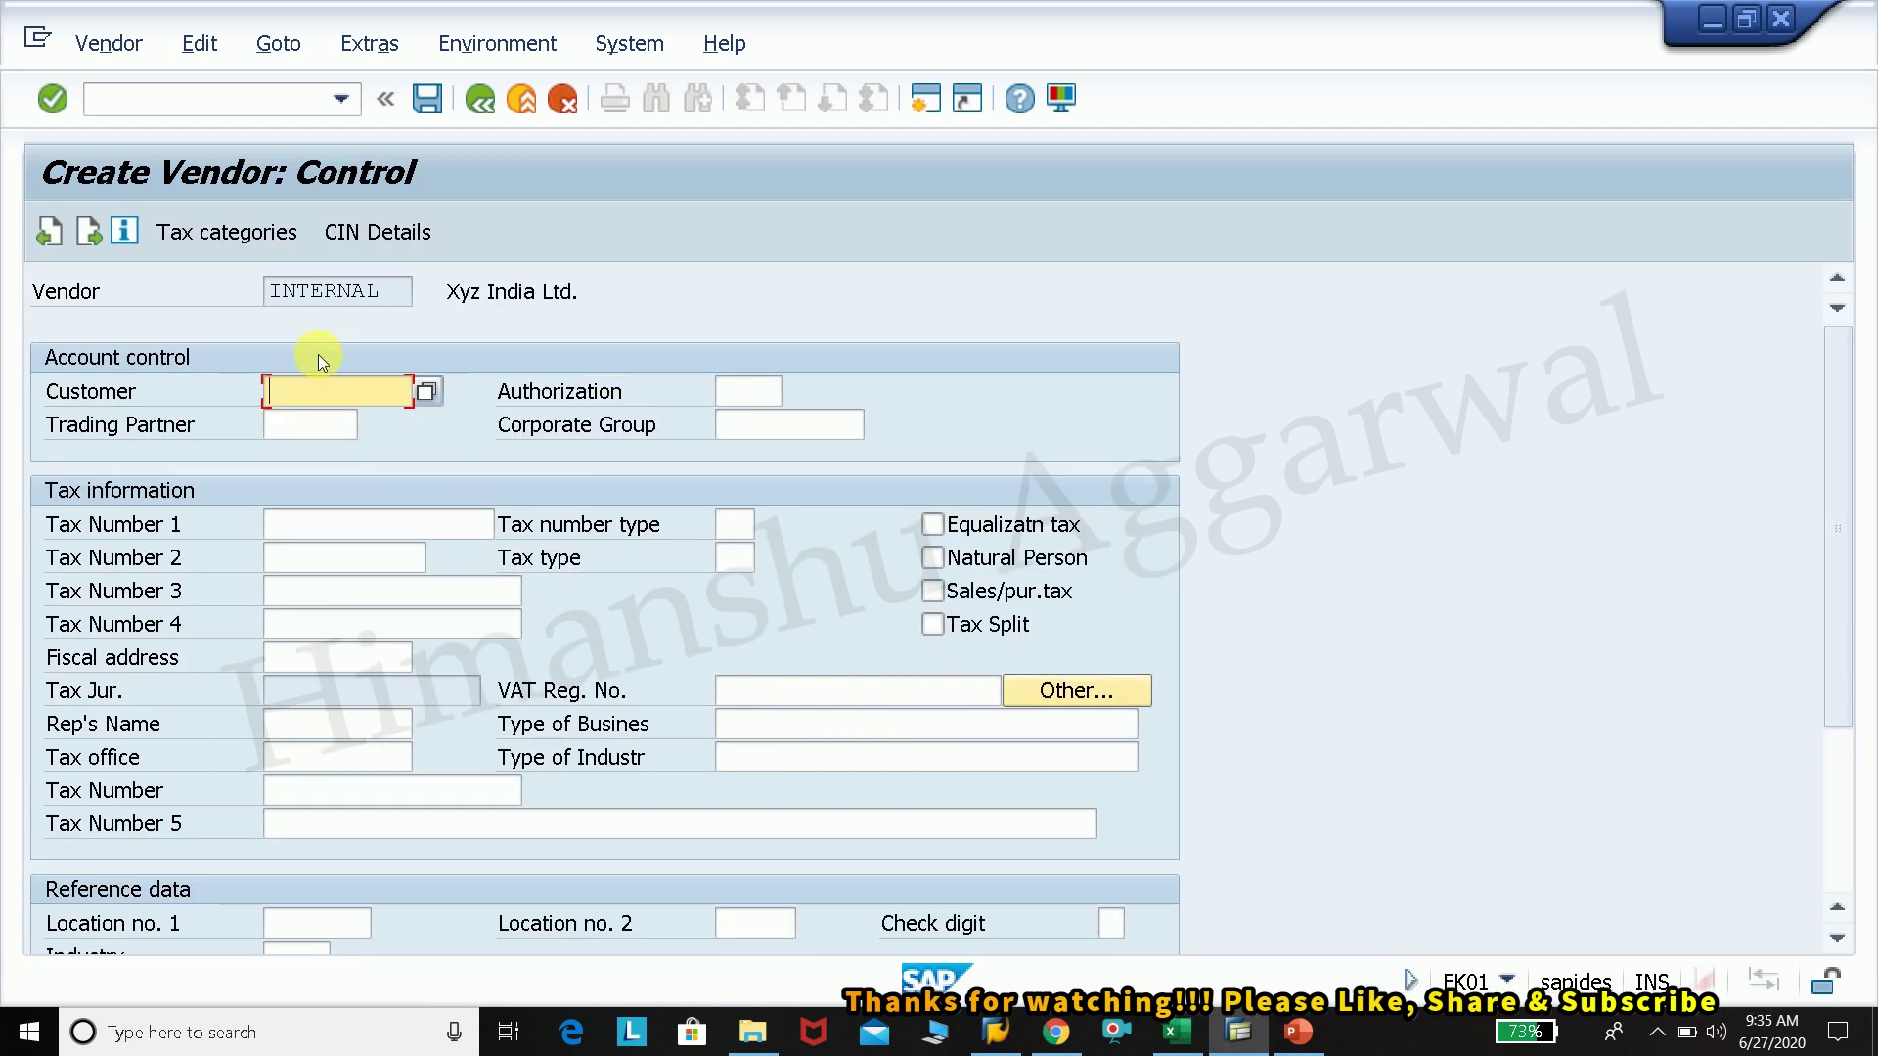
Step: Continue to the vendor's payment transactions and enter a bank detail with country IN and bank key 011121325
{"action": "key", "text": "Return"}
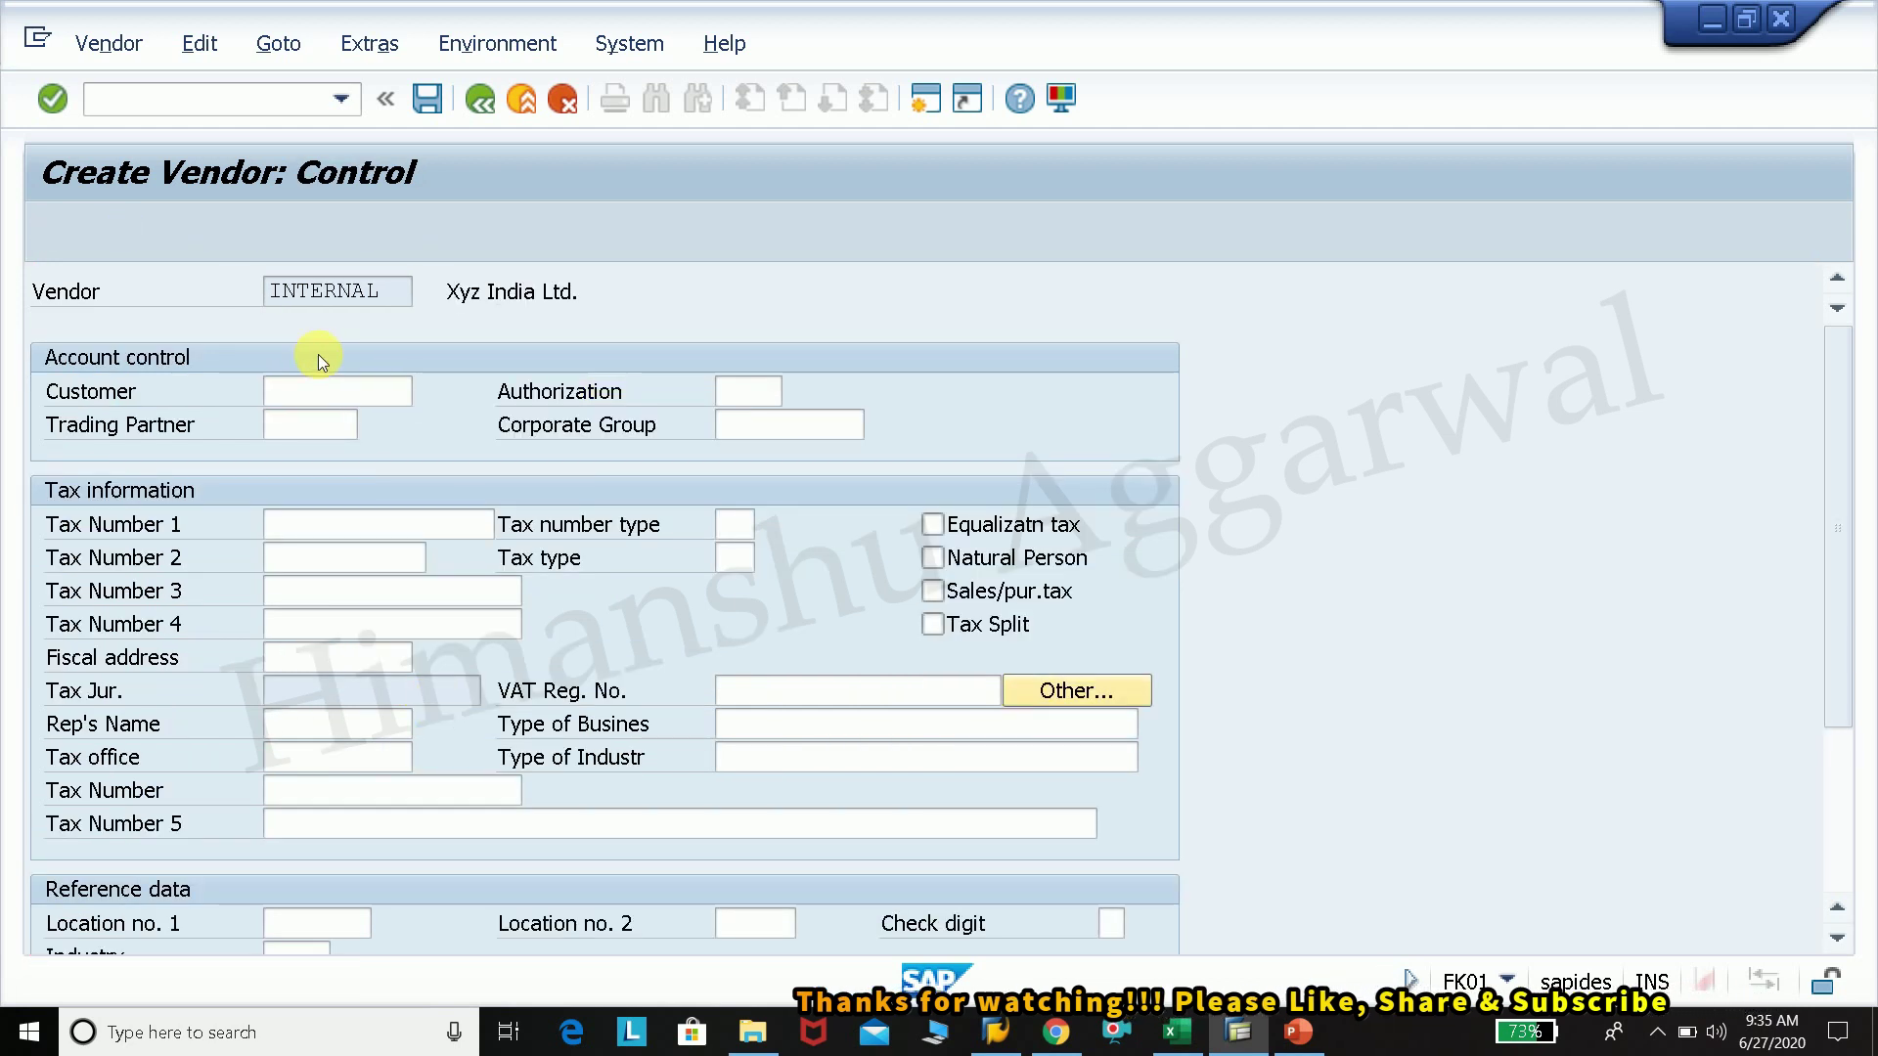
{"action": "type", "text": "in"}
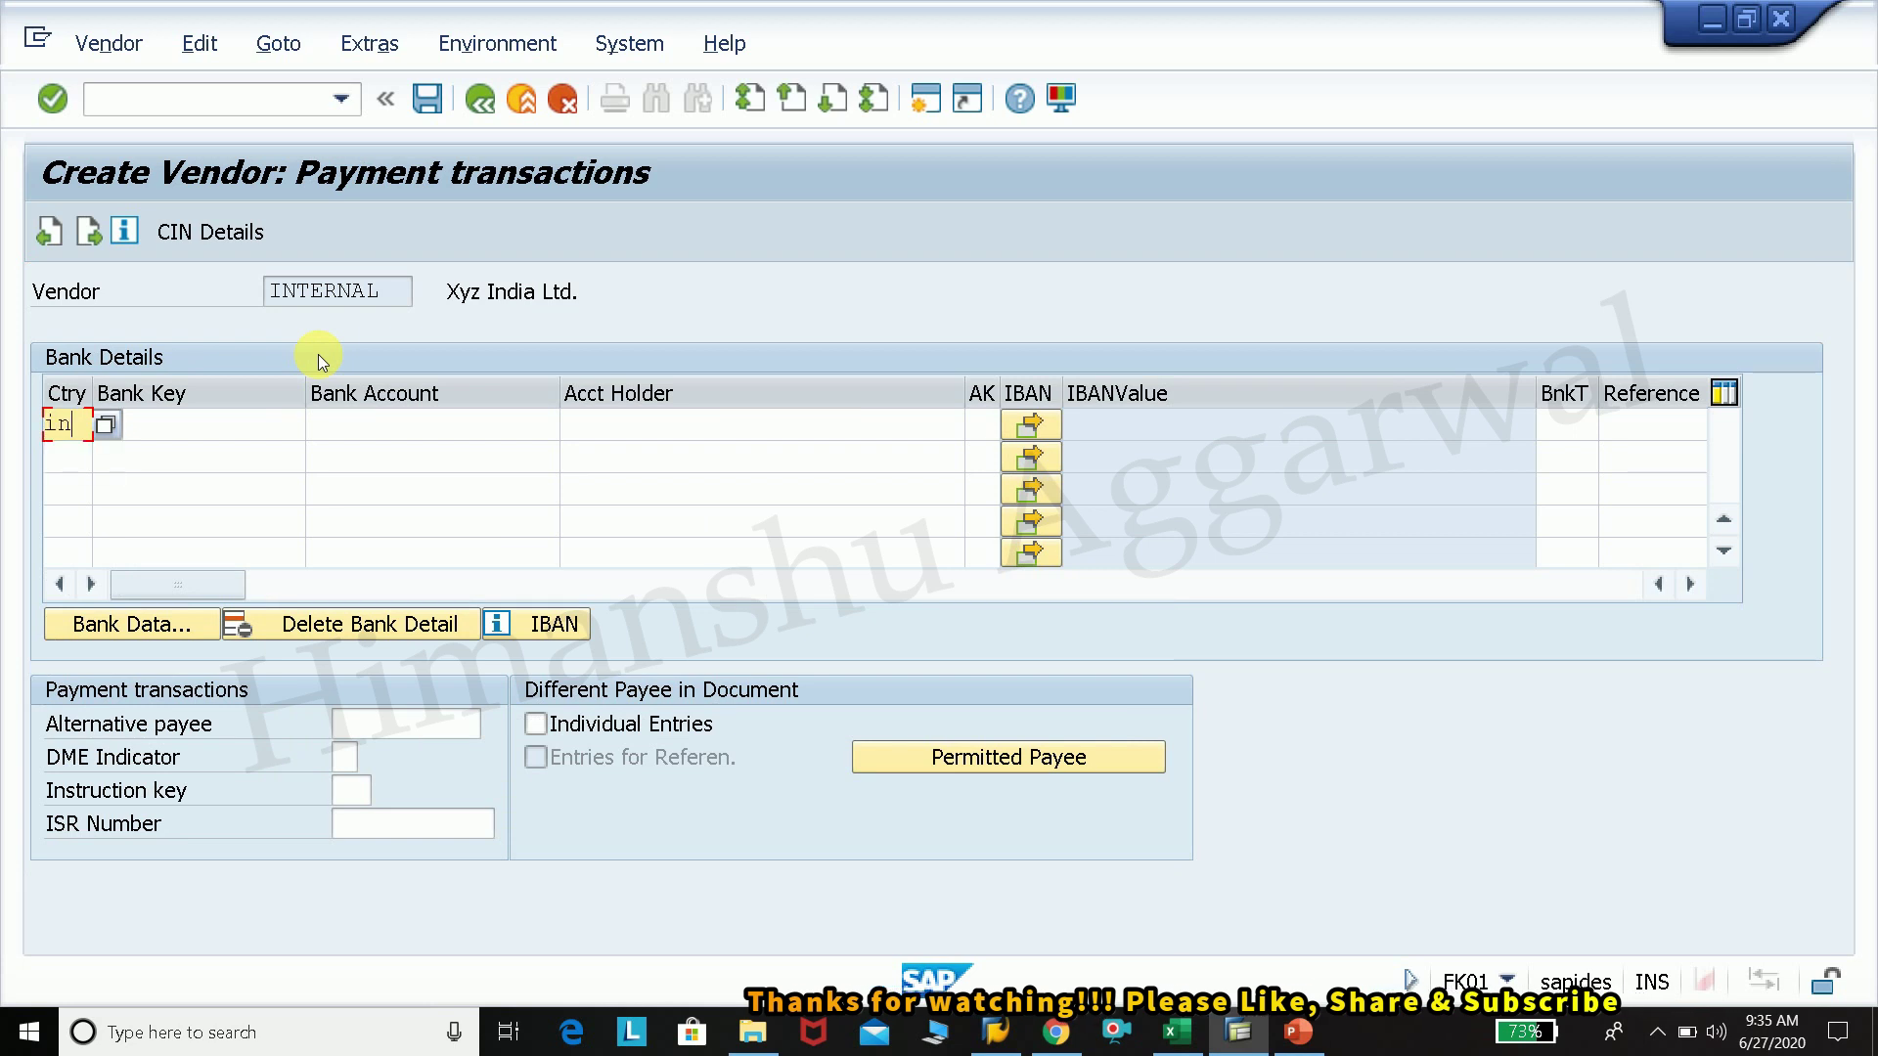
{"action": "key", "text": "Tab"}
{"action": "type", "text": "011121322"}
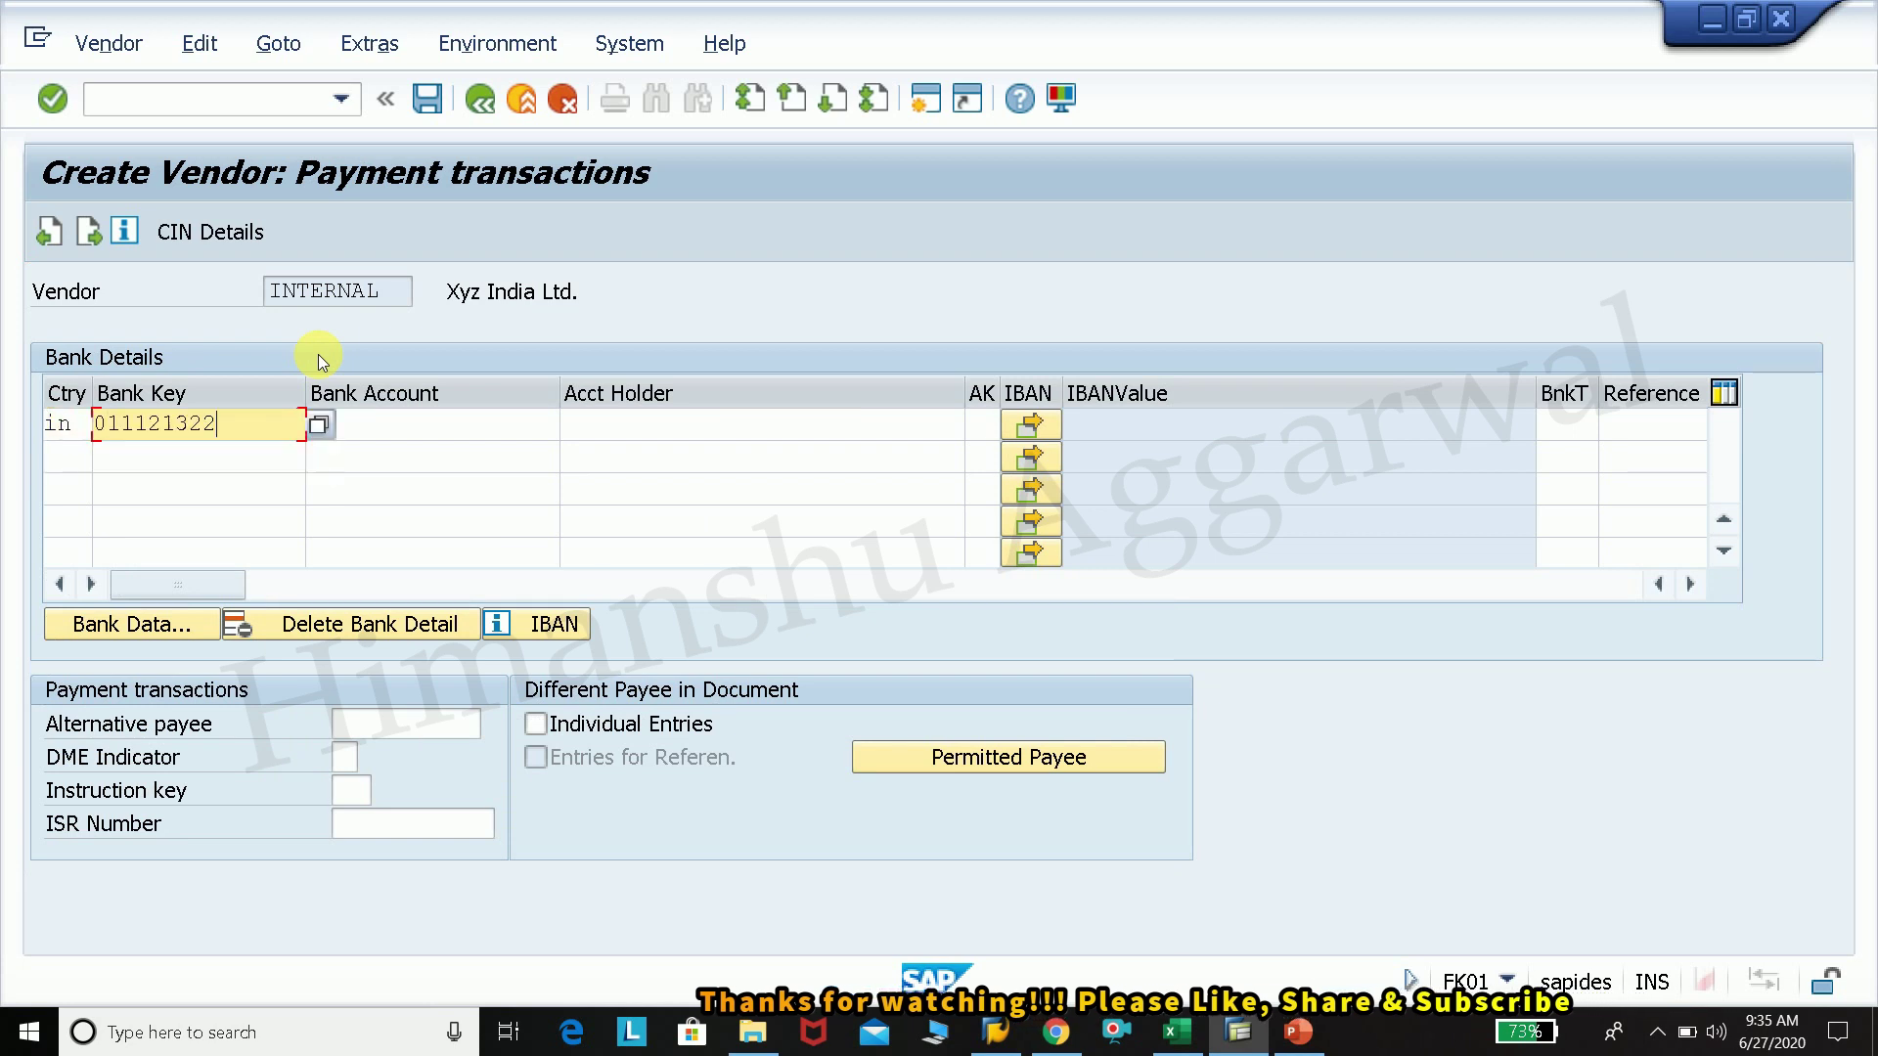
{"action": "key", "text": "BackSpace"}
{"action": "type", "text": "5"}
{"action": "key", "text": "Return"}
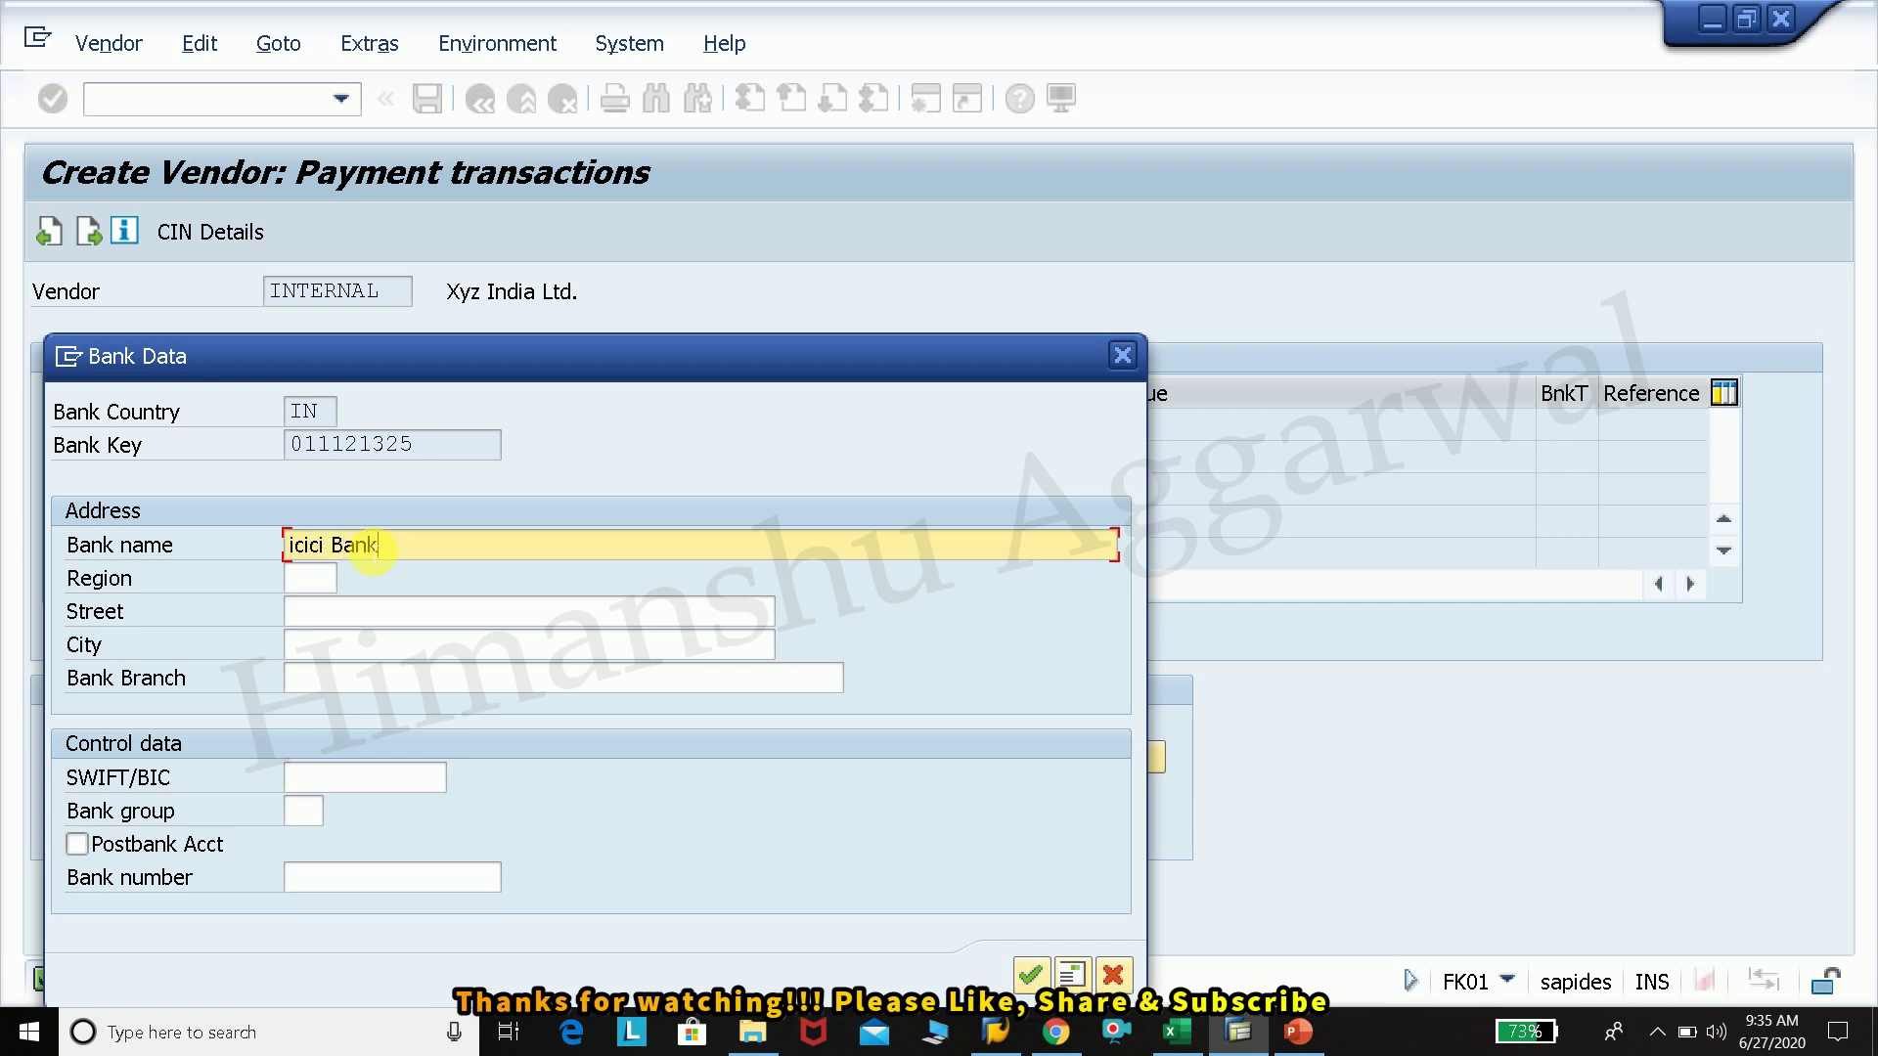
Step: Fill in the new bank's data with name "icici Bank", region 30 (Delhi) and its city, and confirm
{"action": "left_click", "coordinate": [328, 577]}
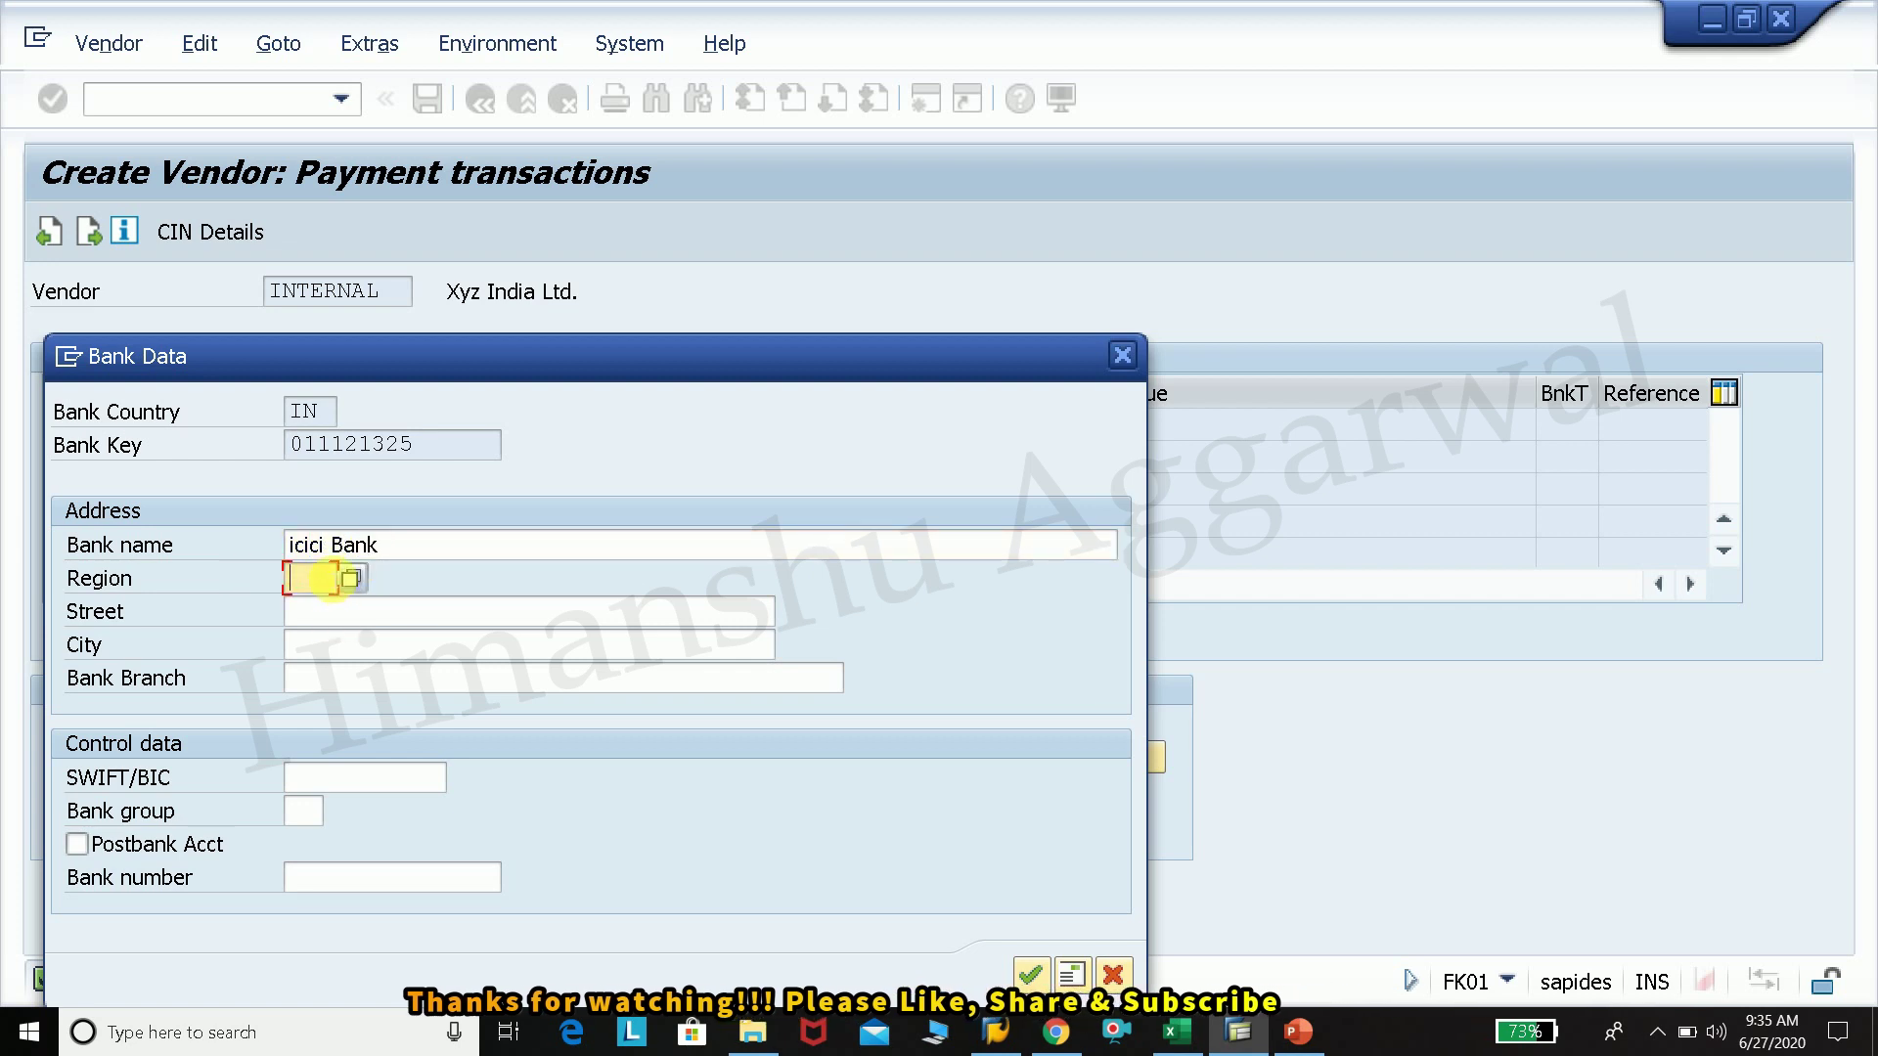
{"action": "left_click", "coordinate": [352, 580]}
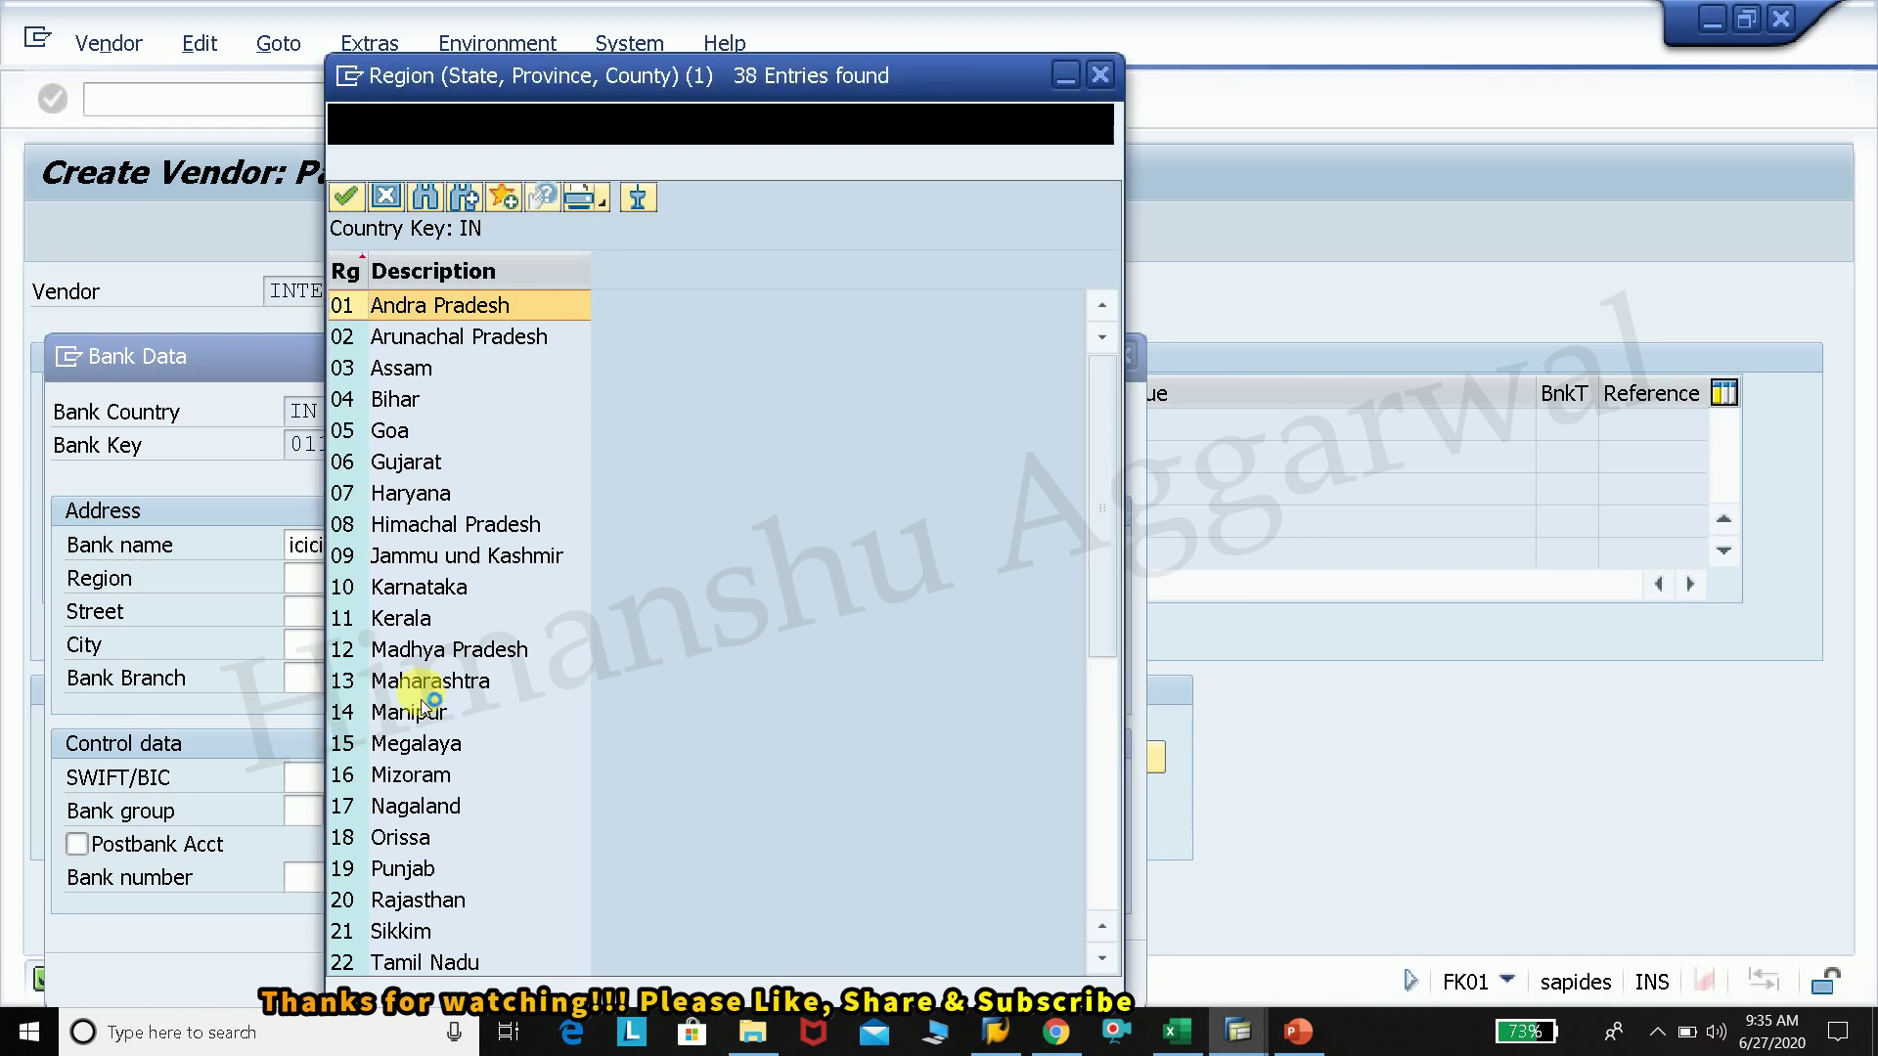
{"action": "scroll", "coordinate": [409, 860], "scroll_direction": "down", "scroll_amount": 6}
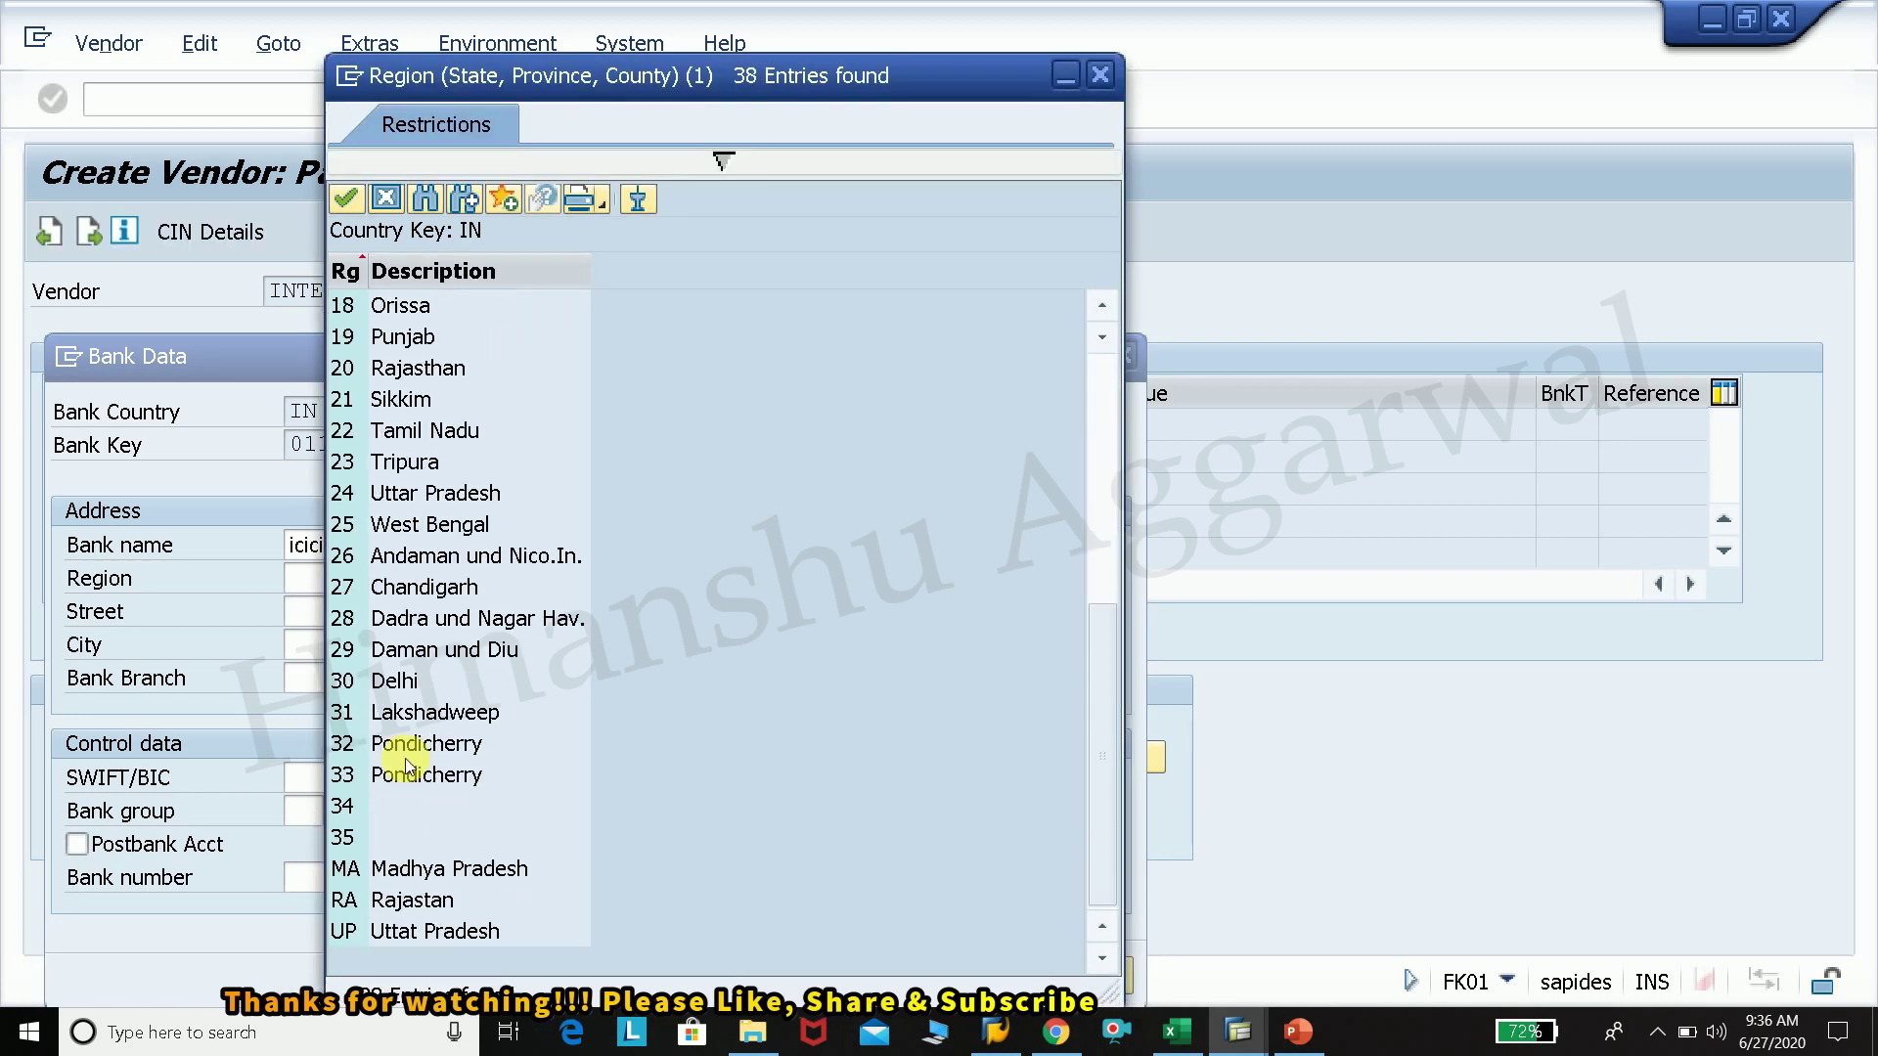
{"action": "double_click", "coordinate": [394, 681]}
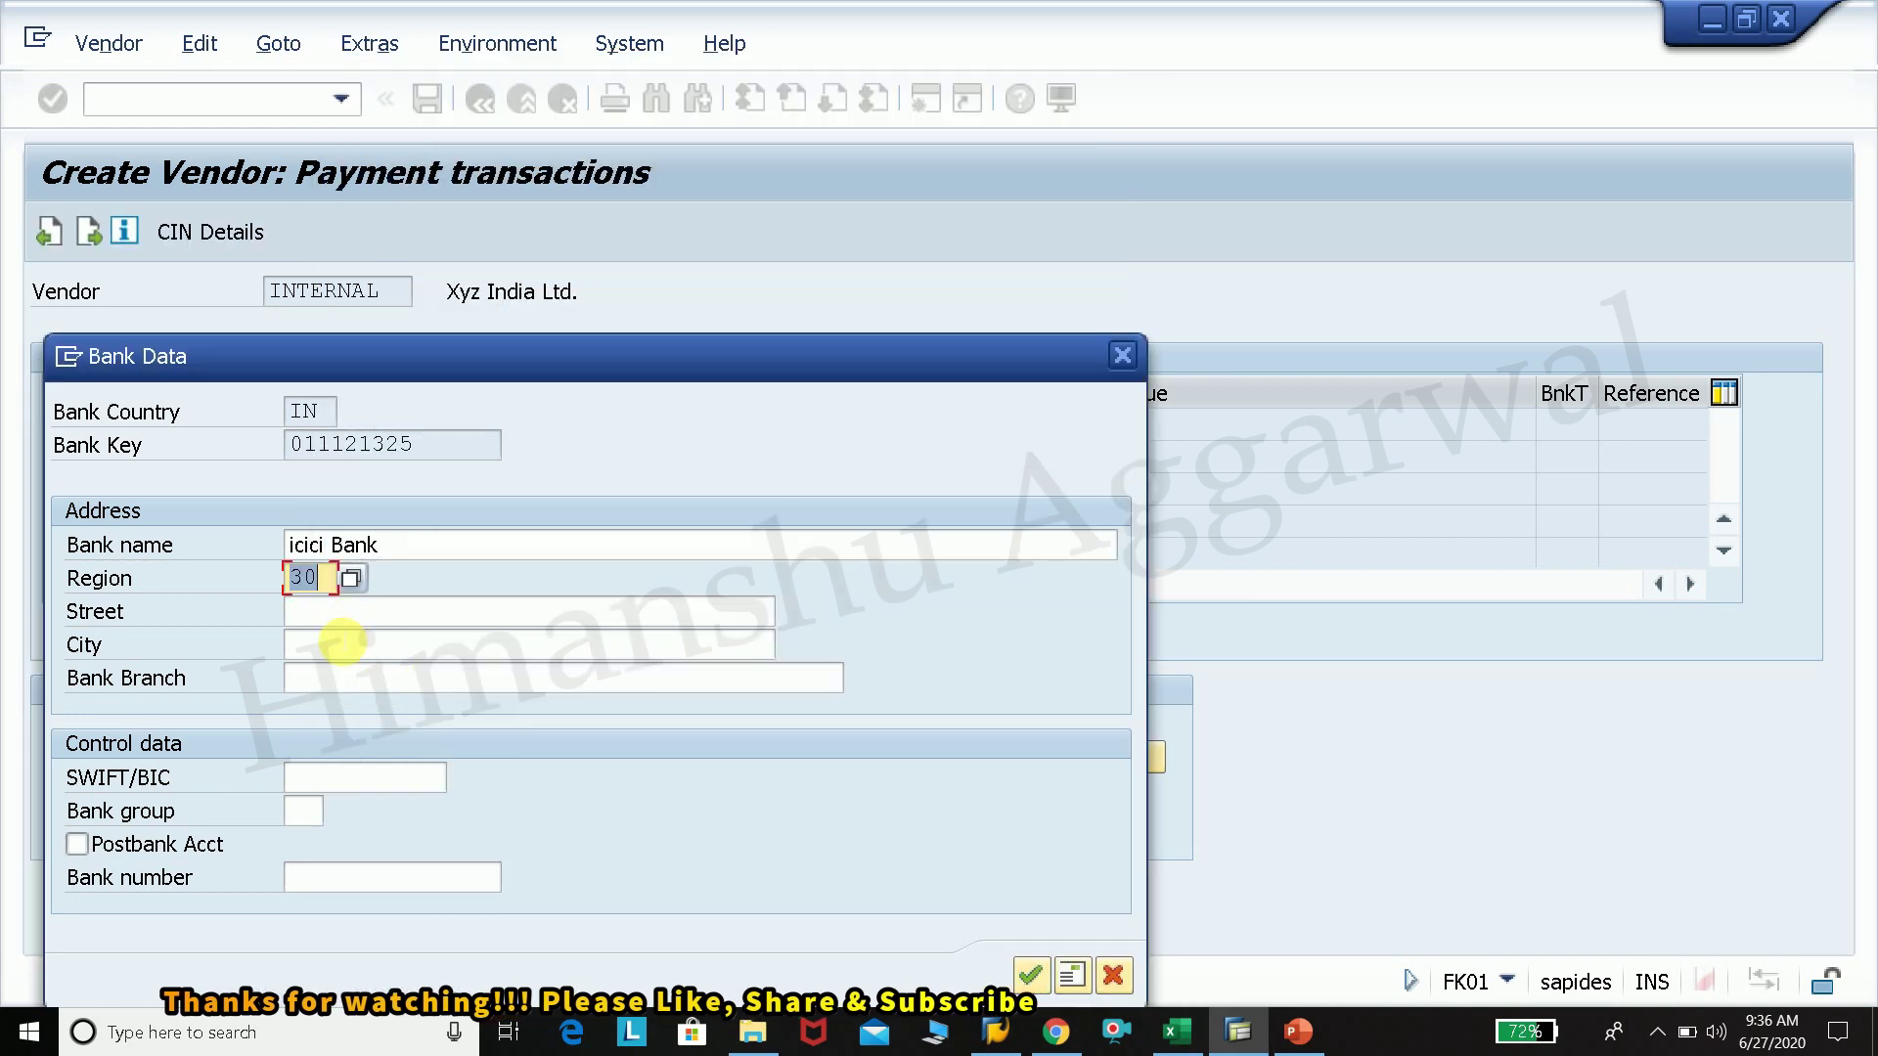
{"action": "left_click", "coordinate": [340, 647]}
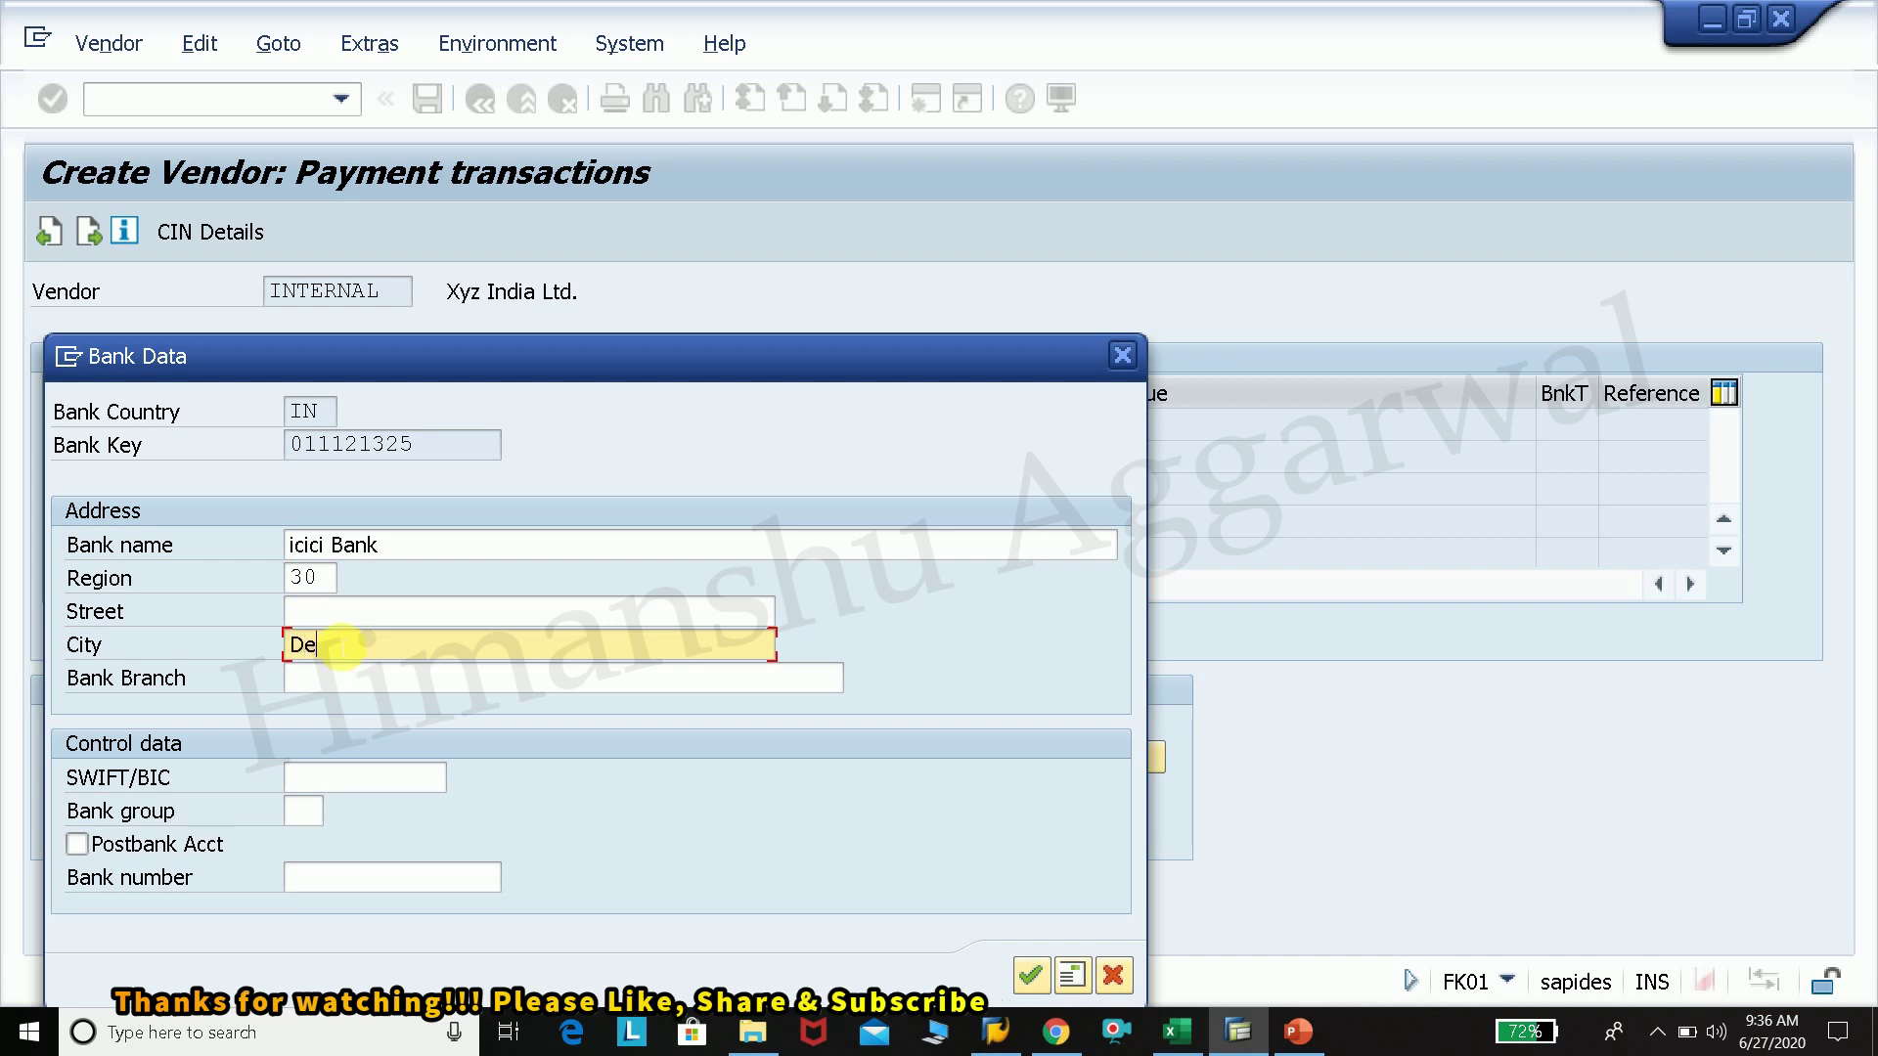
{"action": "key", "text": "Return"}
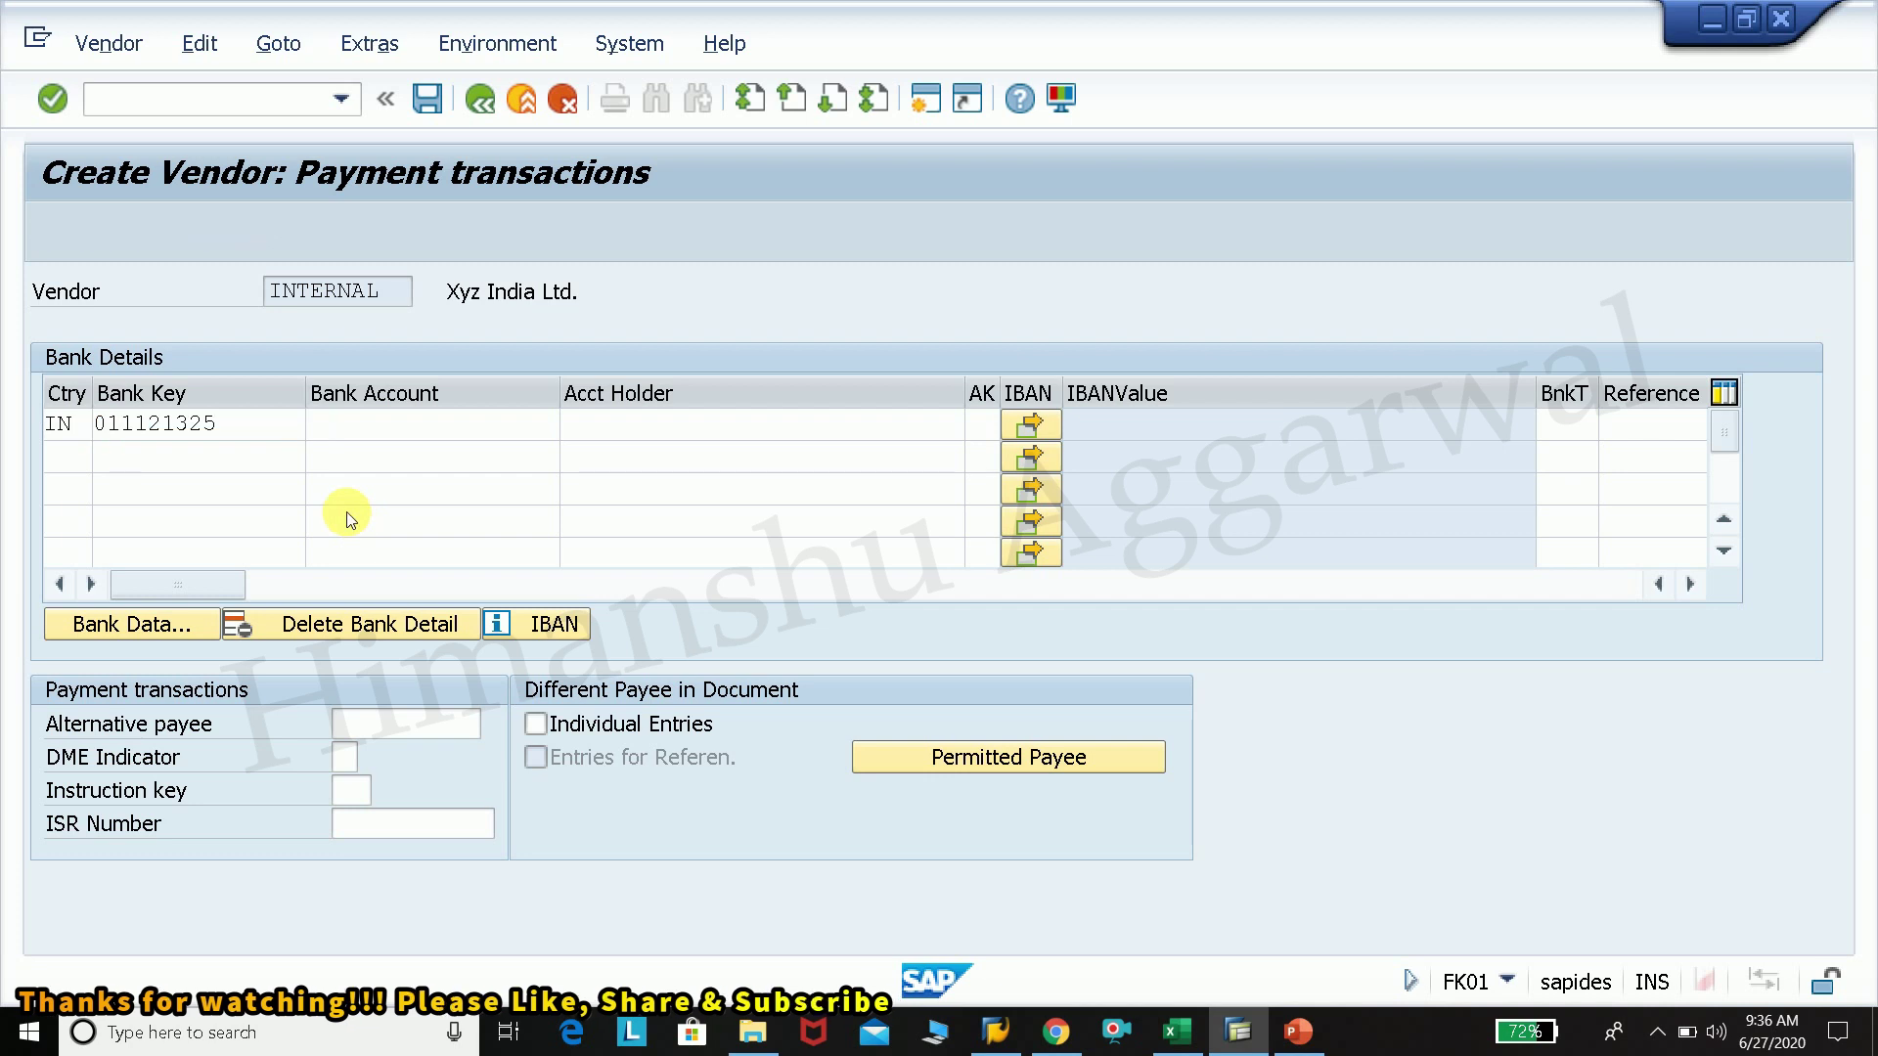
Step: Continue to the vendor's accounting information and set the reconciliation account to 300001 (Sundry Creditor Accounts)
{"action": "key", "text": "Return"}
{"action": "key", "text": "Return"}
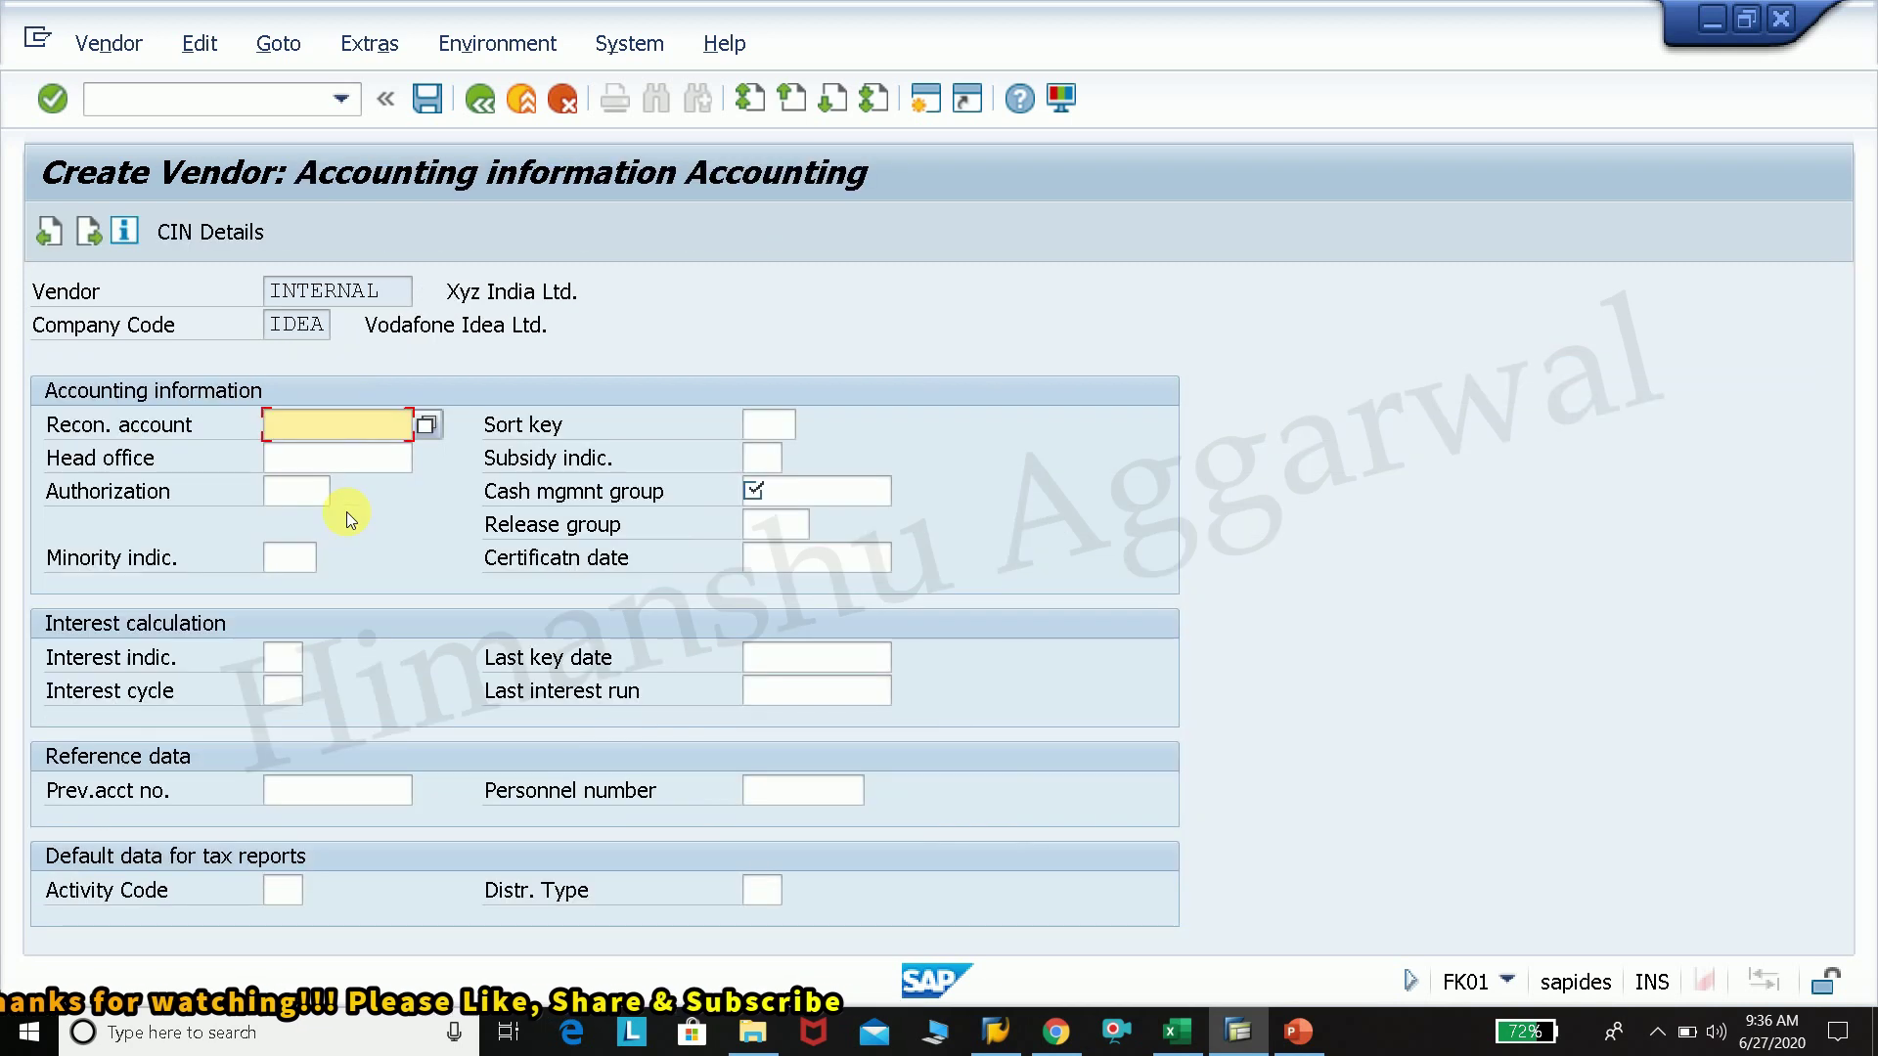
{"action": "left_click", "coordinate": [426, 425]}
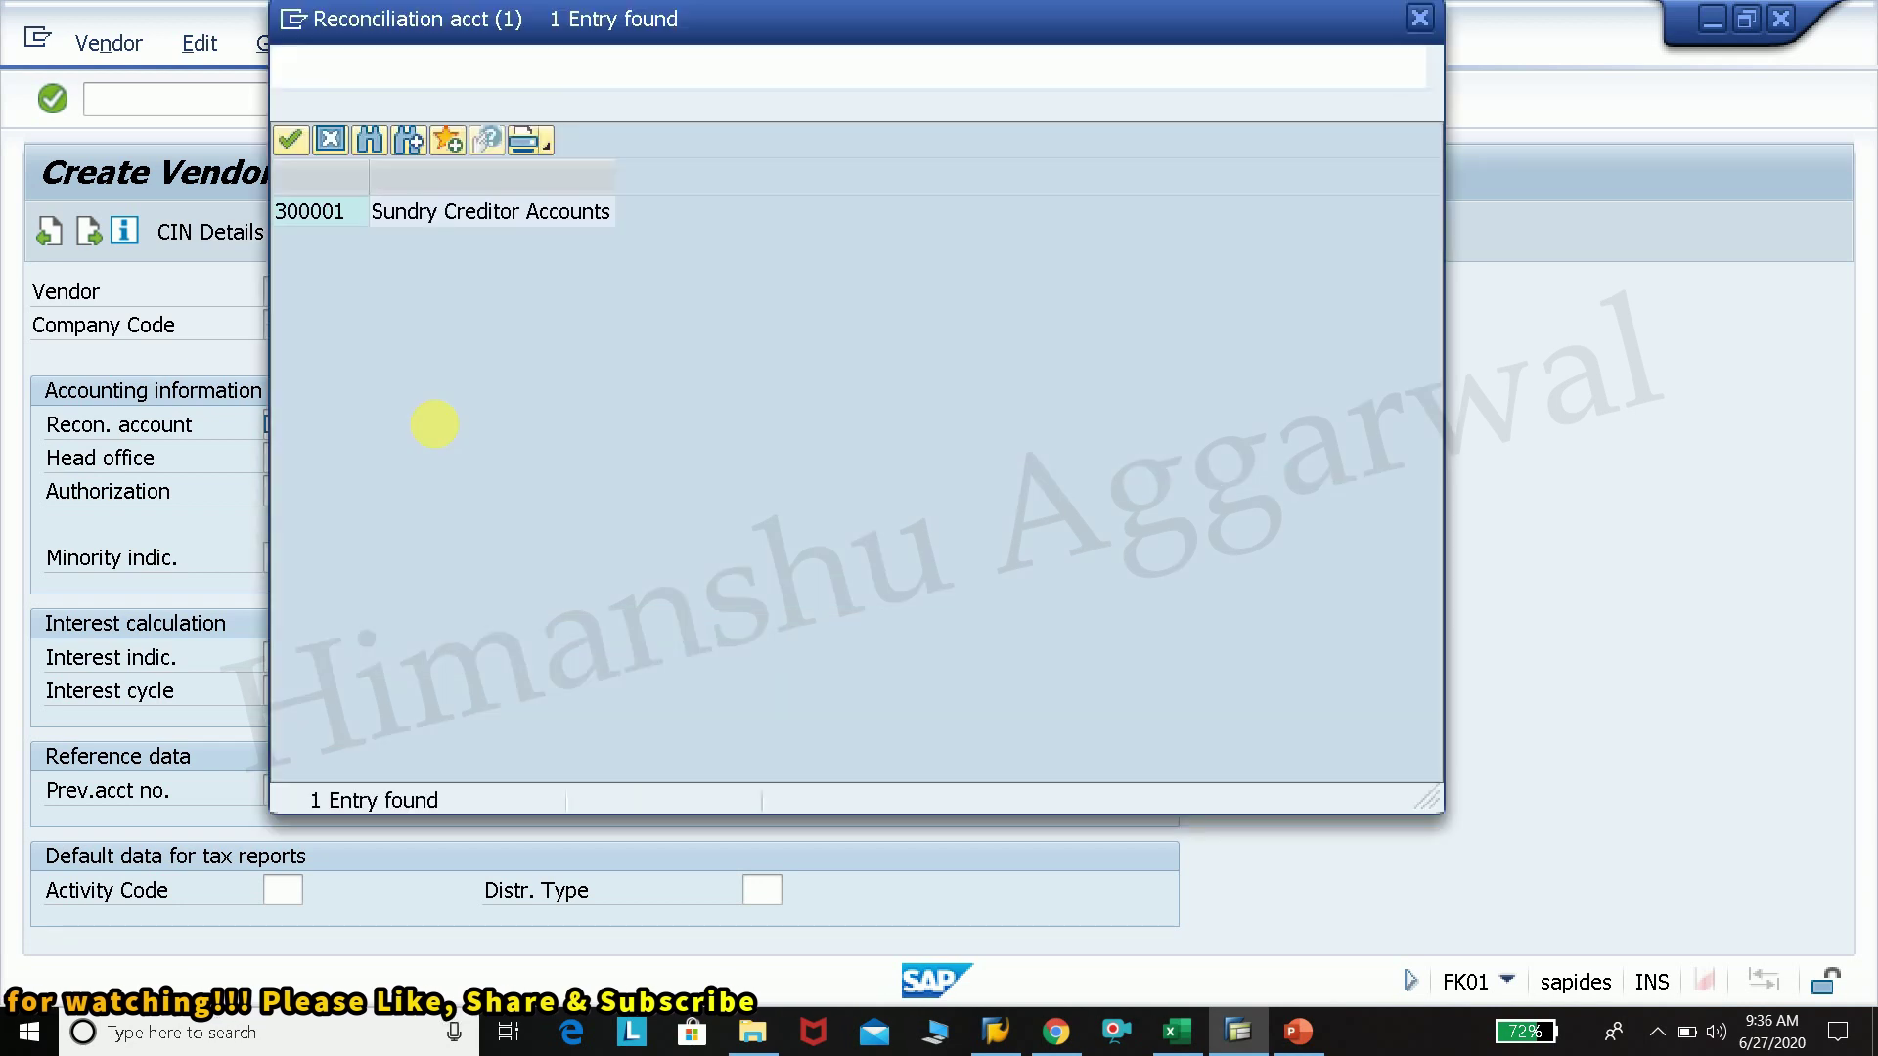
{"action": "left_click", "coordinate": [405, 221]}
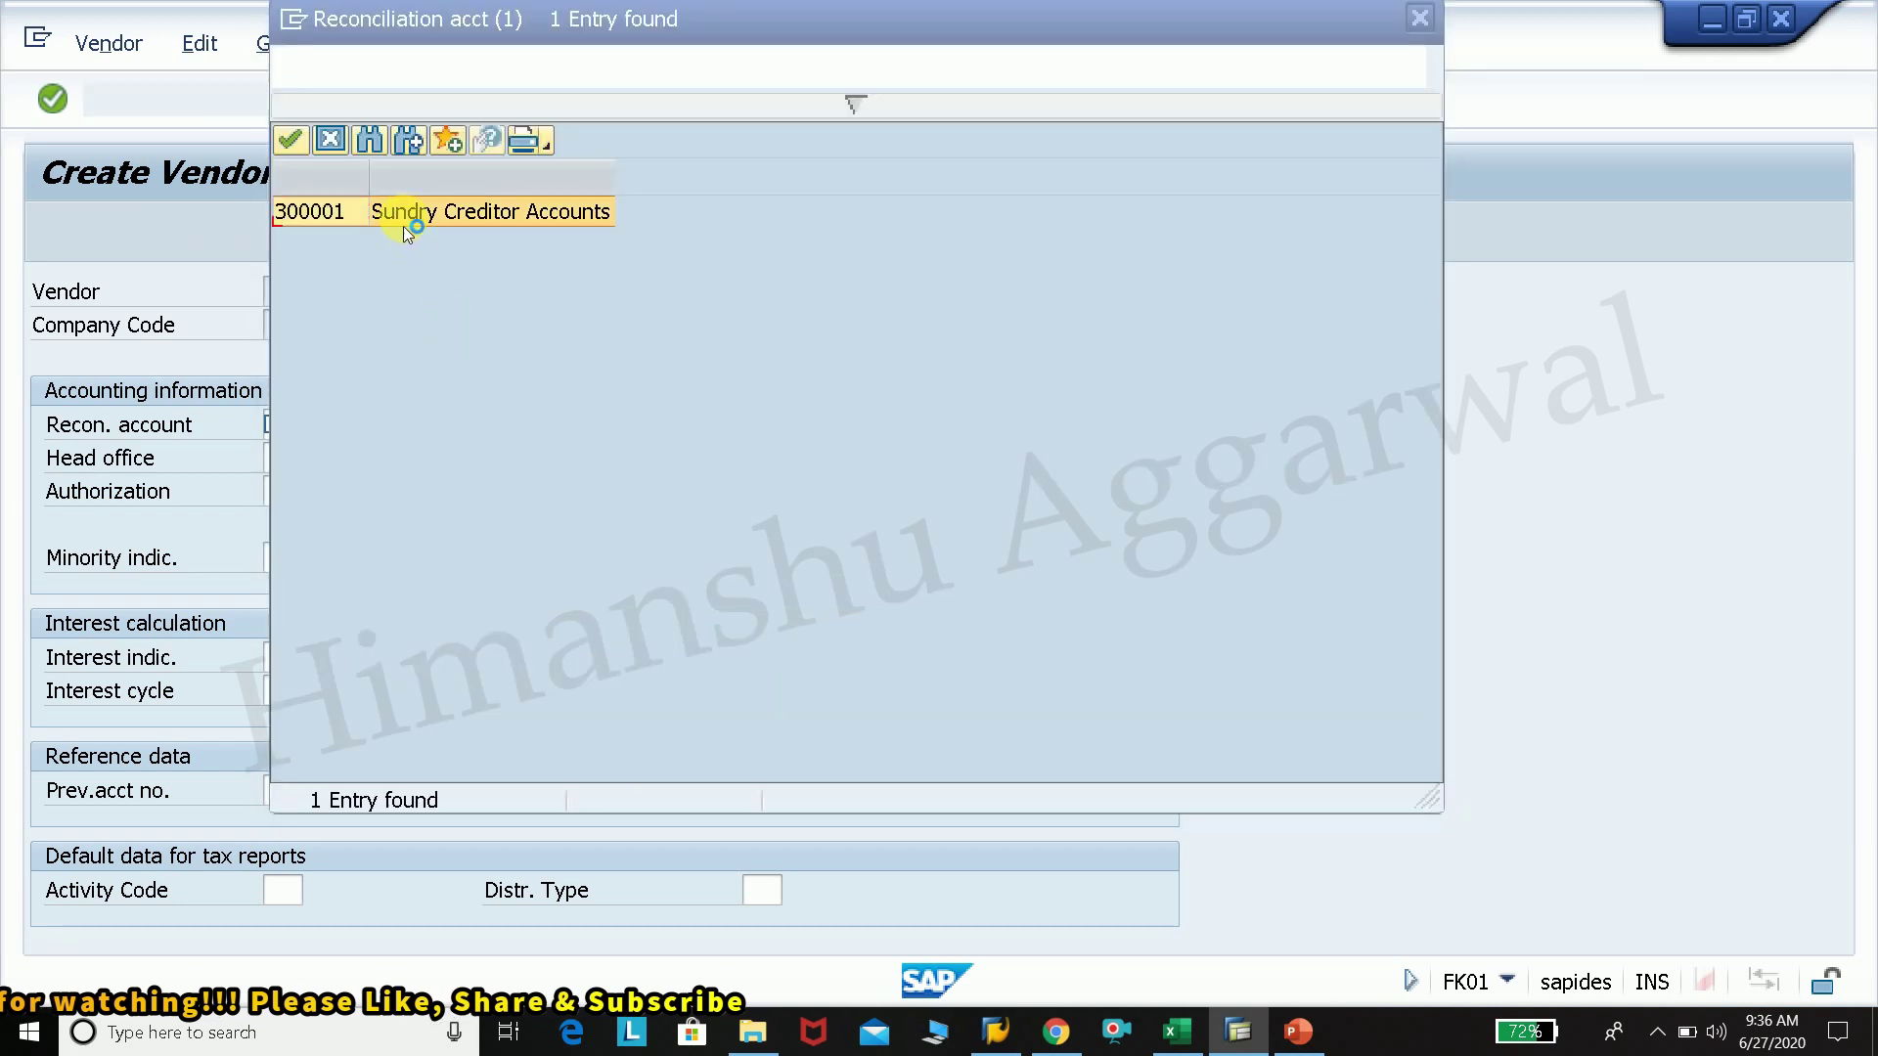
{"action": "double_click", "coordinate": [402, 215]}
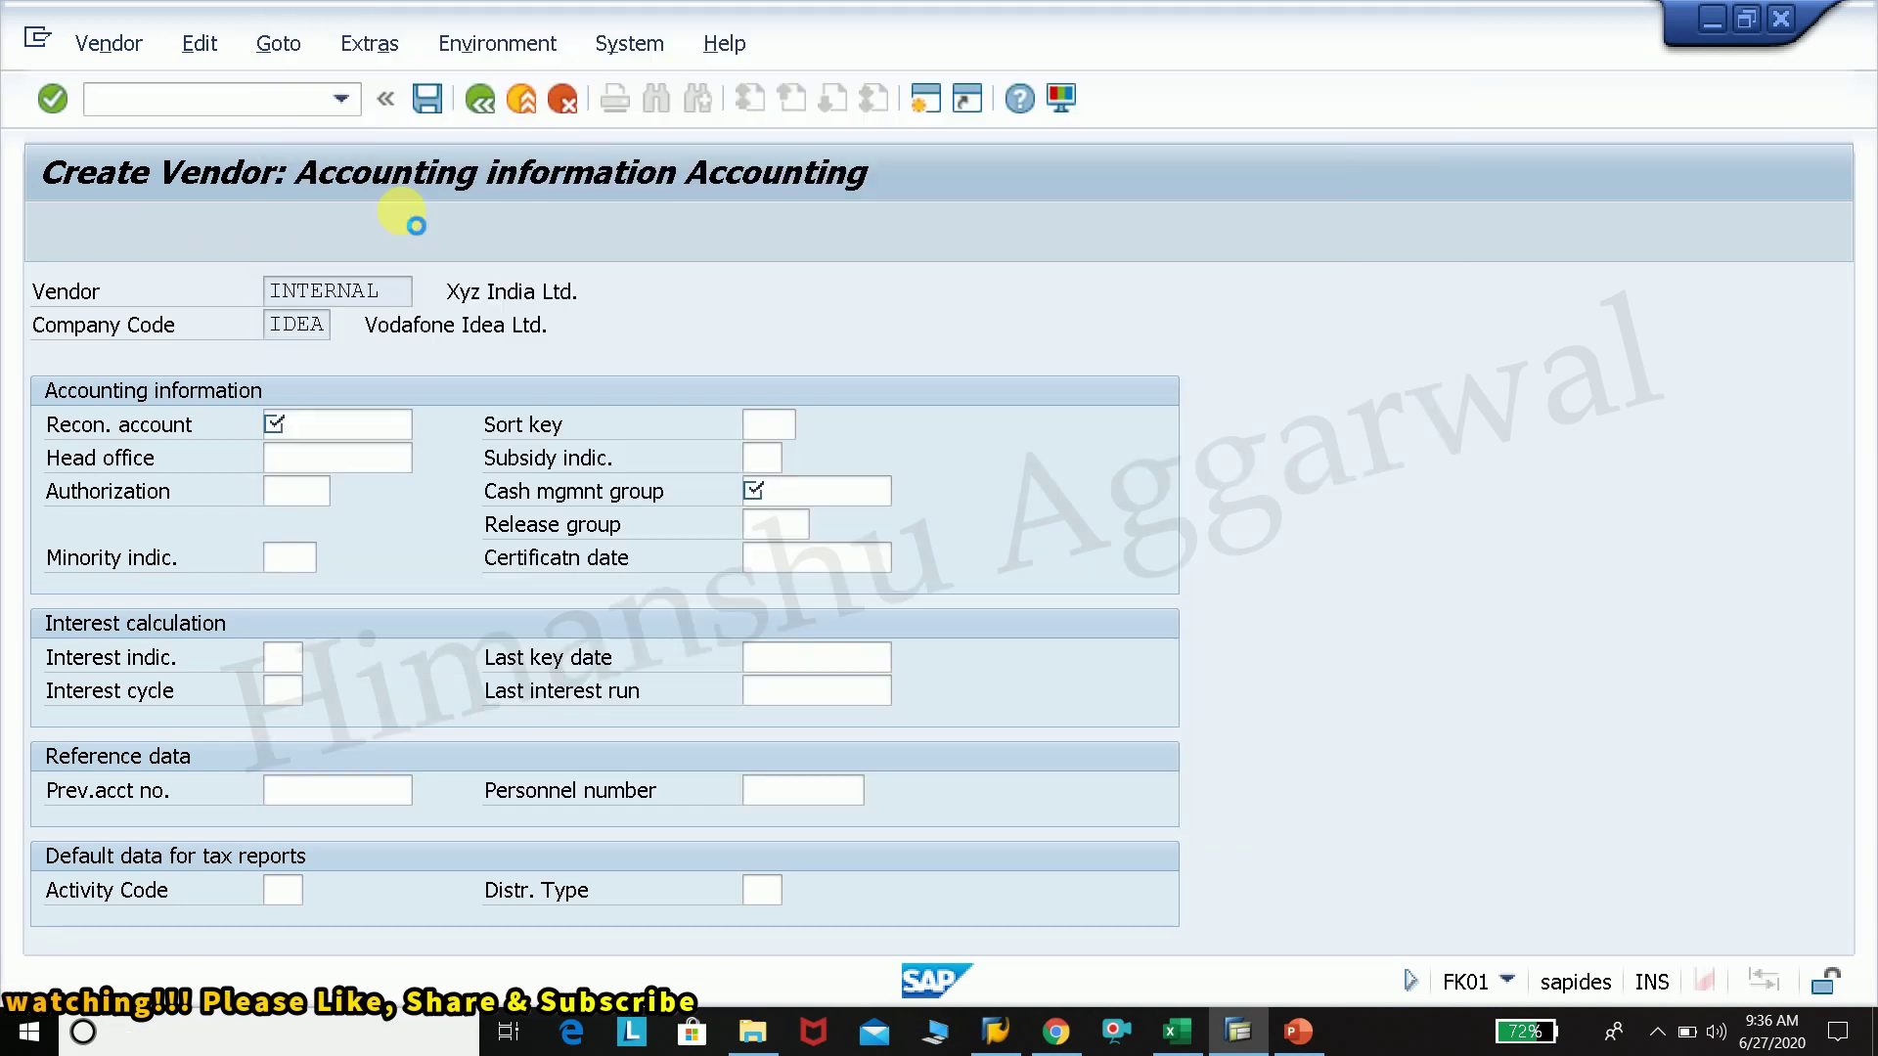
Step: Set the cash management group to A1 (domestic payments) and continue through to the withholding tax data
{"action": "left_click", "coordinate": [815, 494]}
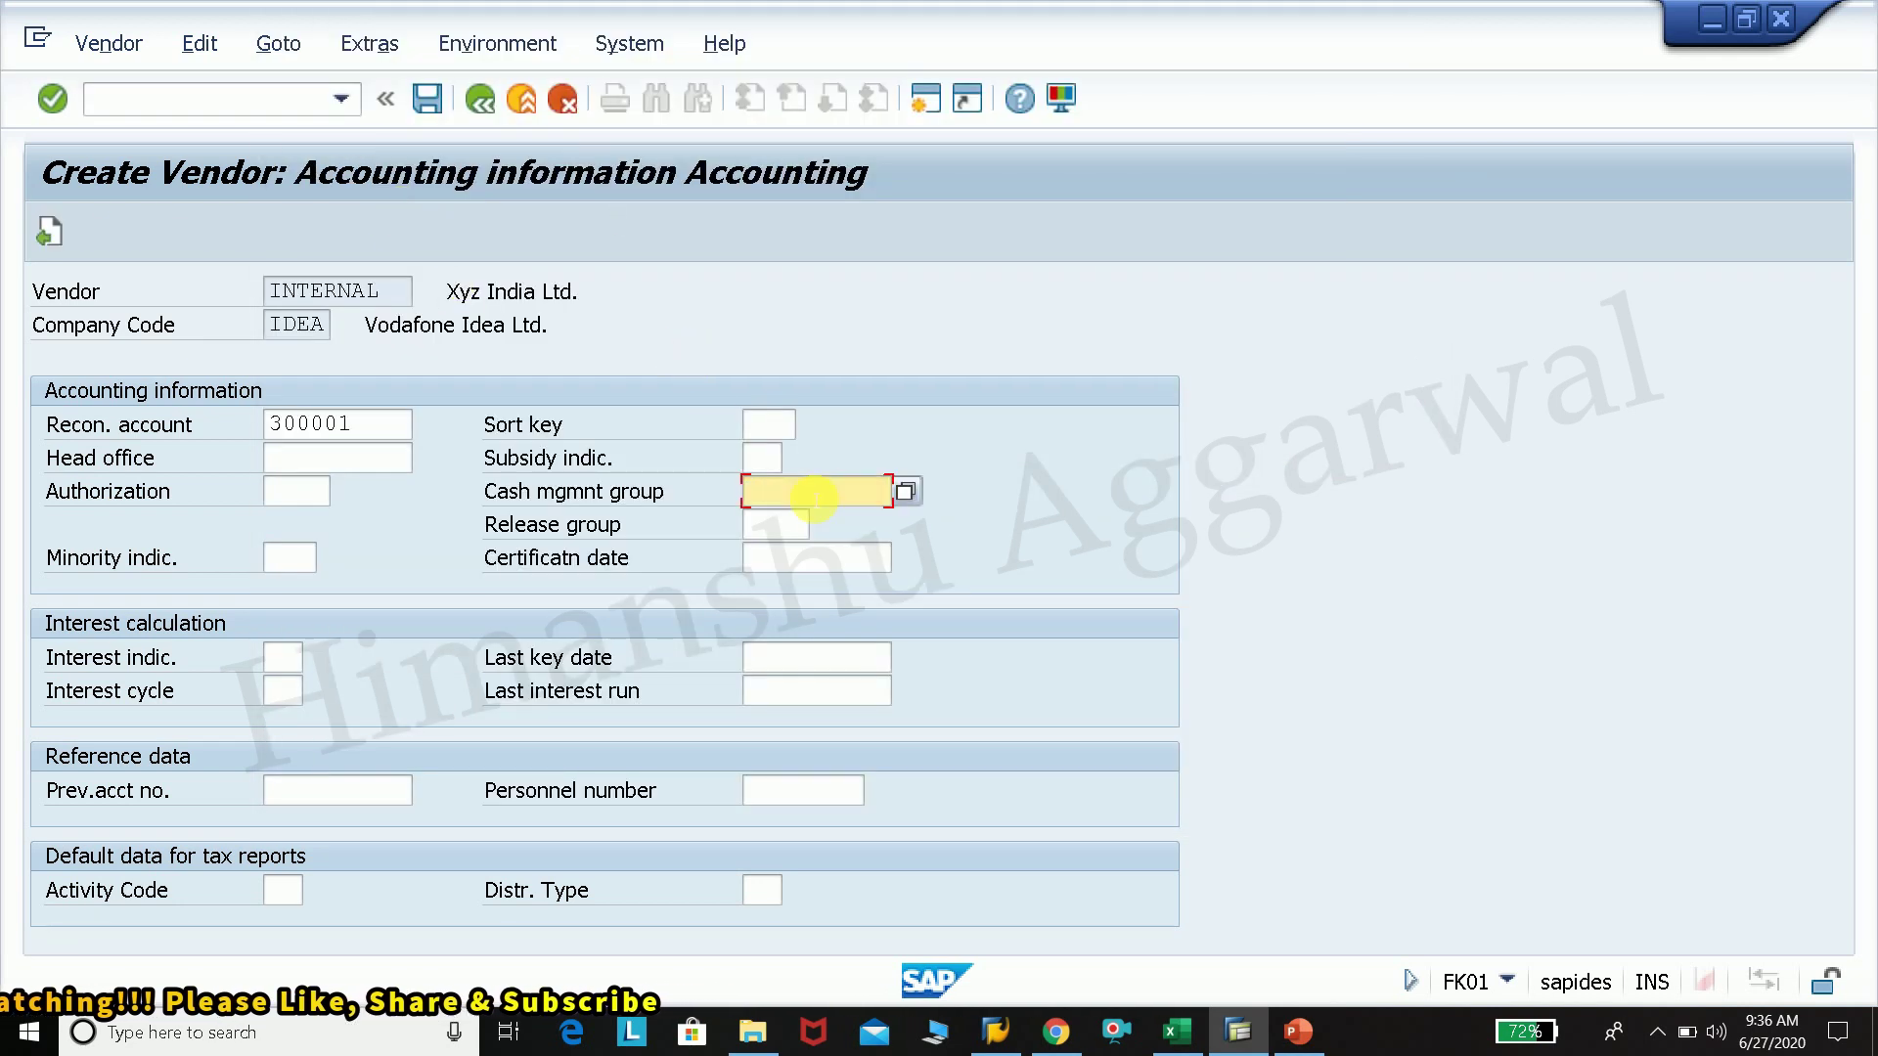
{"action": "left_click", "coordinate": [907, 492]}
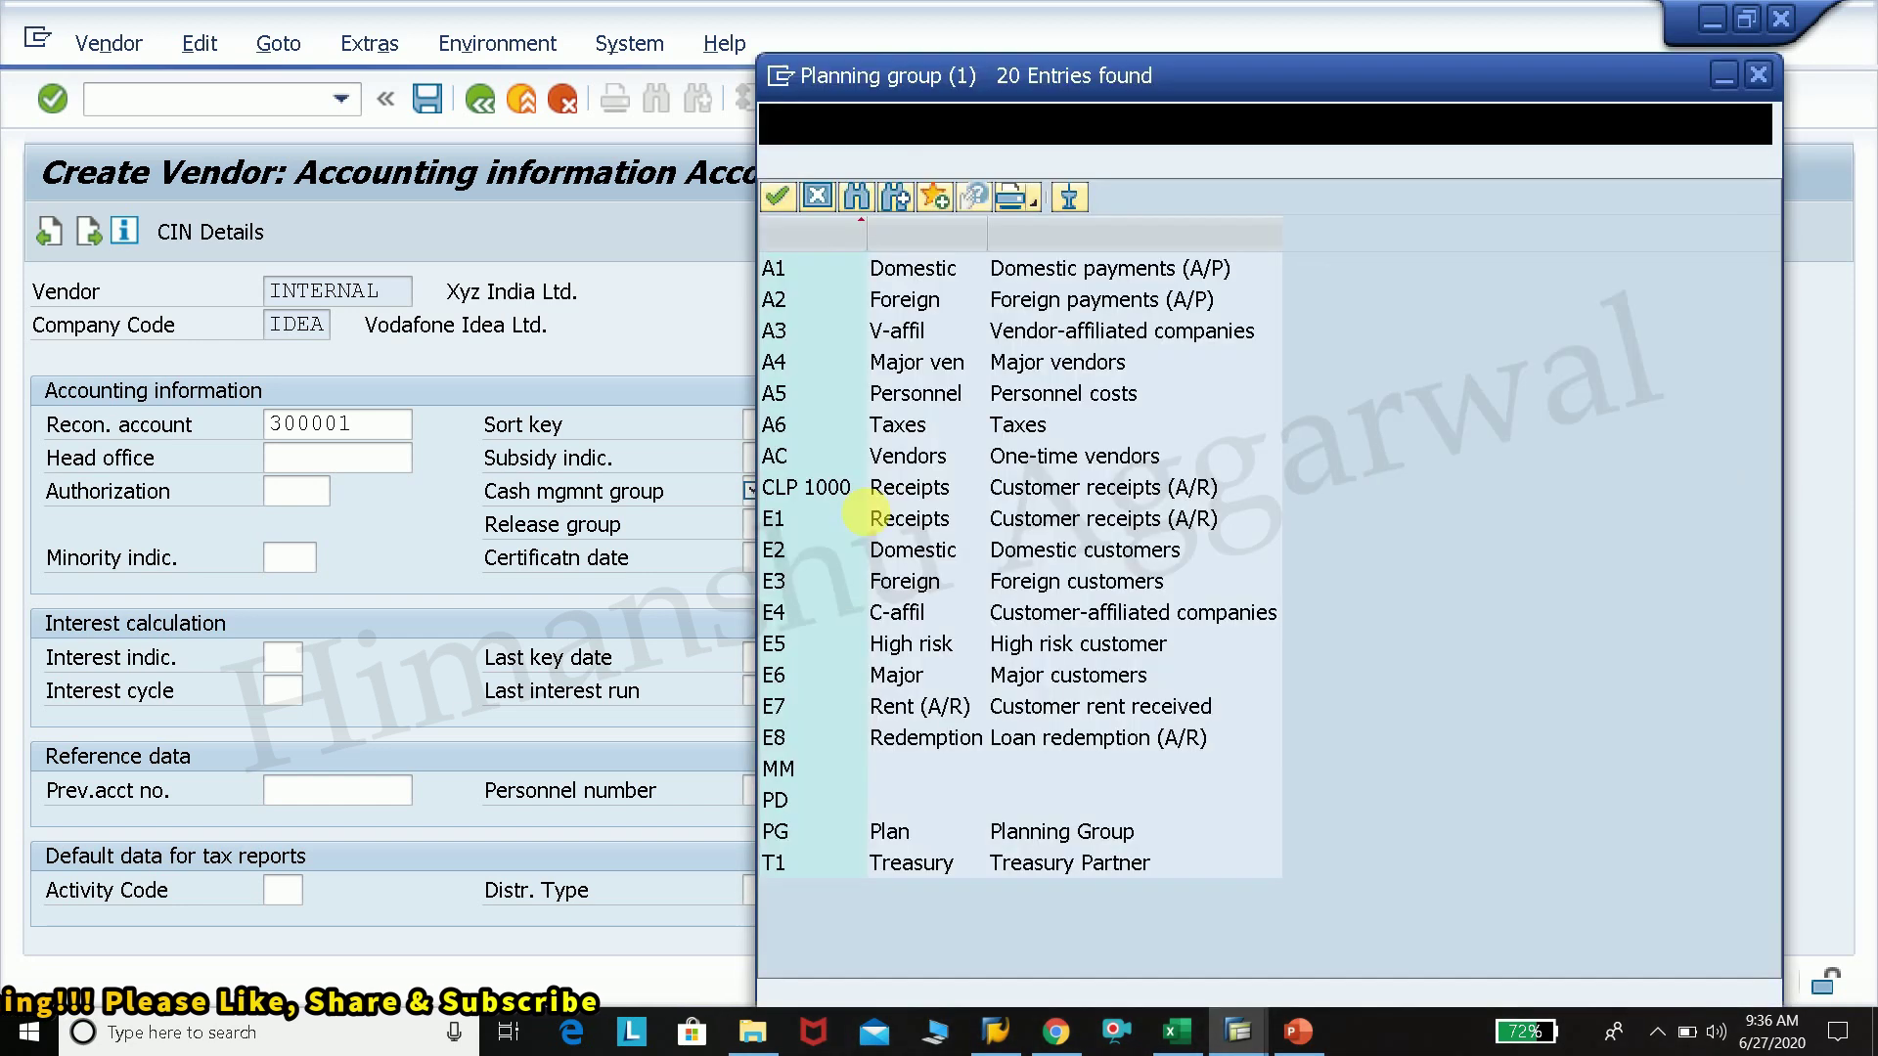
{"action": "left_click", "coordinate": [894, 273]}
{"action": "double_click", "coordinate": [895, 273]}
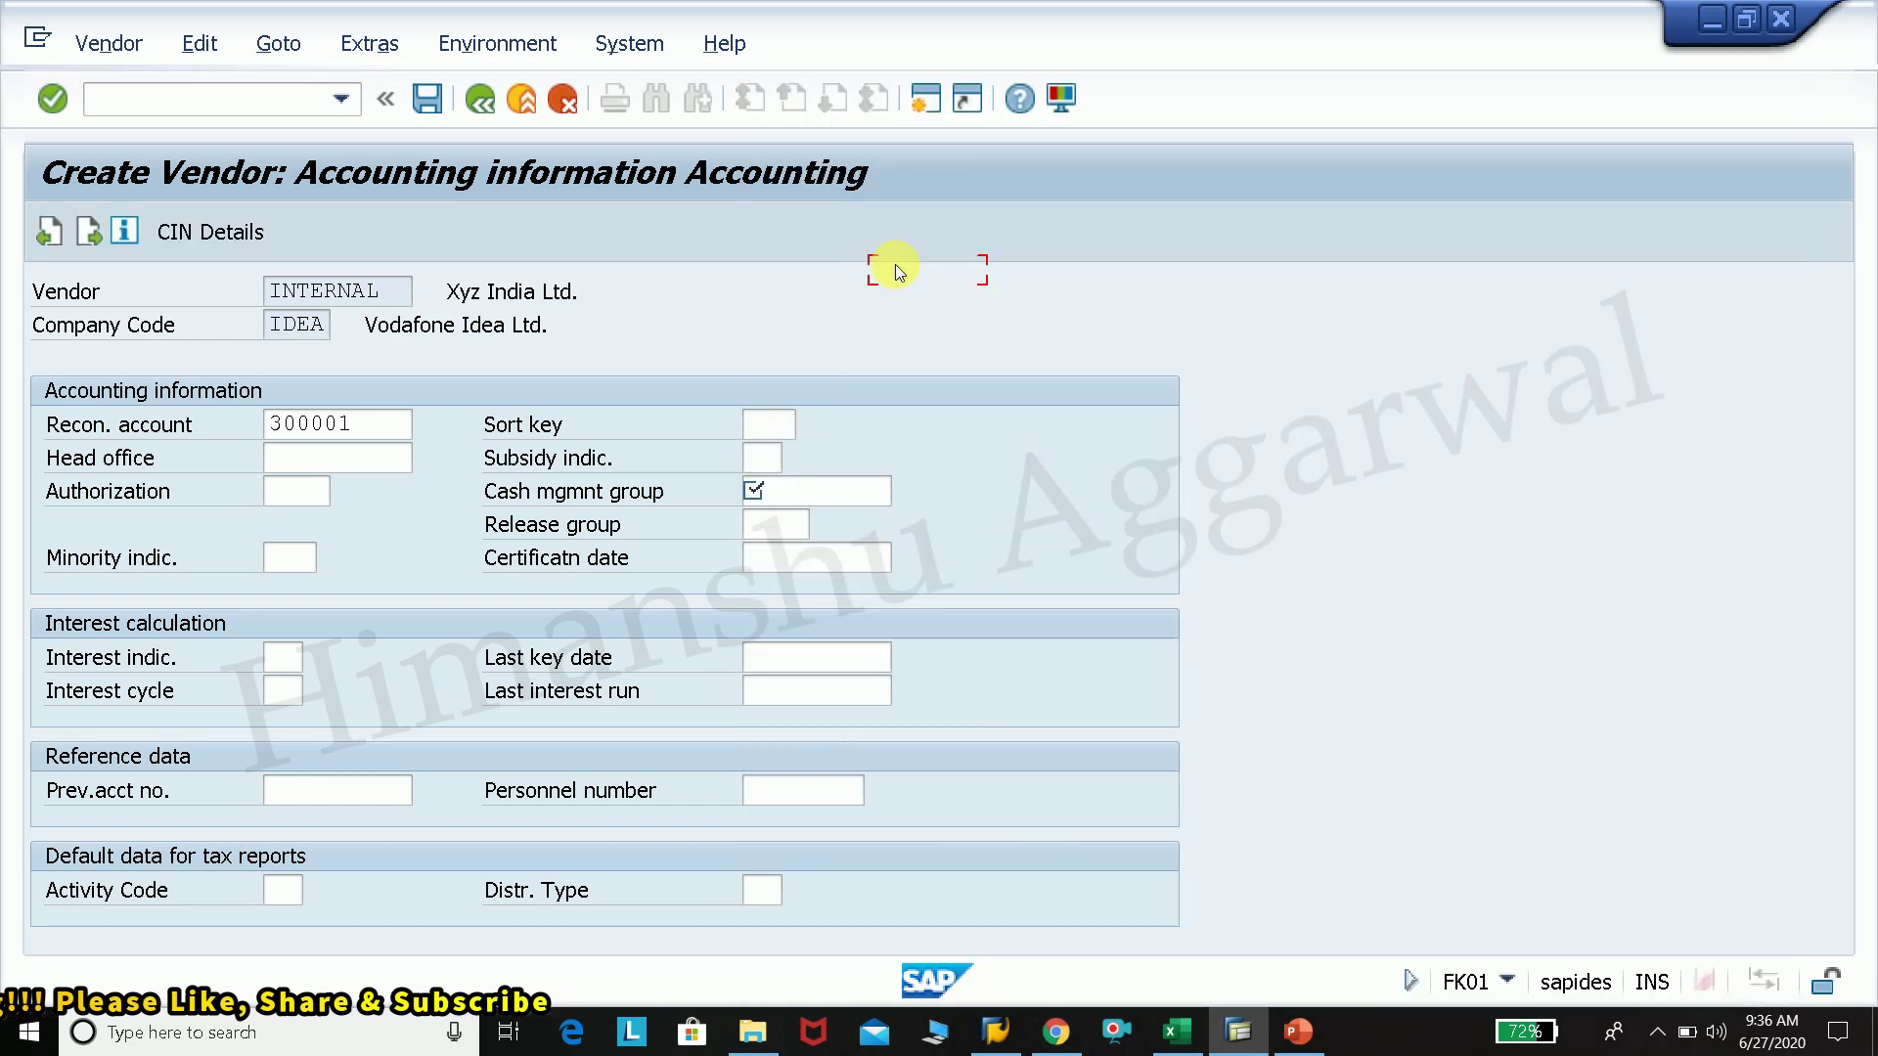
{"action": "key", "text": "Return"}
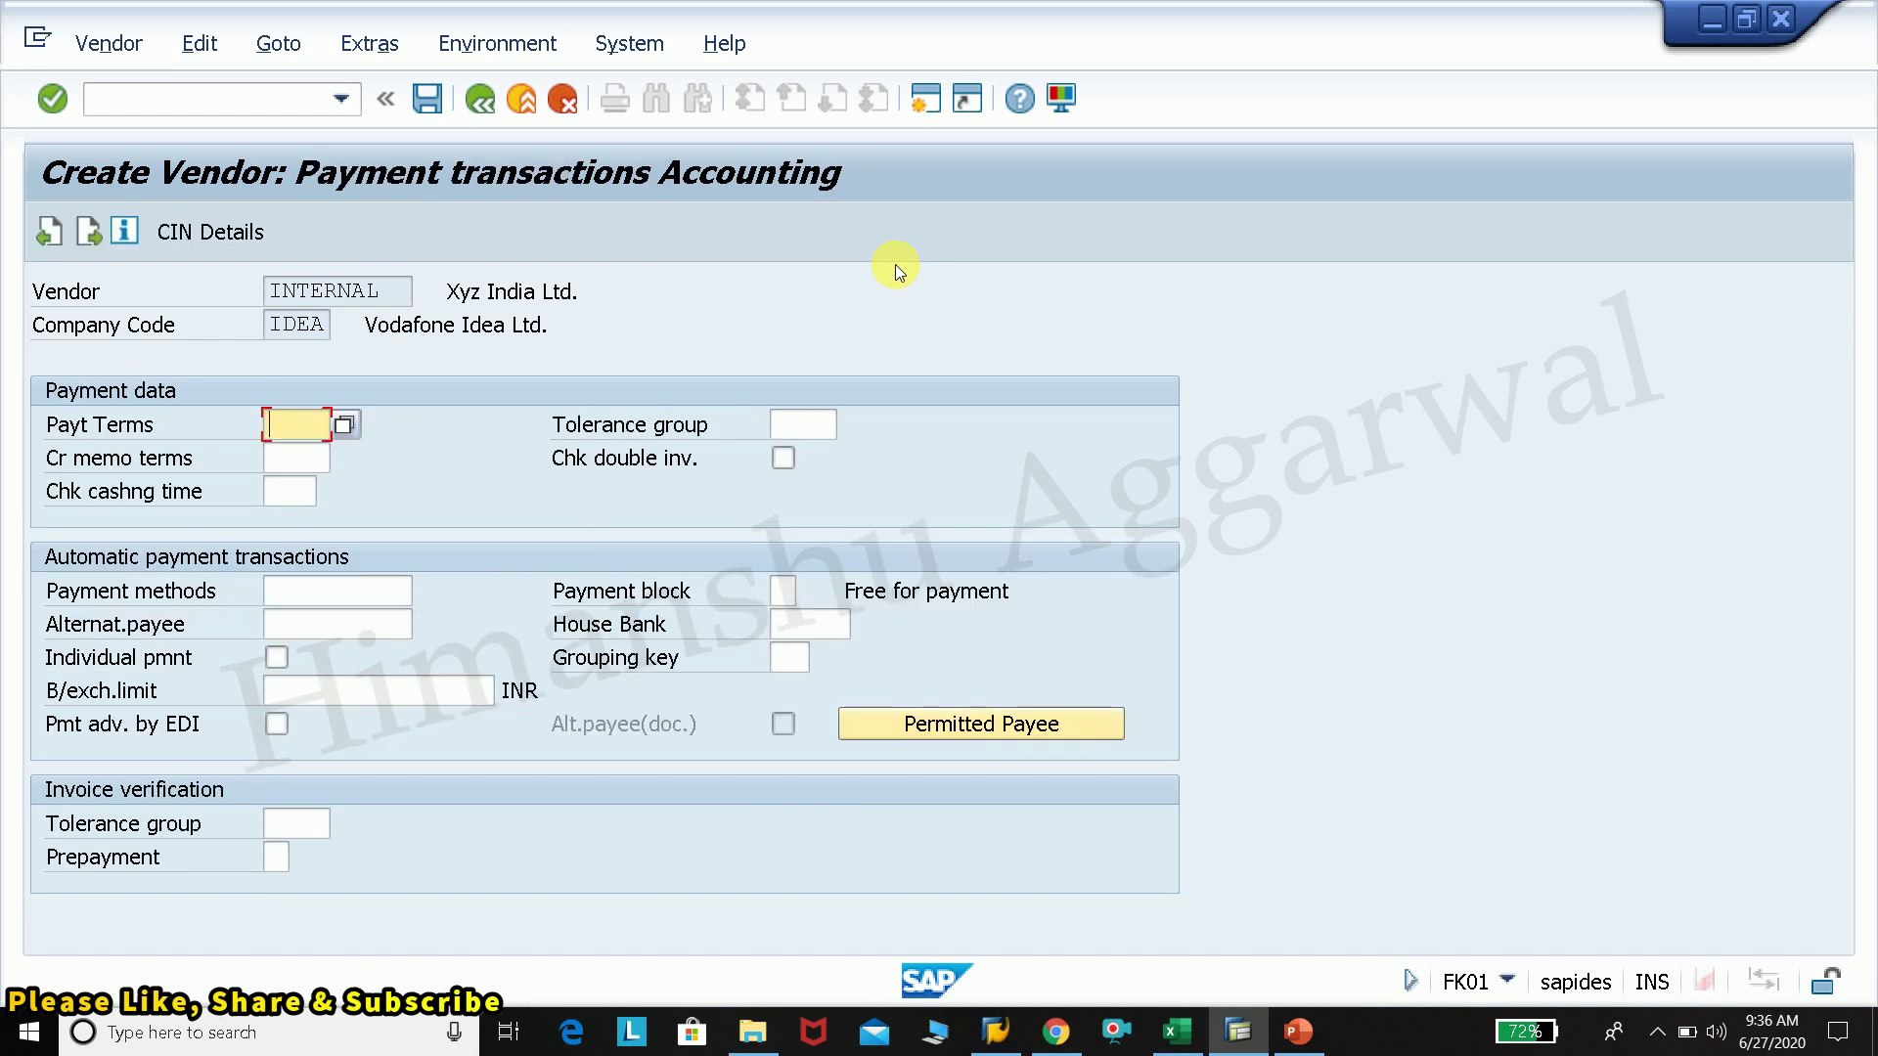
{"action": "key", "text": "Return"}
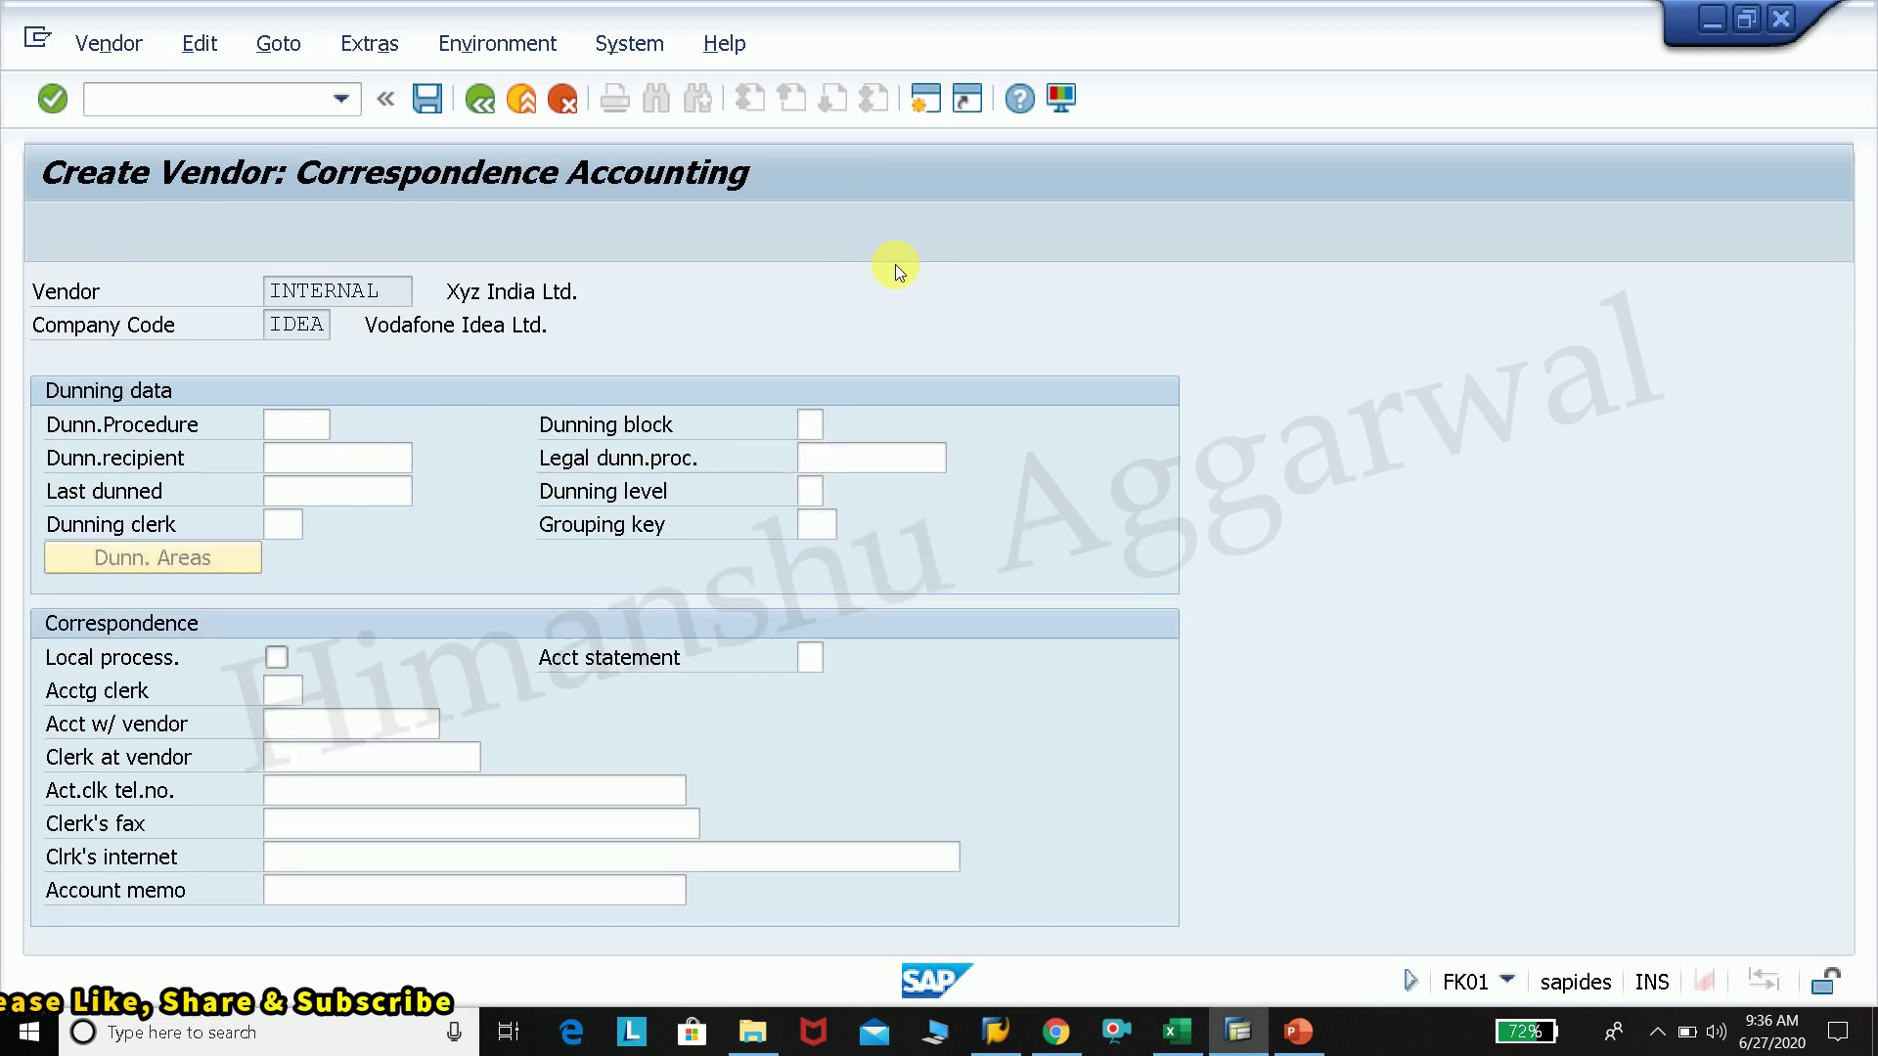
{"action": "key", "text": "Return"}
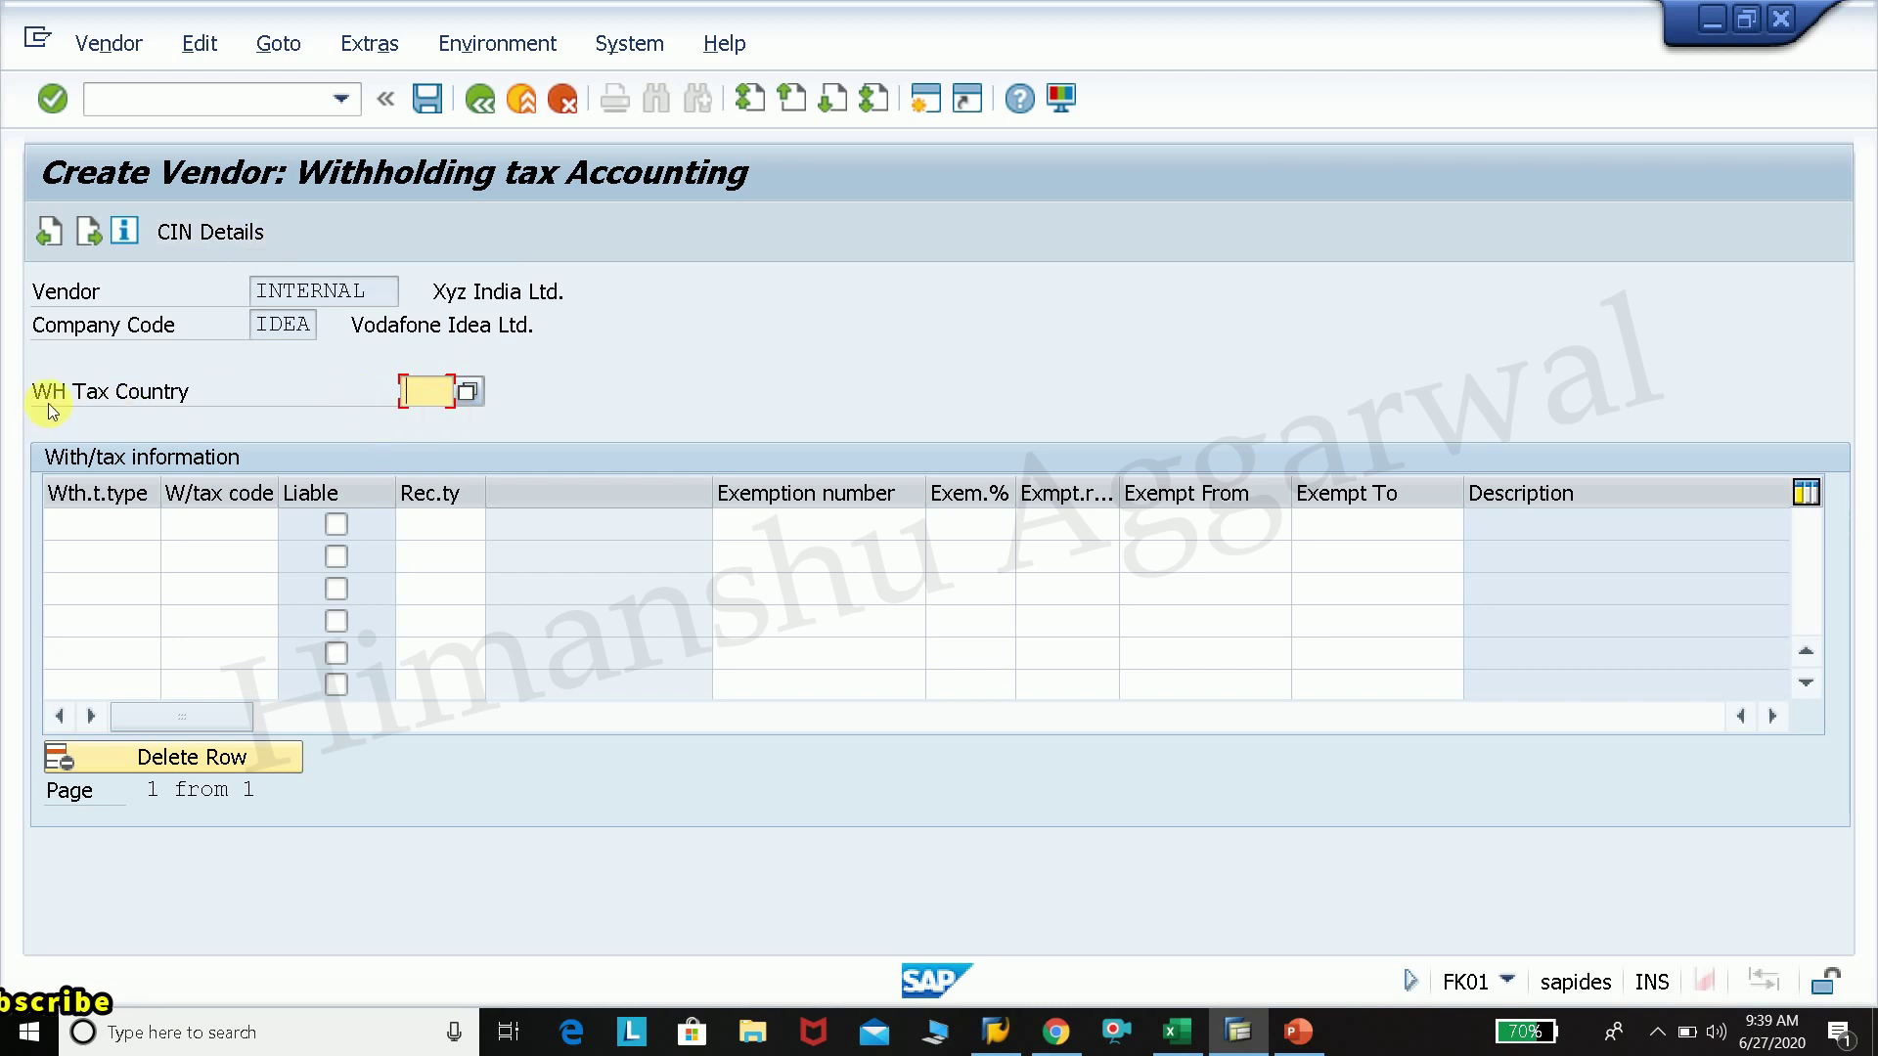
Step: Set the withholding tax country to IND and add withholding tax type I2 (194I Payment of rent for Invoice)
{"action": "left_click", "coordinate": [469, 392]}
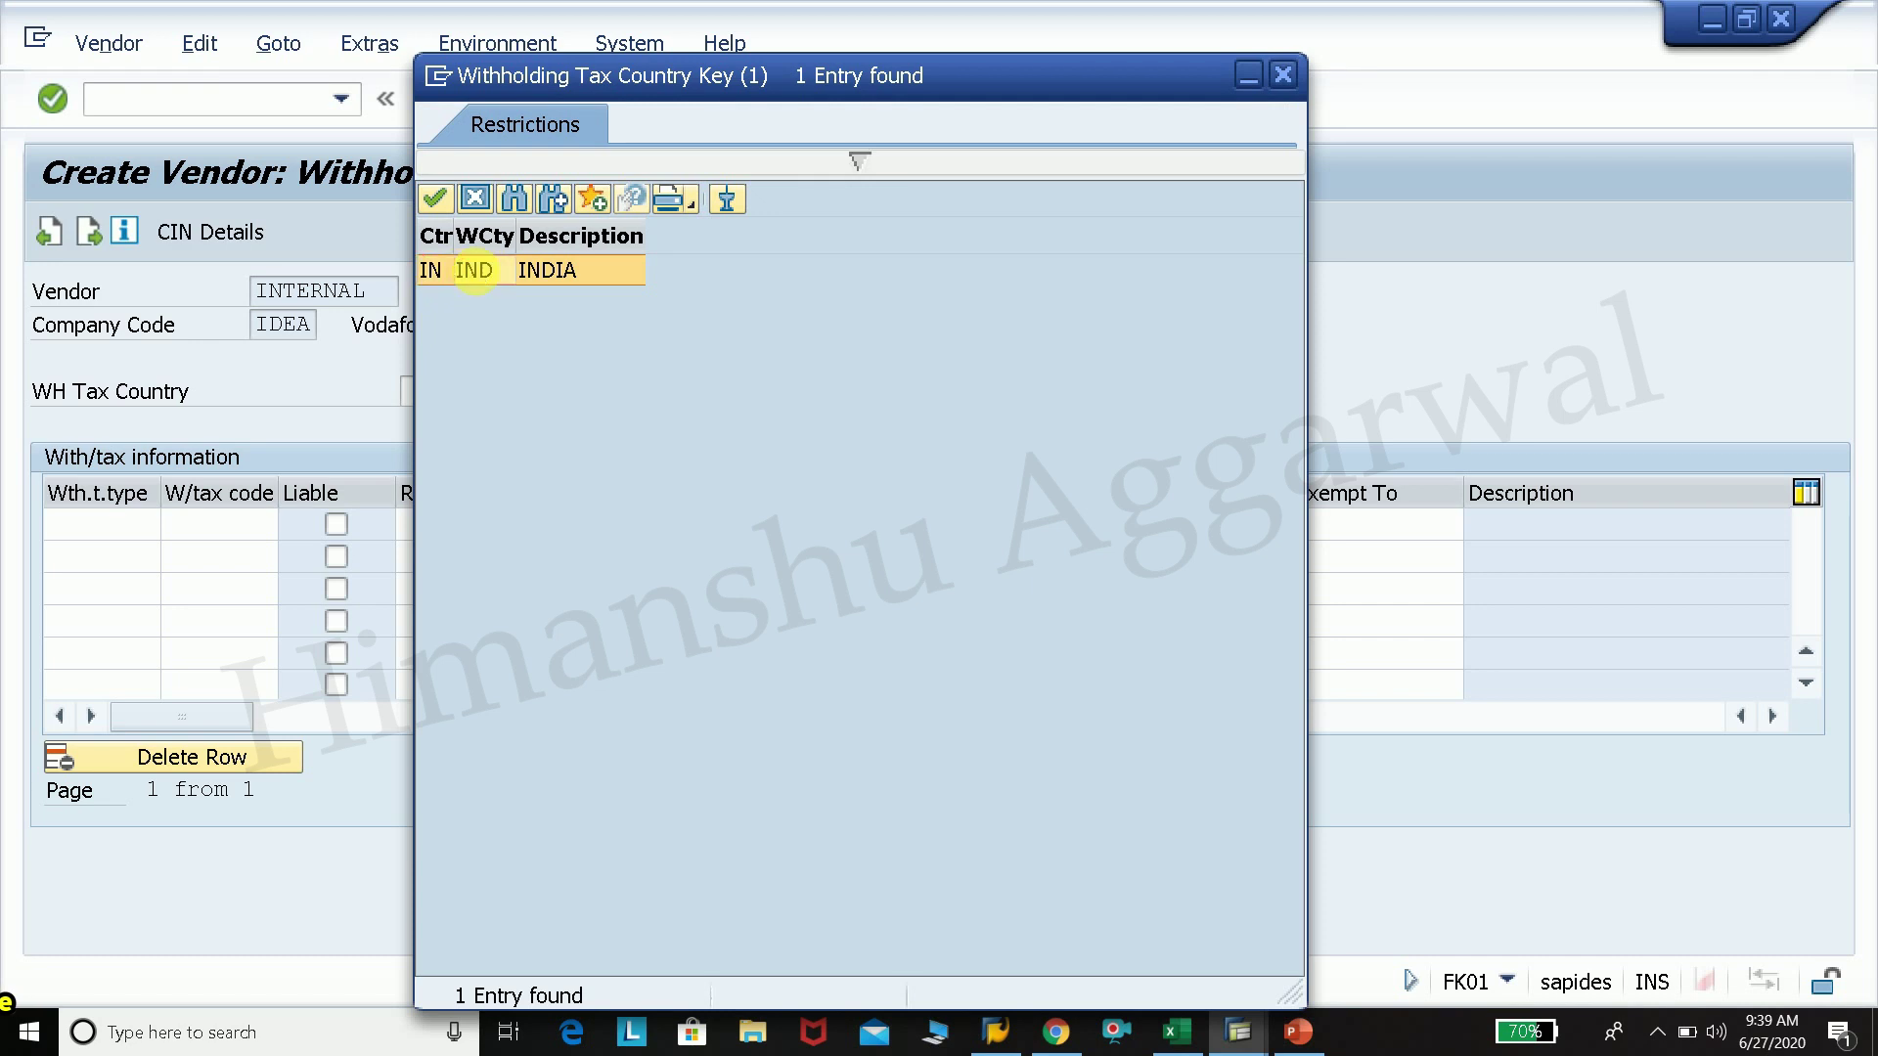
{"action": "double_click", "coordinate": [474, 271]}
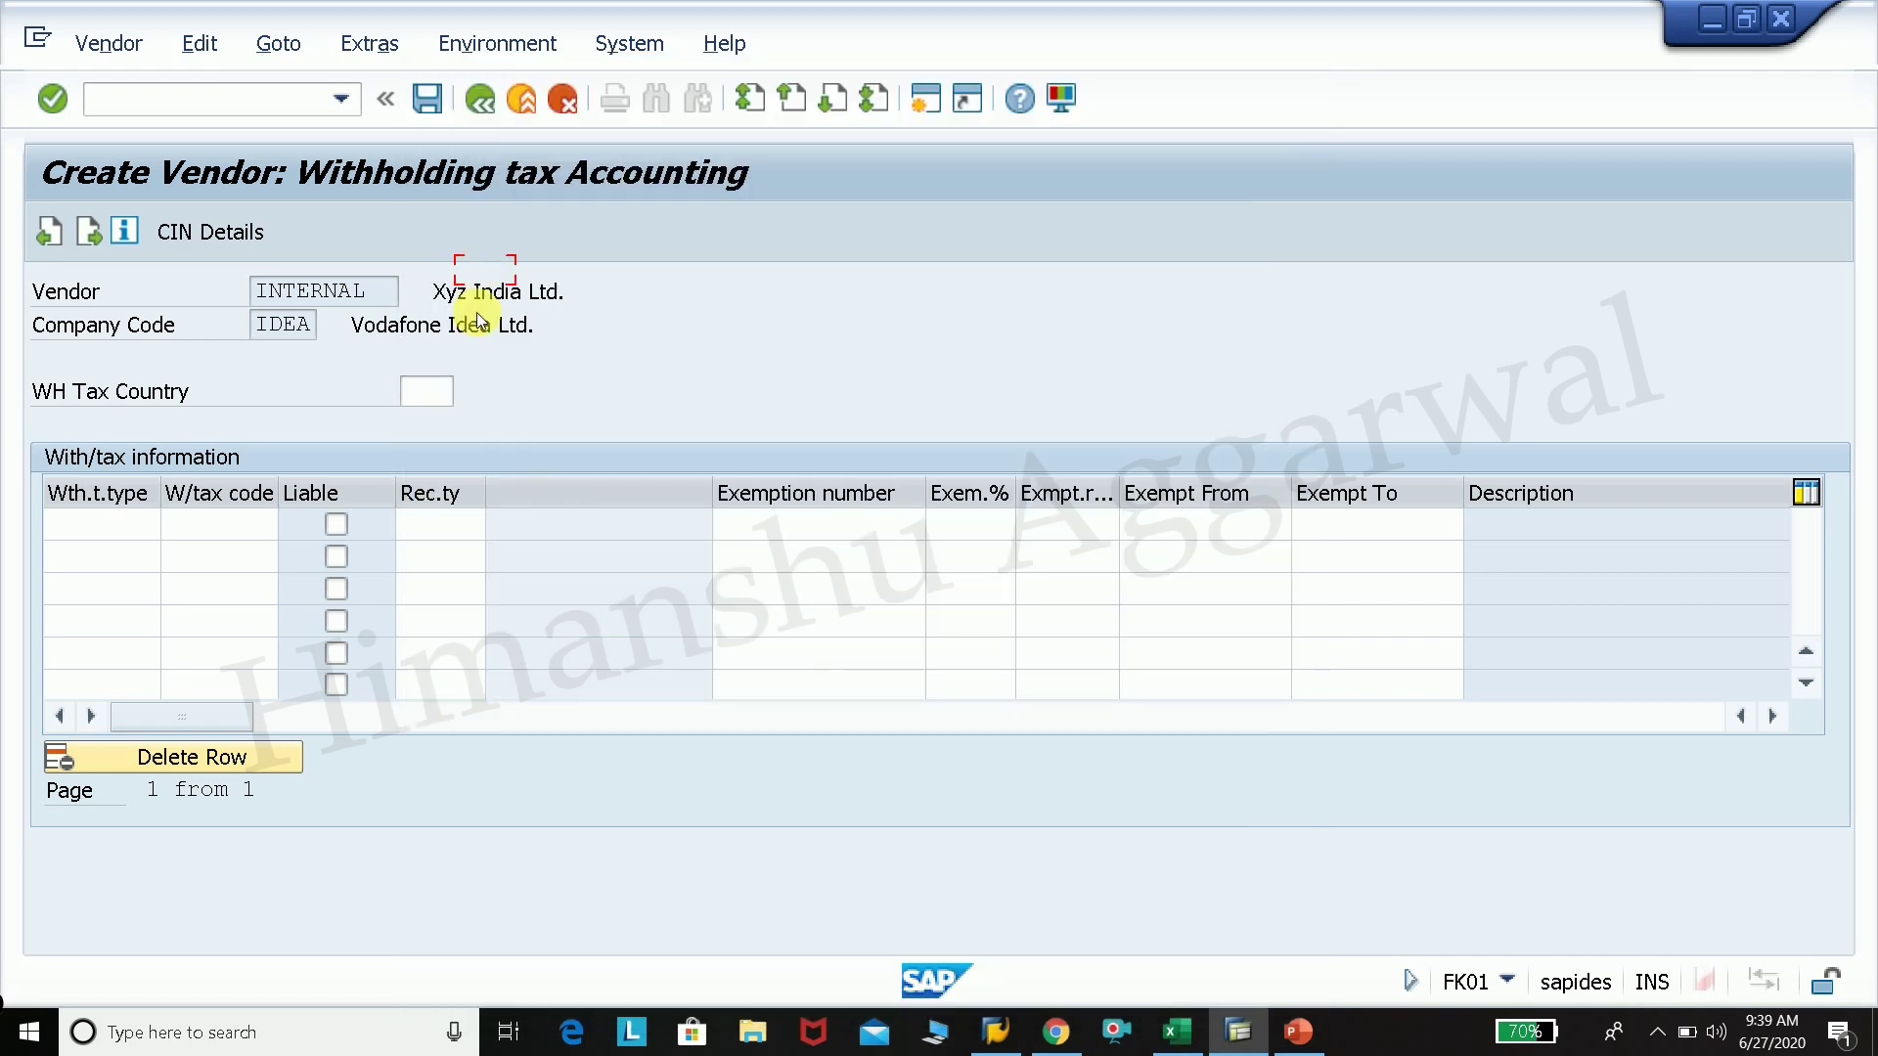
{"action": "left_click", "coordinate": [137, 528]}
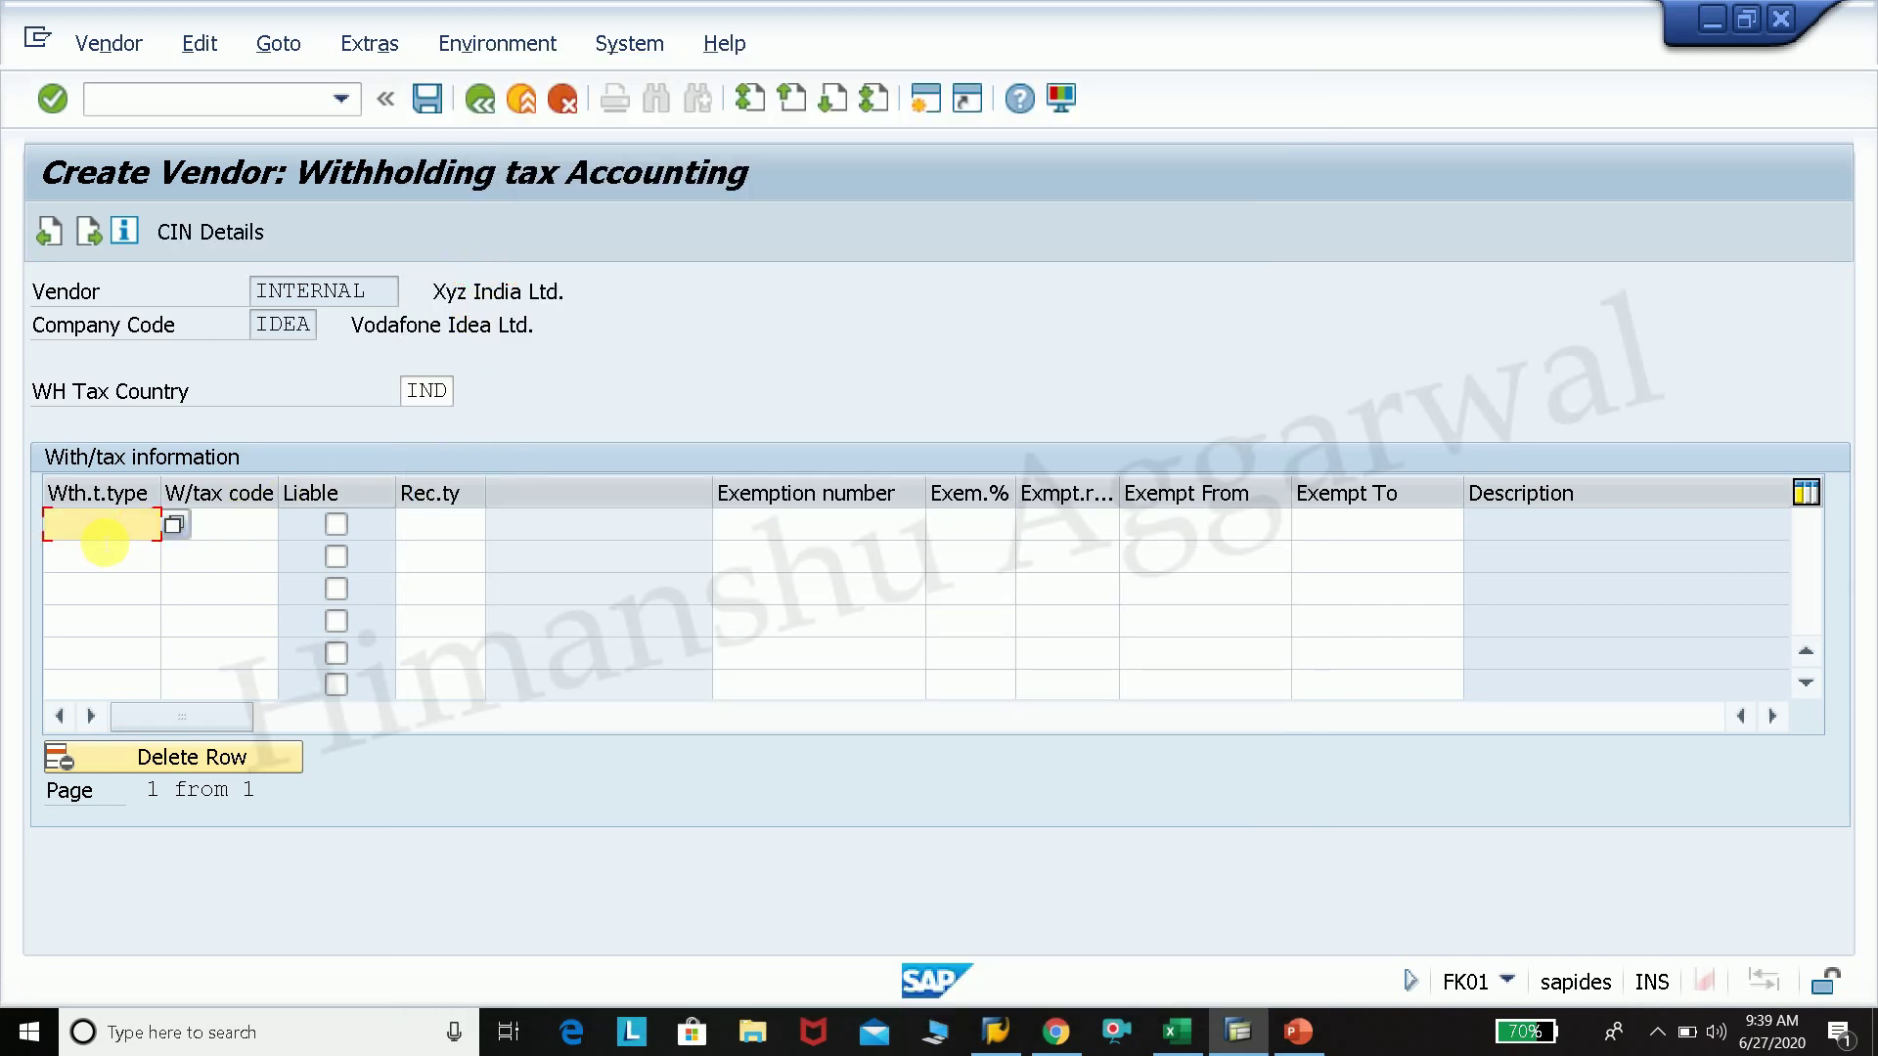
{"action": "left_click", "coordinate": [181, 523]}
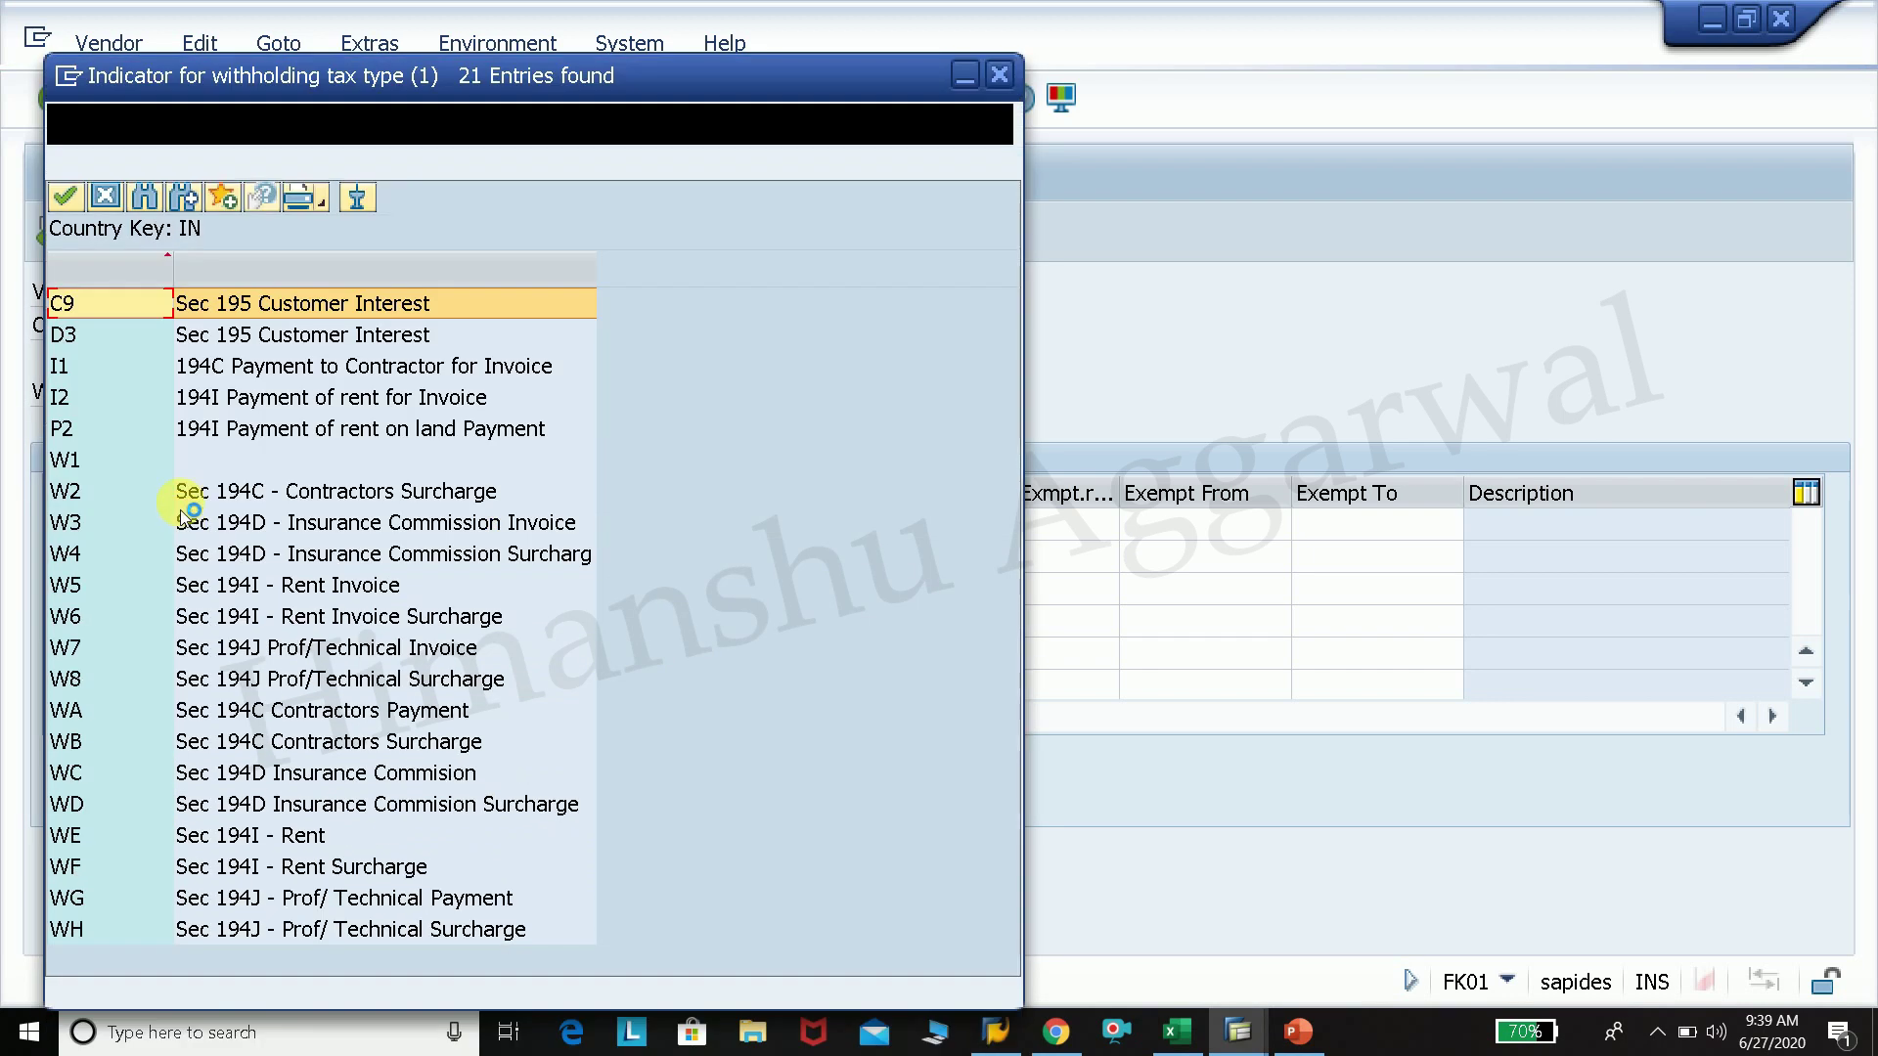
{"action": "left_click", "coordinate": [72, 400]}
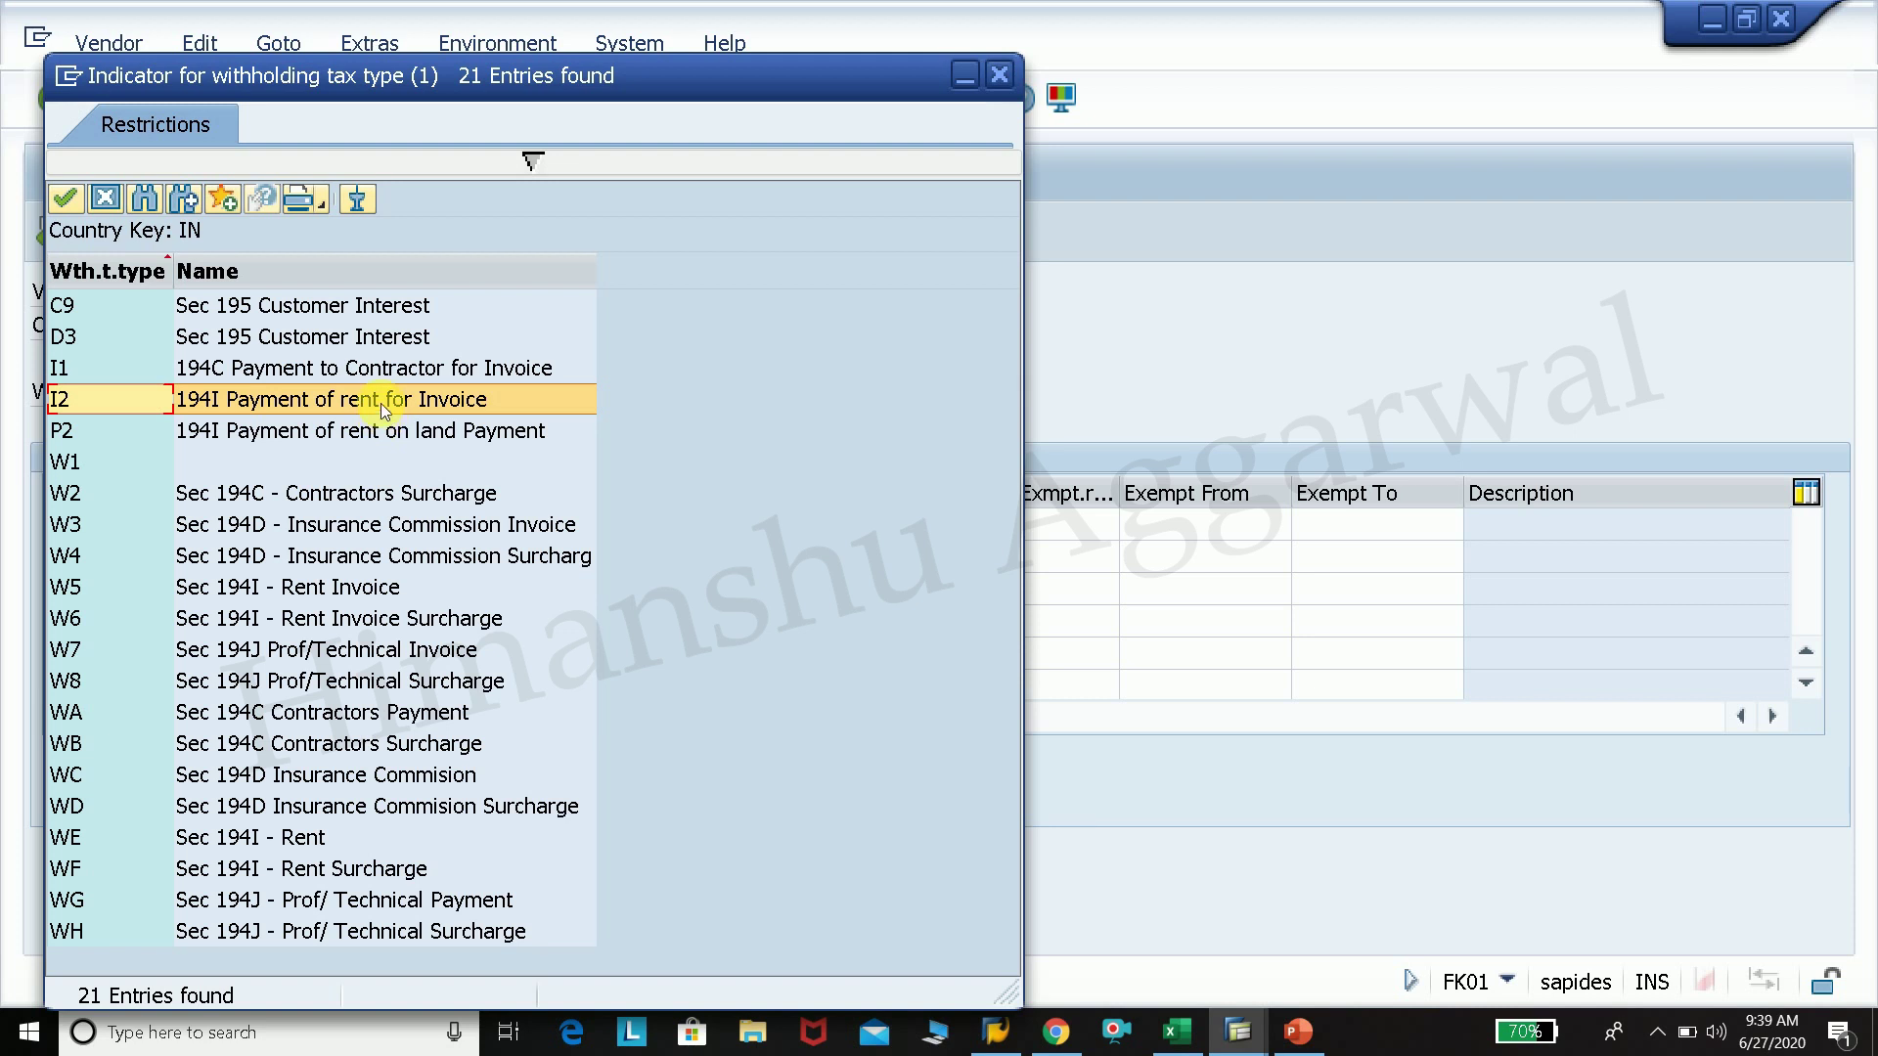
{"action": "double_click", "coordinate": [284, 403]}
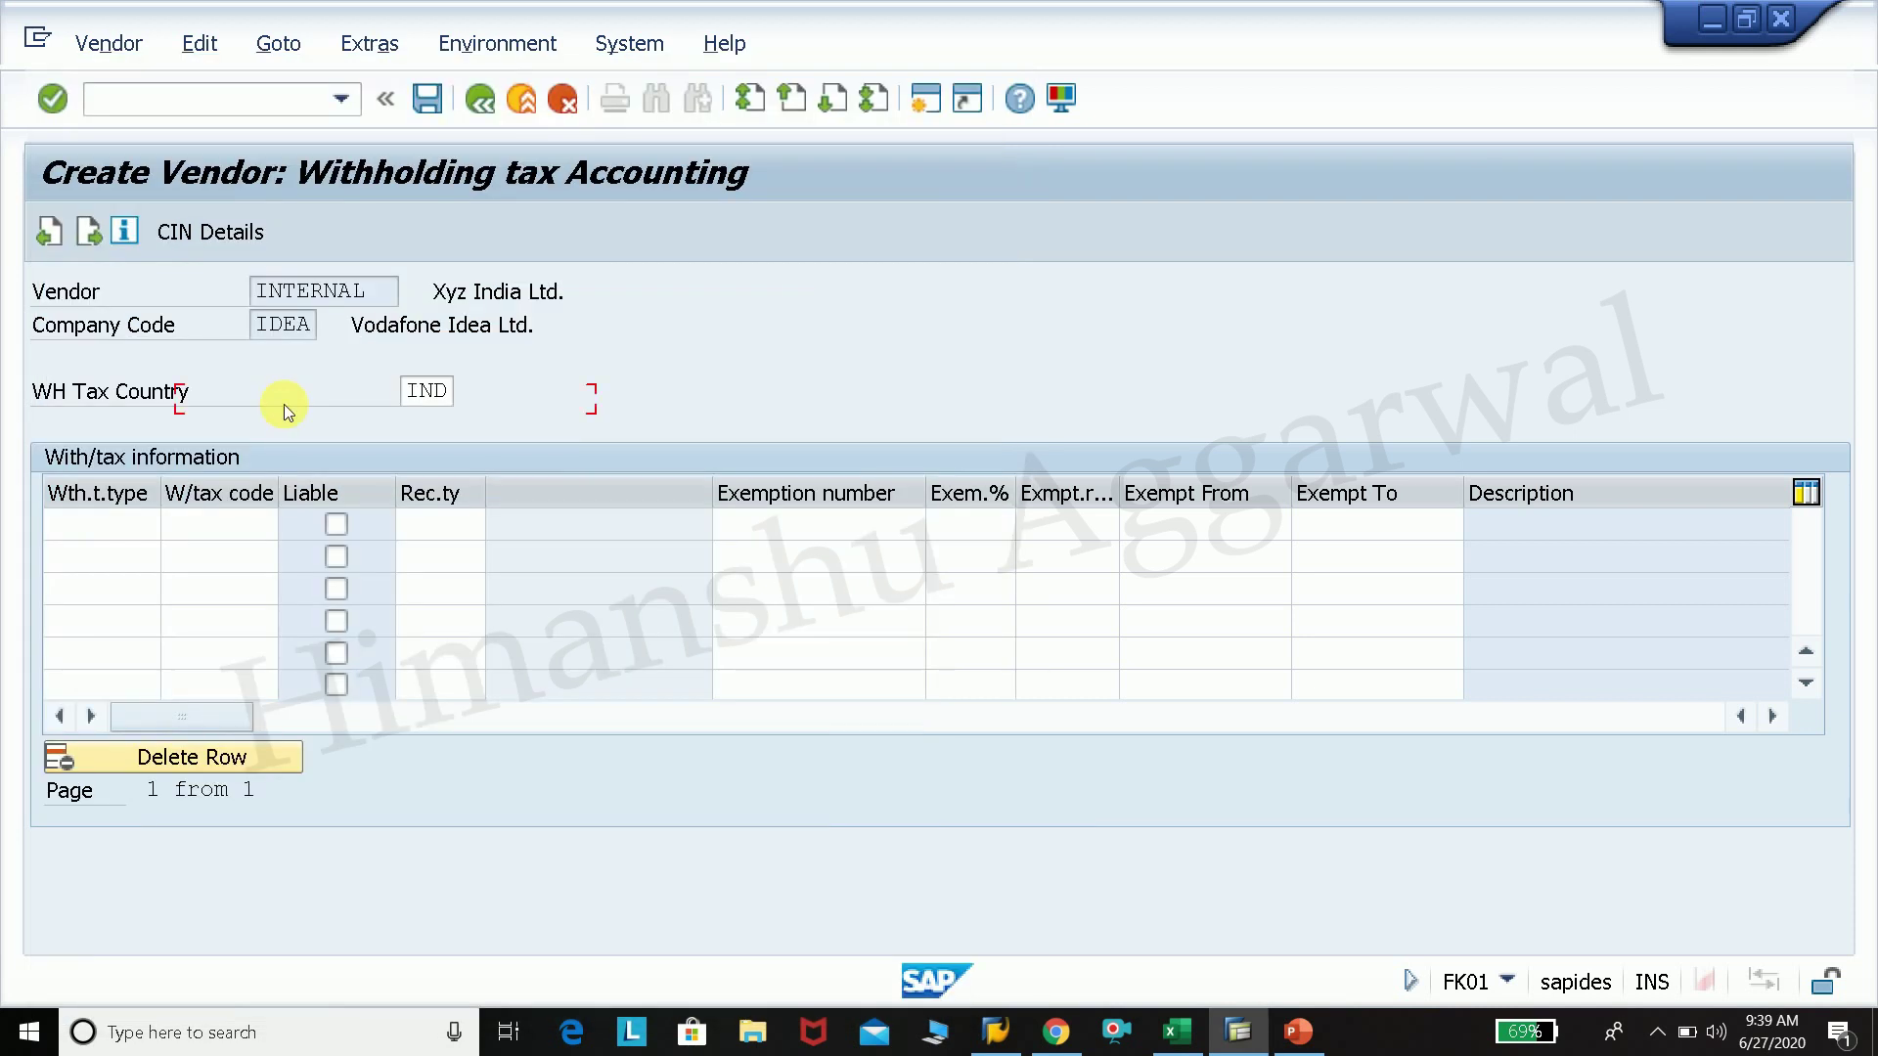
Step: Complete the I2 row with tax code R1, mark it as liable and set the recipient type to CO (Company)
{"action": "left_click", "coordinate": [254, 528]}
{"action": "left_click", "coordinate": [295, 525]}
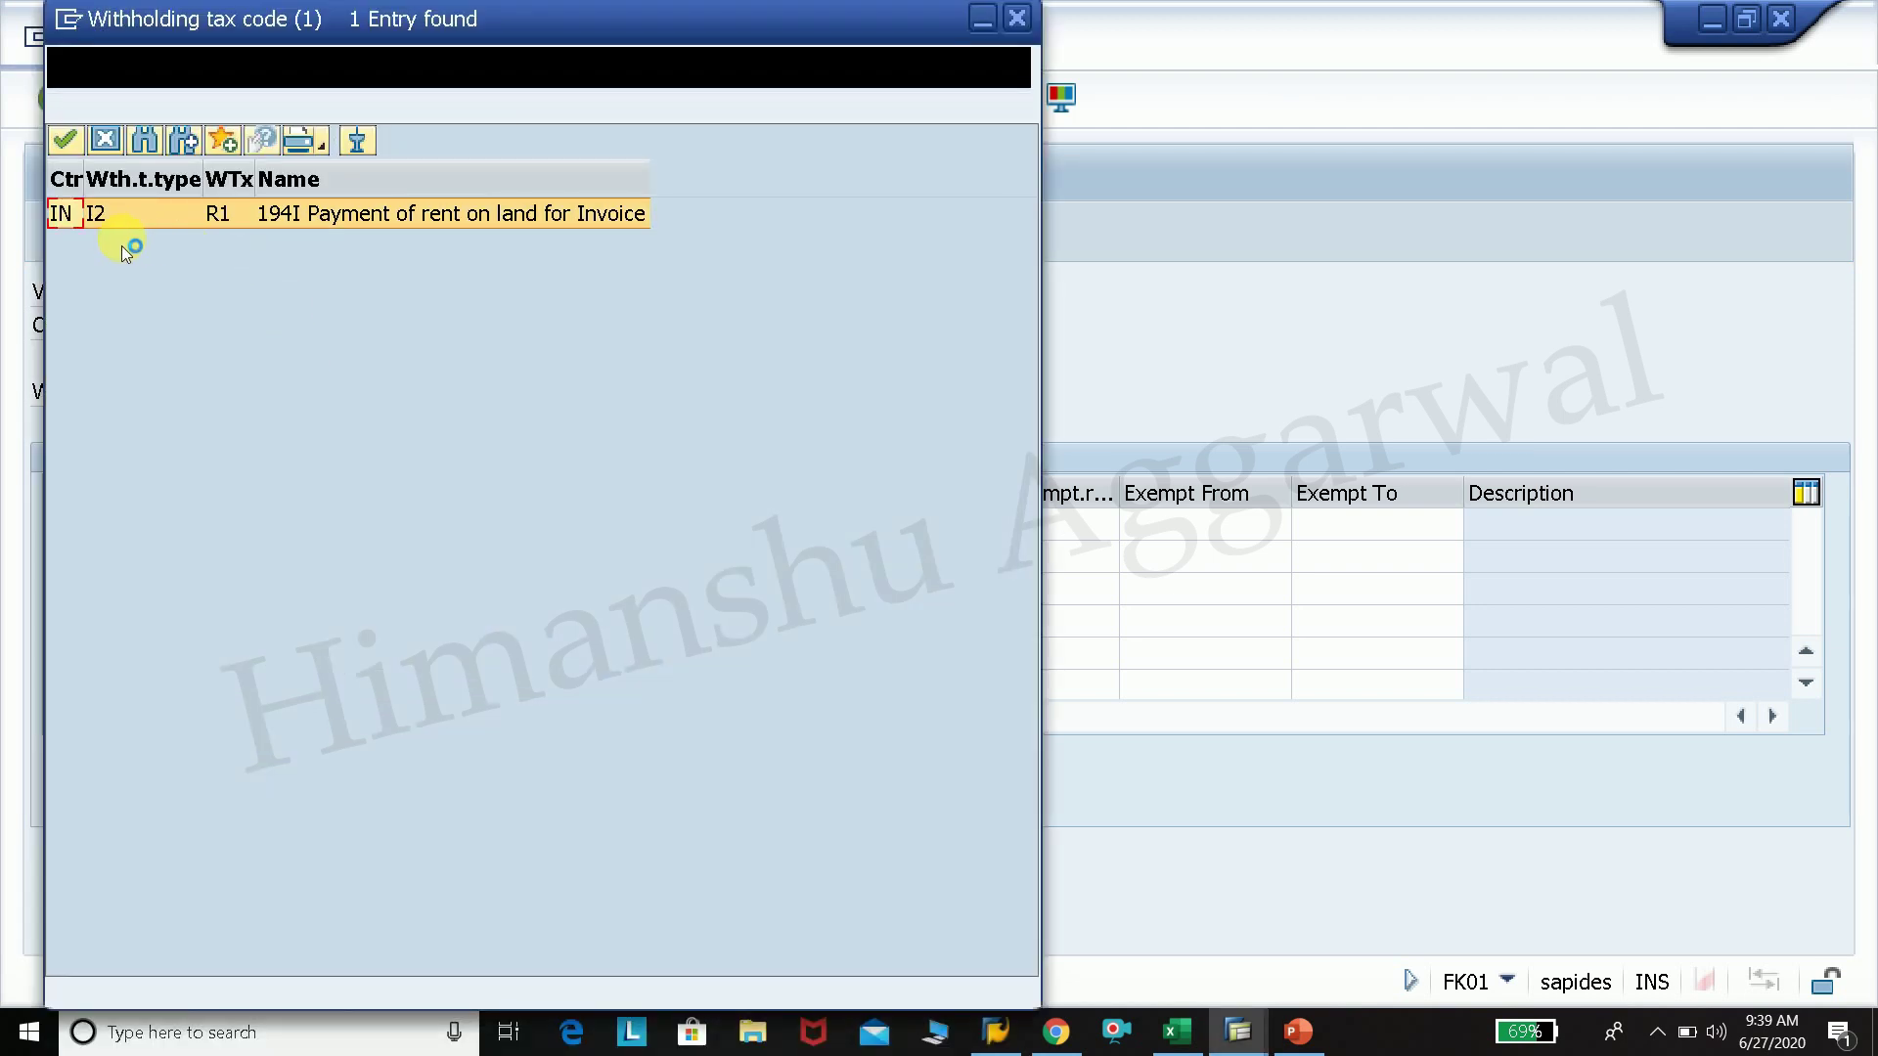
{"action": "double_click", "coordinate": [127, 214]}
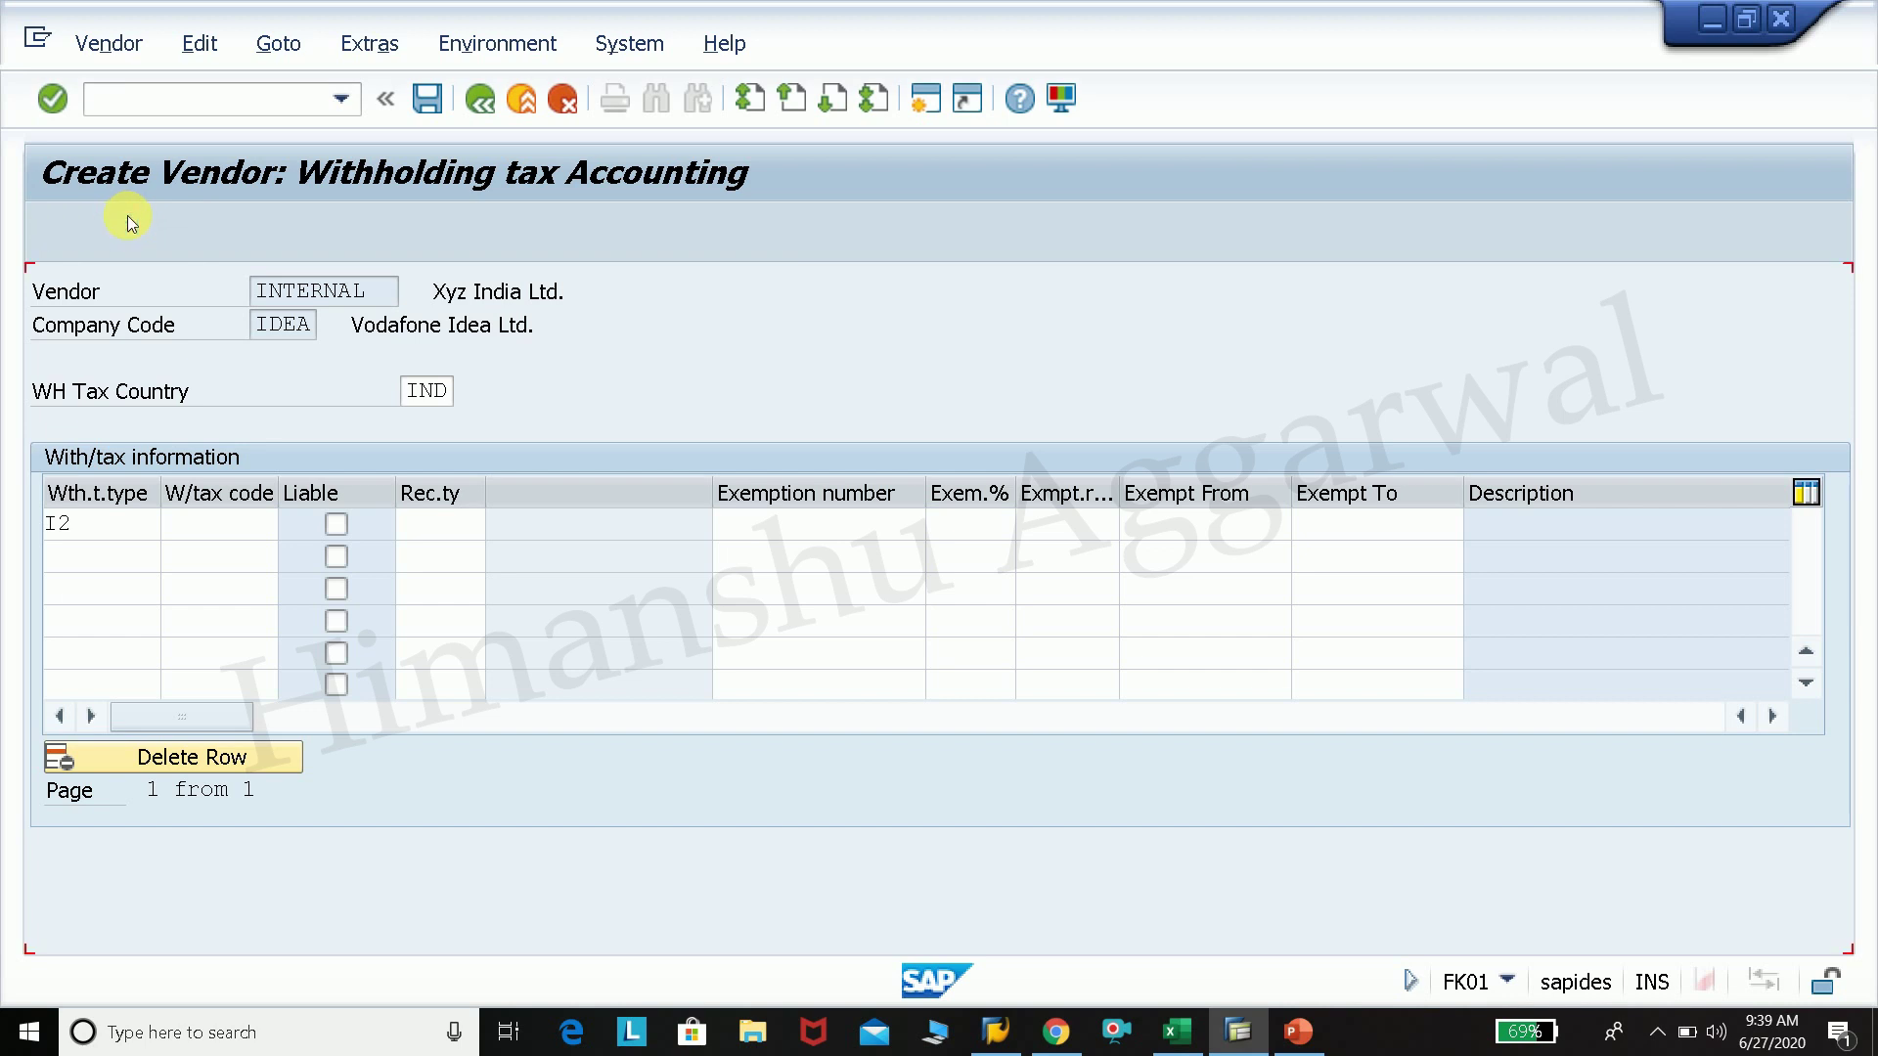
{"action": "left_click", "coordinate": [337, 524]}
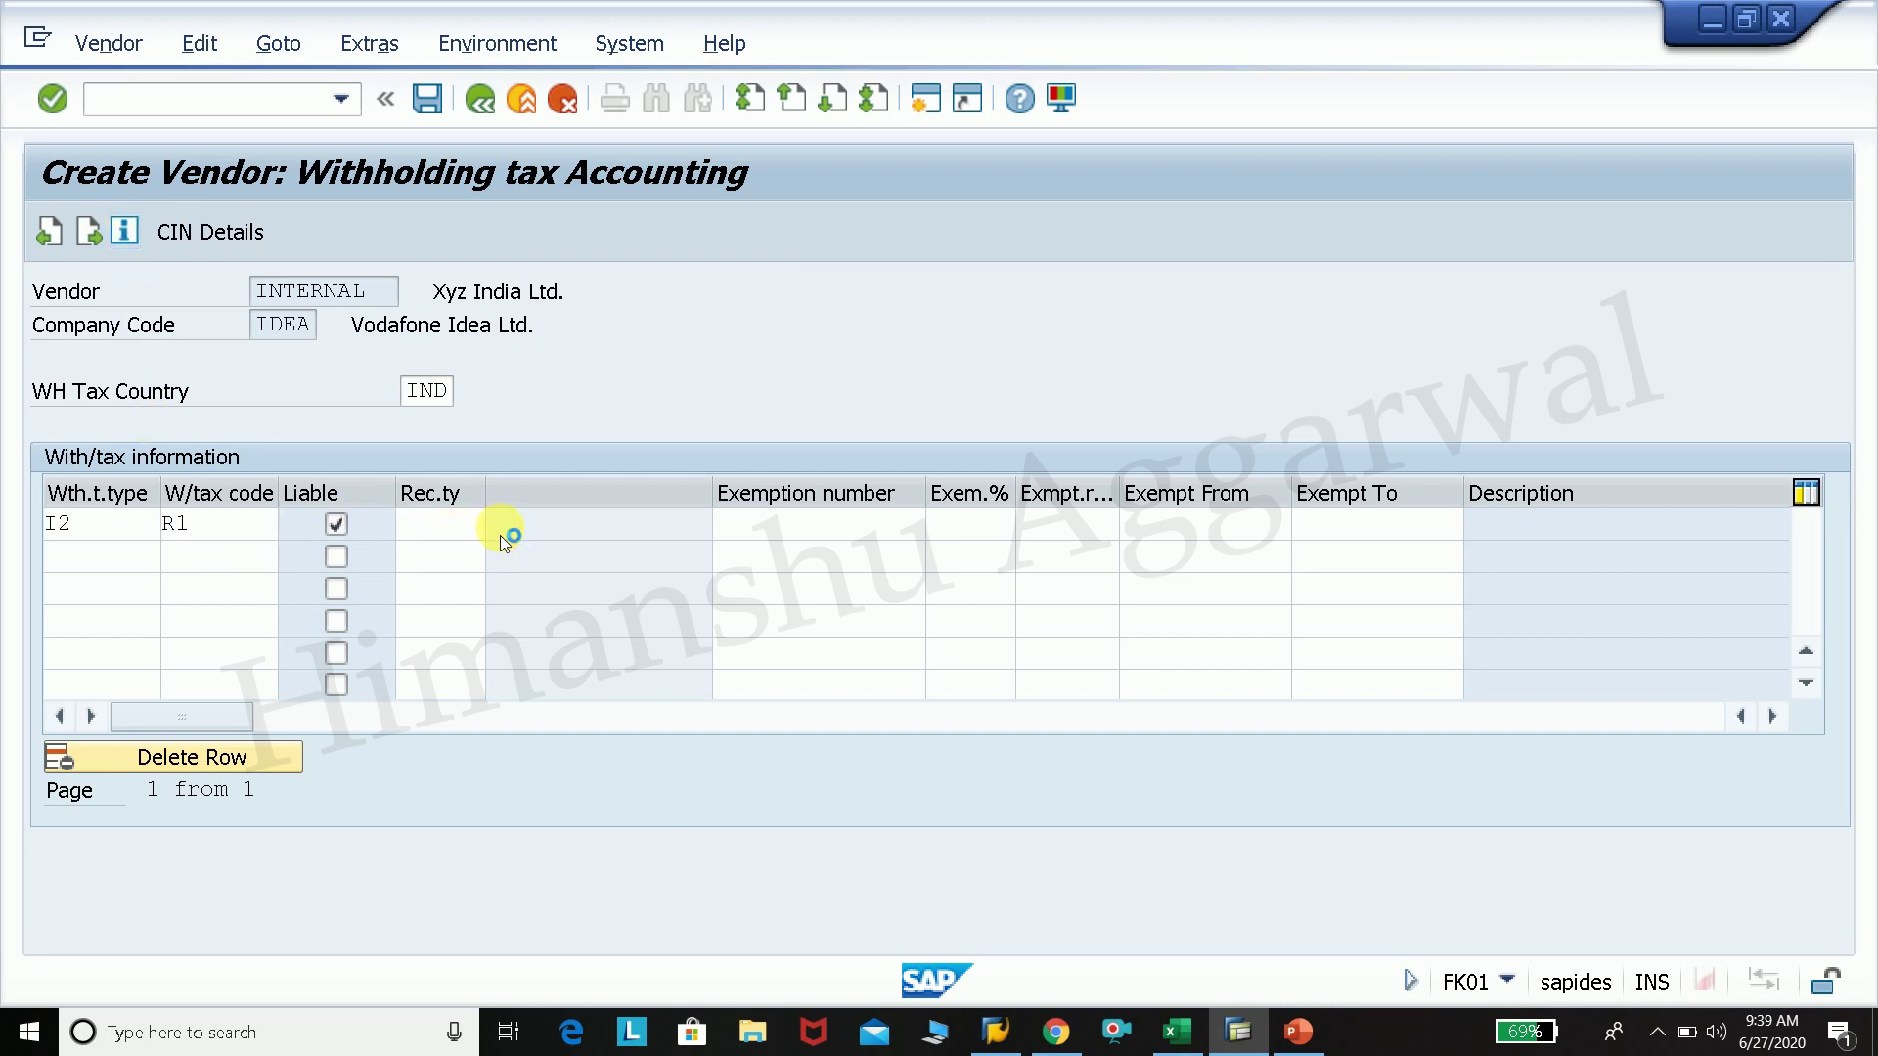
{"action": "key", "text": "Tab"}
{"action": "key", "text": "F4"}
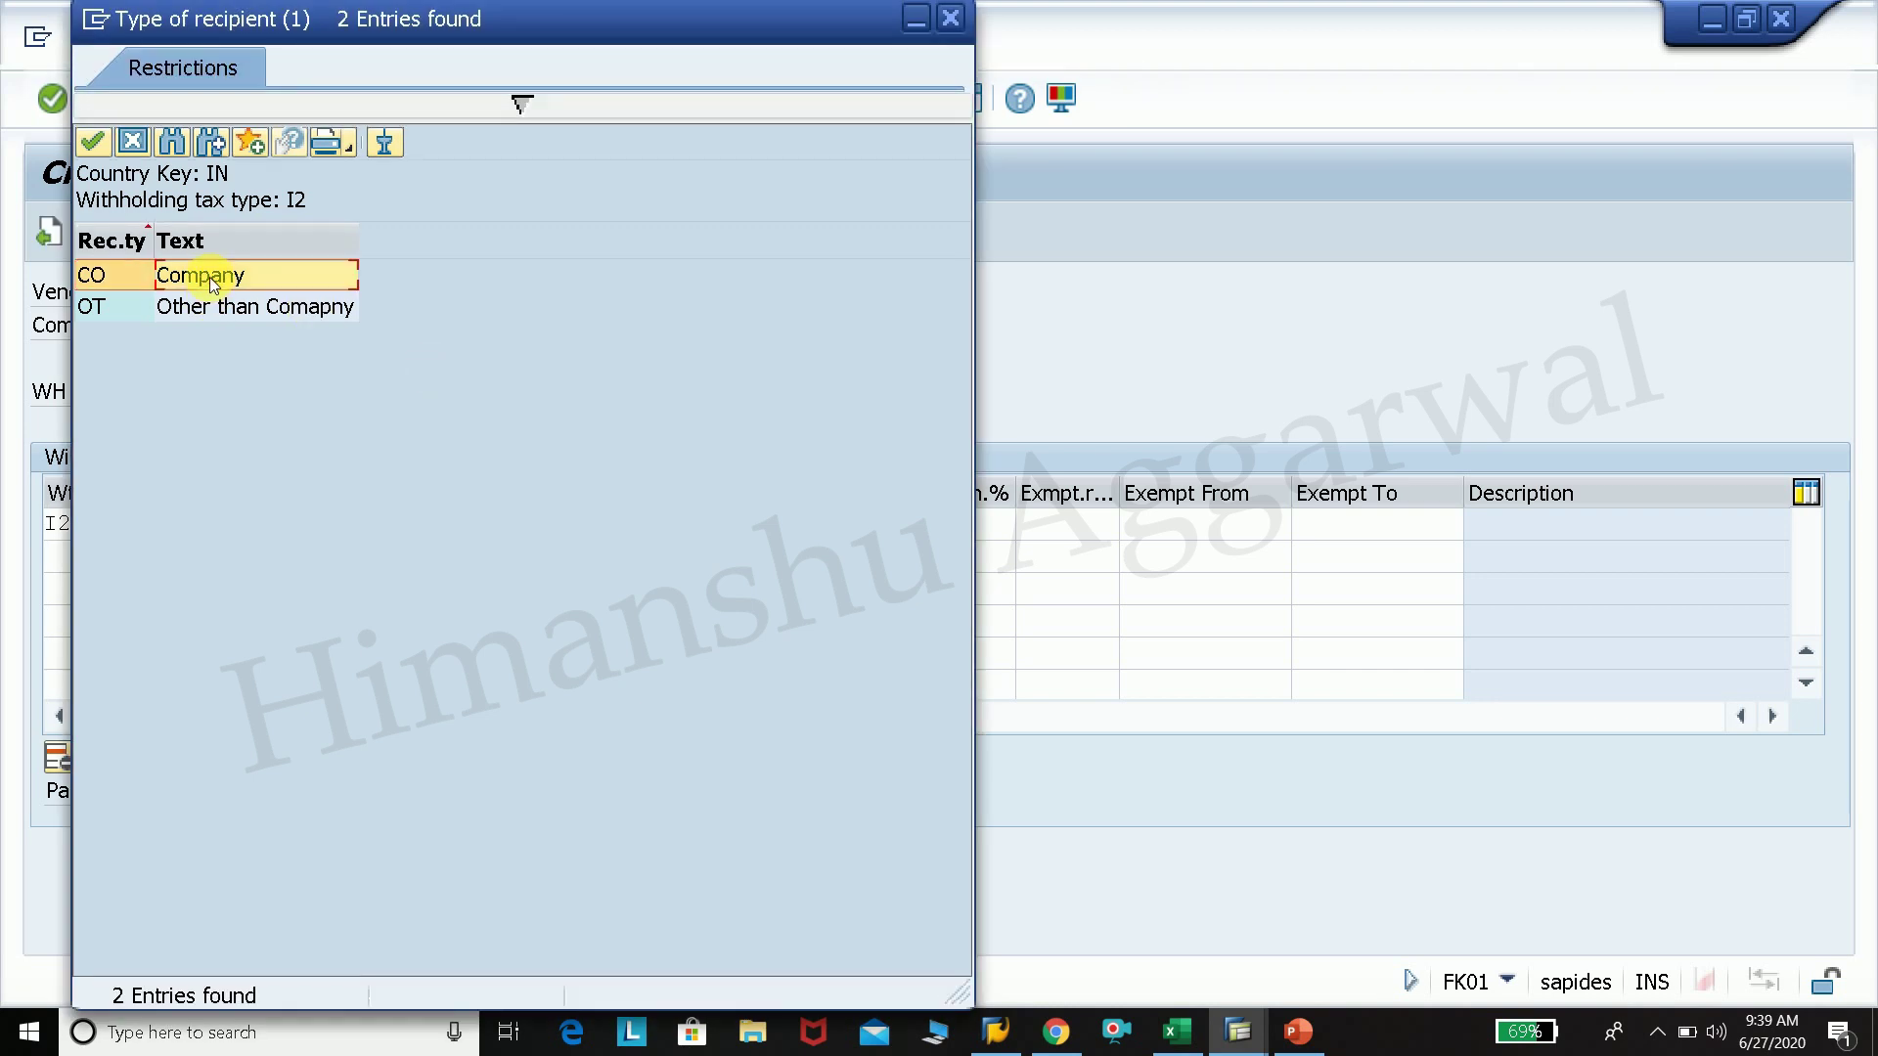
{"action": "double_click", "coordinate": [207, 279]}
Step: Add a second withholding tax row with type P2 (194I Payment of rent on land Payment) and tax code R2
{"action": "left_click", "coordinate": [131, 563]}
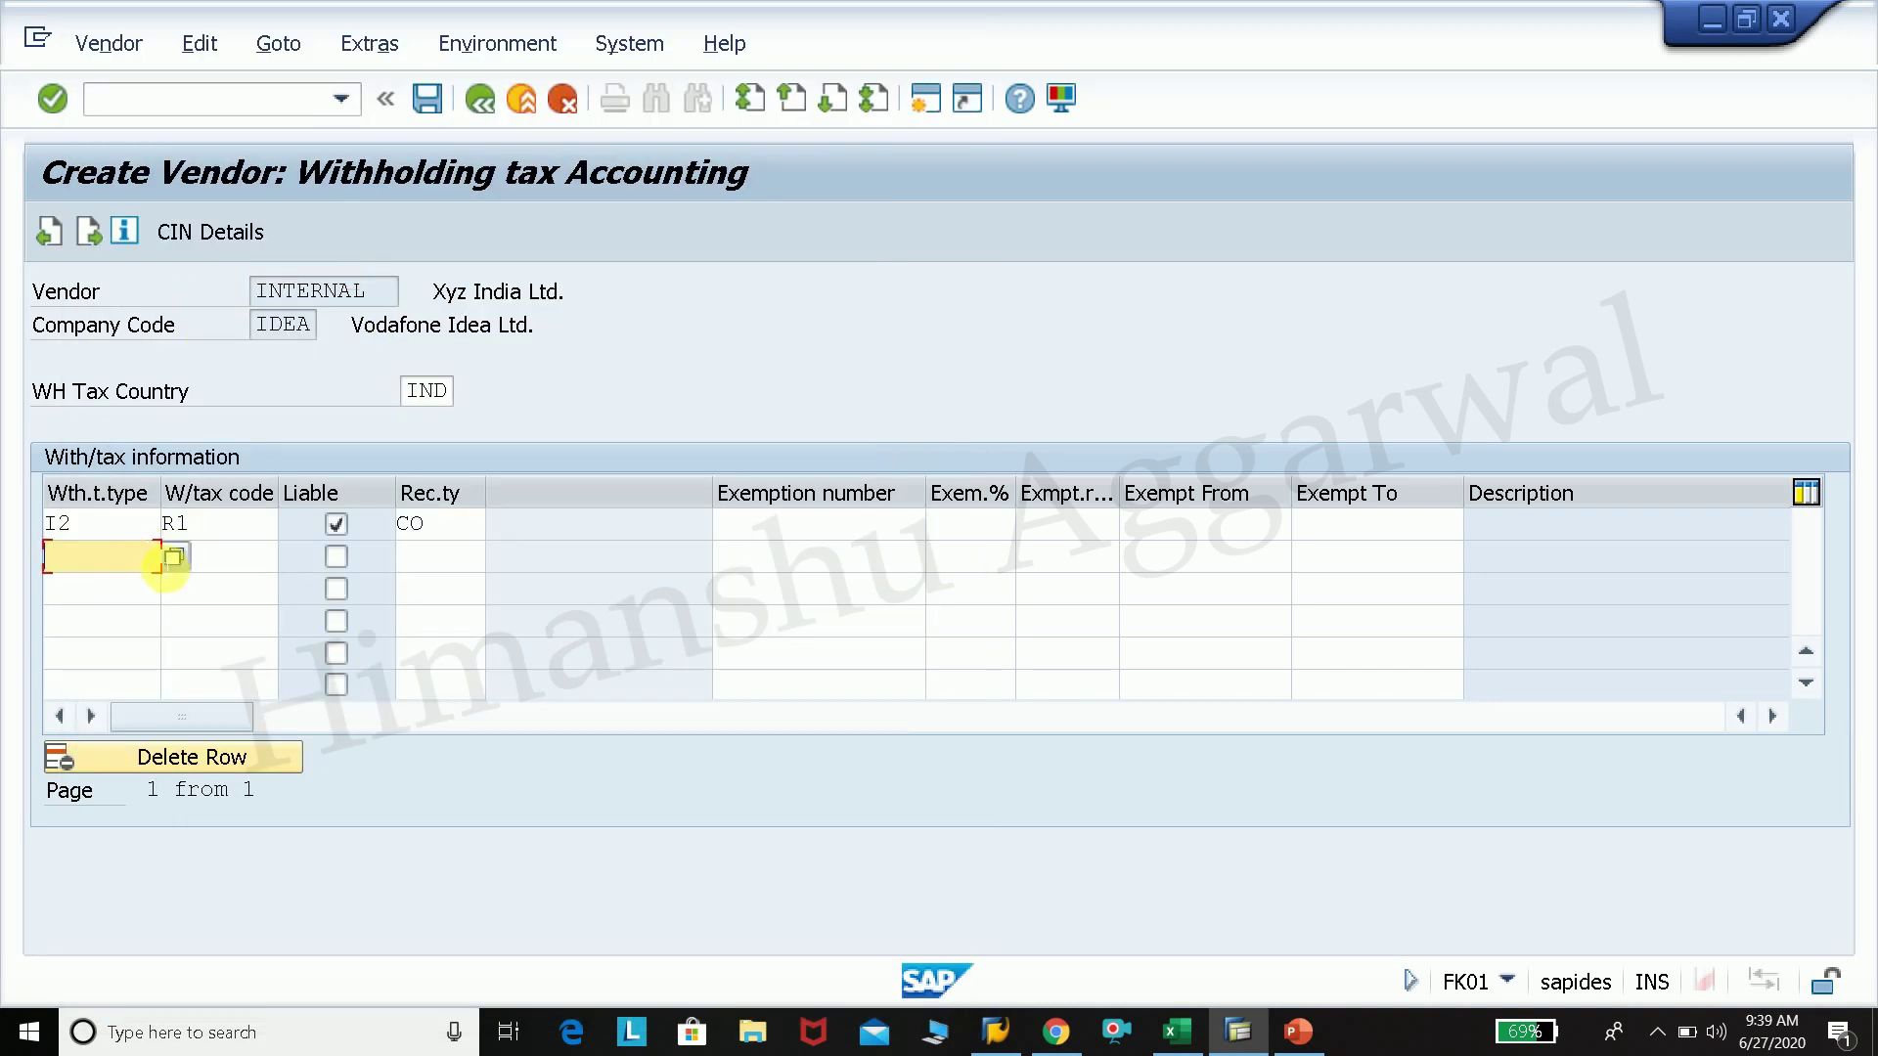
{"action": "left_click", "coordinate": [173, 562]}
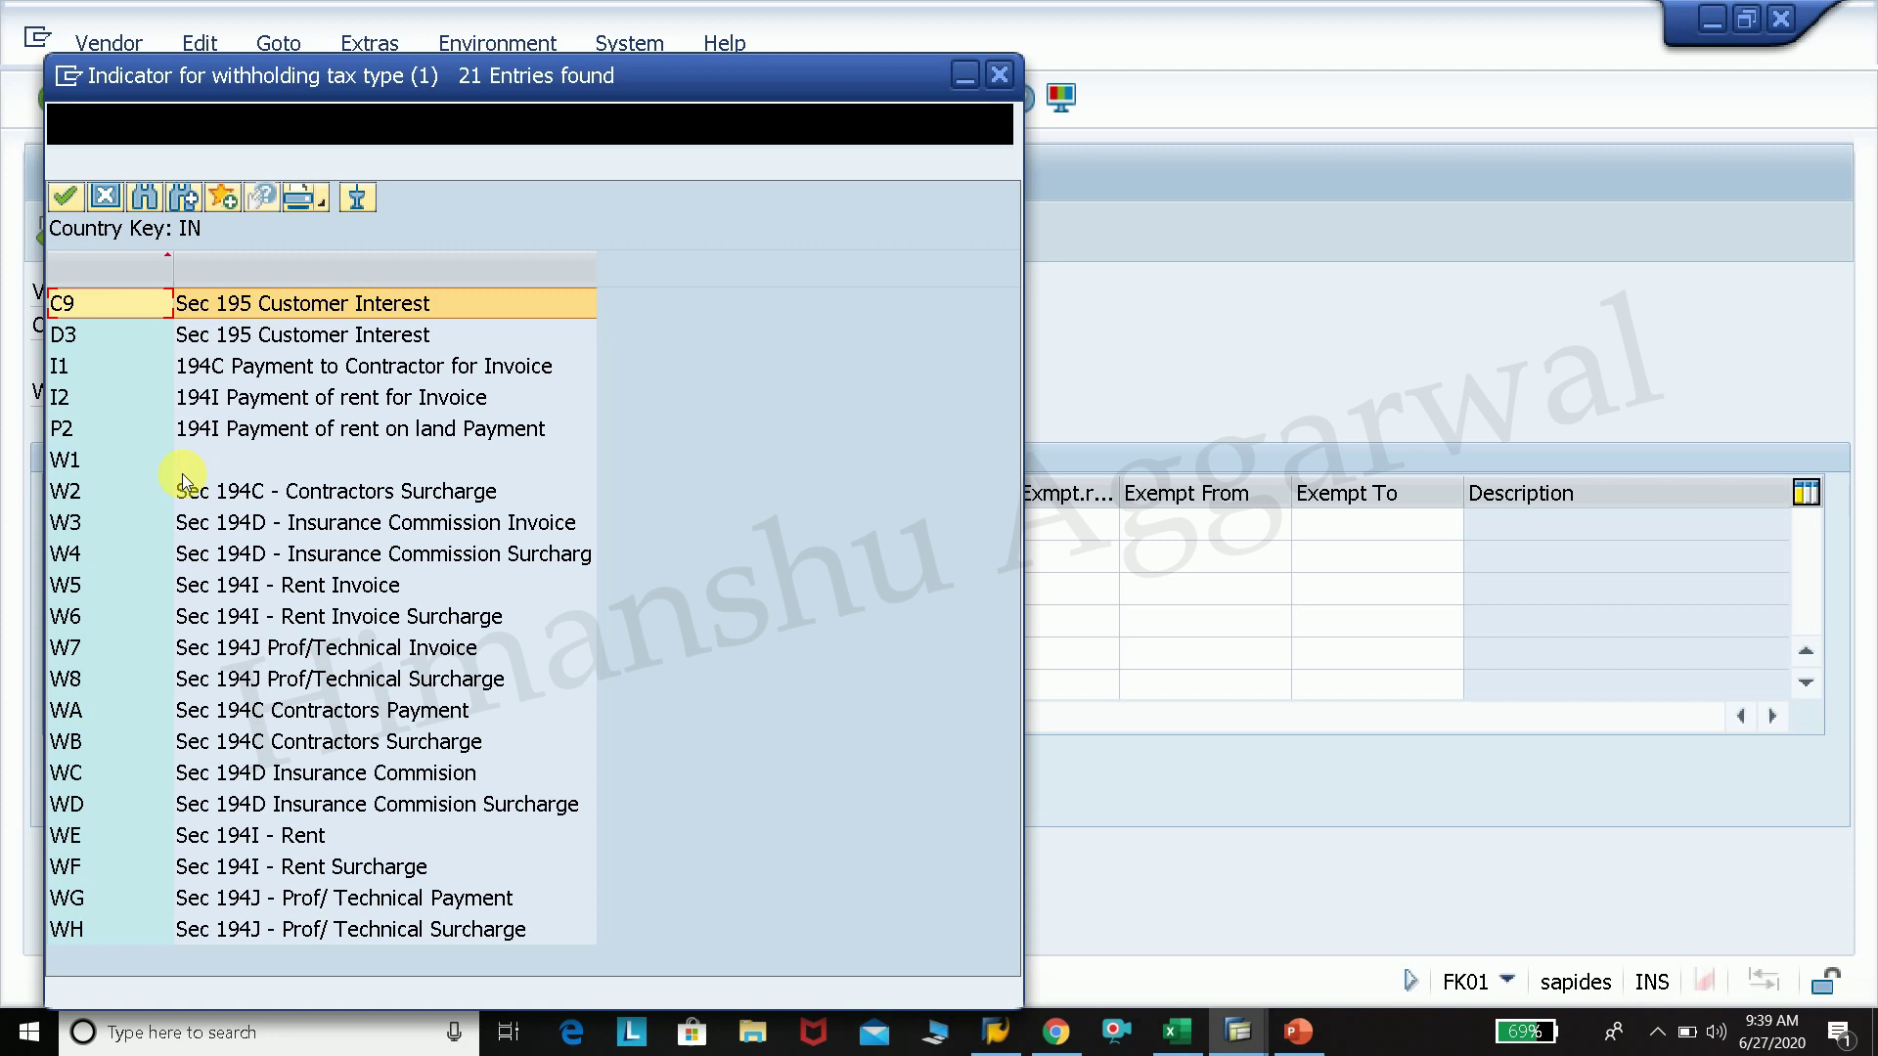
{"action": "double_click", "coordinate": [215, 432]}
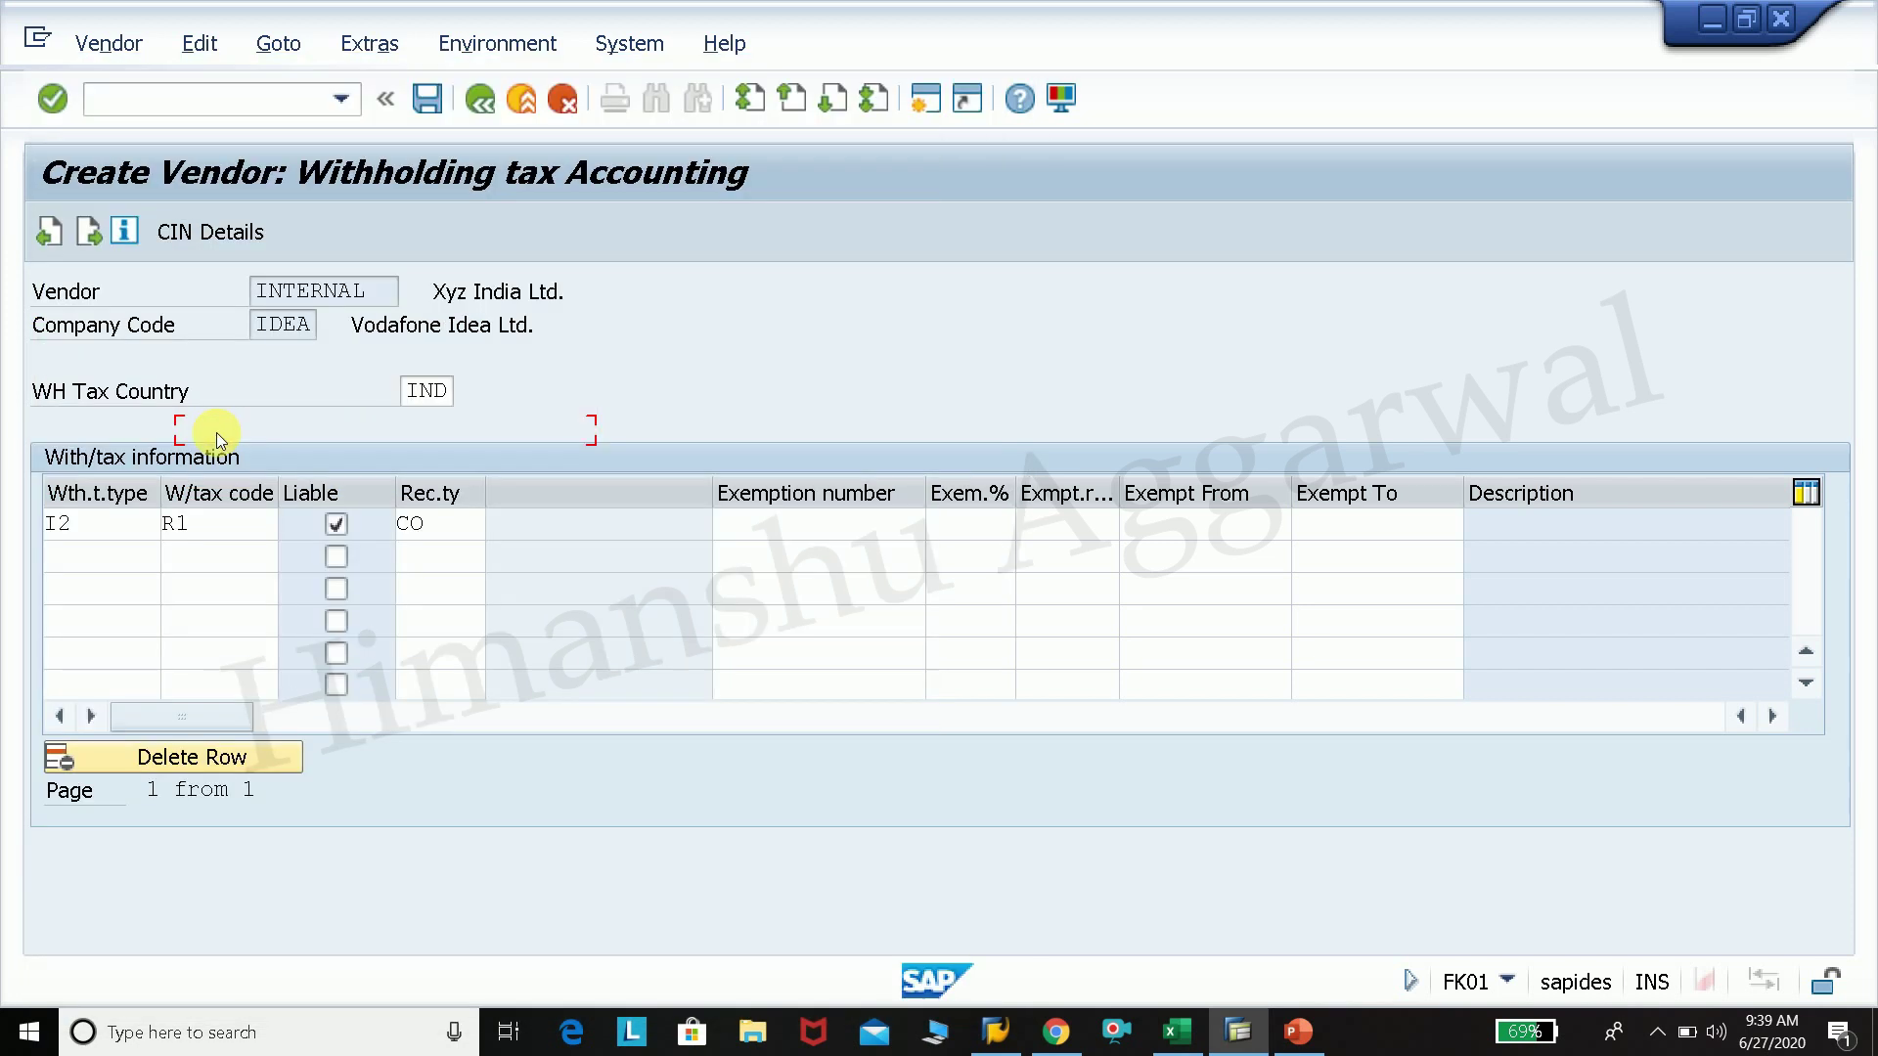
{"action": "left_click", "coordinate": [250, 566]}
{"action": "left_click", "coordinate": [286, 559]}
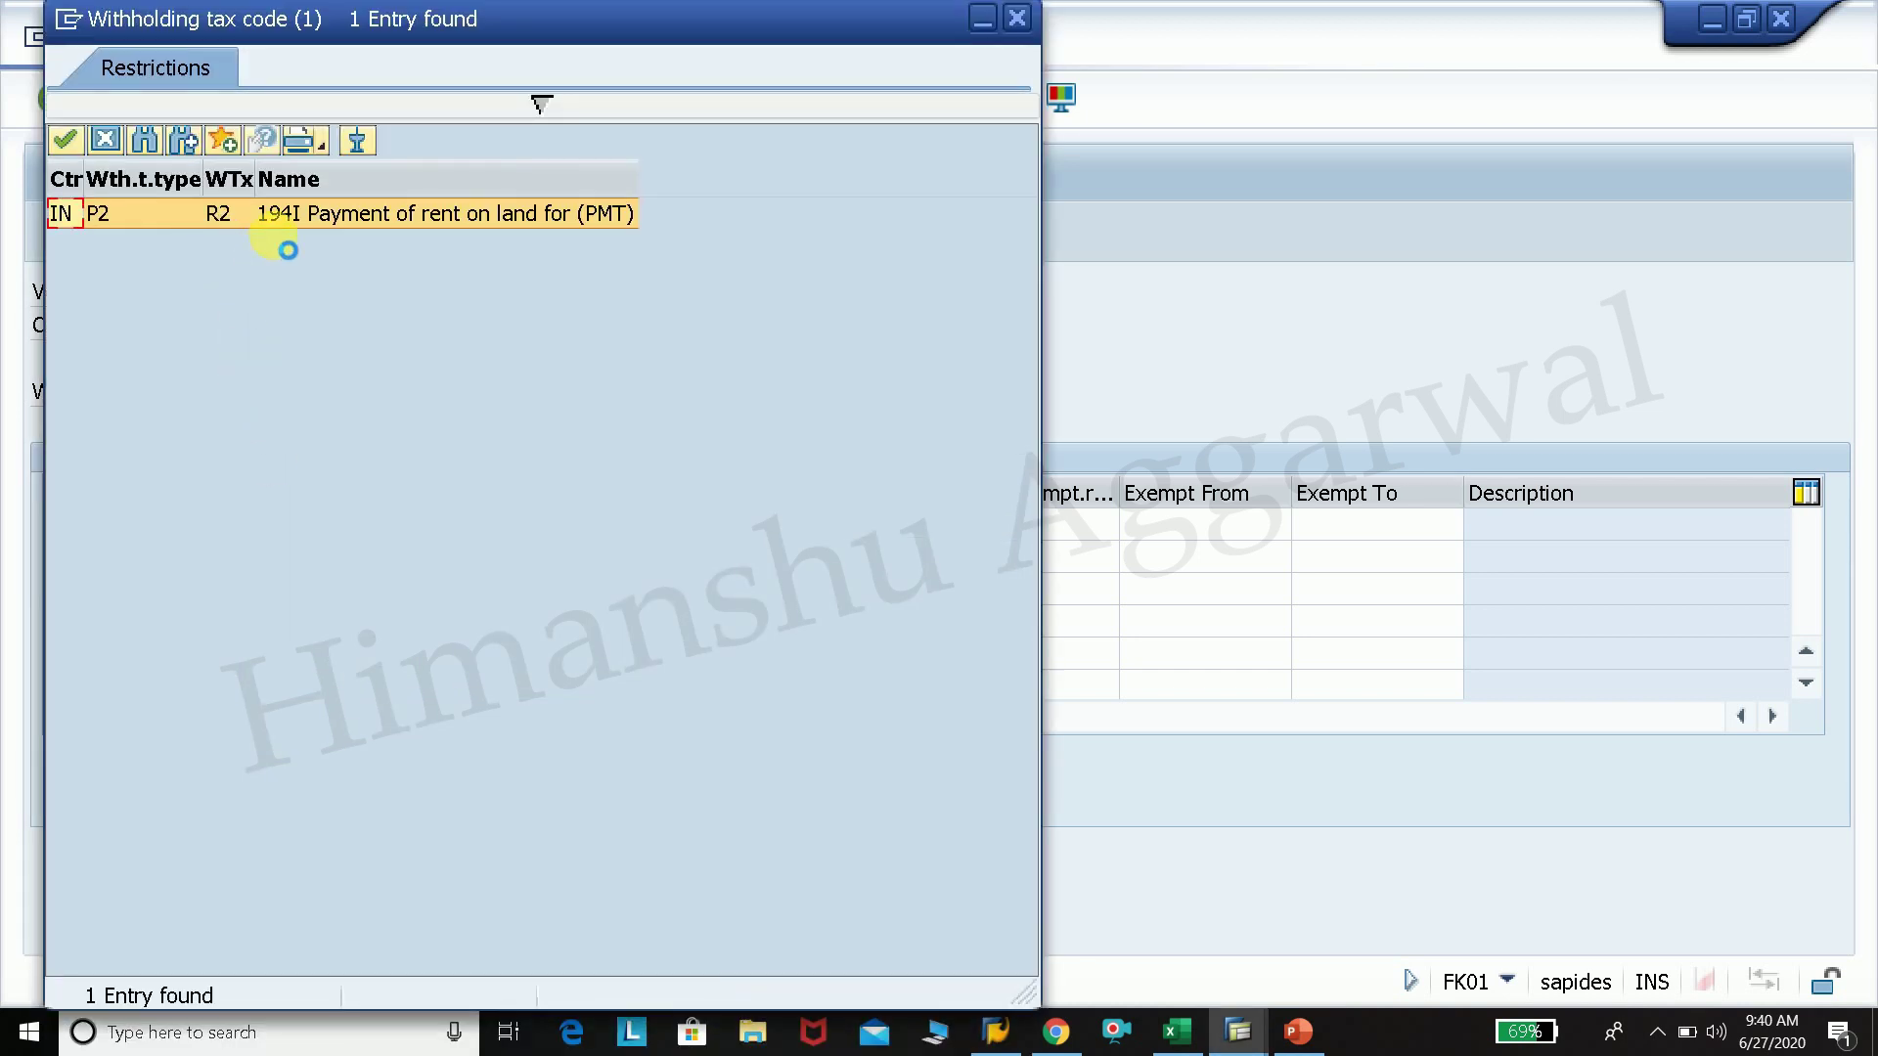
{"action": "double_click", "coordinate": [276, 215]}
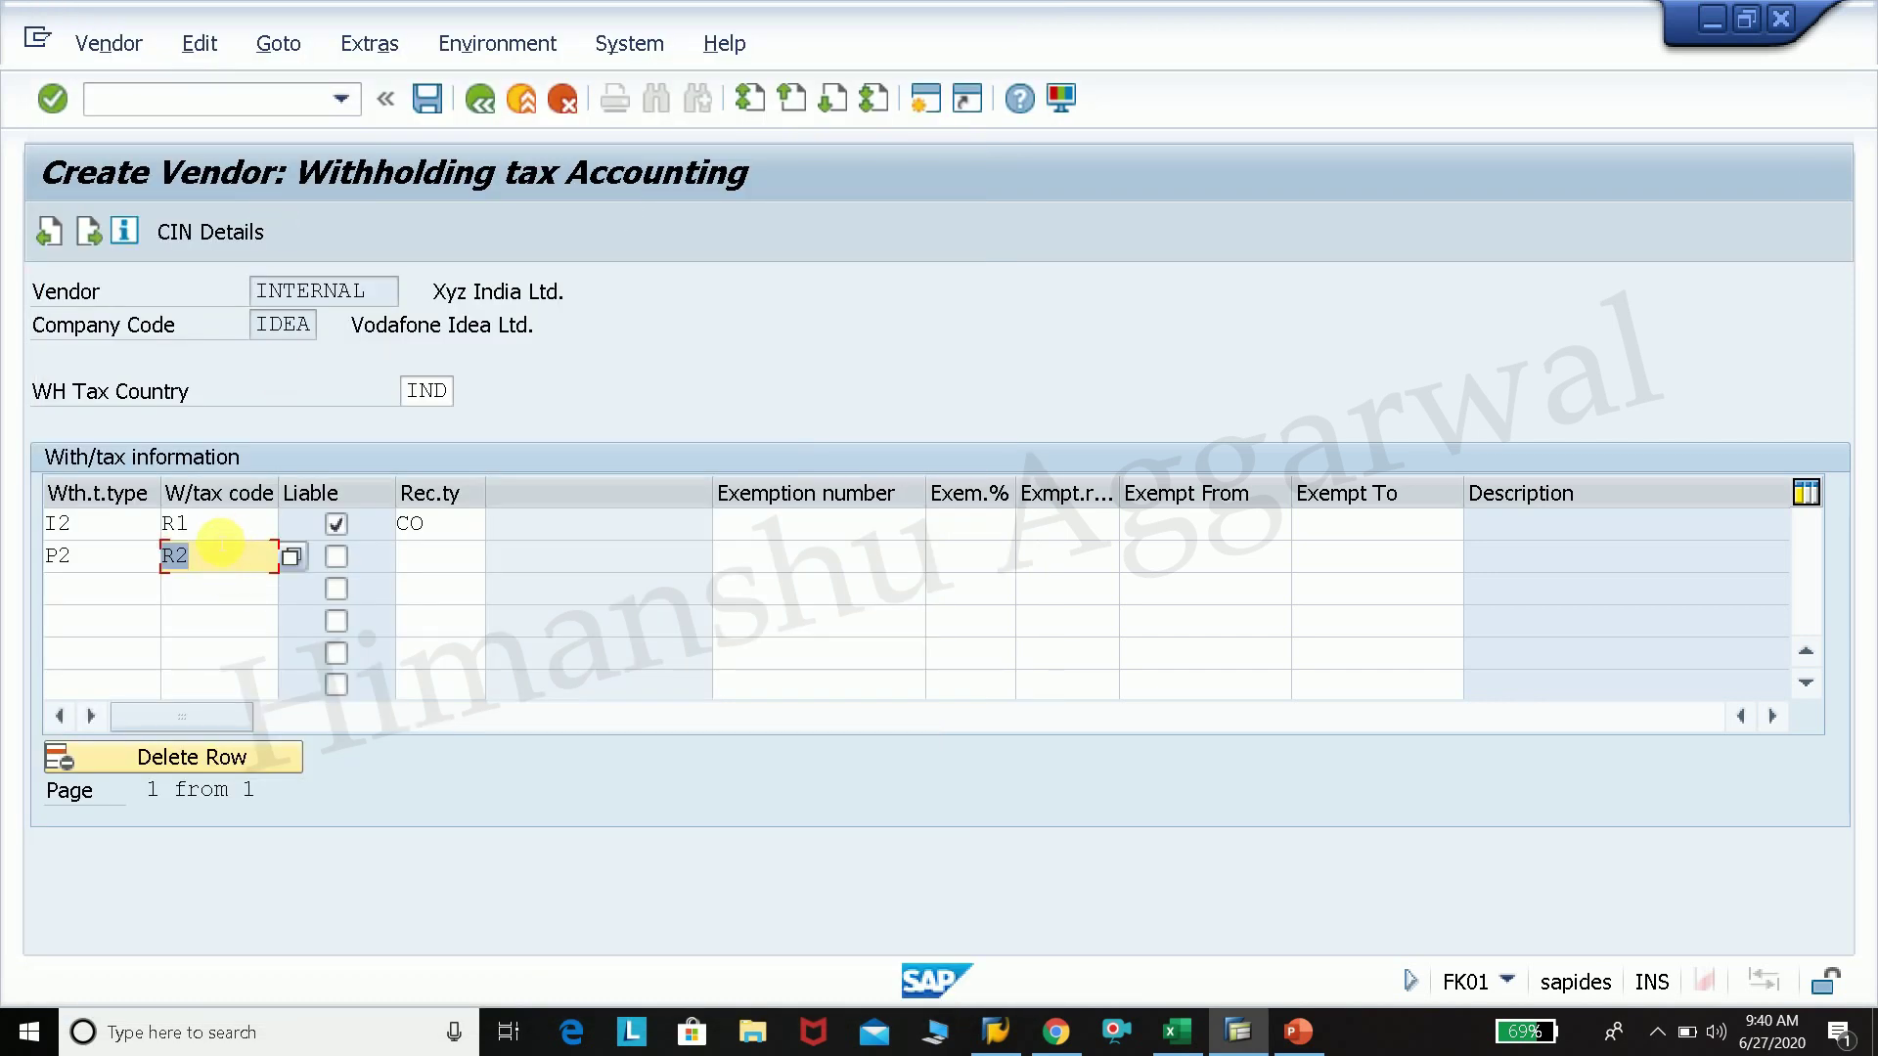
Step: Mark the P2 withholding tax row as liable and set its recipient type to CO (Company)
{"action": "left_click", "coordinate": [217, 532]}
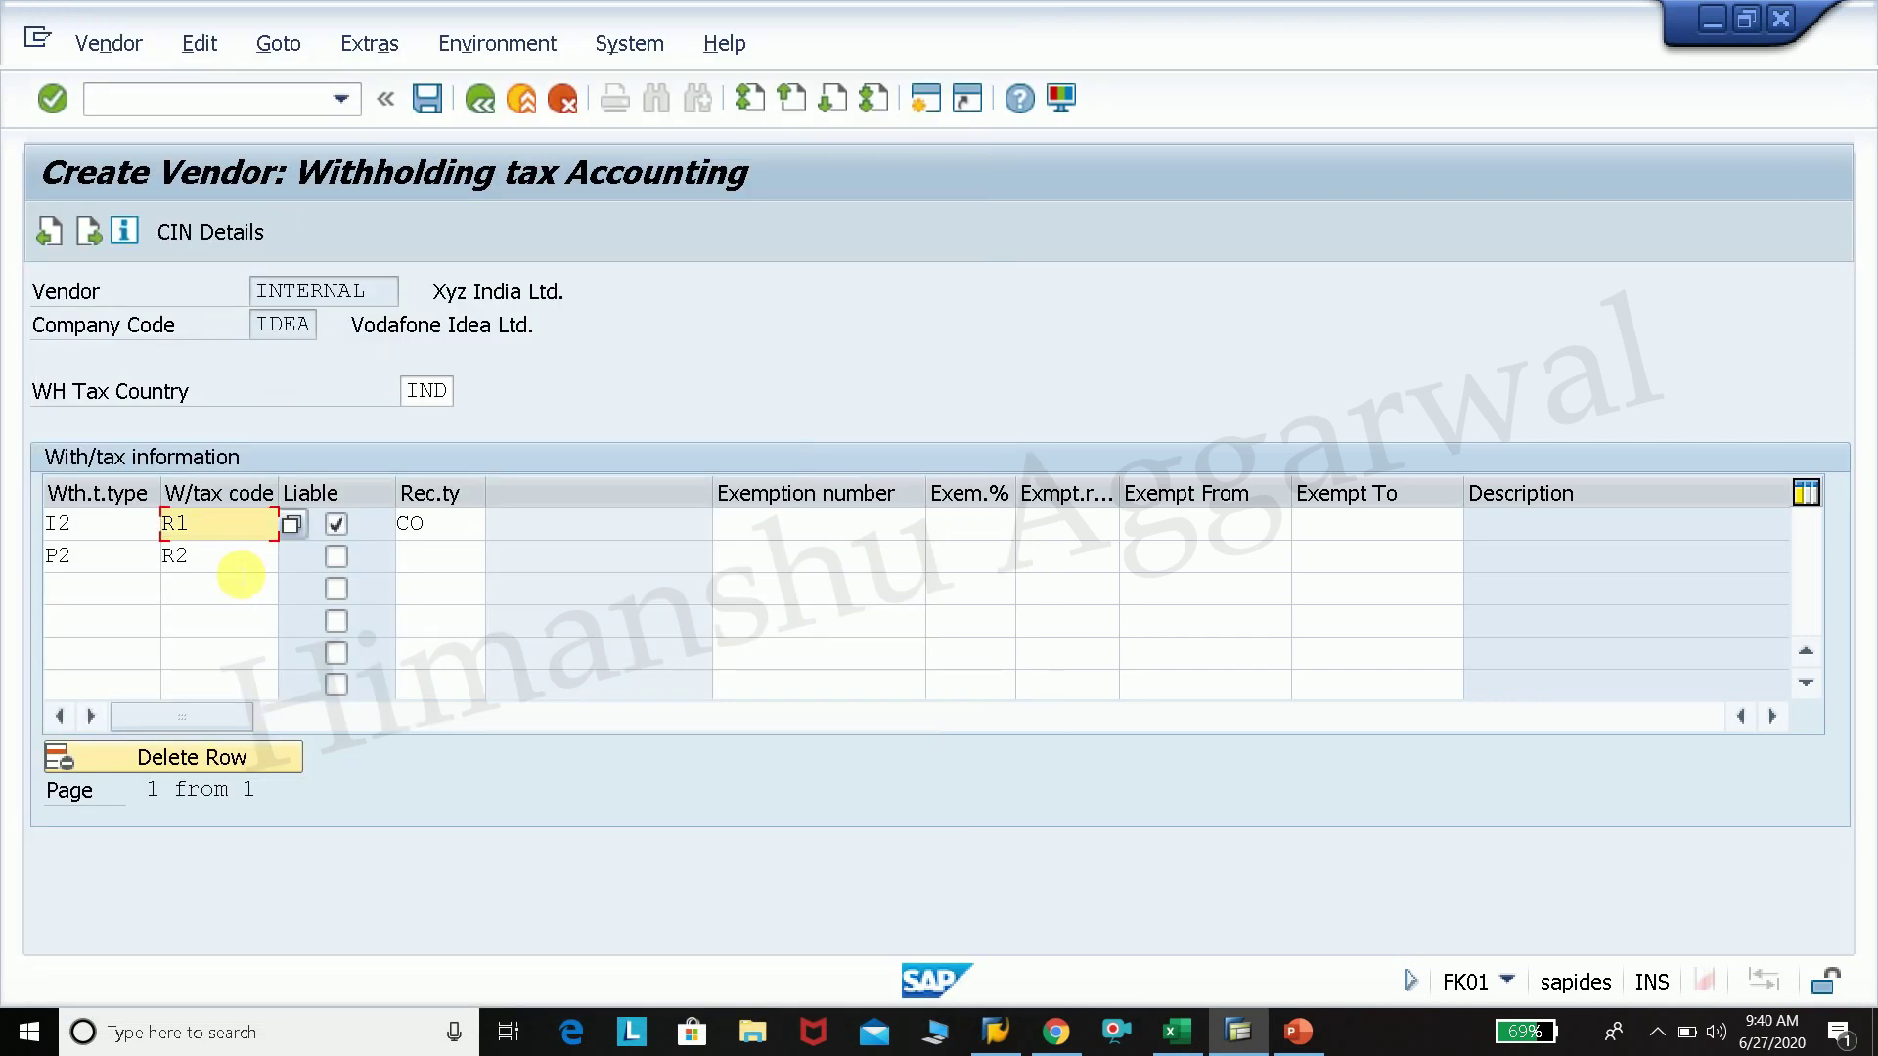
{"action": "left_click", "coordinate": [247, 563]}
{"action": "left_click", "coordinate": [336, 555]}
{"action": "left_click", "coordinate": [489, 562]}
{"action": "left_click", "coordinate": [497, 559]}
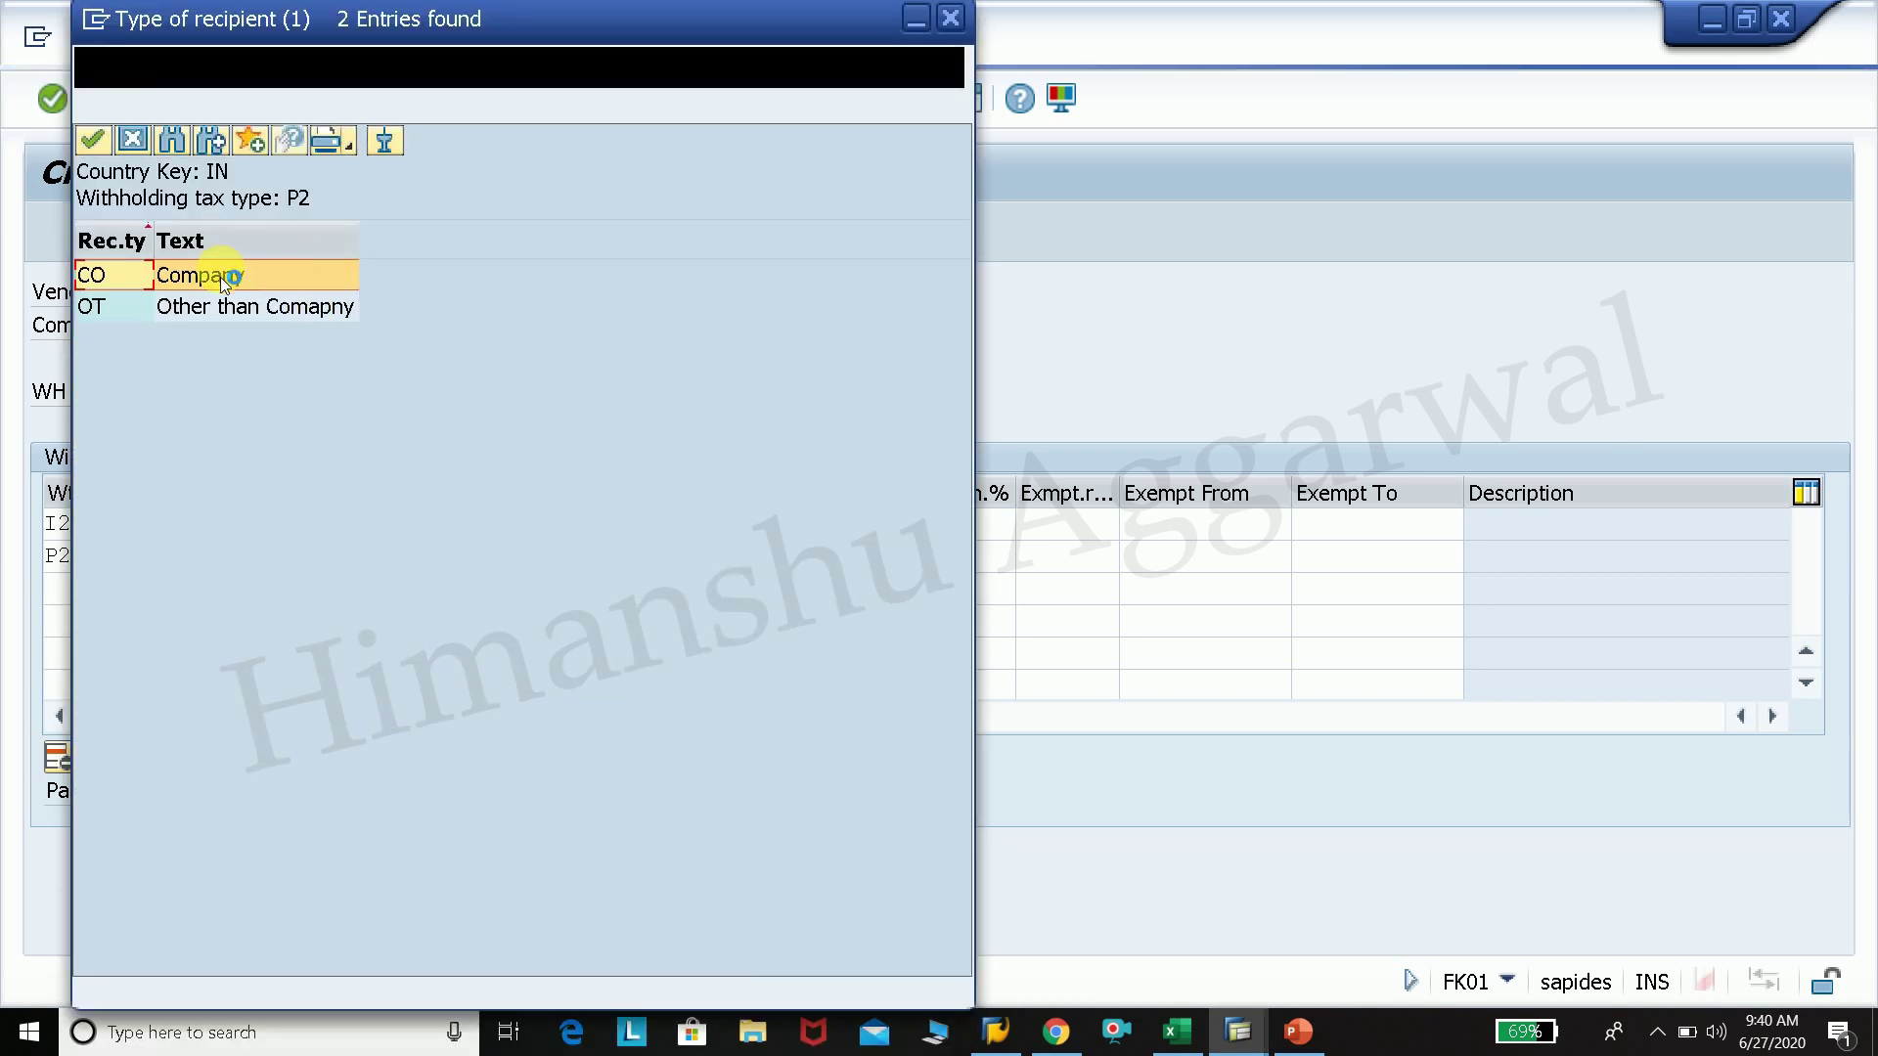
{"action": "double_click", "coordinate": [223, 278]}
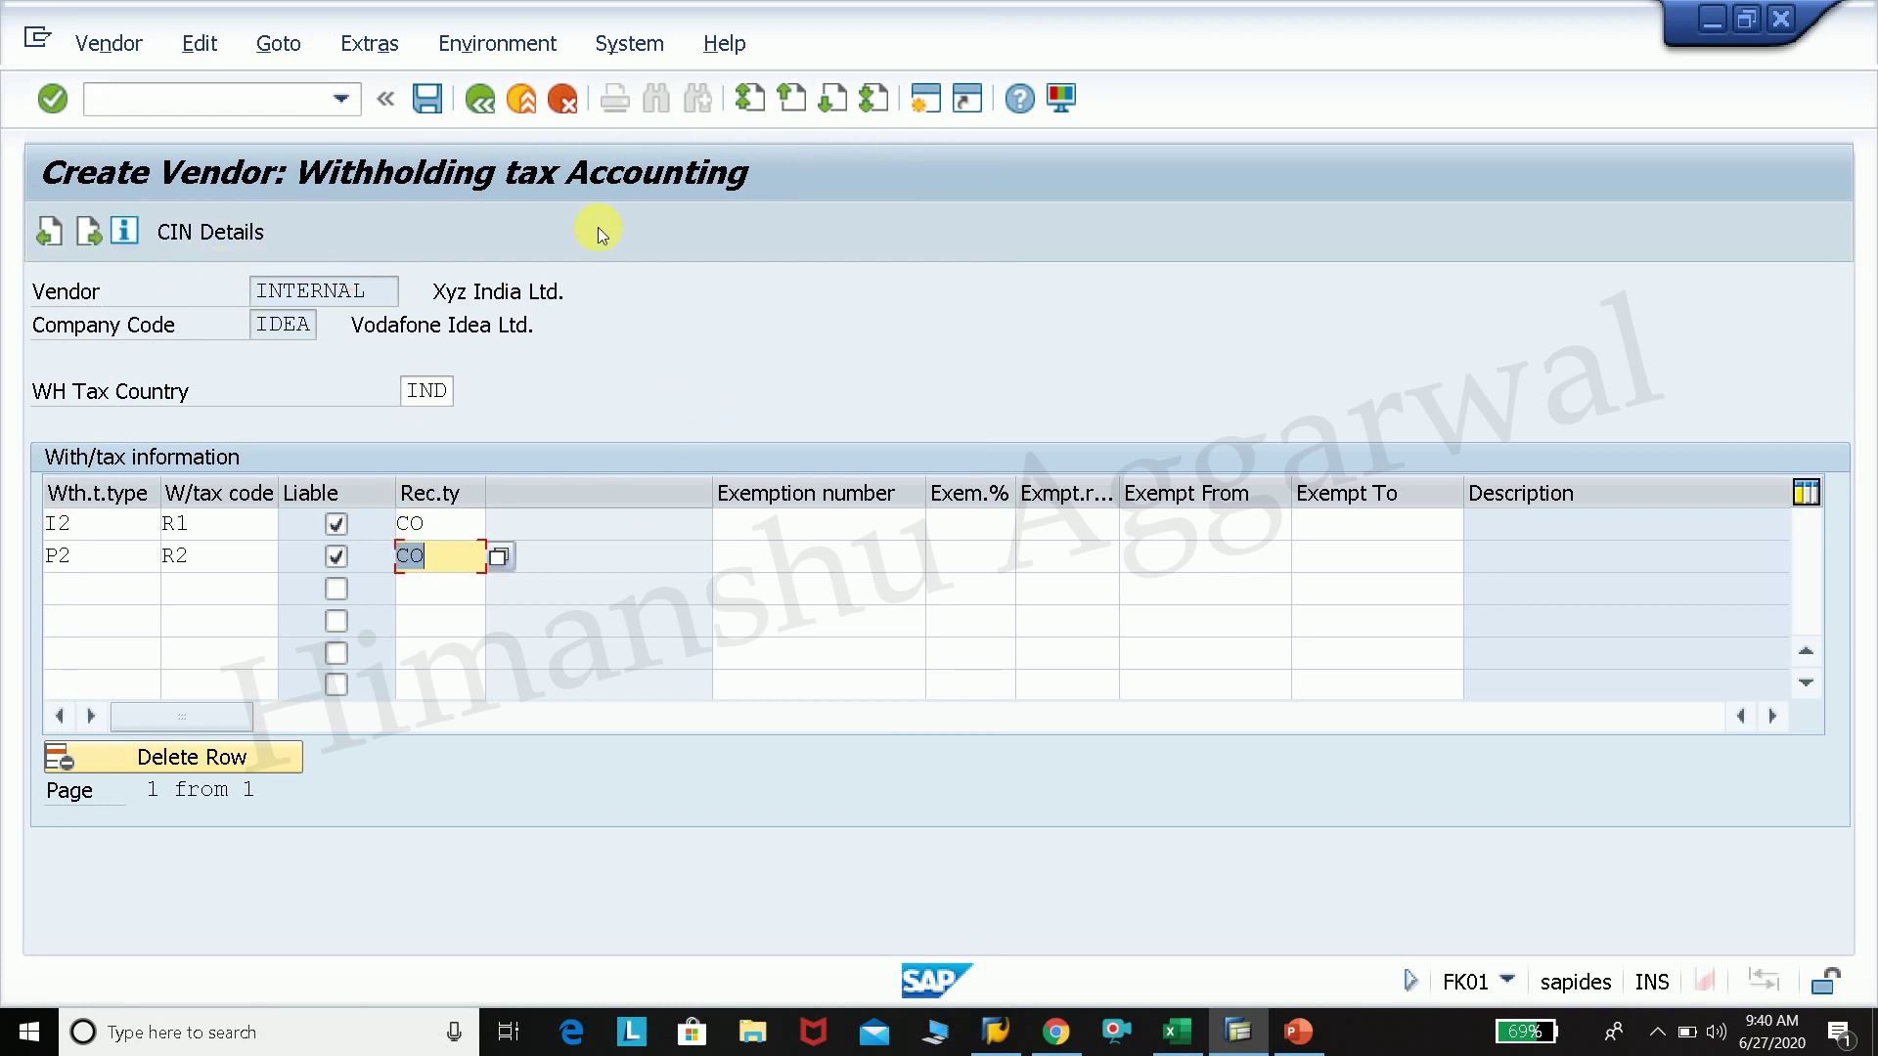
Step: Enter the vendor's PAN number in the withholding tax part of the CIN details and return to the withholding tax accounting data
{"action": "left_click", "coordinate": [186, 235]}
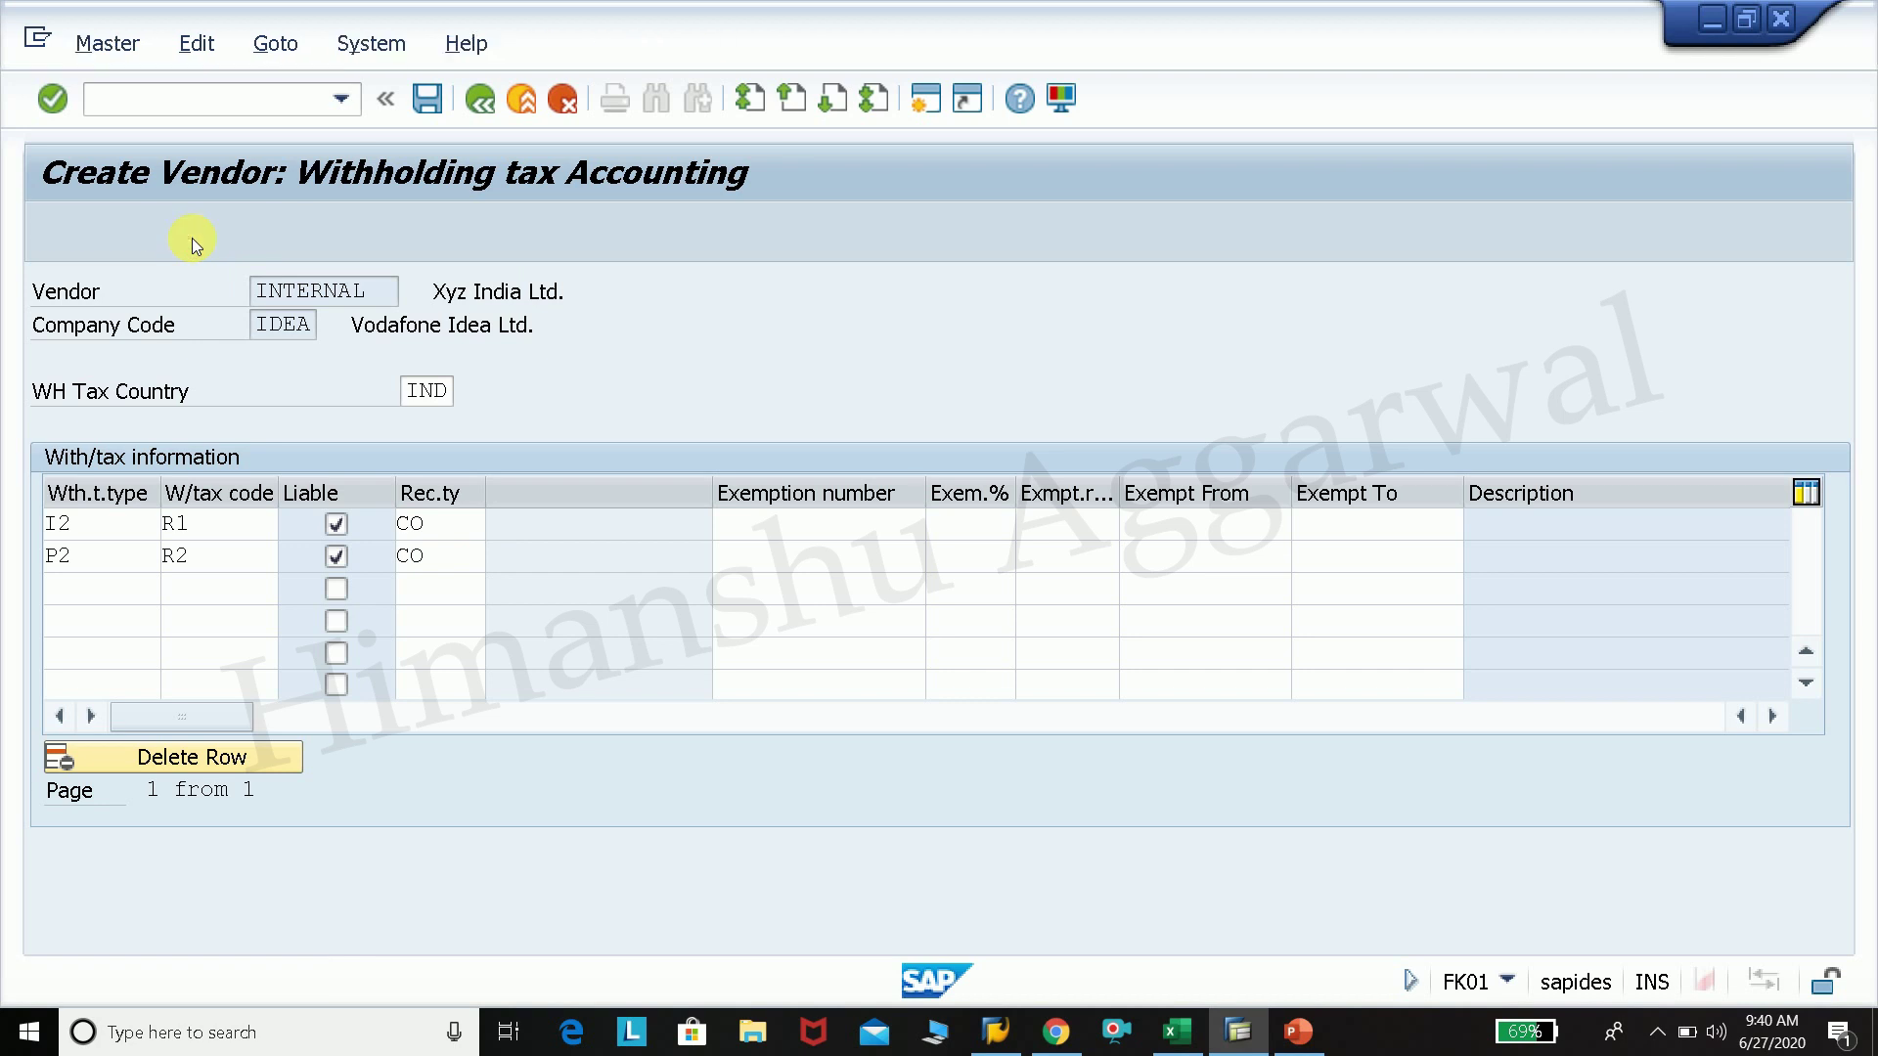
{"action": "left_click", "coordinate": [205, 299]}
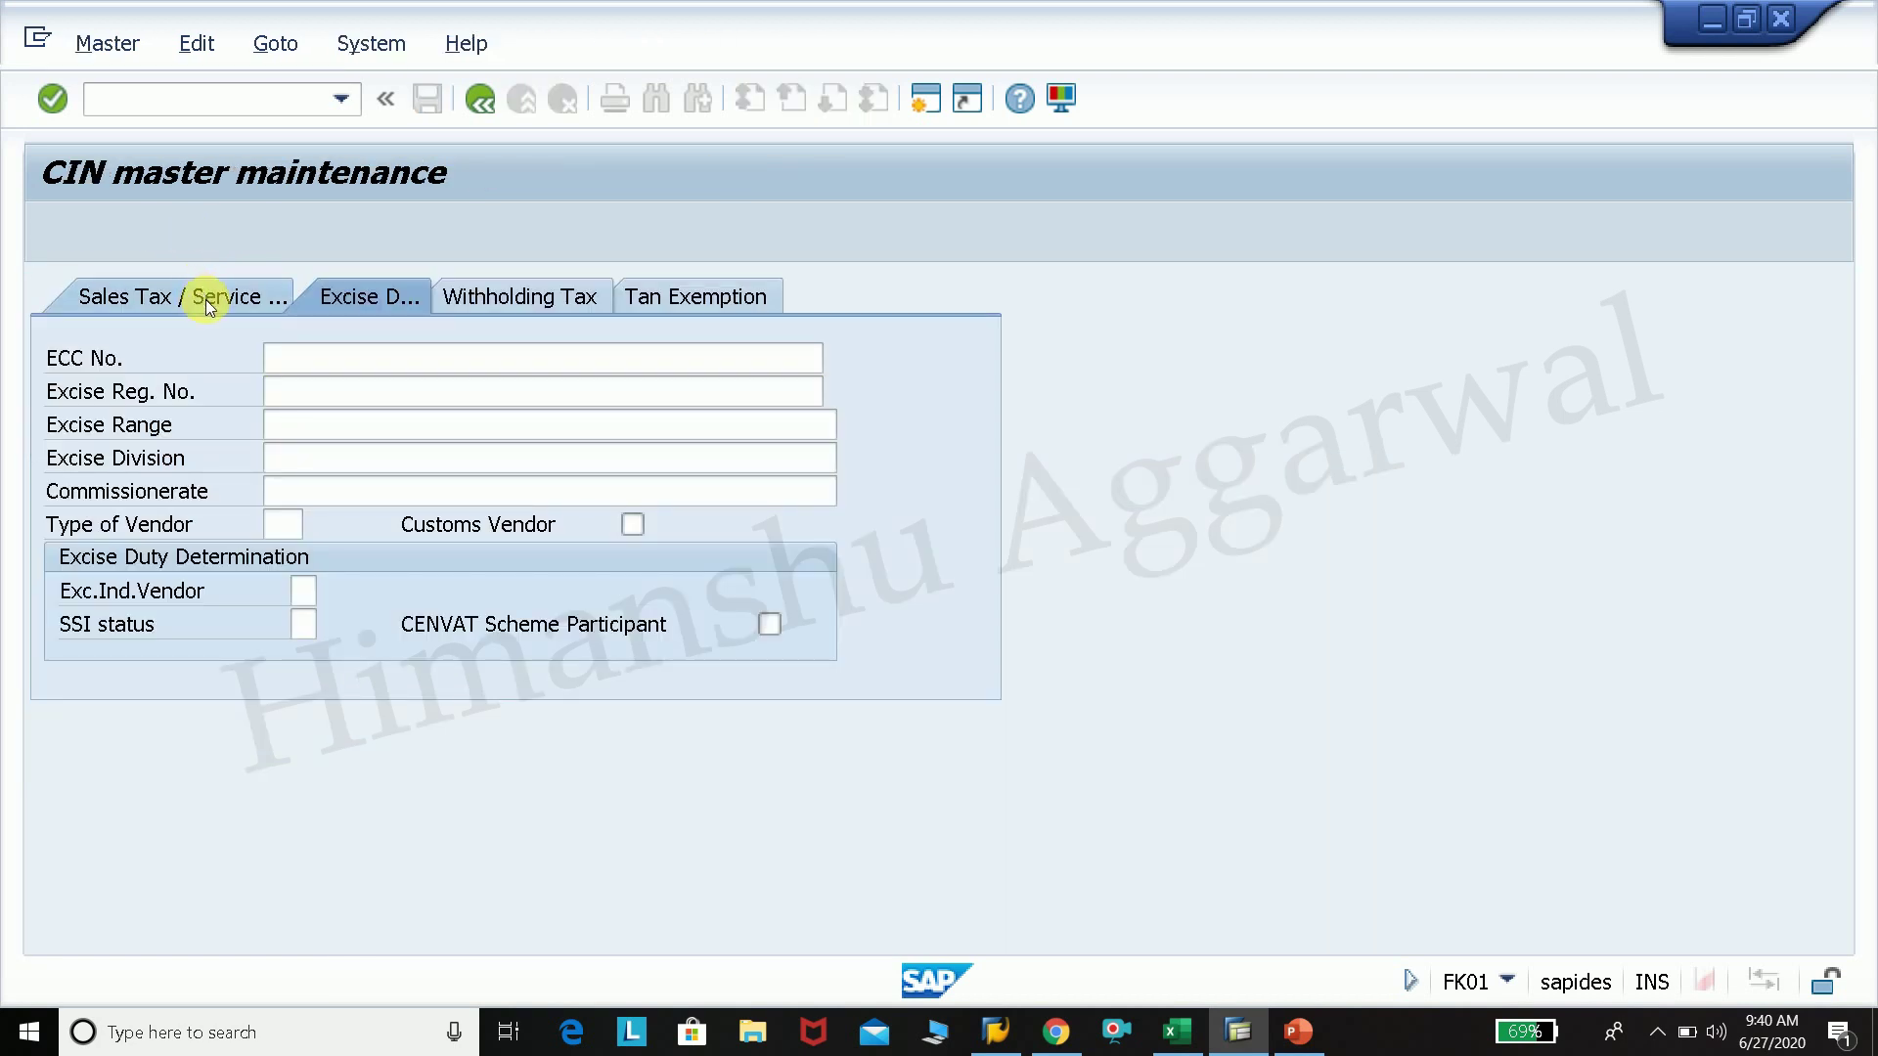
{"action": "left_click", "coordinate": [471, 299]}
{"action": "type", "text": "APTVR2421C"}
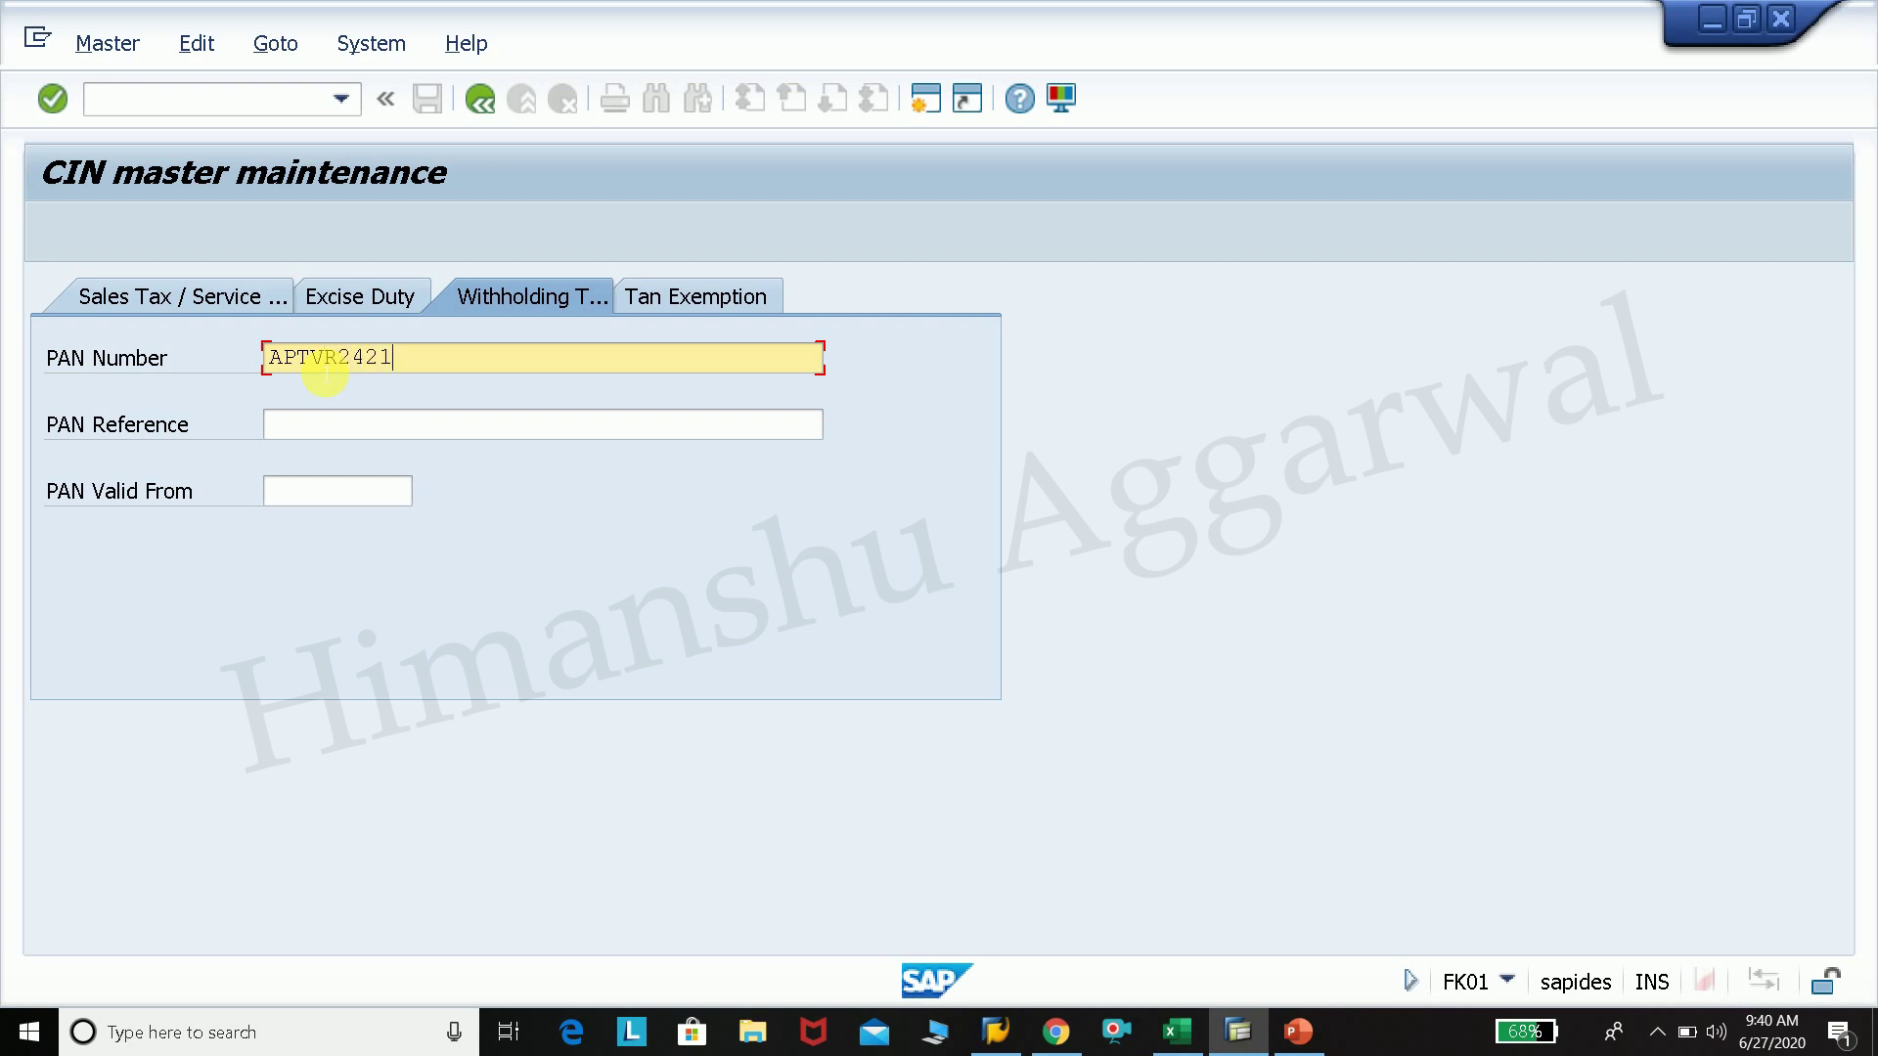
{"action": "left_click", "coordinate": [464, 109]}
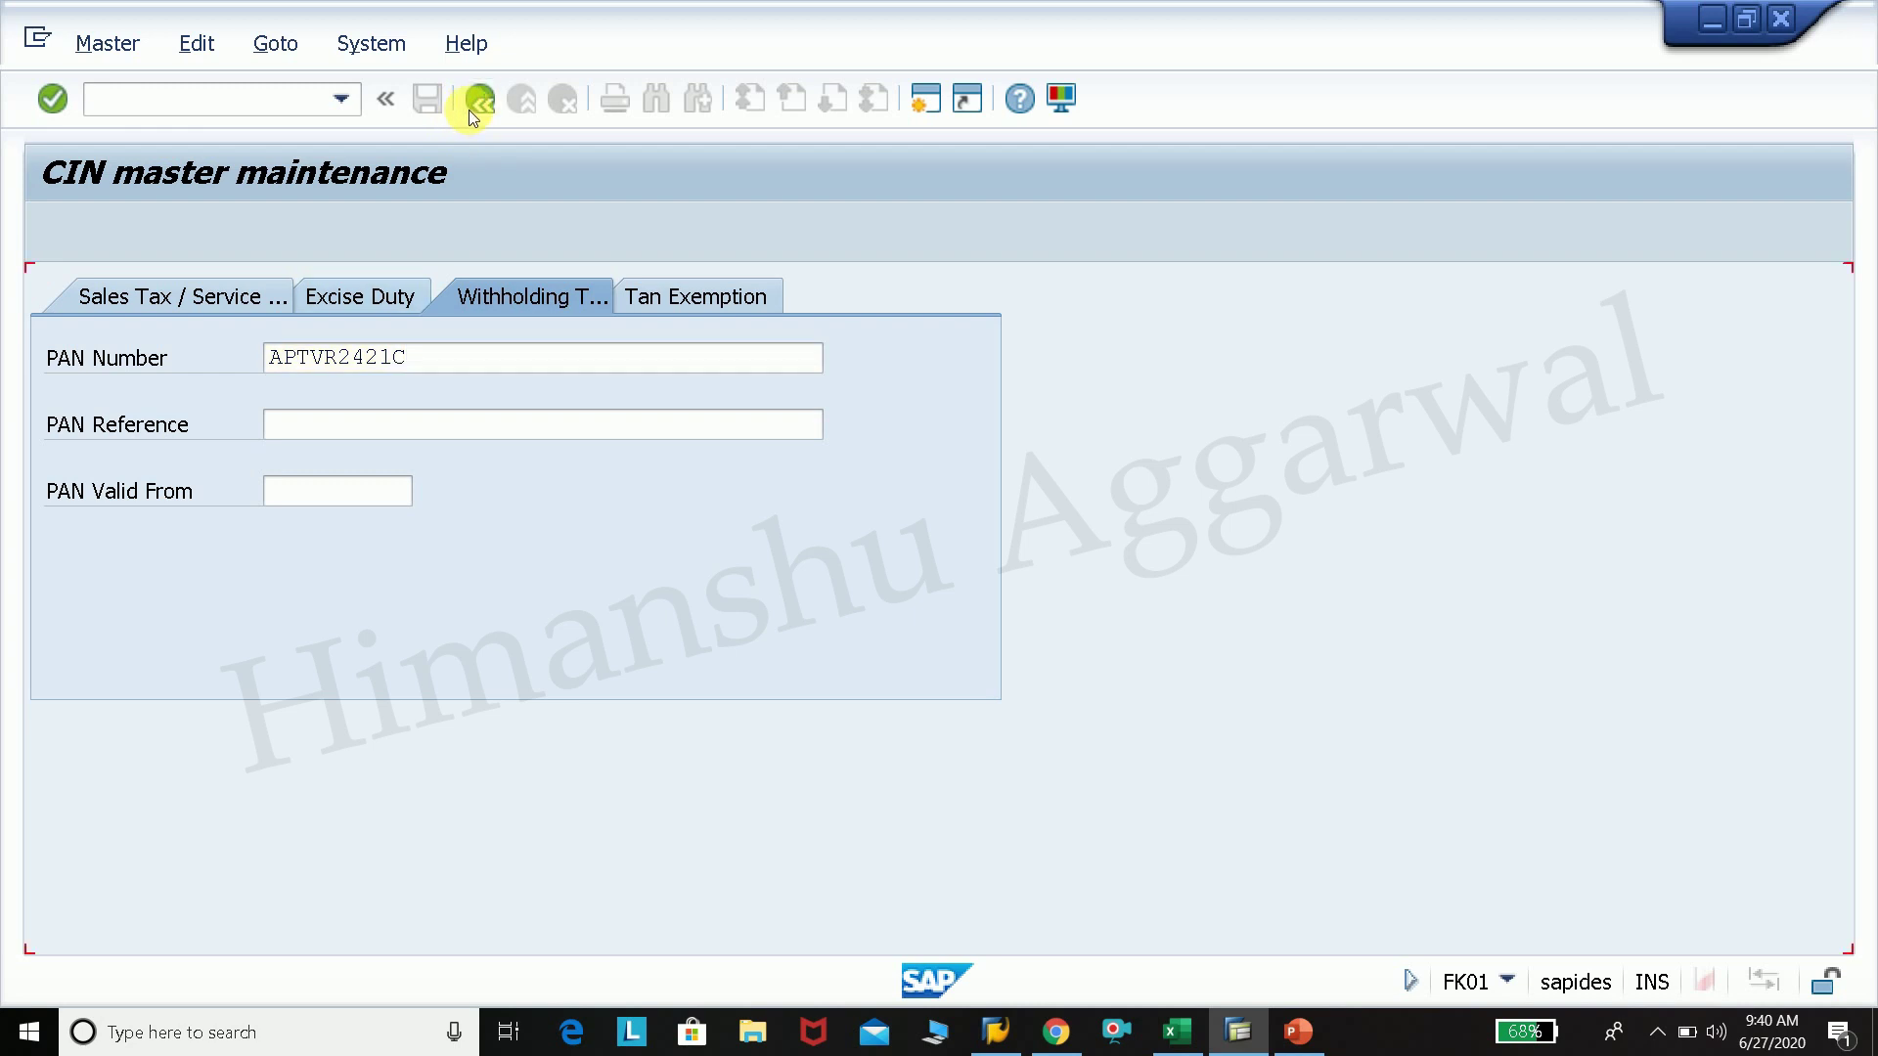
{"action": "left_click", "coordinate": [481, 102]}
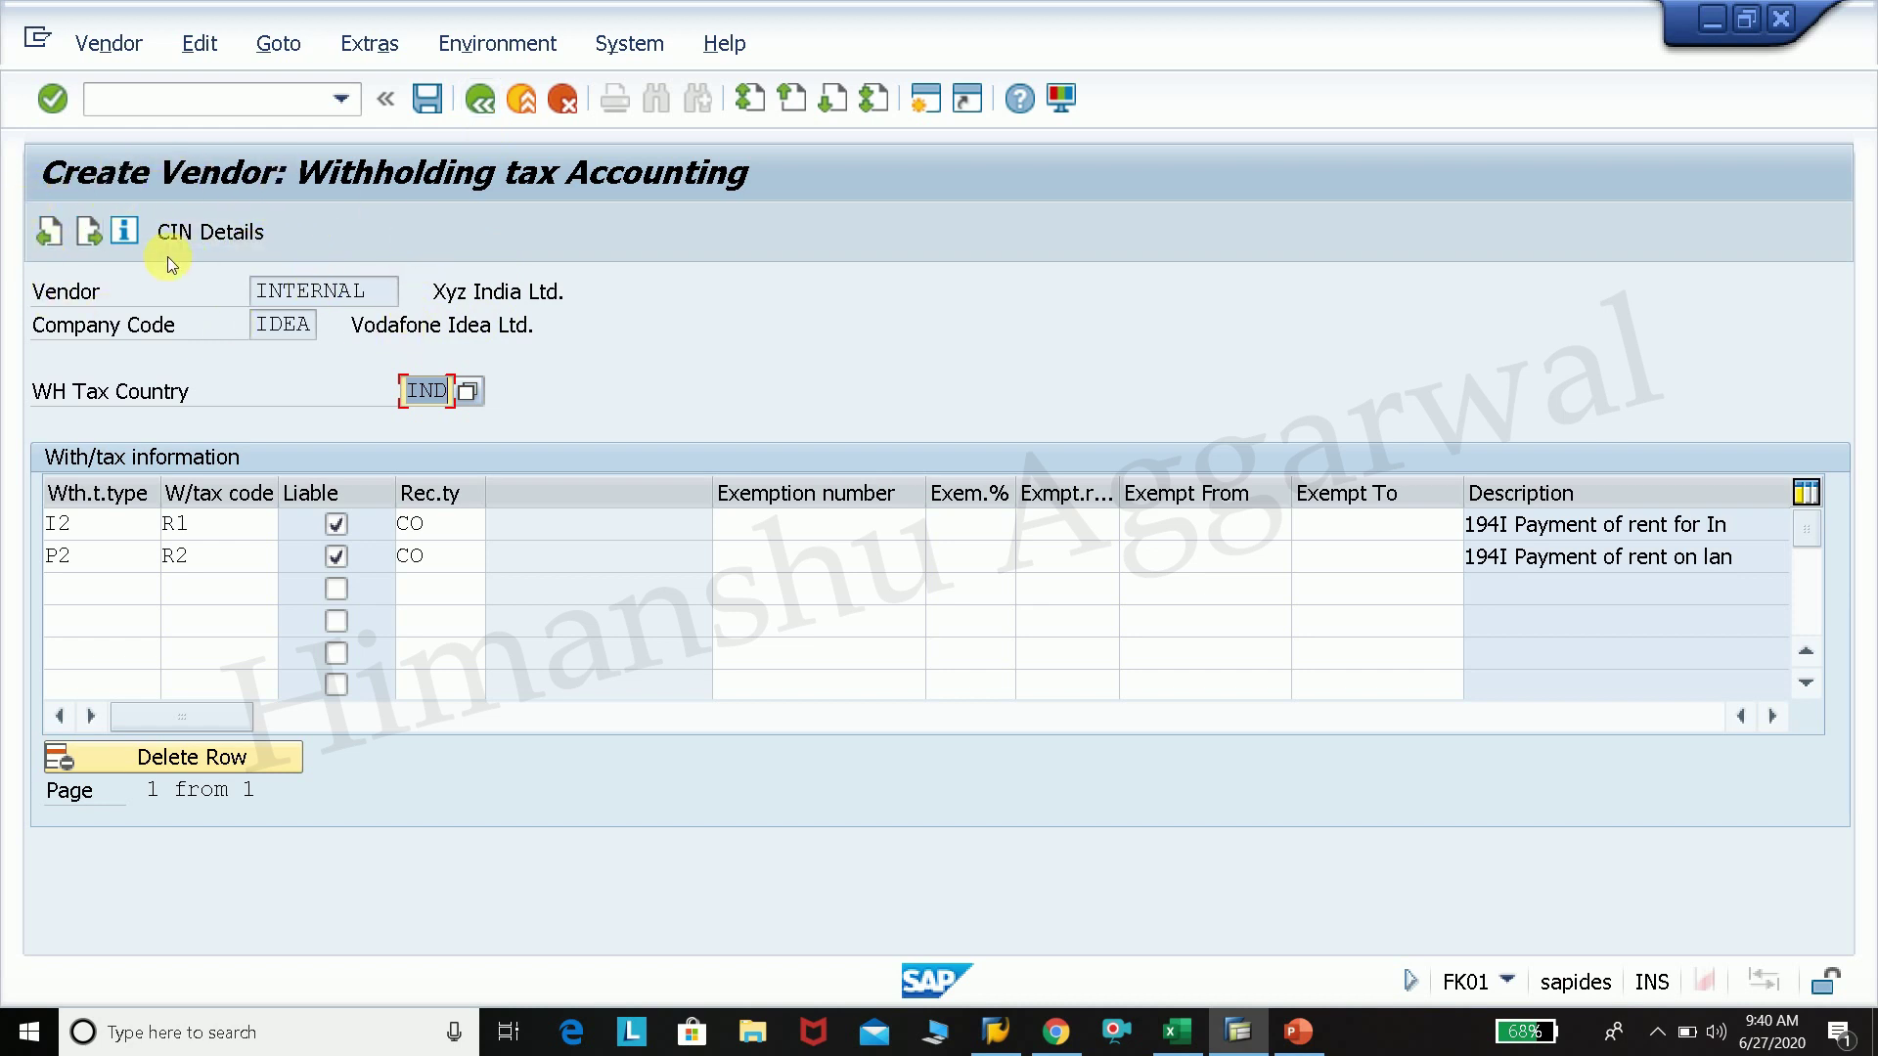
Step: Open a new session, run transaction omt3e and start a new entry under User screen reference
{"action": "left_click", "coordinate": [931, 98]}
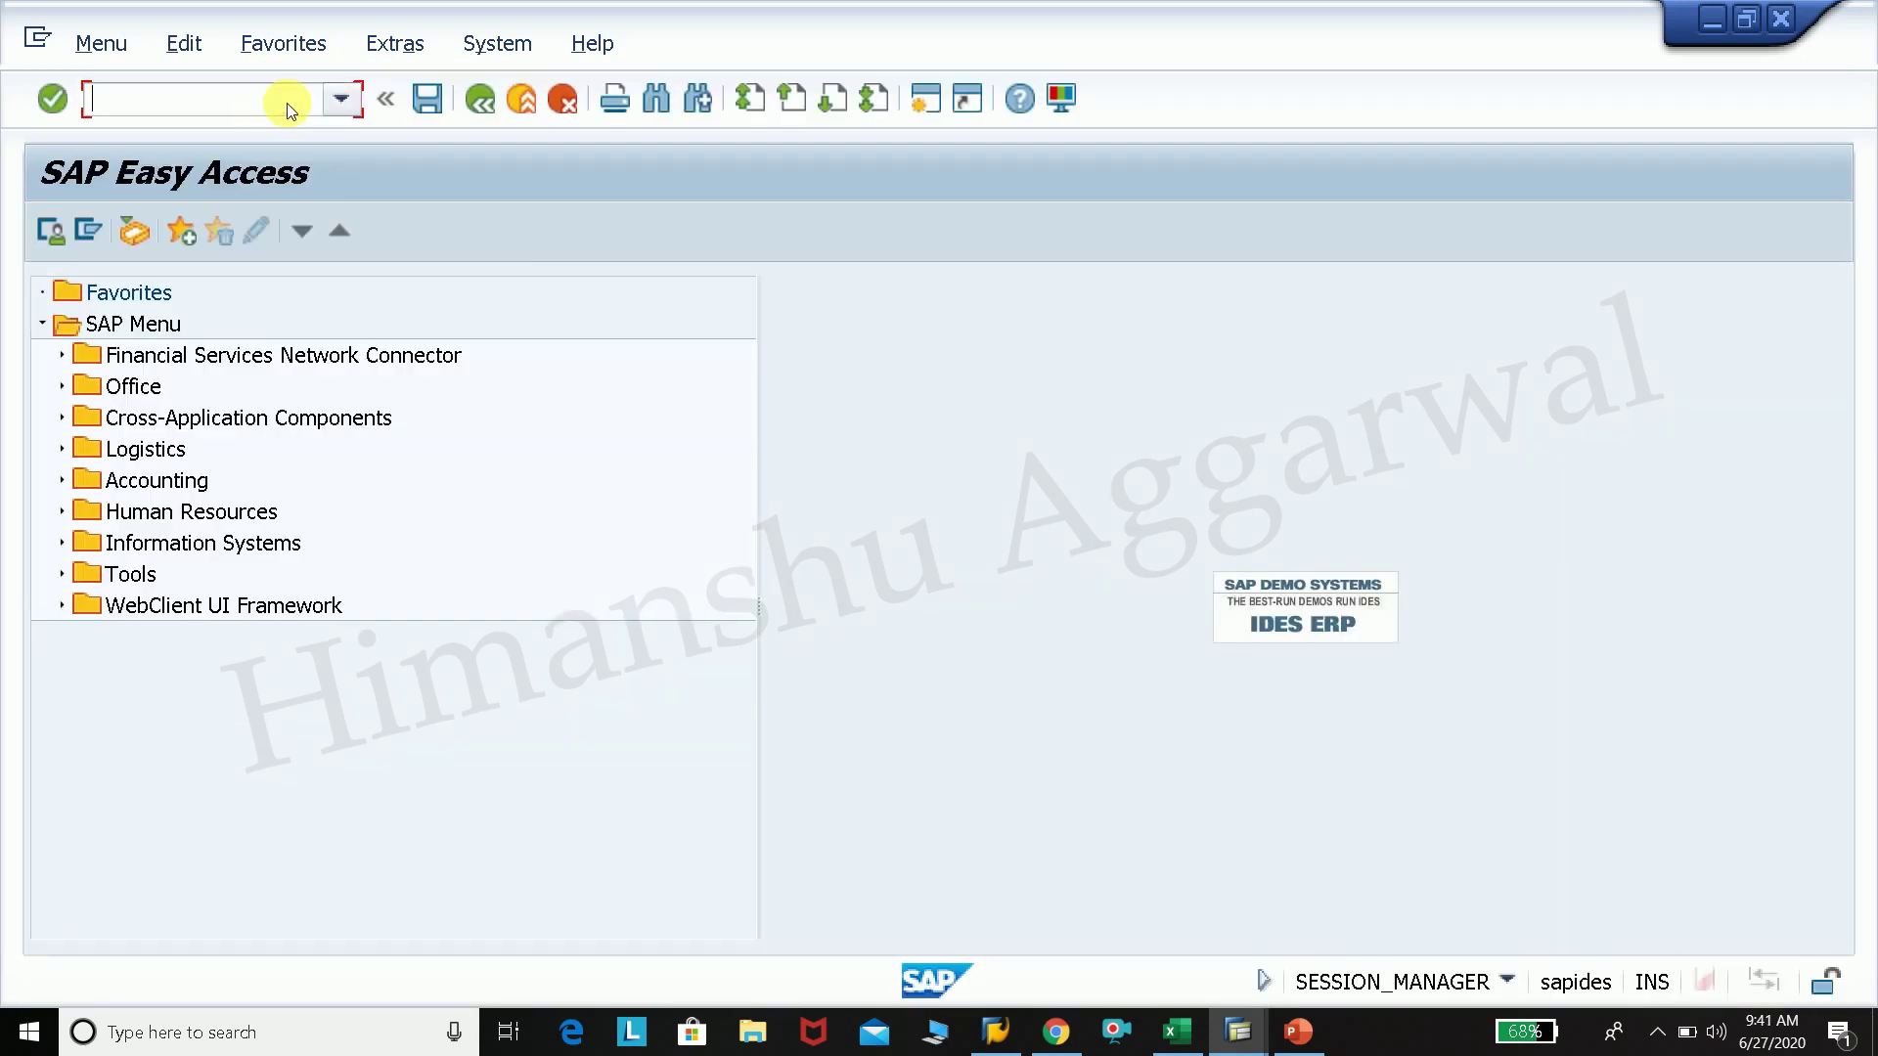
{"action": "left_click", "coordinate": [341, 98]}
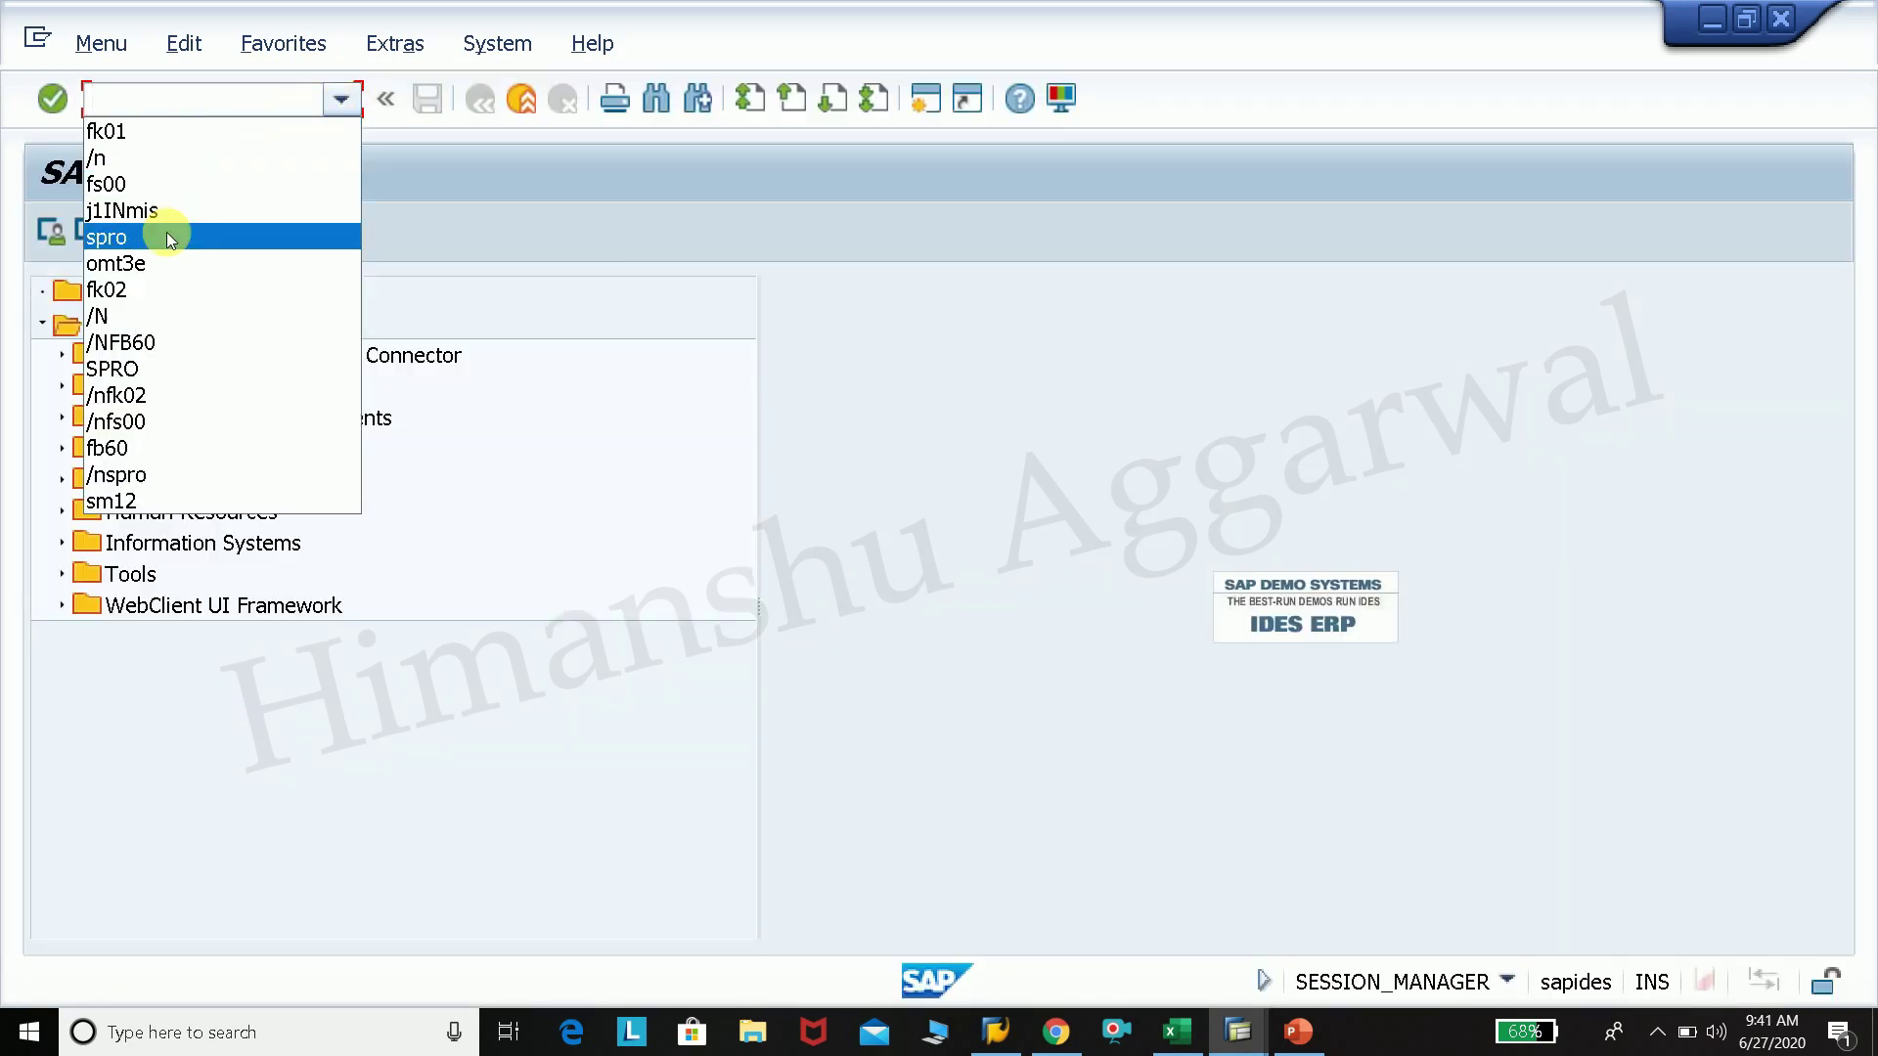
{"action": "left_click", "coordinate": [172, 262]}
{"action": "left_click", "coordinate": [164, 98]}
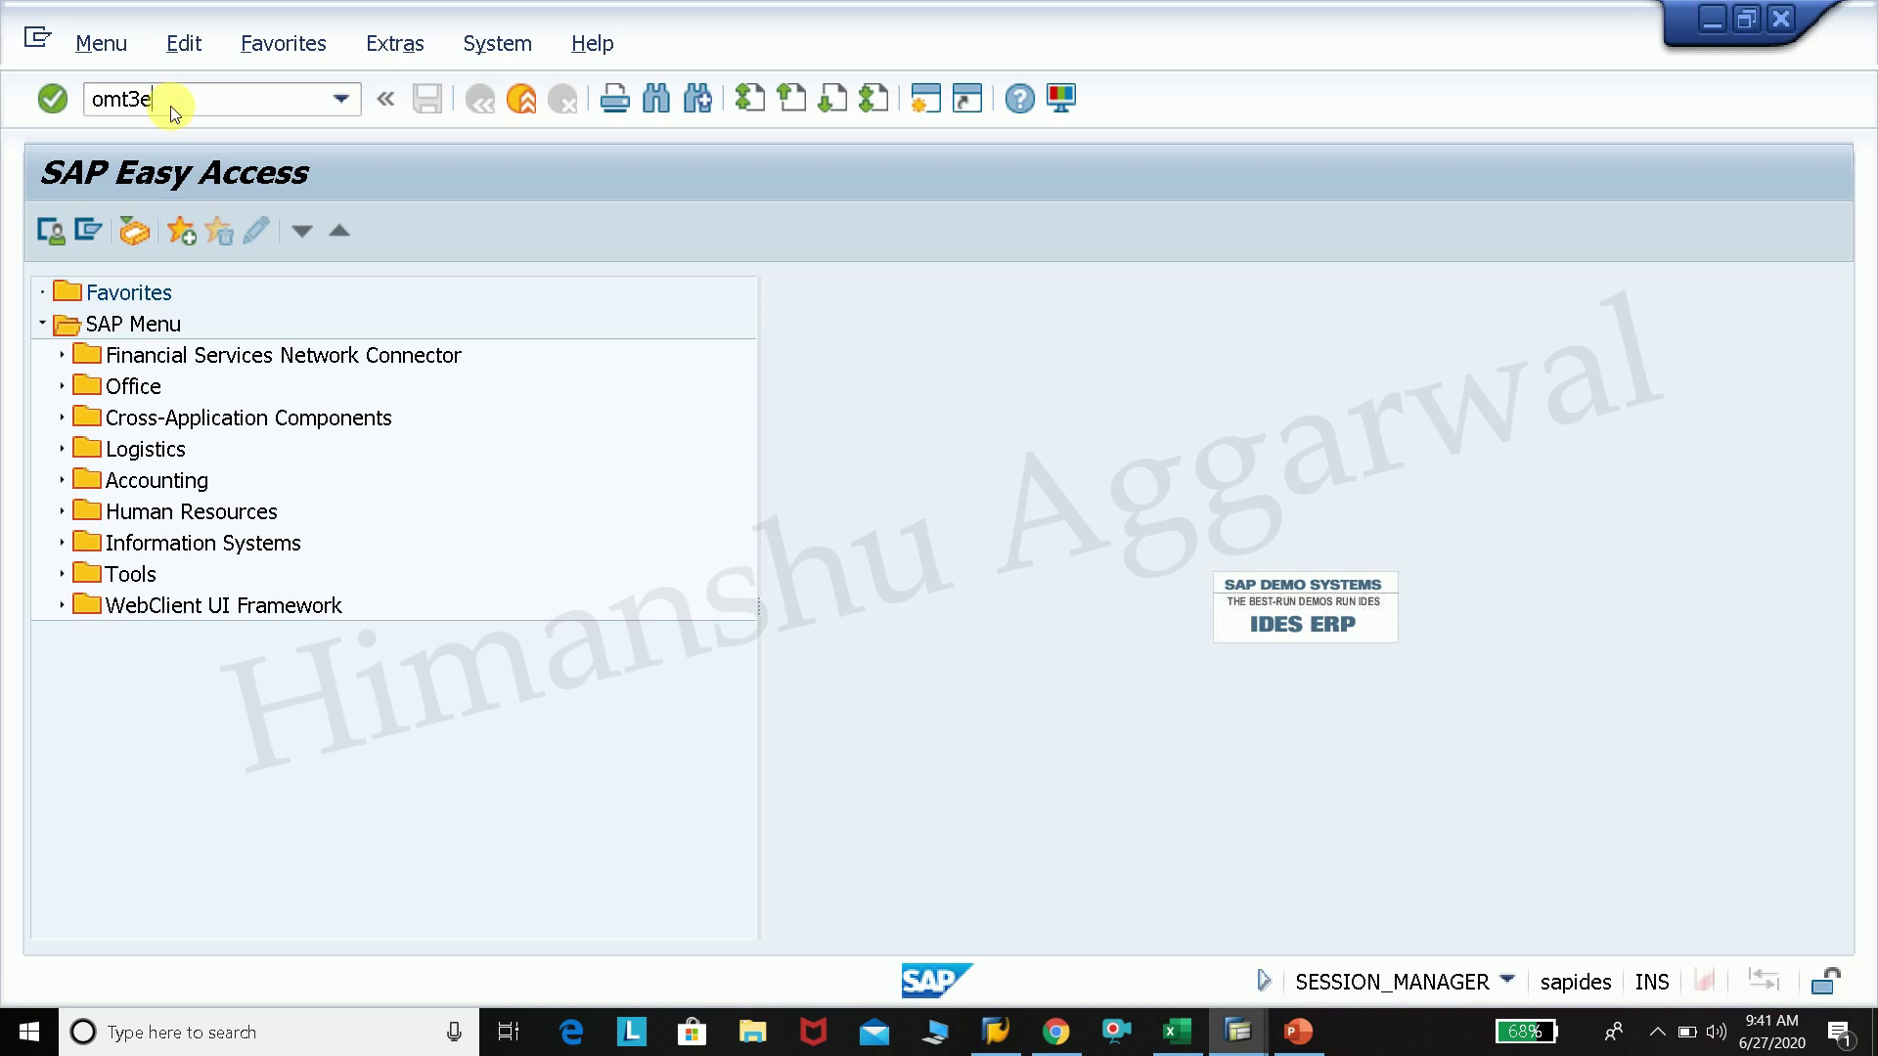
{"action": "key", "text": "Return"}
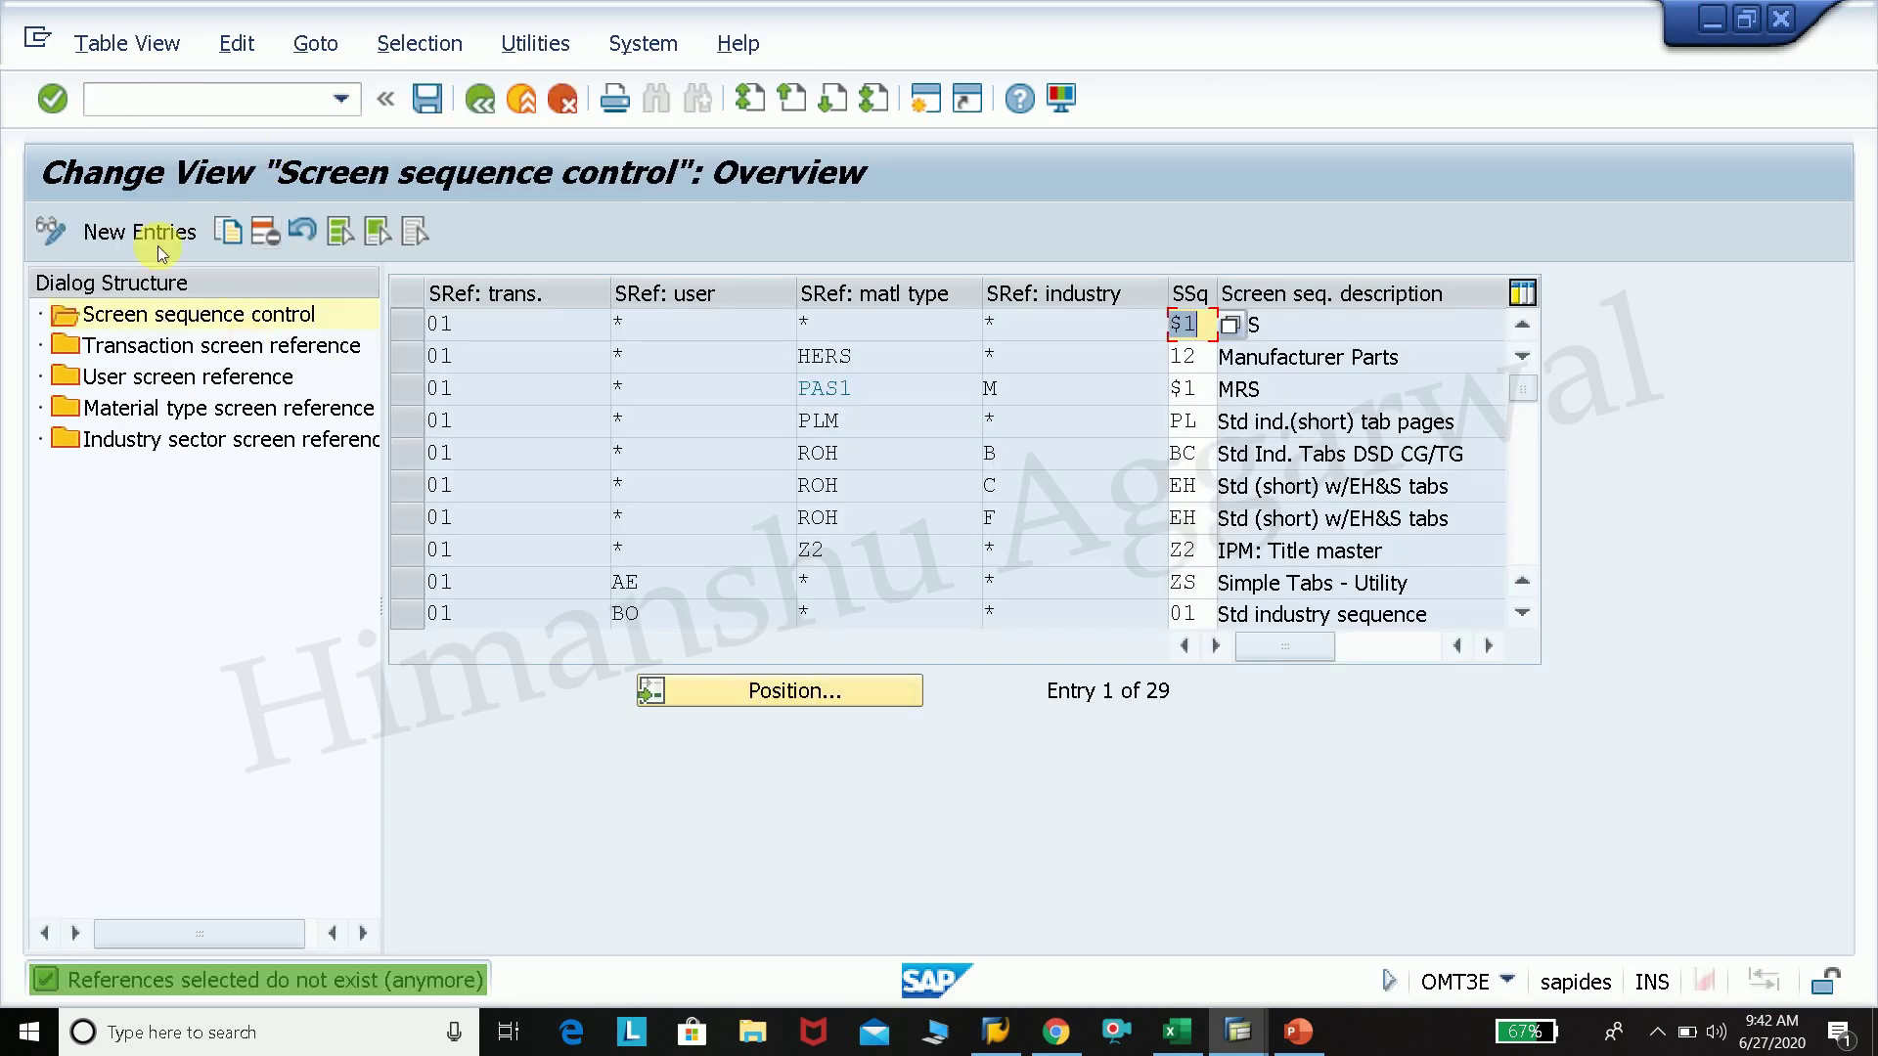
{"action": "double_click", "coordinate": [182, 382]}
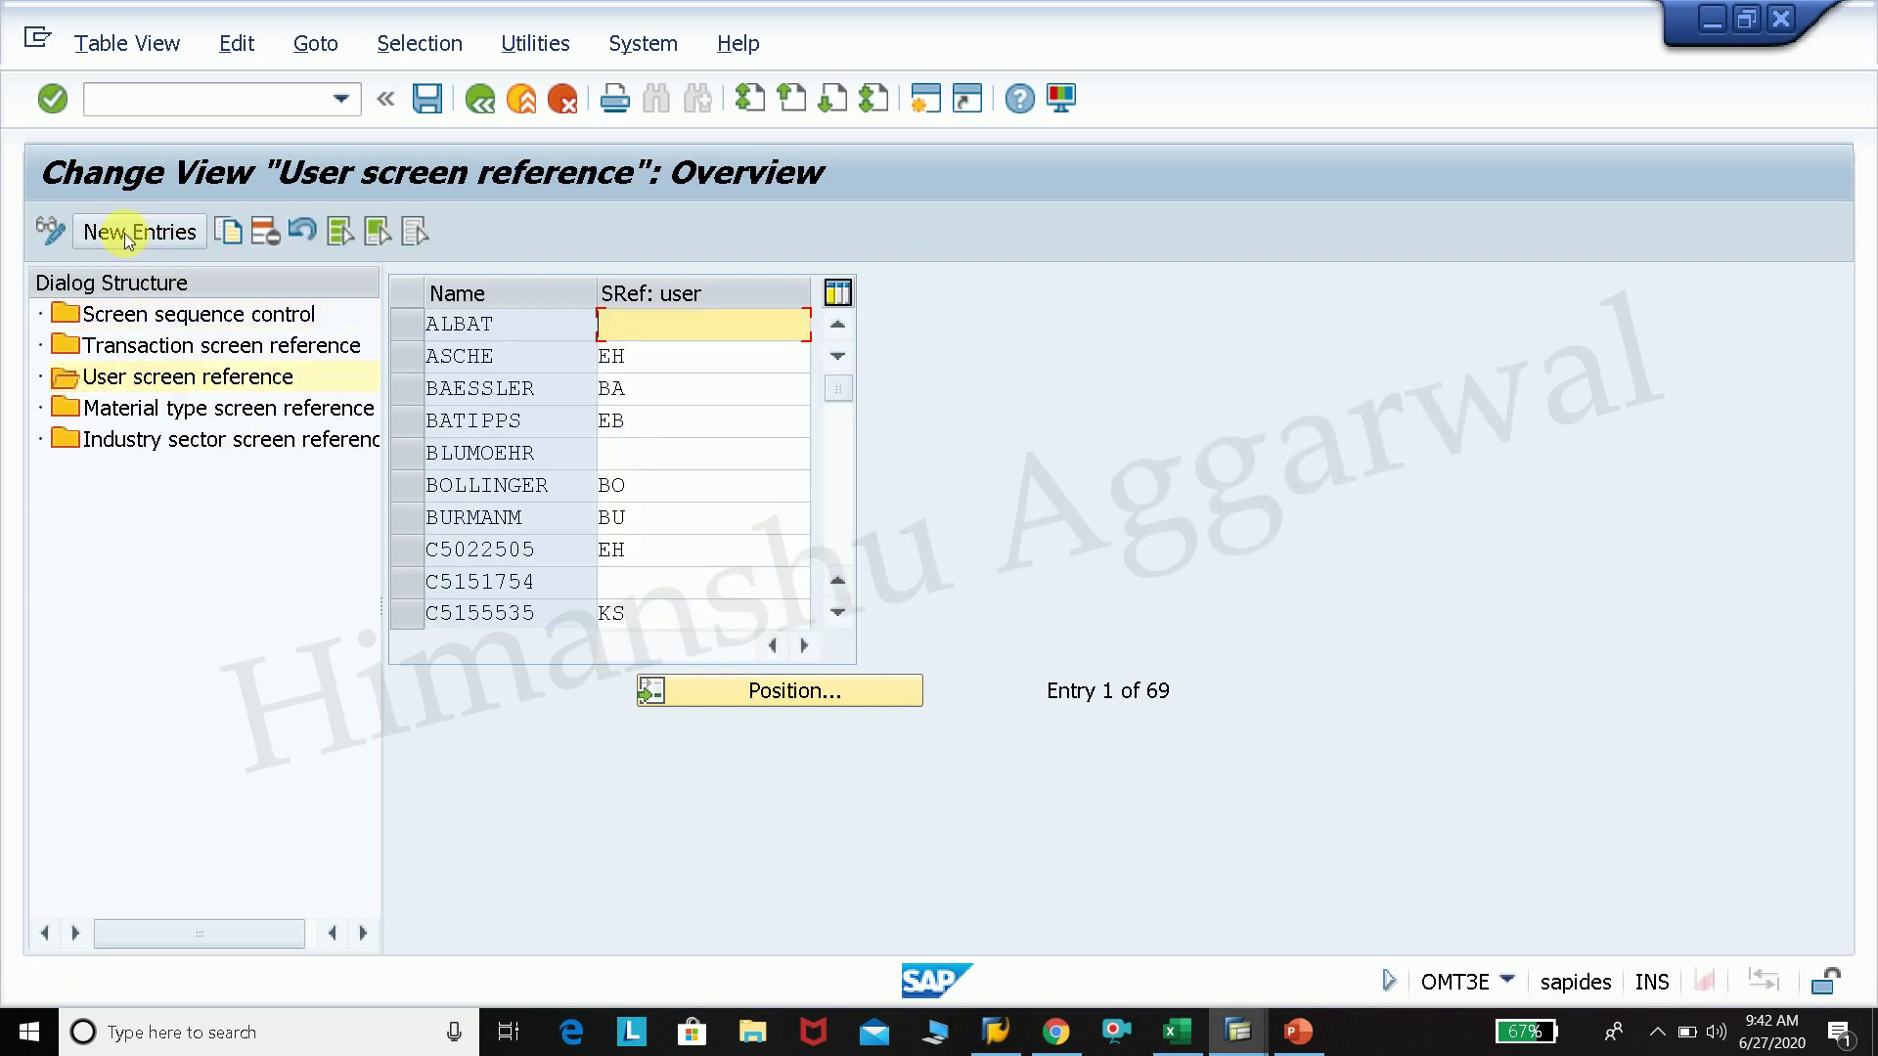
{"action": "left_click", "coordinate": [126, 233]}
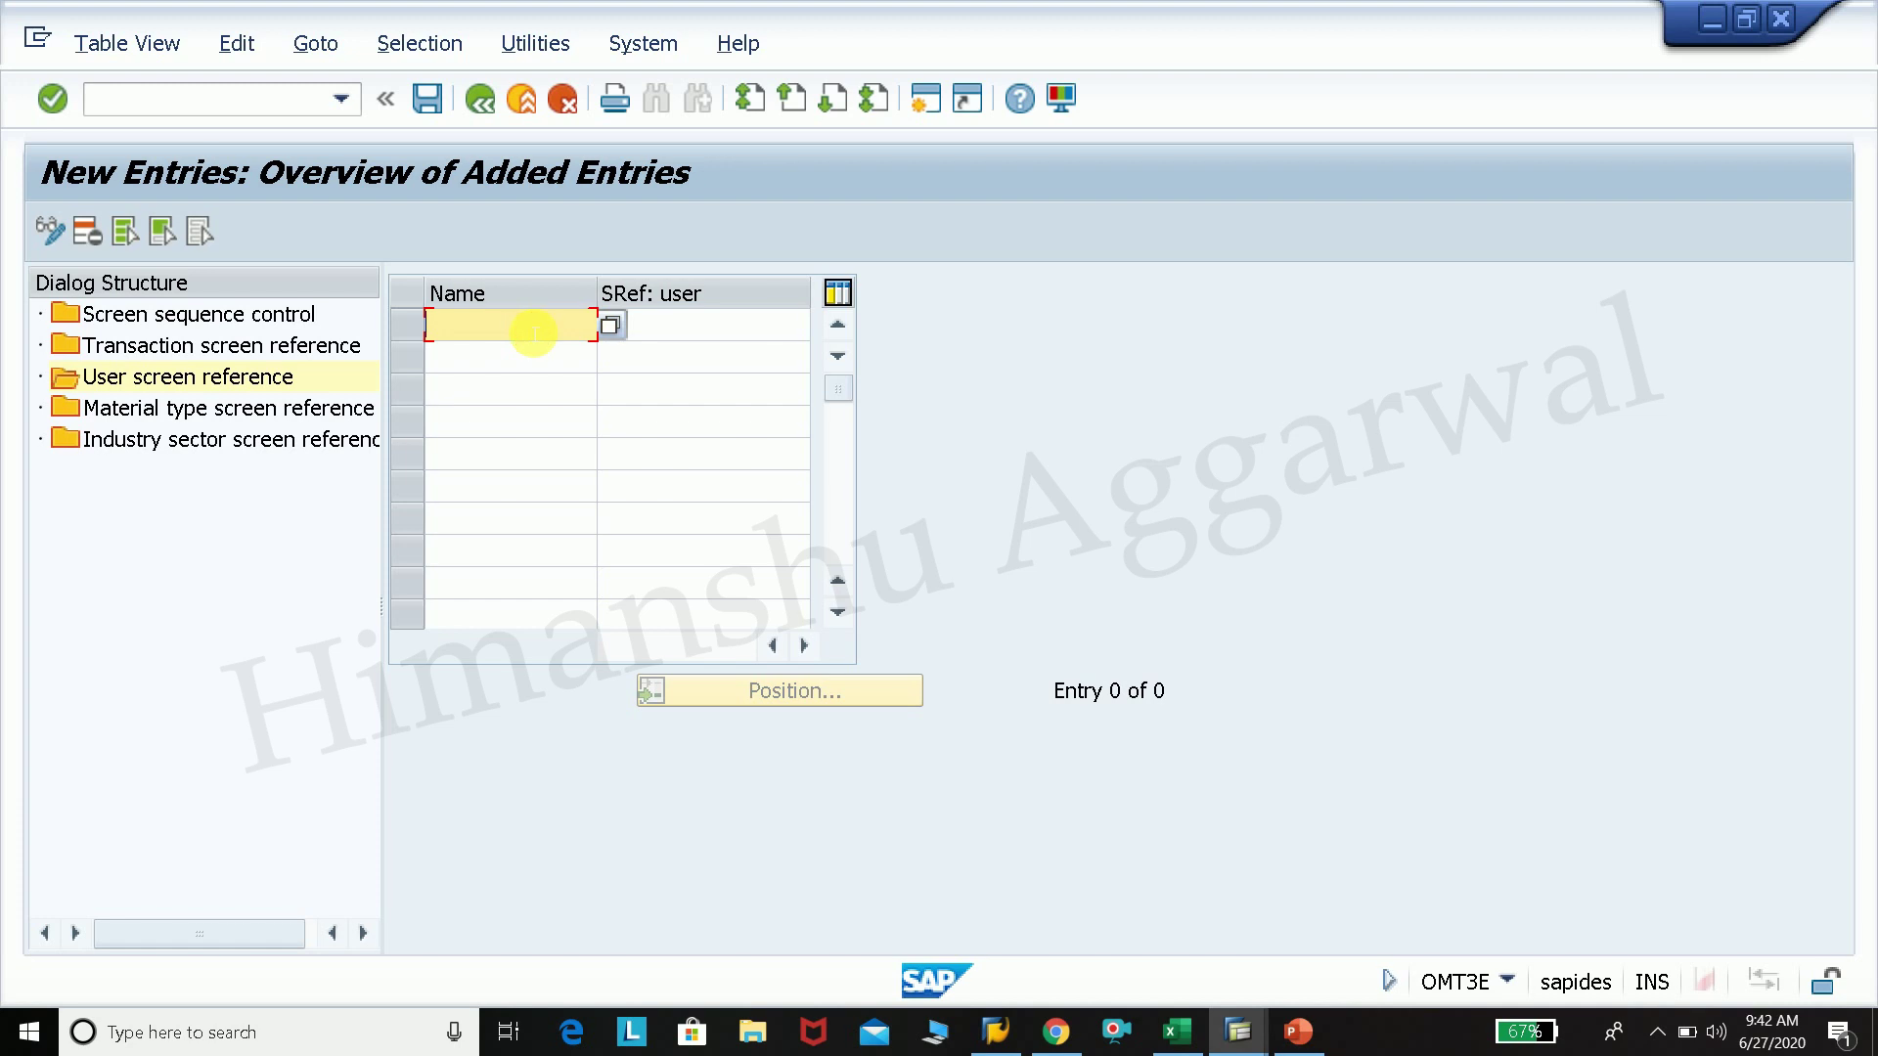
Step: Try a new user screen reference entry with the login name and reference *, and cancel the maintenance
{"action": "left_click", "coordinate": [1238, 1031]}
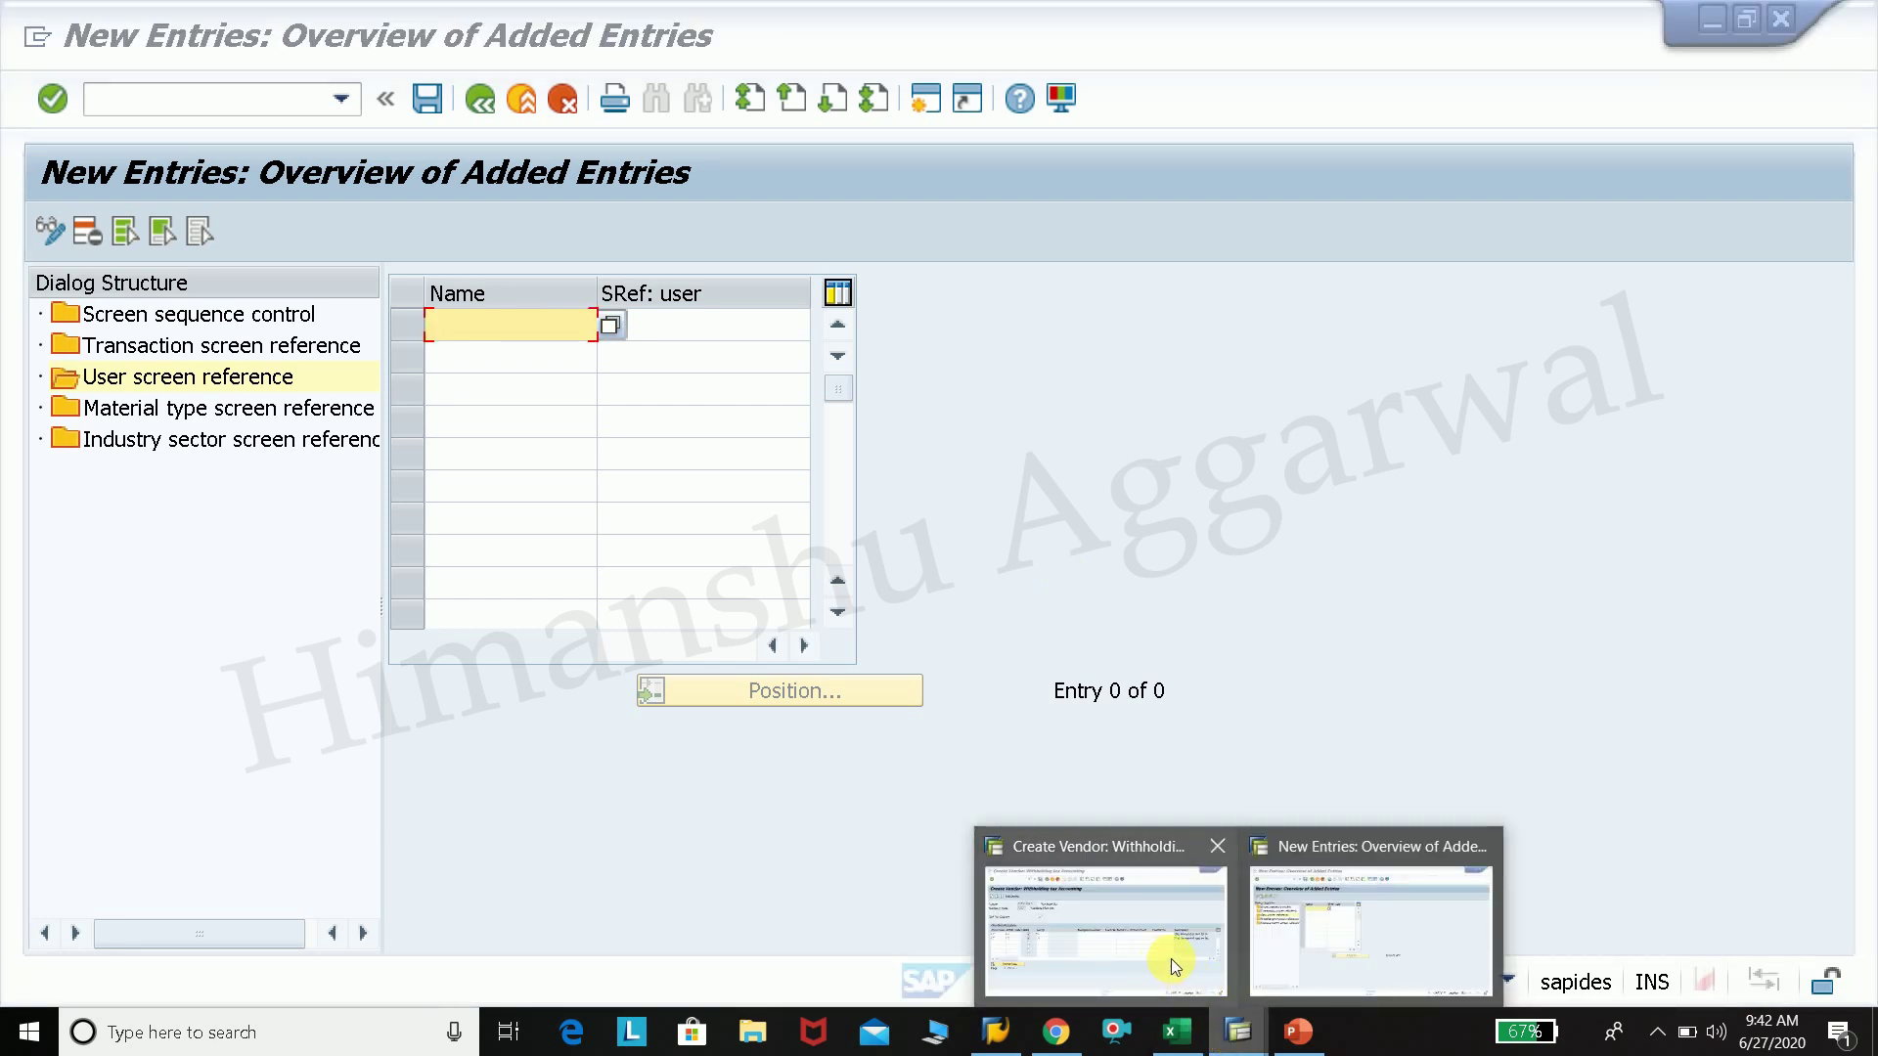
{"action": "left_click", "coordinate": [1375, 648]}
{"action": "left_click", "coordinate": [505, 325]}
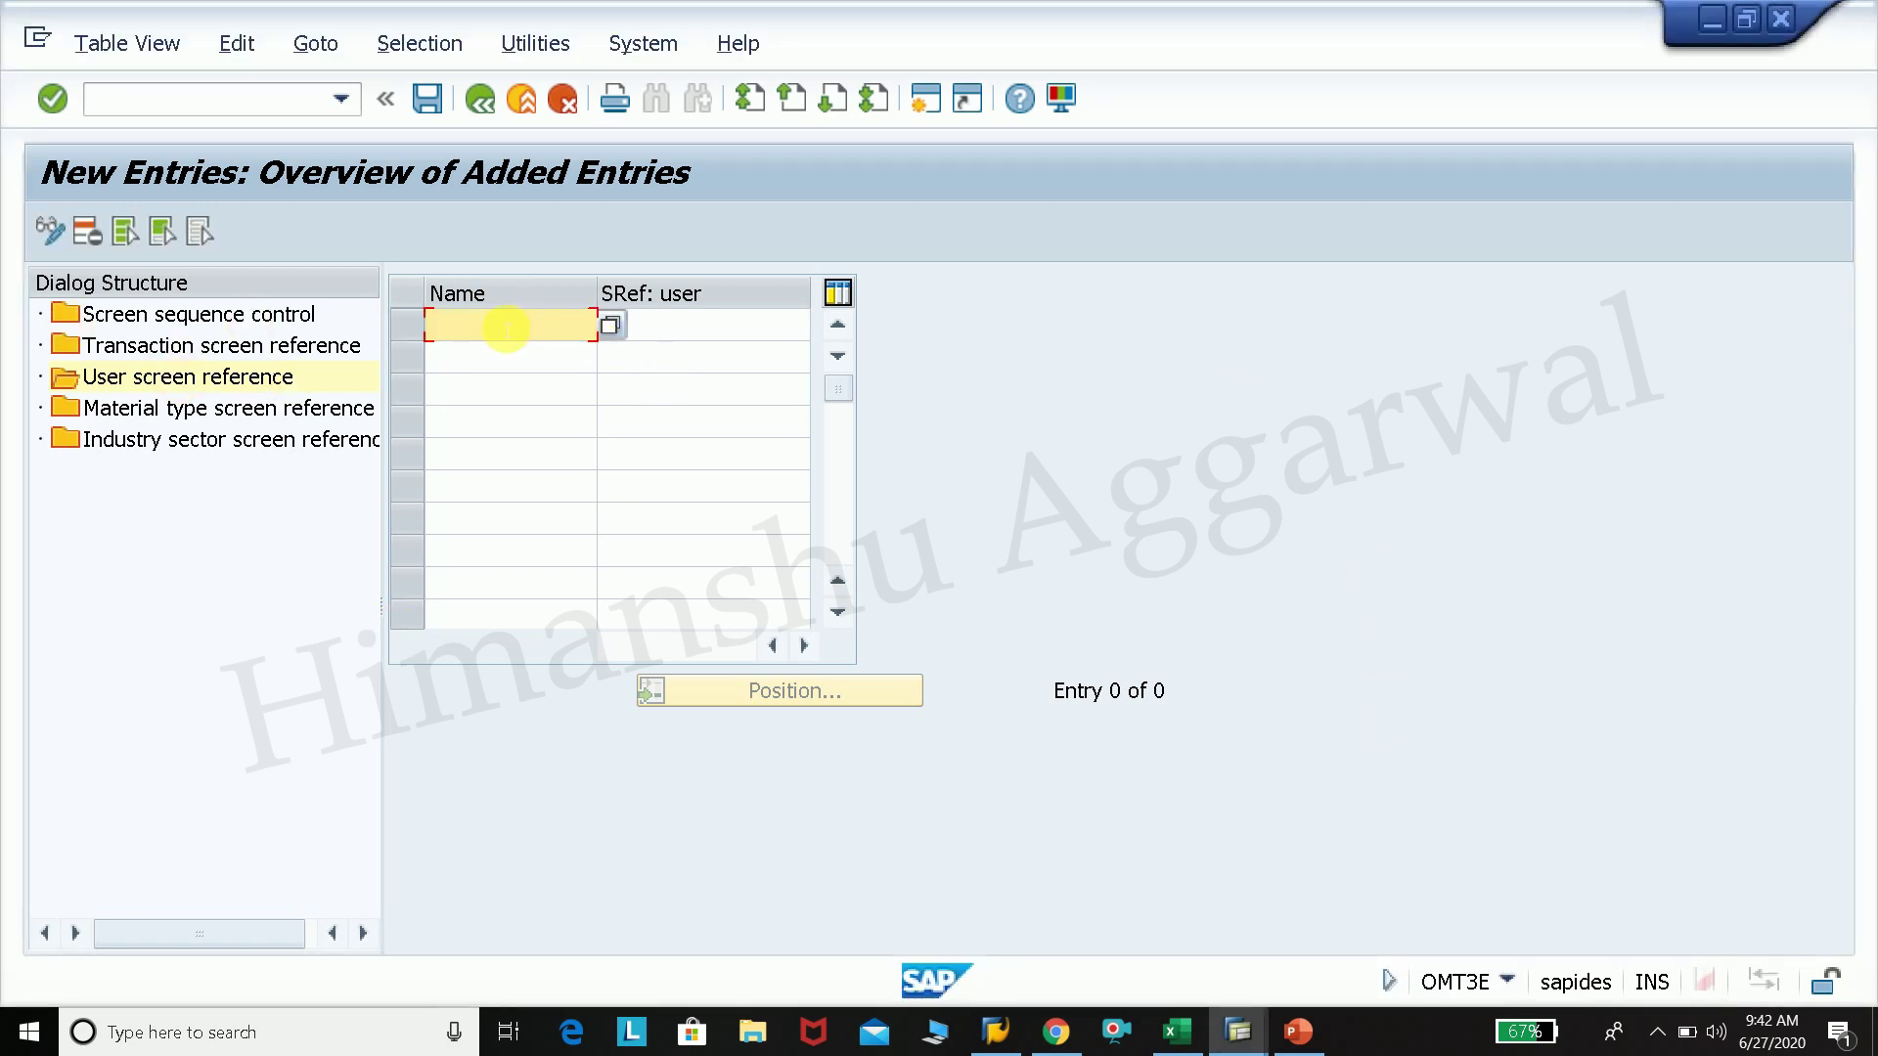
{"action": "left_click", "coordinate": [716, 327]}
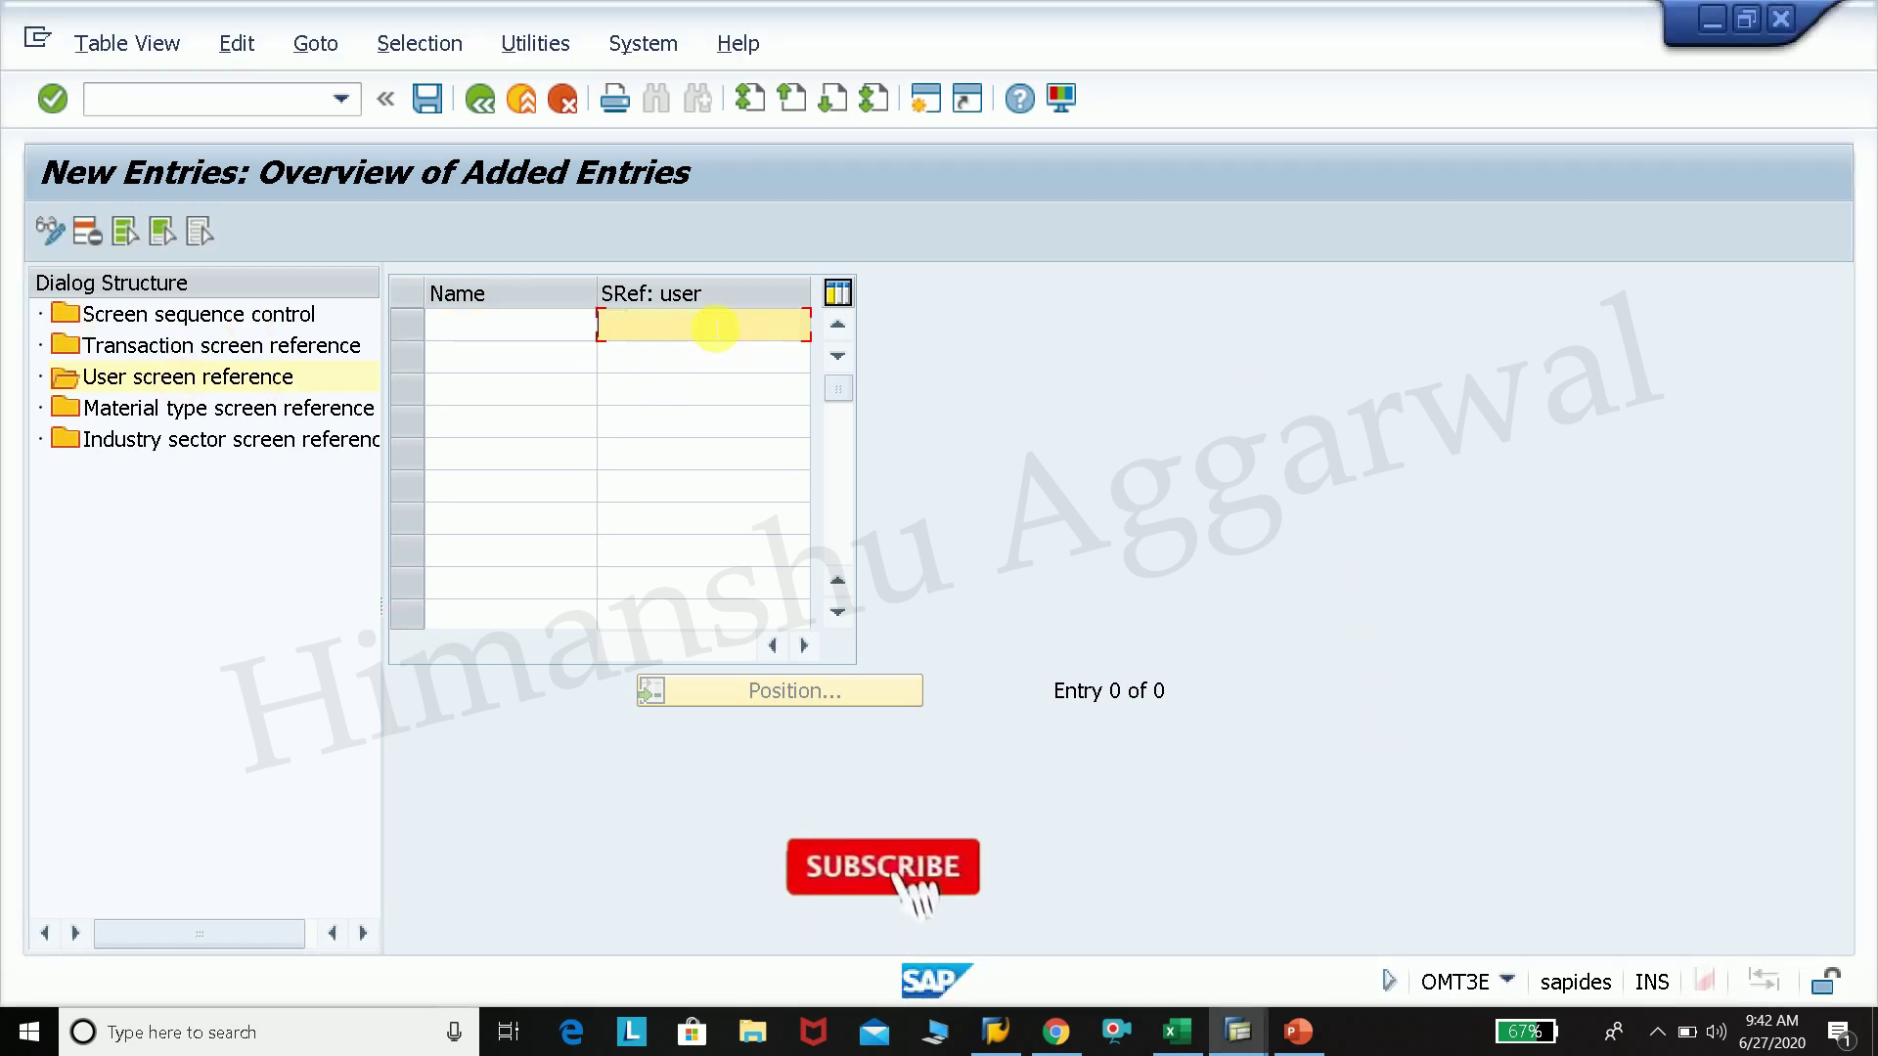
{"action": "left_click", "coordinate": [493, 333]}
{"action": "key", "text": "F4"}
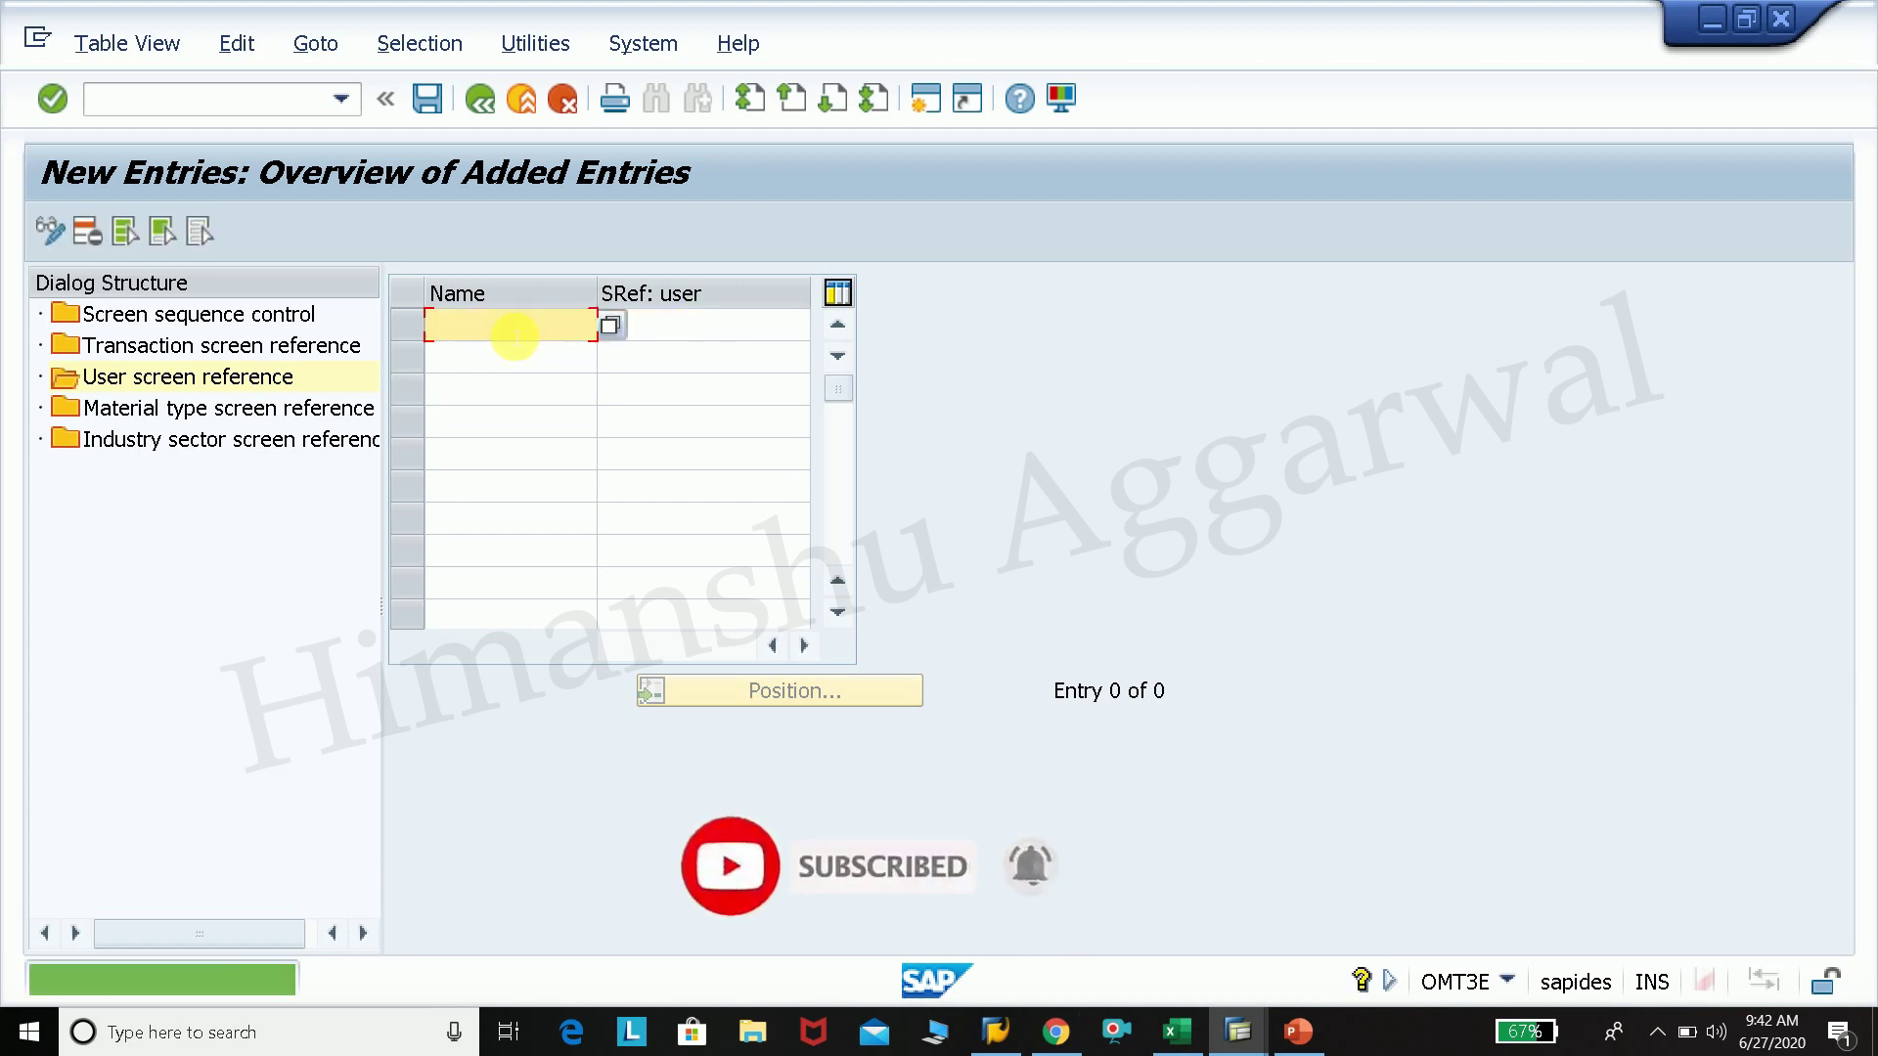
{"action": "left_click", "coordinate": [514, 335]}
{"action": "left_click", "coordinate": [502, 355]}
{"action": "left_click", "coordinate": [695, 339]}
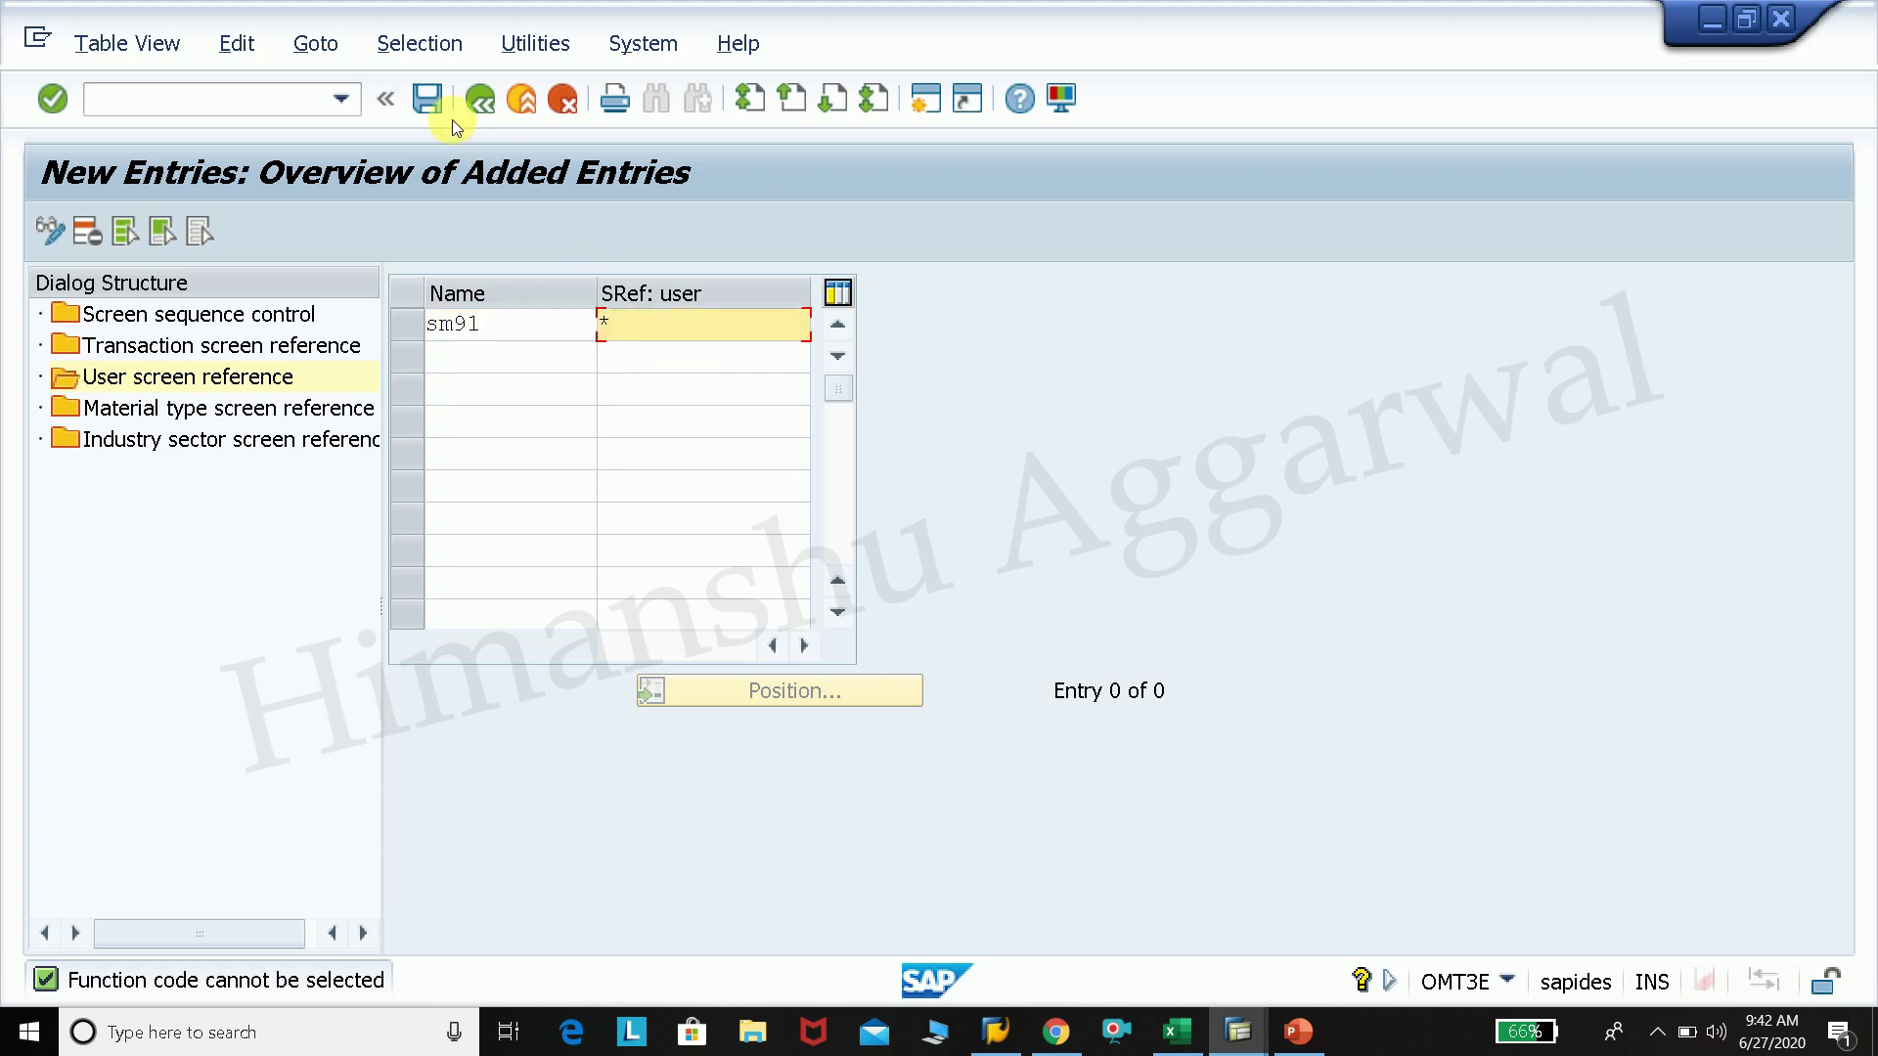
{"action": "left_click", "coordinate": [555, 104]}
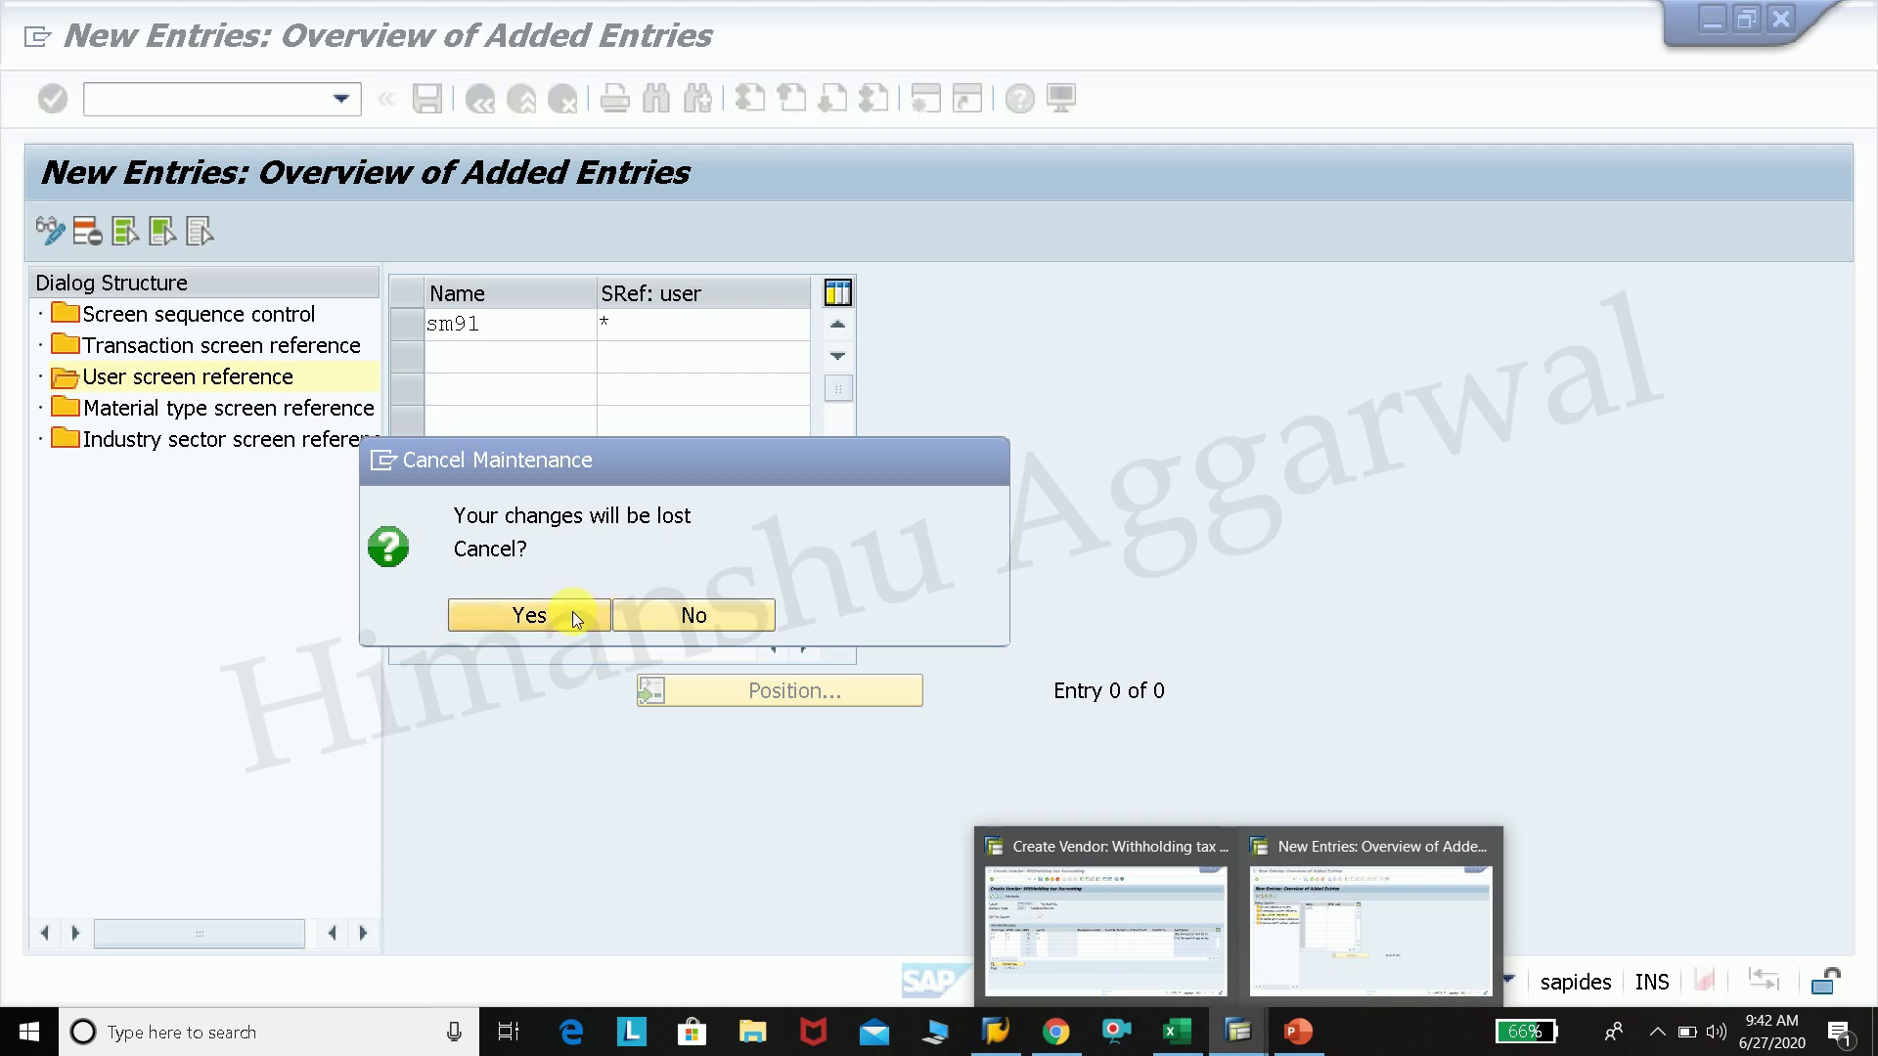
{"action": "left_click", "coordinate": [571, 612]}
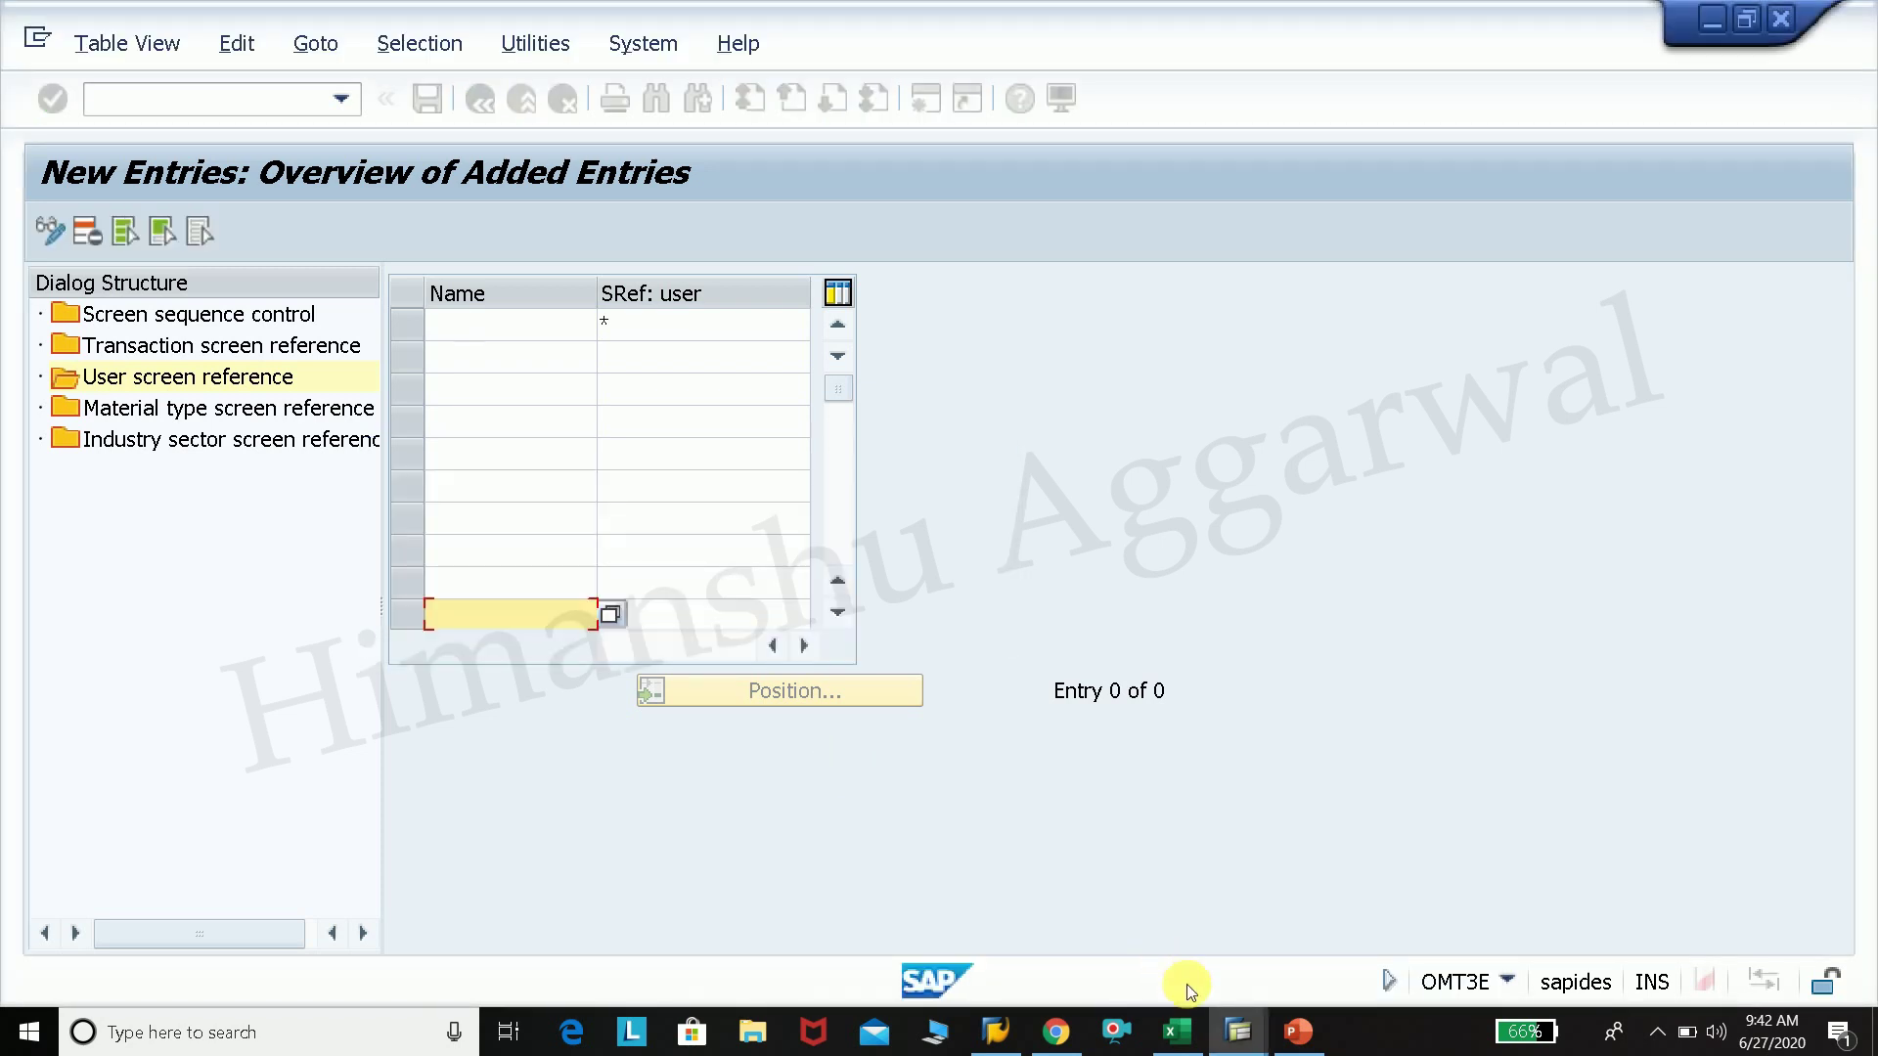
Step: Switch back to the Create Vendor session, save the vendor and leave the transaction with /N
{"action": "mouse_move", "coordinate": [1238, 1027]}
{"action": "left_click", "coordinate": [1206, 965]}
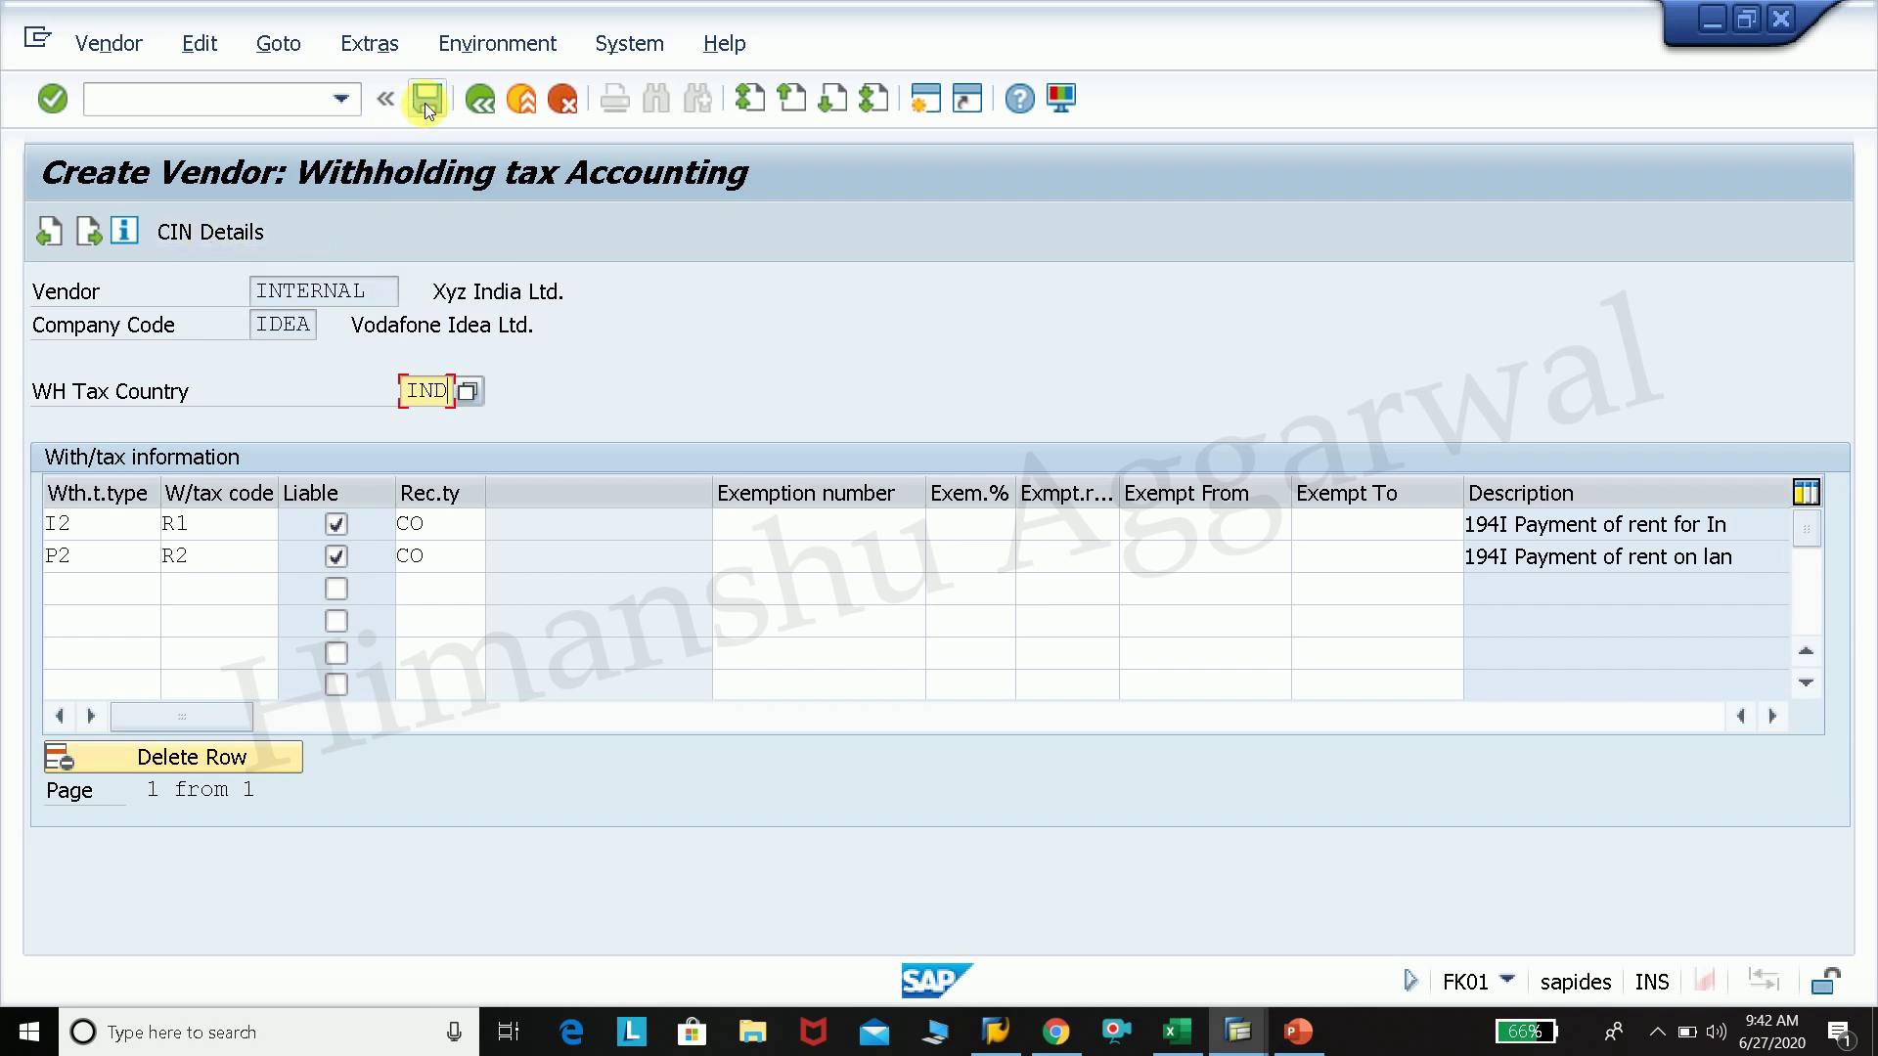
{"action": "left_click", "coordinate": [424, 99]}
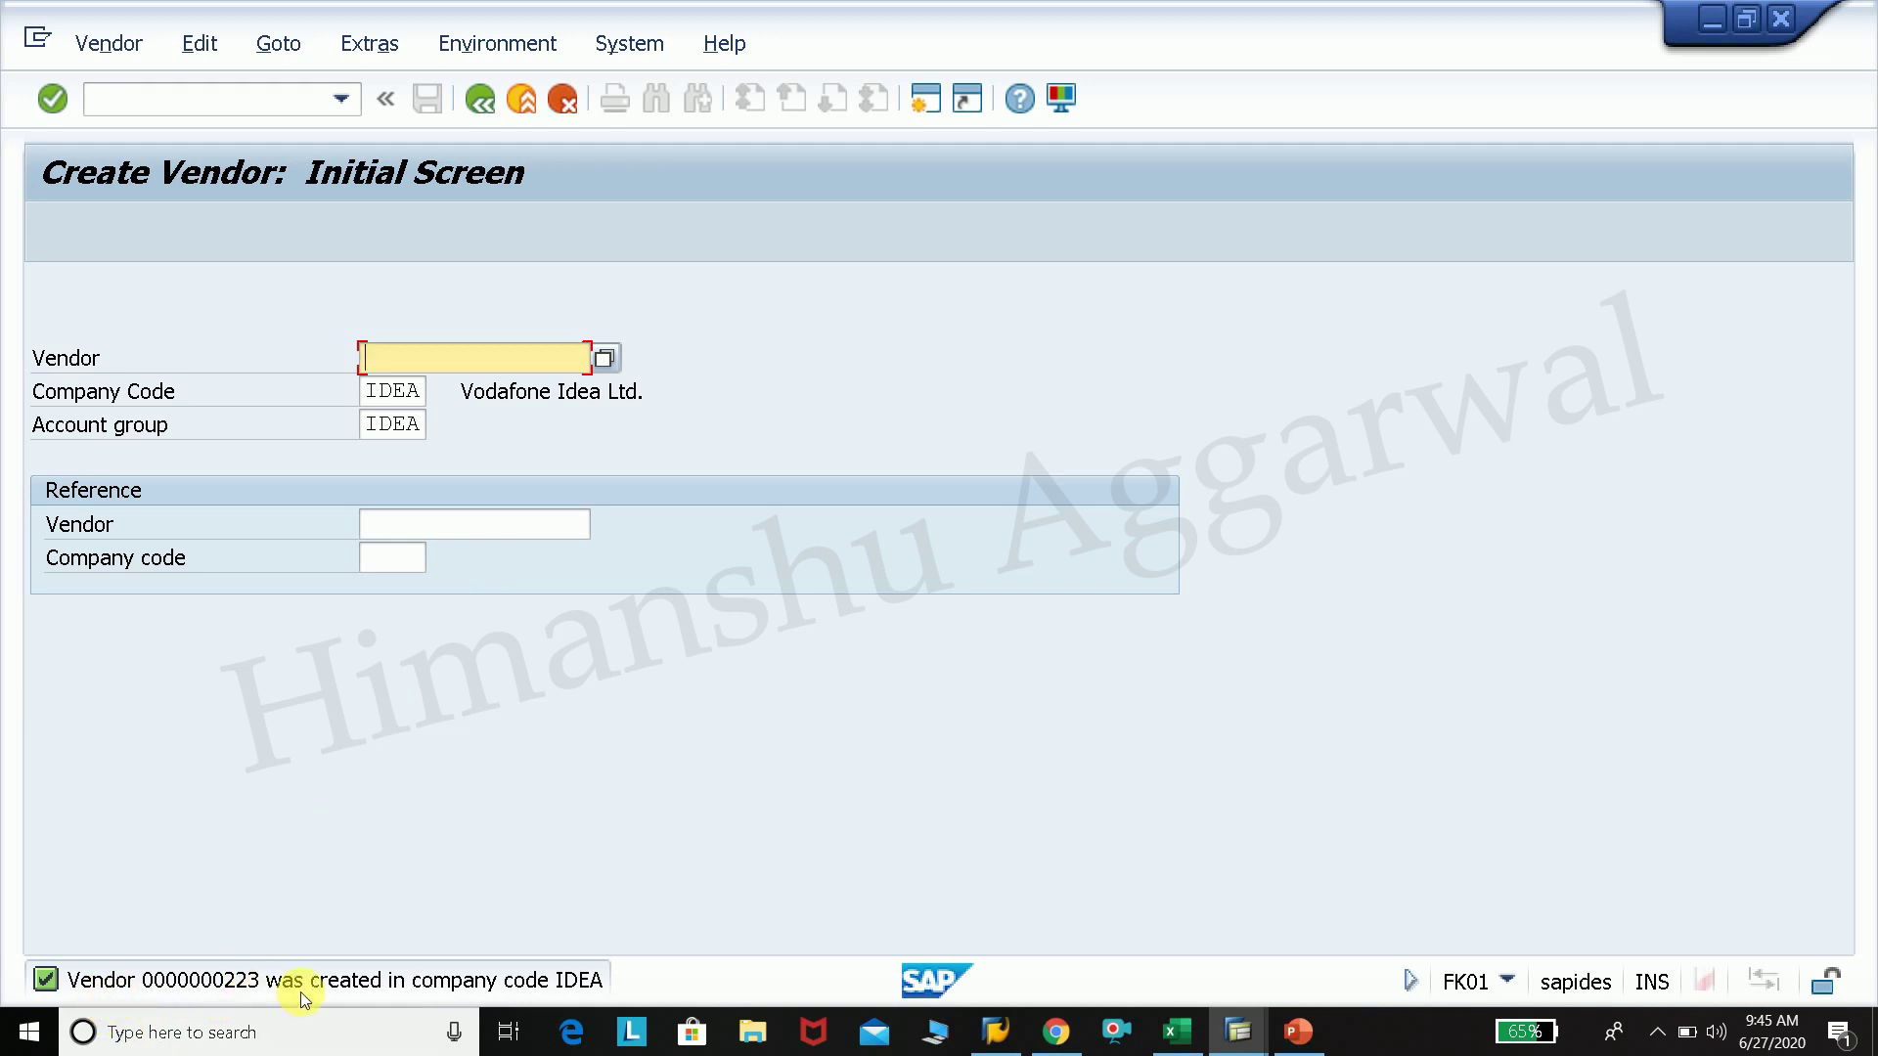
{"action": "left_click", "coordinate": [282, 105]}
{"action": "type", "text": "/N"}
{"action": "key", "text": "Return"}
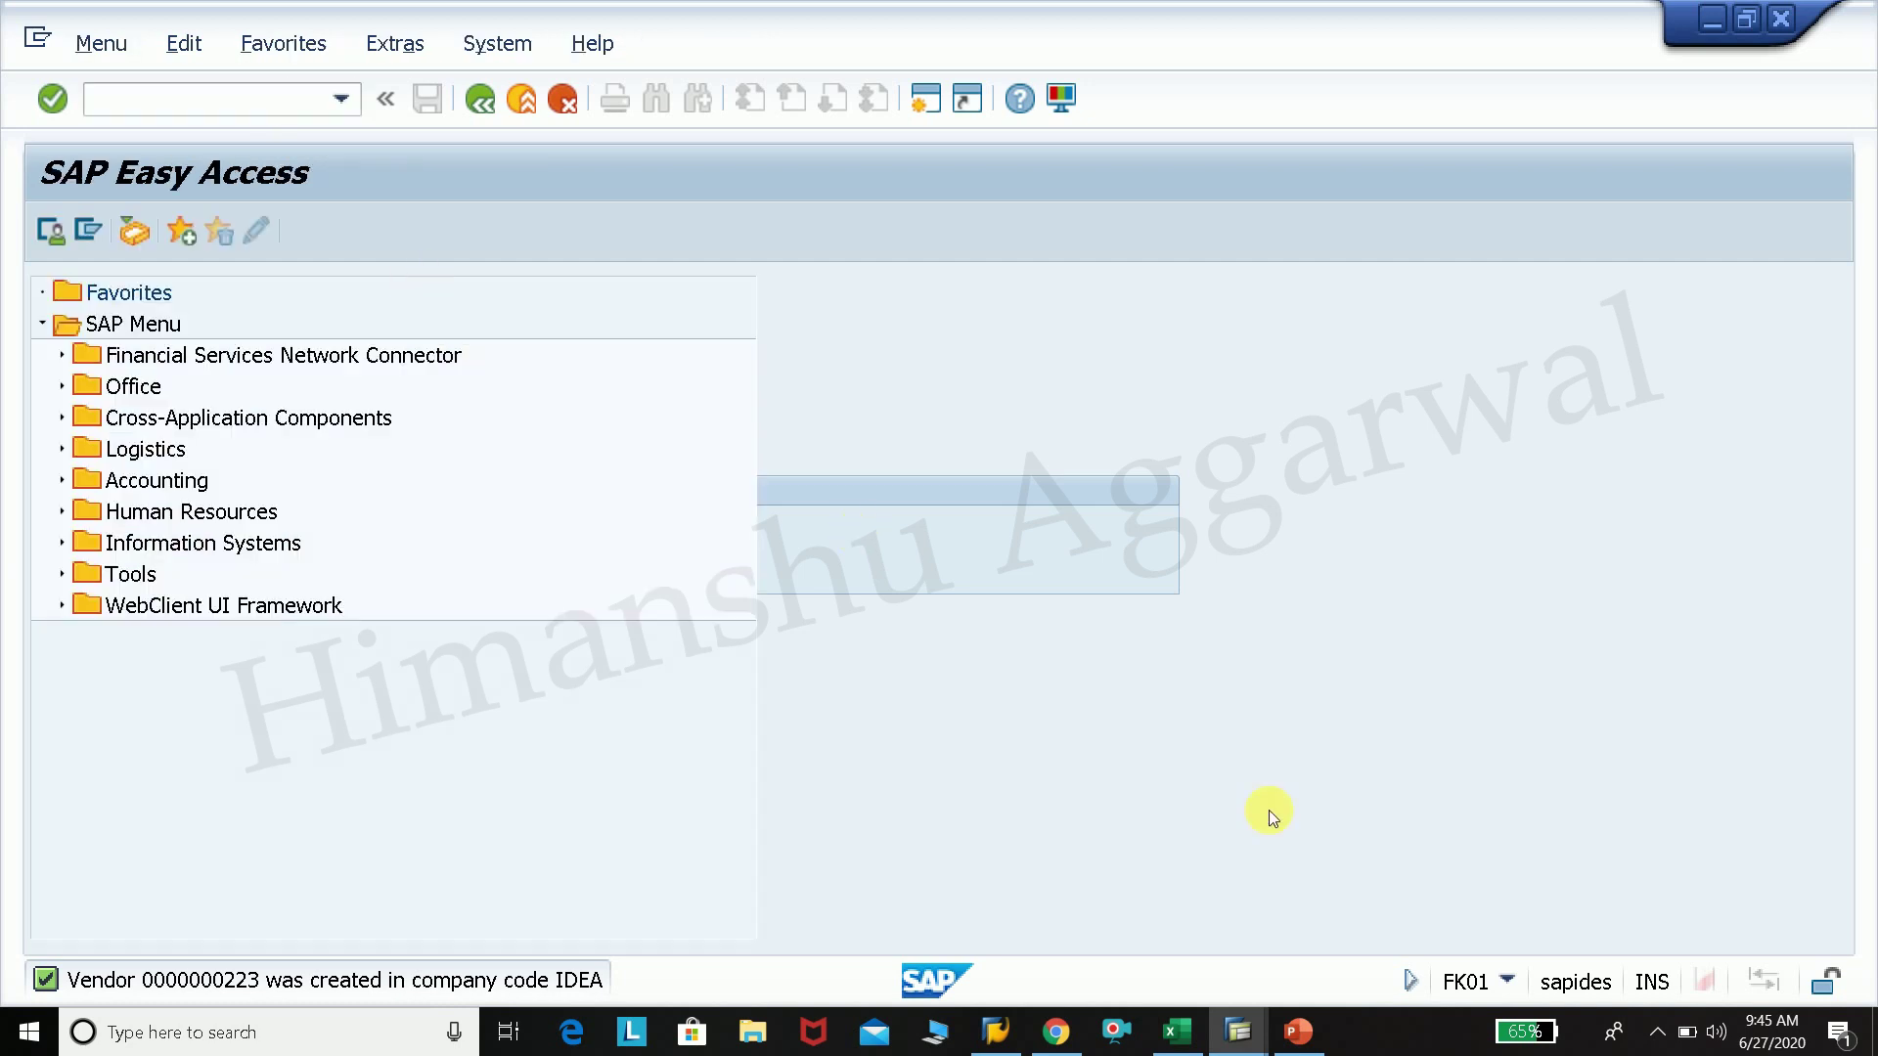
Step: Switch to the SAP NOTES workbook in Excel and select configuration step 11, Assign Accounts for Withholding Tax
{"action": "mouse_move", "coordinate": [1213, 1035]}
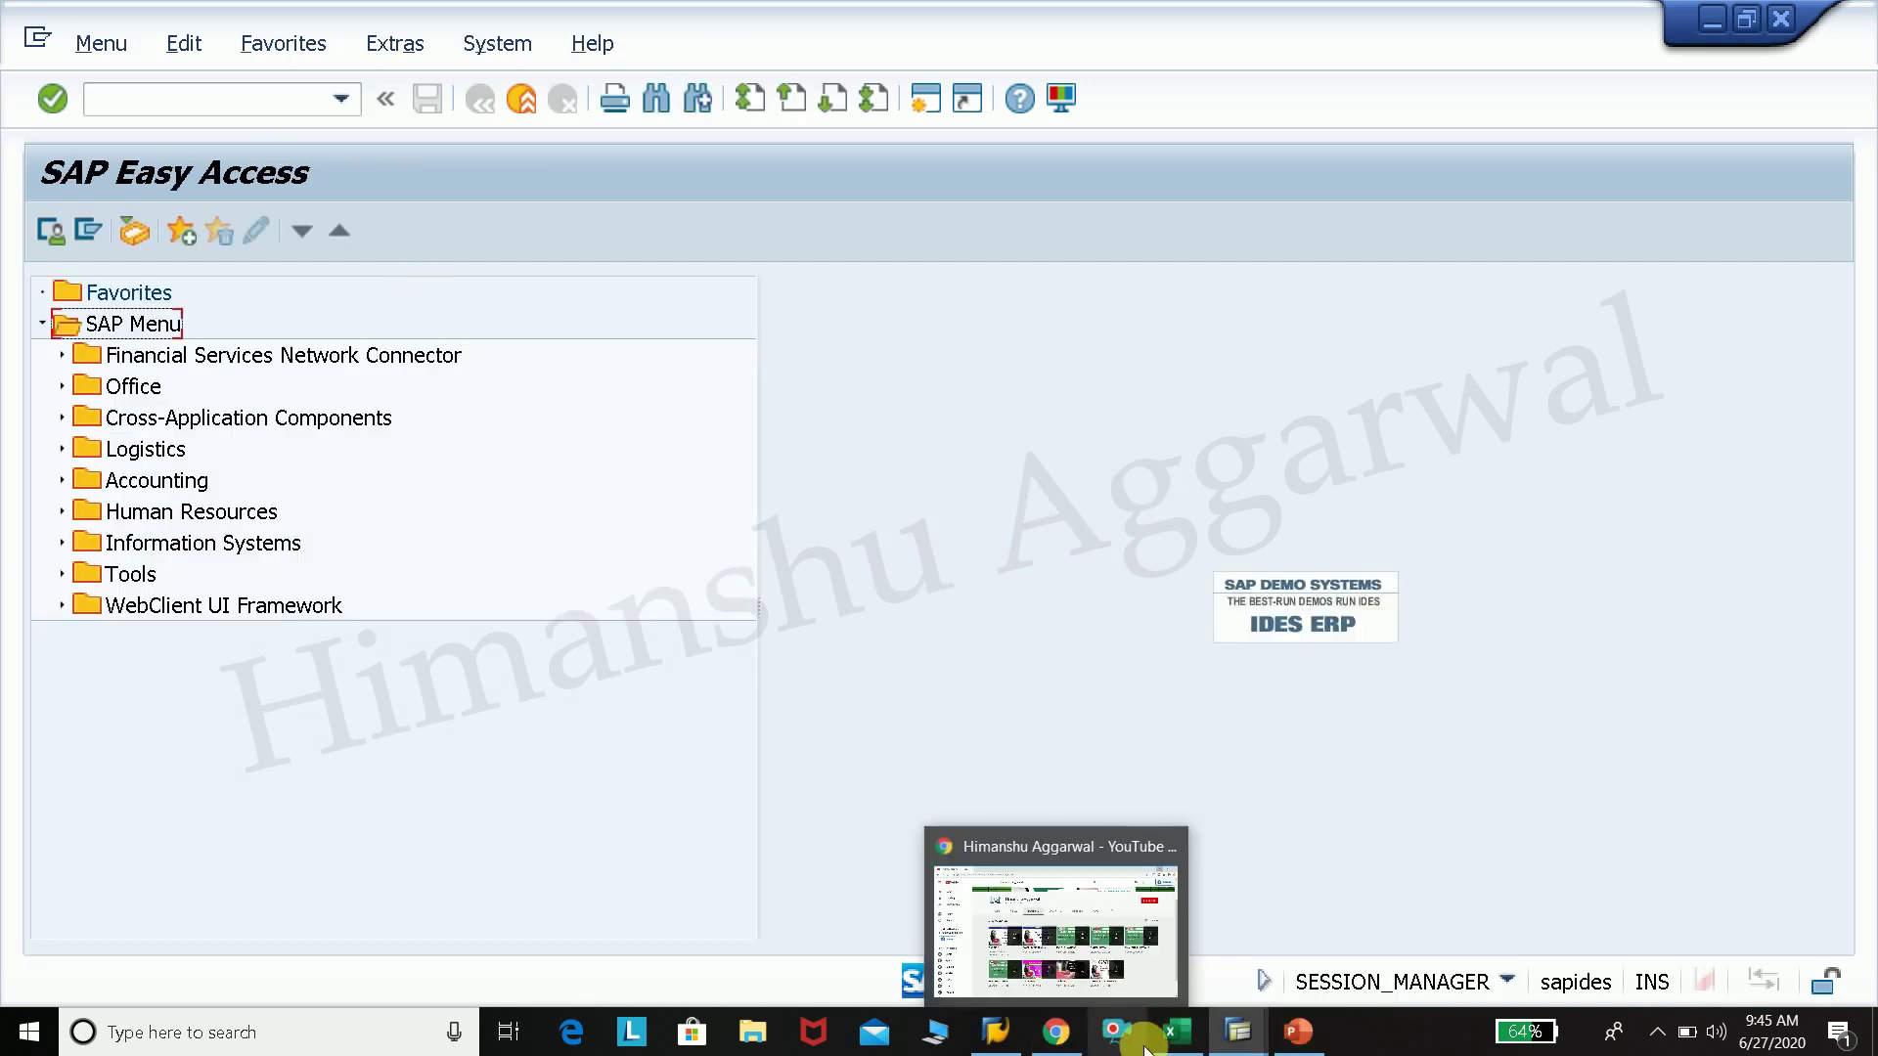
{"action": "left_click", "coordinate": [1177, 1032]}
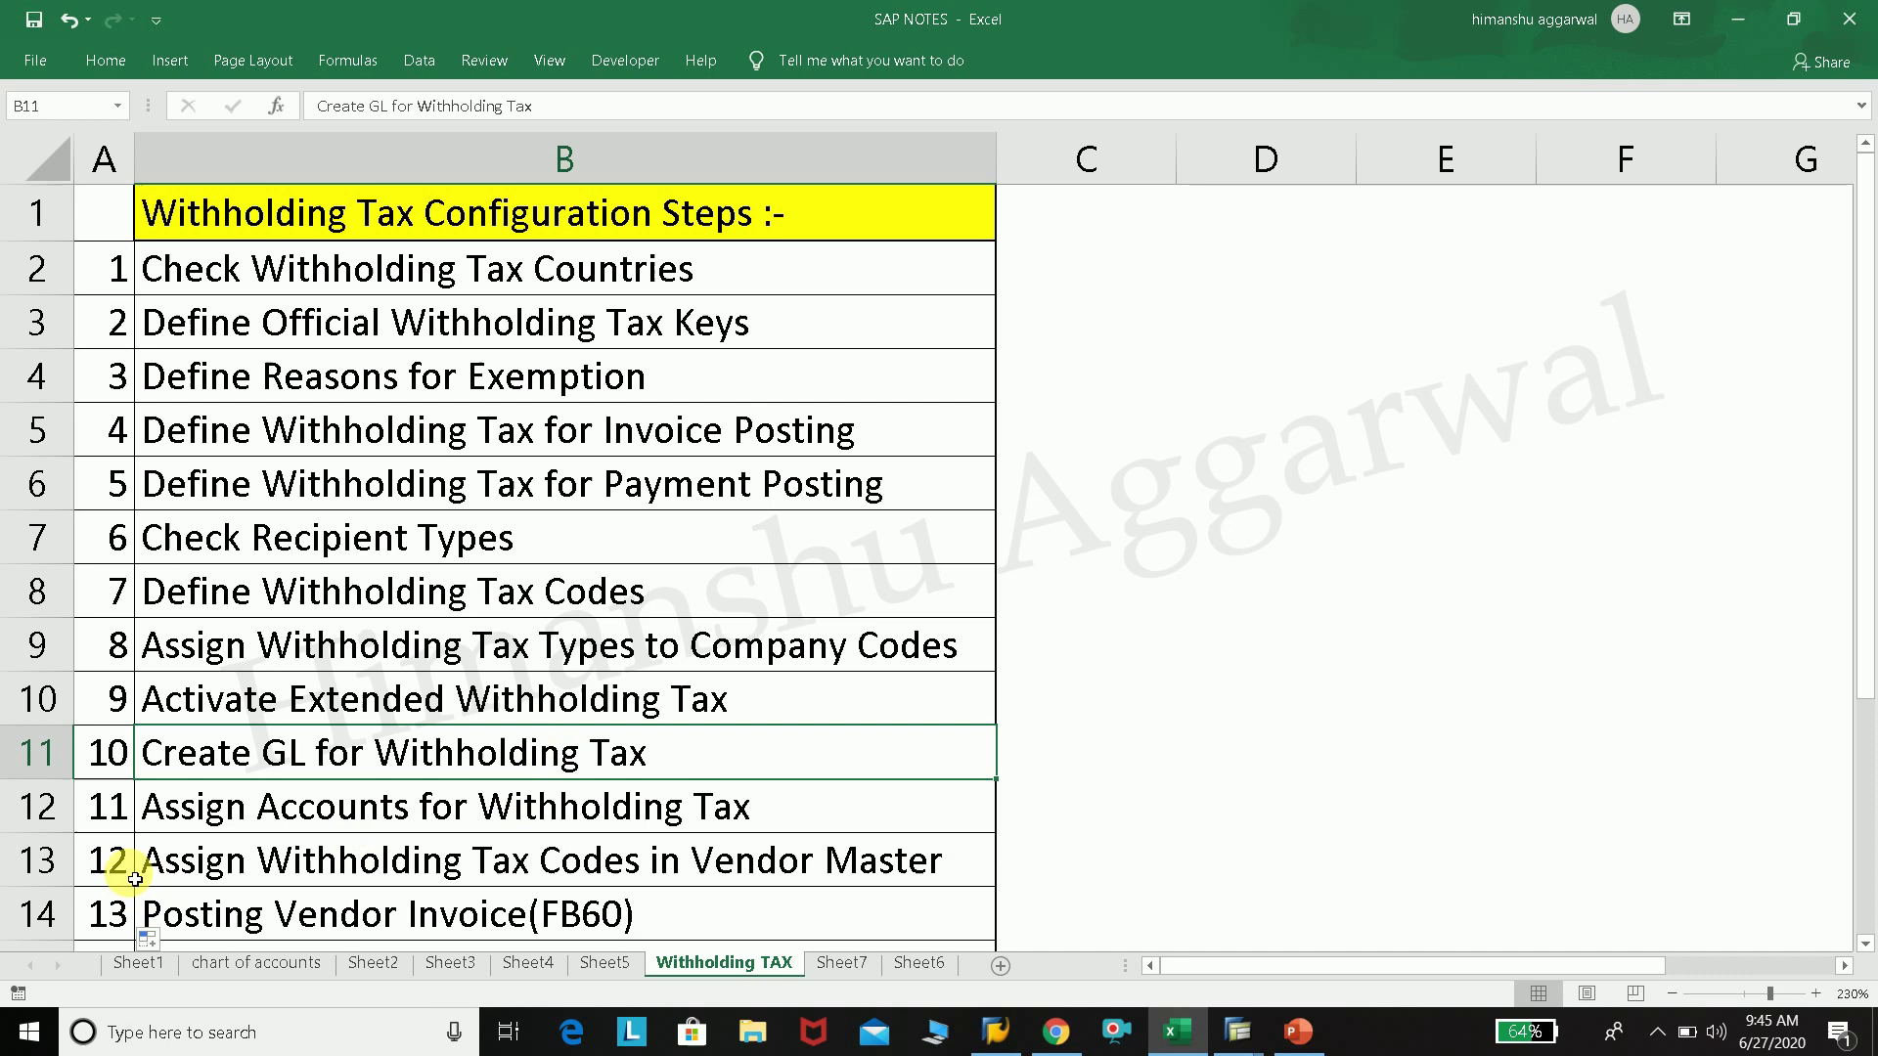
{"action": "left_click", "coordinate": [195, 826]}
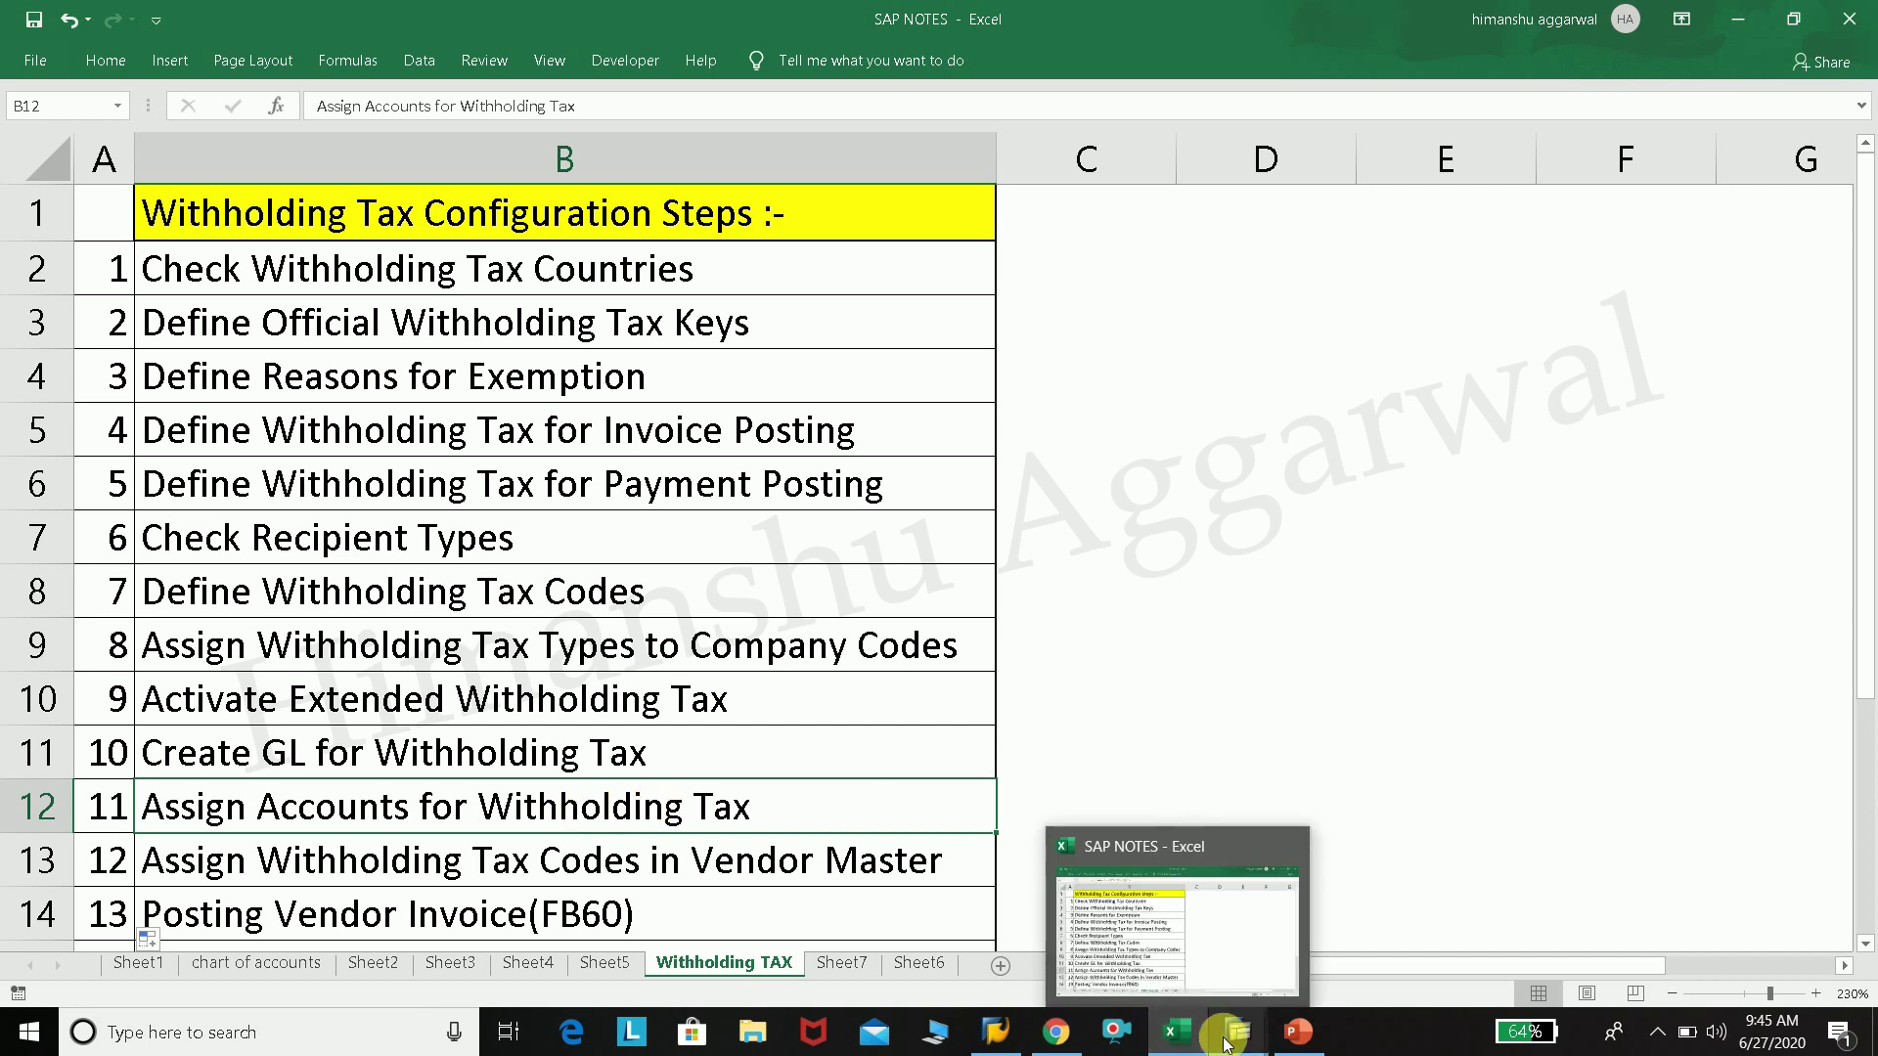
Step: Switch back to SAP, run transaction SPRO and display the SAP Reference IMG
{"action": "mouse_move", "coordinate": [1237, 1032]}
{"action": "left_click", "coordinate": [1212, 929]}
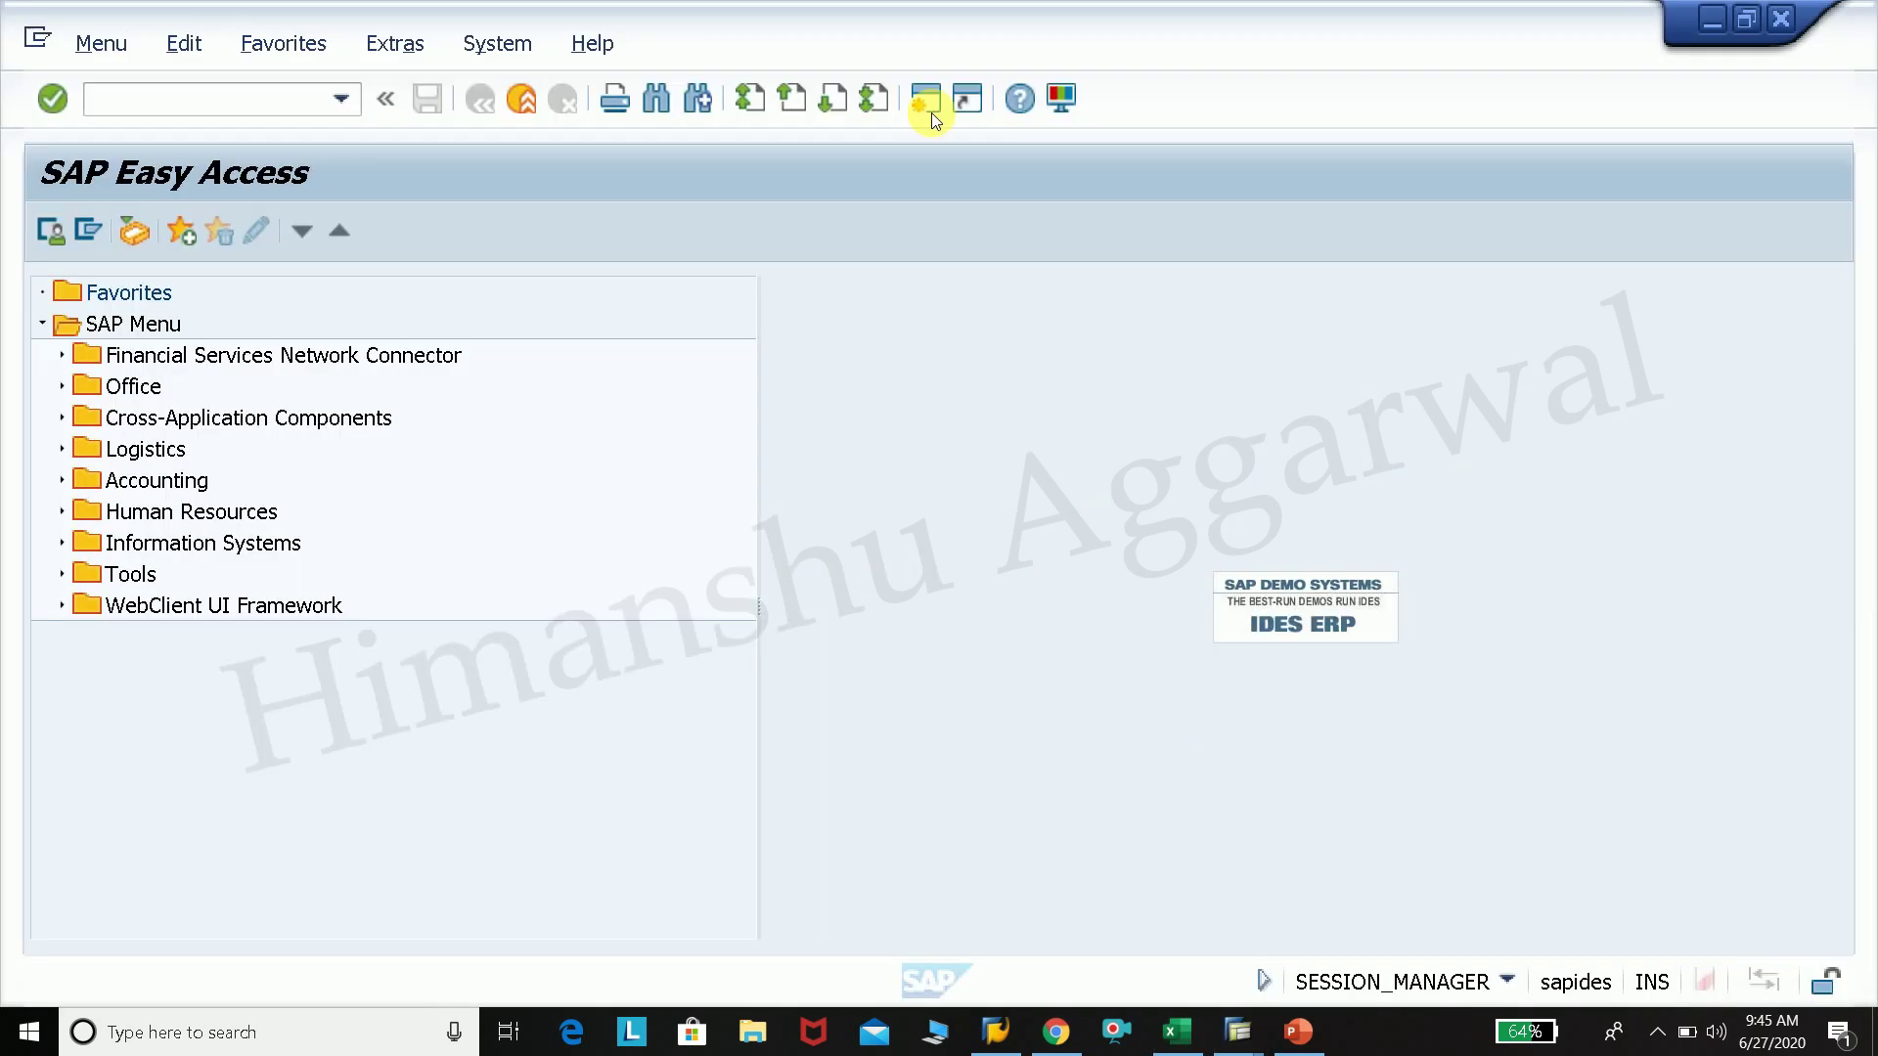
{"action": "left_click", "coordinate": [210, 100]}
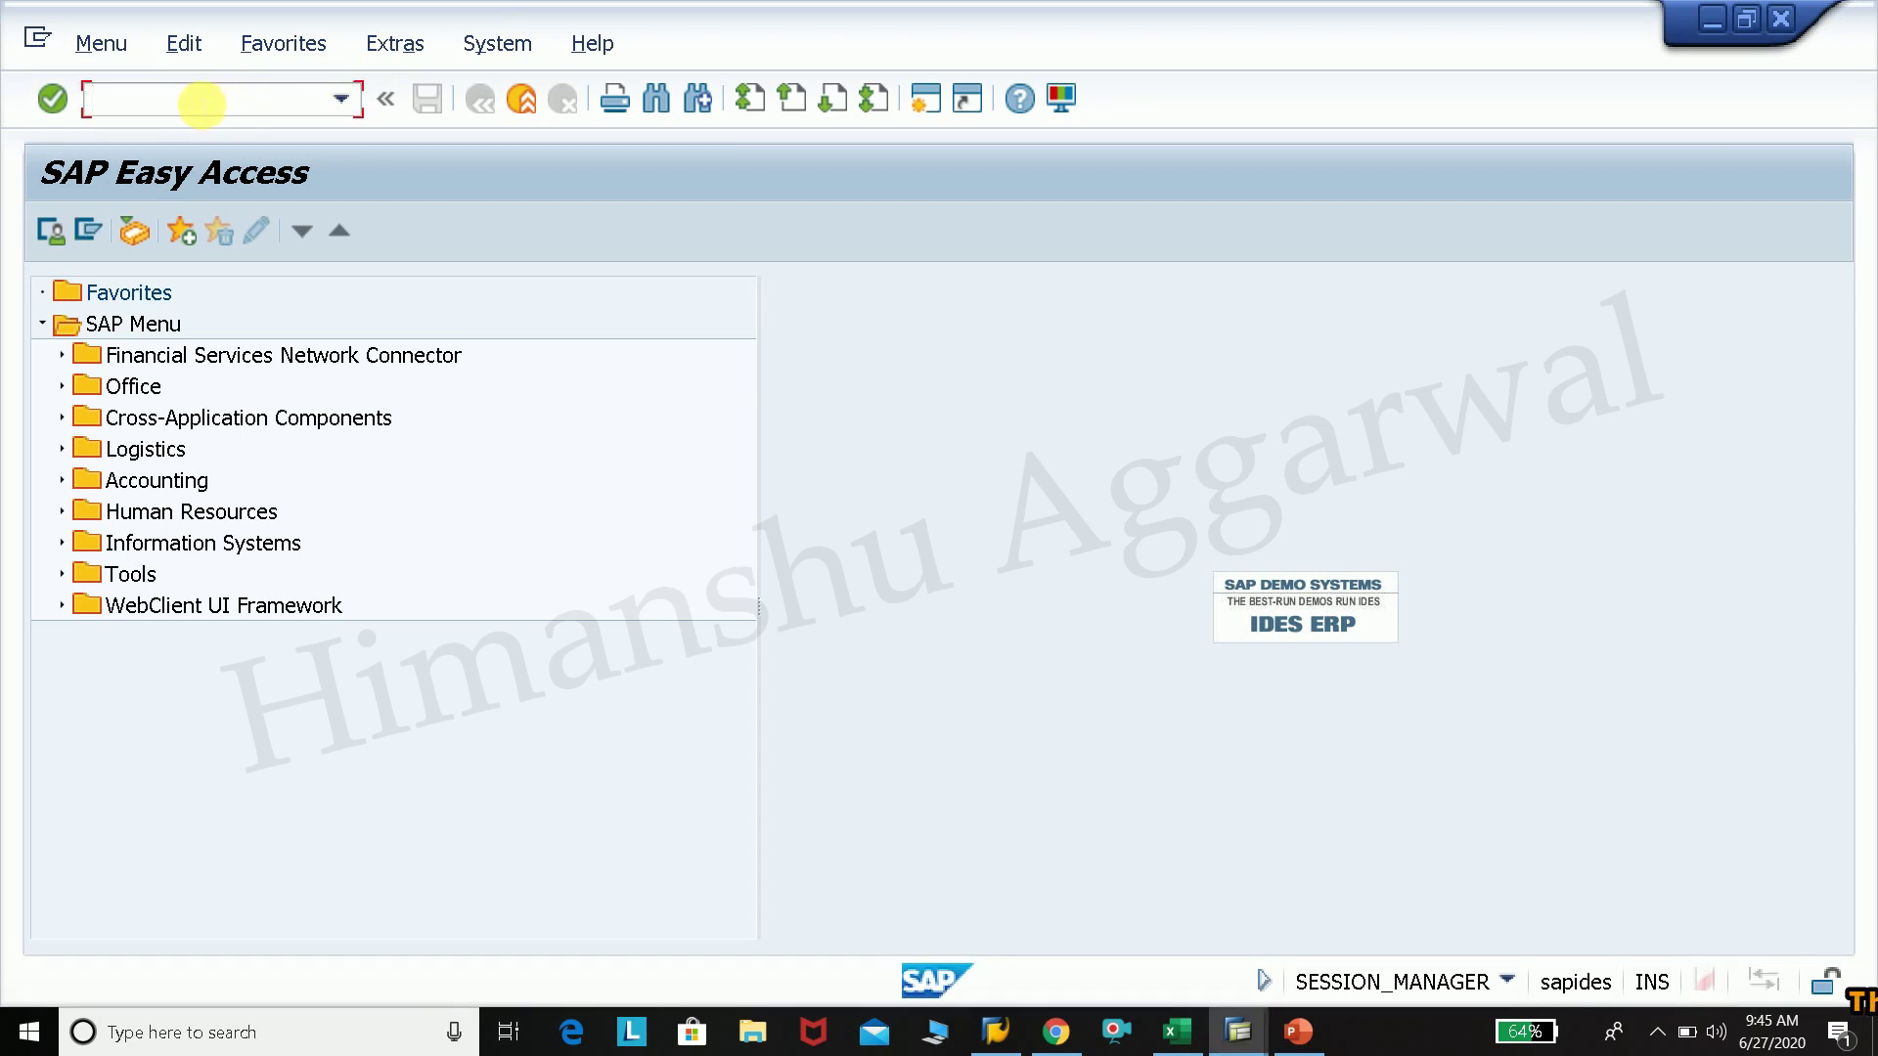
{"action": "type", "text": "SPRO"}
{"action": "key", "text": "Return"}
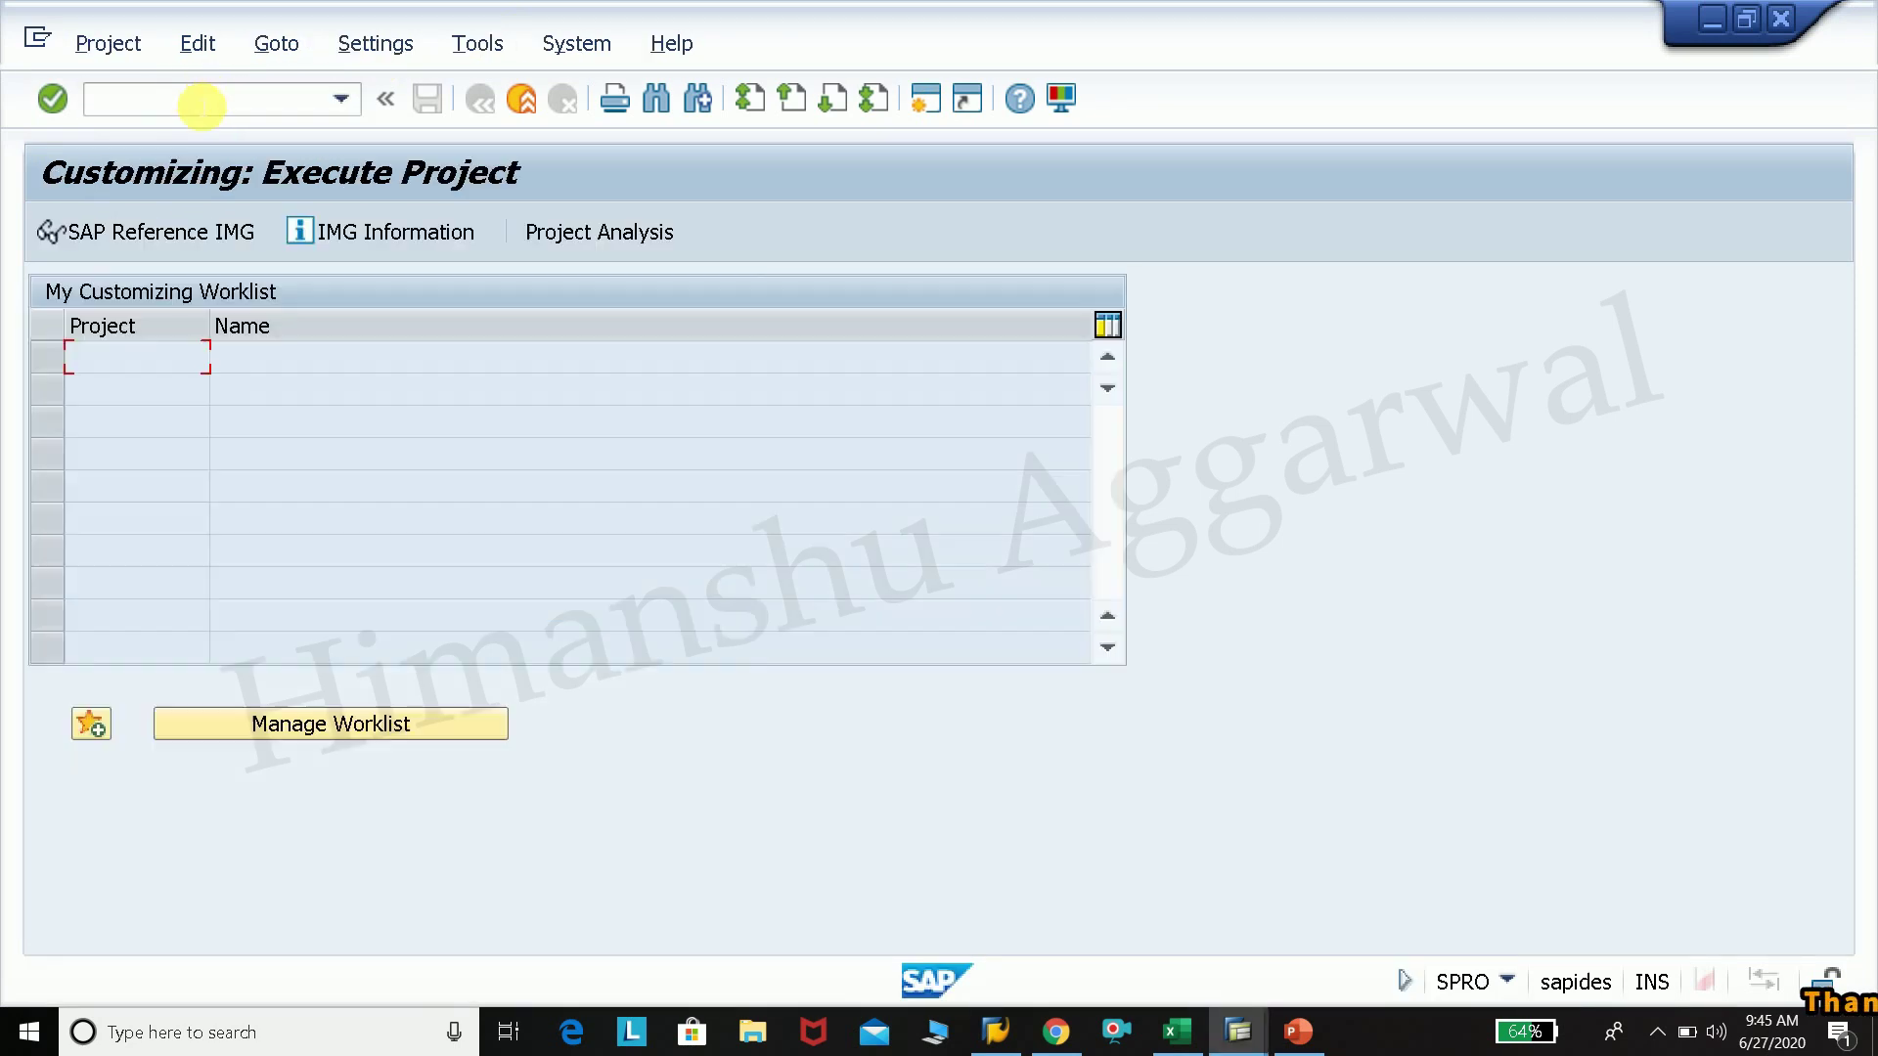
{"action": "left_click", "coordinate": [201, 232]}
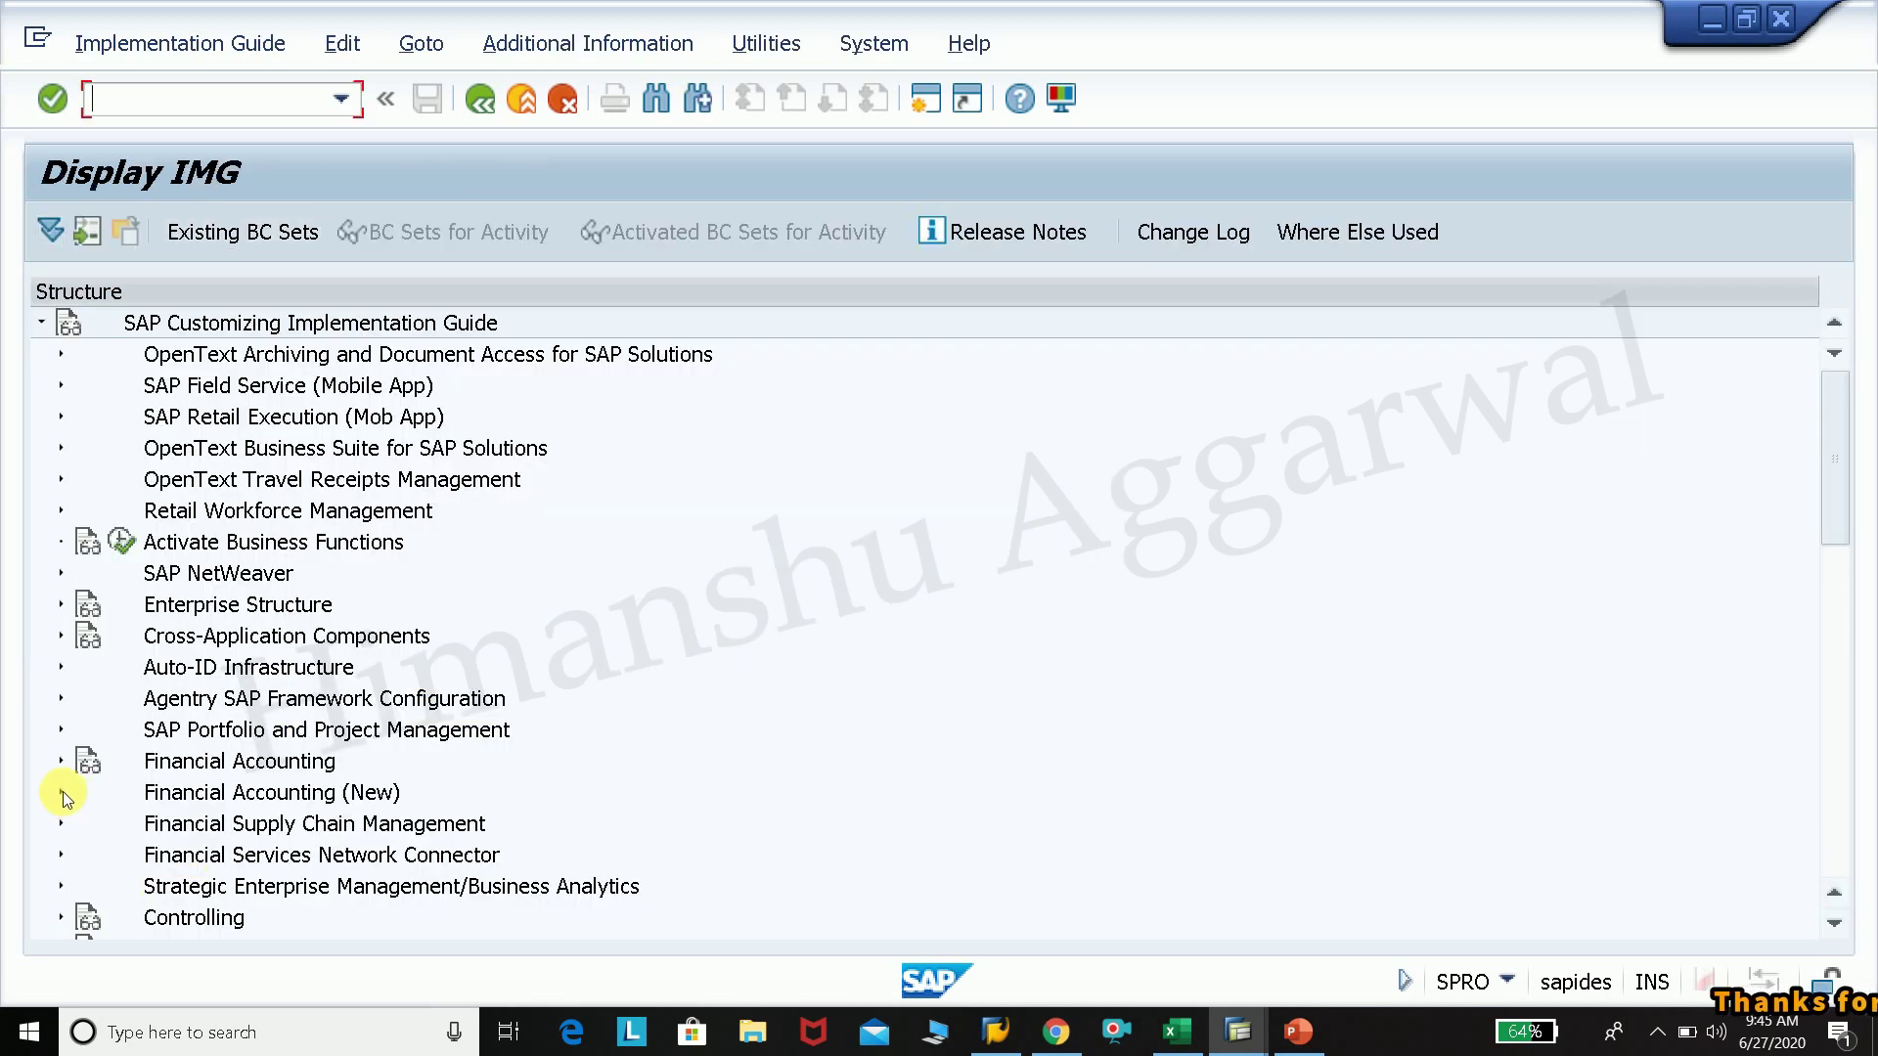
Step: Open Define Accounts for Withholding Tax to be Paid Over under Extended Withholding Tax posting for chart of accounts IDEA
{"action": "left_click", "coordinate": [61, 792]}
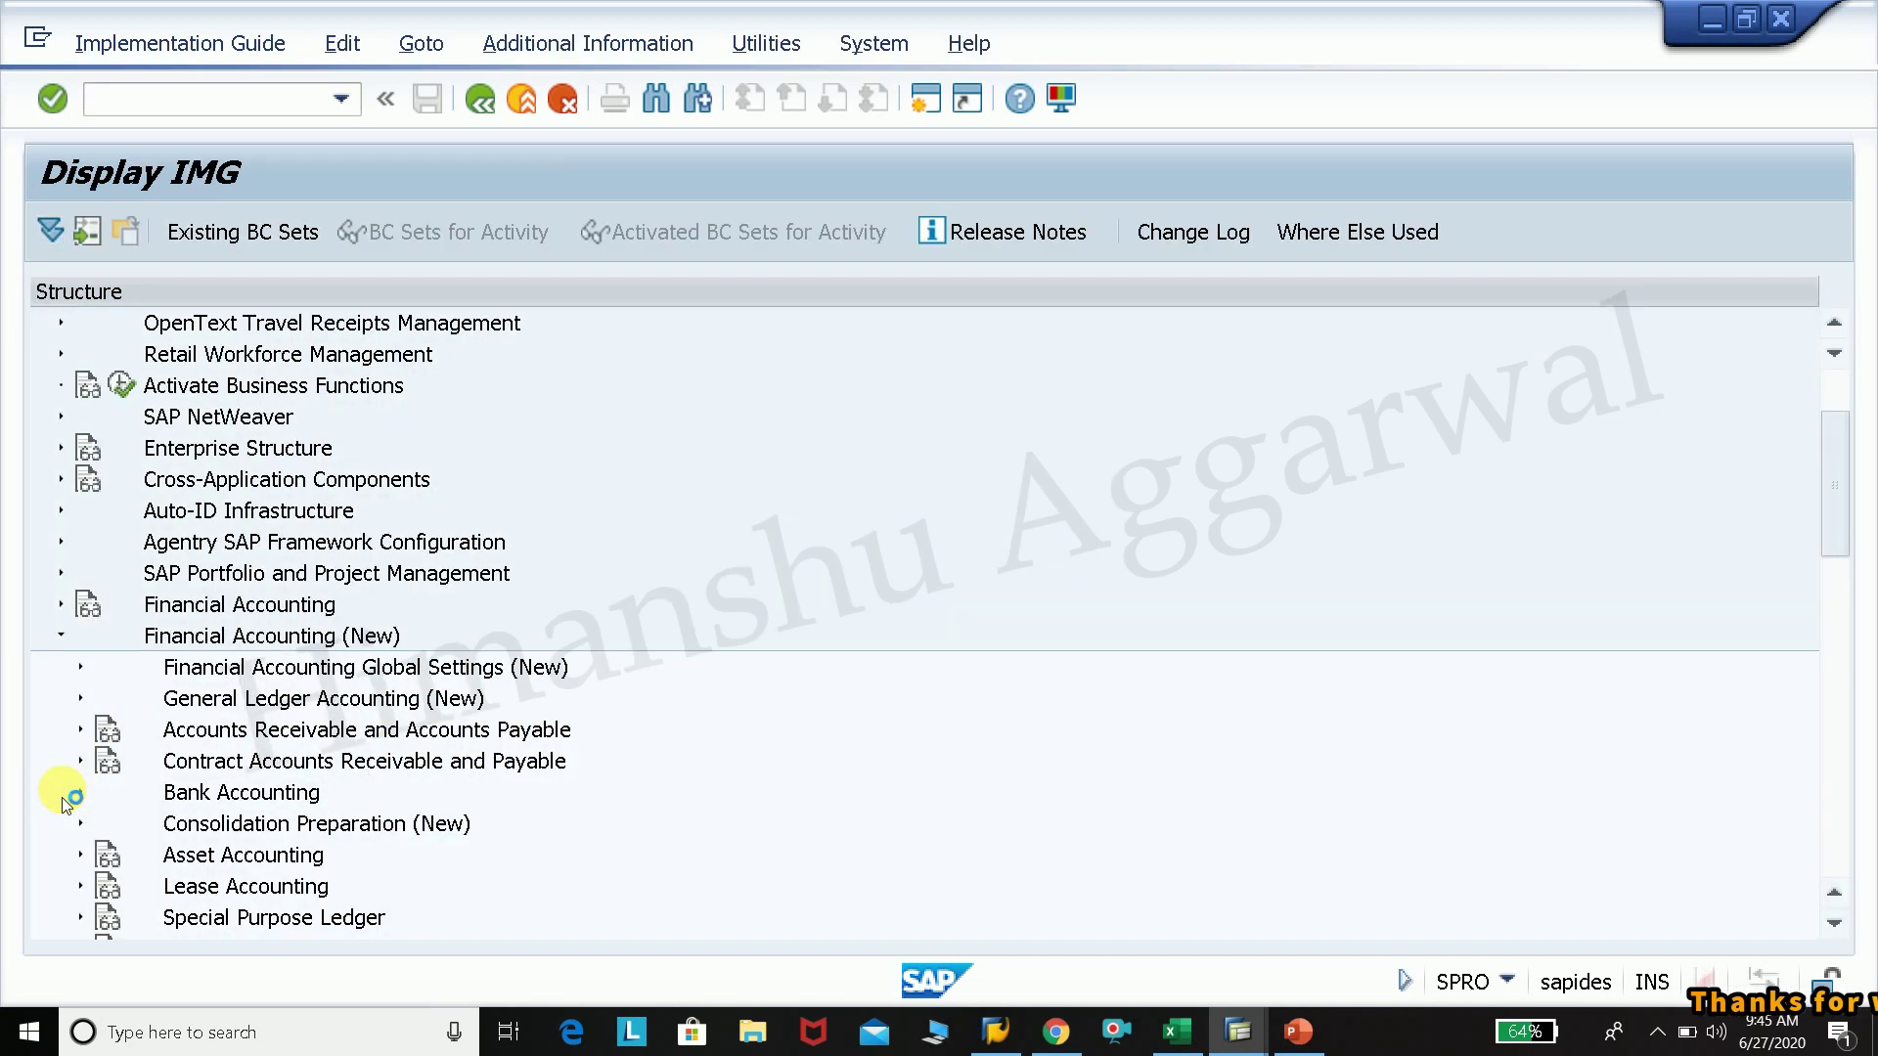
{"action": "left_click", "coordinate": [80, 666]}
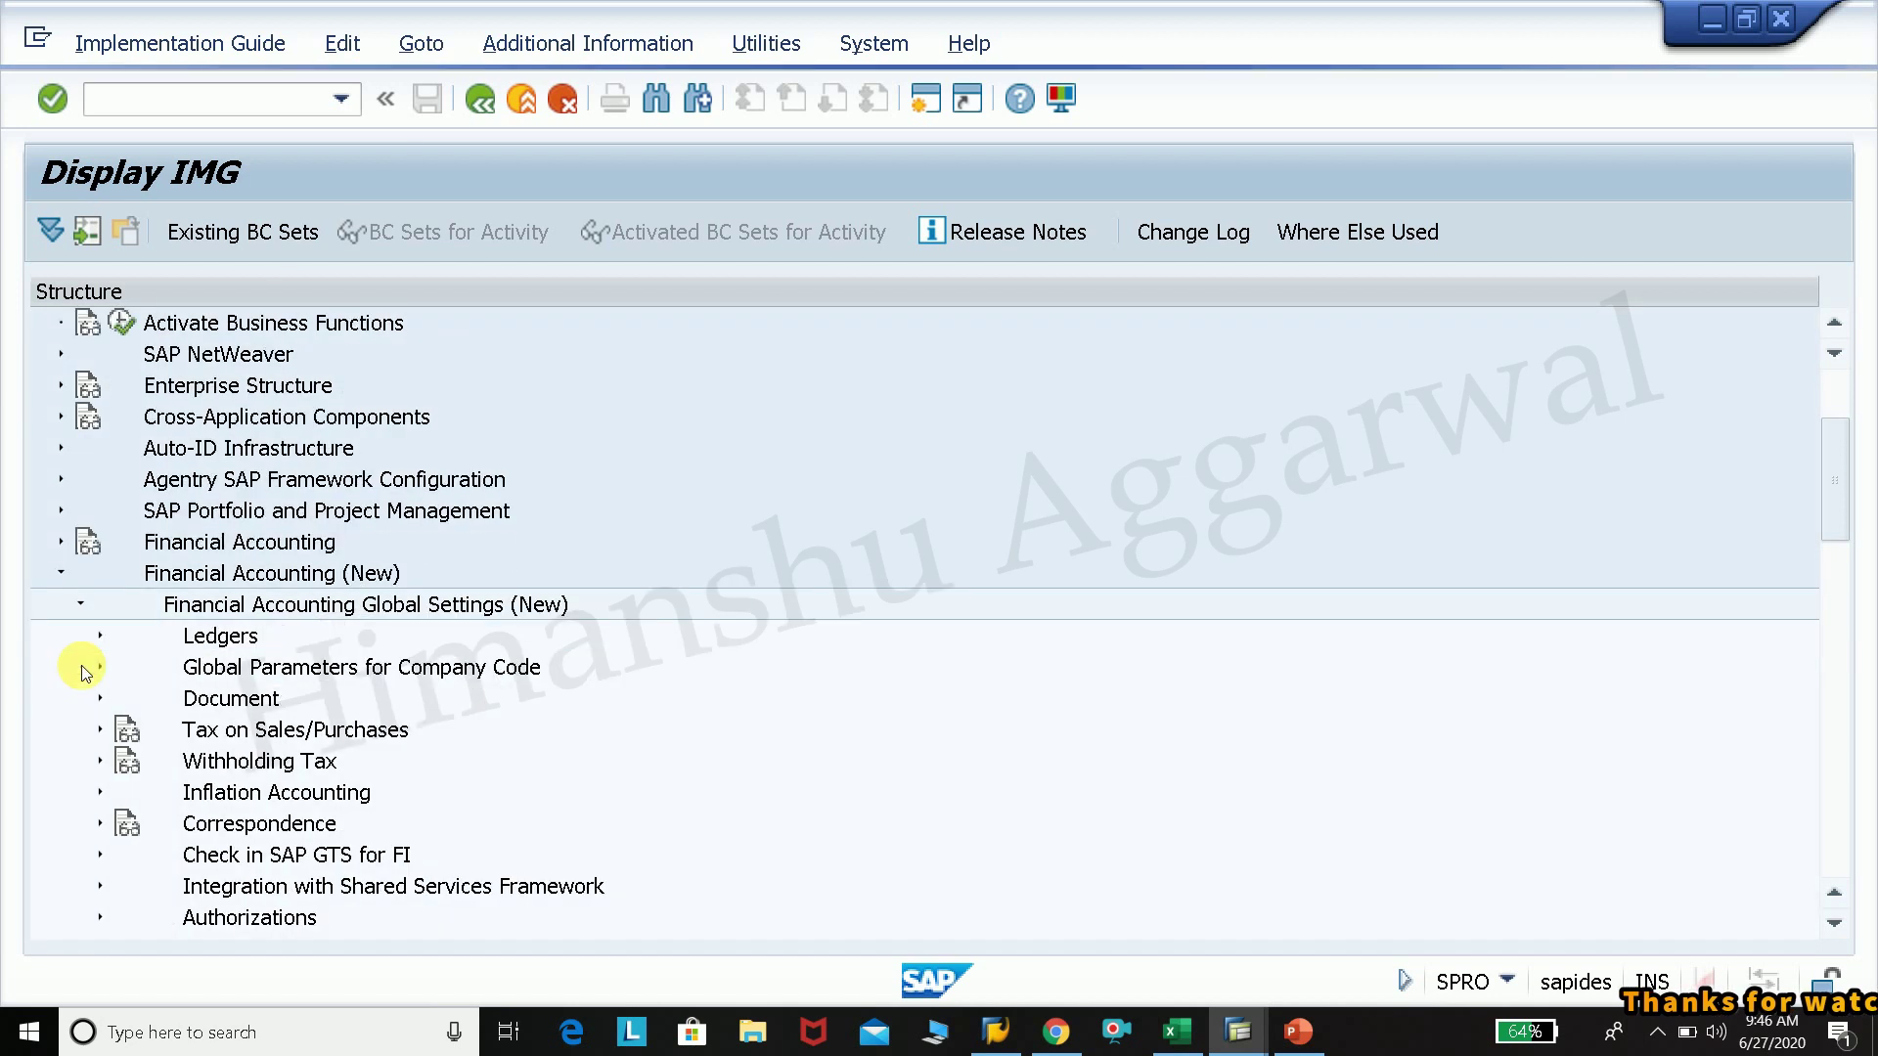
{"action": "left_click", "coordinate": [99, 762]}
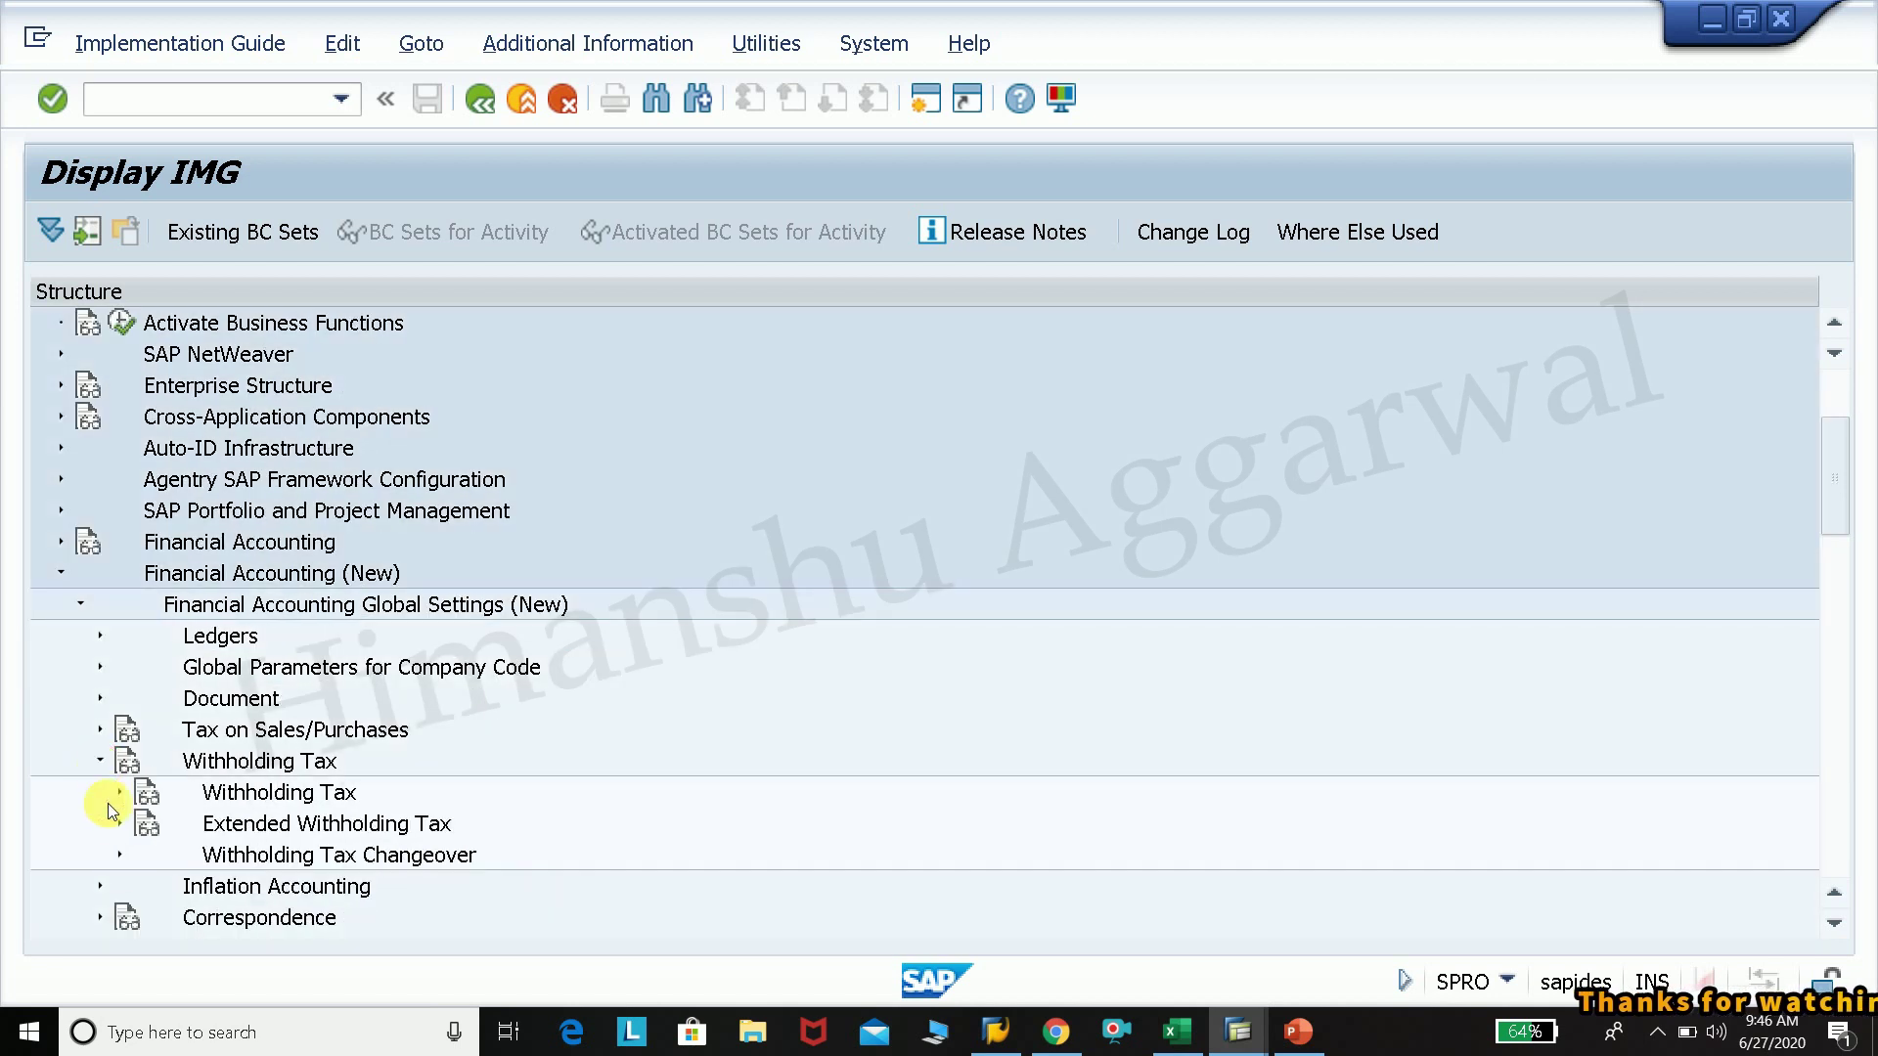
{"action": "left_click", "coordinate": [119, 824]}
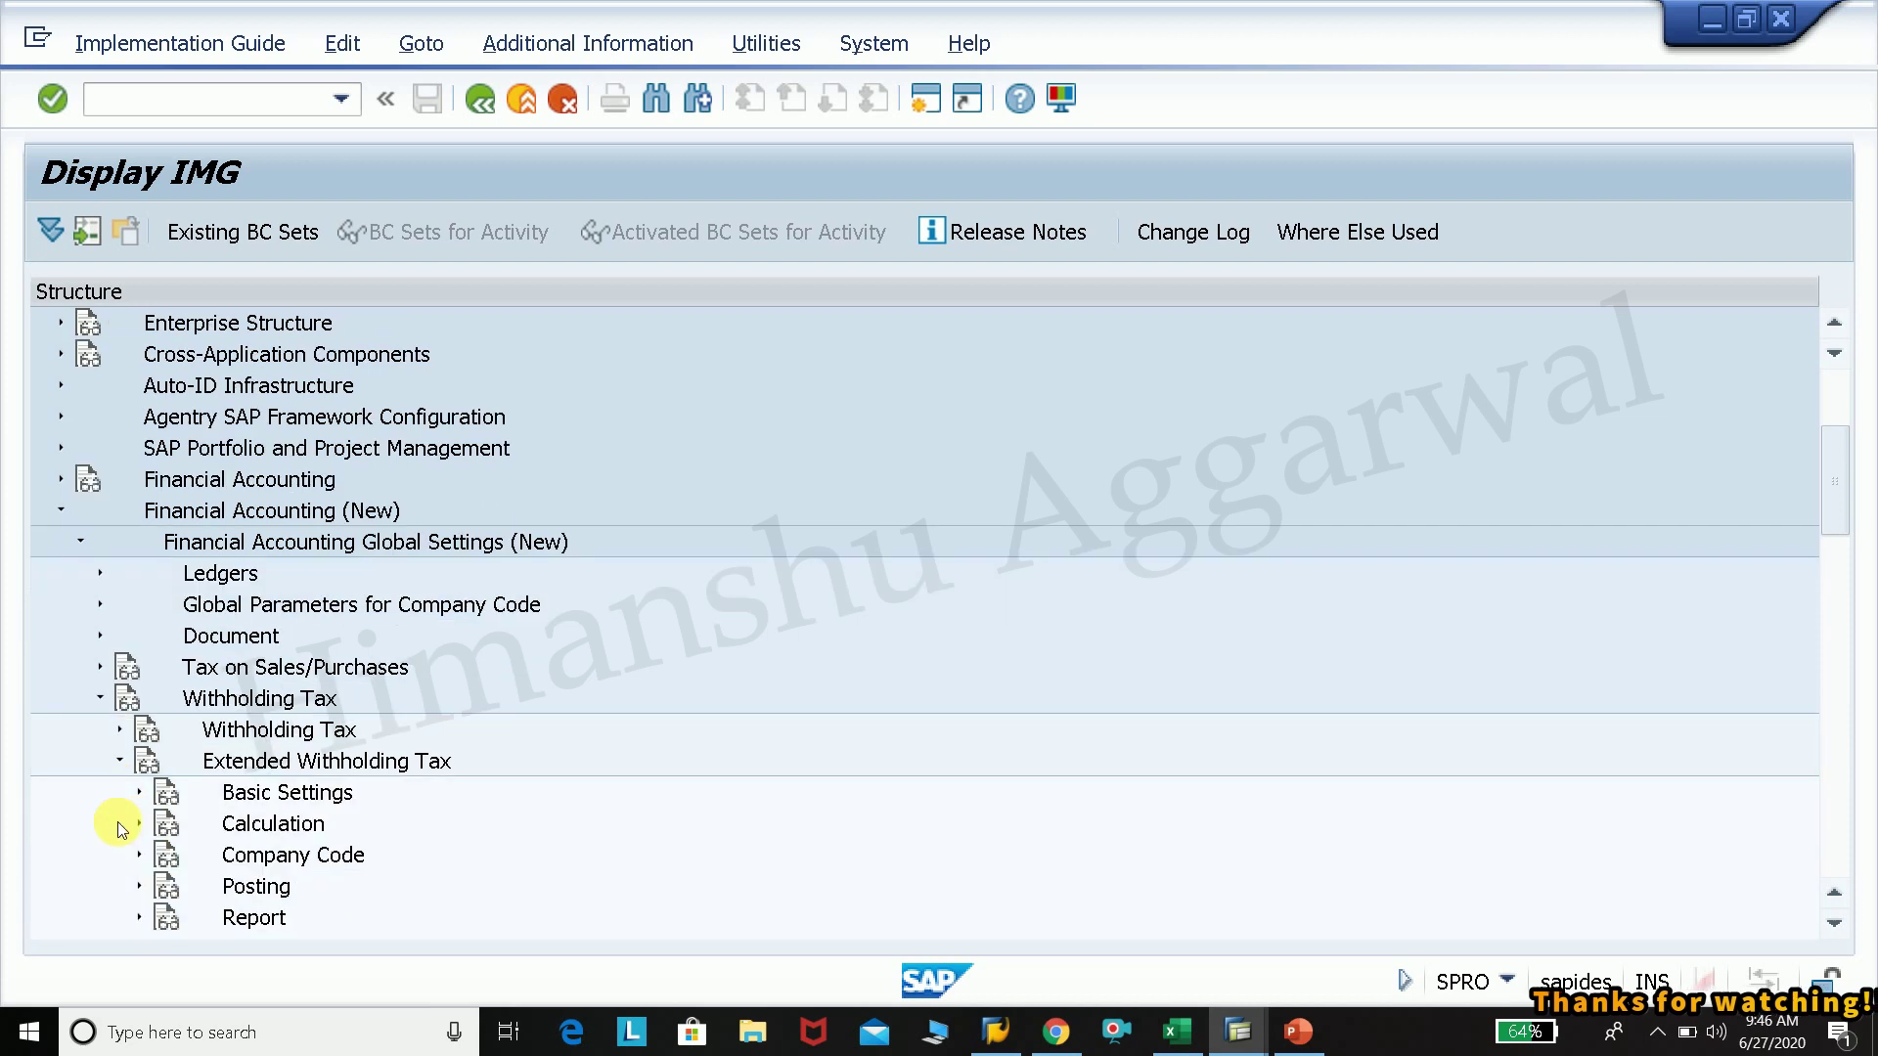
{"action": "left_click", "coordinate": [138, 761]}
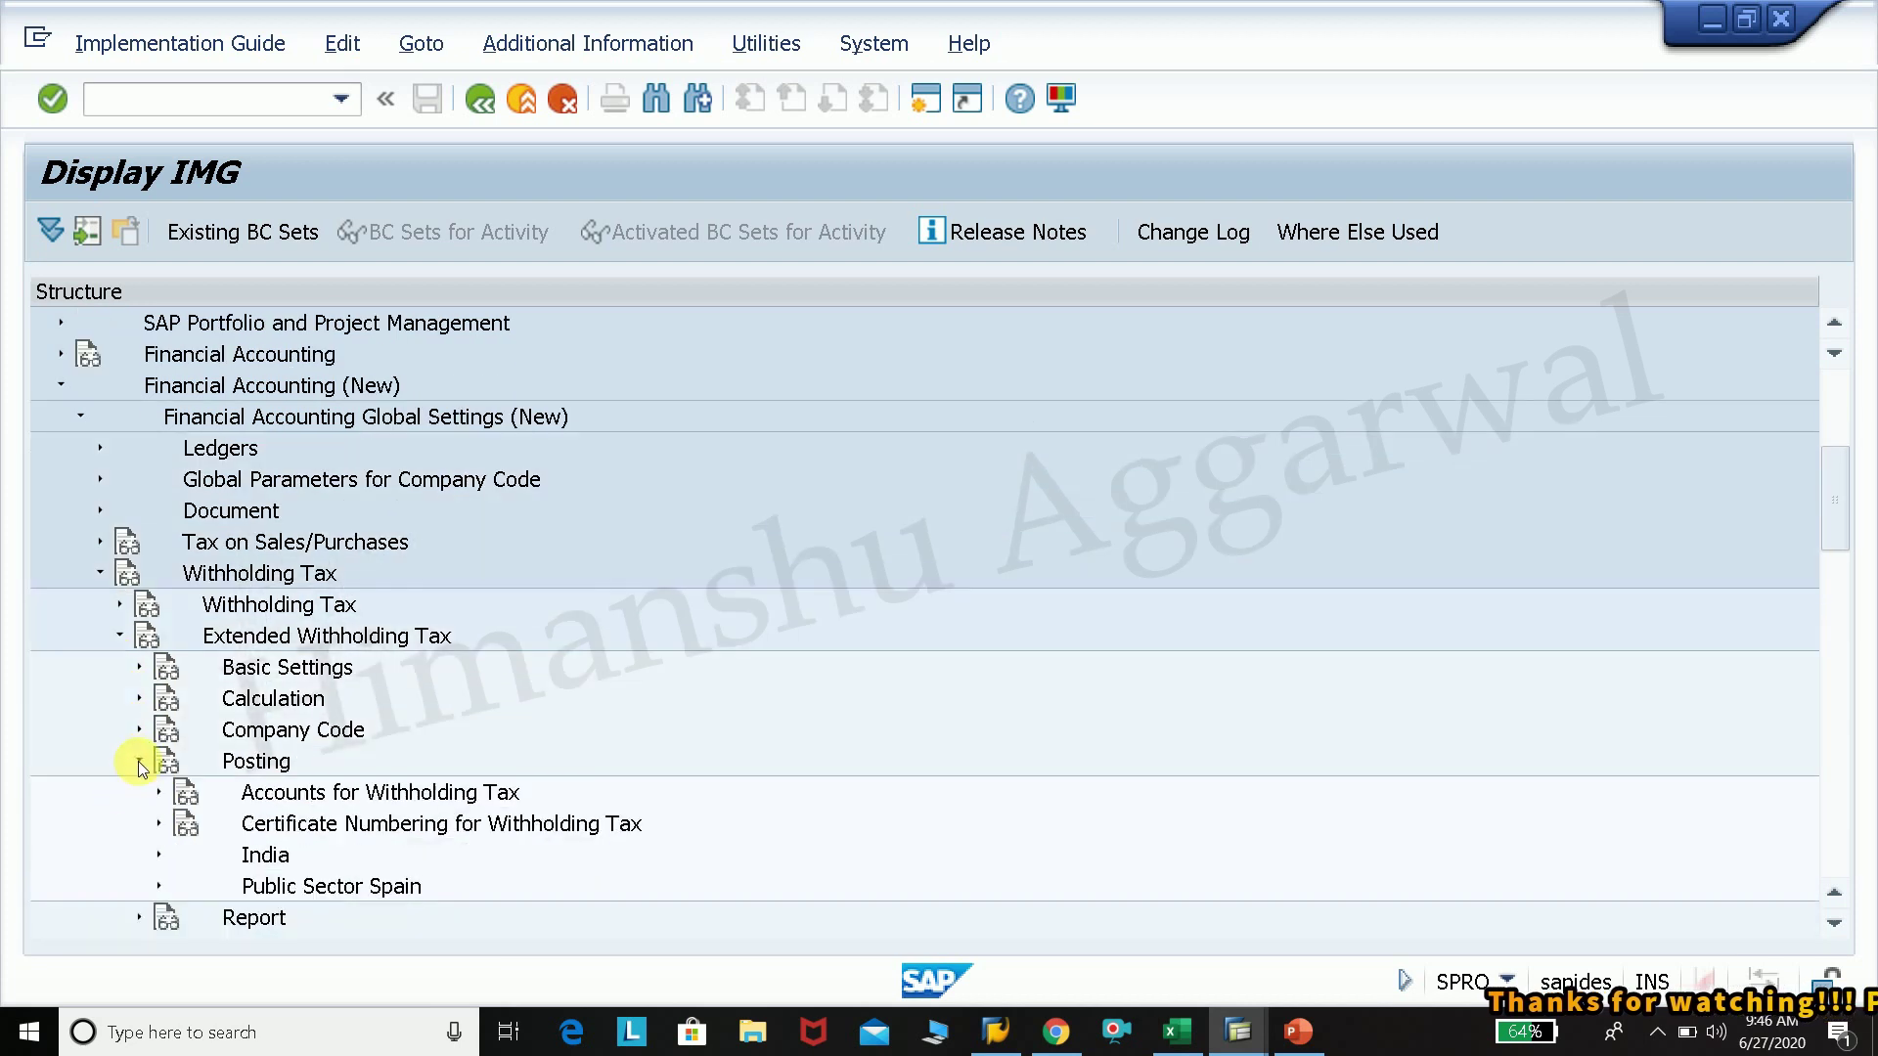
{"action": "left_click", "coordinate": [159, 729]}
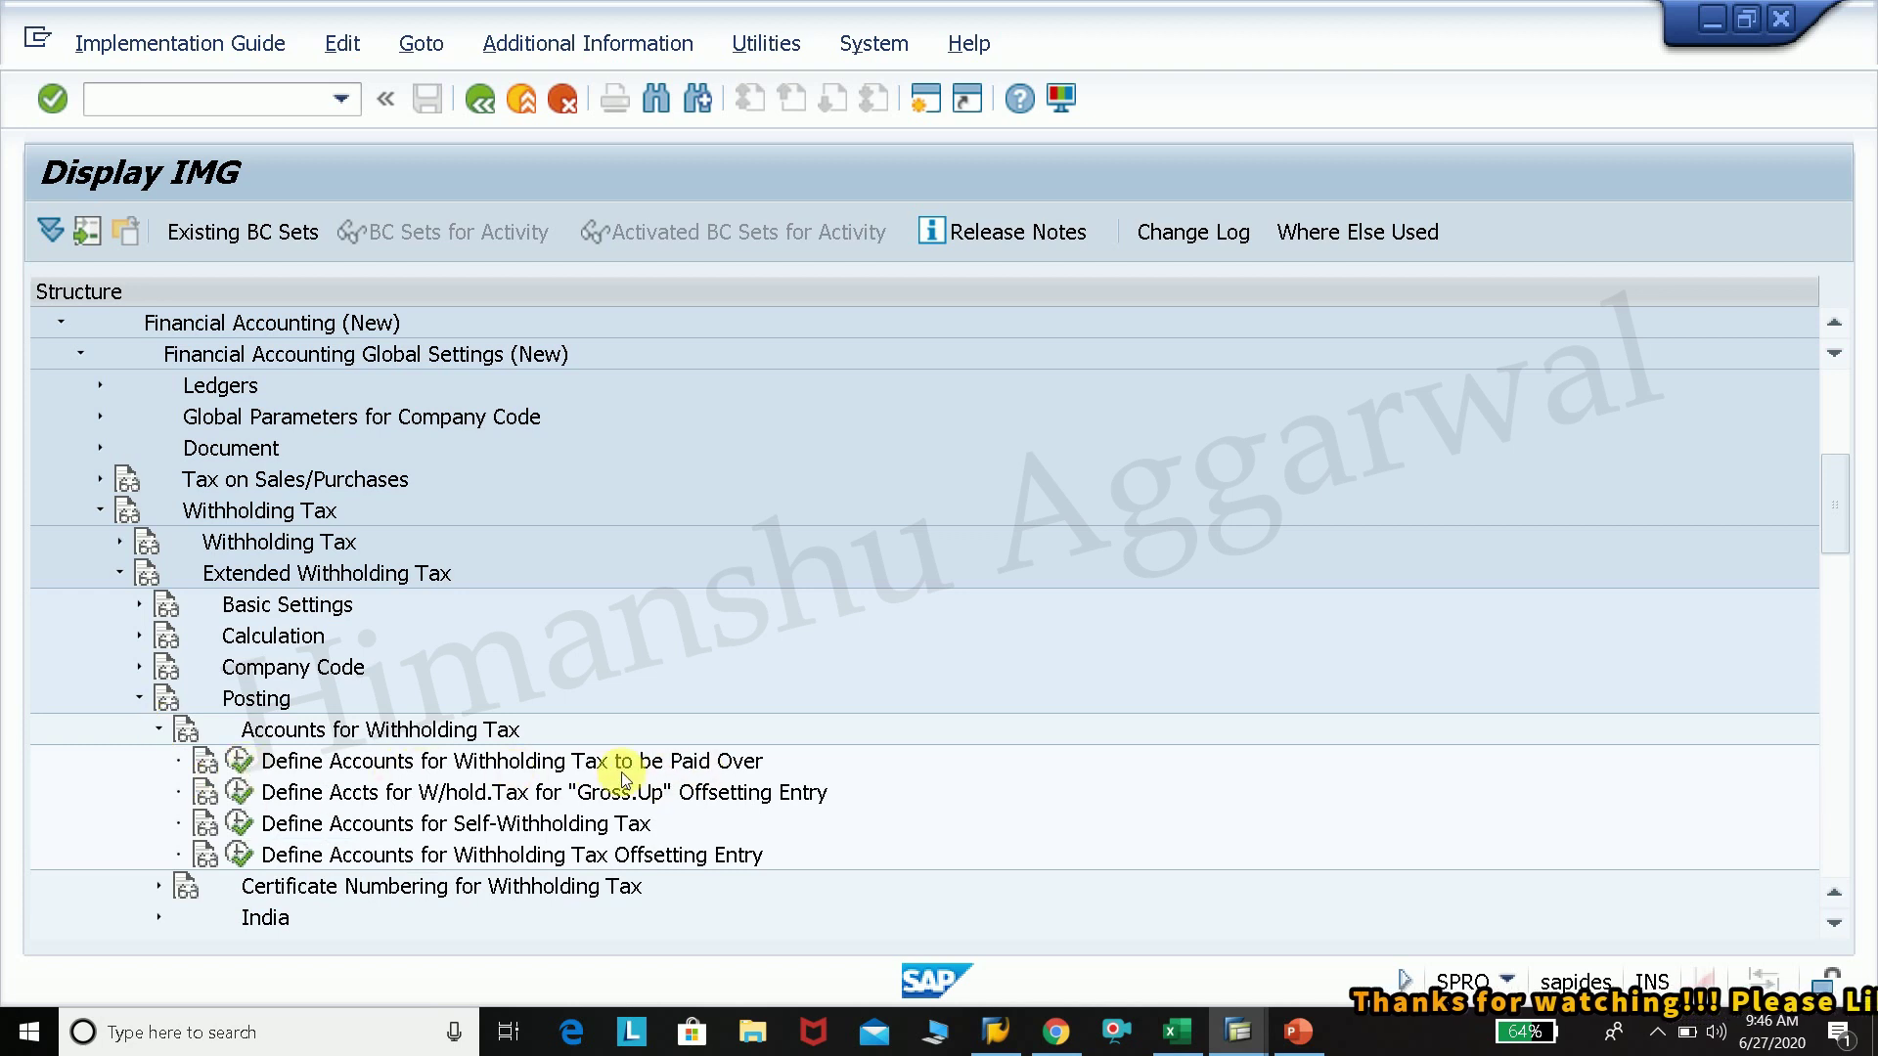
{"action": "left_click", "coordinate": [239, 761]}
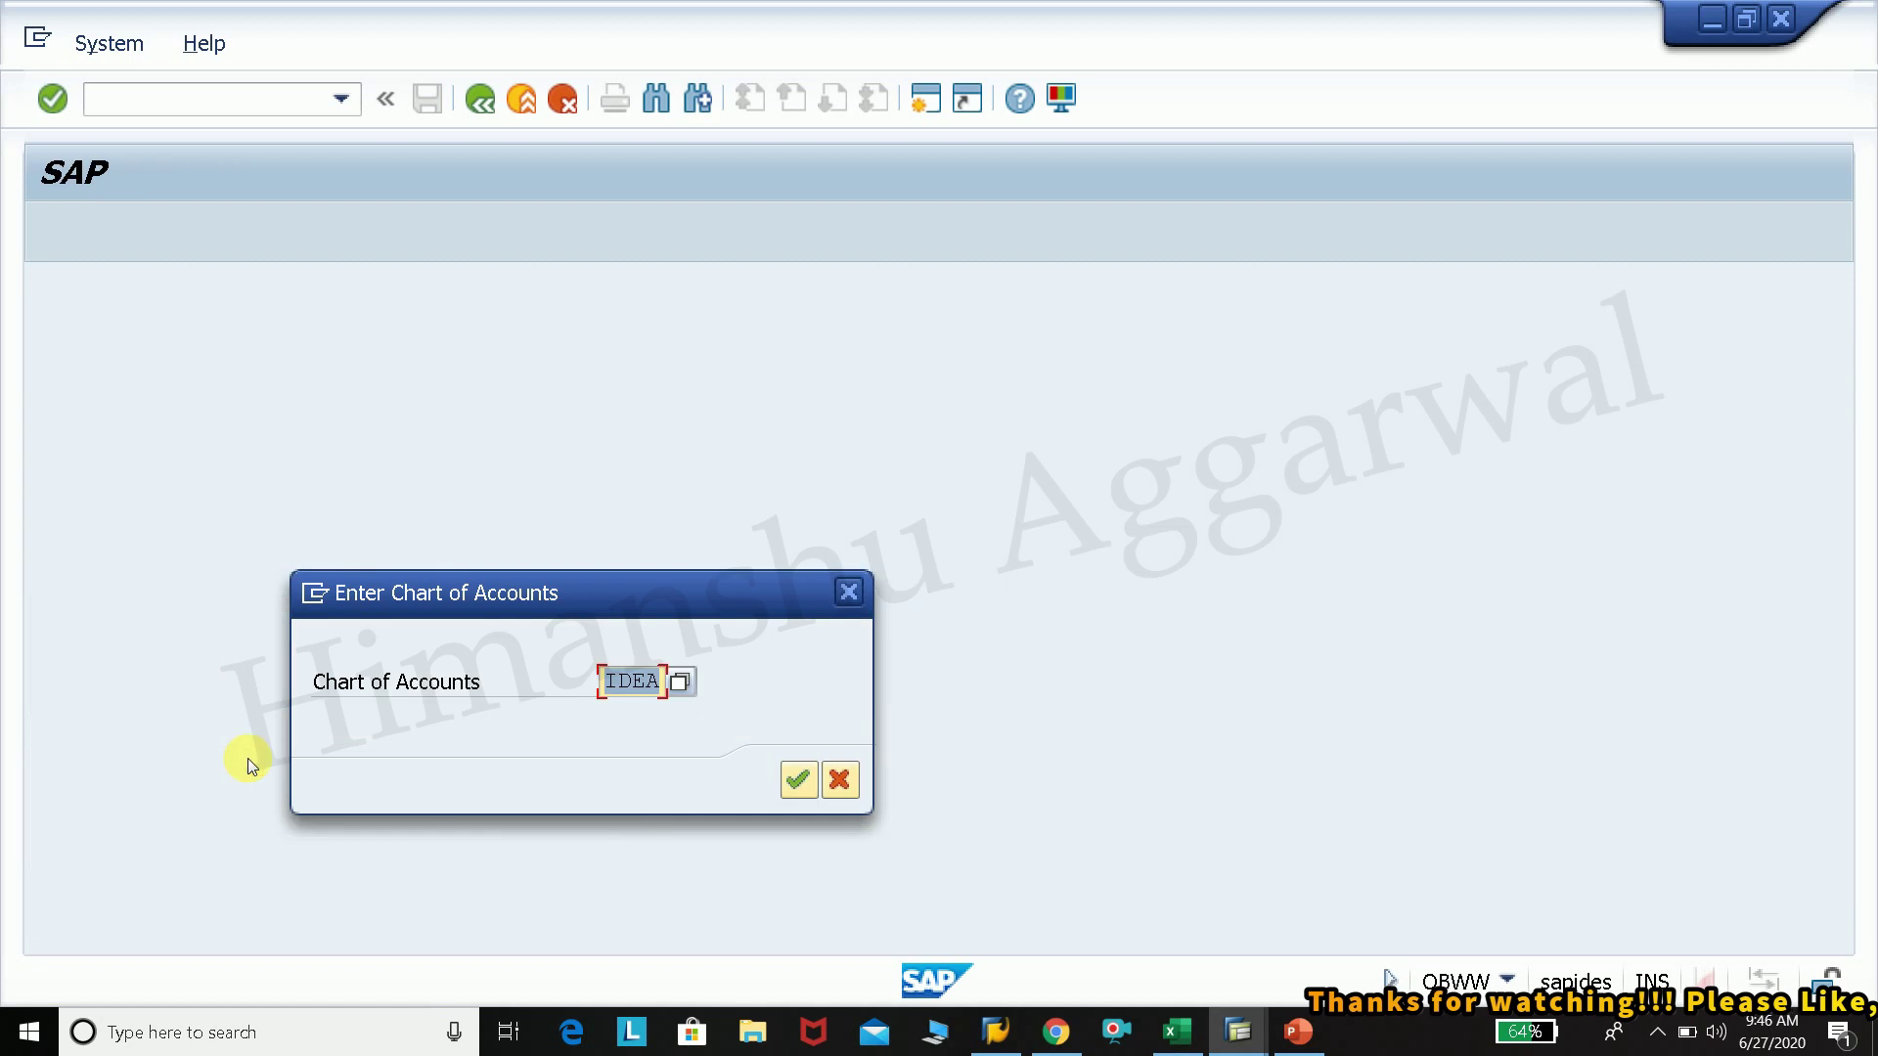
{"action": "left_click", "coordinate": [800, 784]}
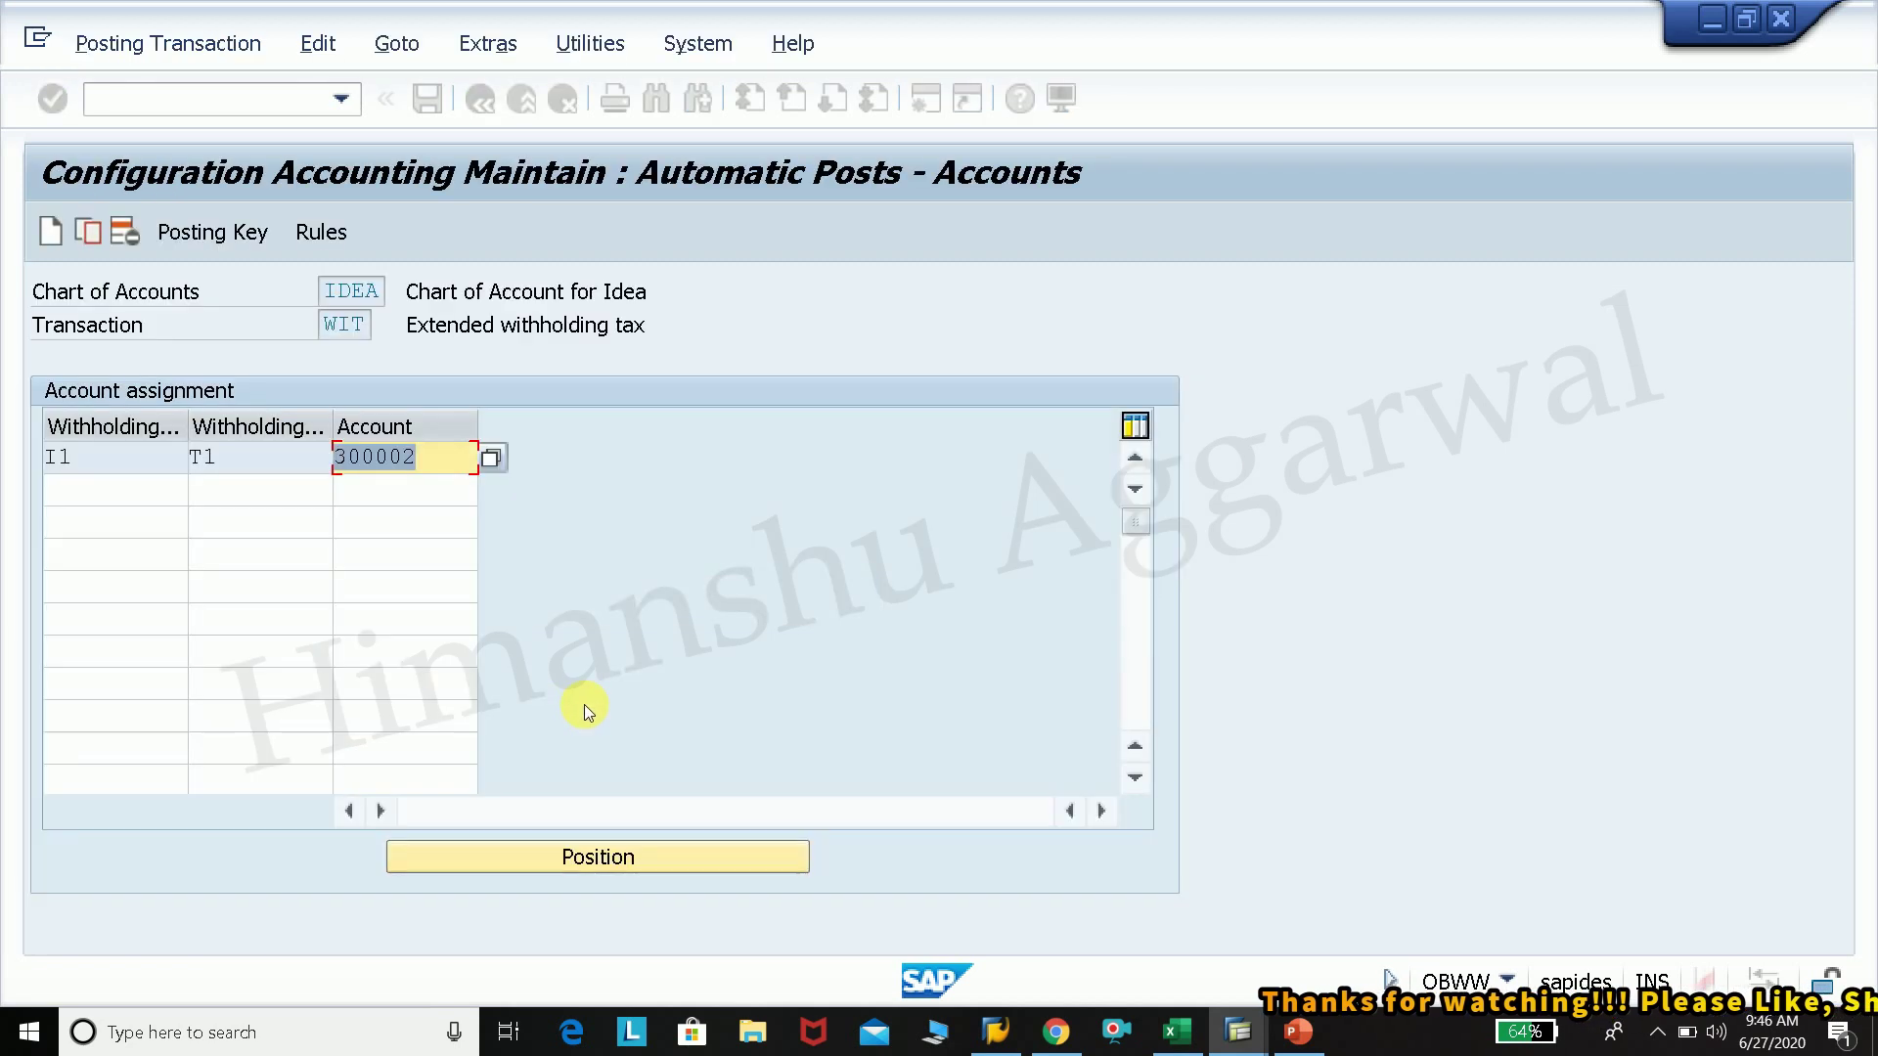
Step: Review the account determination rules for the extended withholding tax transaction, and return to the account assignments
{"action": "left_click", "coordinate": [108, 491]}
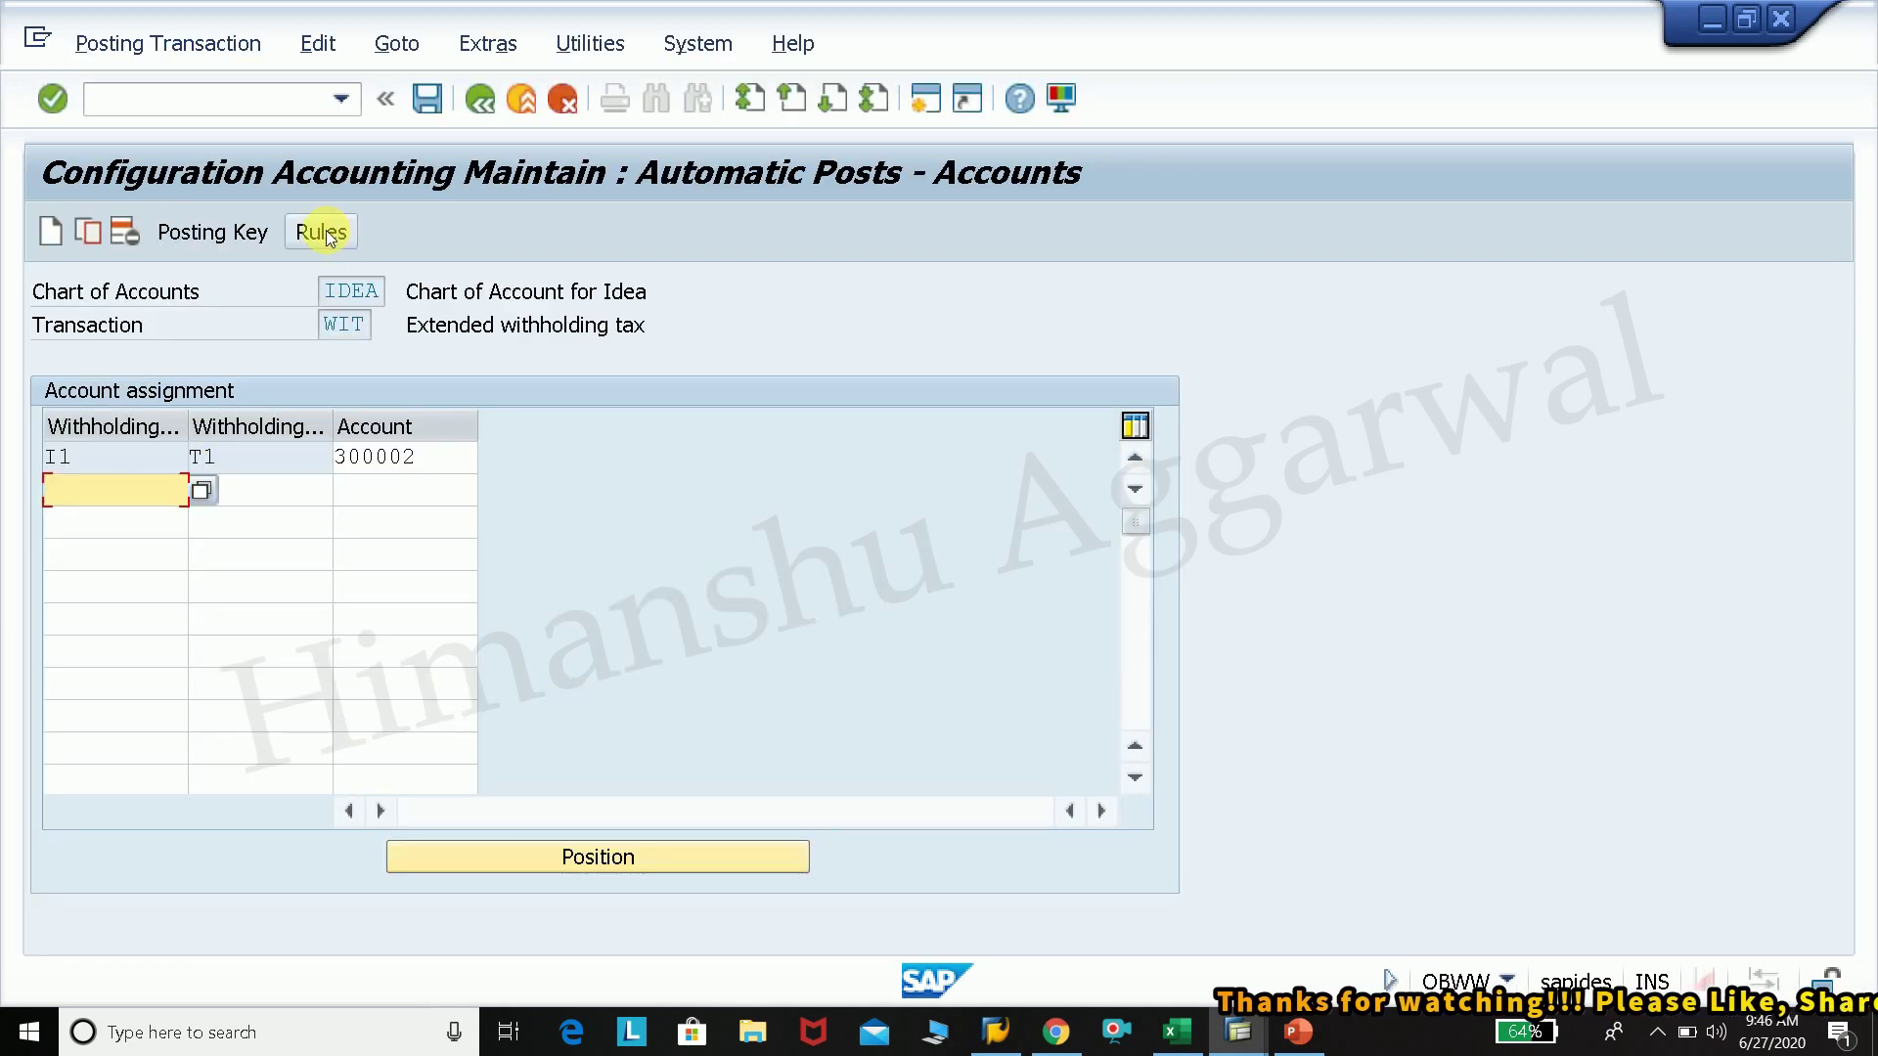
{"action": "left_click", "coordinate": [322, 232]}
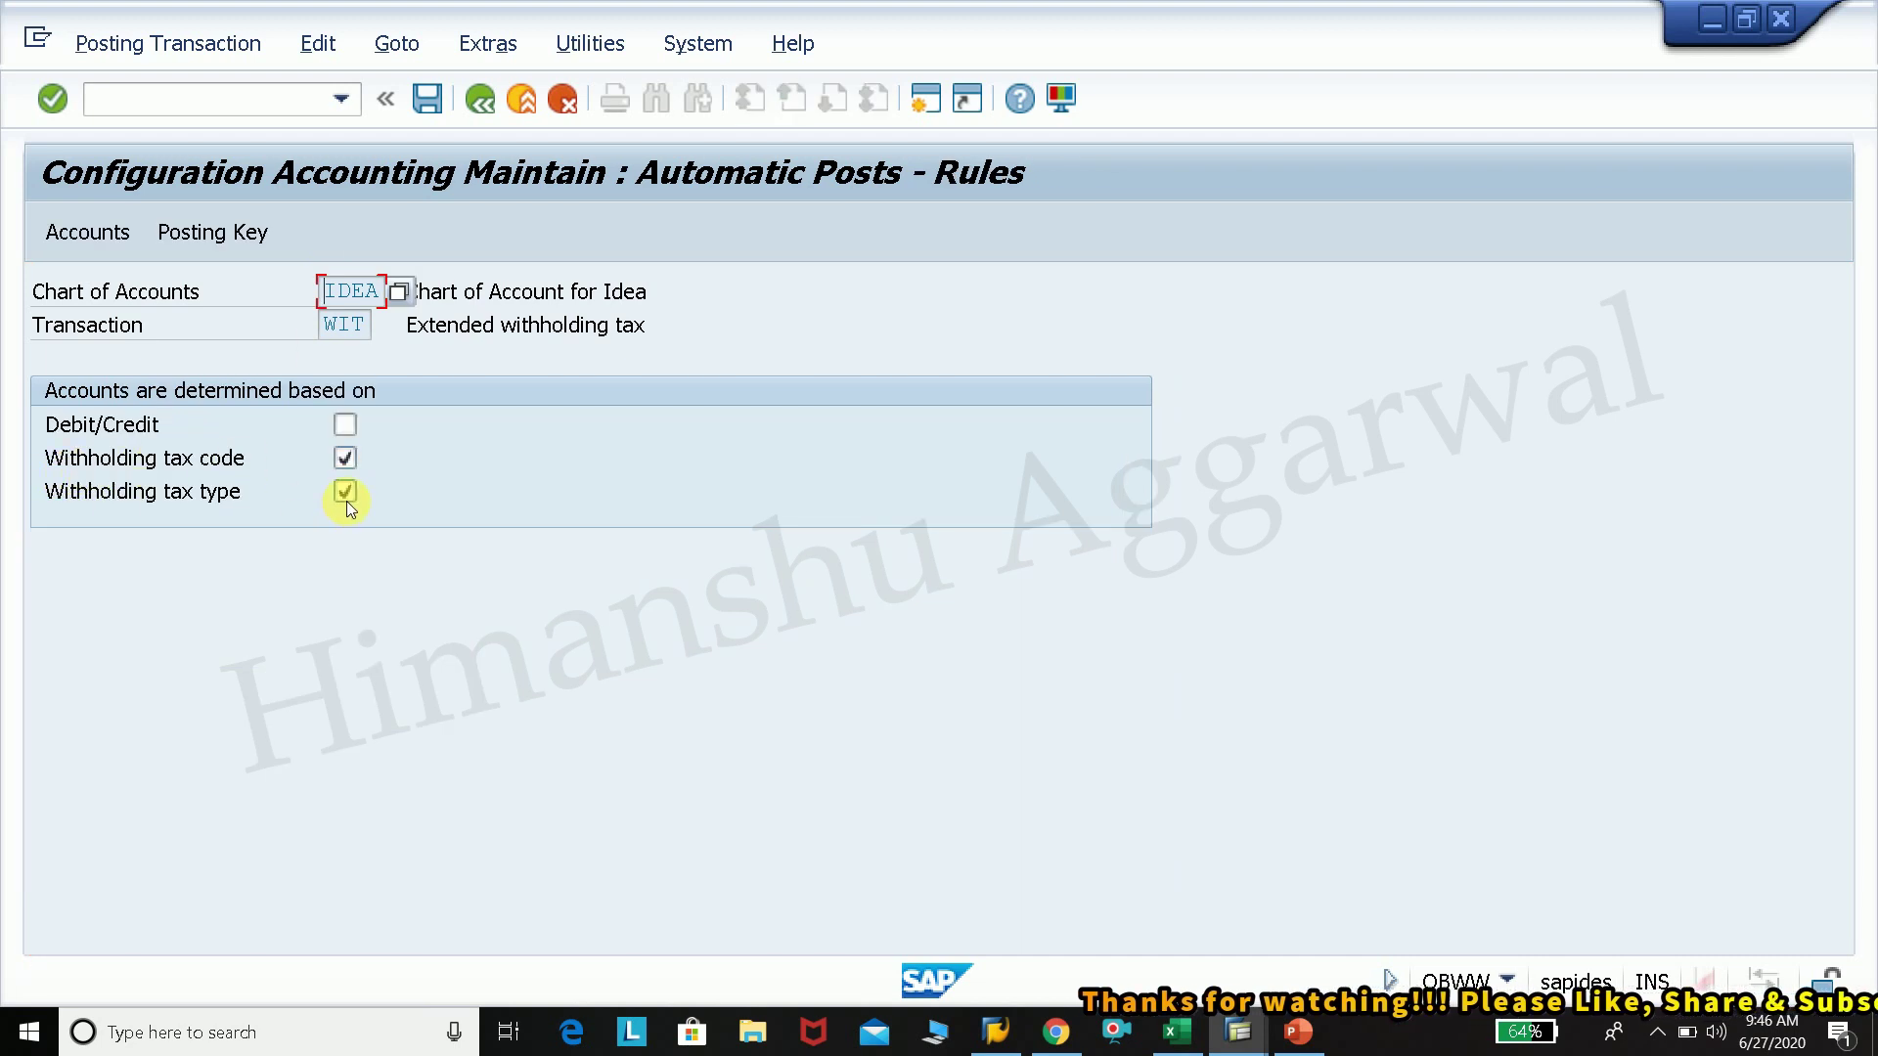
{"action": "left_click", "coordinate": [117, 237]}
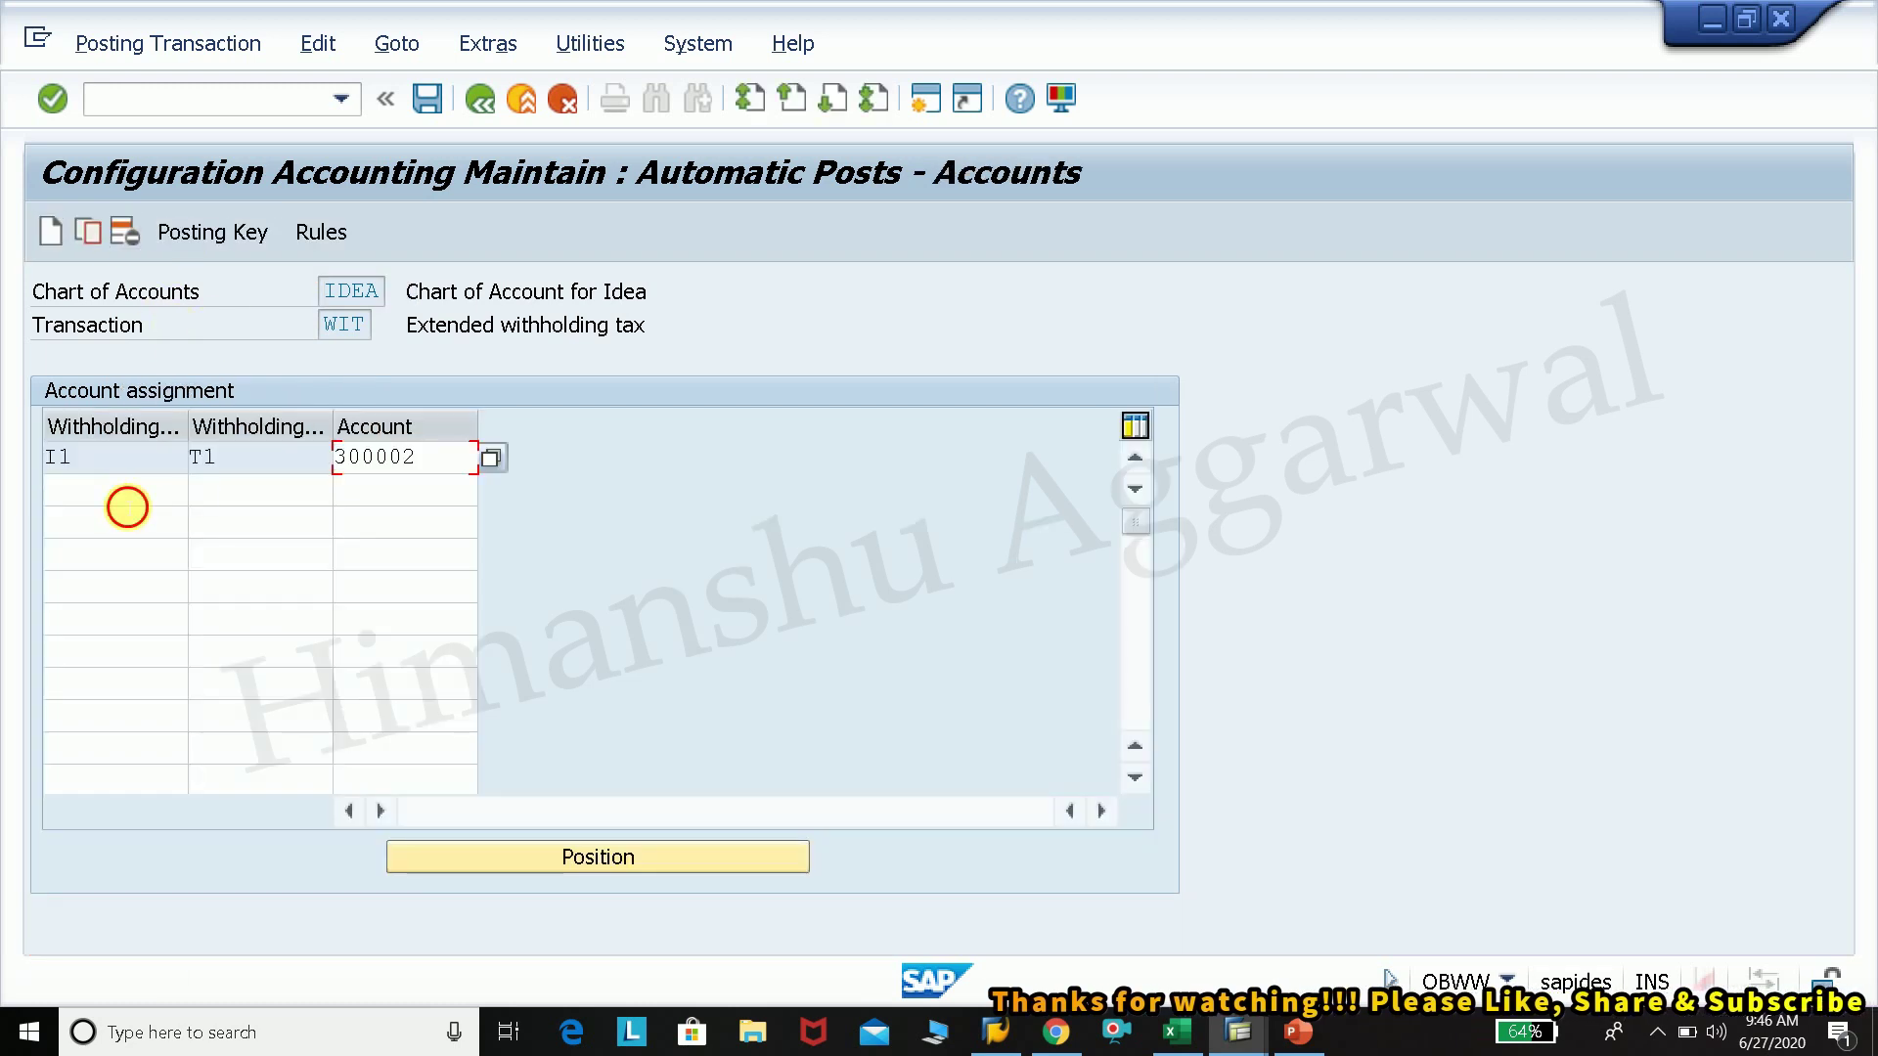
Step: Add an account assignment line with withholding tax type I2 for rent invoices and withholding tax code R1
{"action": "left_click", "coordinate": [125, 498]}
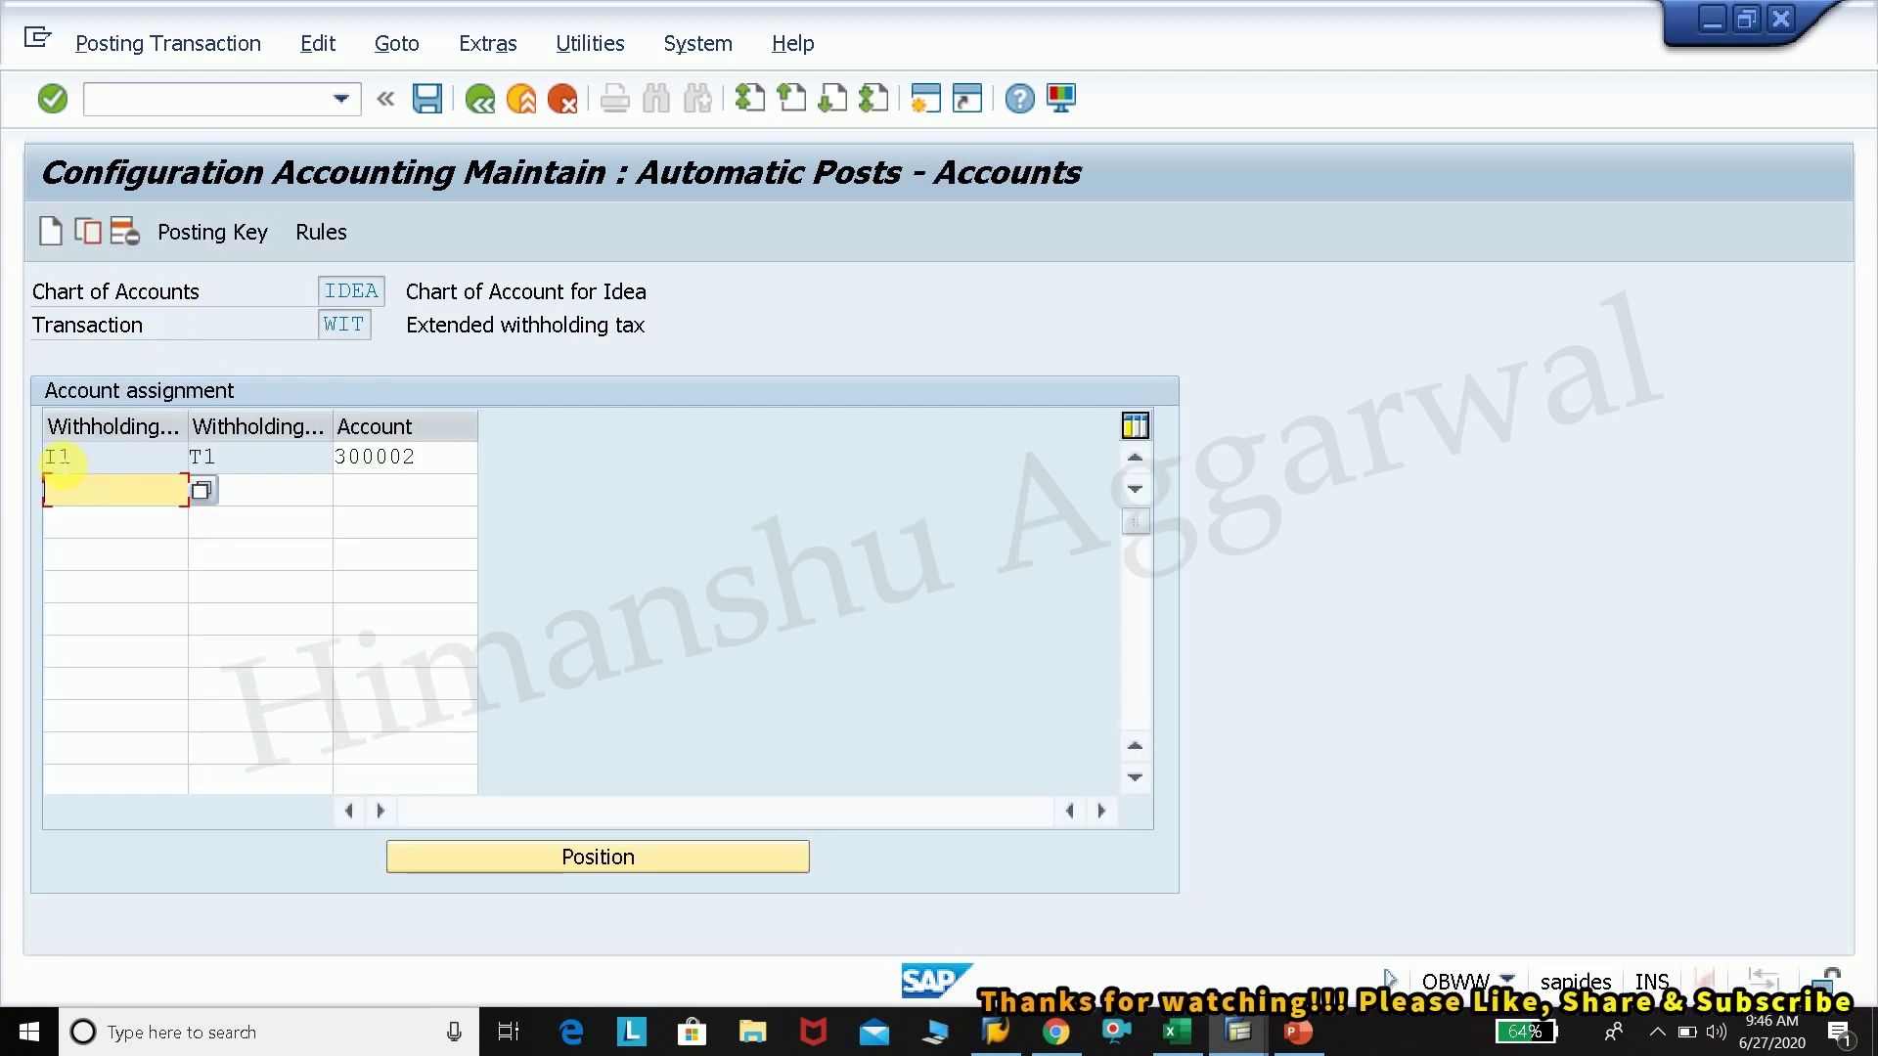
{"action": "left_click", "coordinate": [202, 490]}
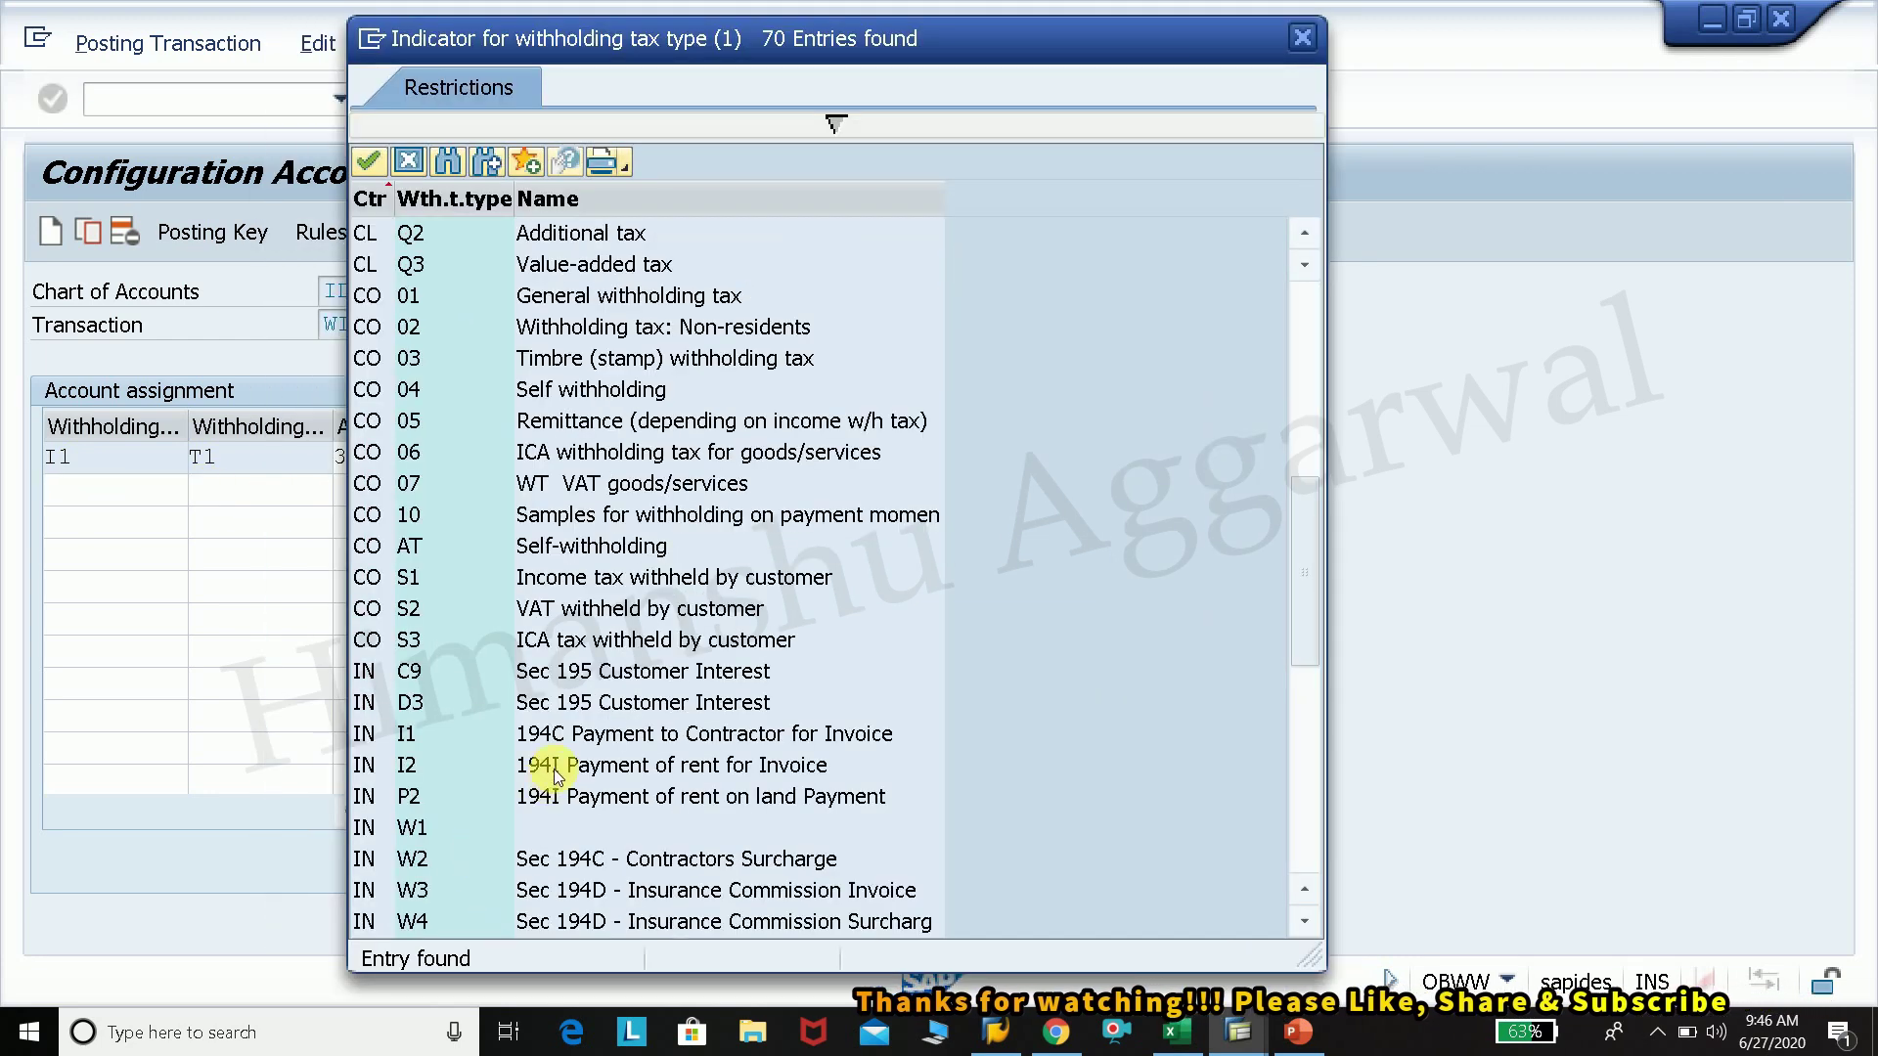
{"action": "double_click", "coordinate": [553, 767]}
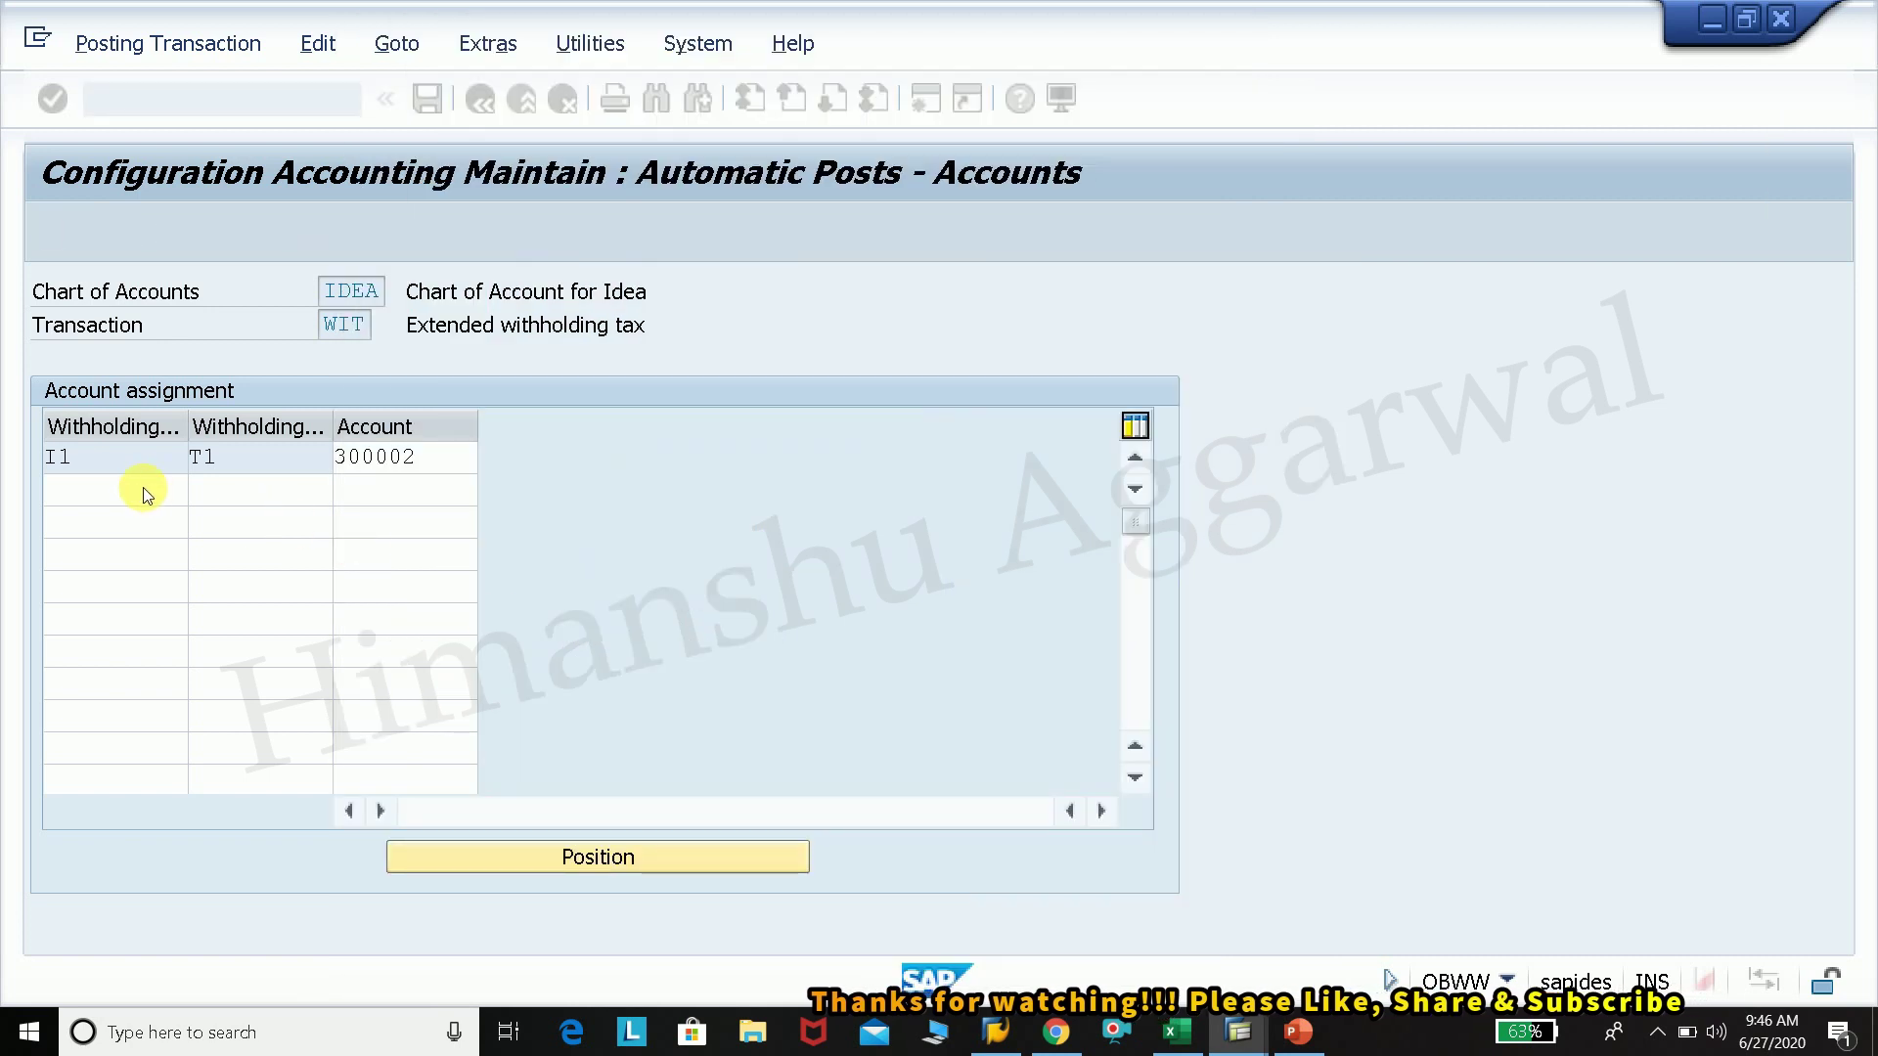
{"action": "left_click", "coordinate": [314, 491]}
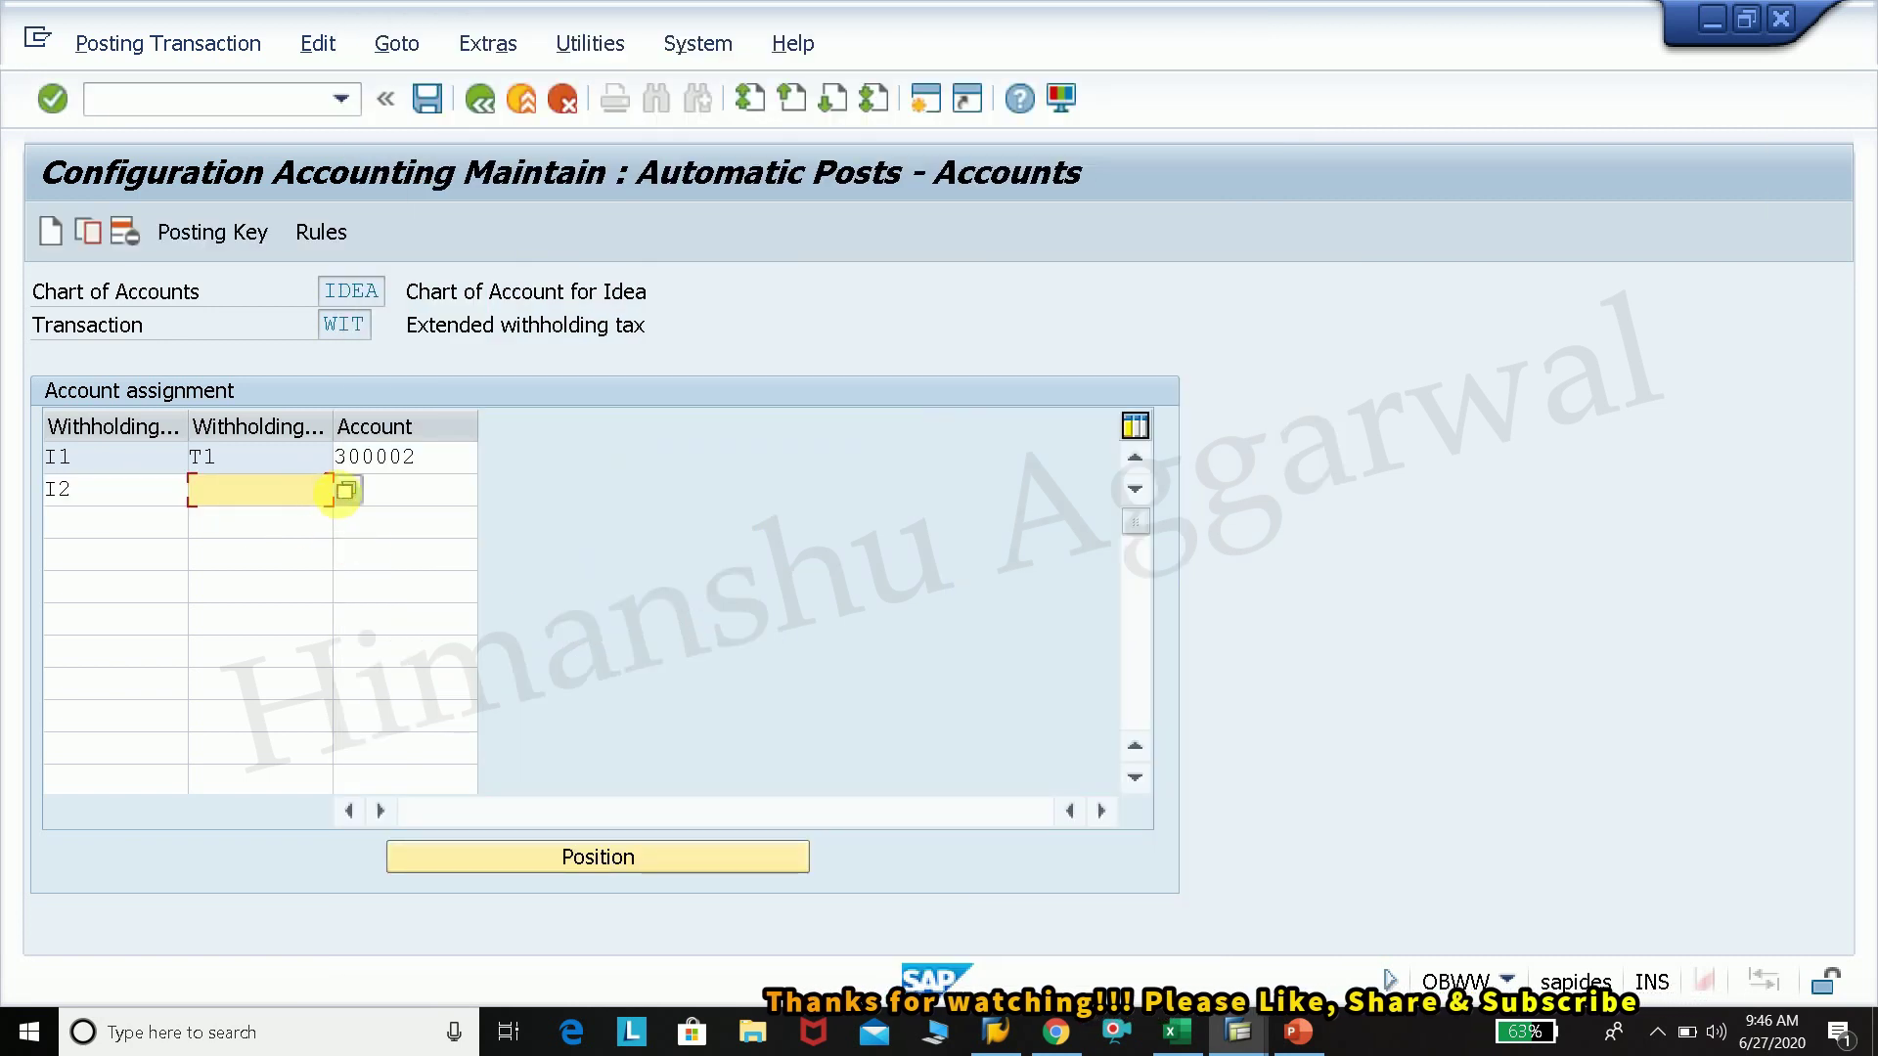
{"action": "left_click_drag", "start_coordinate": [333, 430], "coordinate": [428, 430]}
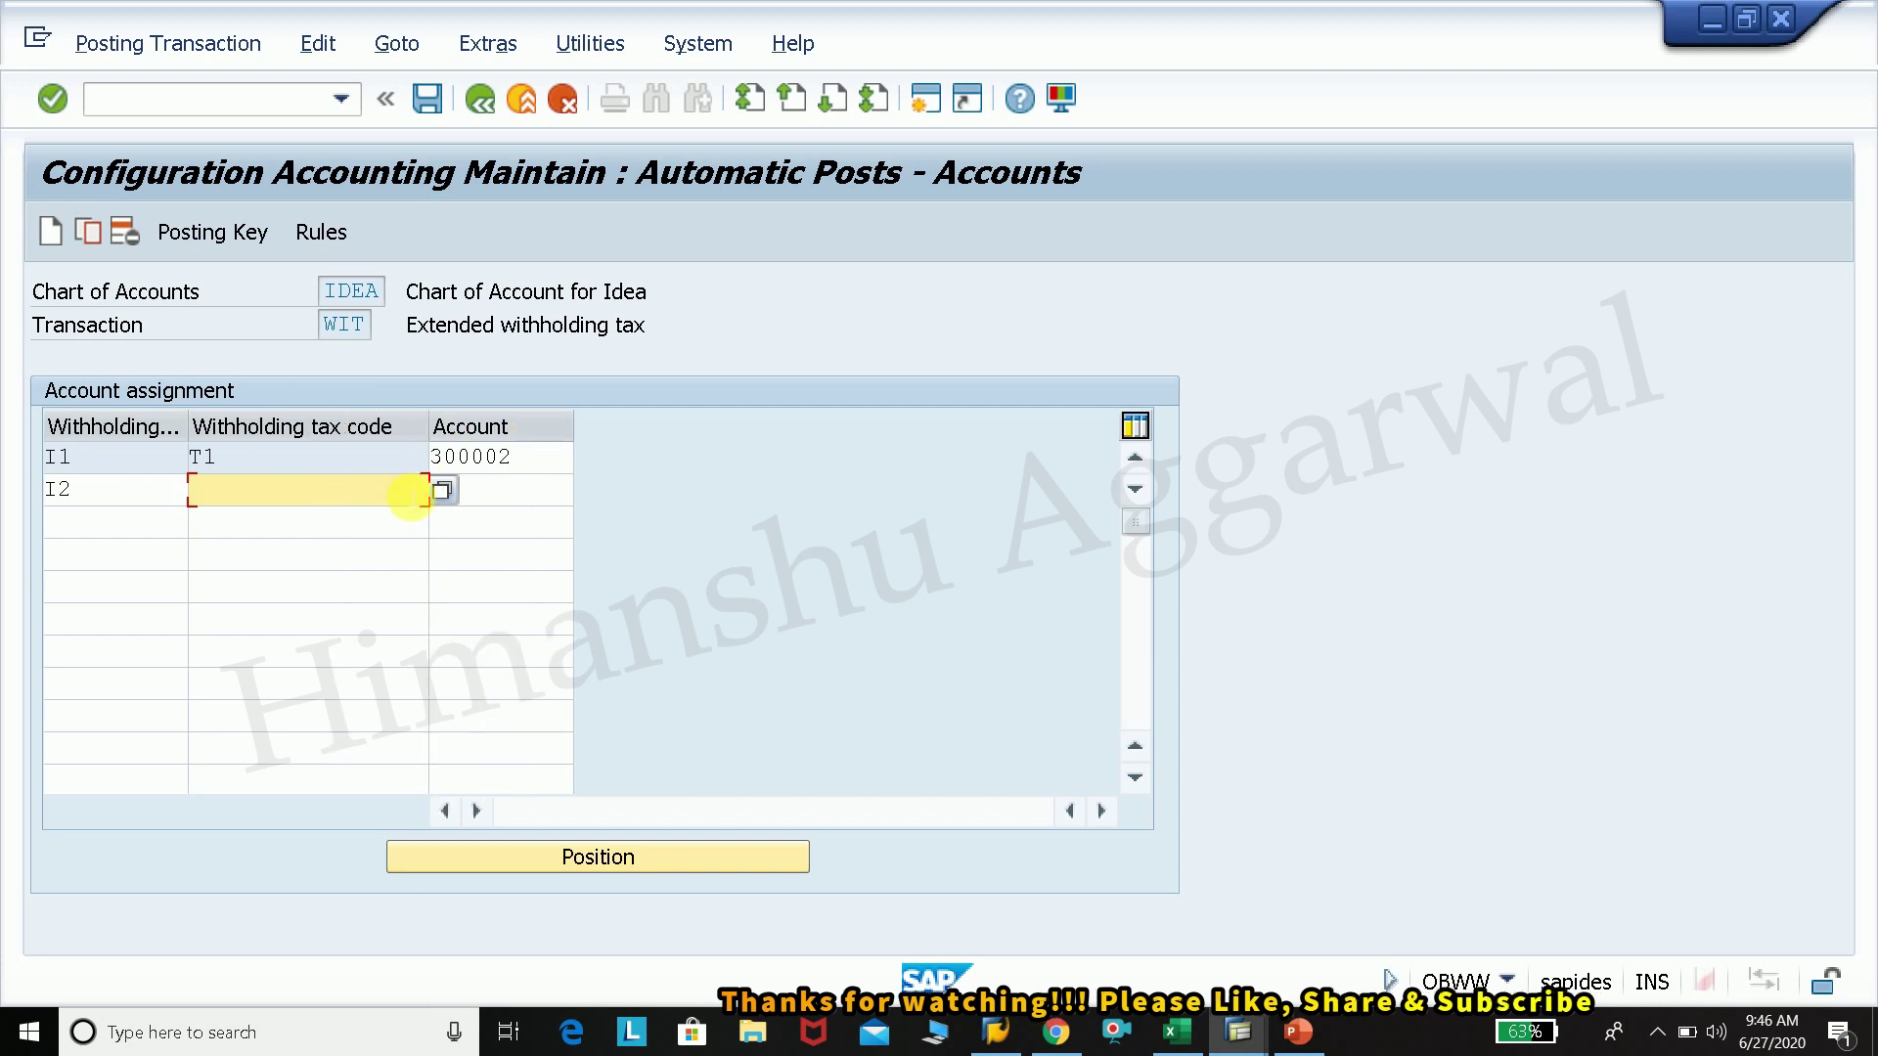
{"action": "key", "text": "F4"}
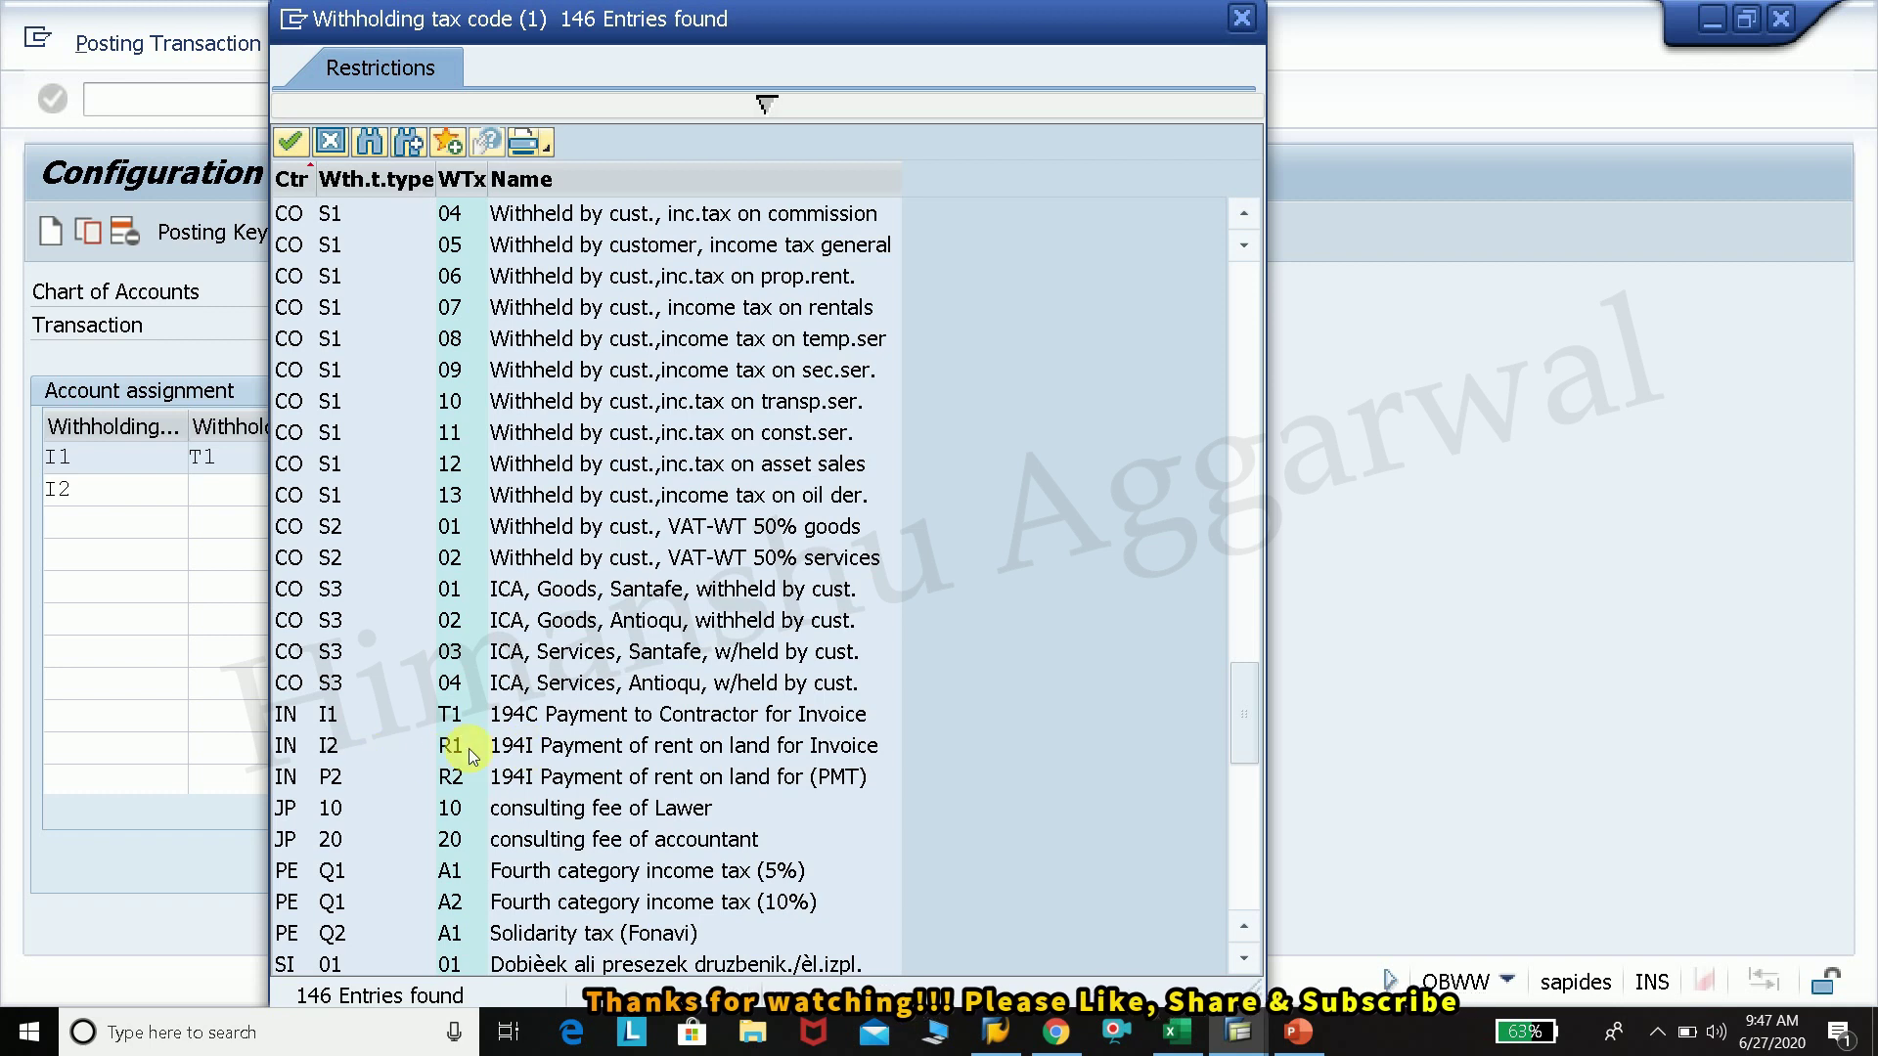
{"action": "double_click", "coordinate": [544, 753]}
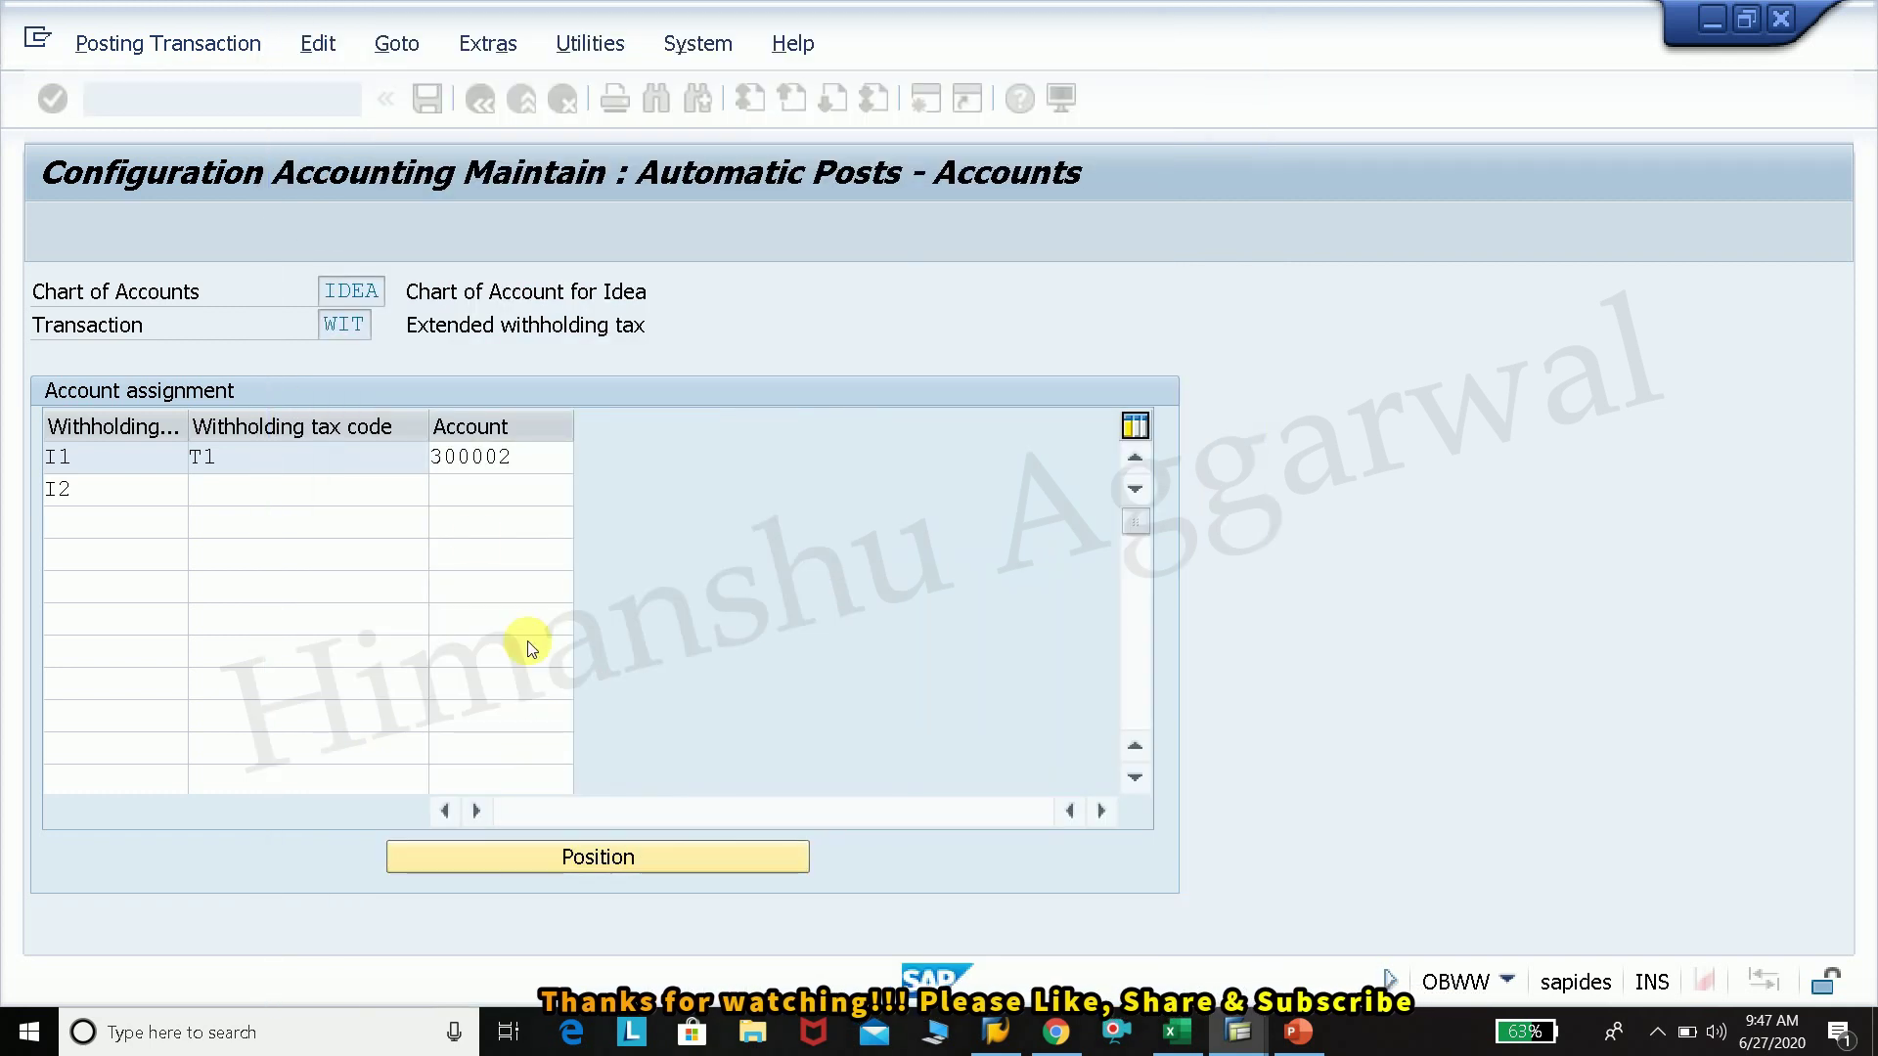
Step: Assign G/L account 300003, TDS on Rent(194I), to the I2/R1 line
{"action": "left_click", "coordinate": [518, 489]}
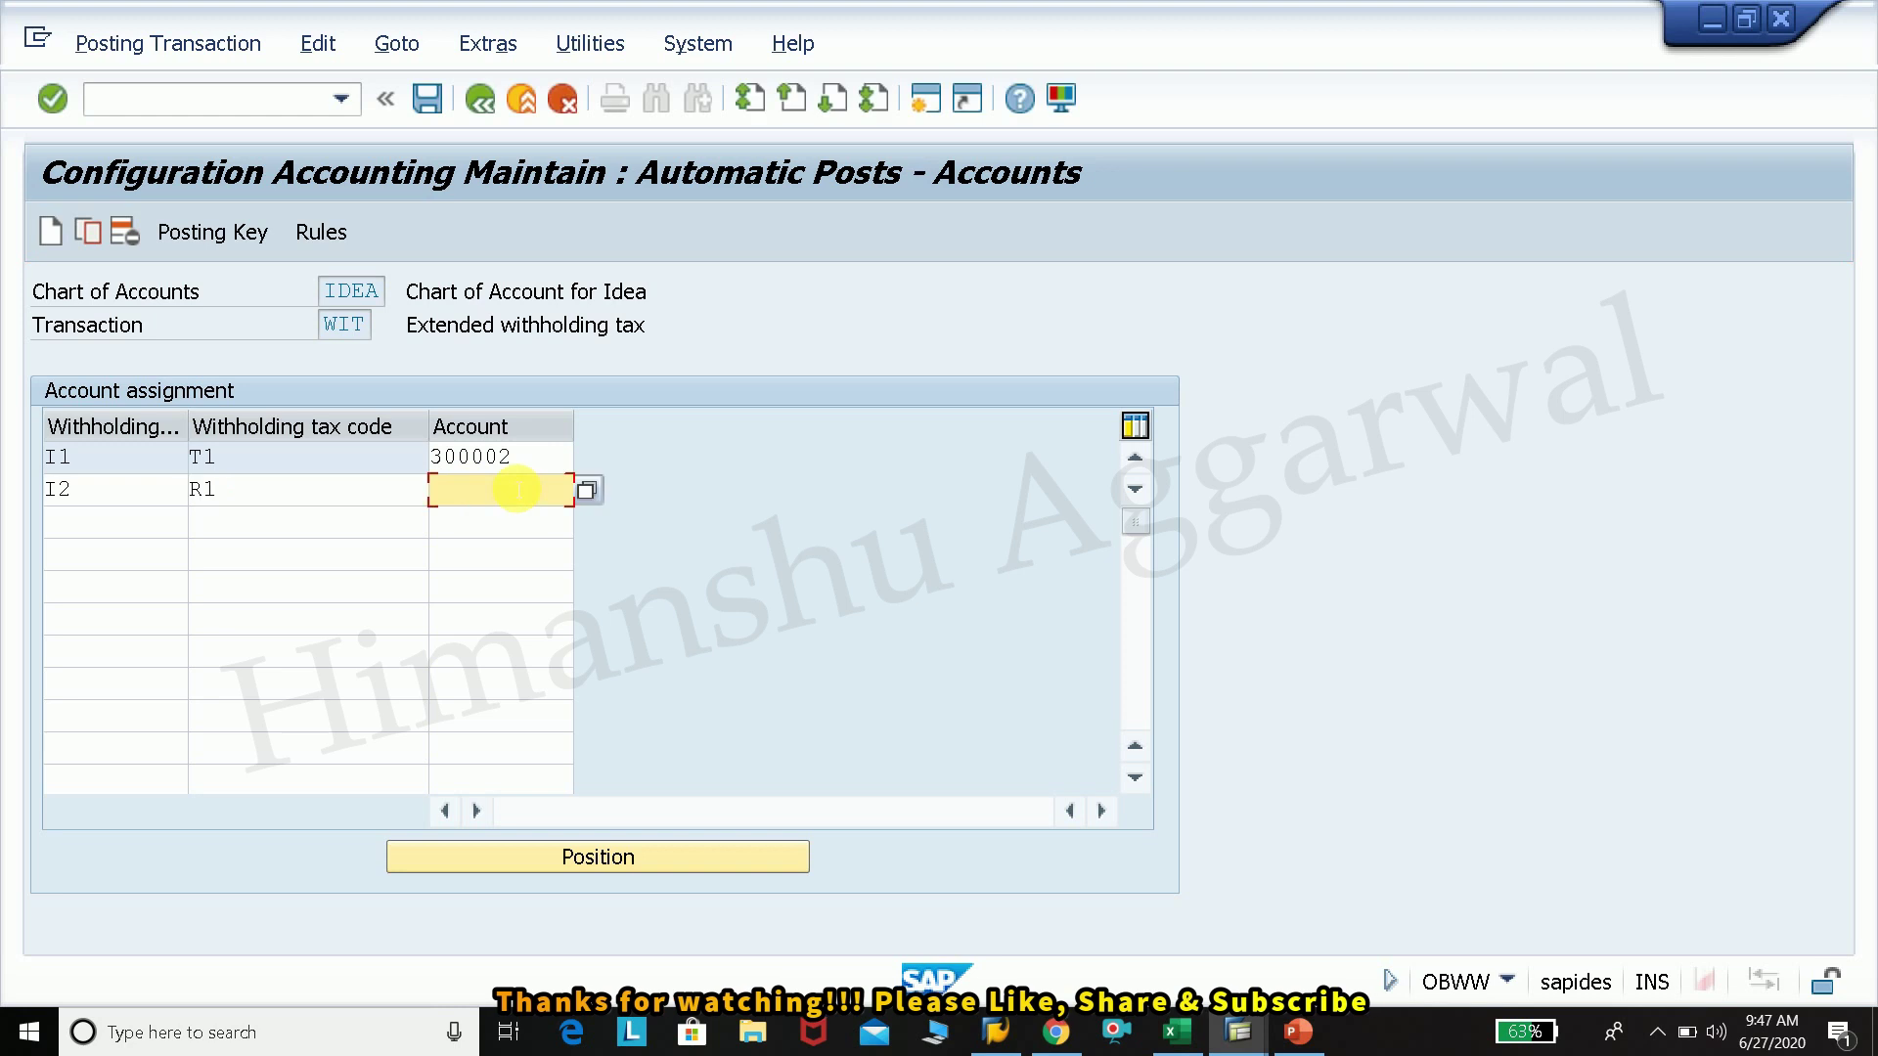
{"action": "left_click", "coordinate": [594, 493]}
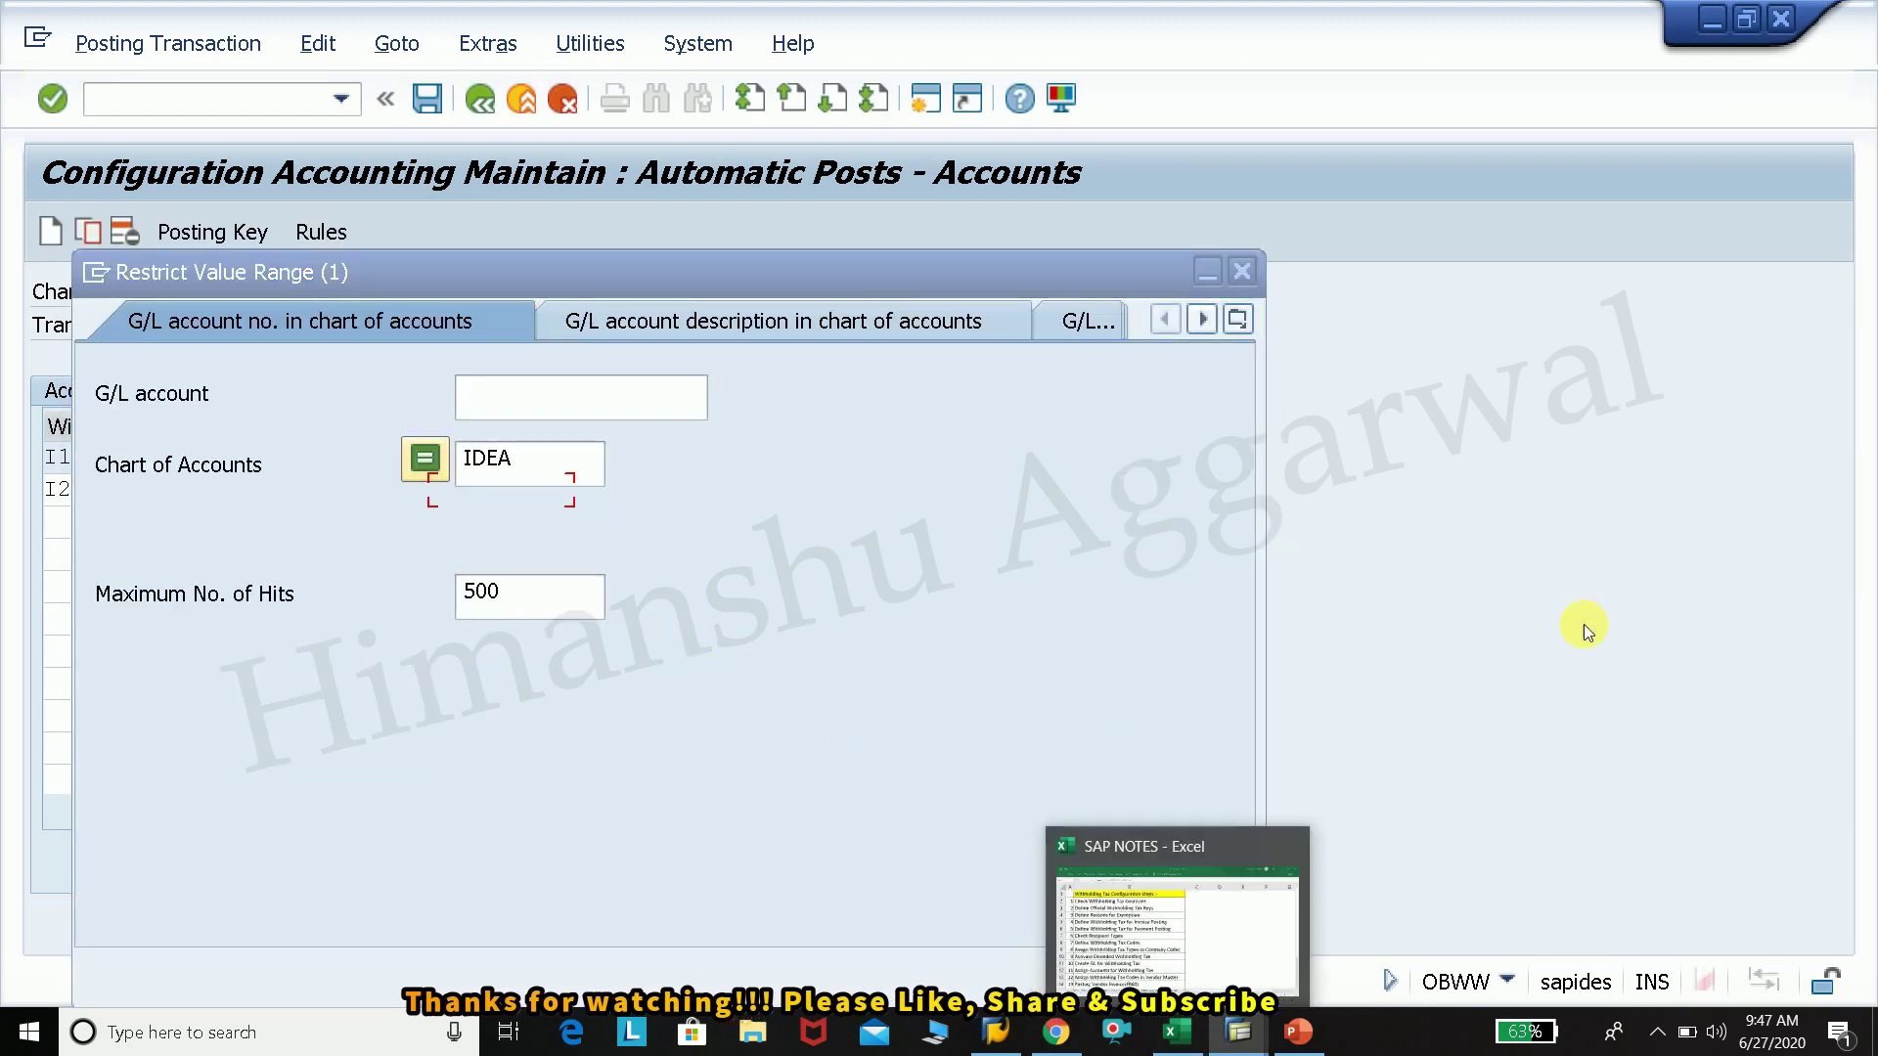
{"action": "left_click", "coordinate": [1151, 967]}
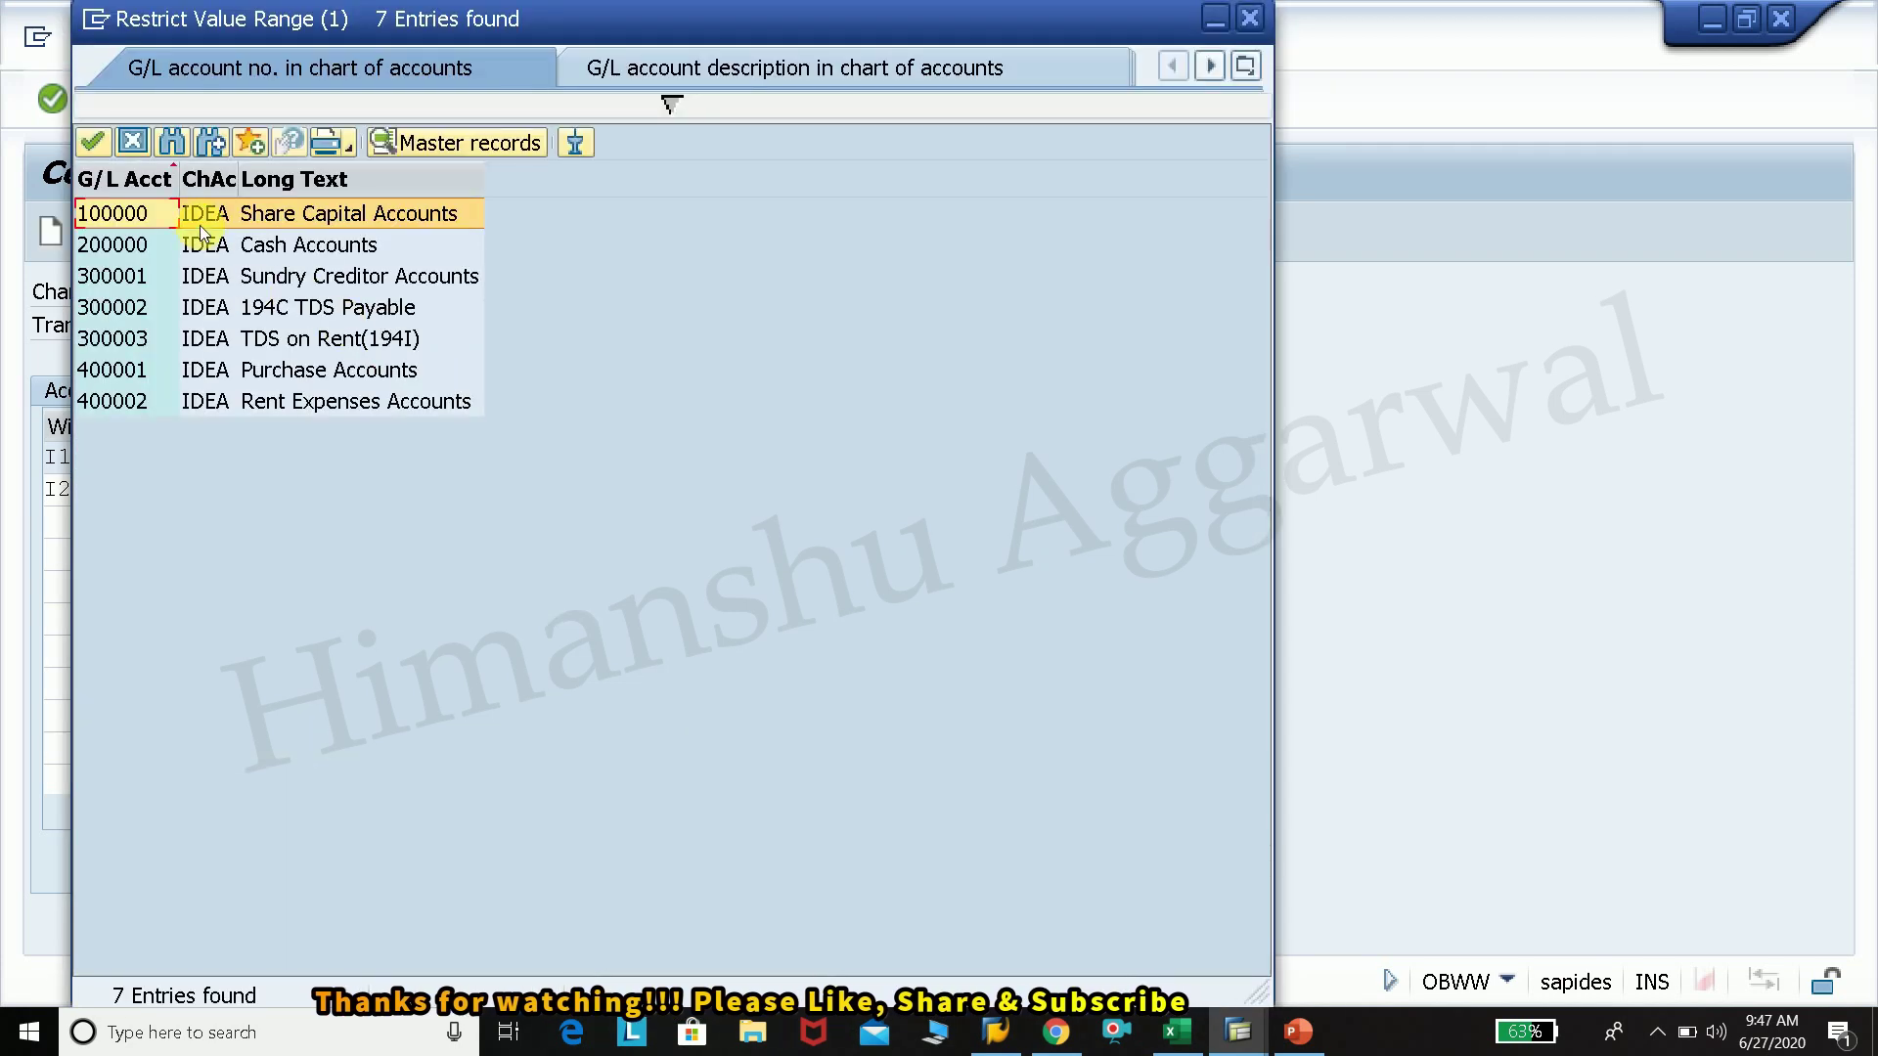
{"action": "left_click", "coordinate": [304, 347]}
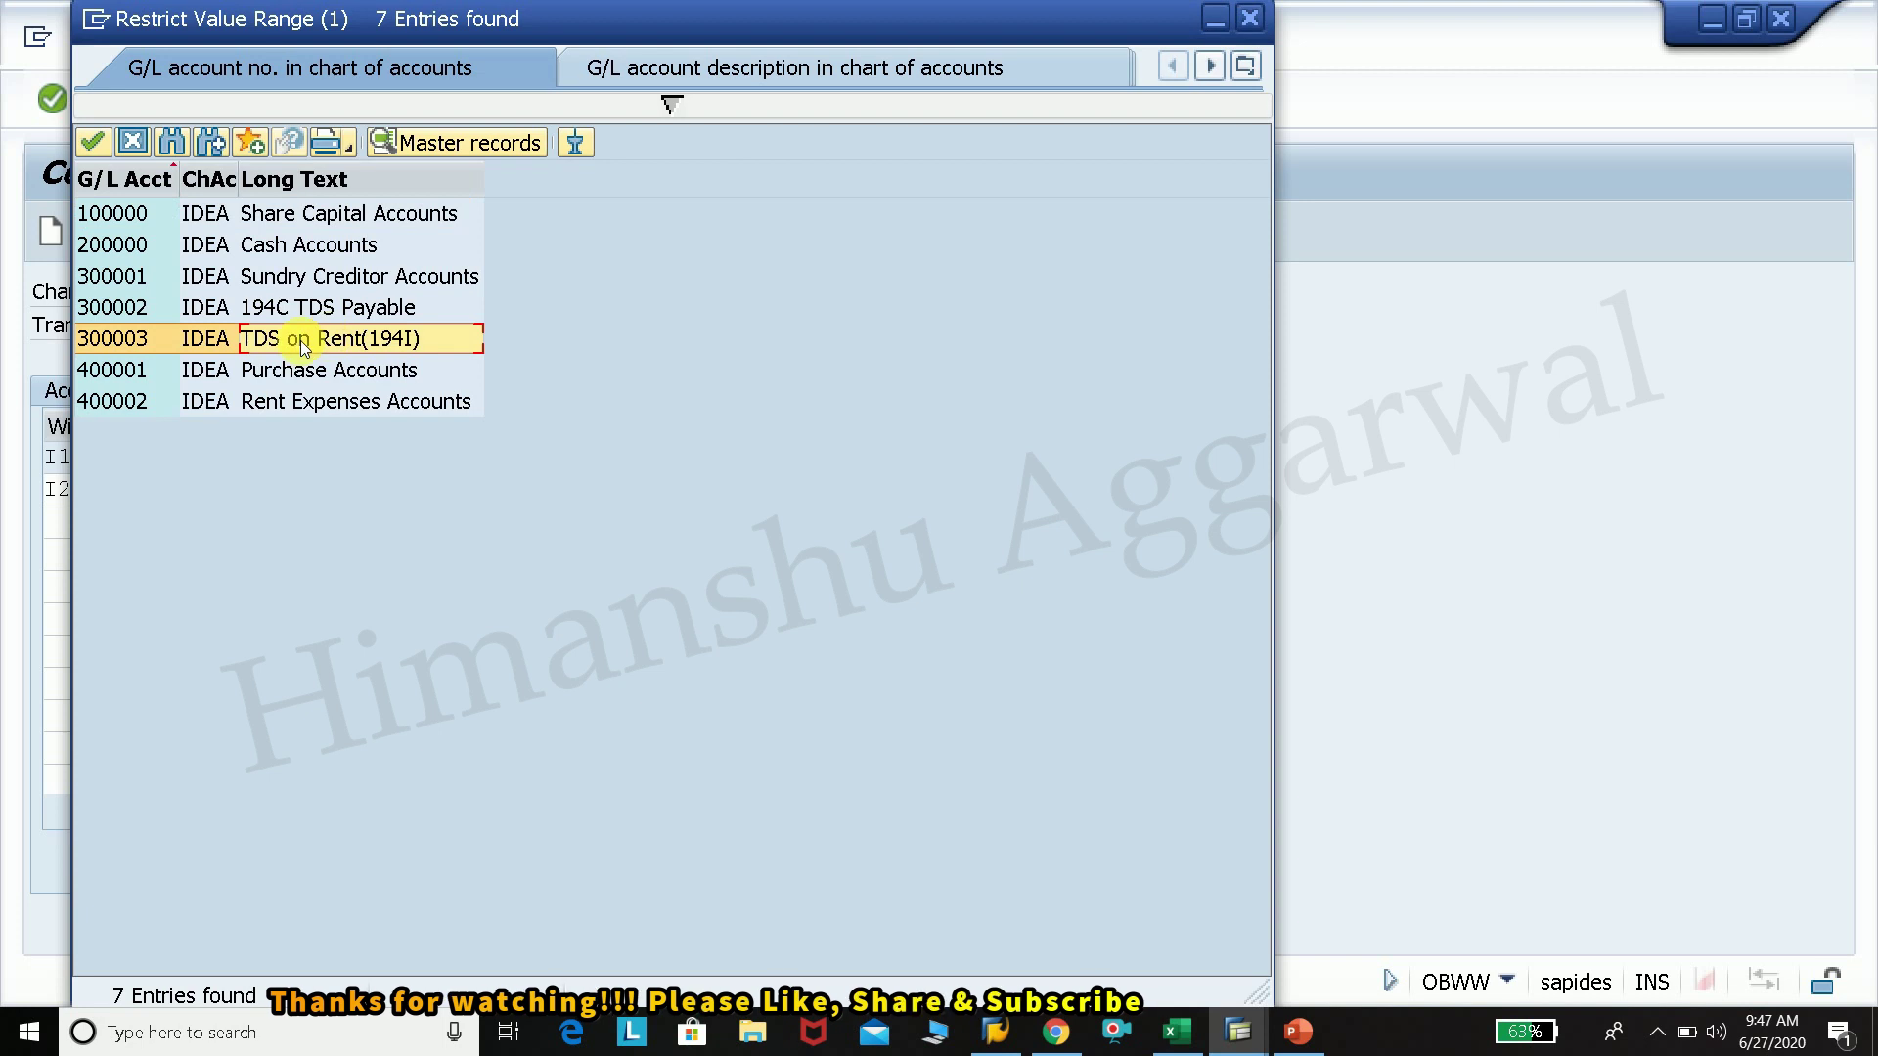
{"action": "double_click", "coordinate": [242, 347]}
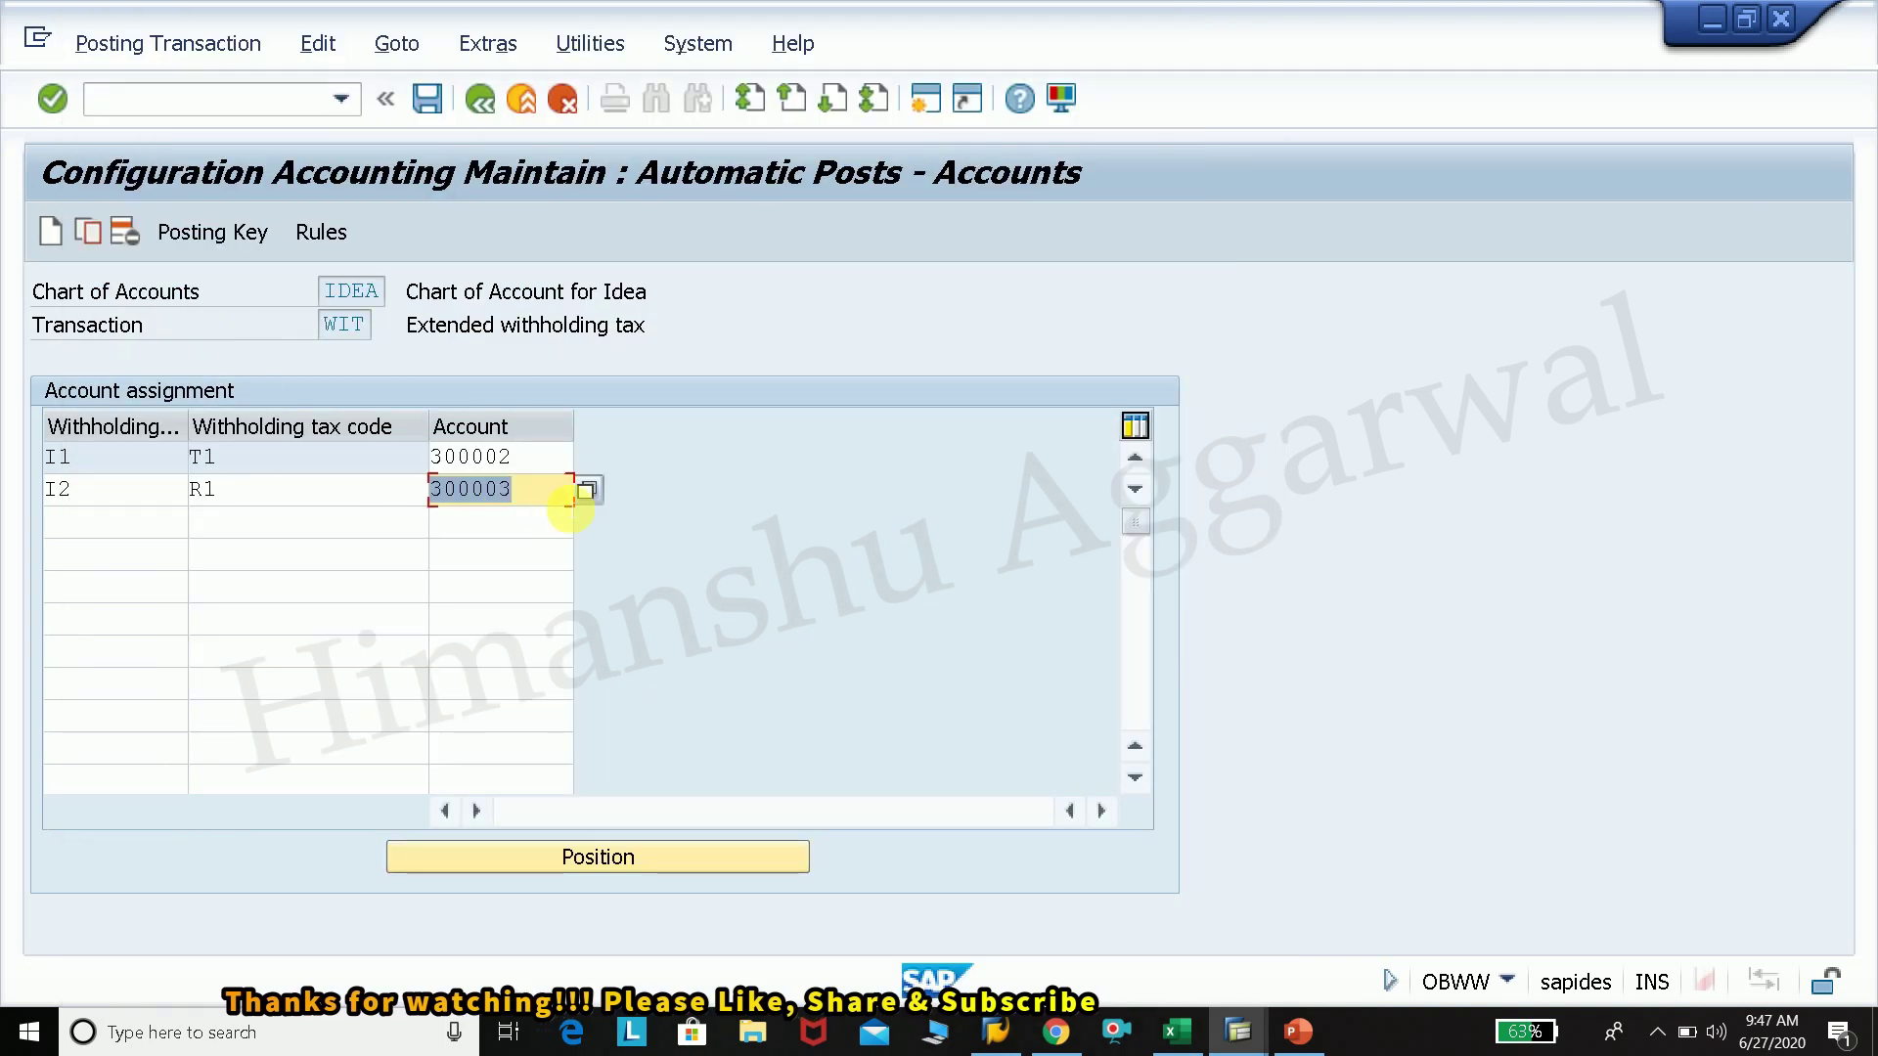
{"action": "left_click", "coordinate": [78, 520]}
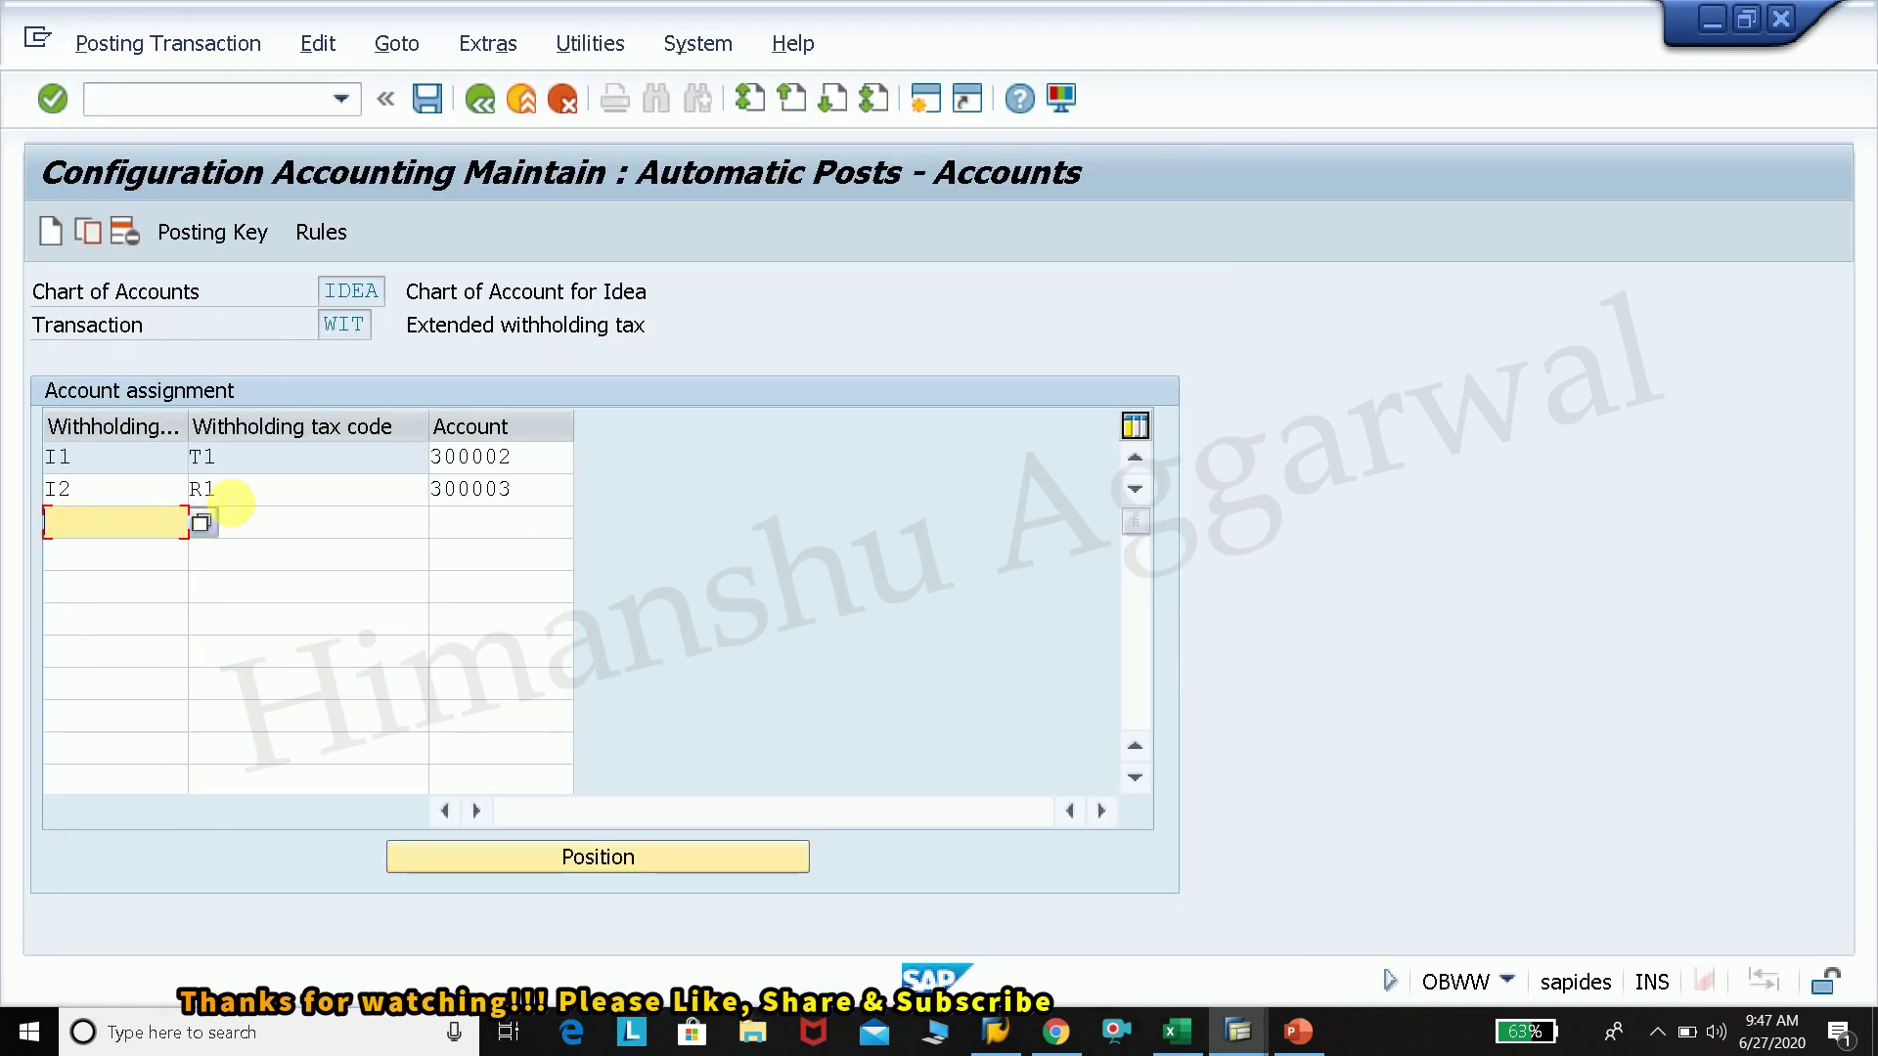
{"action": "left_click", "coordinate": [240, 498]}
{"action": "left_click", "coordinate": [82, 492]}
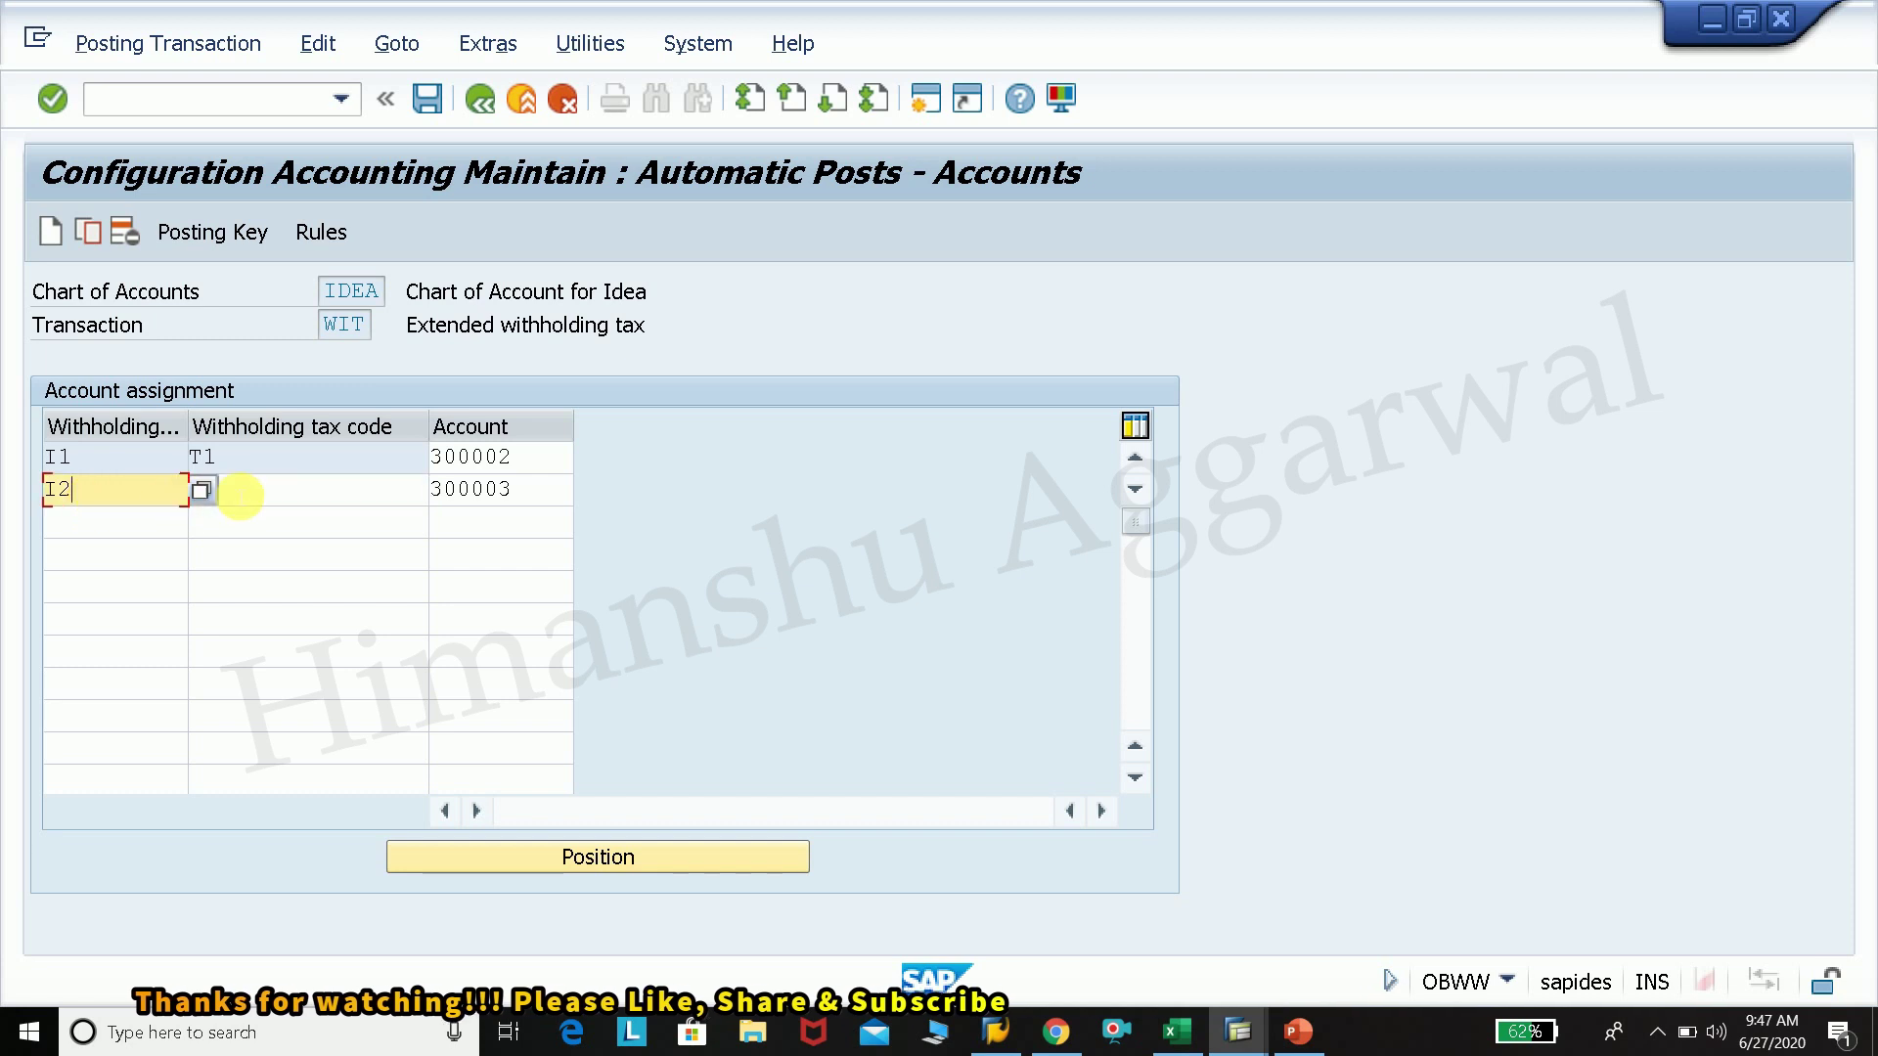
{"action": "left_click", "coordinate": [243, 492]}
{"action": "left_click", "coordinate": [532, 492]}
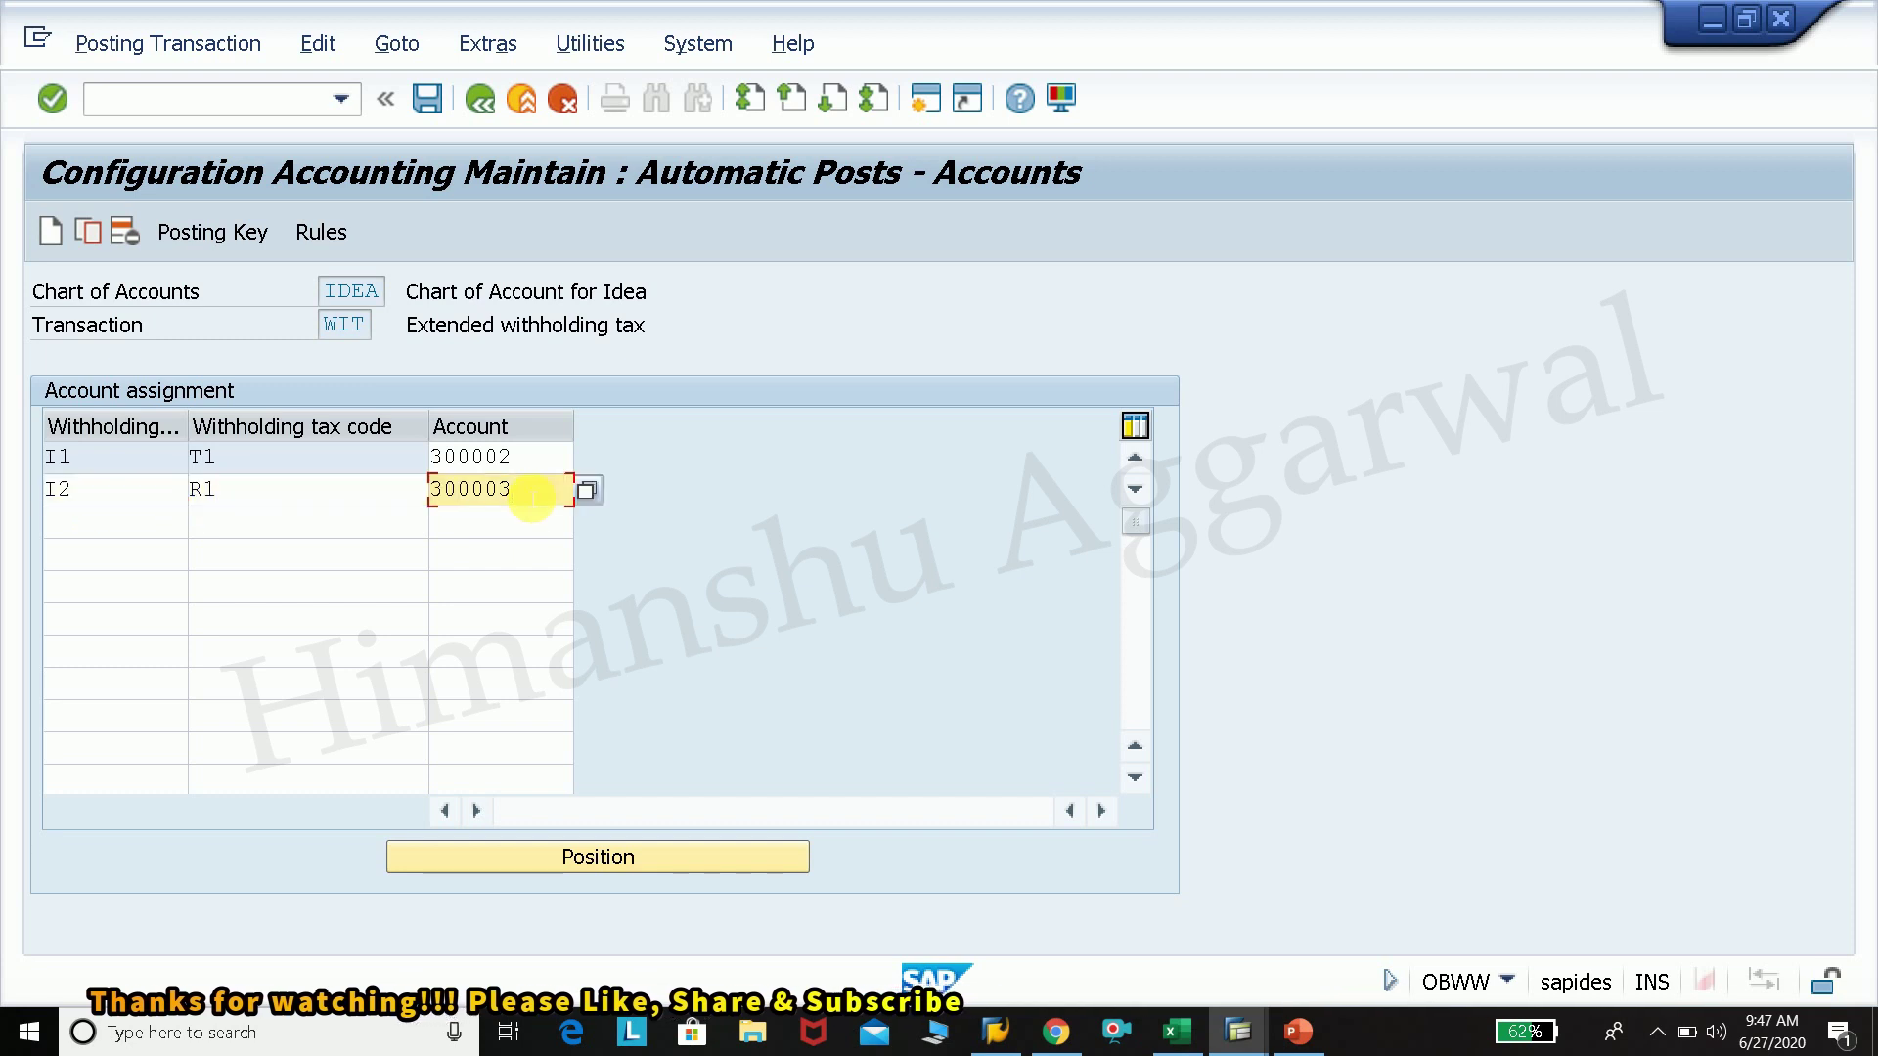
Step: Add another assignment line with withholding tax type P2 for rent on land payment and withholding tax code R2
{"action": "left_click", "coordinate": [110, 528]}
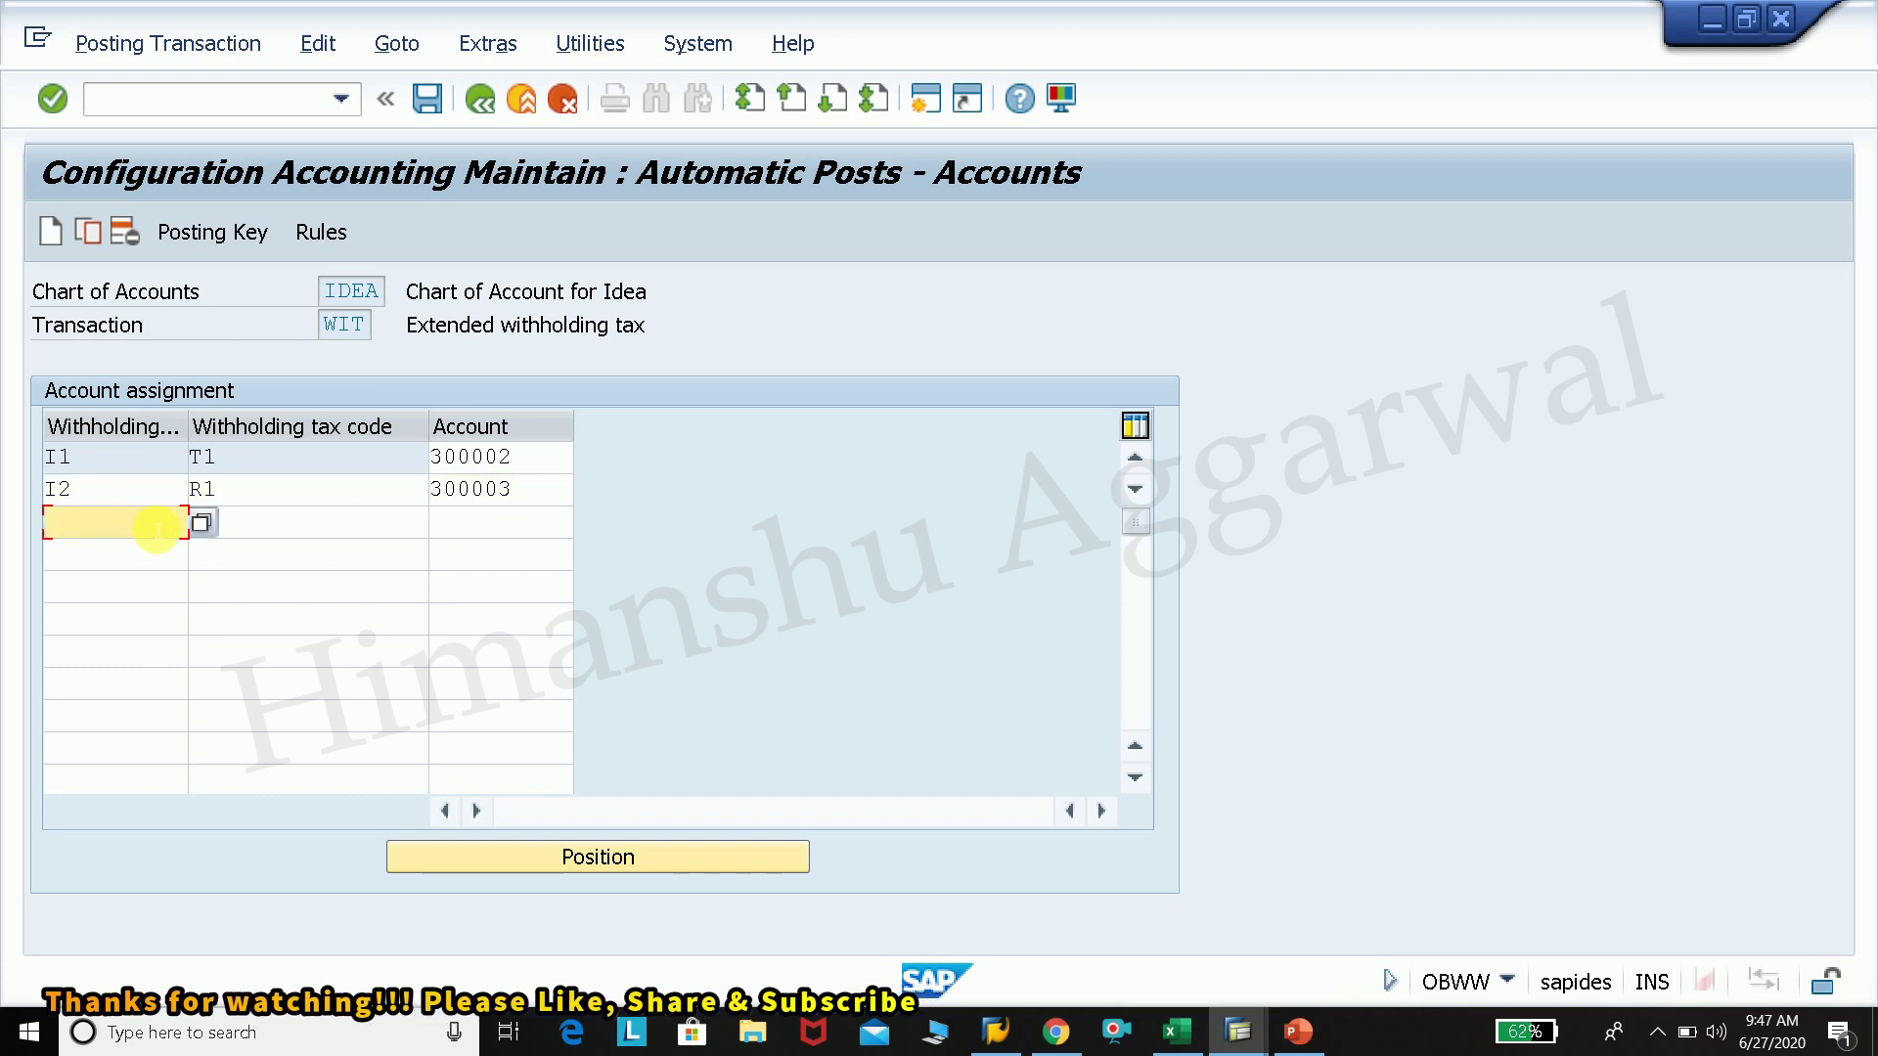
{"action": "left_click", "coordinate": [203, 523]}
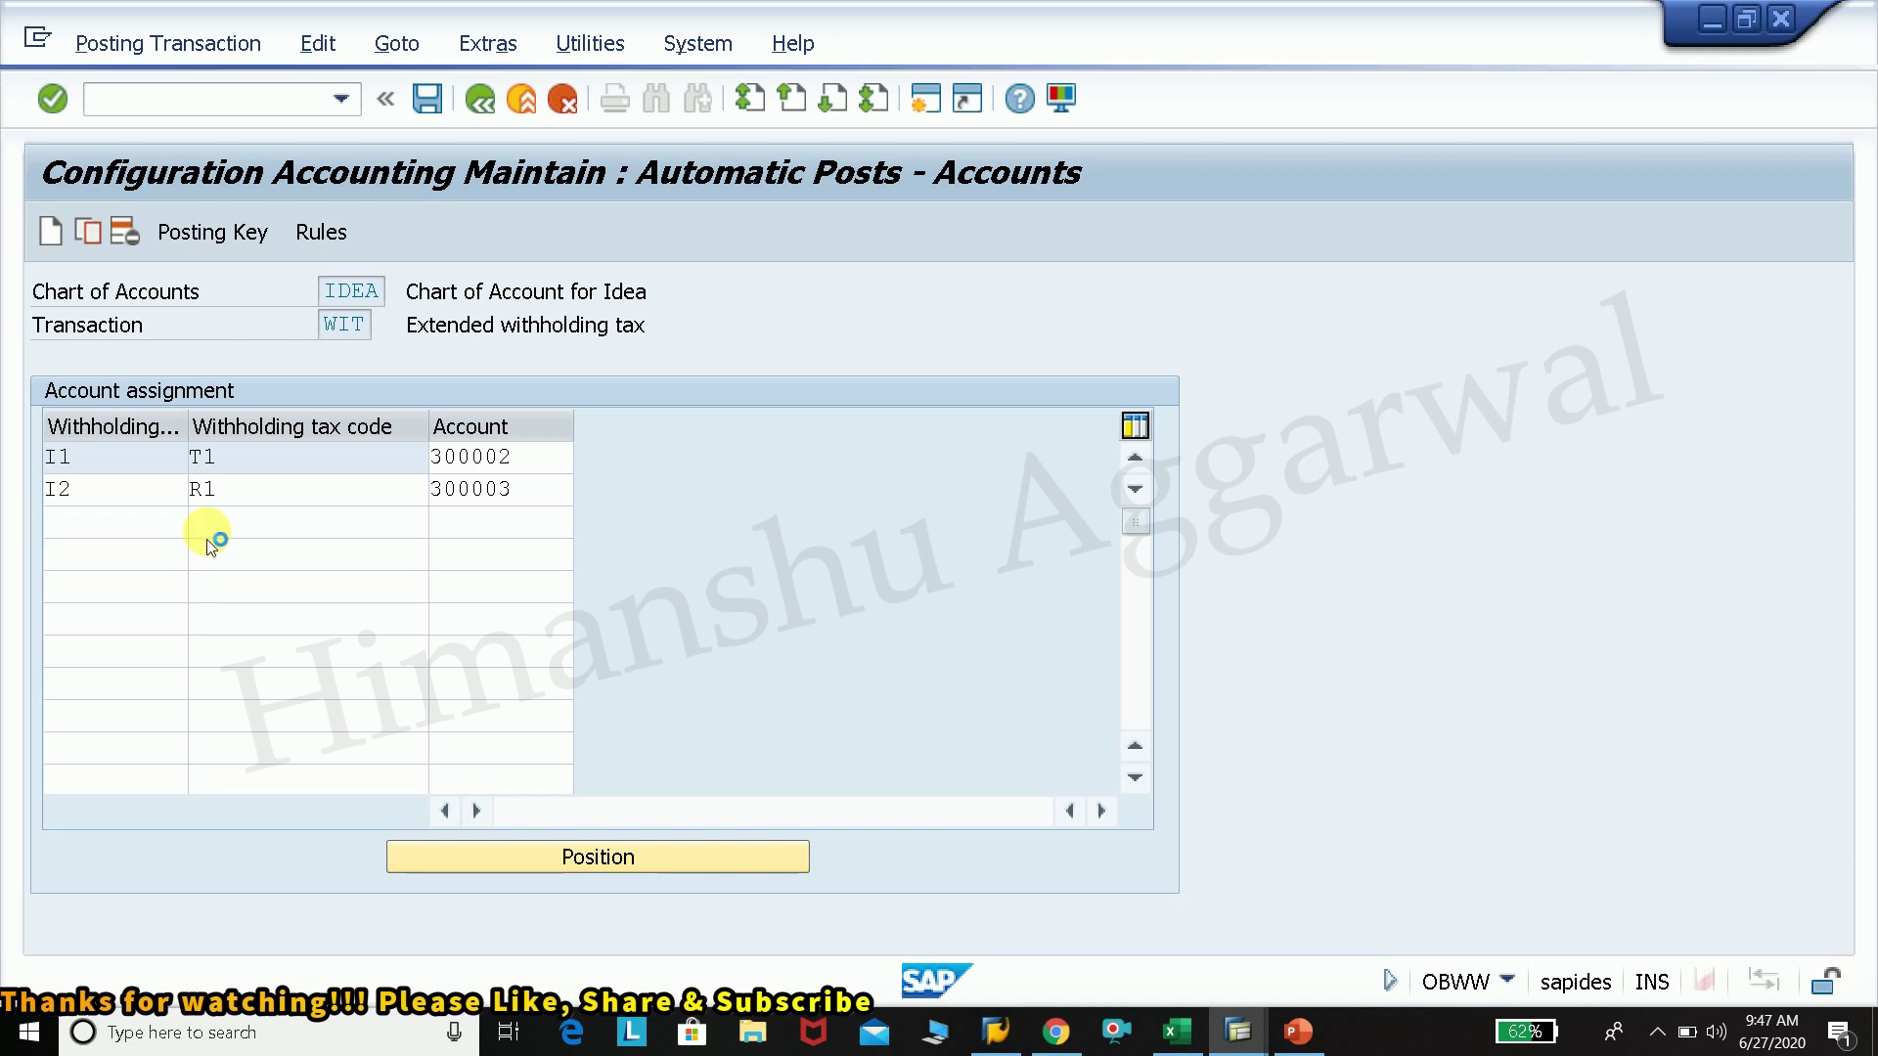
{"action": "scroll", "coordinate": [567, 586], "scroll_direction": "down", "scroll_amount": 5}
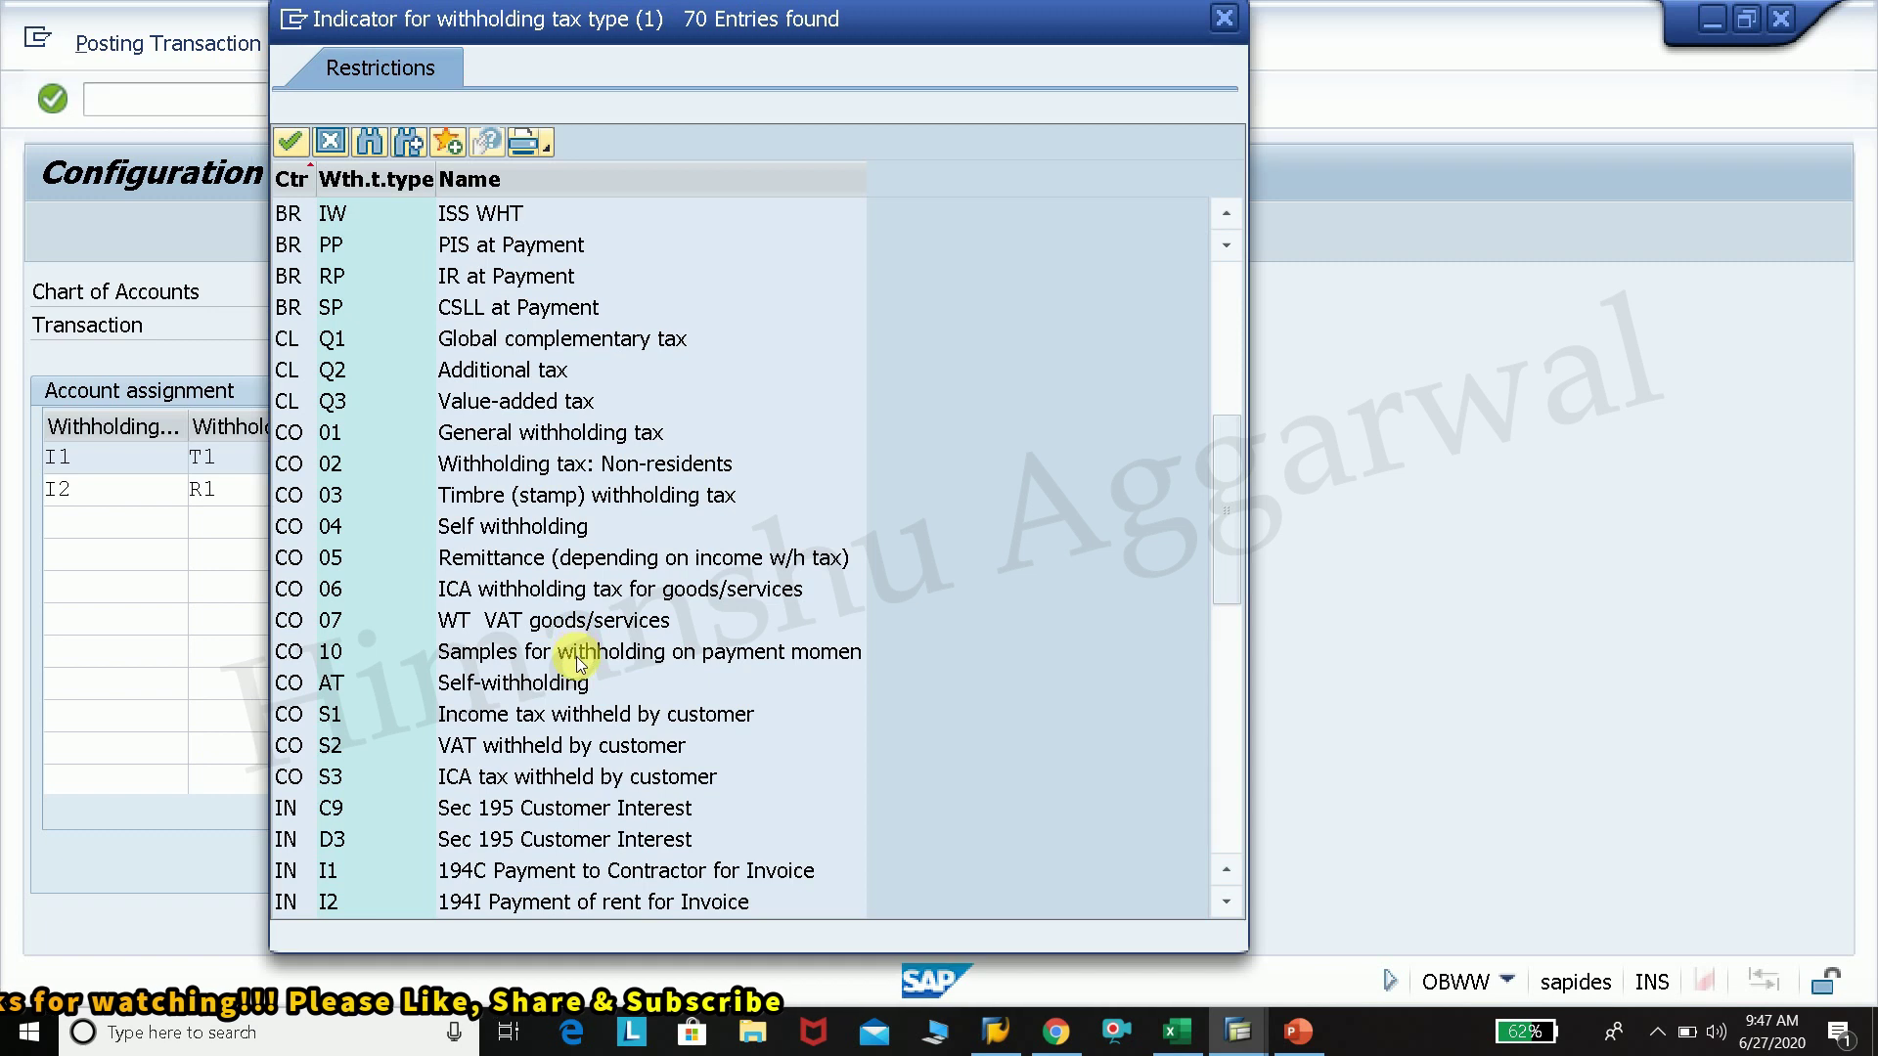
{"action": "scroll", "coordinate": [577, 663], "scroll_direction": "down", "scroll_amount": 9}
{"action": "scroll", "coordinate": [572, 669], "scroll_direction": "up", "scroll_amount": 1}
{"action": "scroll", "coordinate": [572, 669], "scroll_direction": "down", "scroll_amount": 1}
{"action": "scroll", "coordinate": [573, 669], "scroll_direction": "up", "scroll_amount": 8}
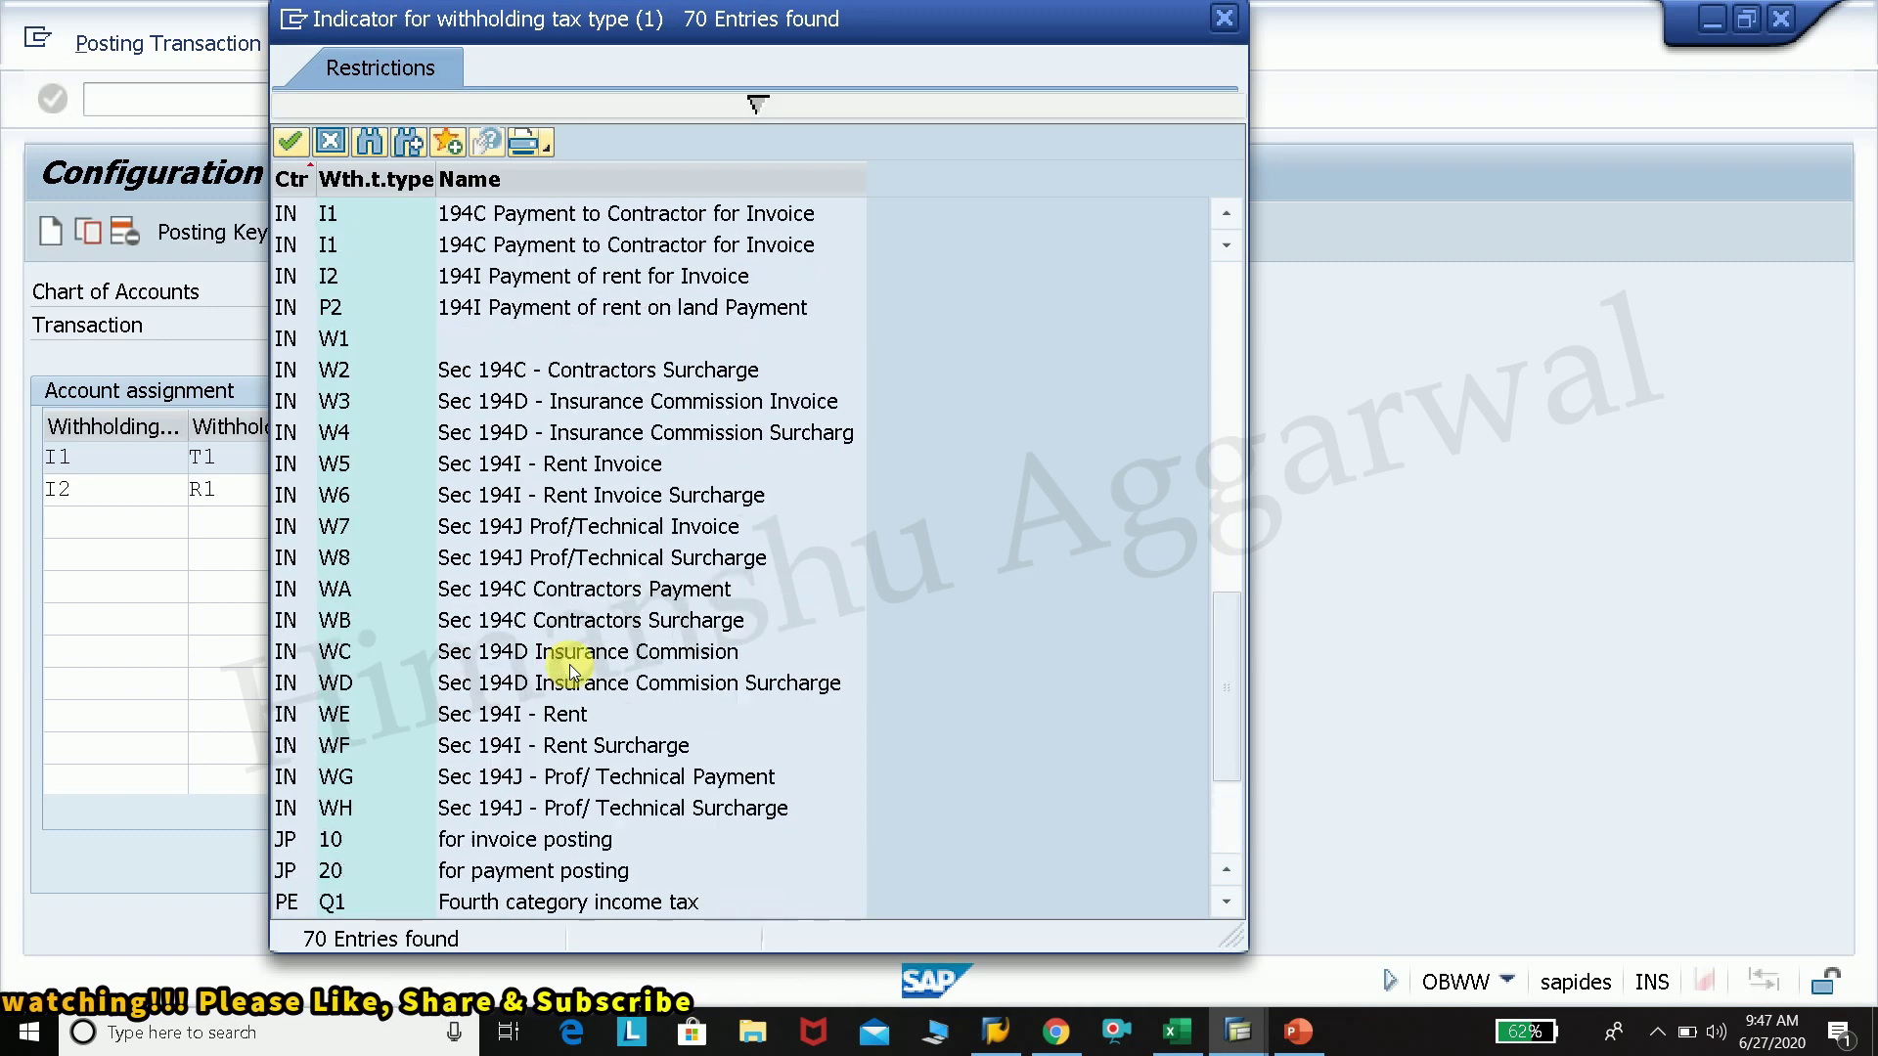
{"action": "scroll", "coordinate": [572, 669], "scroll_direction": "up", "scroll_amount": 3}
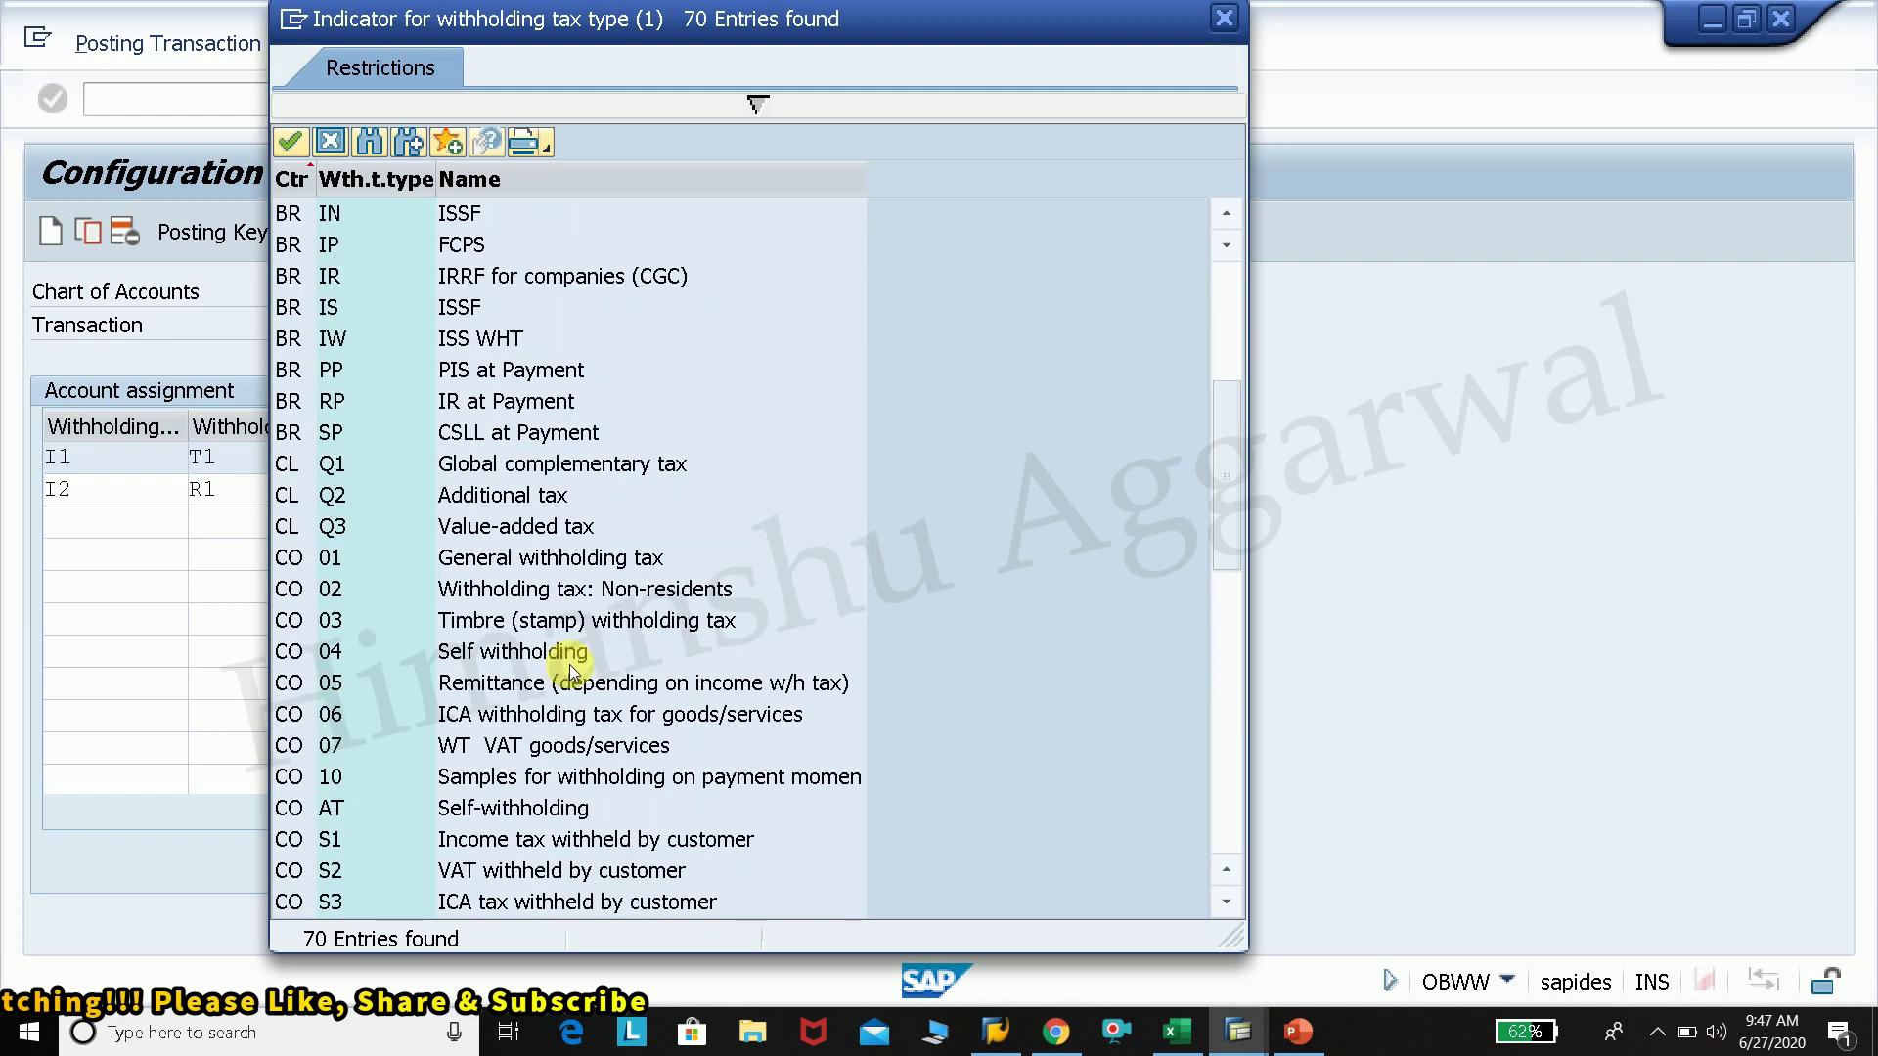
{"action": "scroll", "coordinate": [569, 663], "scroll_direction": "up", "scroll_amount": 5}
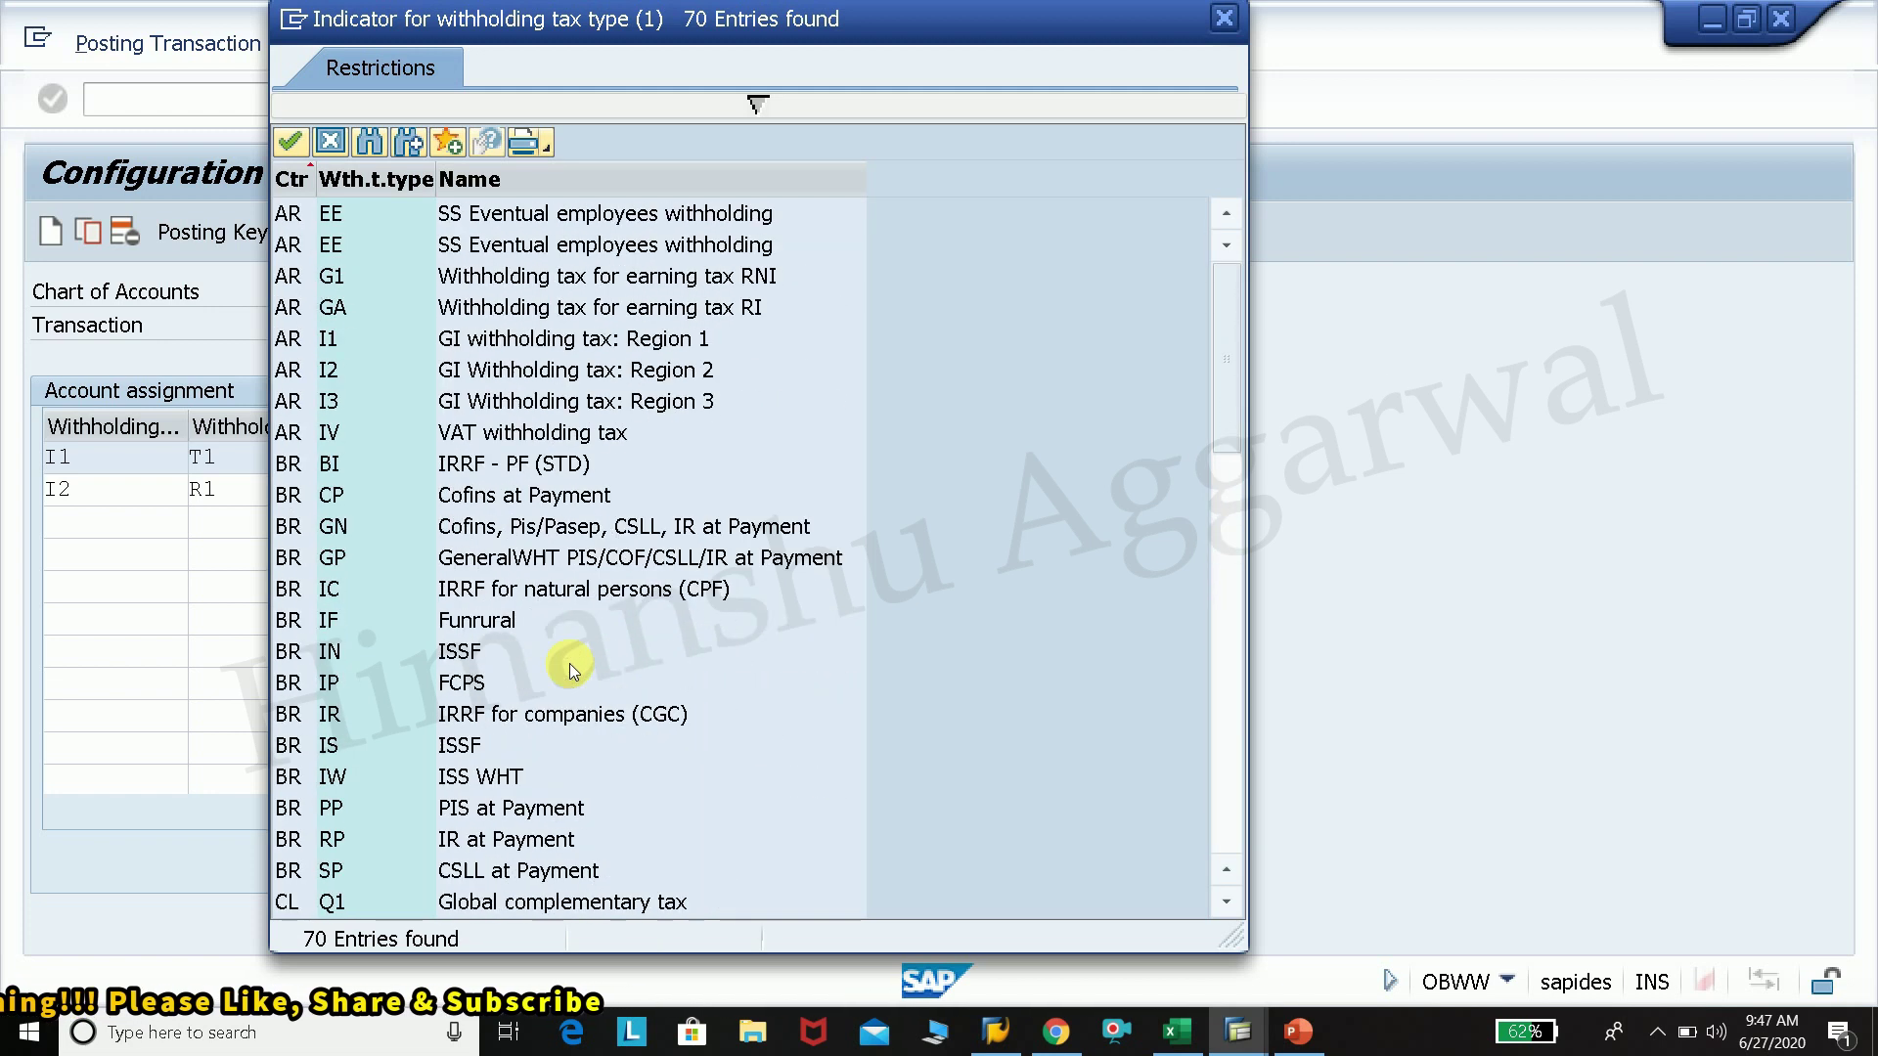
{"action": "scroll", "coordinate": [572, 670], "scroll_direction": "down", "scroll_amount": 9}
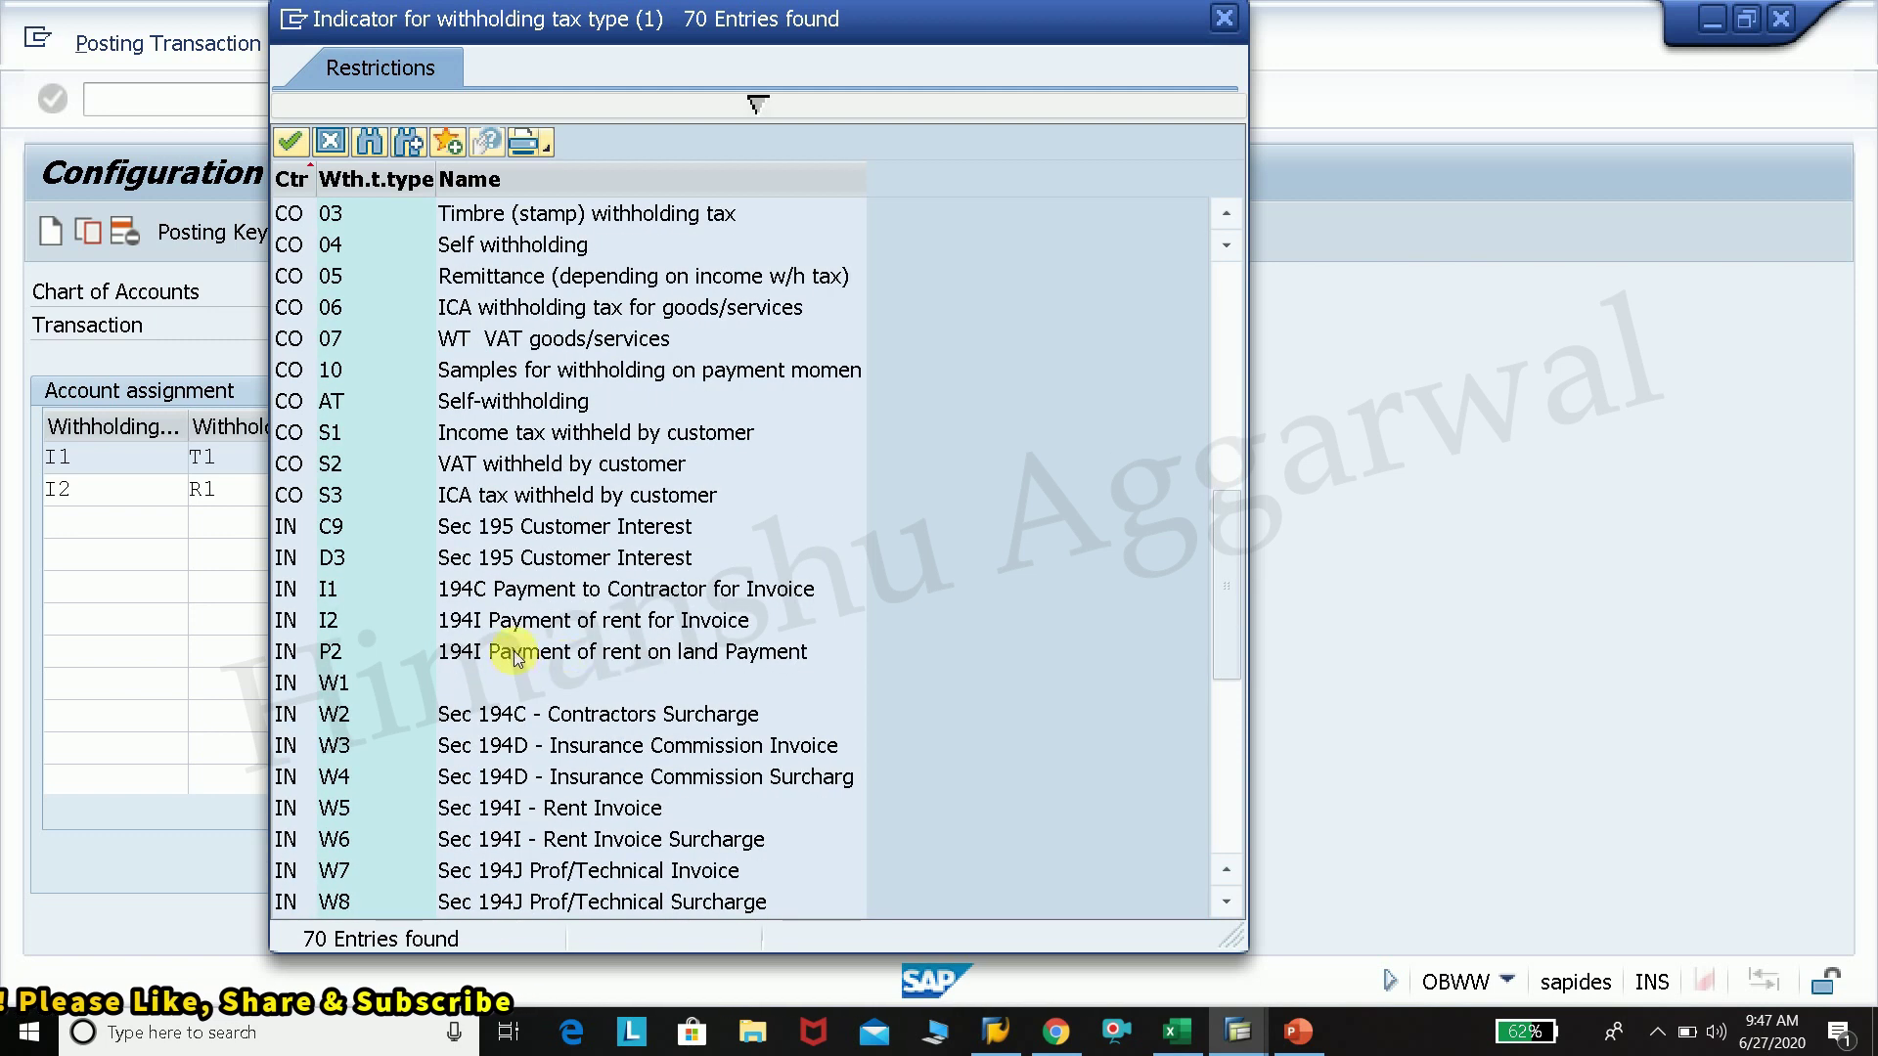
{"action": "double_click", "coordinate": [514, 653]}
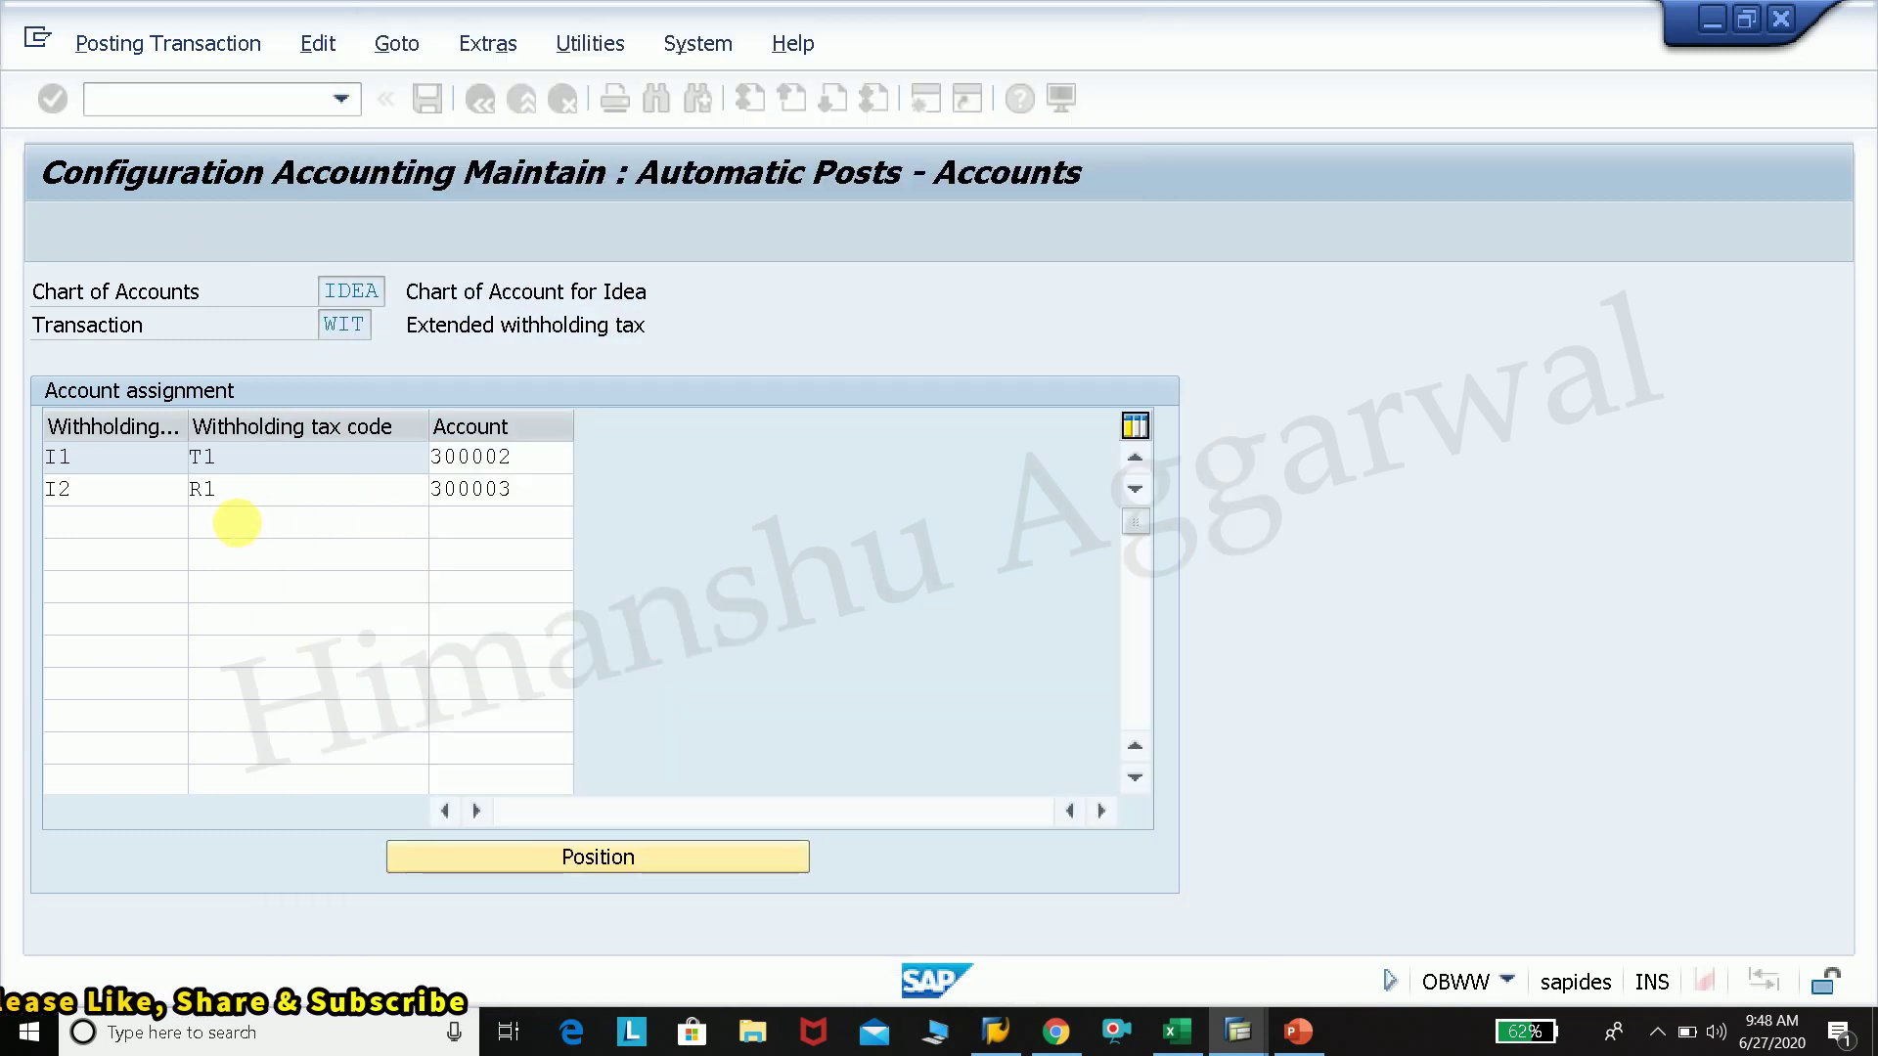
{"action": "left_click", "coordinate": [245, 527]}
{"action": "type", "text": "R2"}
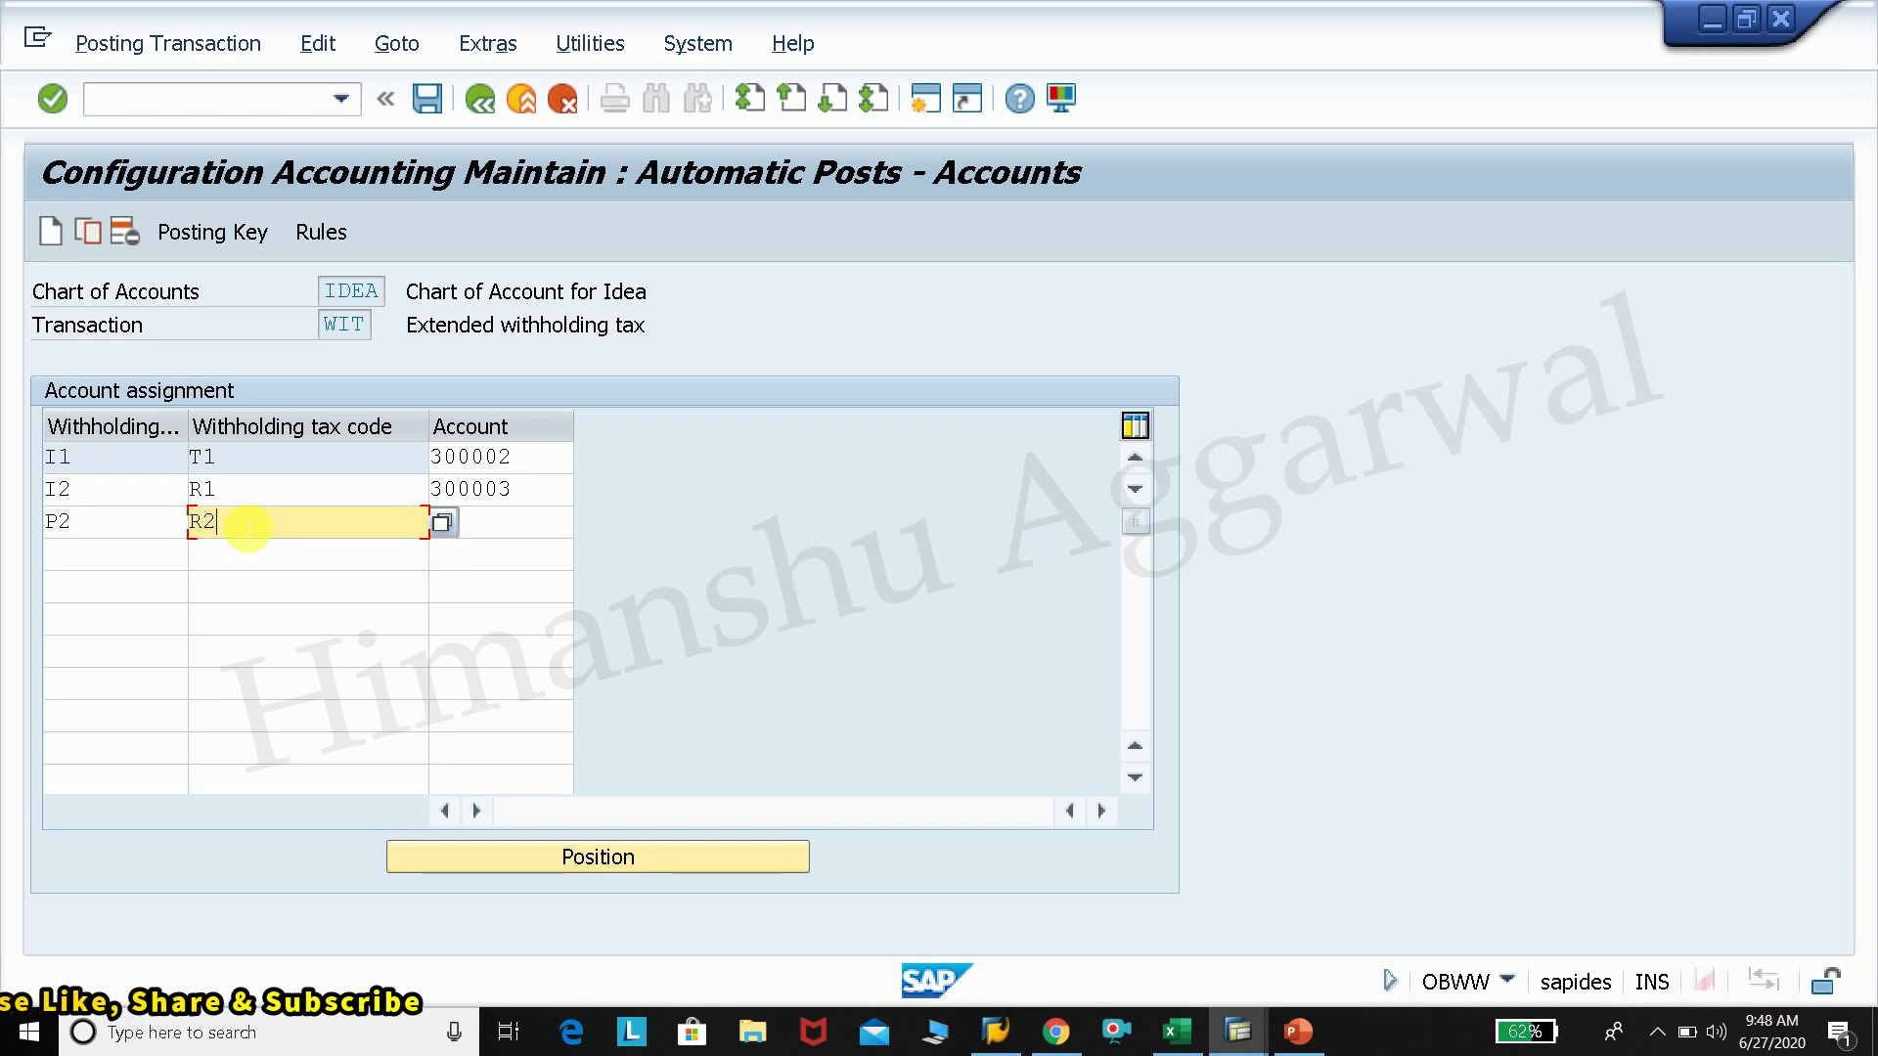
Step: Assign G/L account 300003 to the P2/R2 withholding tax line
{"action": "left_click", "coordinate": [500, 523]}
{"action": "left_click_drag", "start_coordinate": [513, 489], "coordinate": [437, 492]}
{"action": "left_click", "coordinate": [452, 528]}
{"action": "key", "text": "Return"}
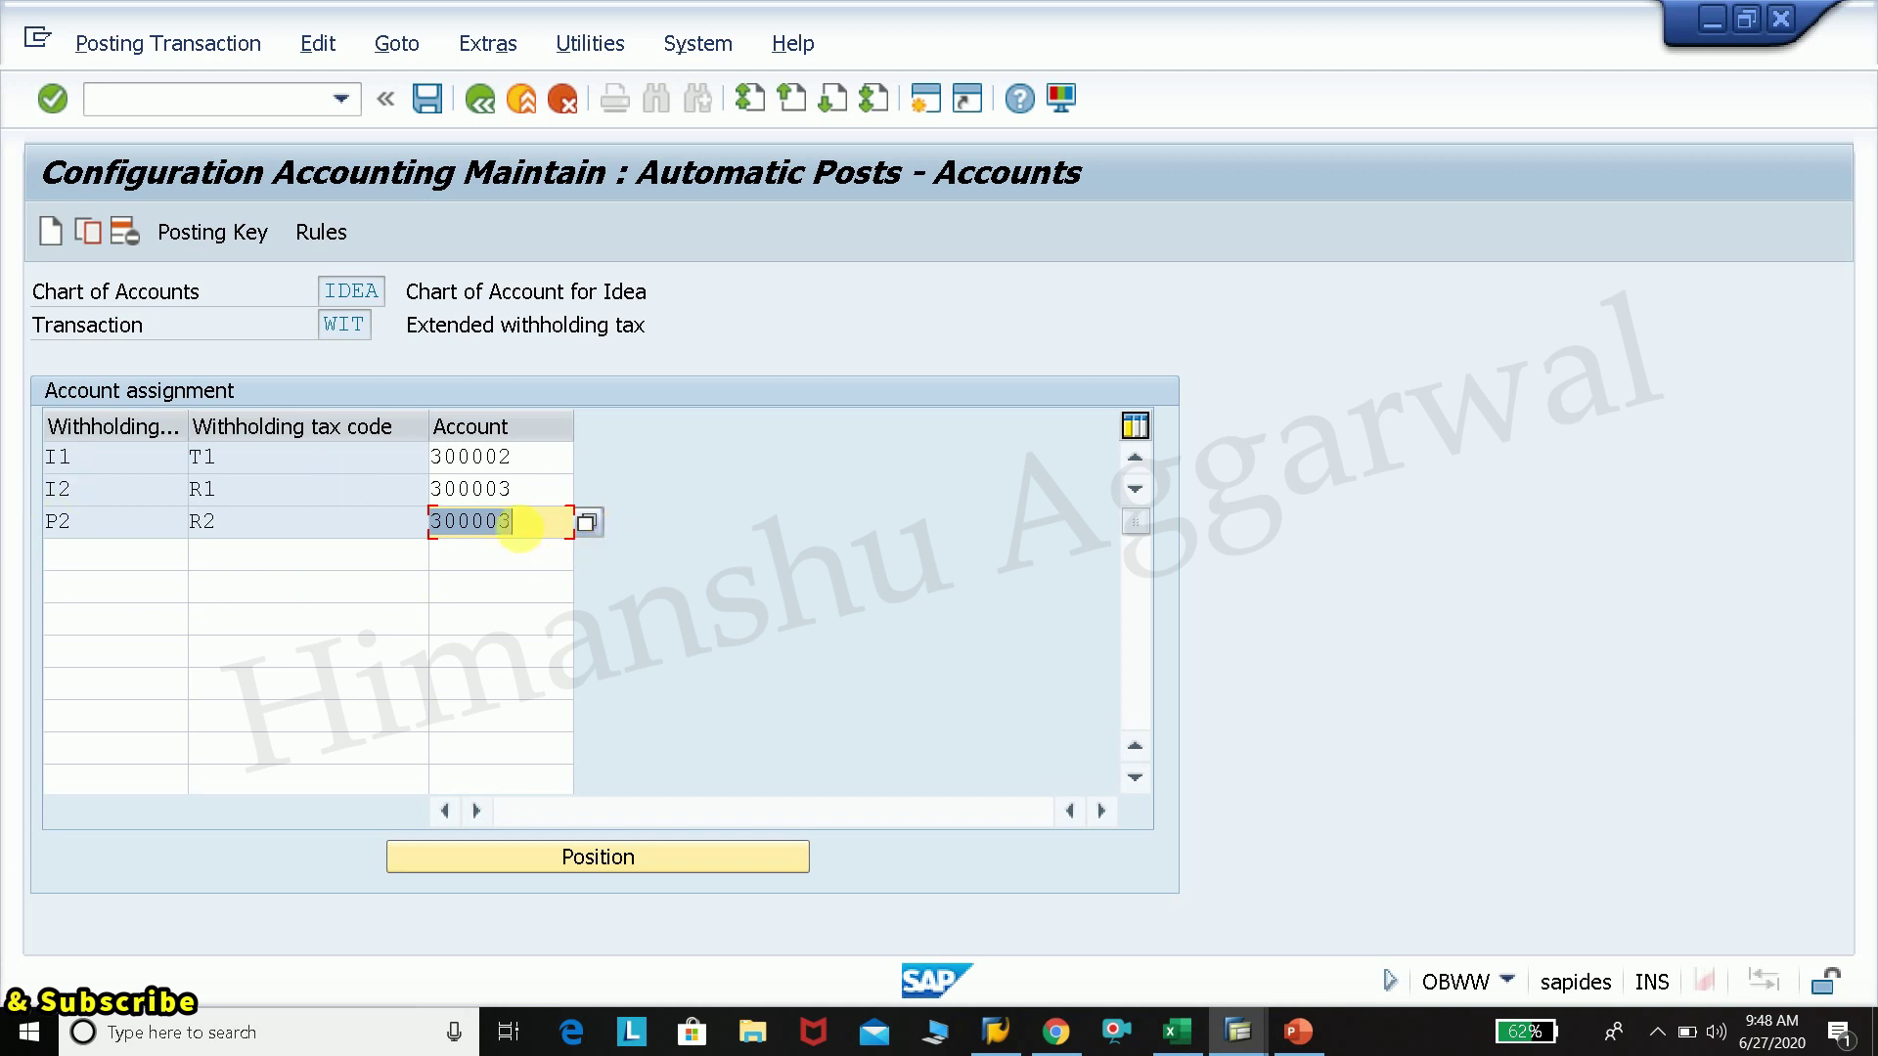
Step: Save the extended withholding tax account assignments and return to the SAP Easy Access screen
{"action": "left_click", "coordinate": [425, 100]}
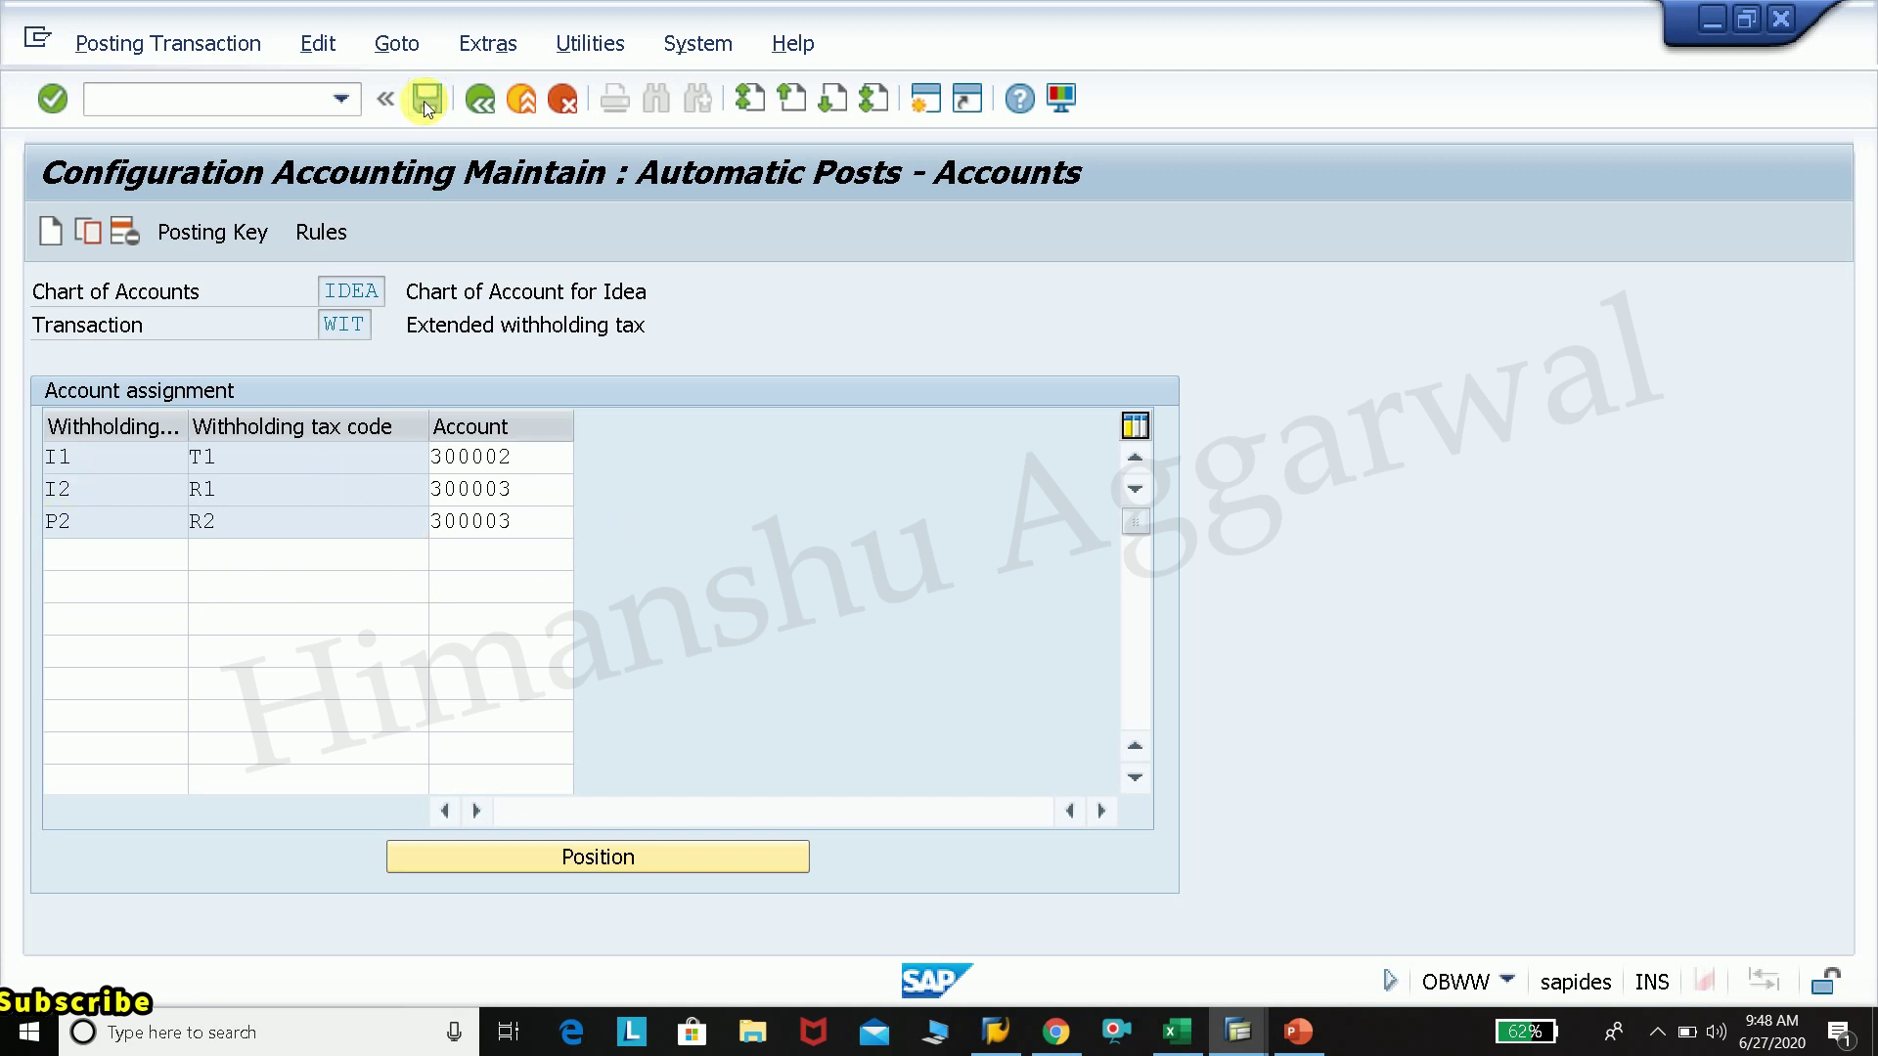
{"action": "left_click", "coordinate": [607, 583]}
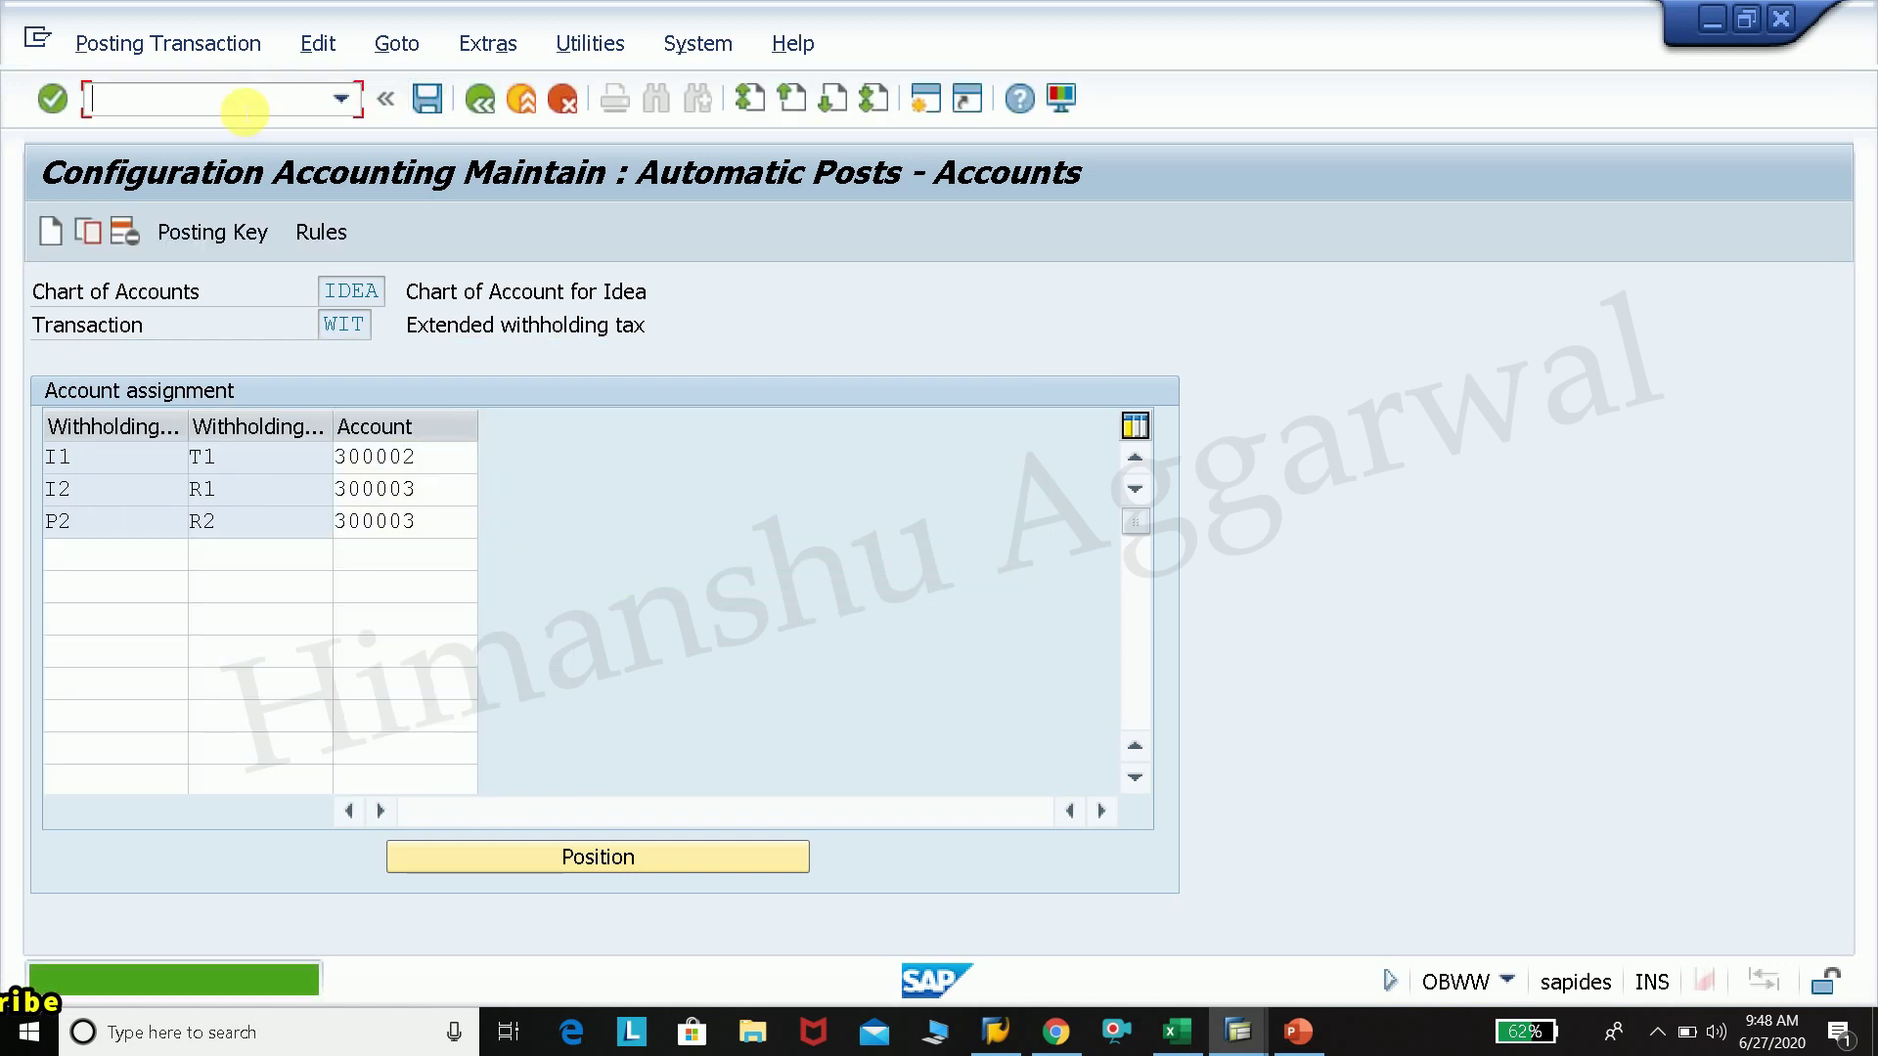
{"action": "left_click", "coordinate": [243, 103]}
{"action": "type", "text": "/N"}
{"action": "key", "text": "Return"}
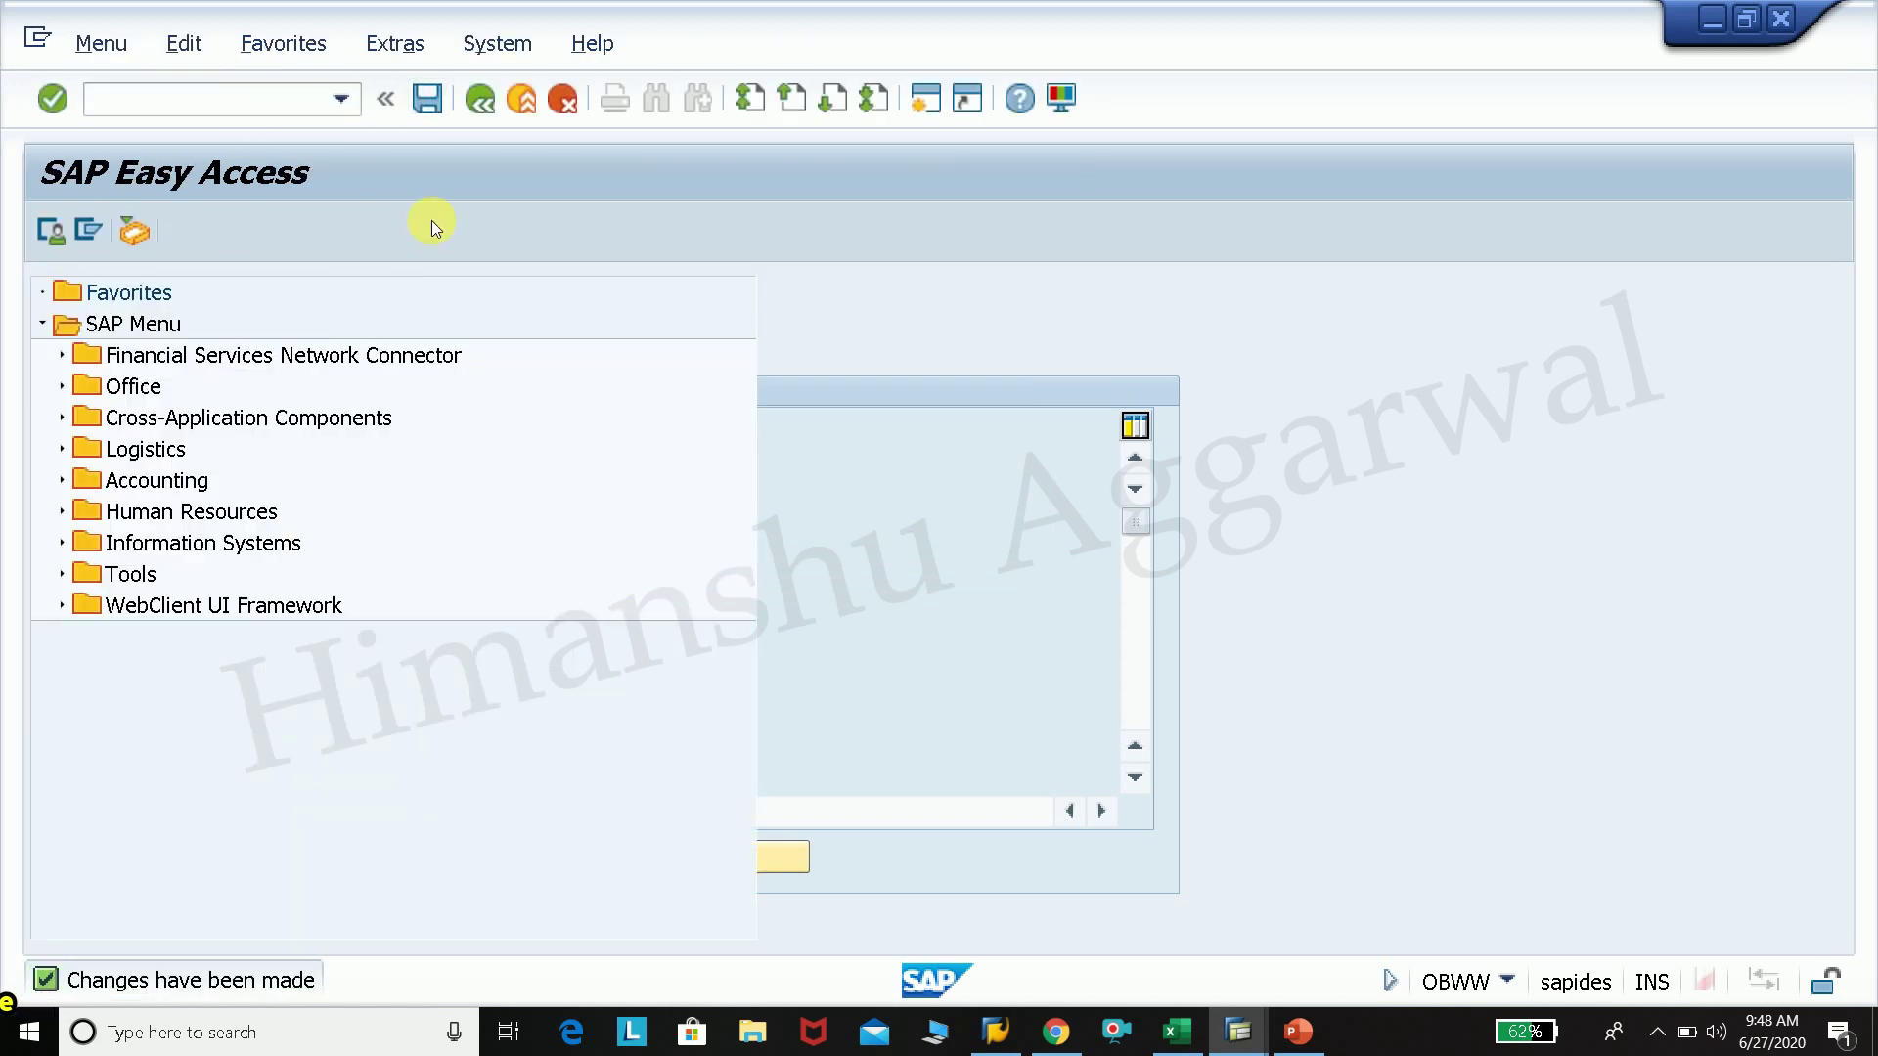
Step: Check the remaining vendor master, invoice posting and payment entries in the Excel withholding tax checklist, and switch back to SAP
{"action": "left_click", "coordinate": [1177, 1031]}
{"action": "scroll", "coordinate": [322, 812], "scroll_direction": "down", "scroll_amount": 2}
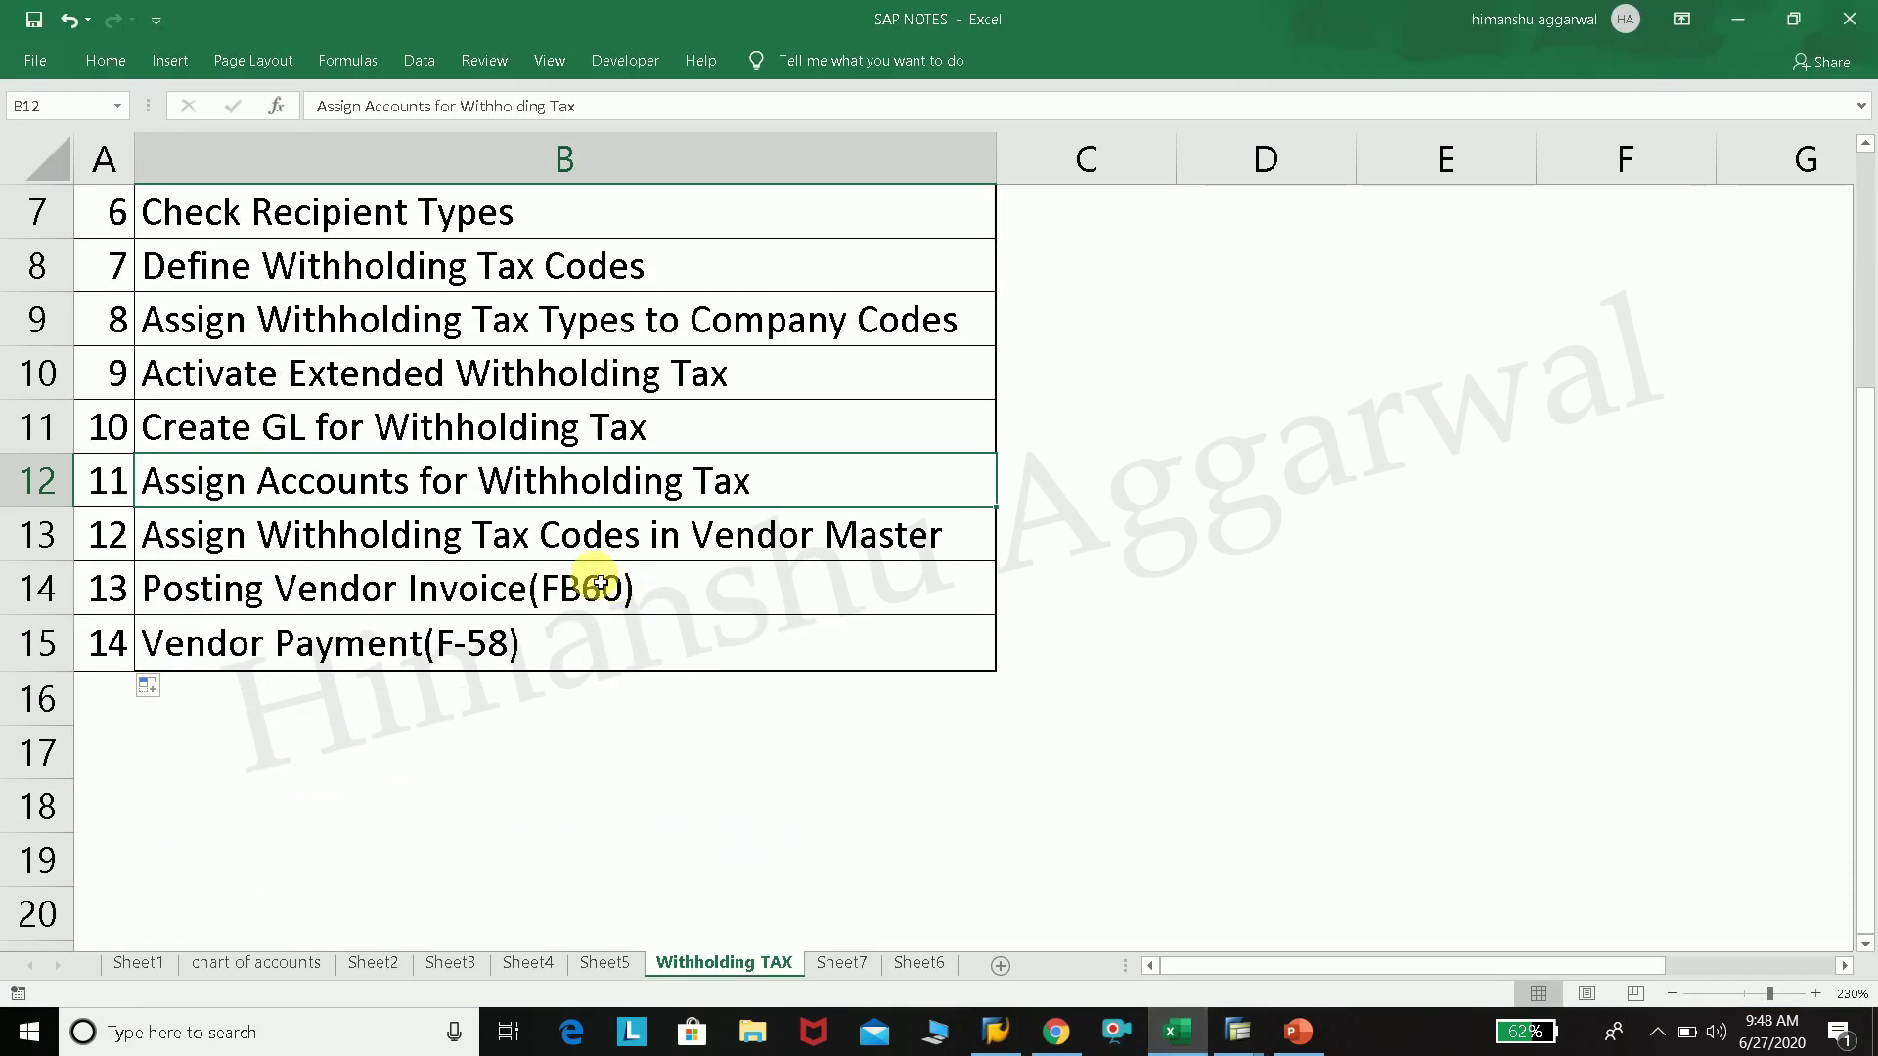
{"action": "left_click", "coordinate": [433, 537]}
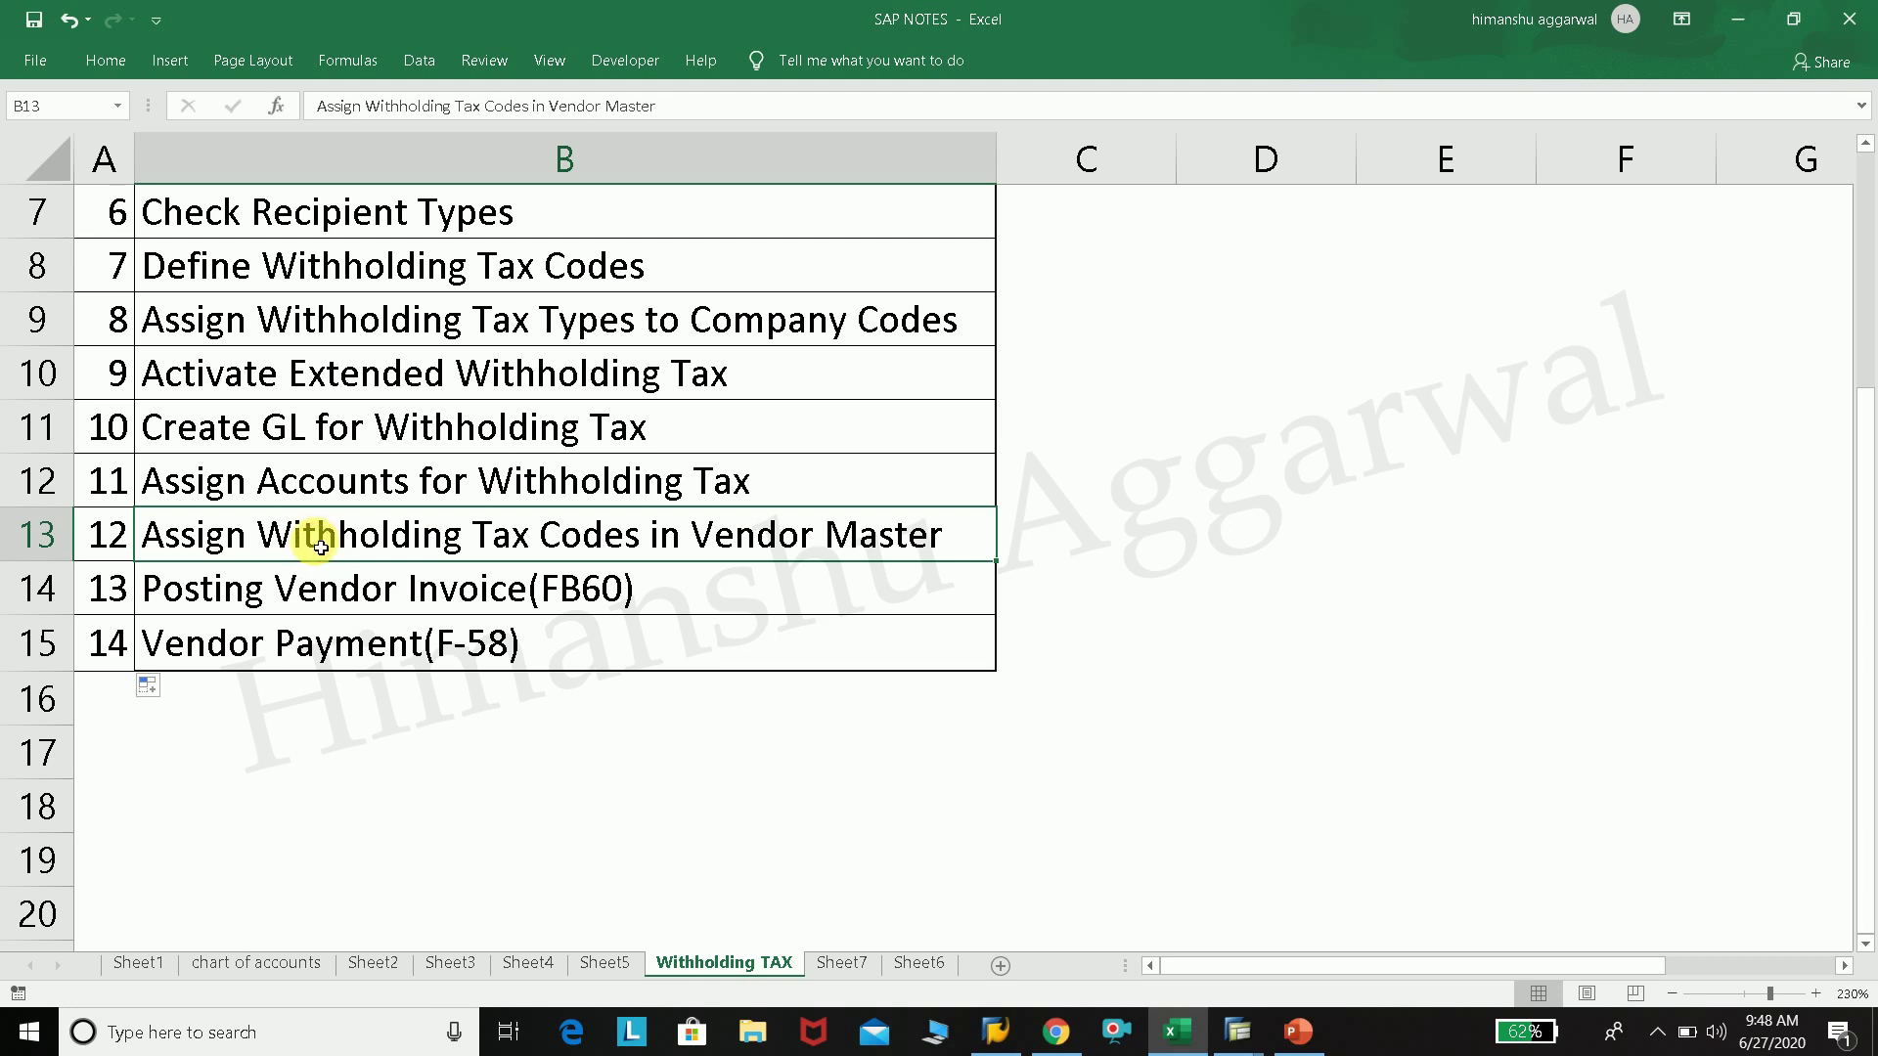
{"action": "left_click", "coordinate": [209, 596]}
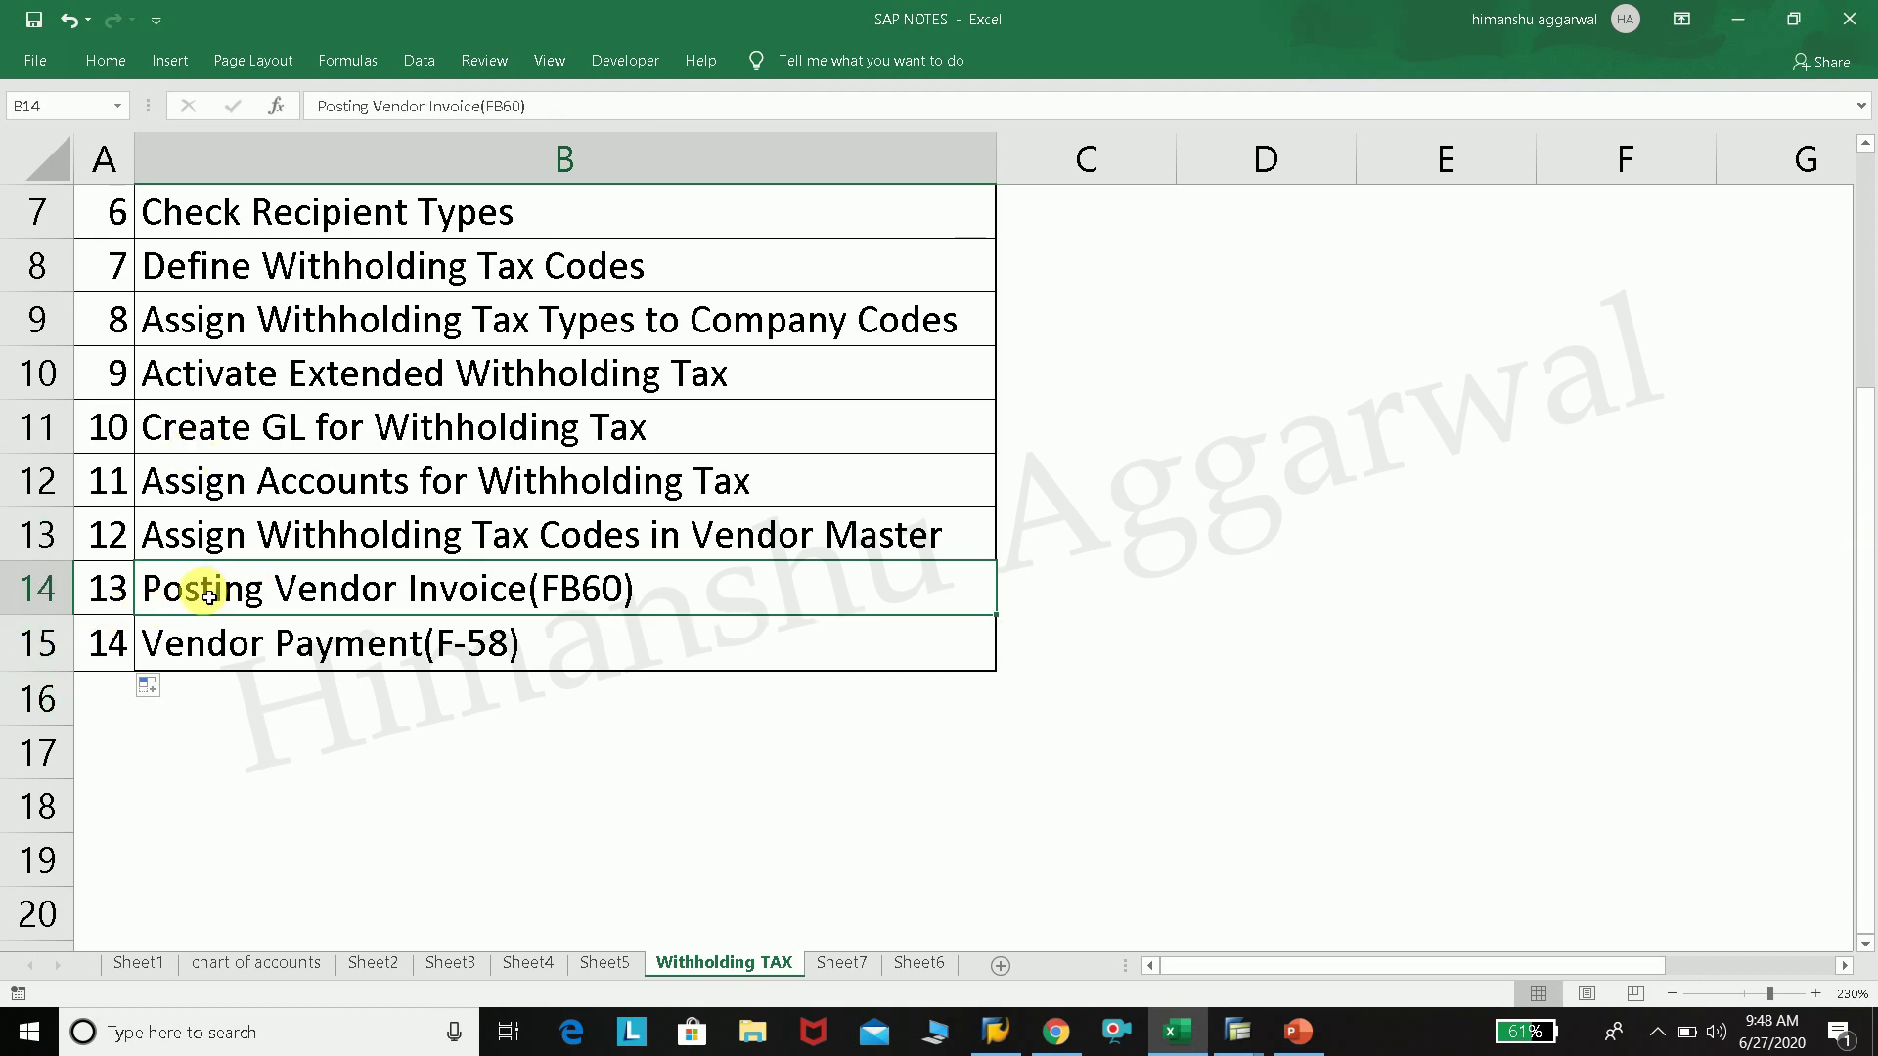
{"action": "left_click", "coordinate": [1234, 1026]}
{"action": "left_click", "coordinate": [1186, 943]}
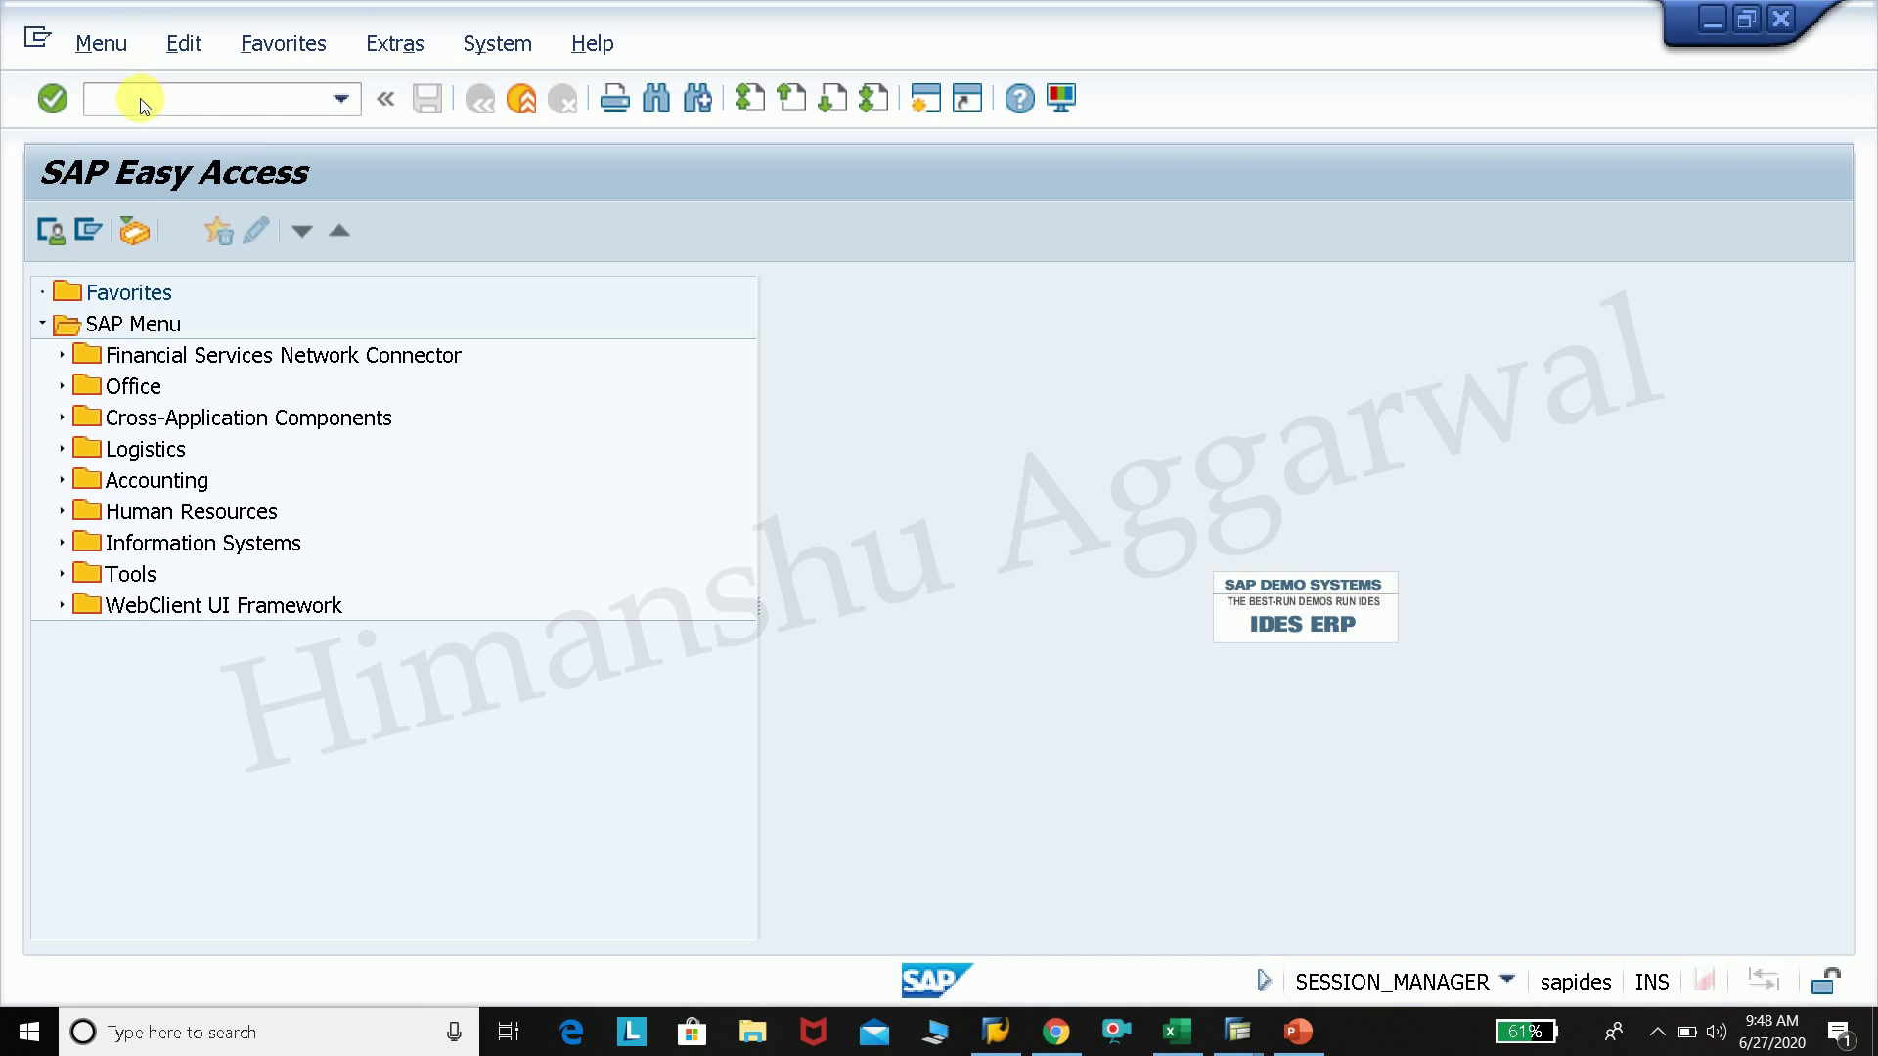
{"action": "type", "text": "FB50"}
{"action": "key", "text": "Return"}
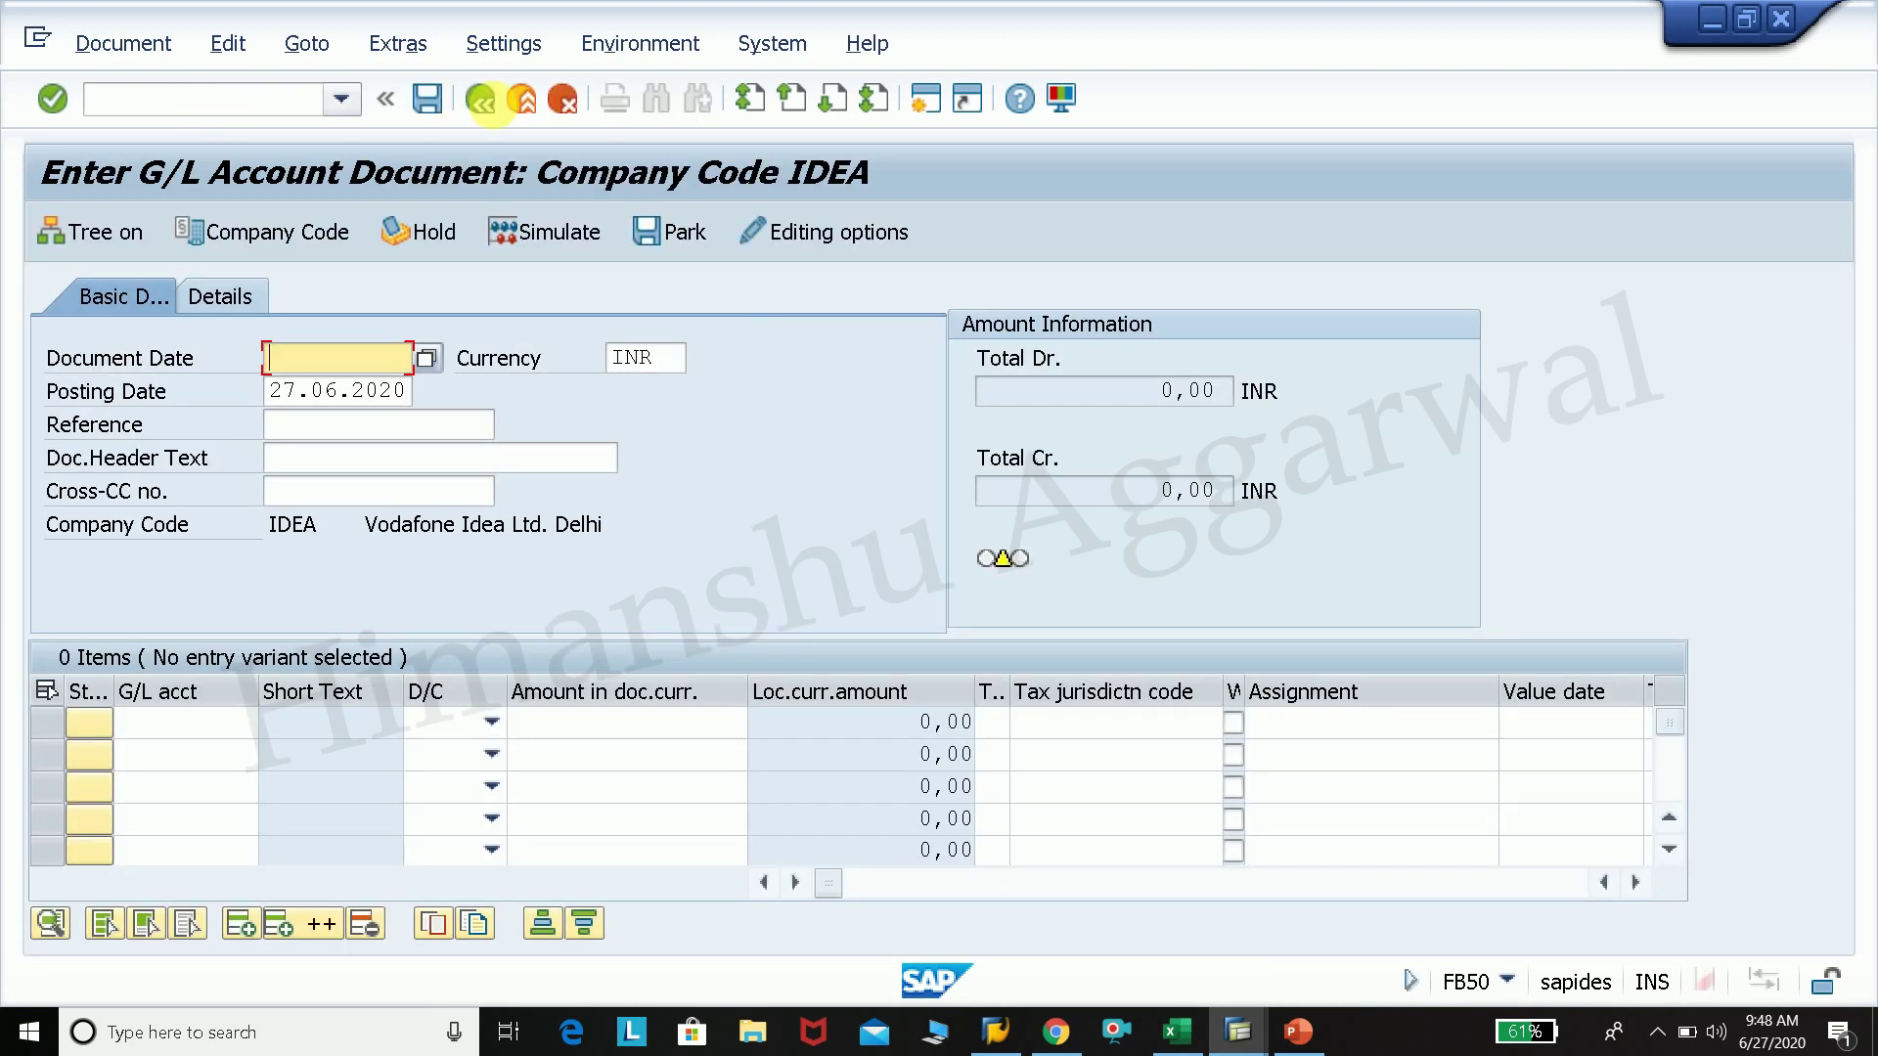
{"action": "left_click", "coordinate": [221, 106]}
{"action": "type", "text": "/n"}
{"action": "key", "text": "Return"}
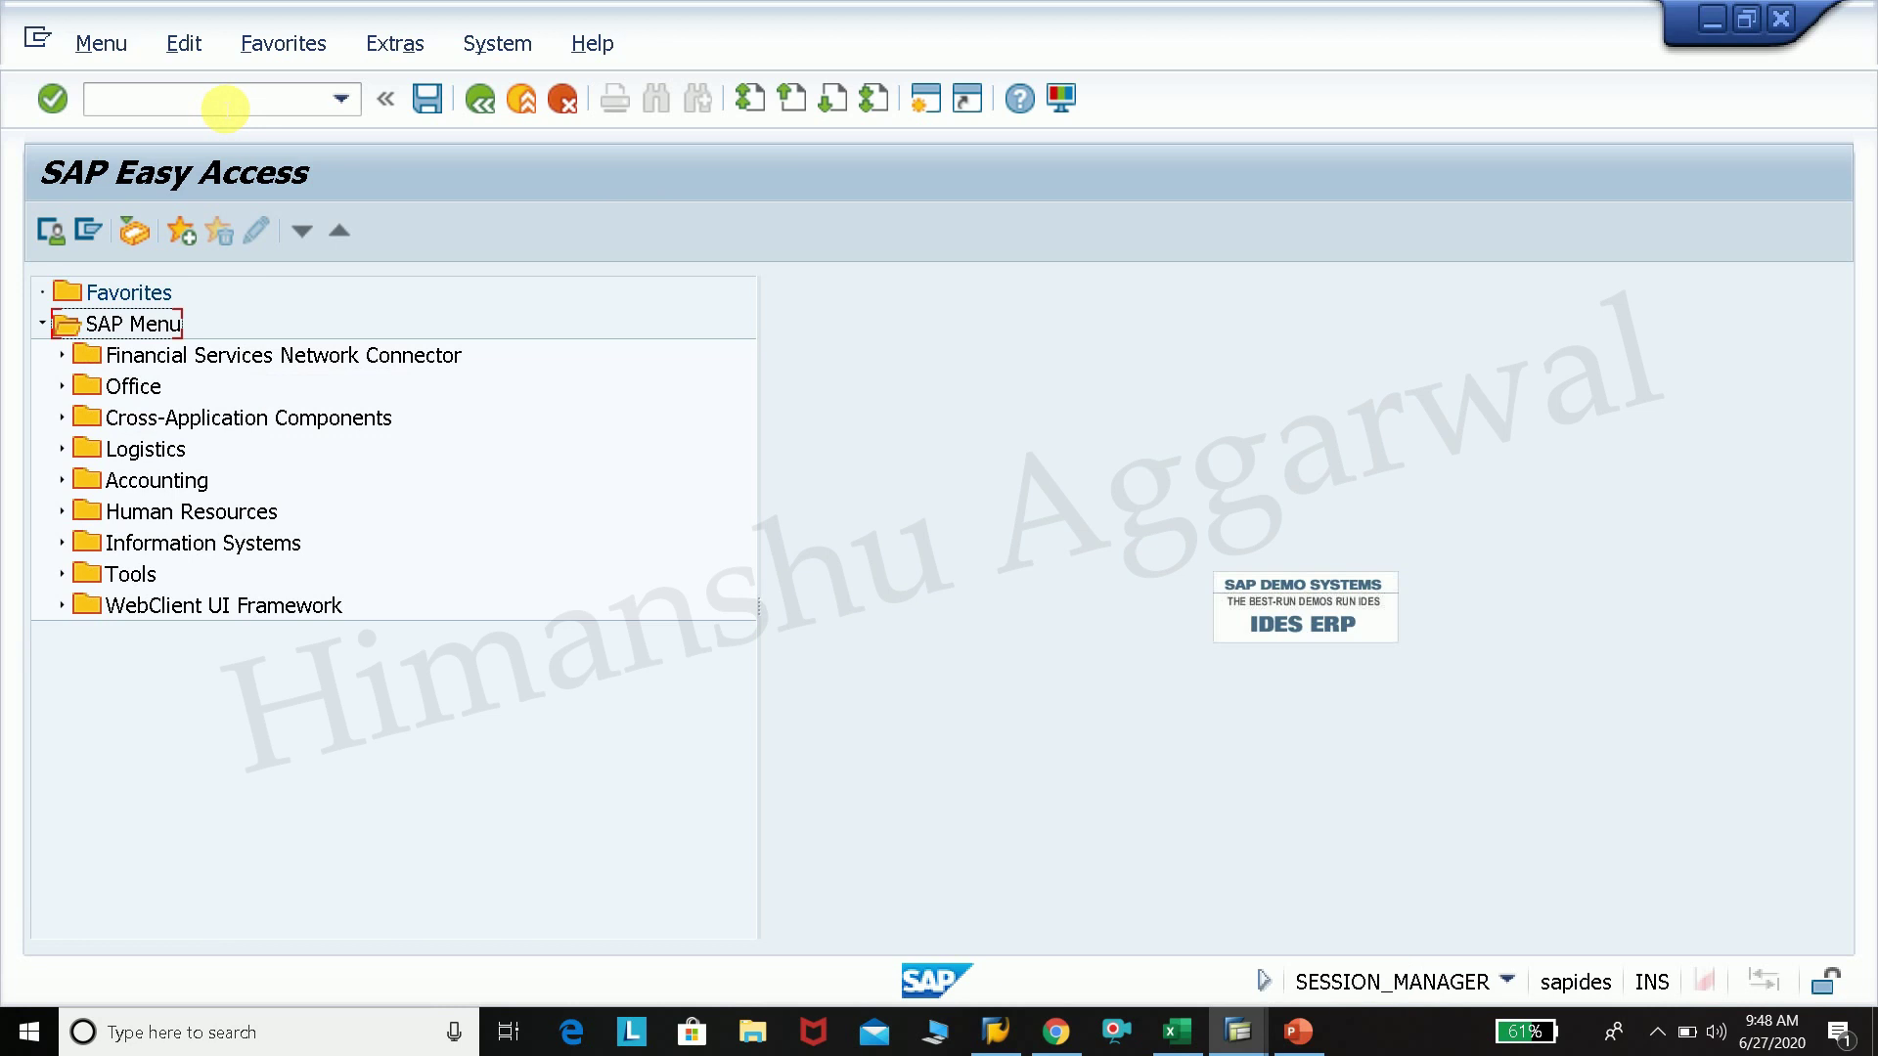
Step: Start a vendor invoice with transaction FB60 and pick XYZ INDIA LTD. as the vendor from the company code IDEA search
{"action": "type", "text": "FB60"}
{"action": "key", "text": "Return"}
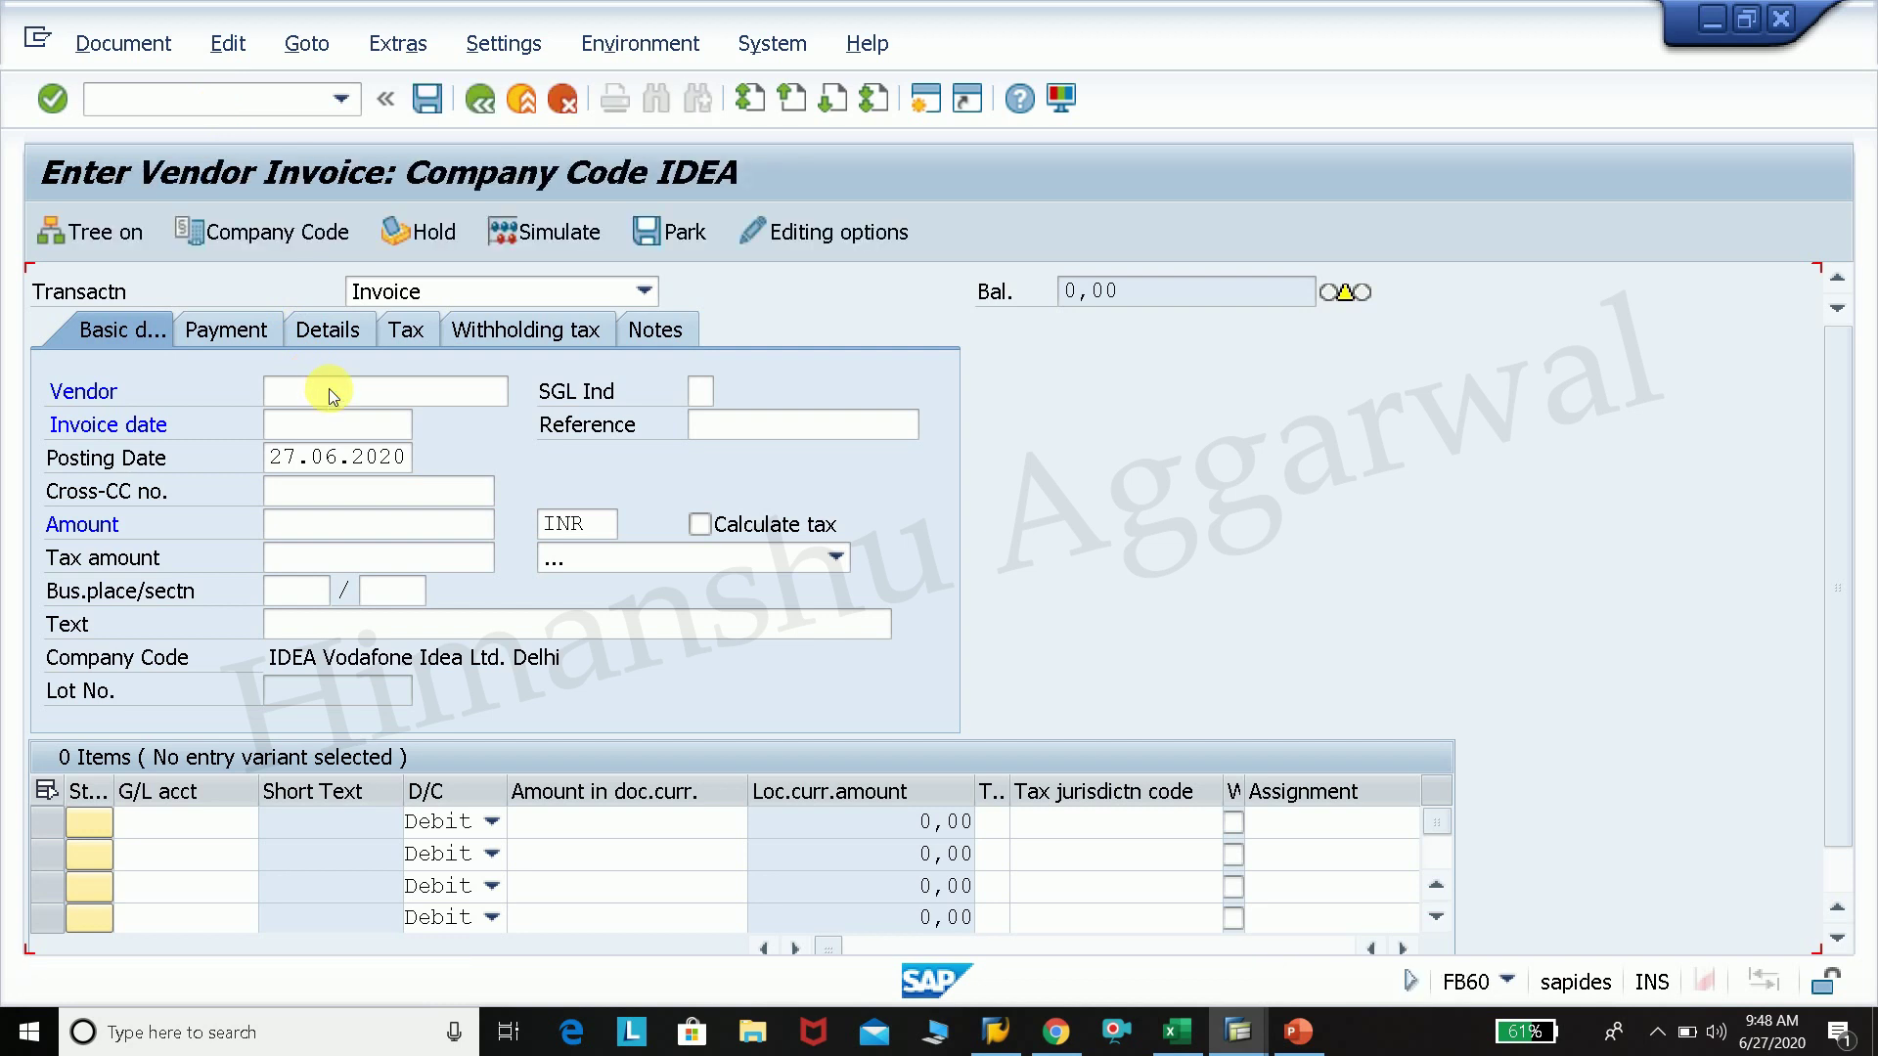
{"action": "left_click", "coordinate": [330, 394]}
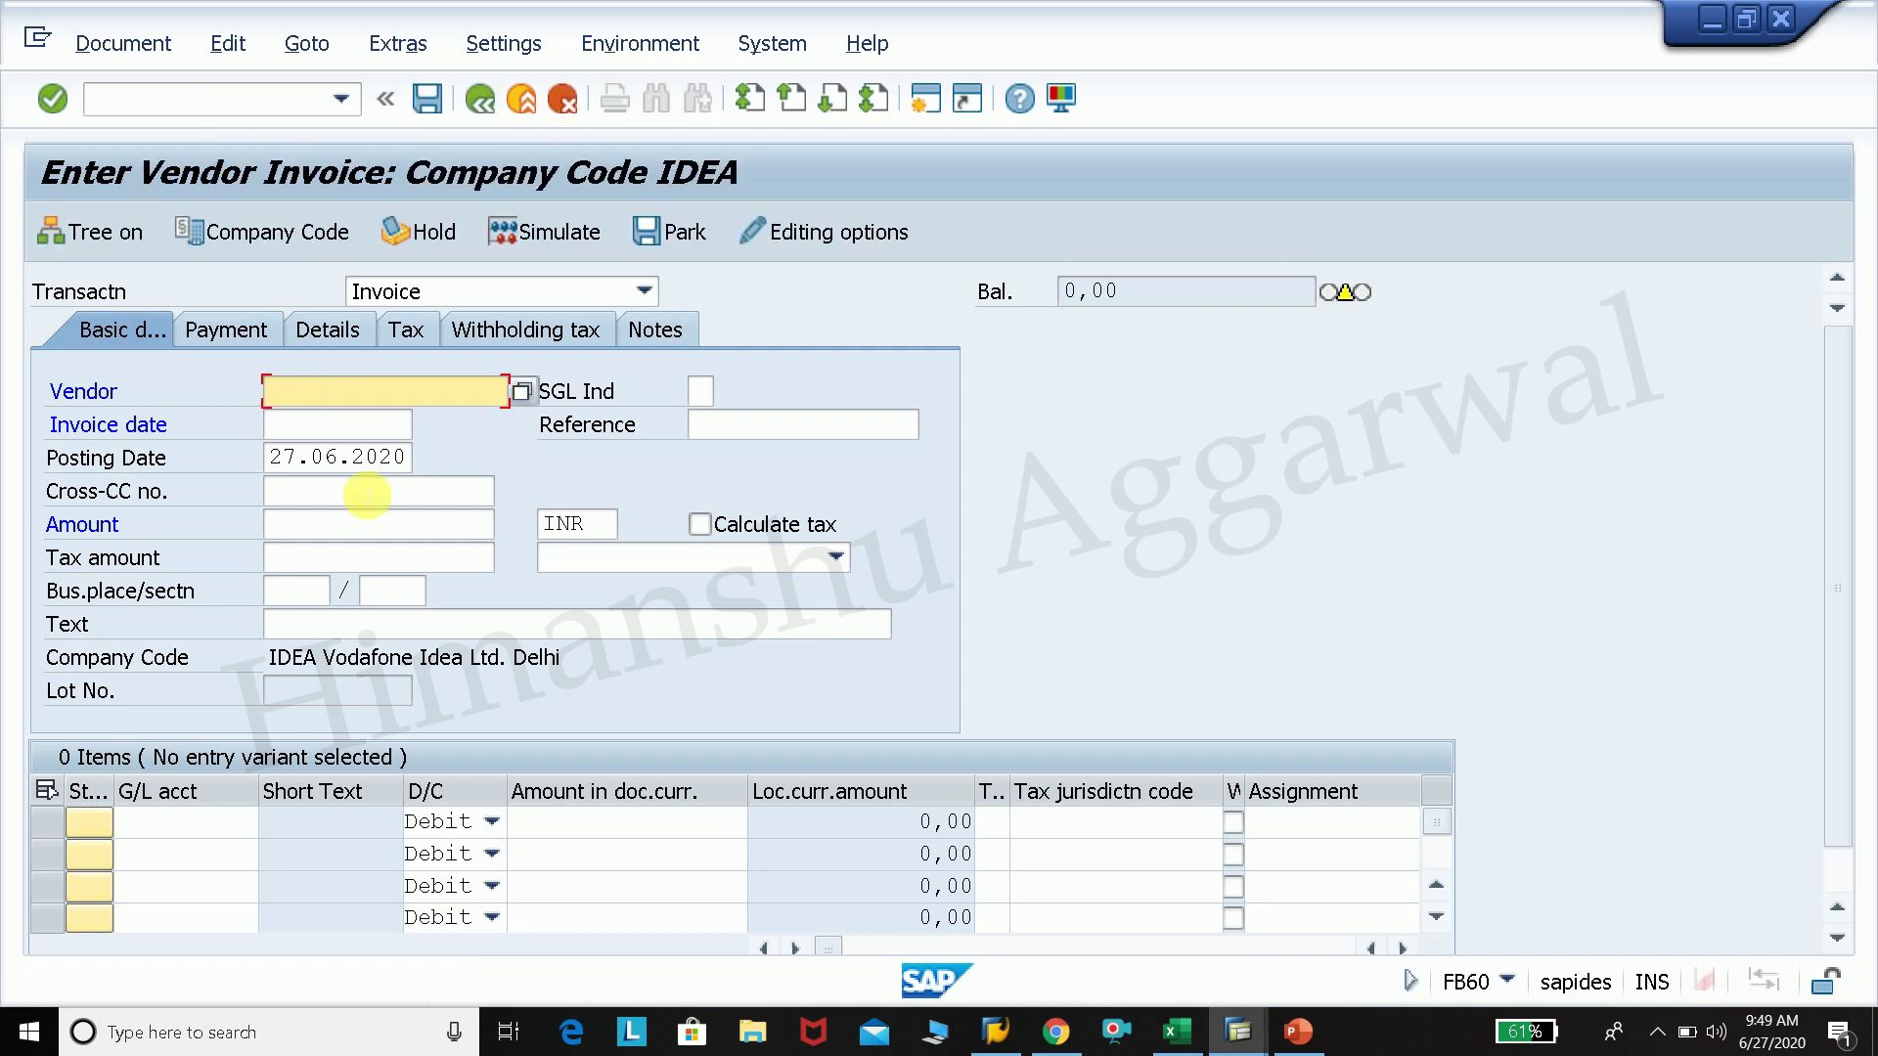
{"action": "left_click", "coordinate": [519, 392]}
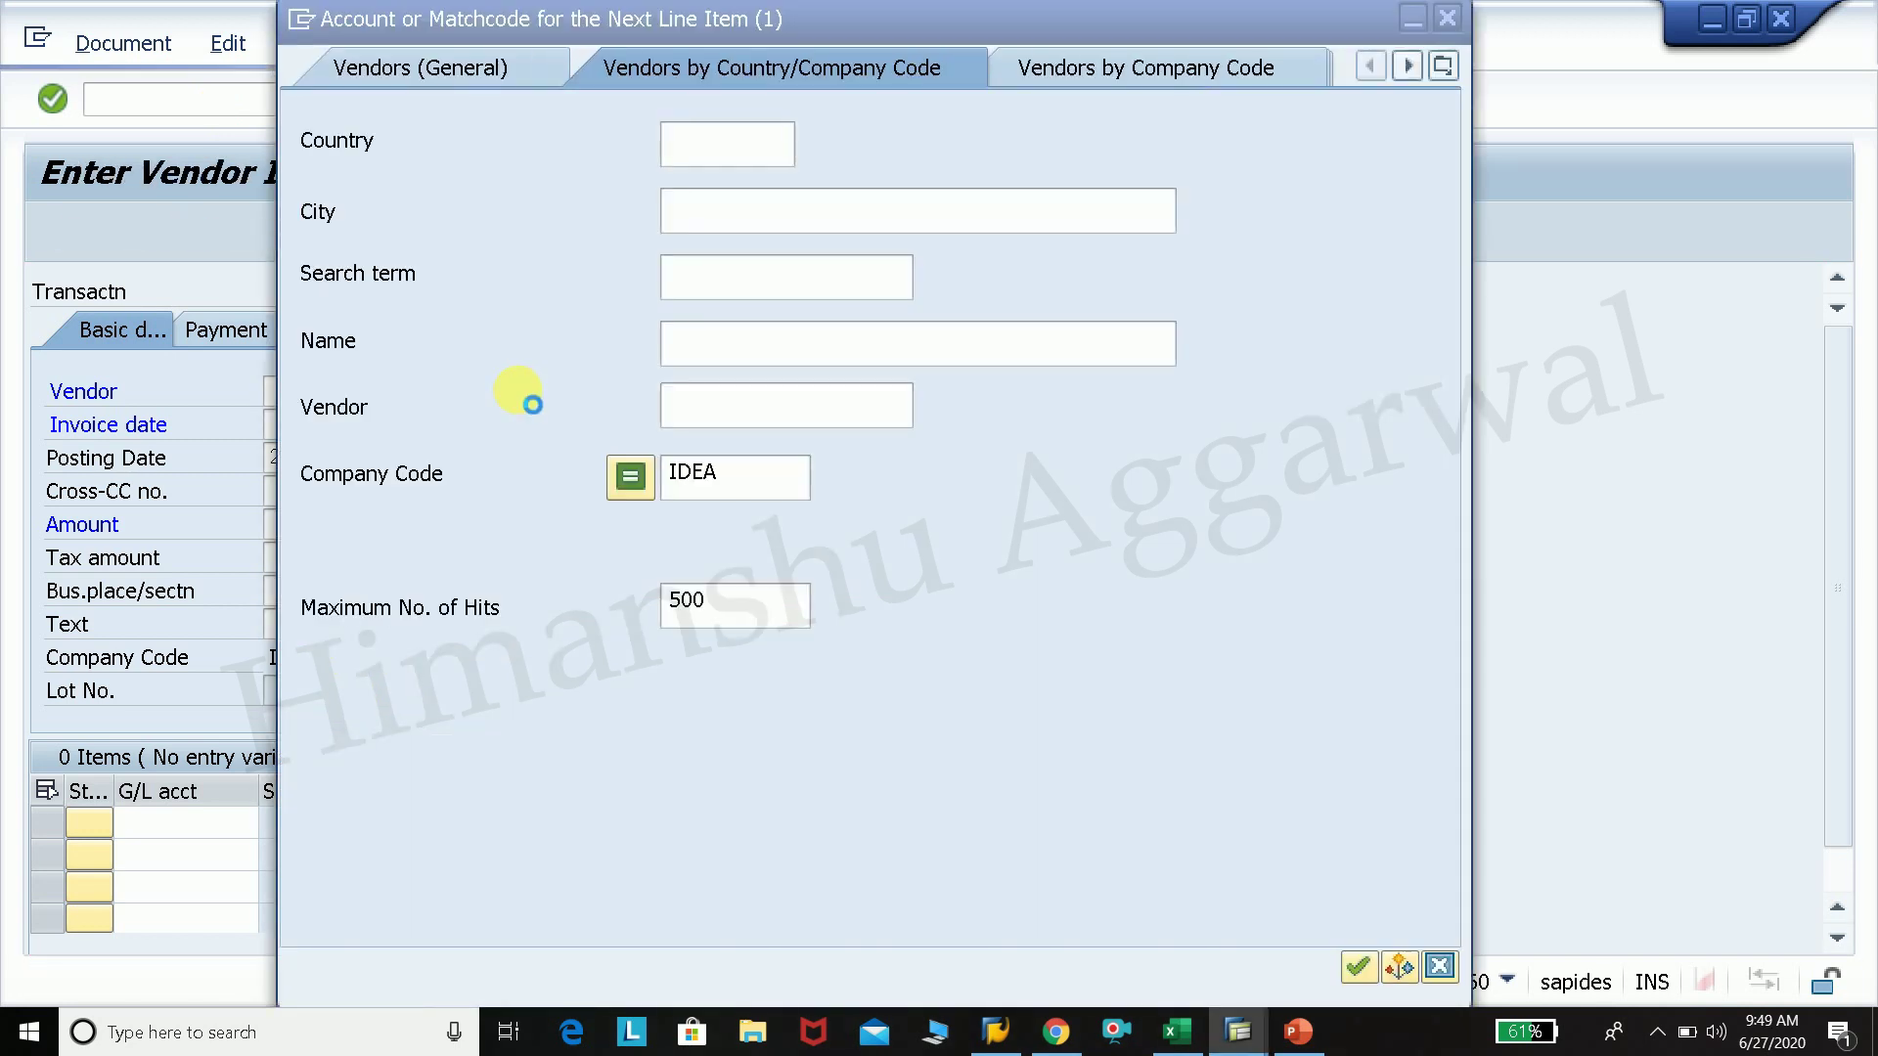
{"action": "left_click", "coordinate": [1361, 968]}
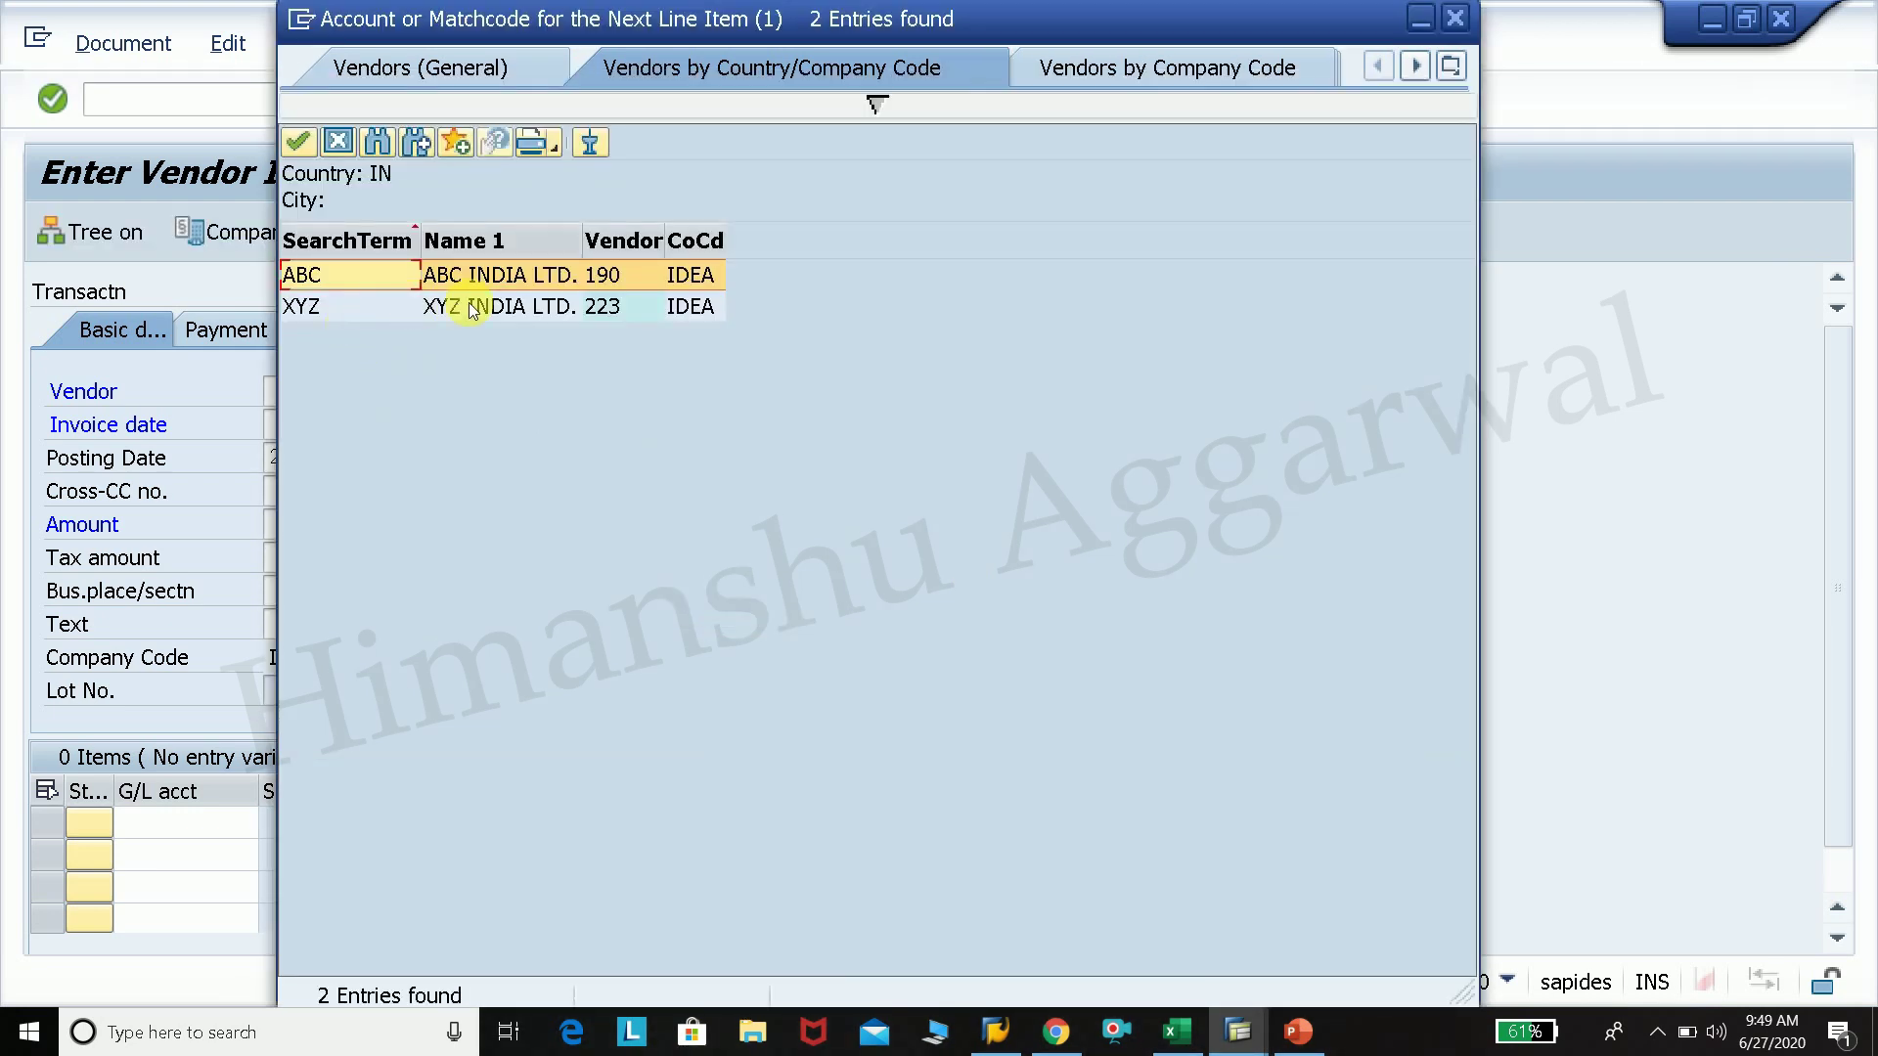
{"action": "double_click", "coordinate": [472, 309]}
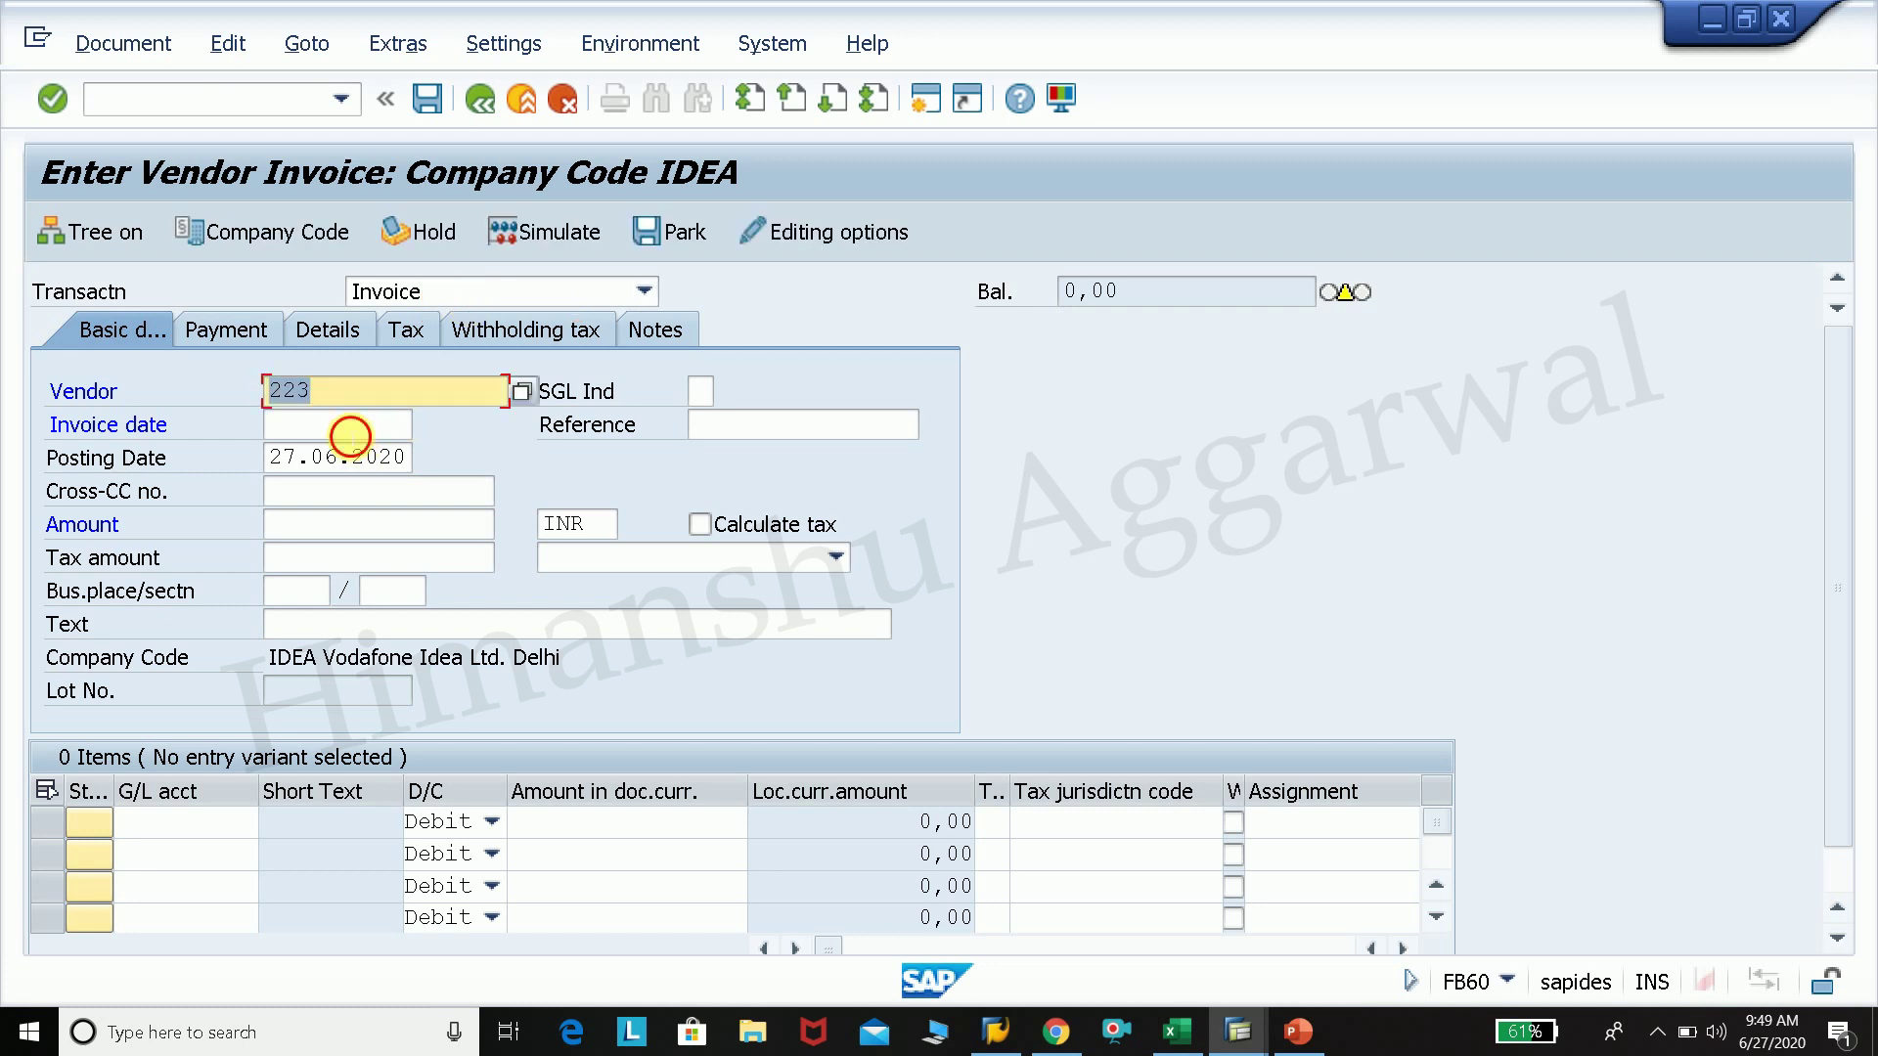
Step: Set both the invoice date and the posting date to 01.06.2020
{"action": "left_click", "coordinate": [351, 436]}
{"action": "type", "text": "01"}
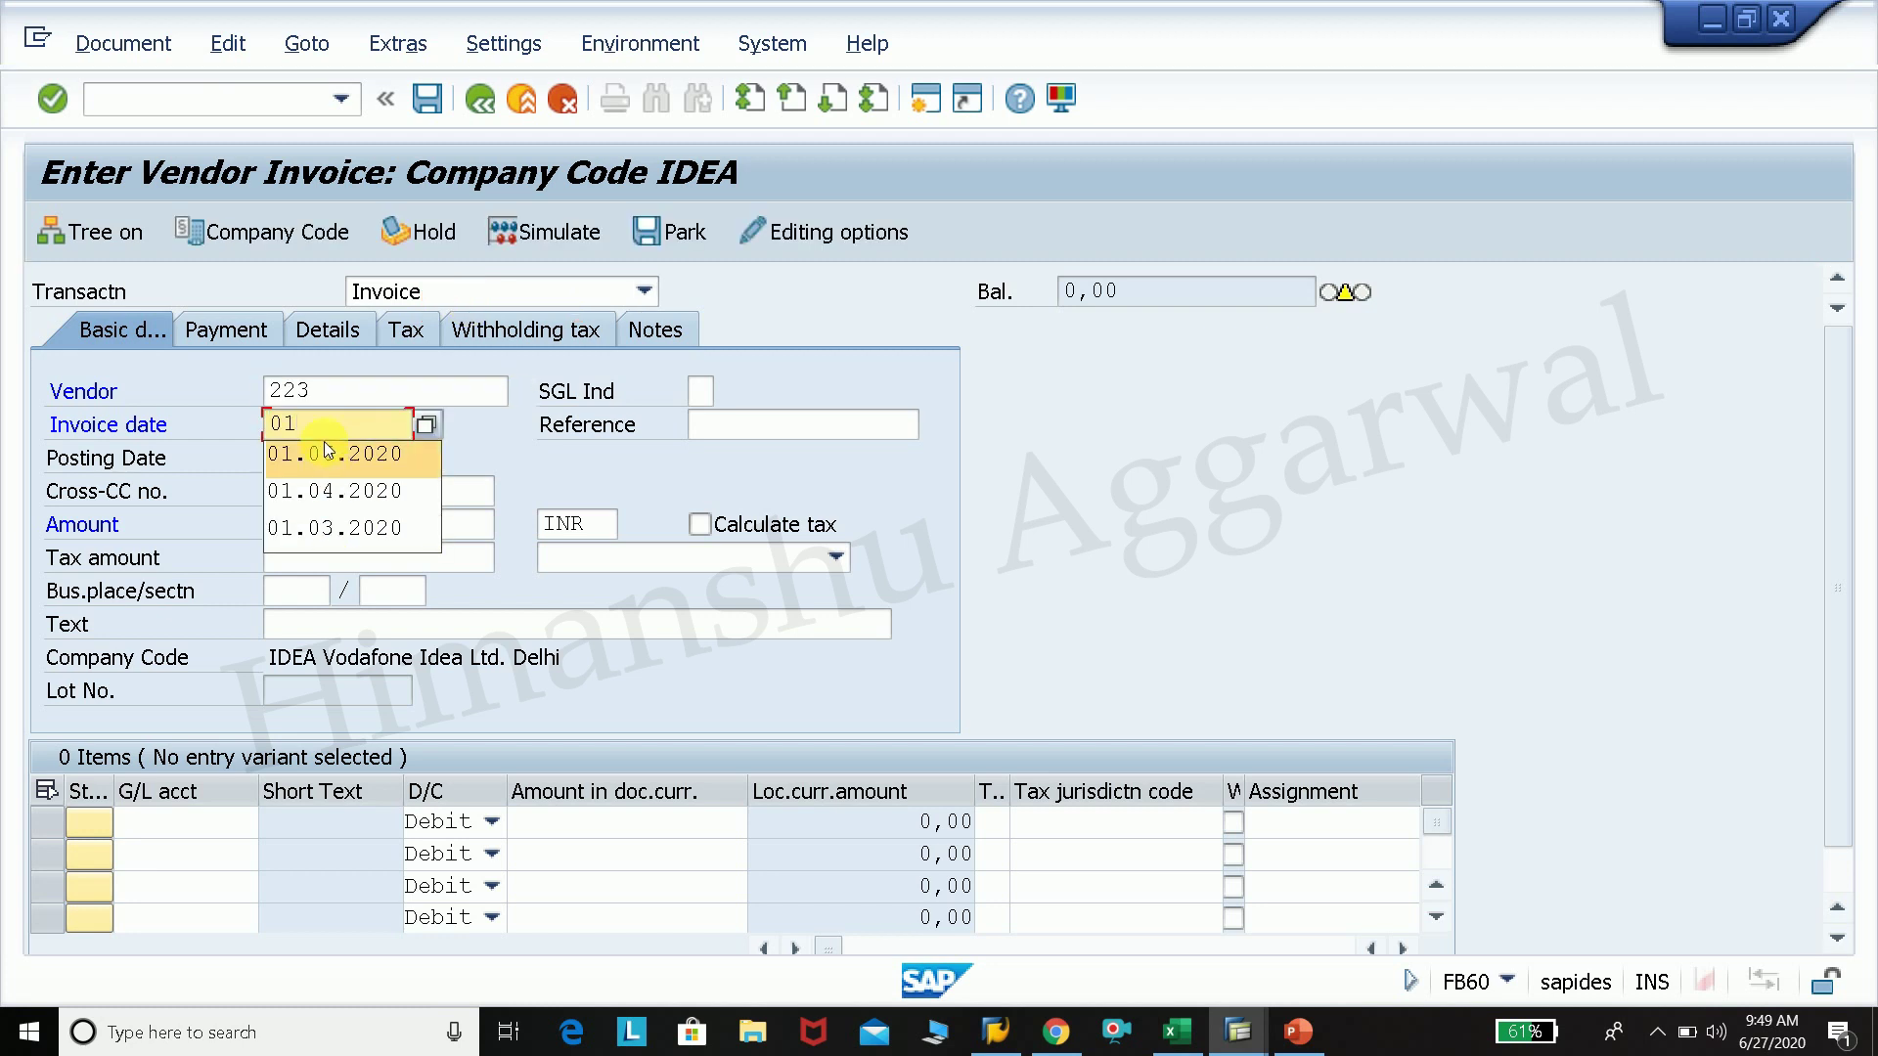
{"action": "left_click", "coordinate": [327, 453]}
{"action": "left_click", "coordinate": [375, 458]}
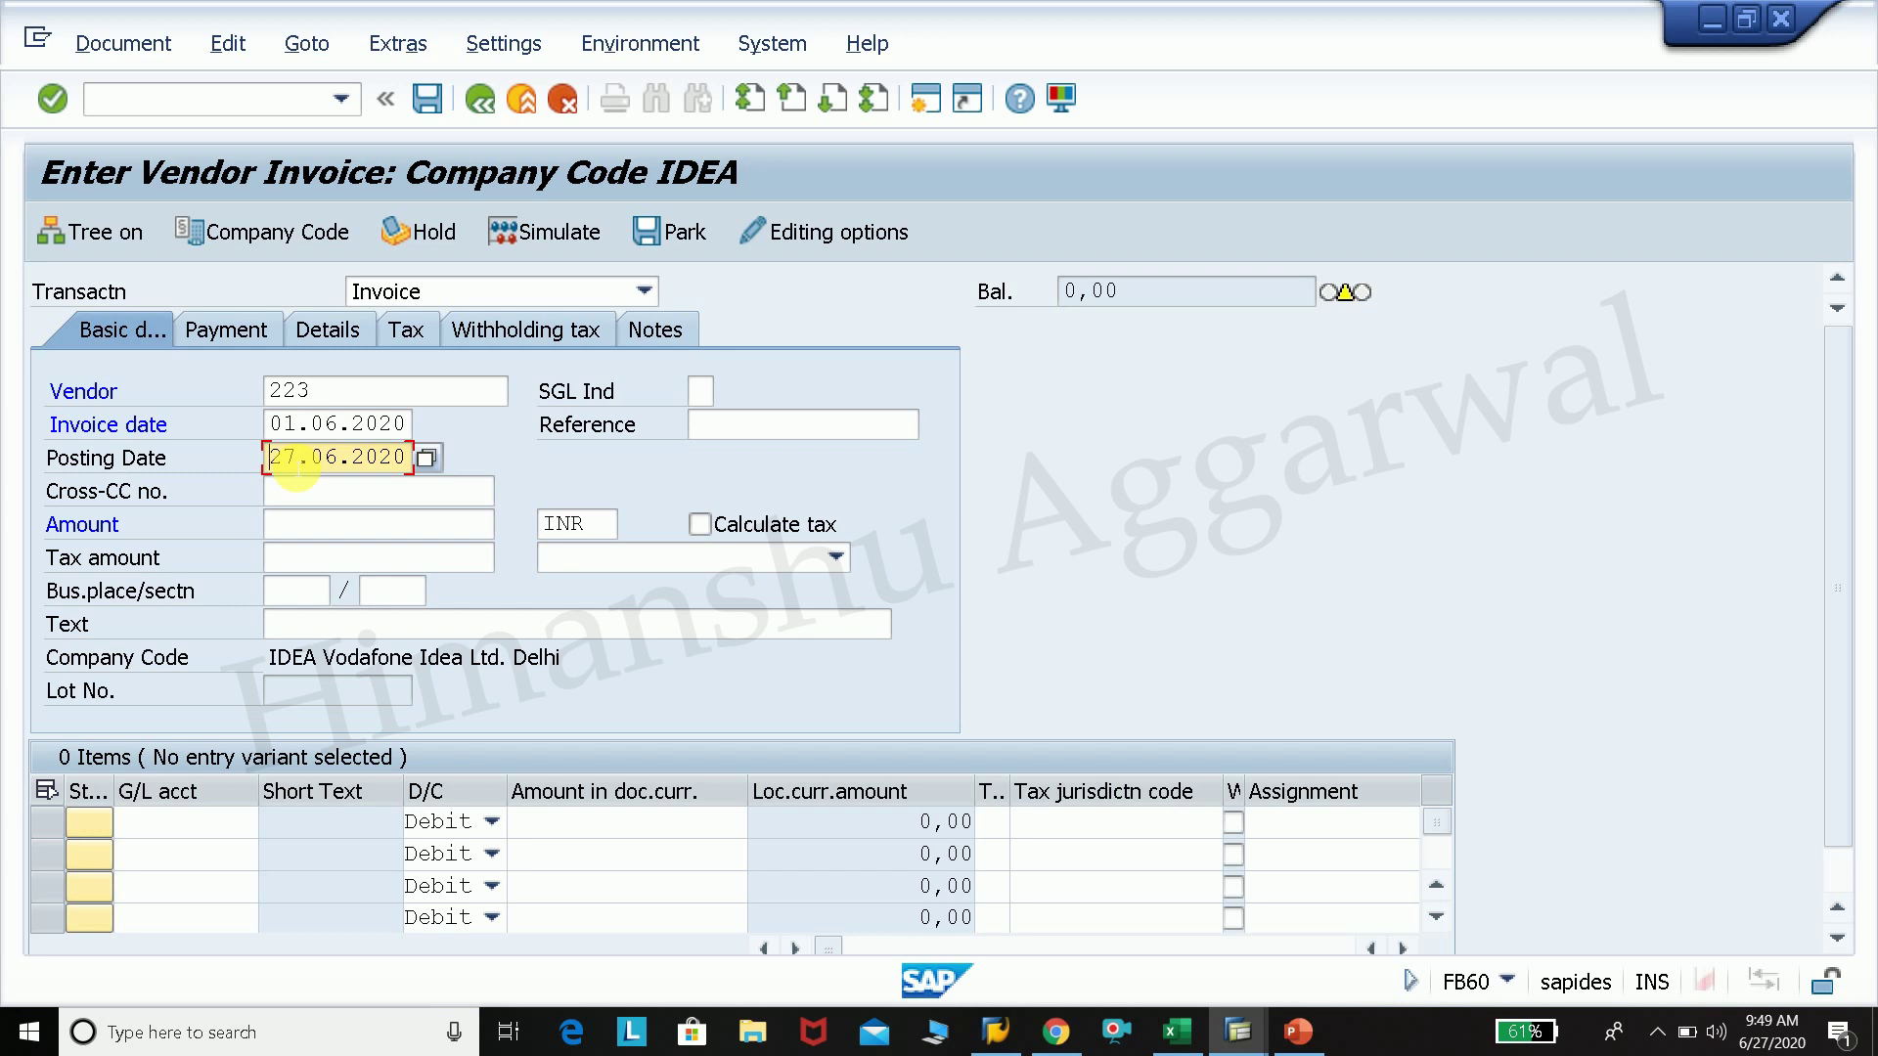
{"action": "left_click", "coordinate": [320, 491]}
{"action": "left_click", "coordinate": [313, 458]}
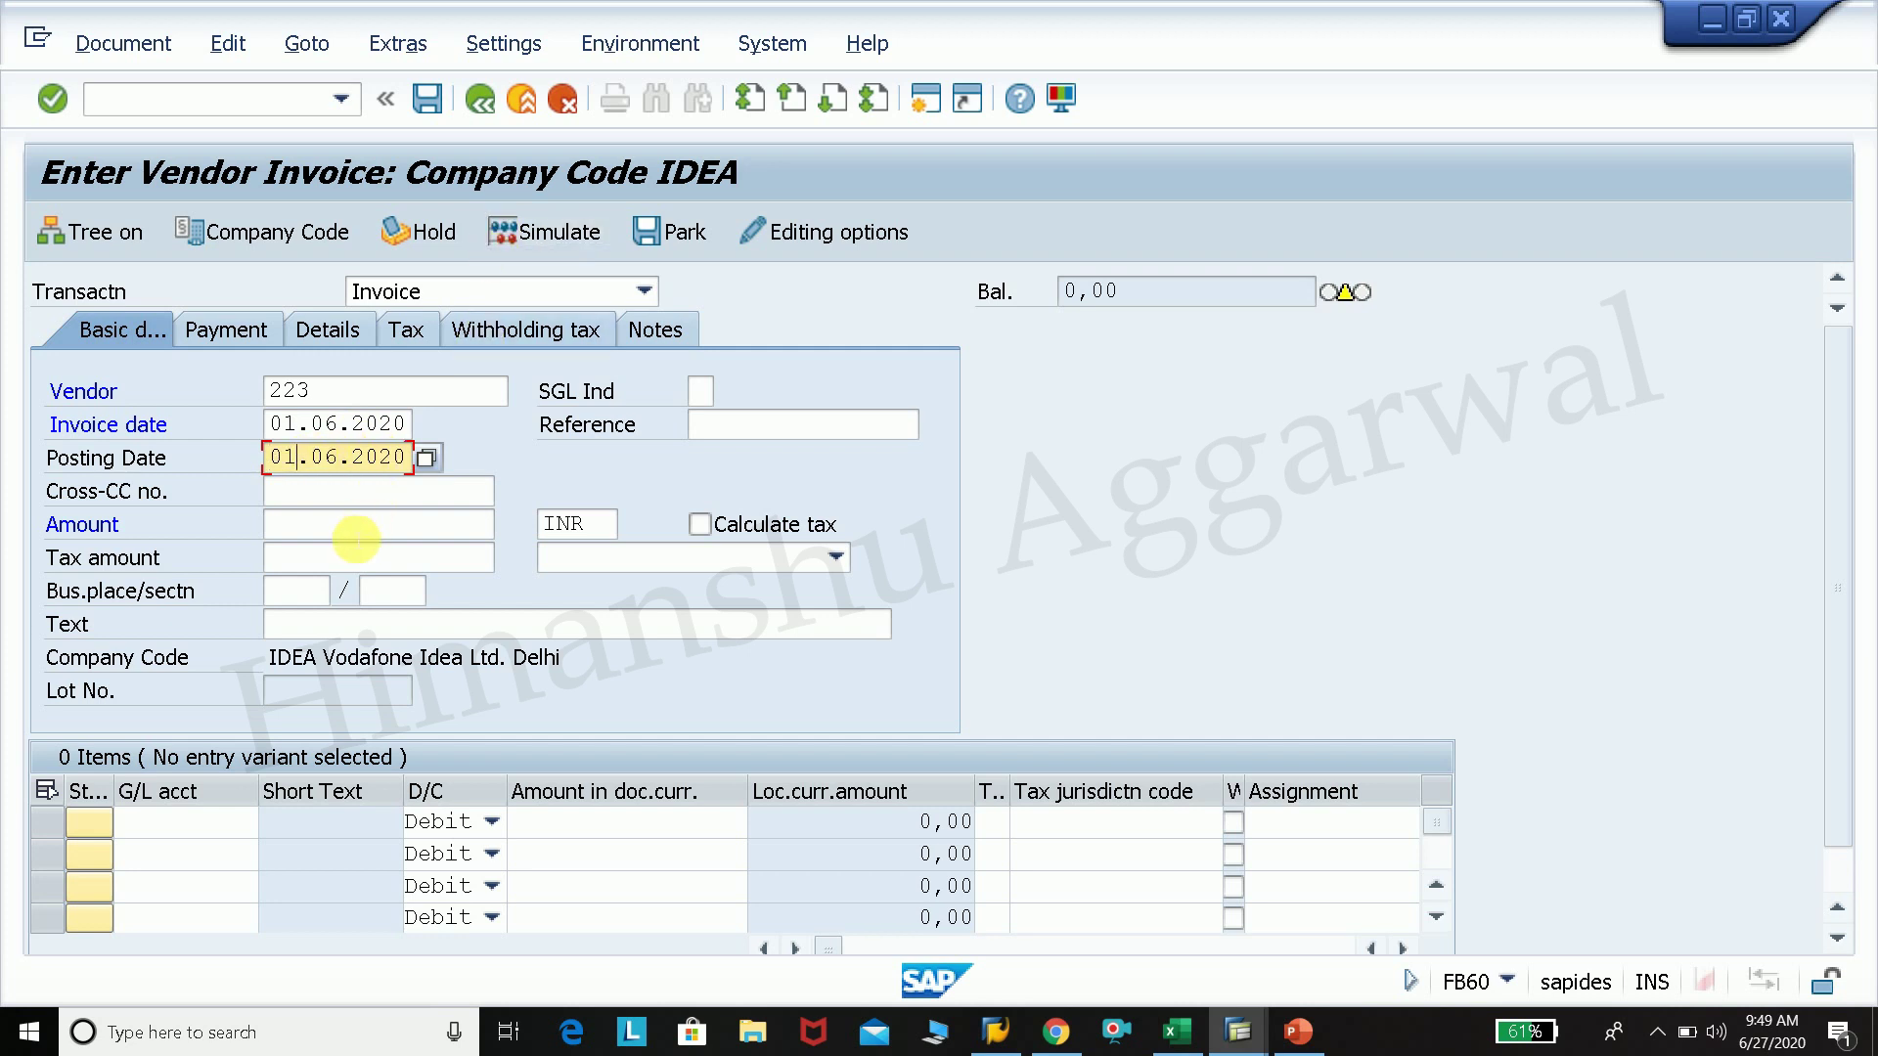
Step: Enter an invoice amount of 20000 INR
{"action": "left_click", "coordinate": [340, 533]}
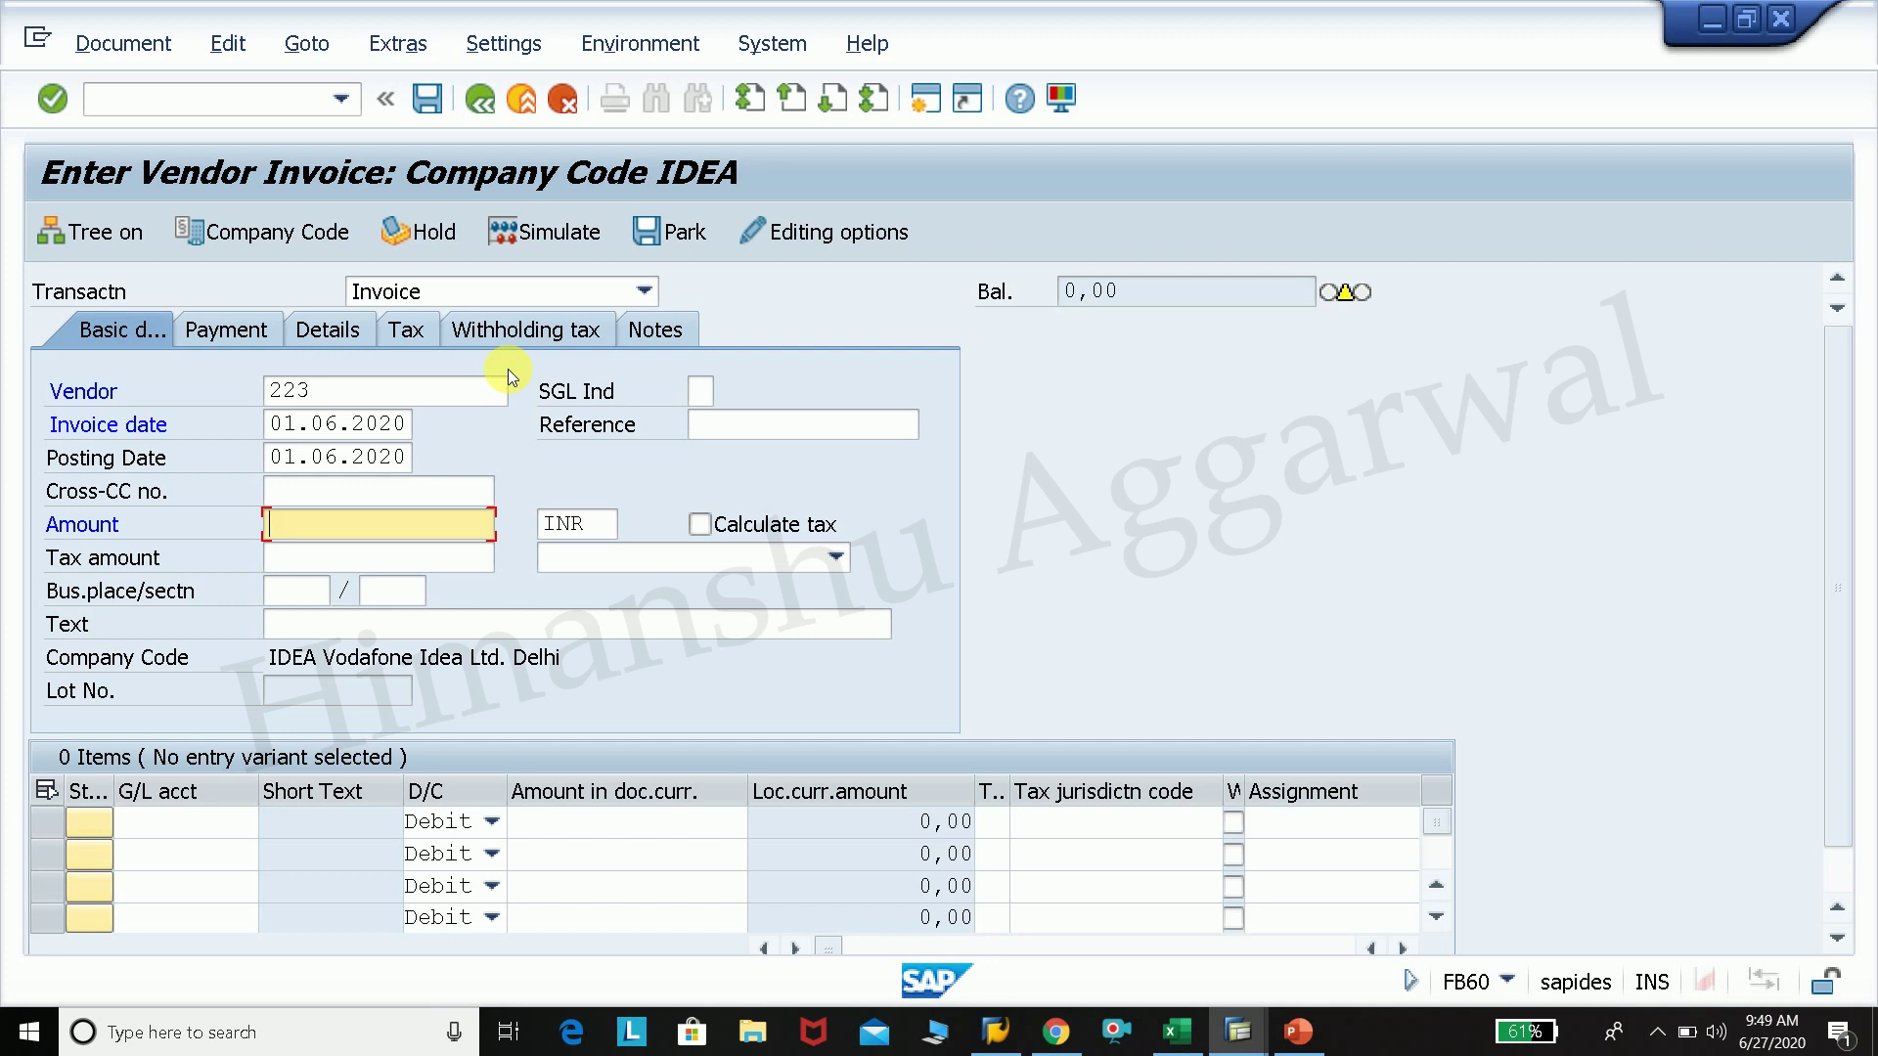
{"action": "type", "text": "50"}
{"action": "key", "text": "BackSpace"}
{"action": "key", "text": "BackSpace"}
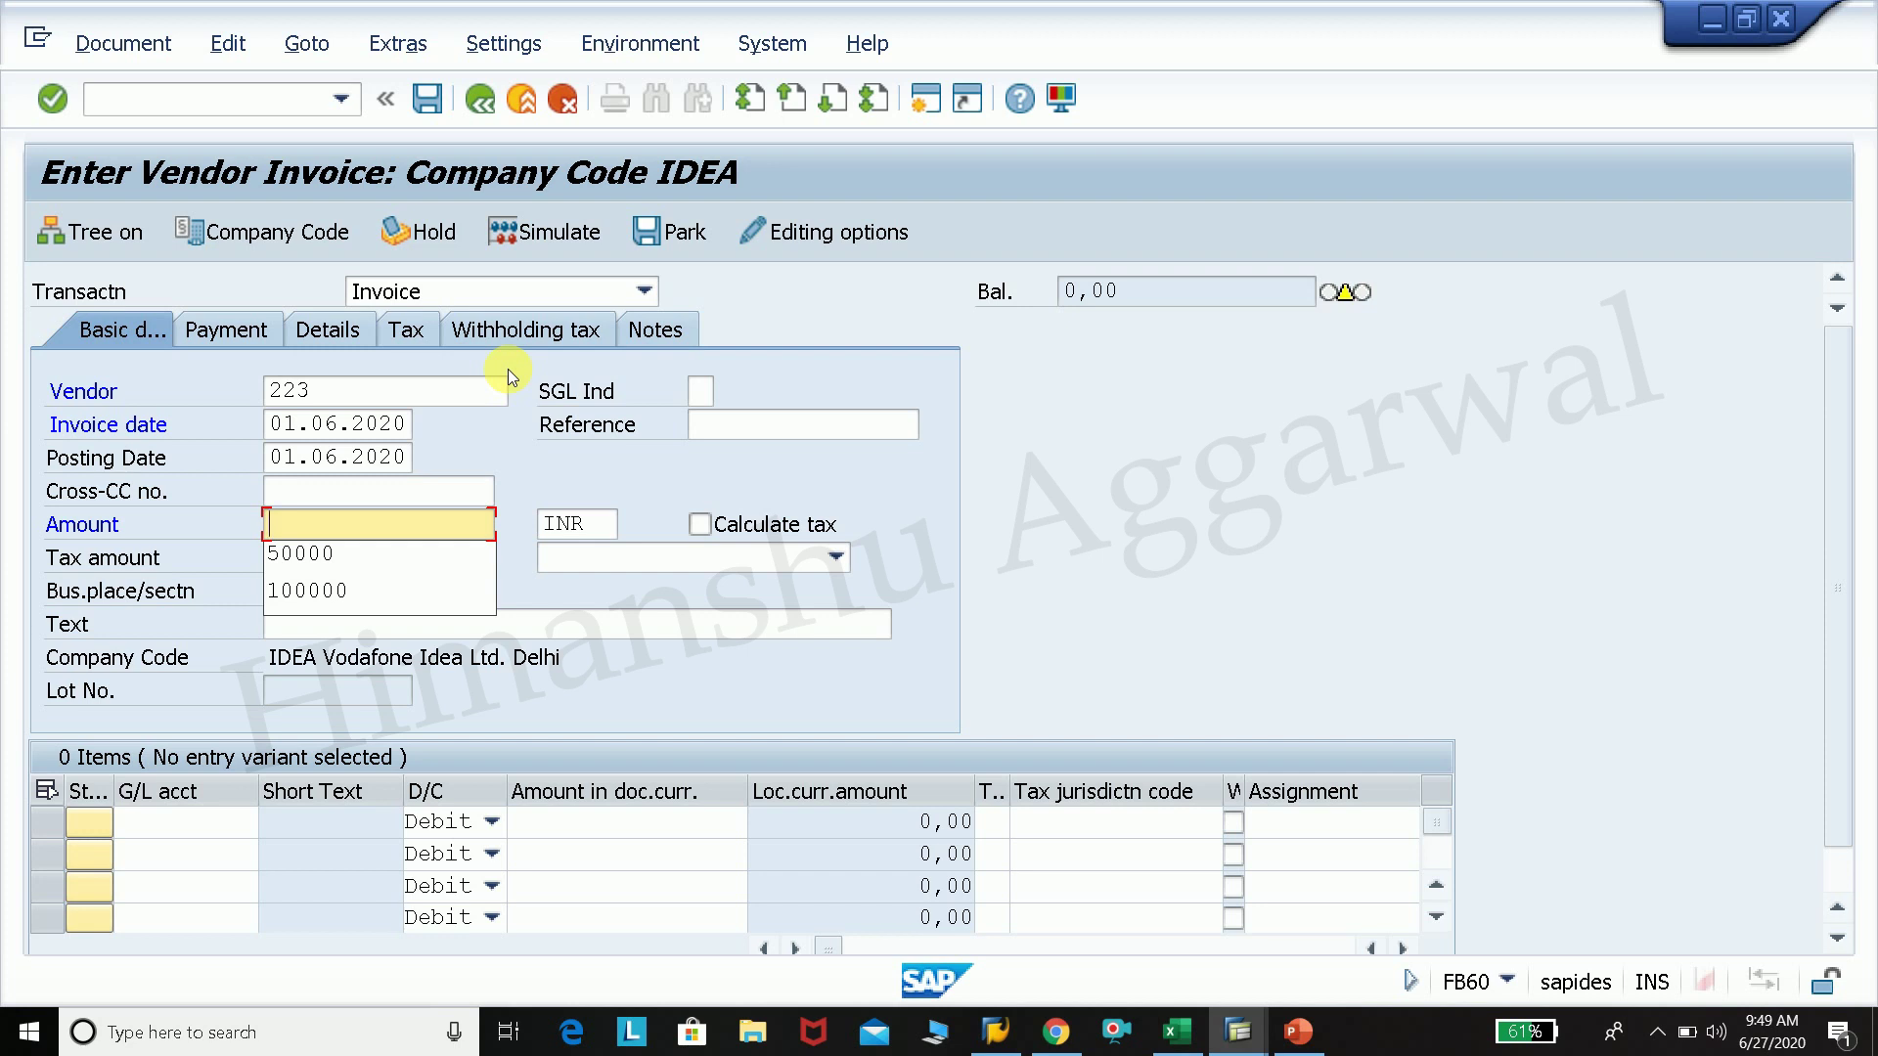
{"action": "type", "text": "20000"}
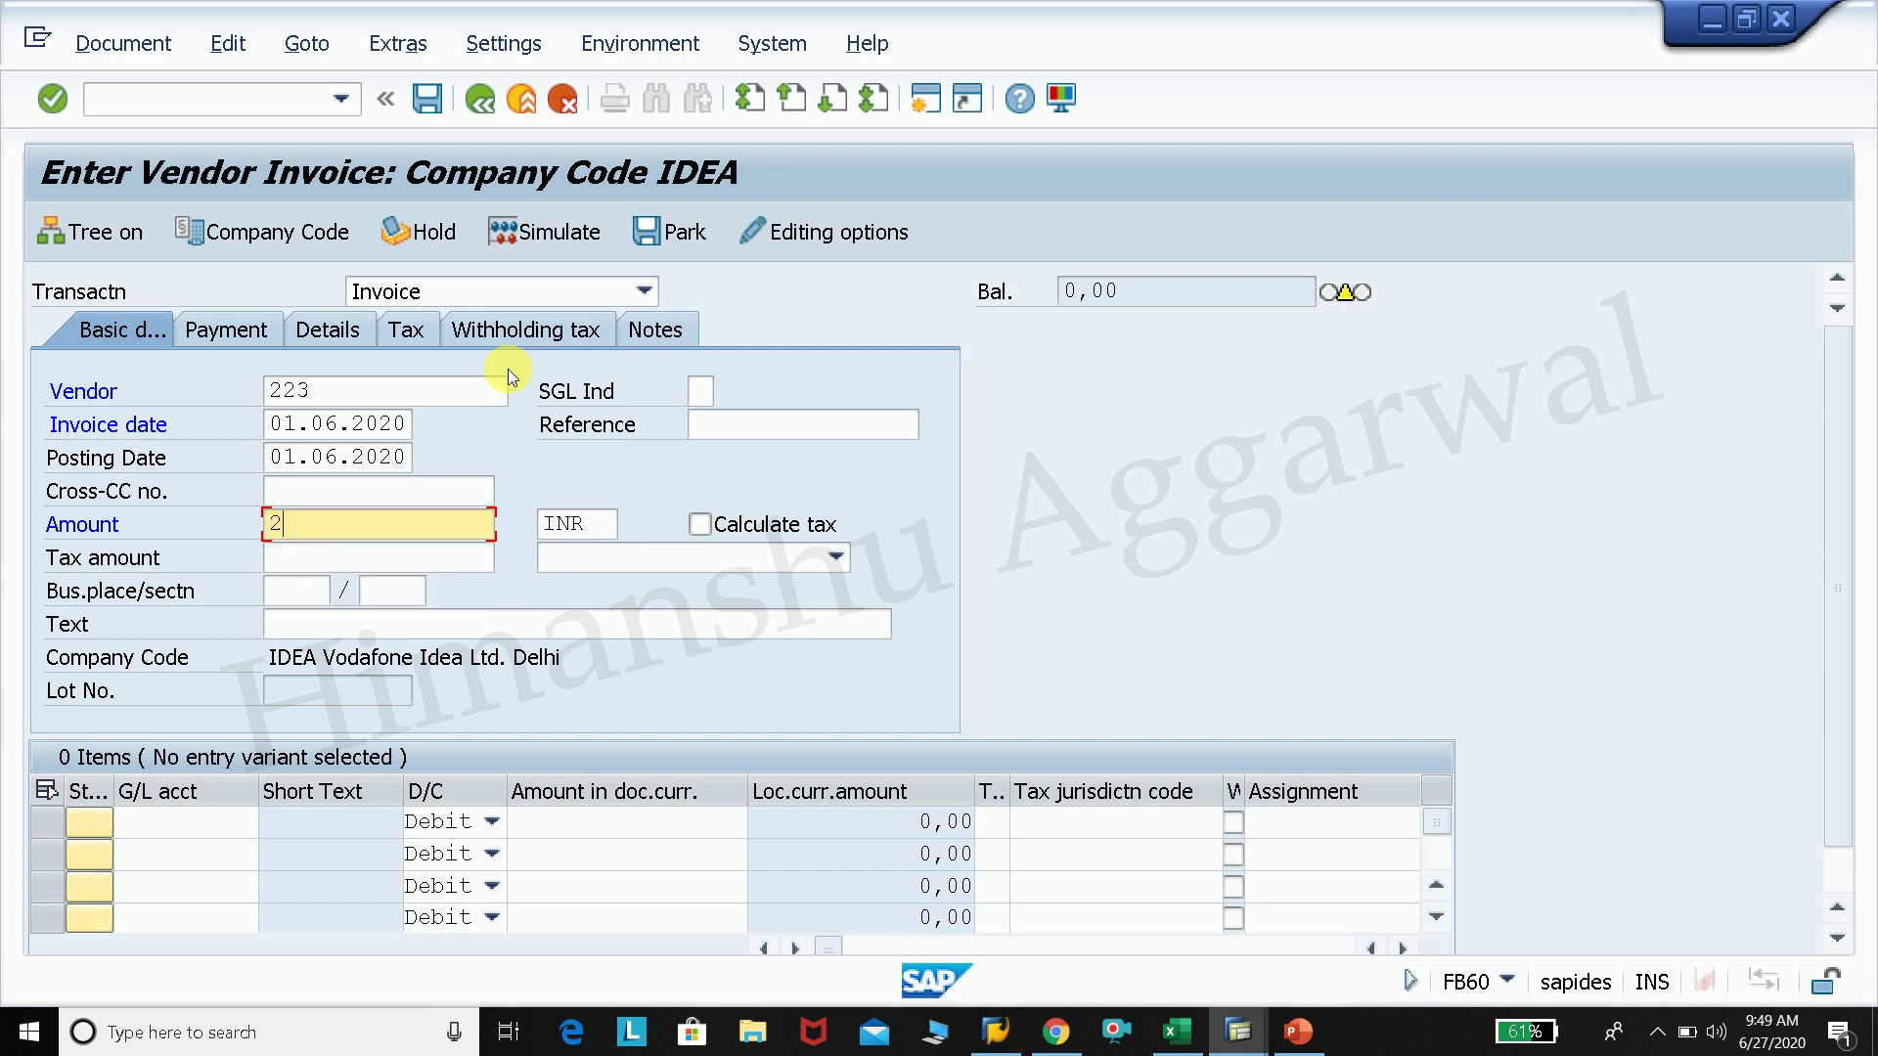
{"action": "key", "text": "Return"}
Step: Enter "paid rent" as the invoice text
{"action": "left_click", "coordinate": [387, 626]}
{"action": "type", "text": "pai"}
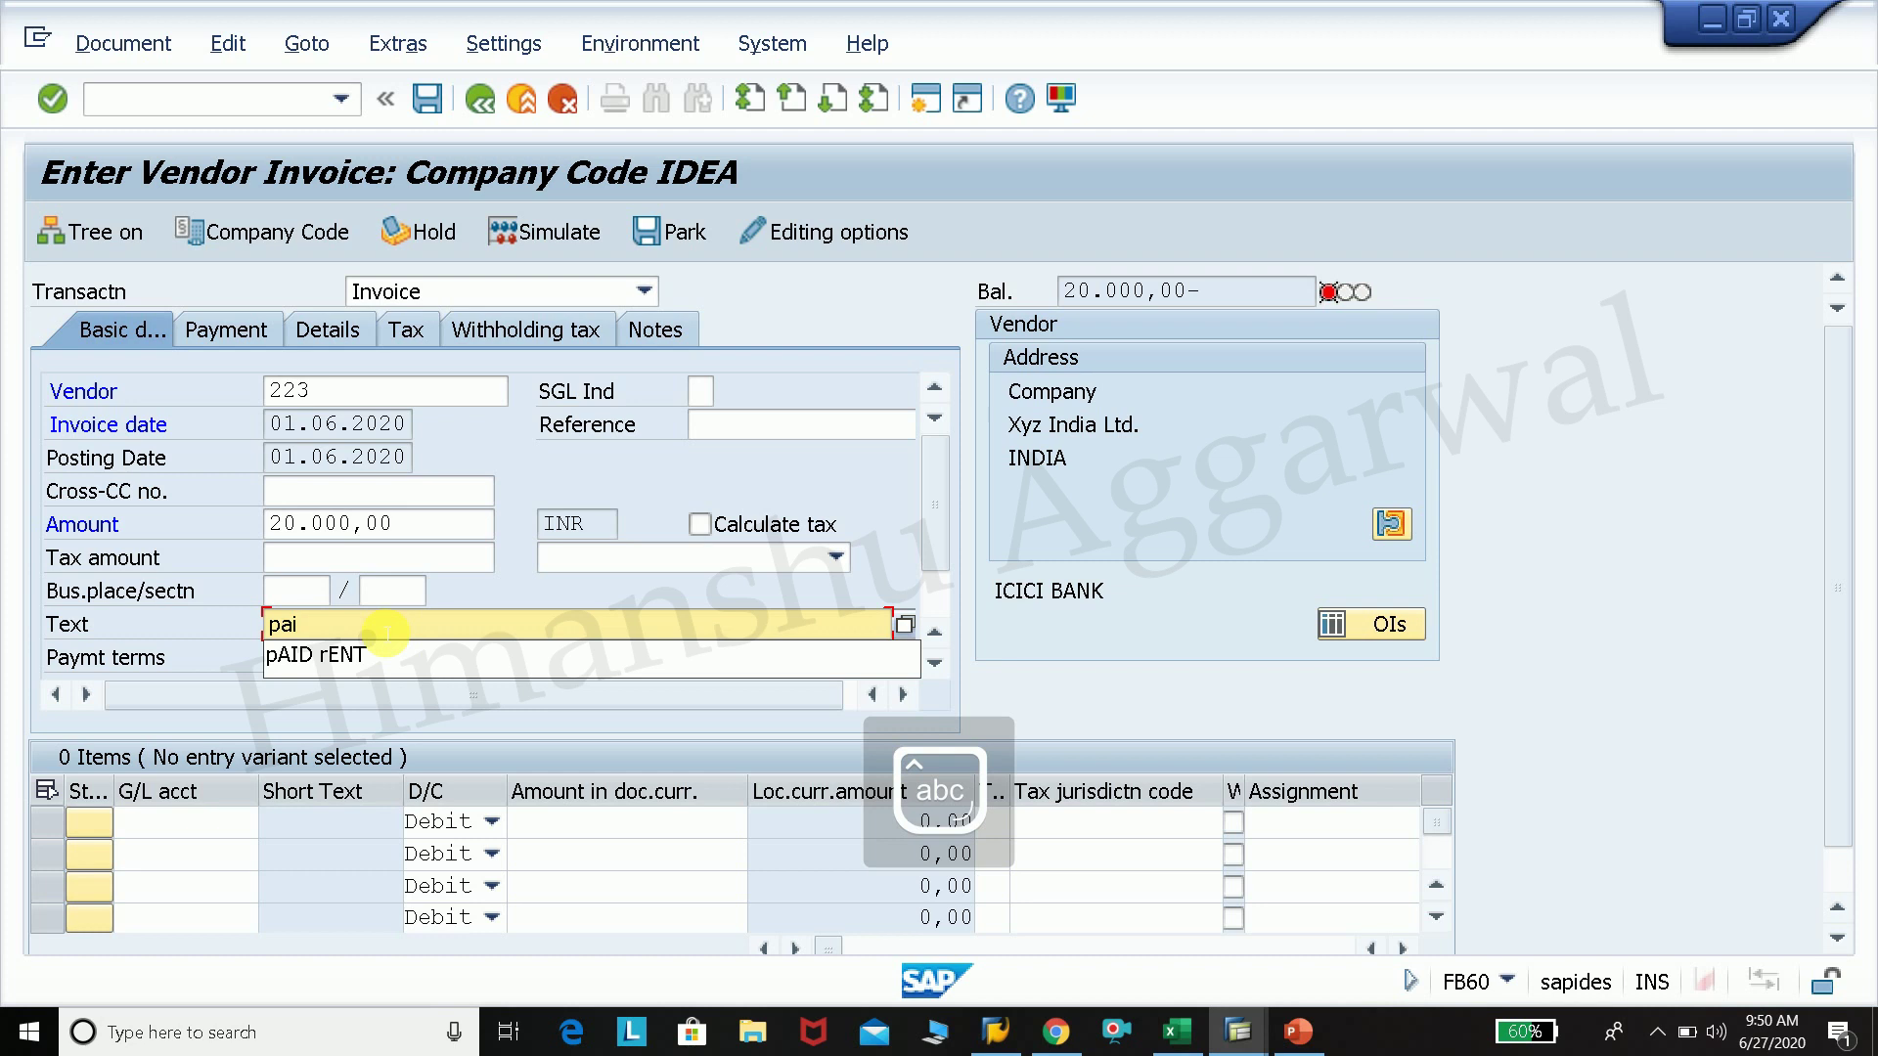
{"action": "type", "text": "nd"}
{"action": "key", "text": "BackSpace"}
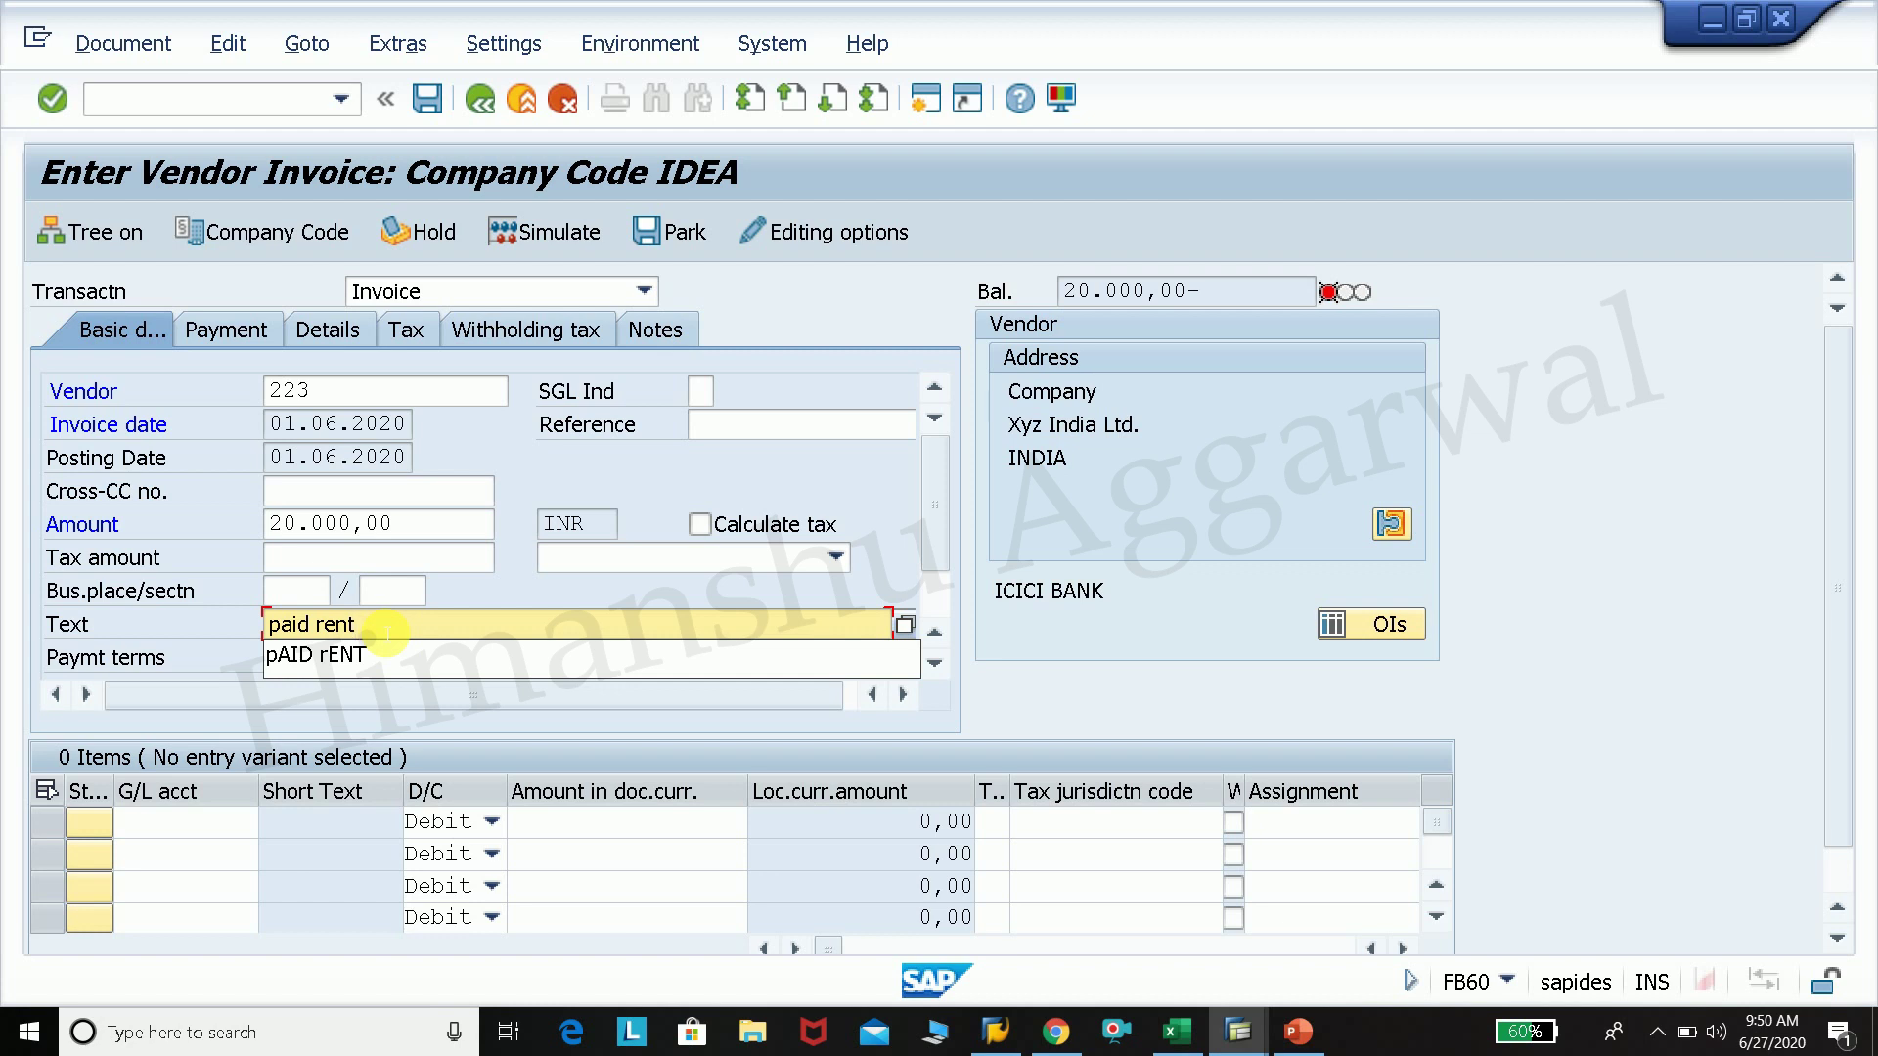
{"action": "key", "text": "Return"}
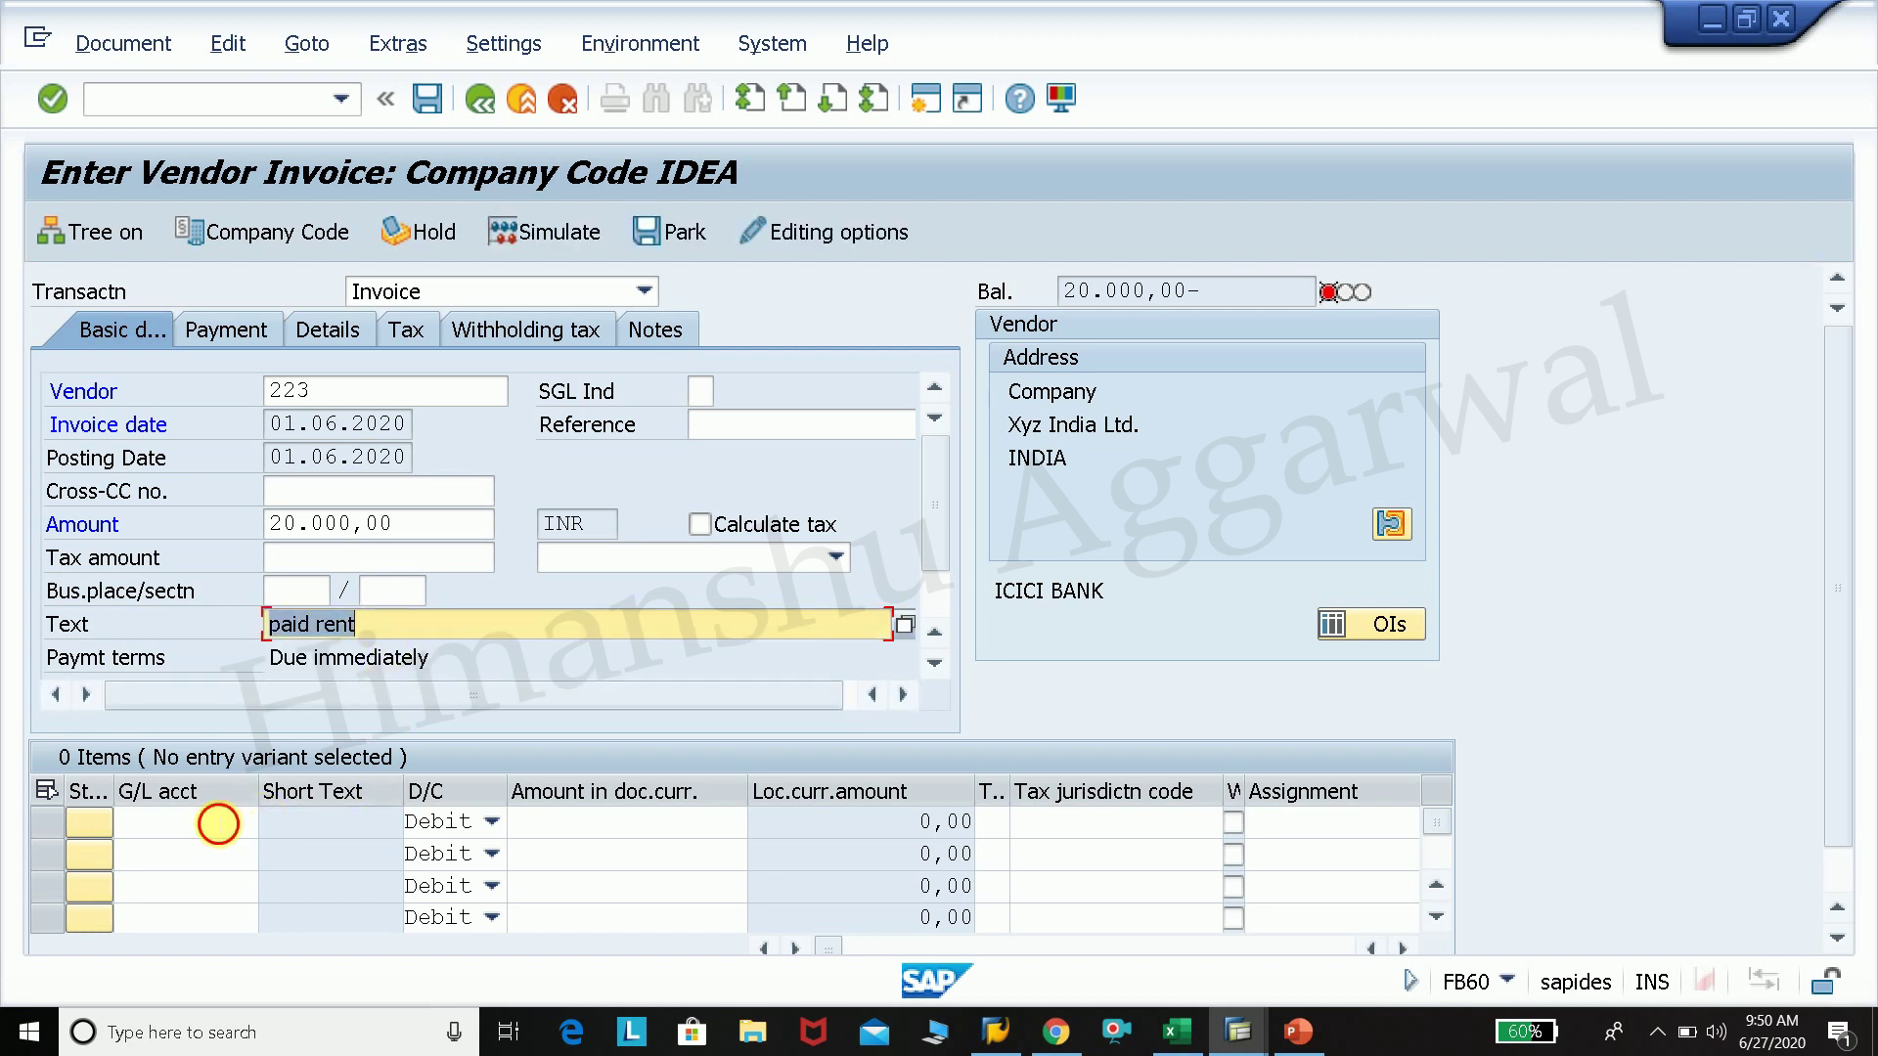
Step: Add a debit line item for G/L account 400002, Rent Exp., with an amount of 20000 INR
{"action": "left_click", "coordinate": [245, 824]}
{"action": "left_click", "coordinate": [274, 827]}
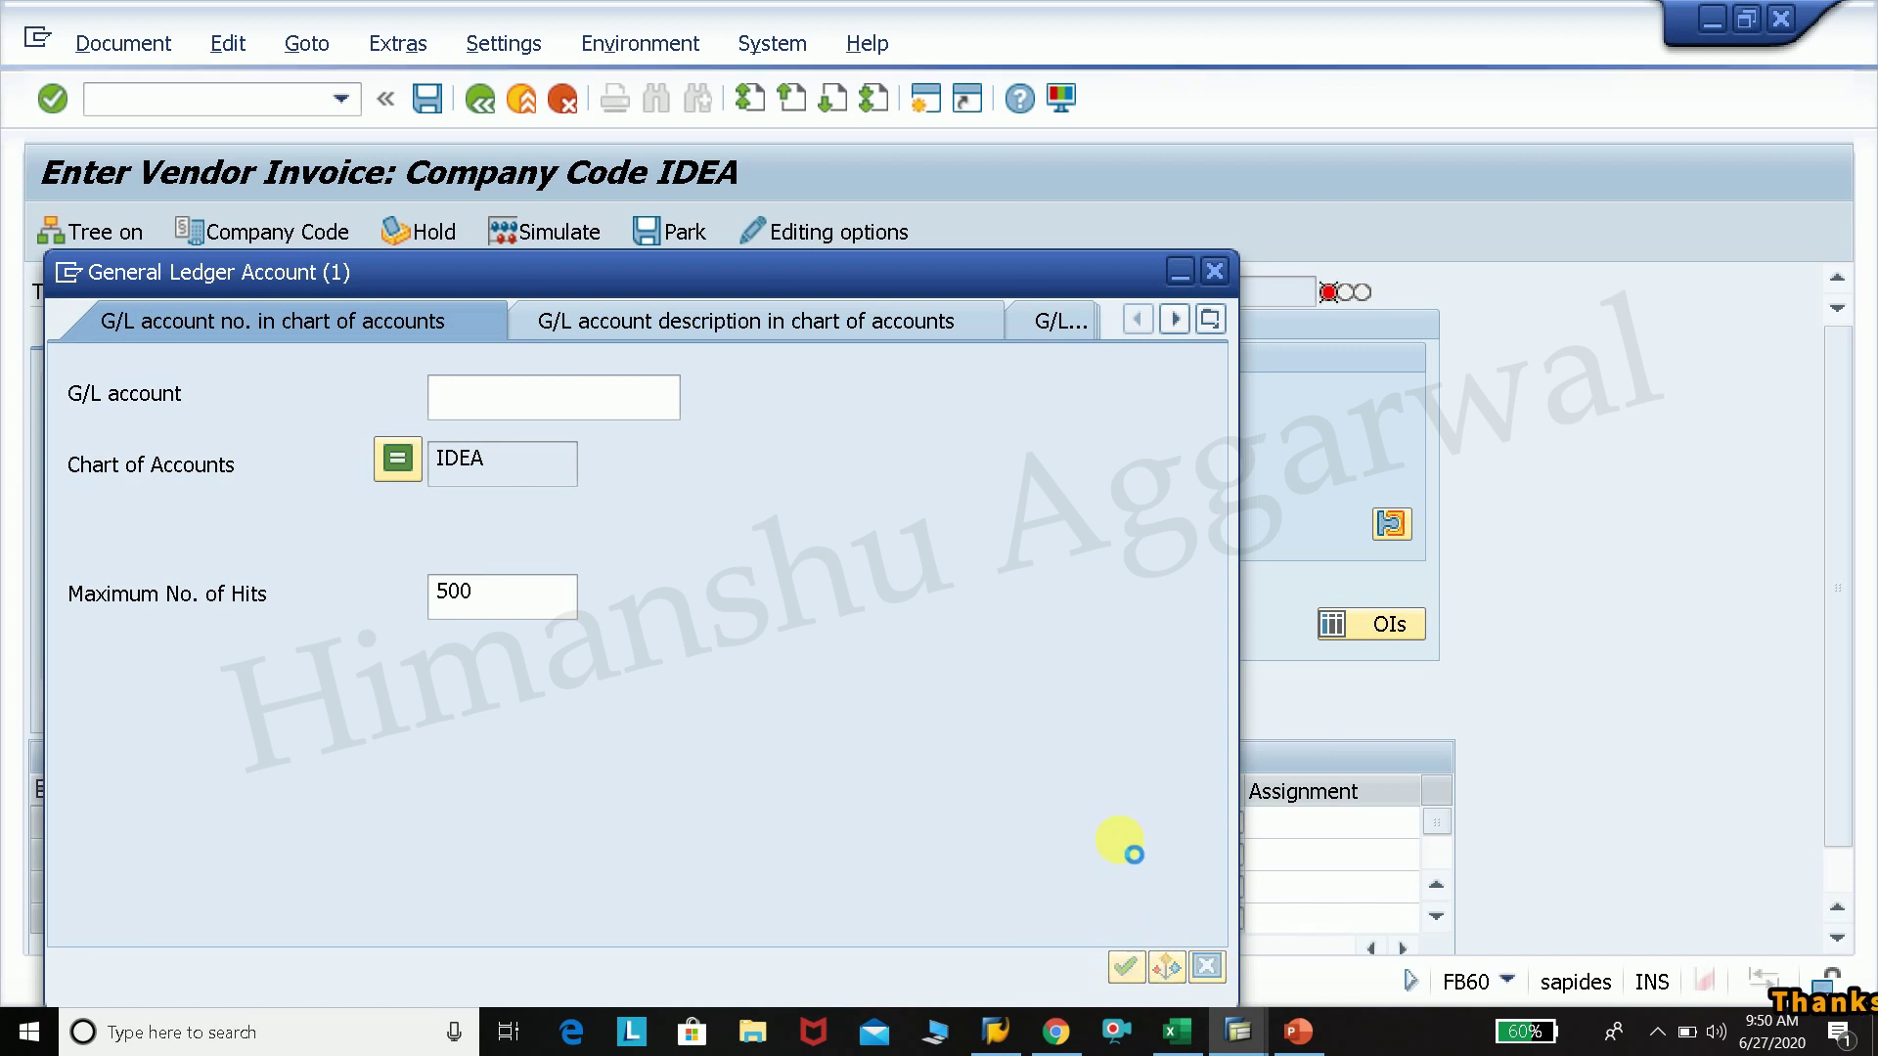
{"action": "key", "text": "Return"}
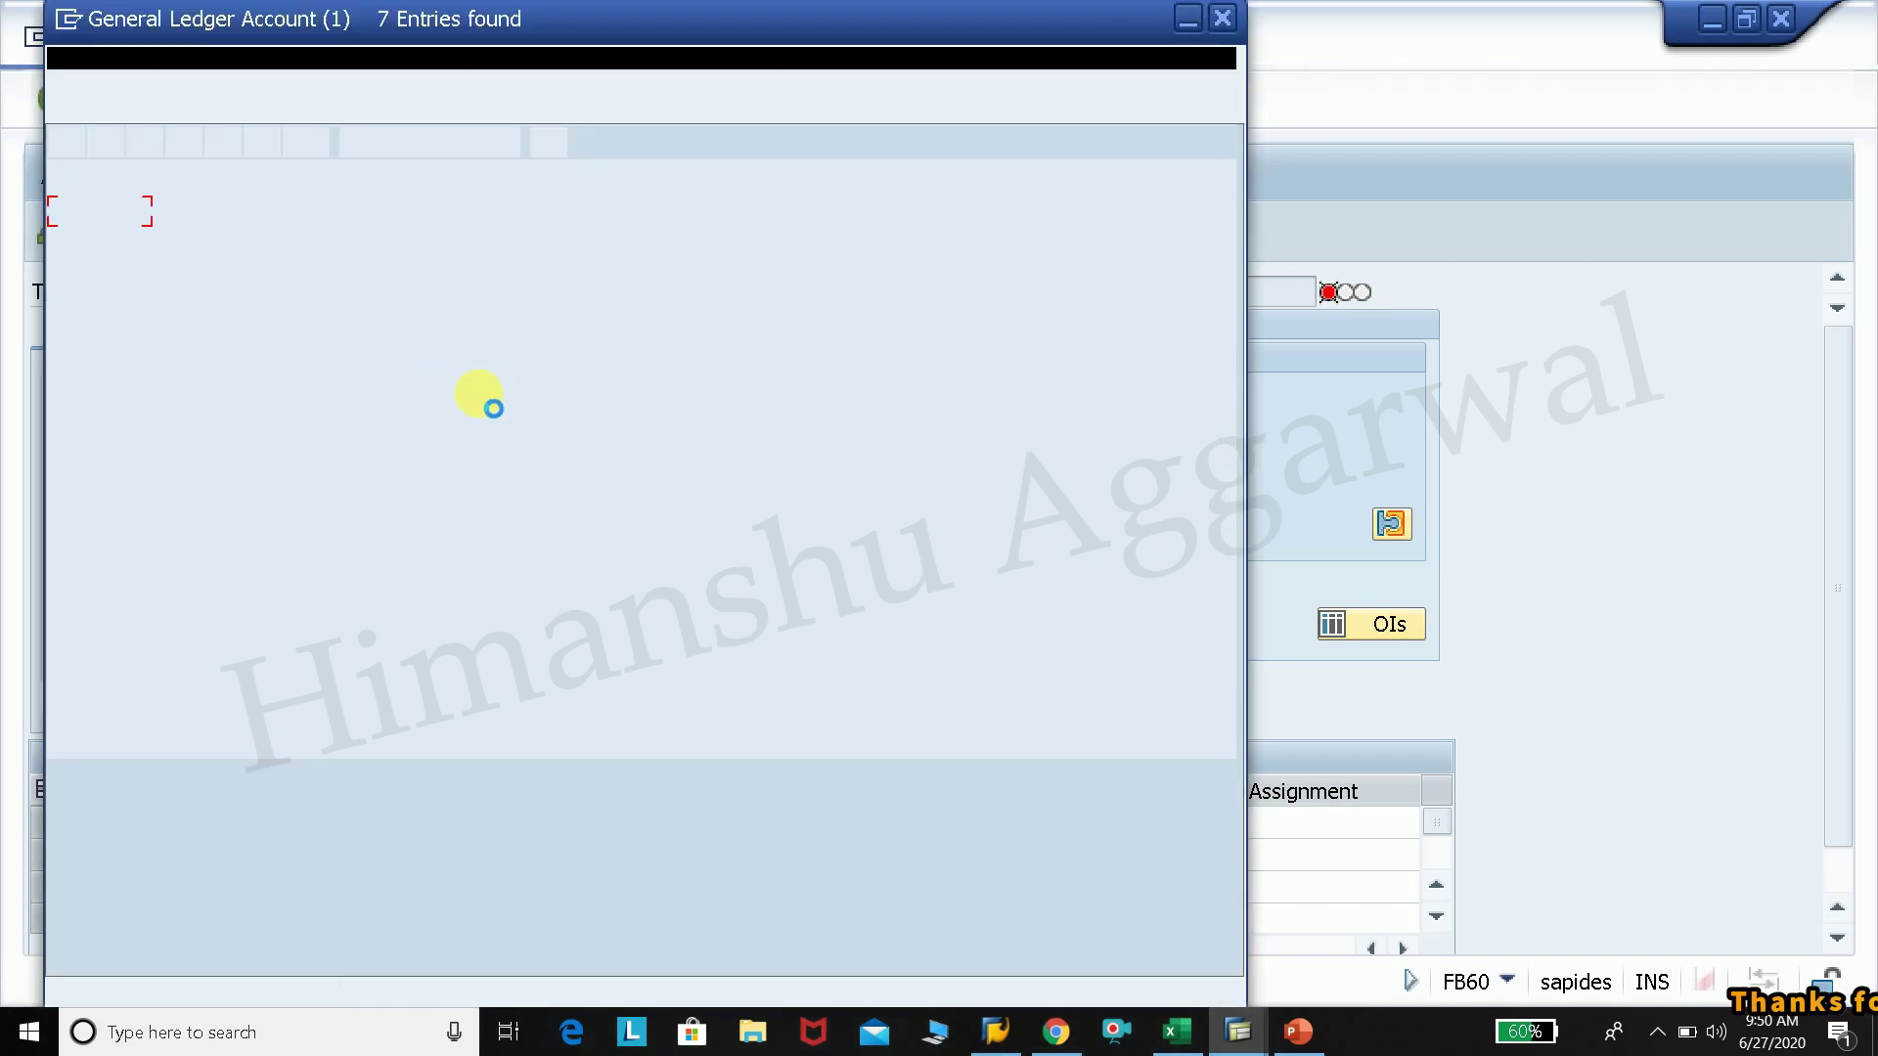
{"action": "double_click", "coordinate": [226, 394]}
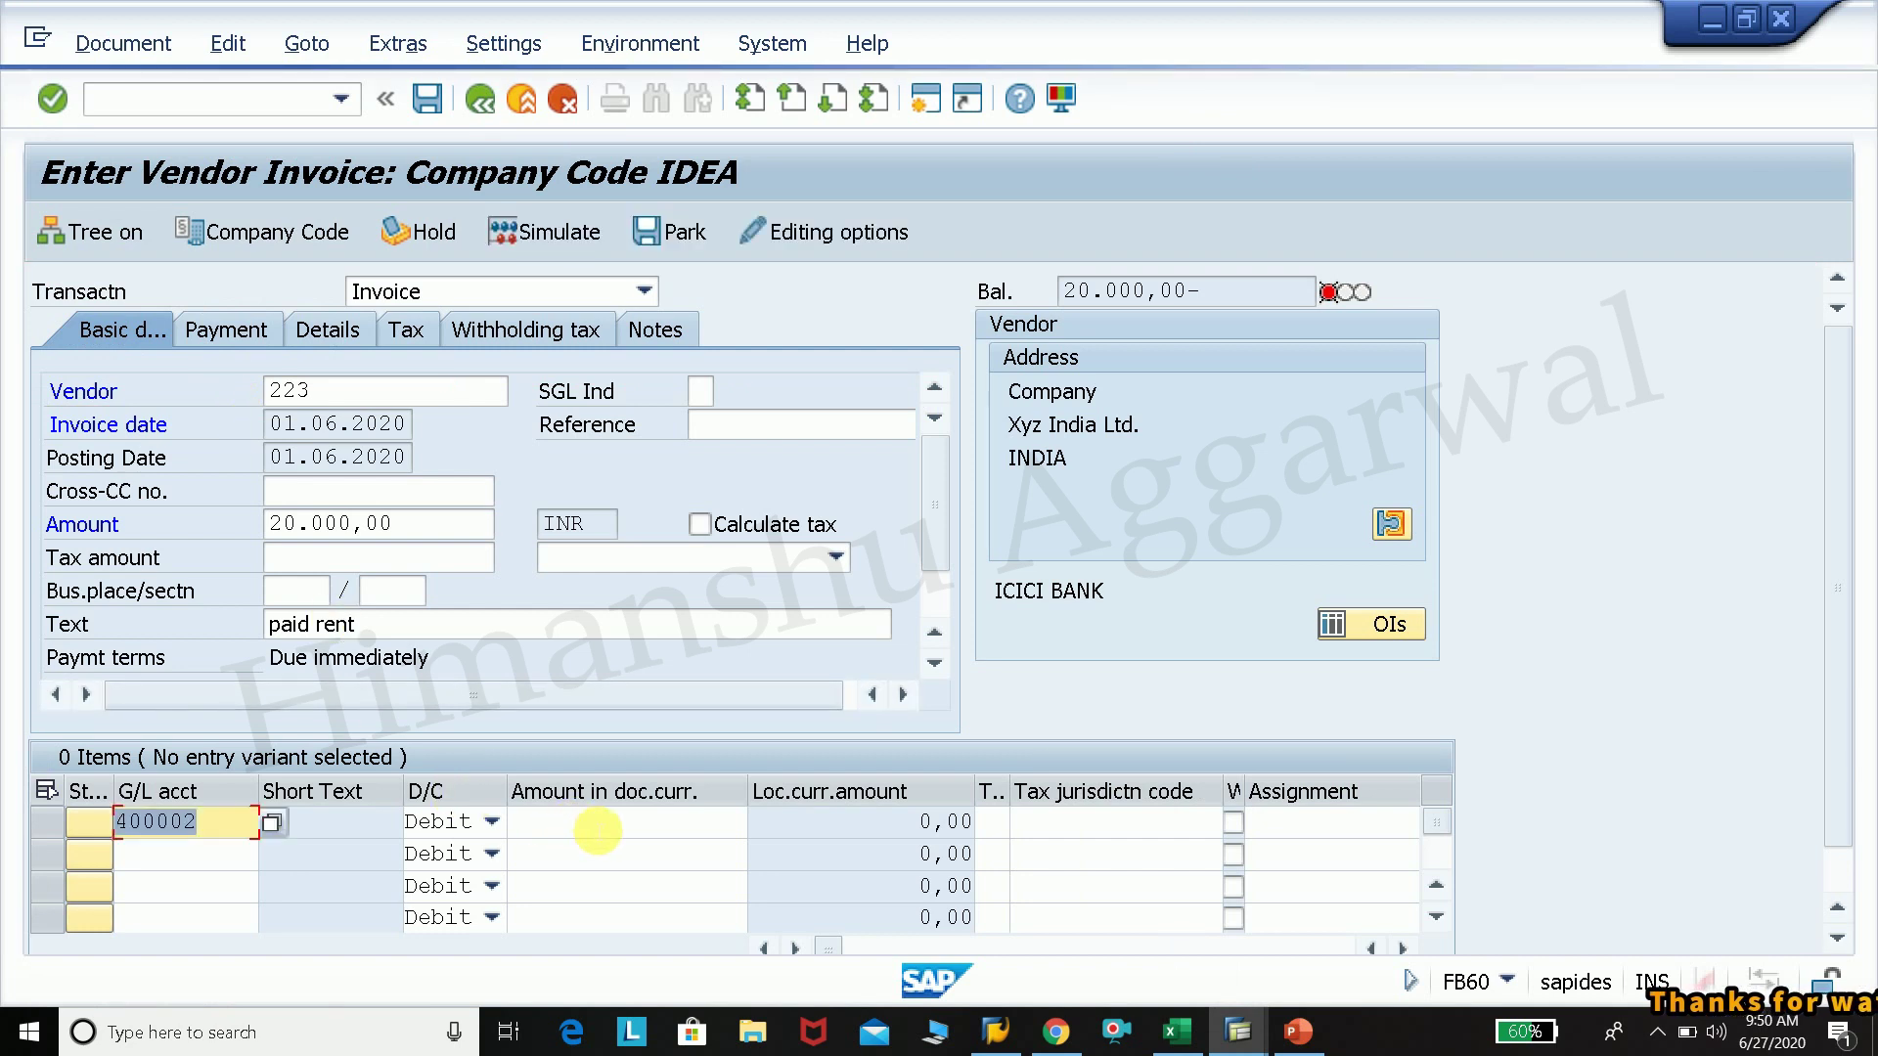
{"action": "left_click", "coordinate": [598, 829]}
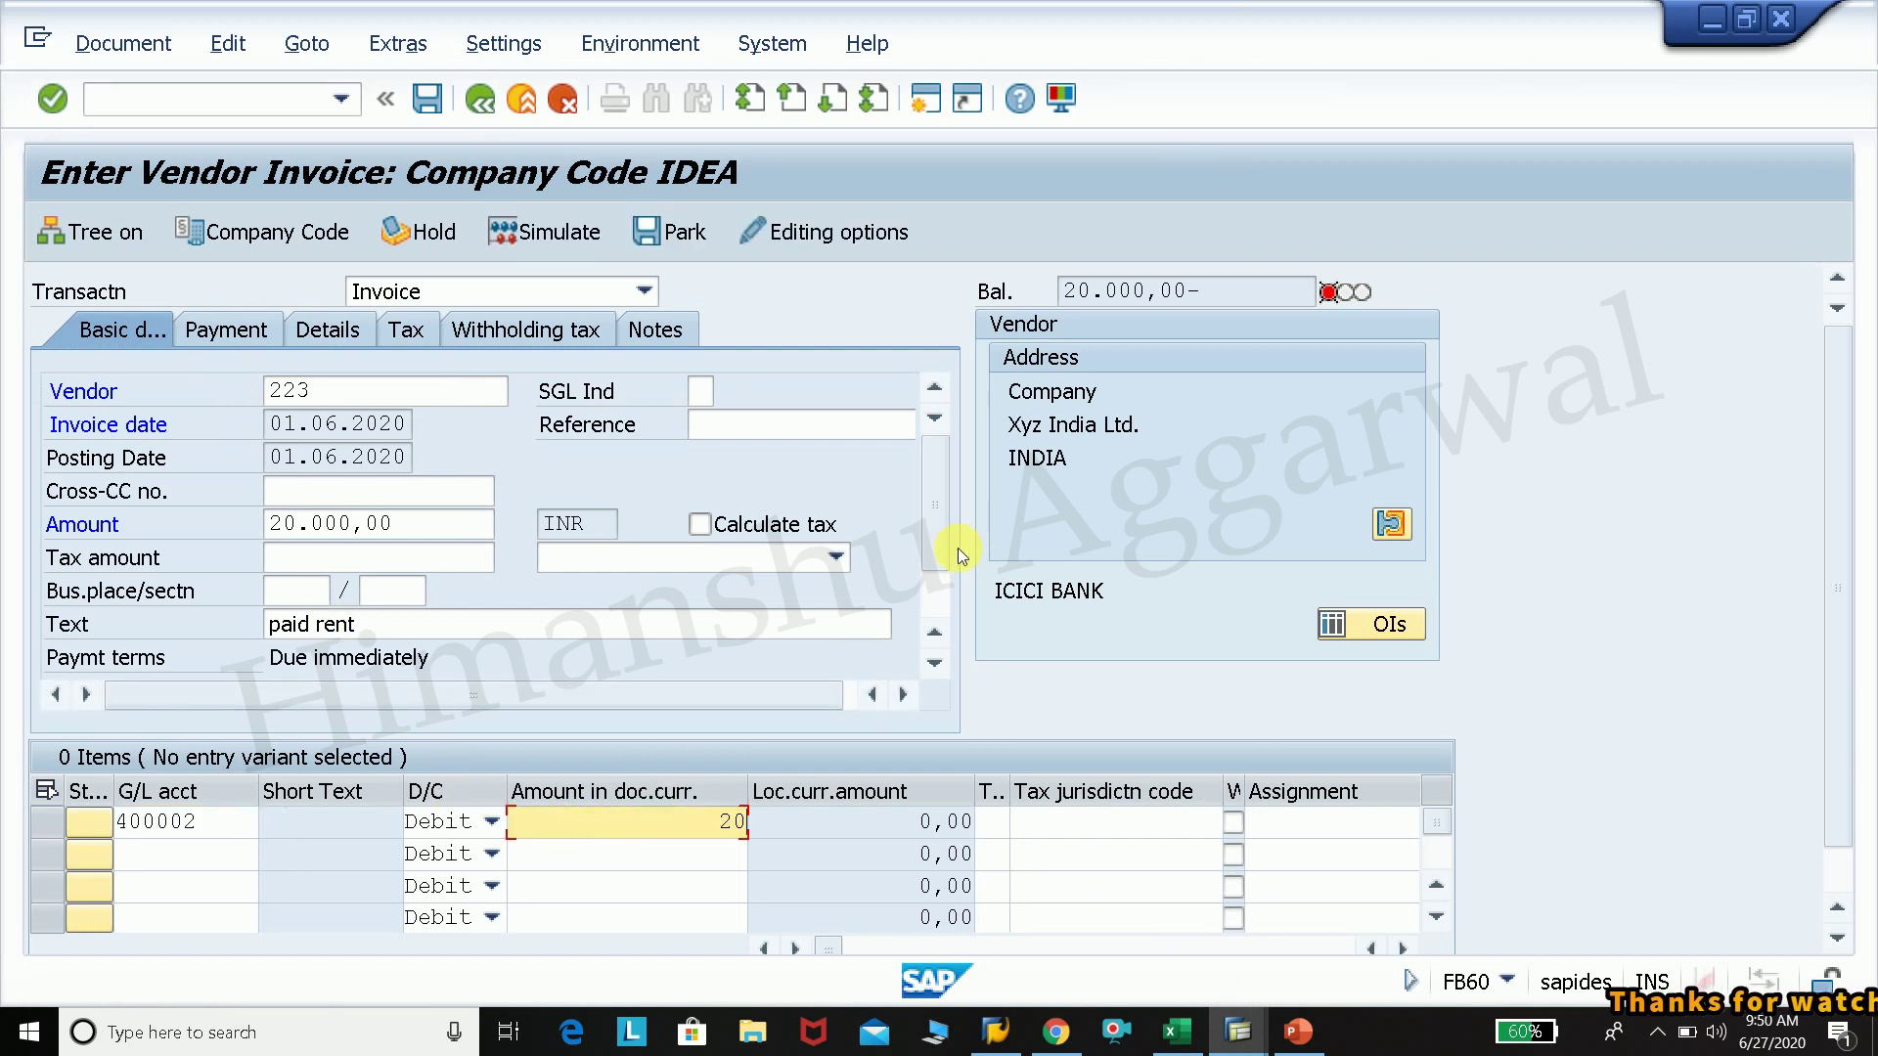
{"action": "key", "text": "Return"}
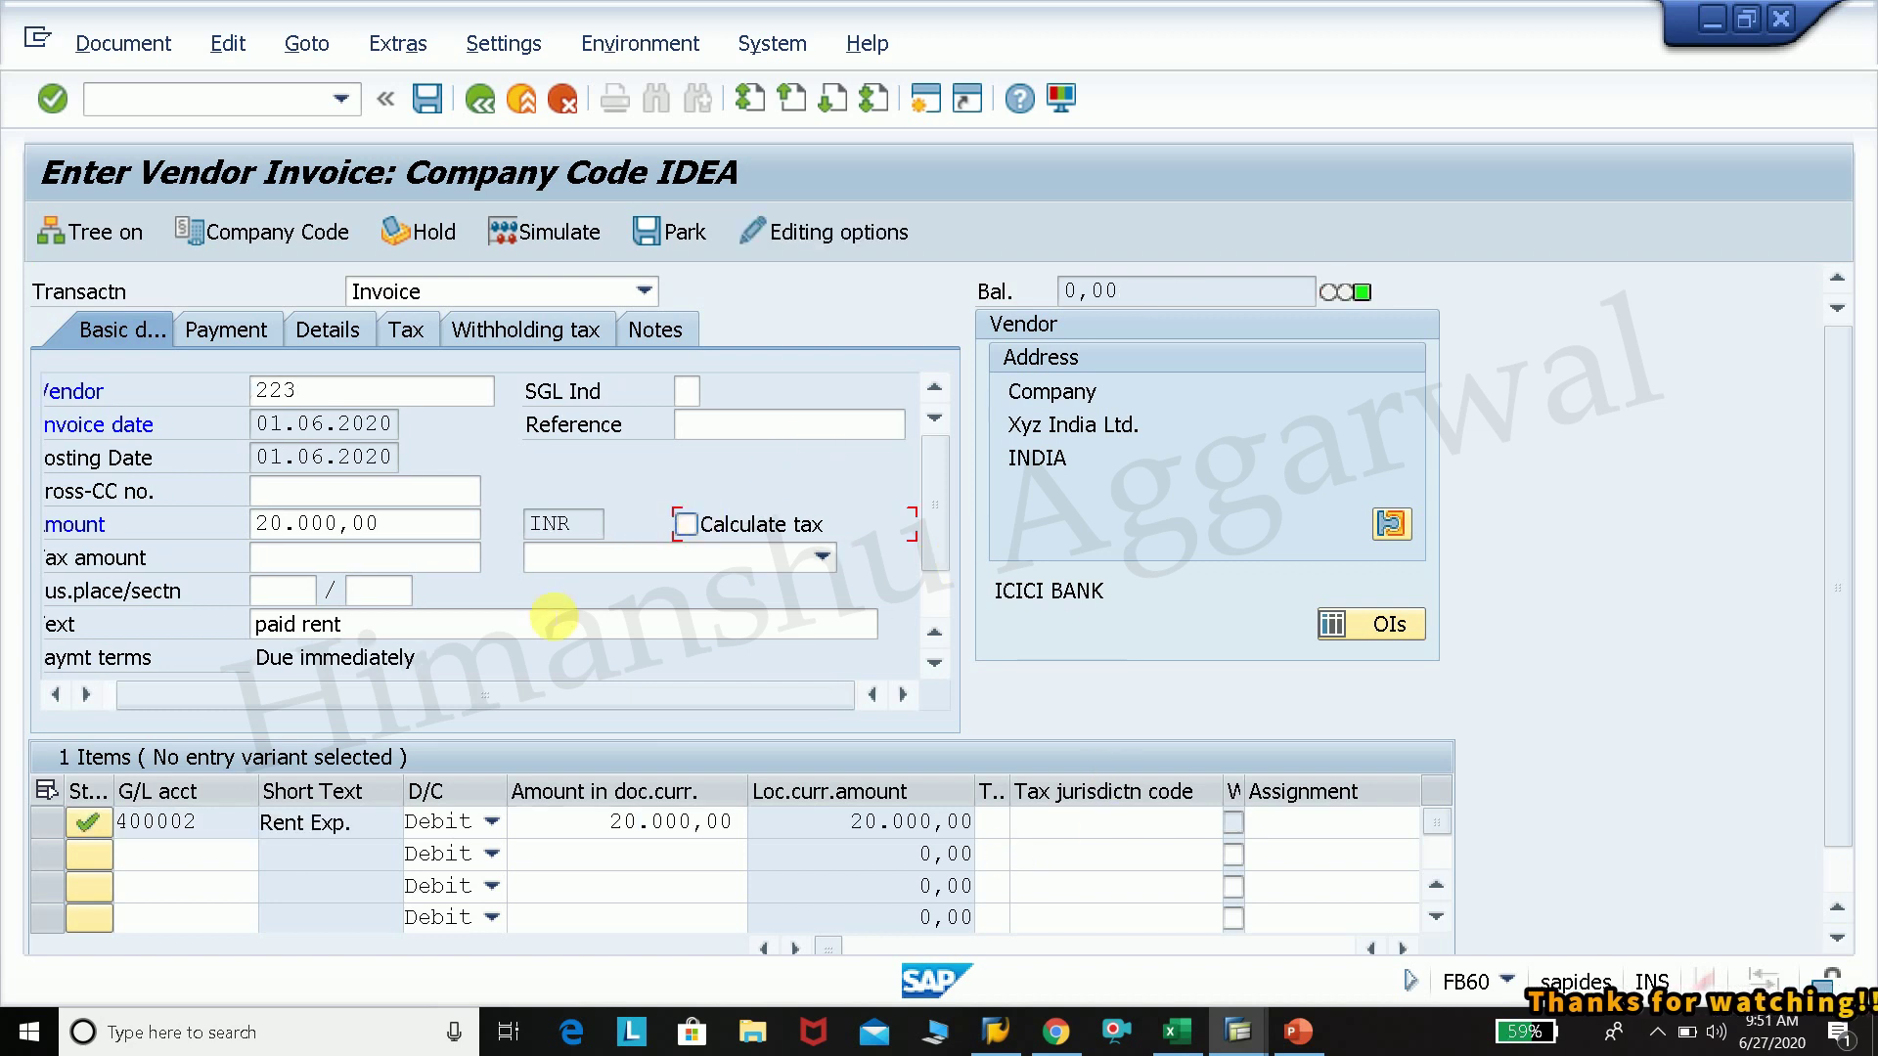
{"action": "key", "text": "Return"}
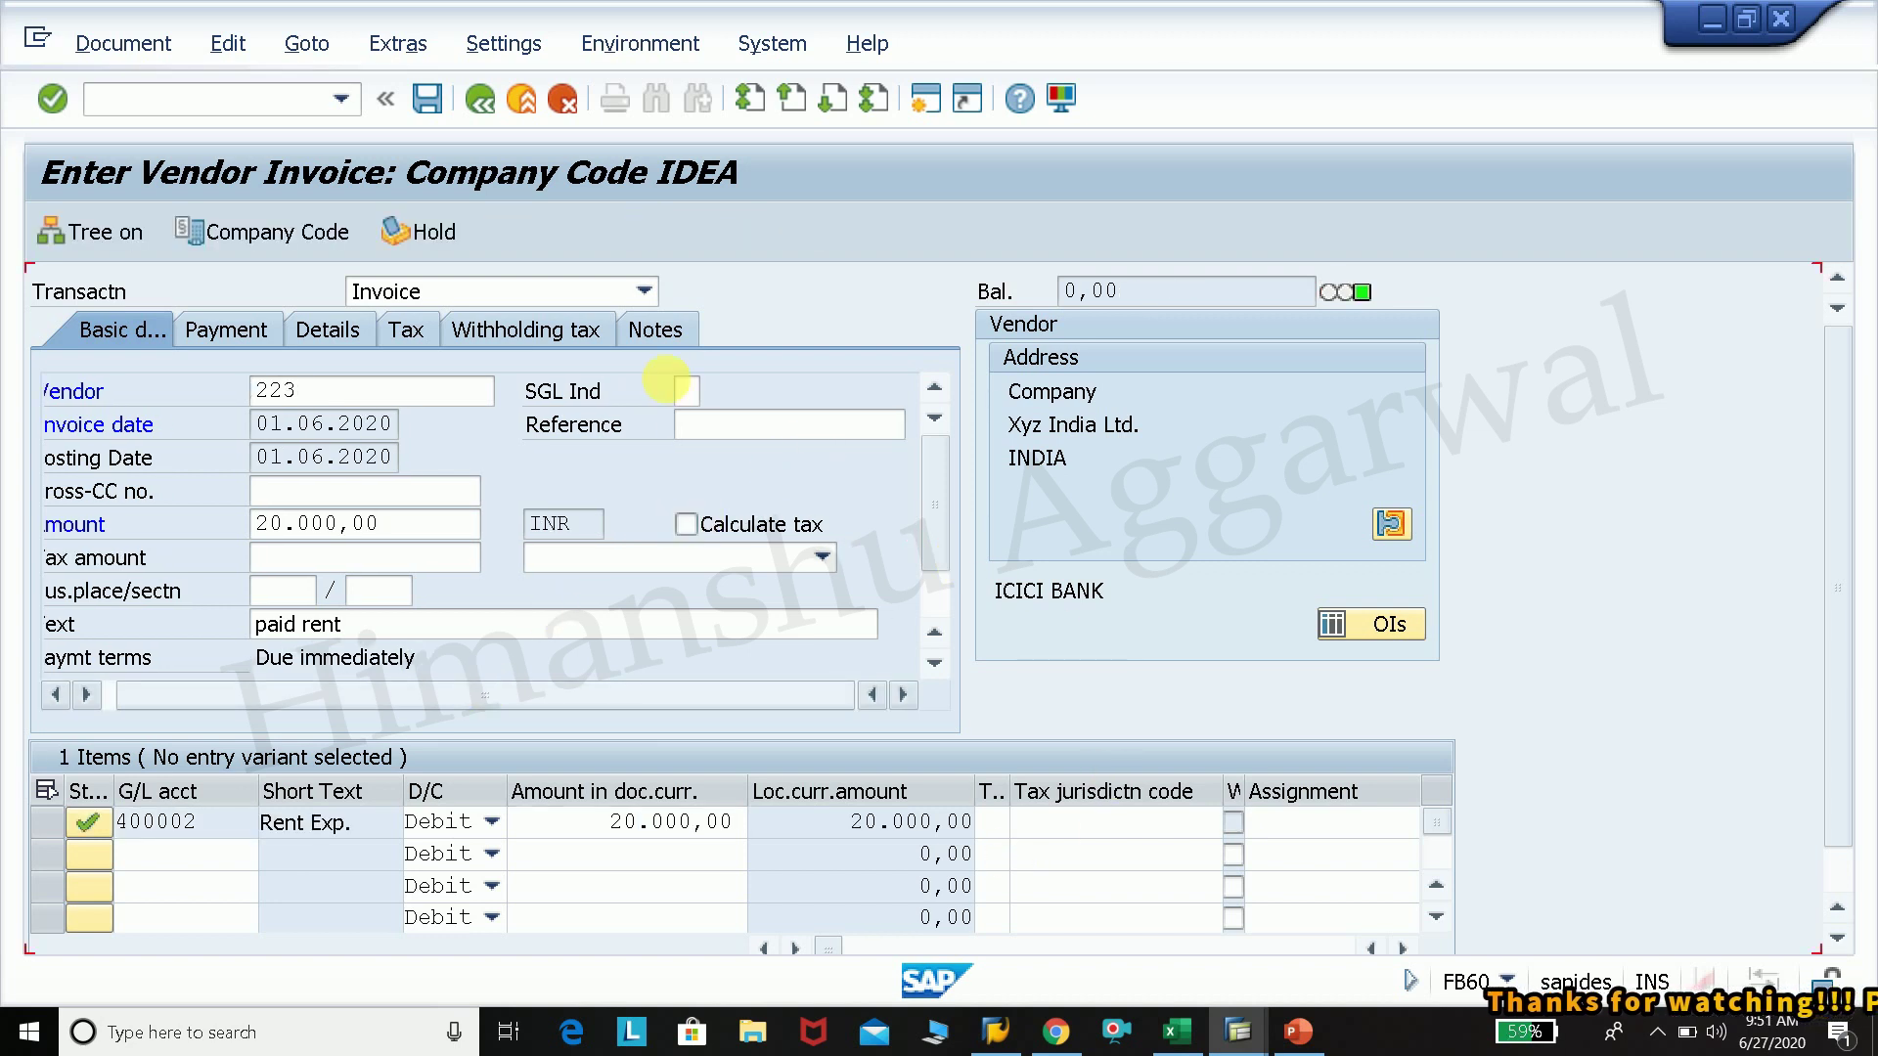
Step: Clear the withholding tax code for 194I Payment of rent on land Payment, and simulate the invoice document
{"action": "left_click", "coordinate": [546, 331]}
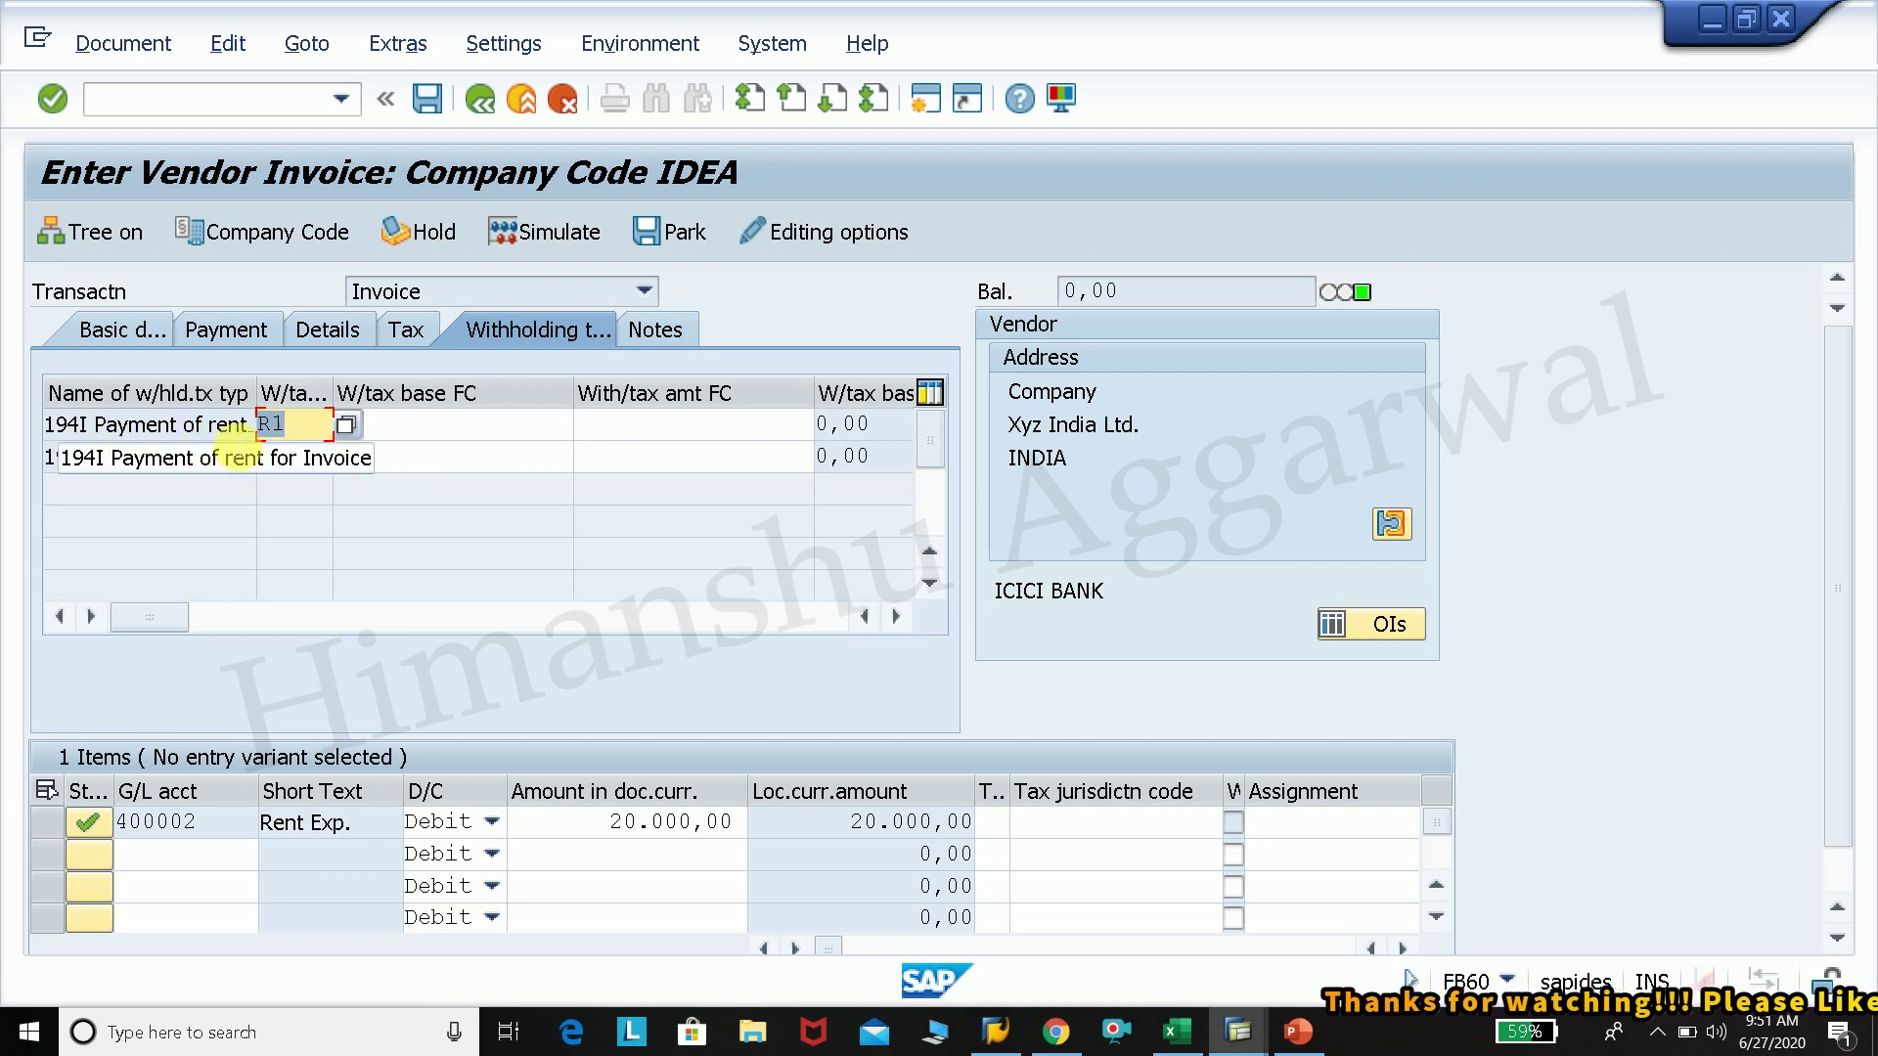
{"action": "left_click_drag", "start_coordinate": [277, 411], "coordinate": [436, 392]}
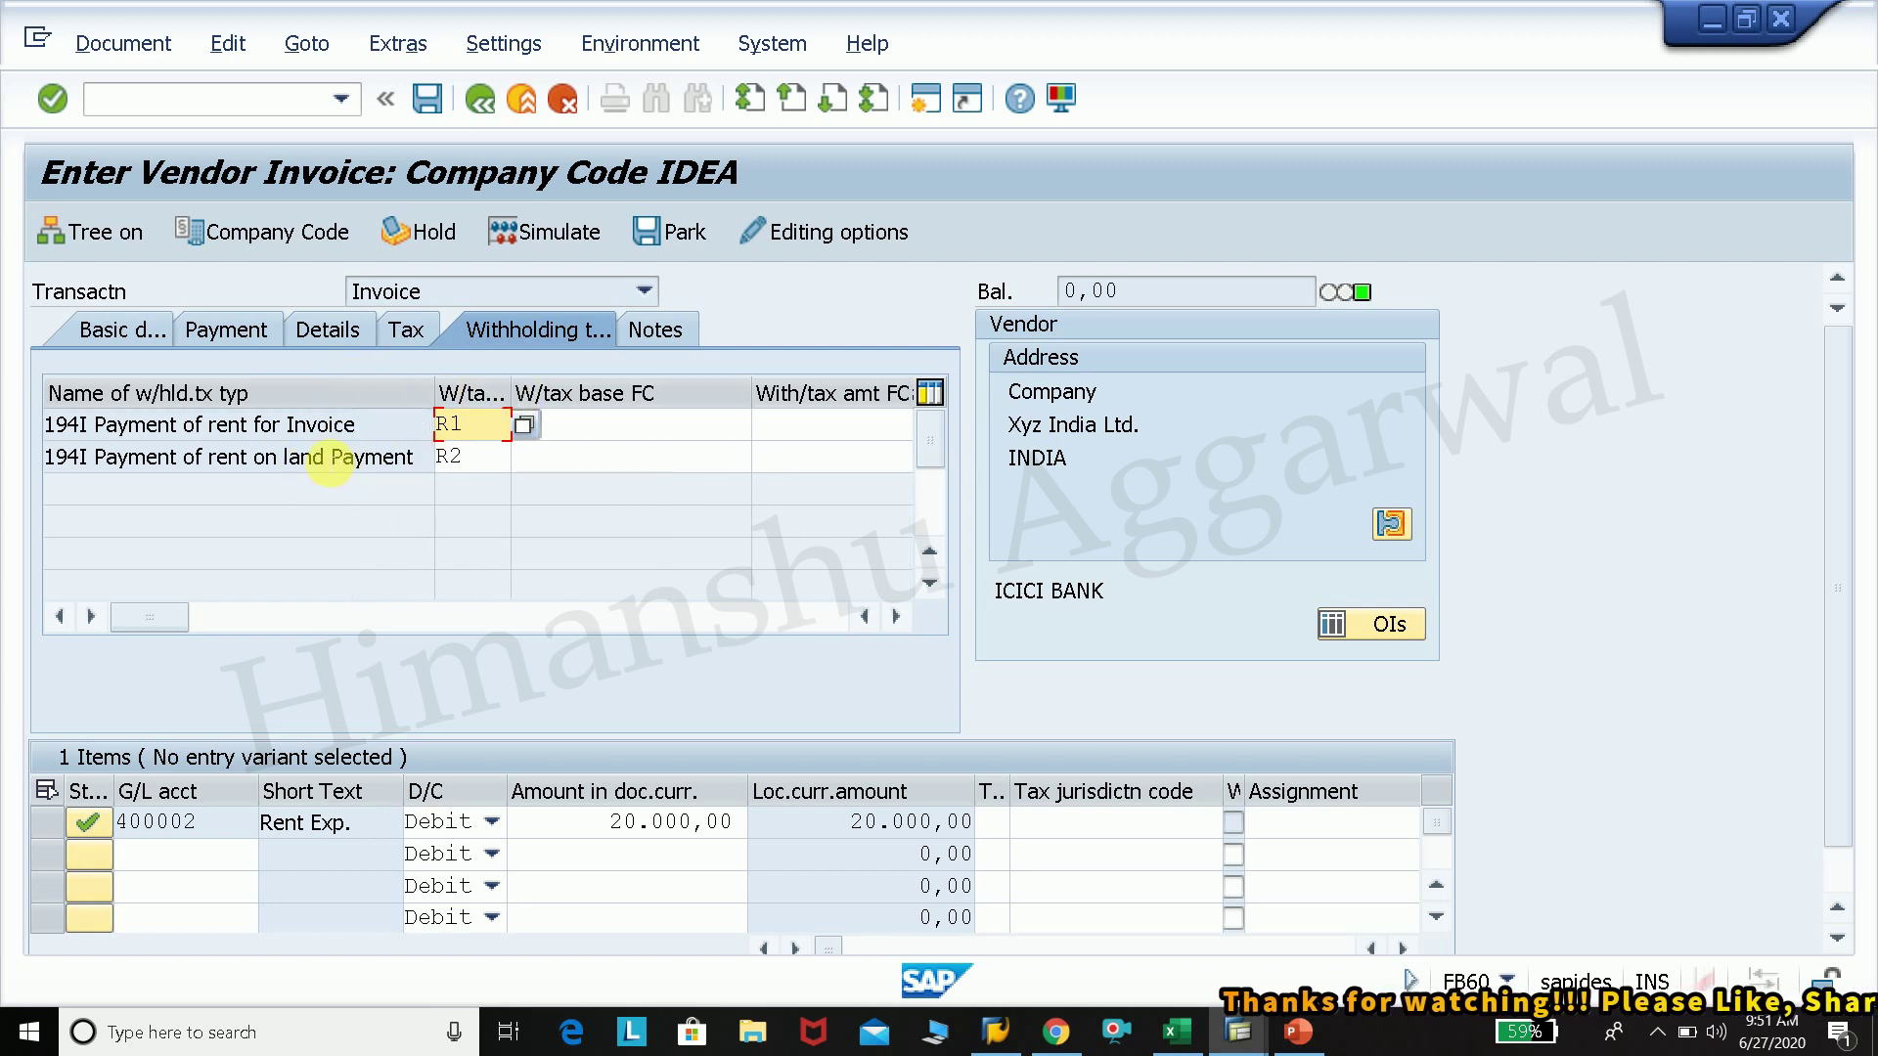
{"action": "left_click", "coordinate": [484, 459]}
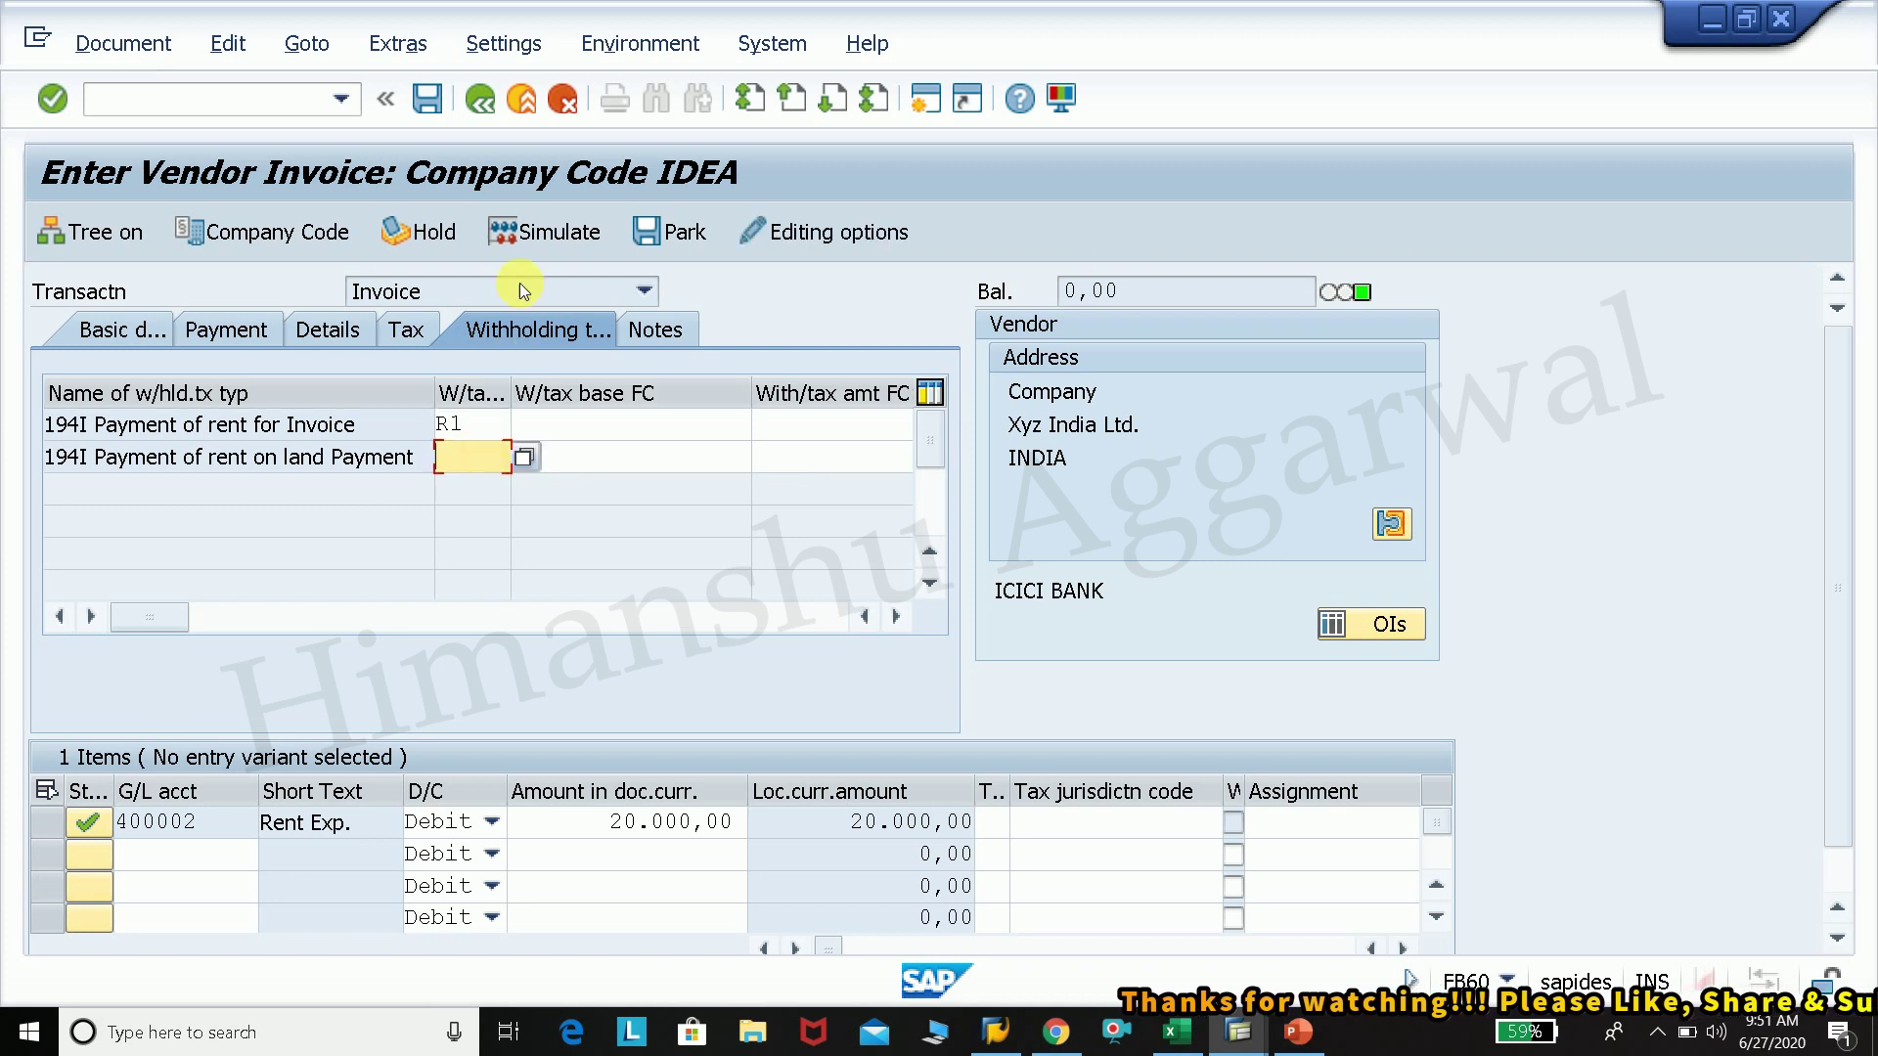
{"action": "left_click", "coordinate": [532, 240]}
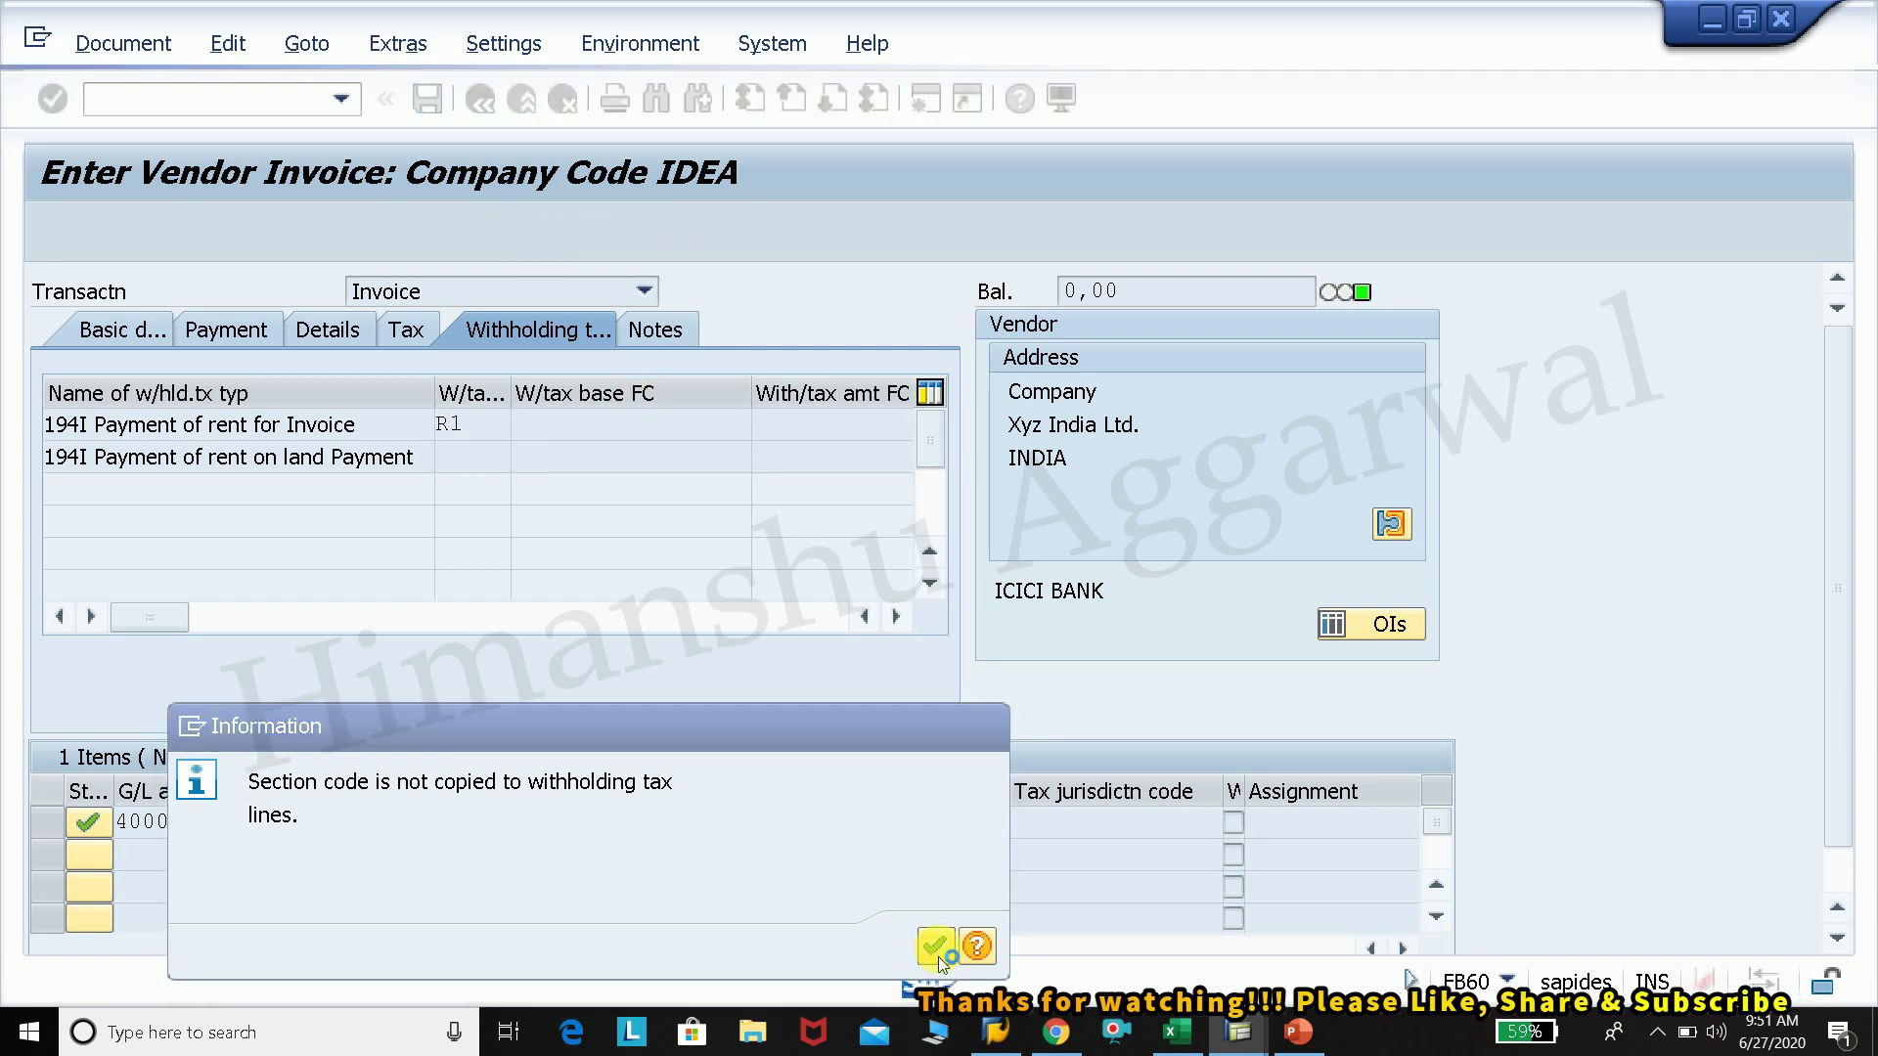
{"action": "left_click", "coordinate": [935, 946]}
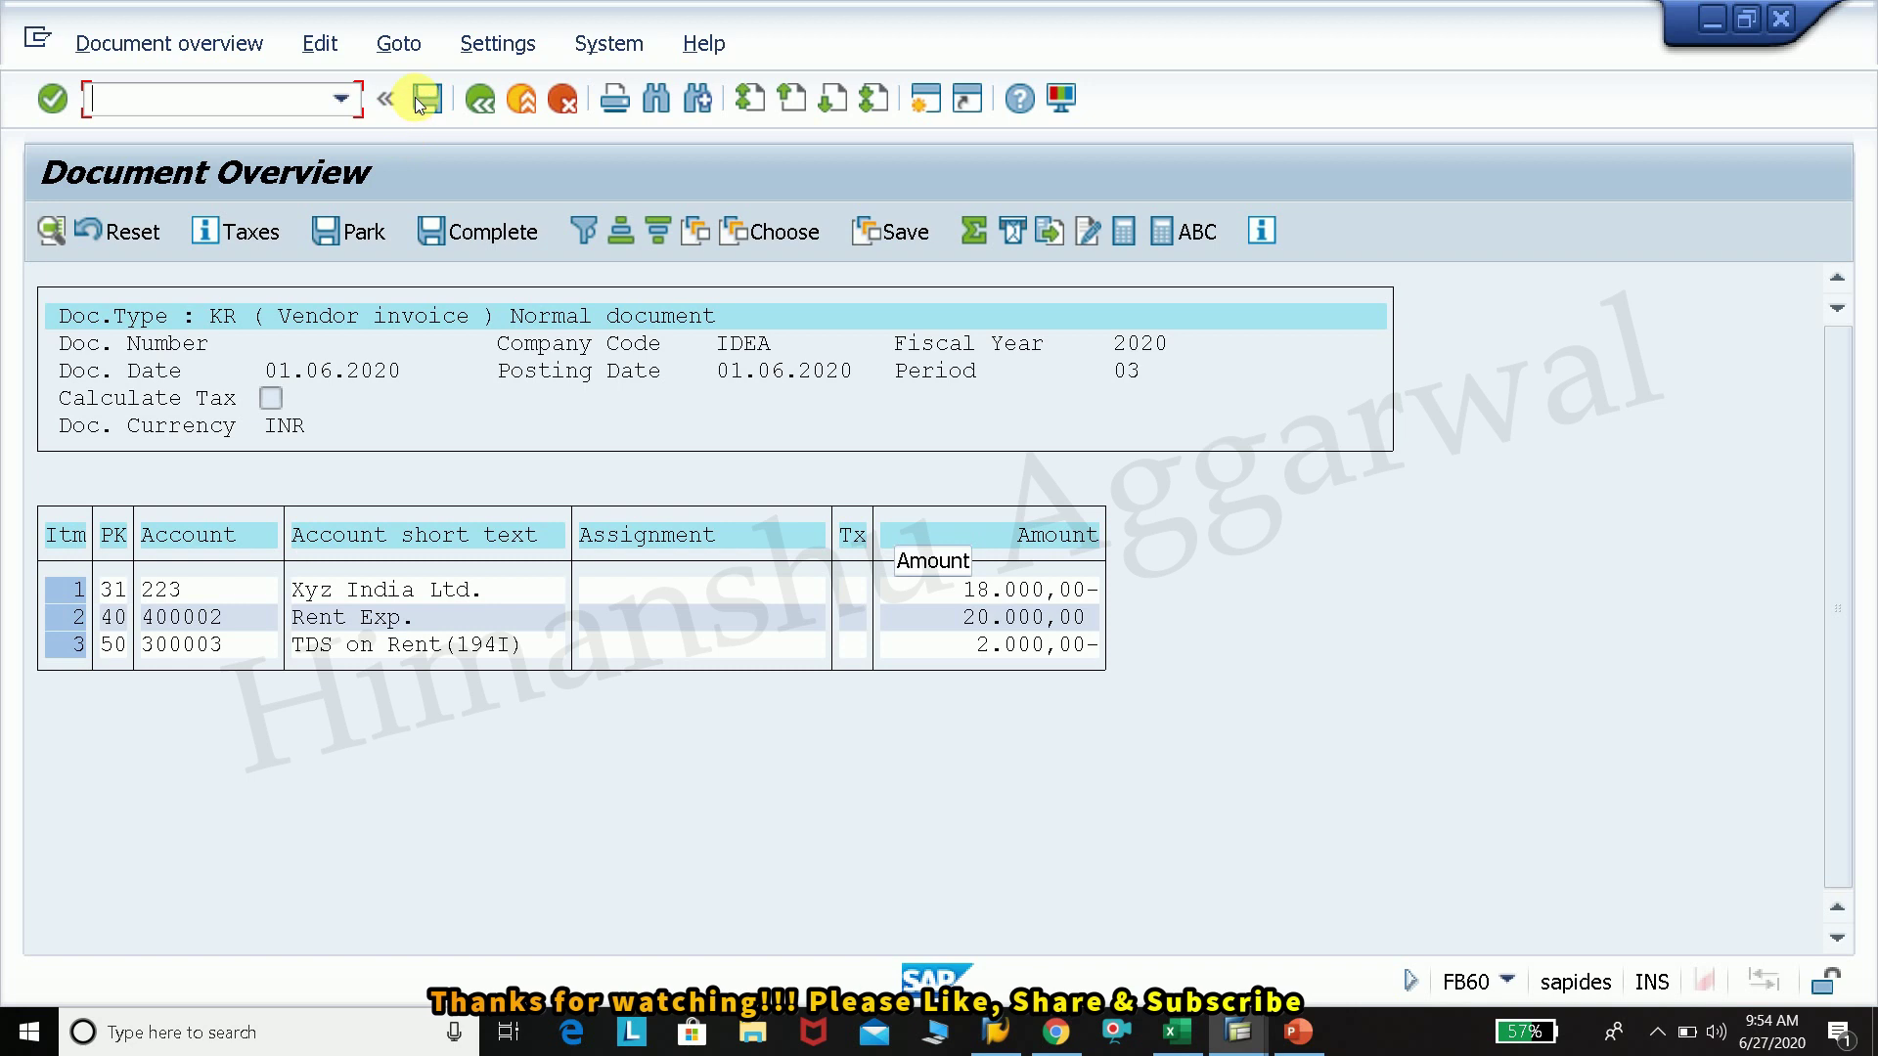
Step: Post the simulated vendor invoice and exit the transaction to the SAP Easy Access screen
{"action": "left_click", "coordinate": [423, 102]}
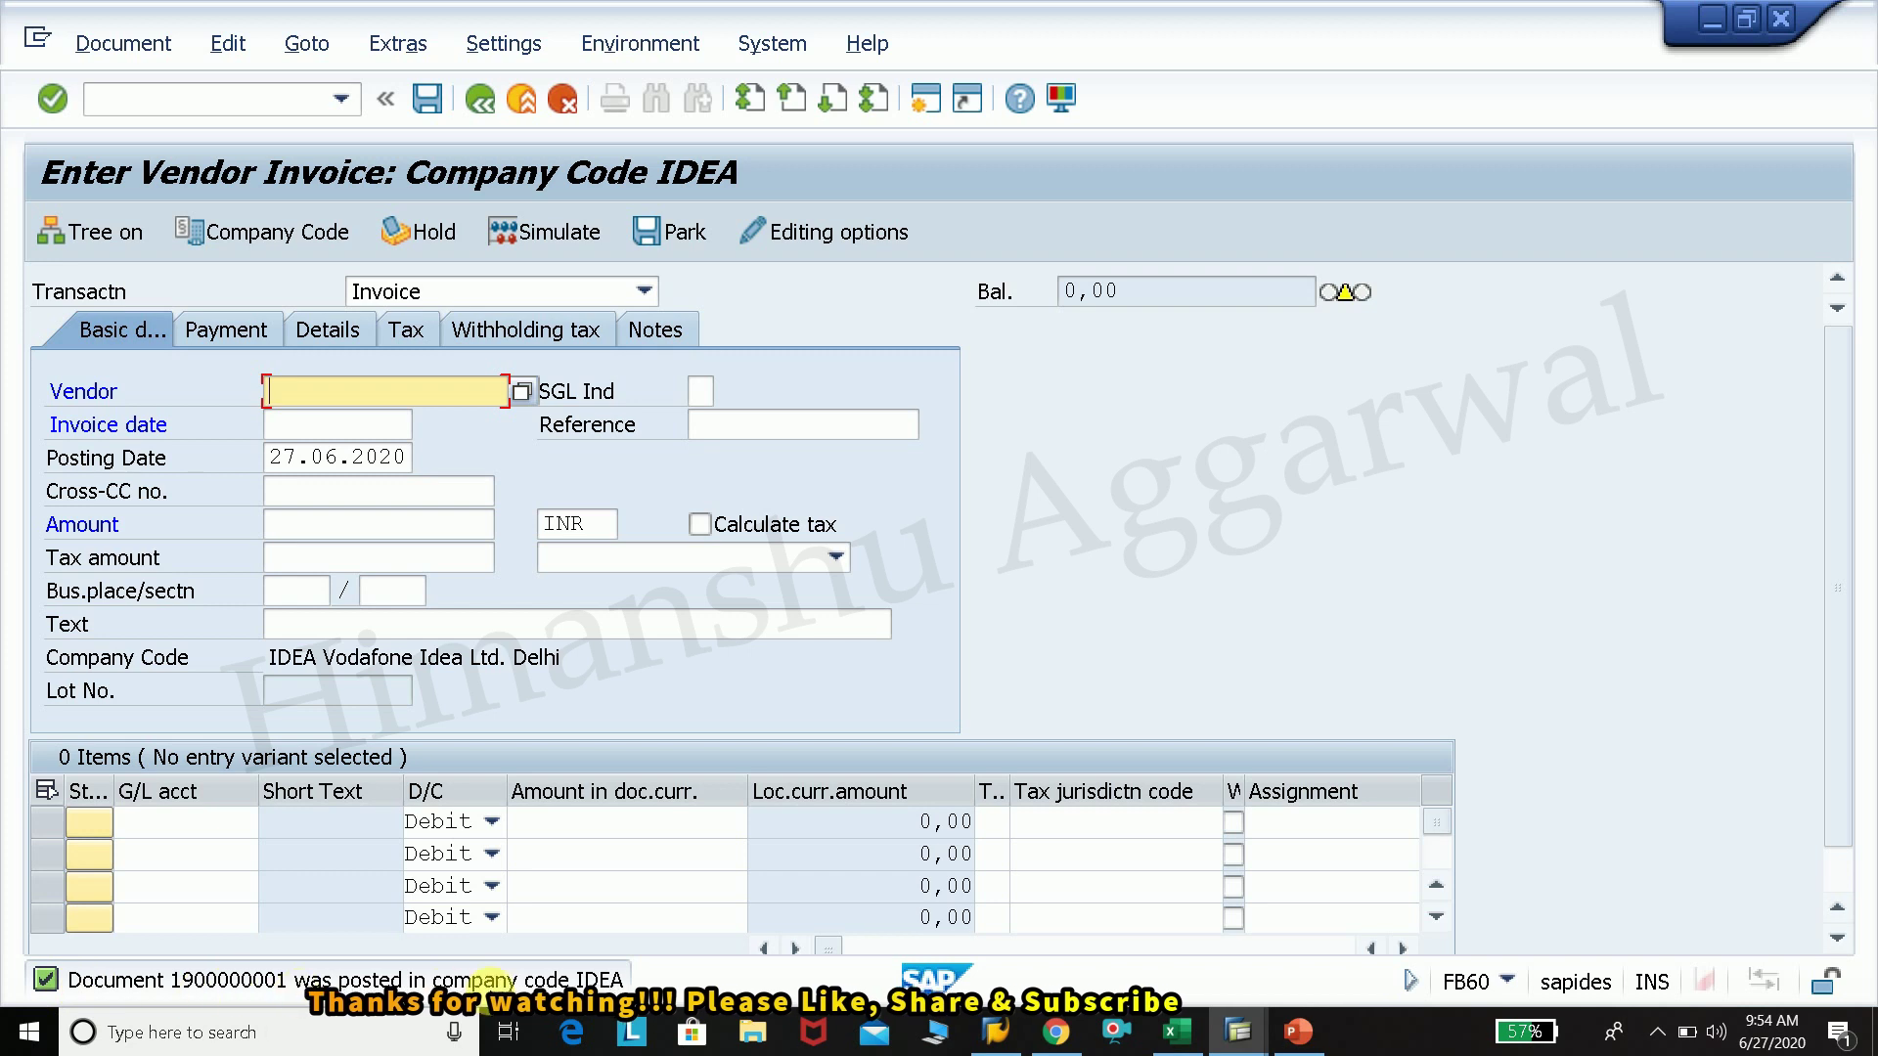
{"action": "left_click", "coordinate": [260, 98]}
{"action": "type", "text": "/n"}
{"action": "key", "text": "Return"}
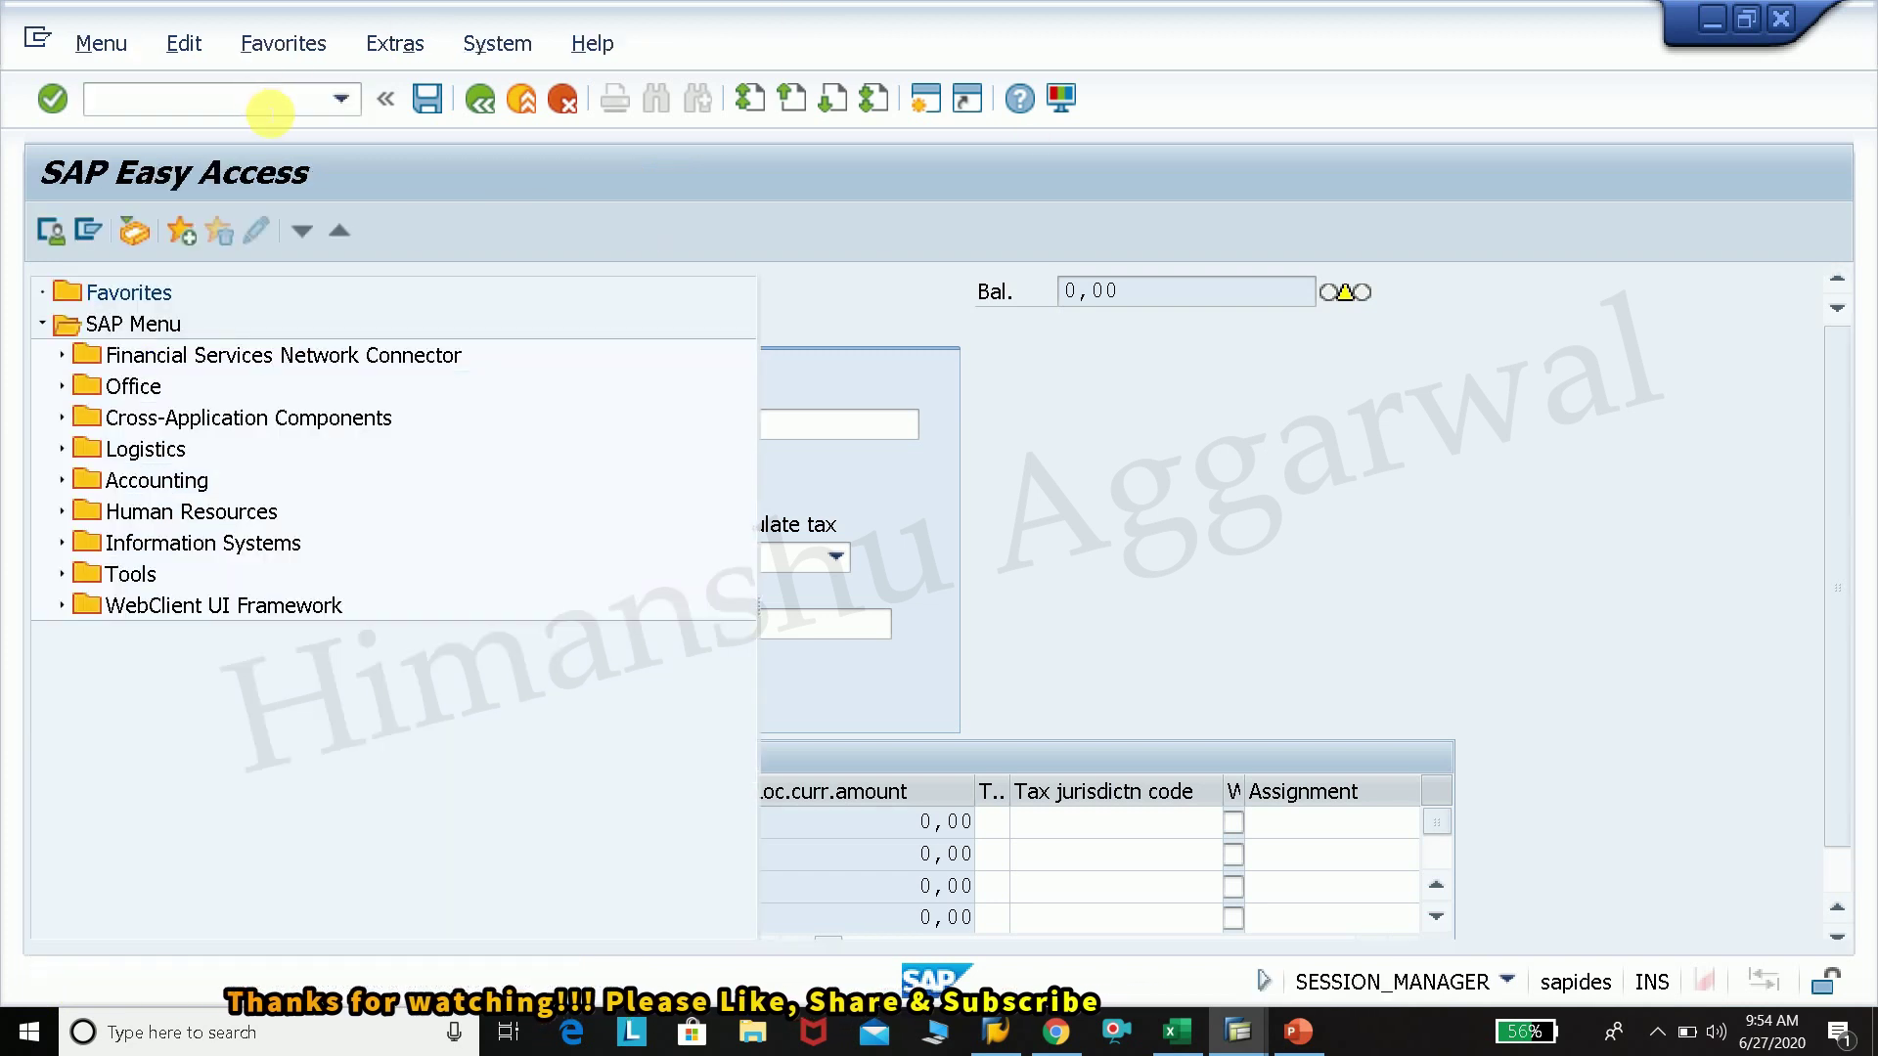
Step: Open the Withholding Tax Information System with transaction j1INmis
{"action": "mouse_move", "coordinate": [1228, 1047]}
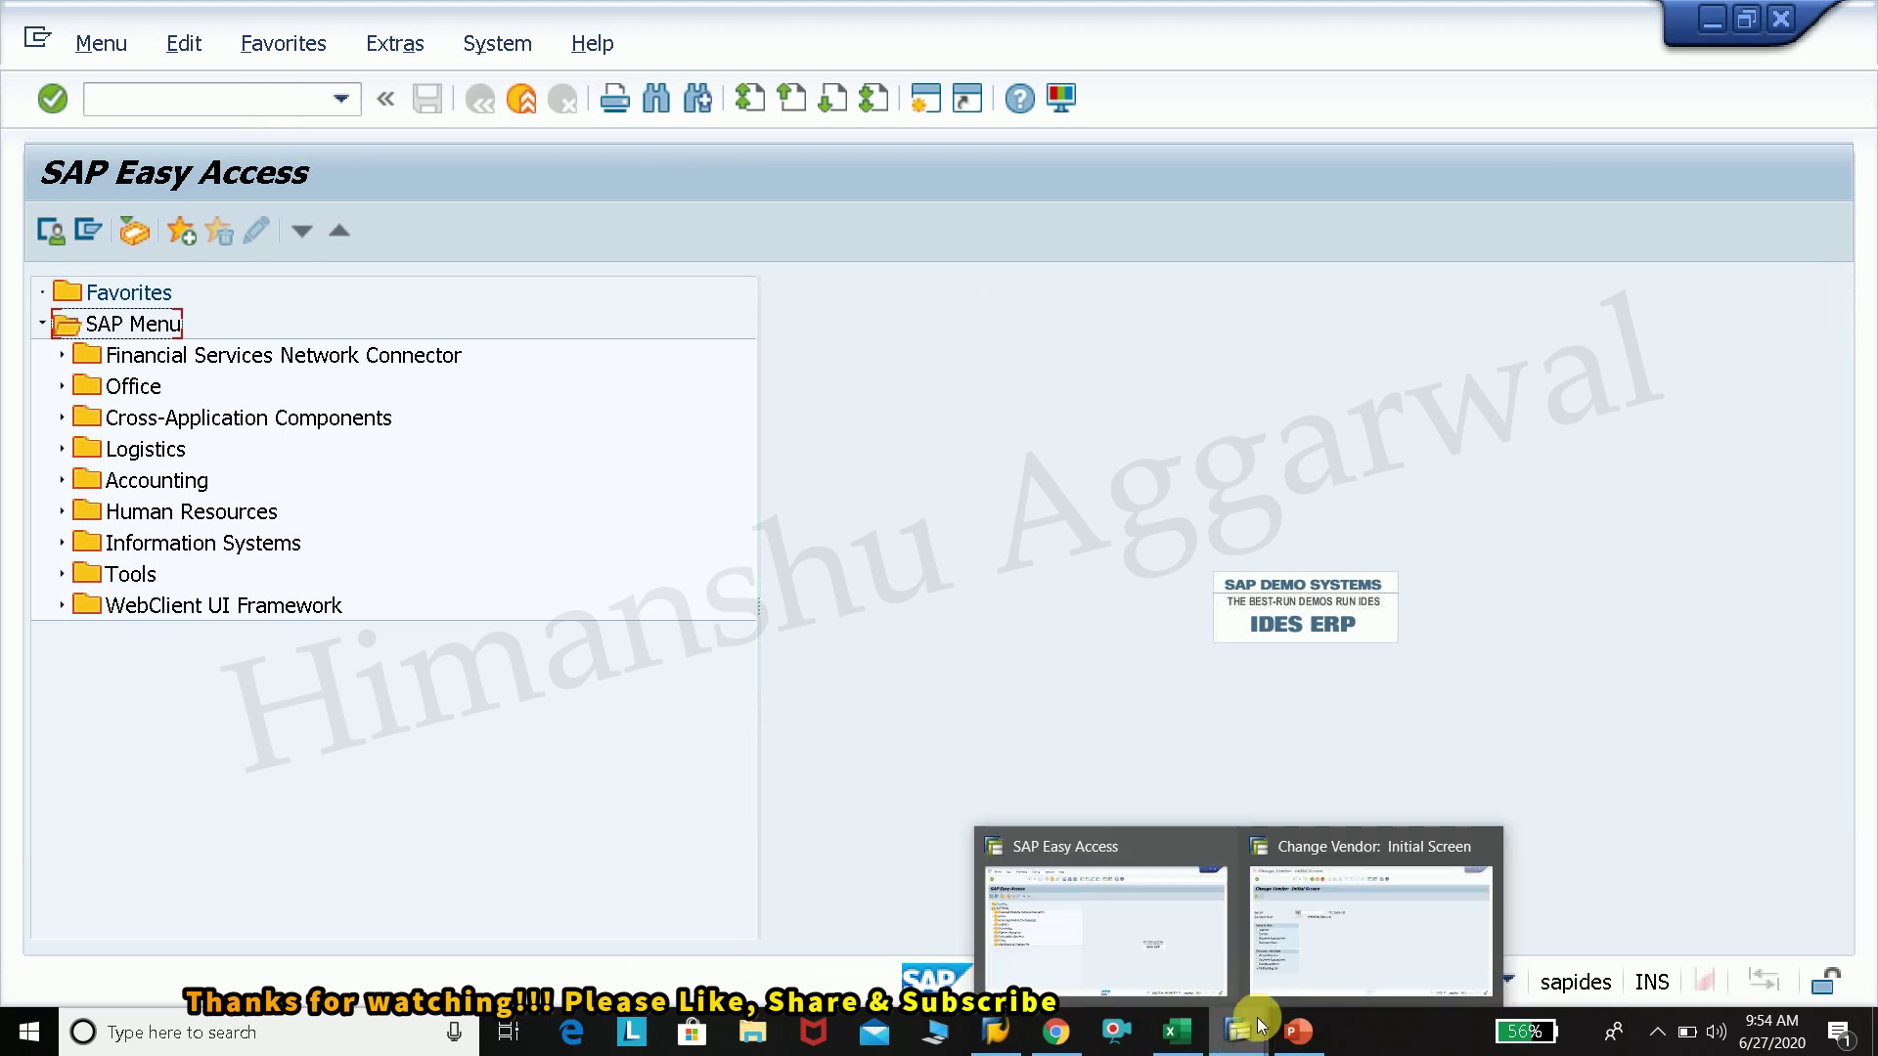
{"action": "left_click", "coordinate": [340, 100]}
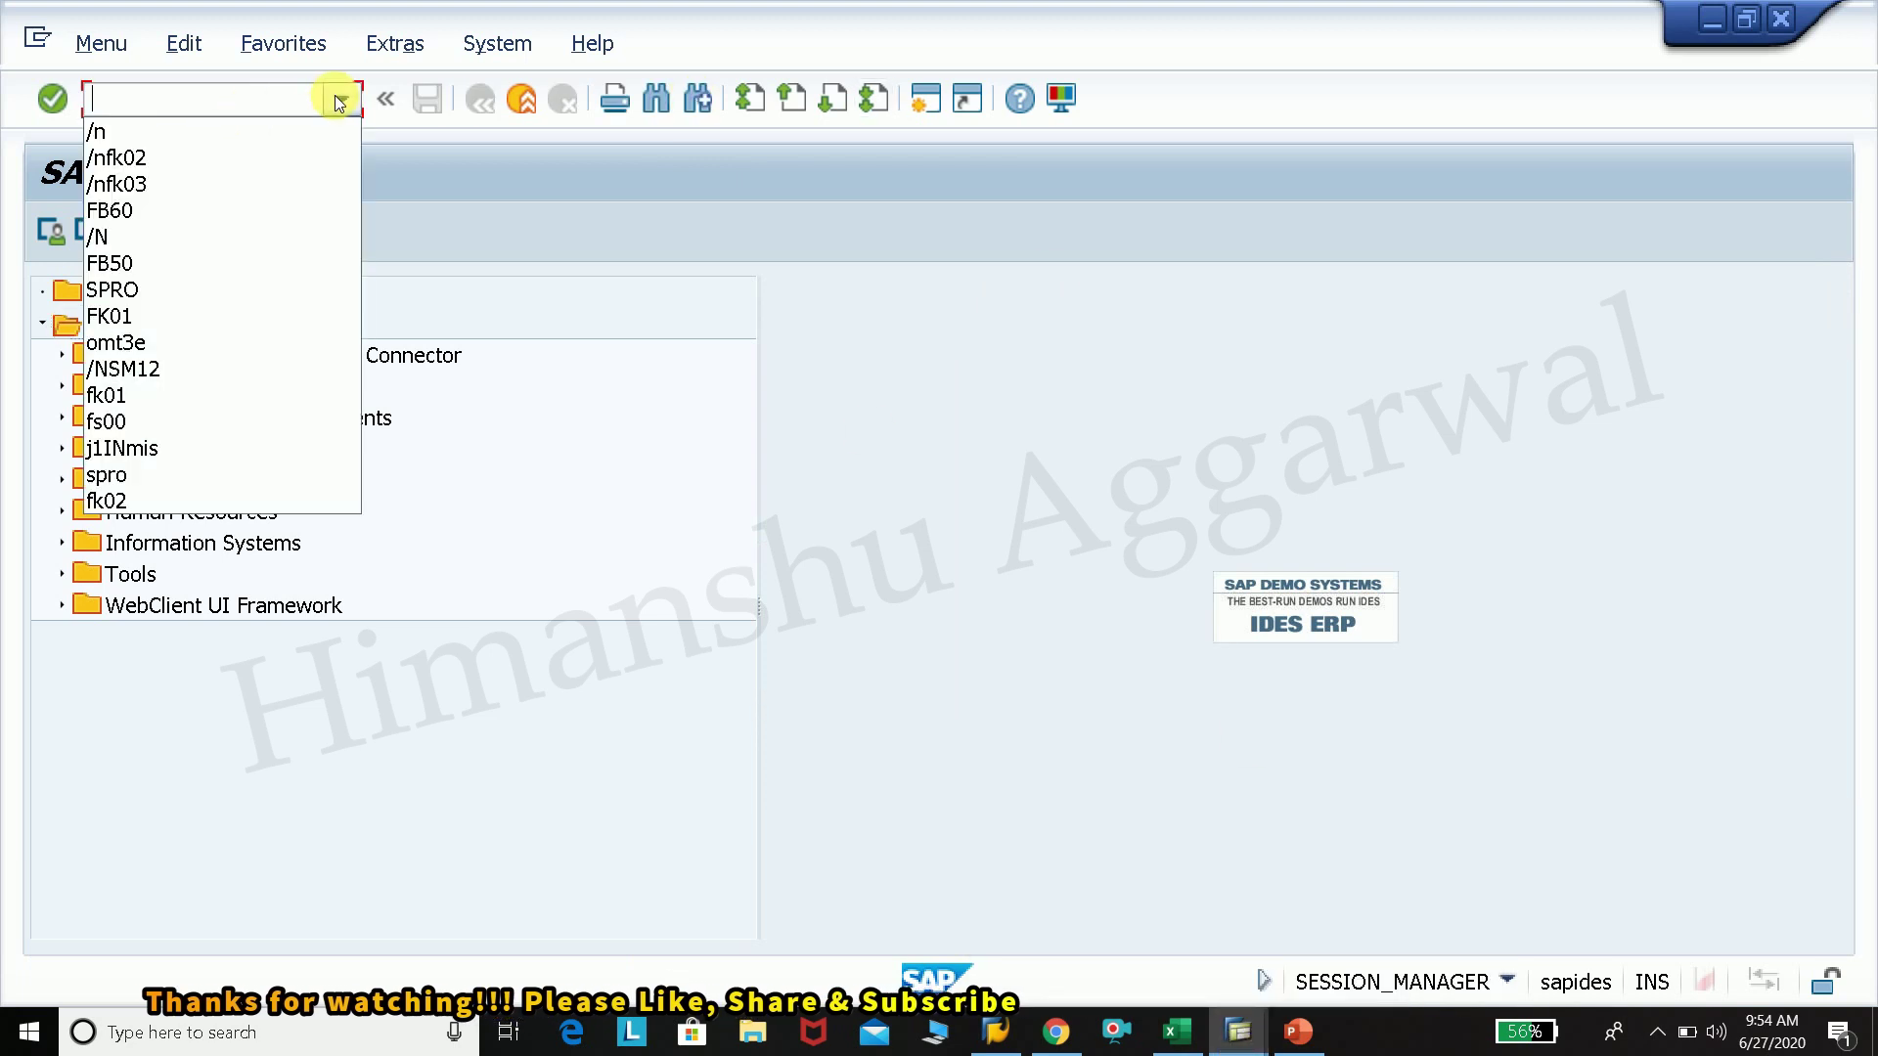
{"action": "left_click", "coordinate": [188, 447]}
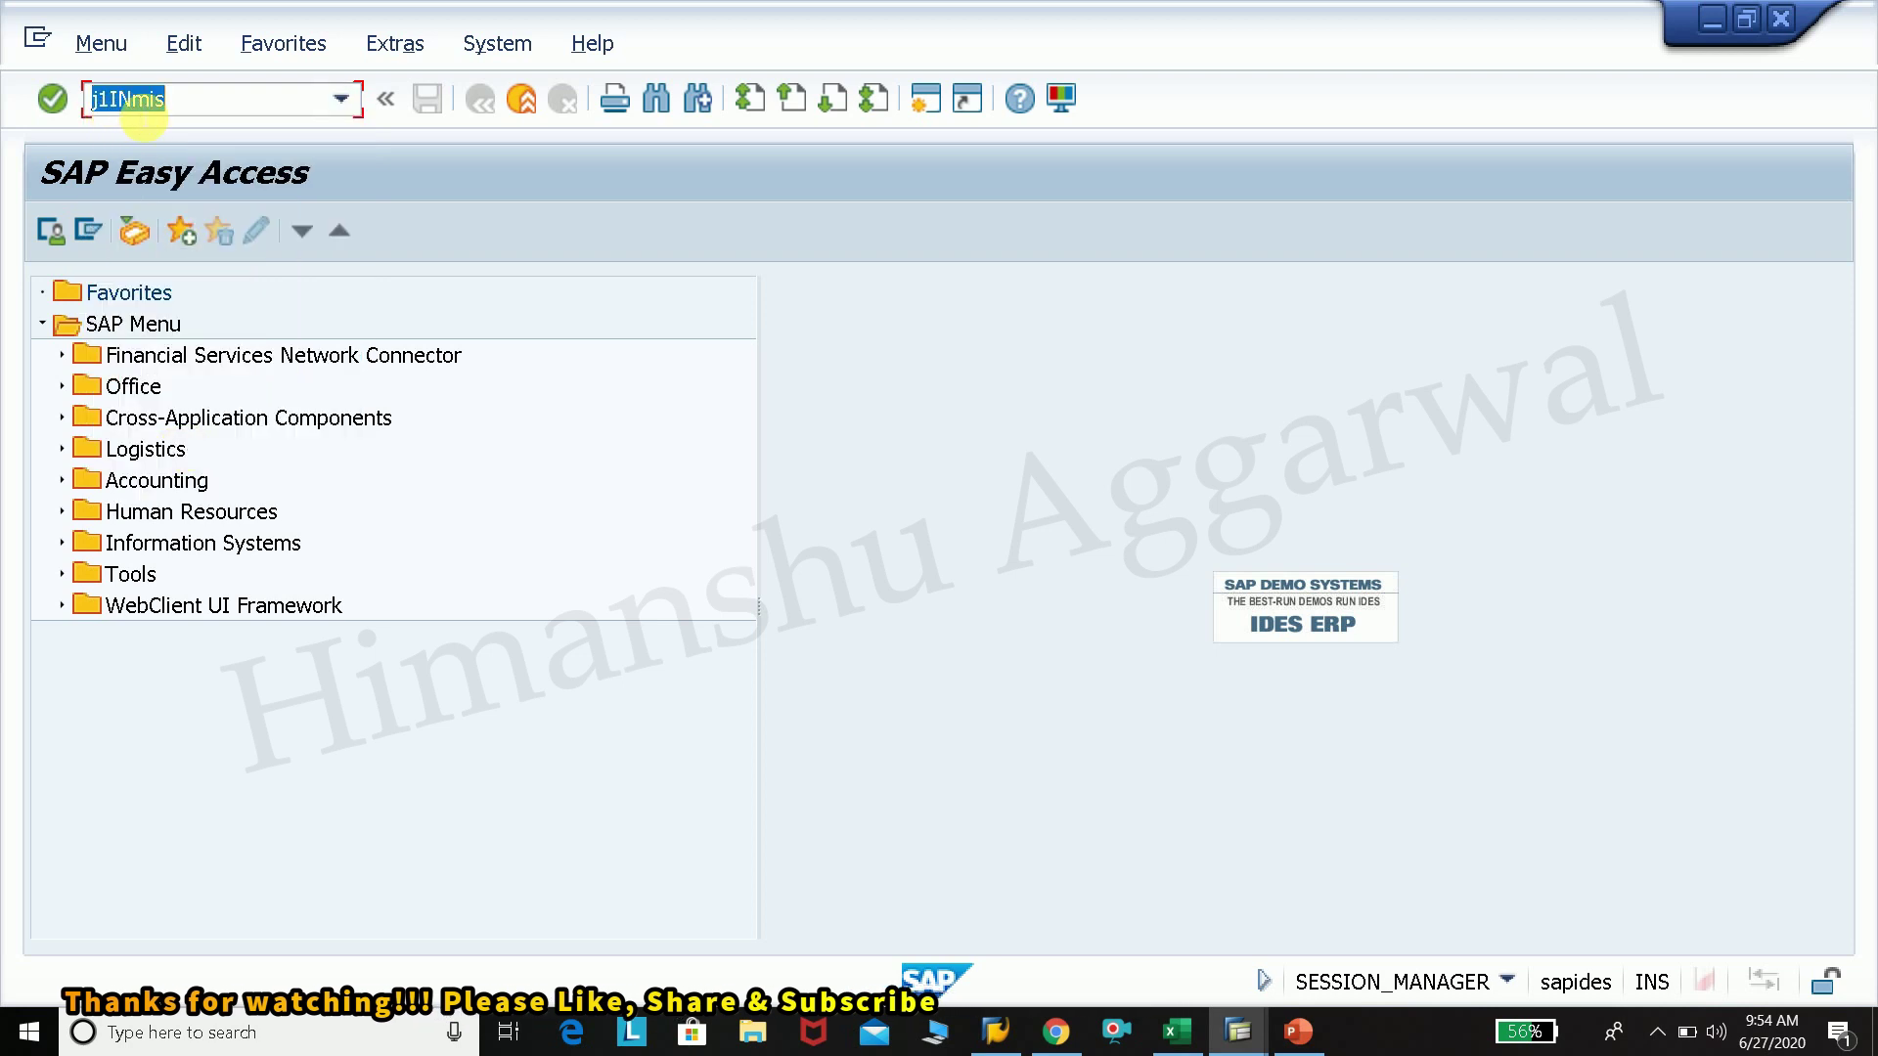
{"action": "left_click", "coordinate": [186, 112]}
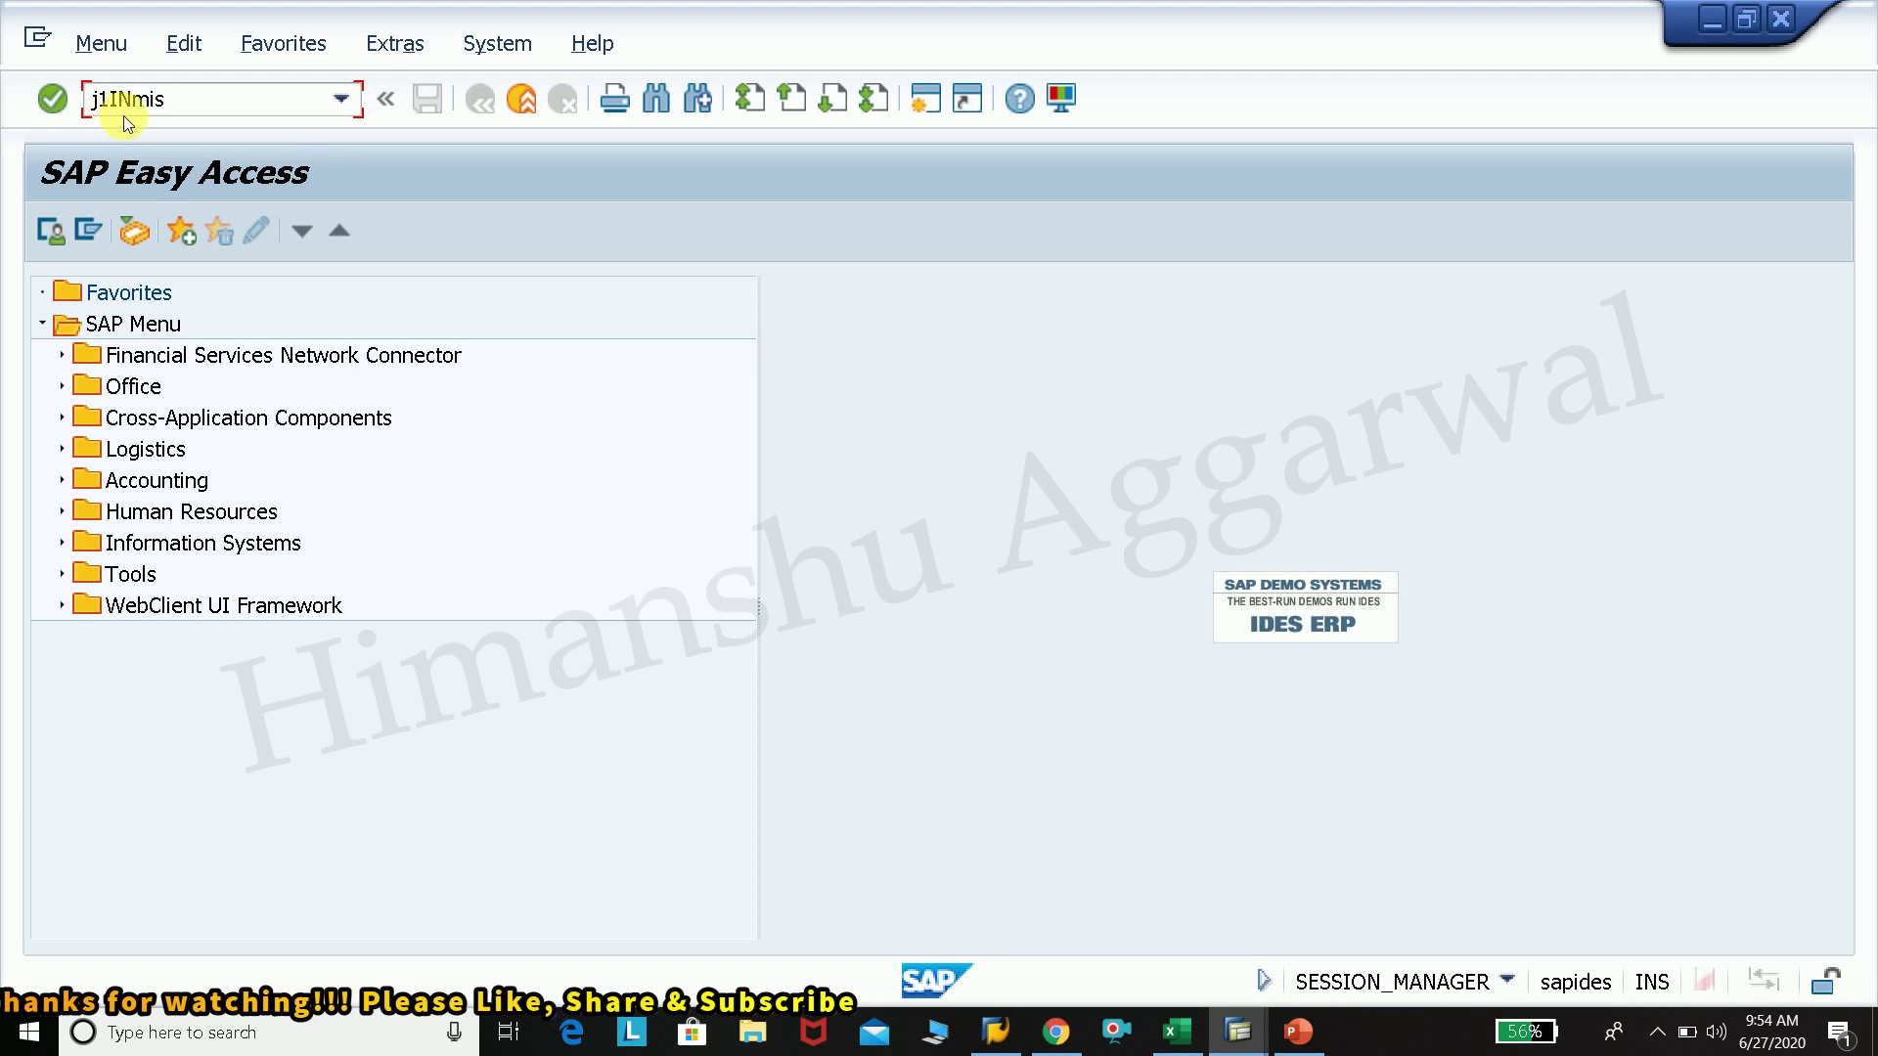
{"action": "key", "text": "Return"}
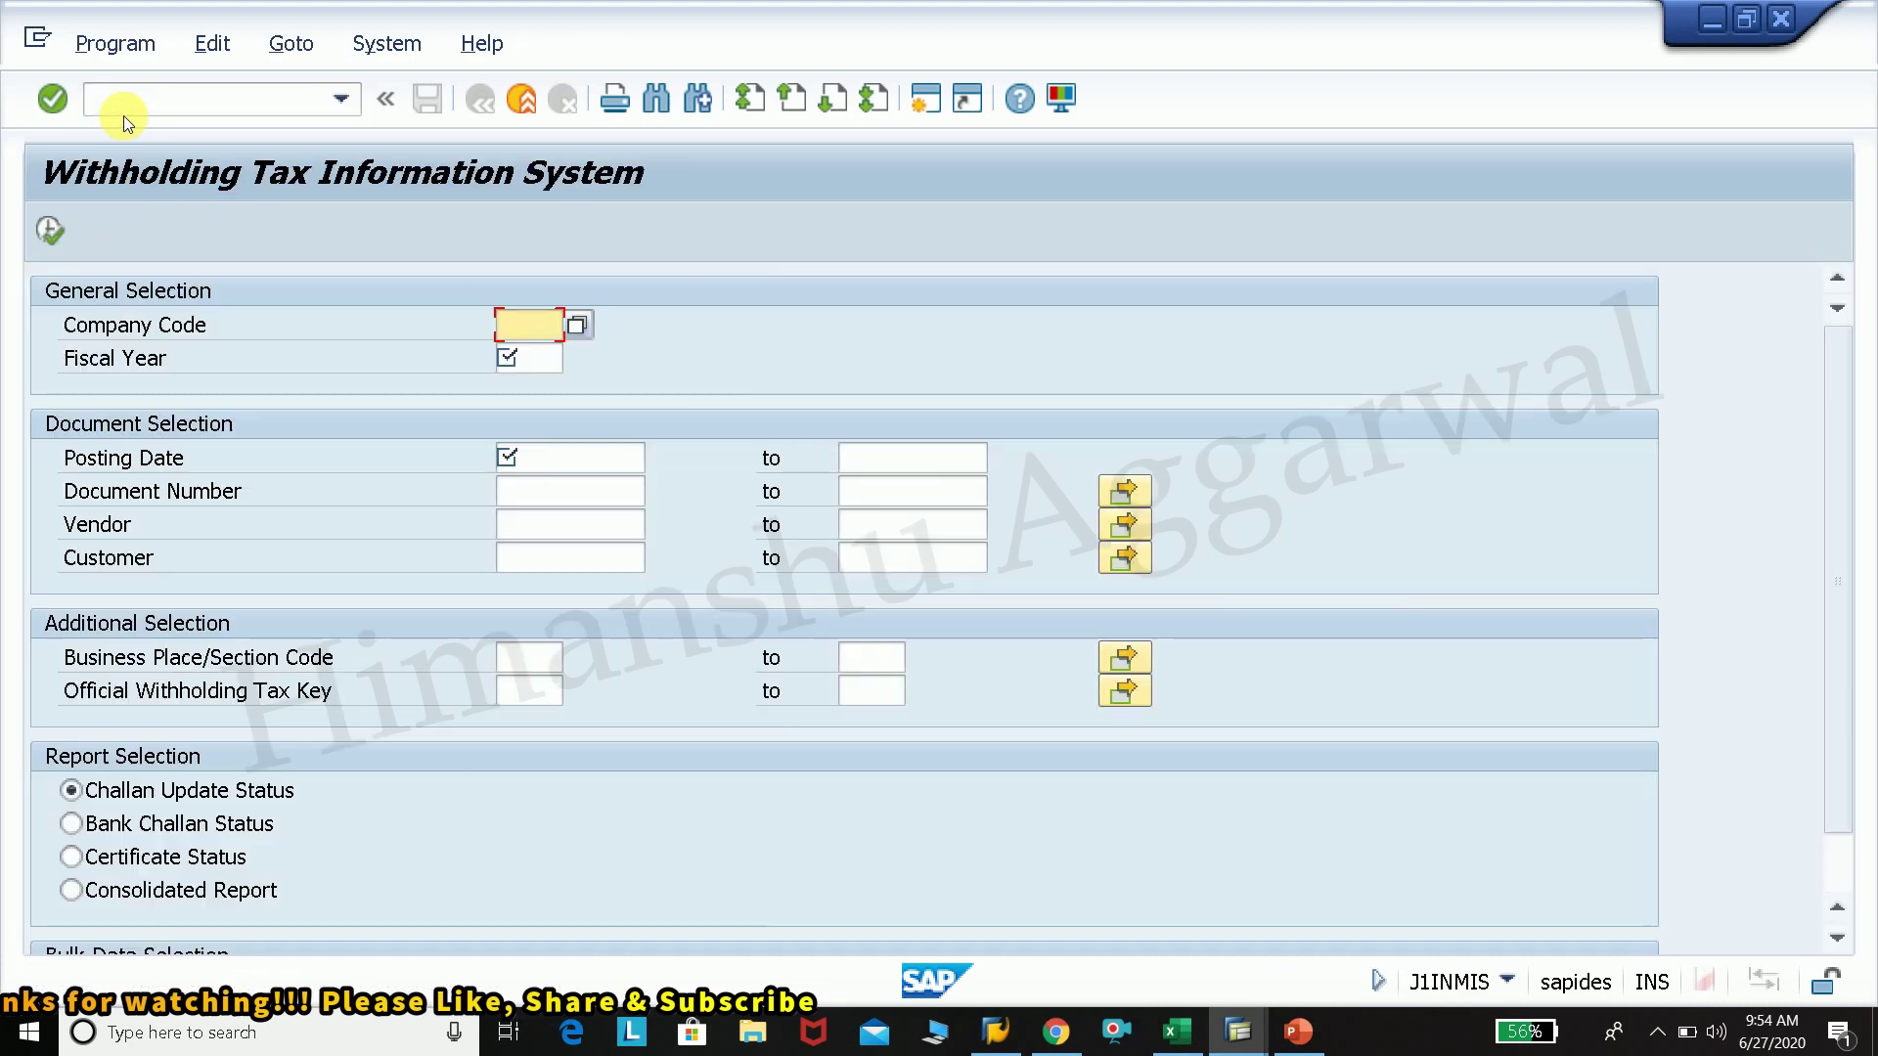
Step: Run the withholding tax report for company code idea, fiscal year 2020, posting dates 01.04.2020 to 30.06.2020, and return to SAP Easy Access
{"action": "left_click", "coordinate": [549, 366]}
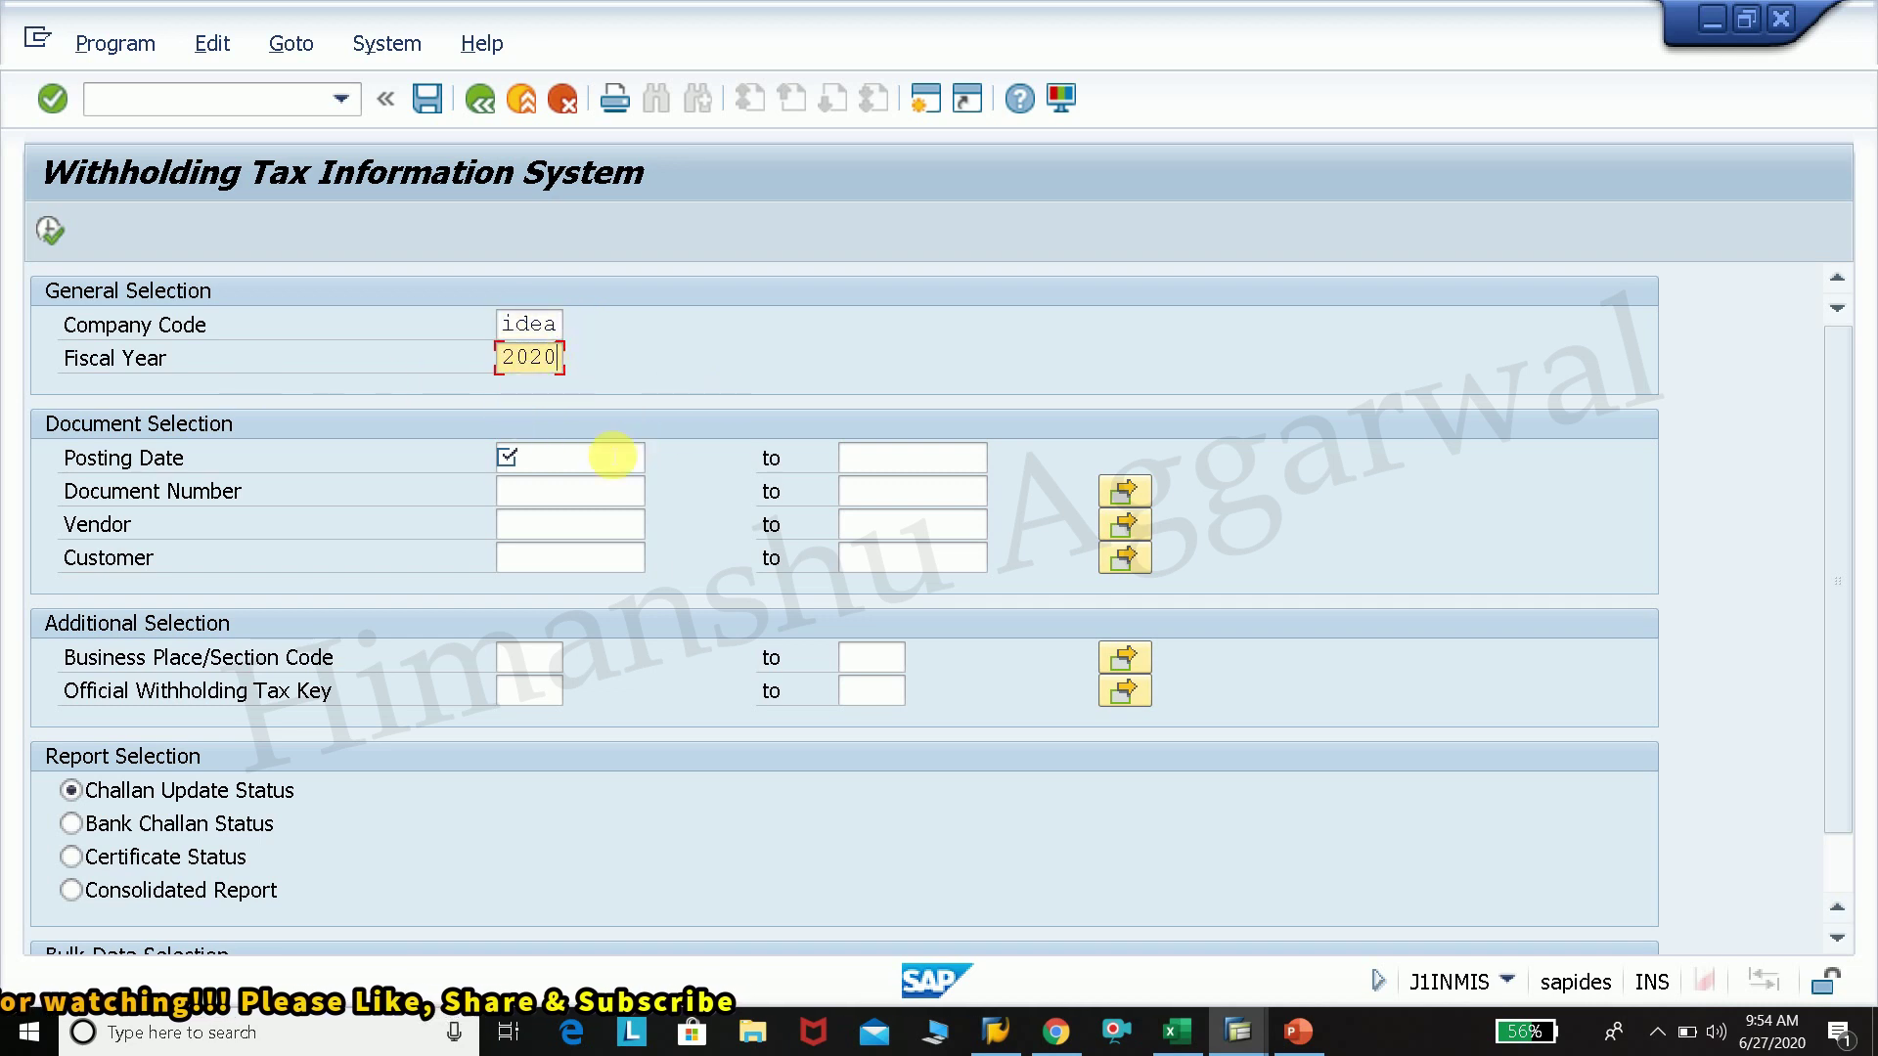
{"action": "left_click", "coordinate": [608, 456]}
{"action": "left_click", "coordinate": [571, 484]}
{"action": "left_click", "coordinate": [866, 460]}
{"action": "left_click", "coordinate": [866, 486]}
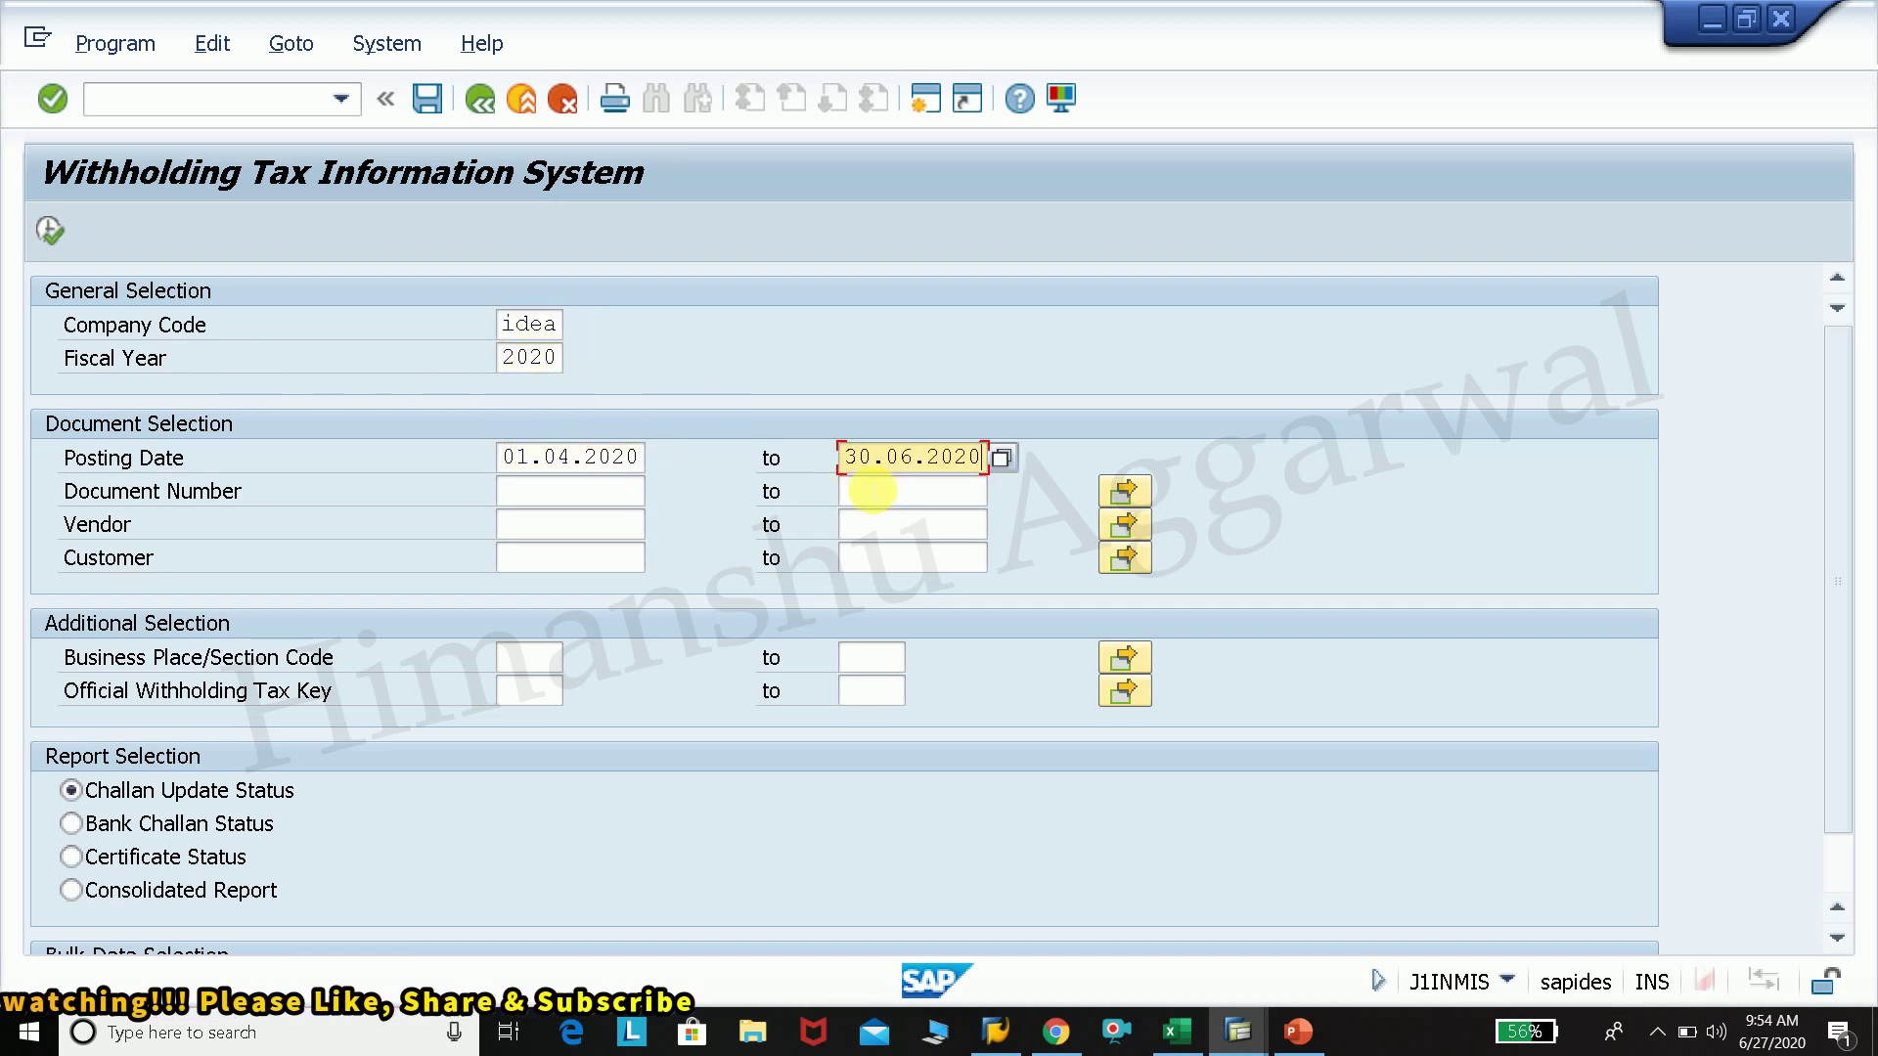
{"action": "left_click", "coordinate": [37, 244]}
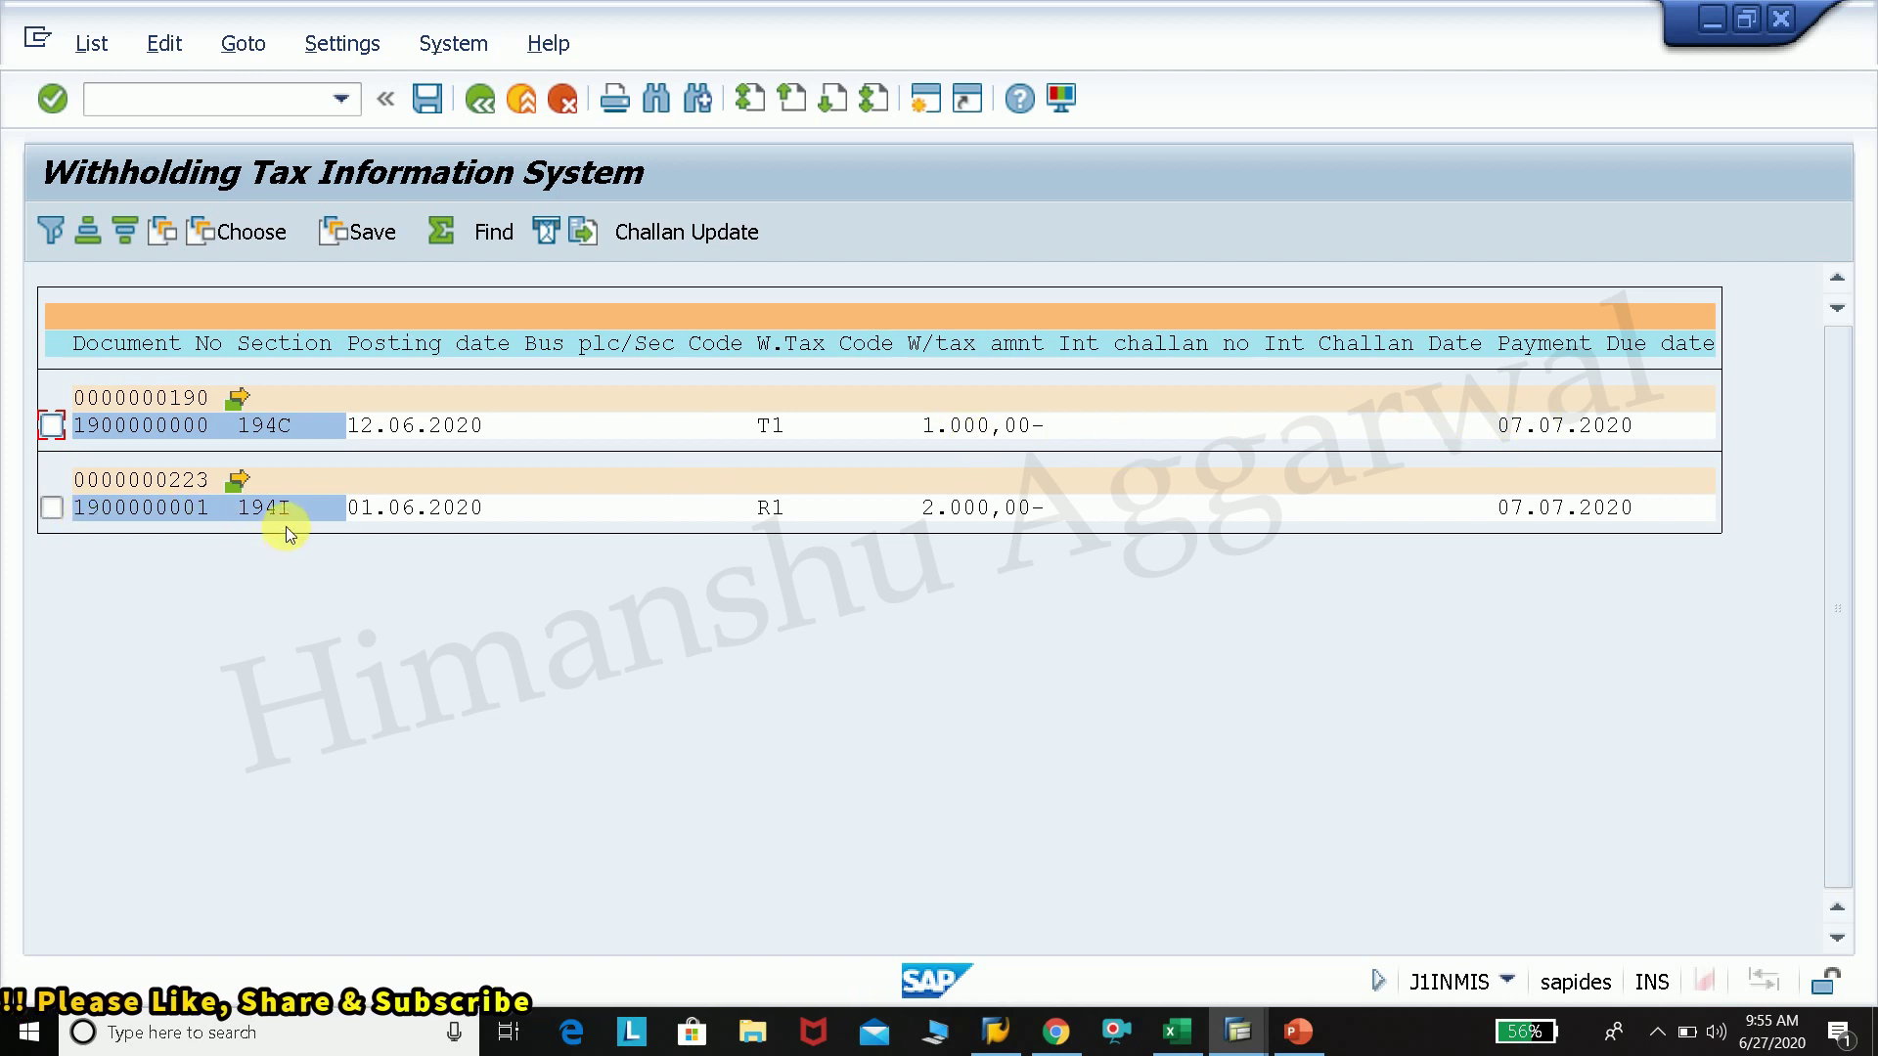
{"action": "left_click", "coordinate": [480, 100]}
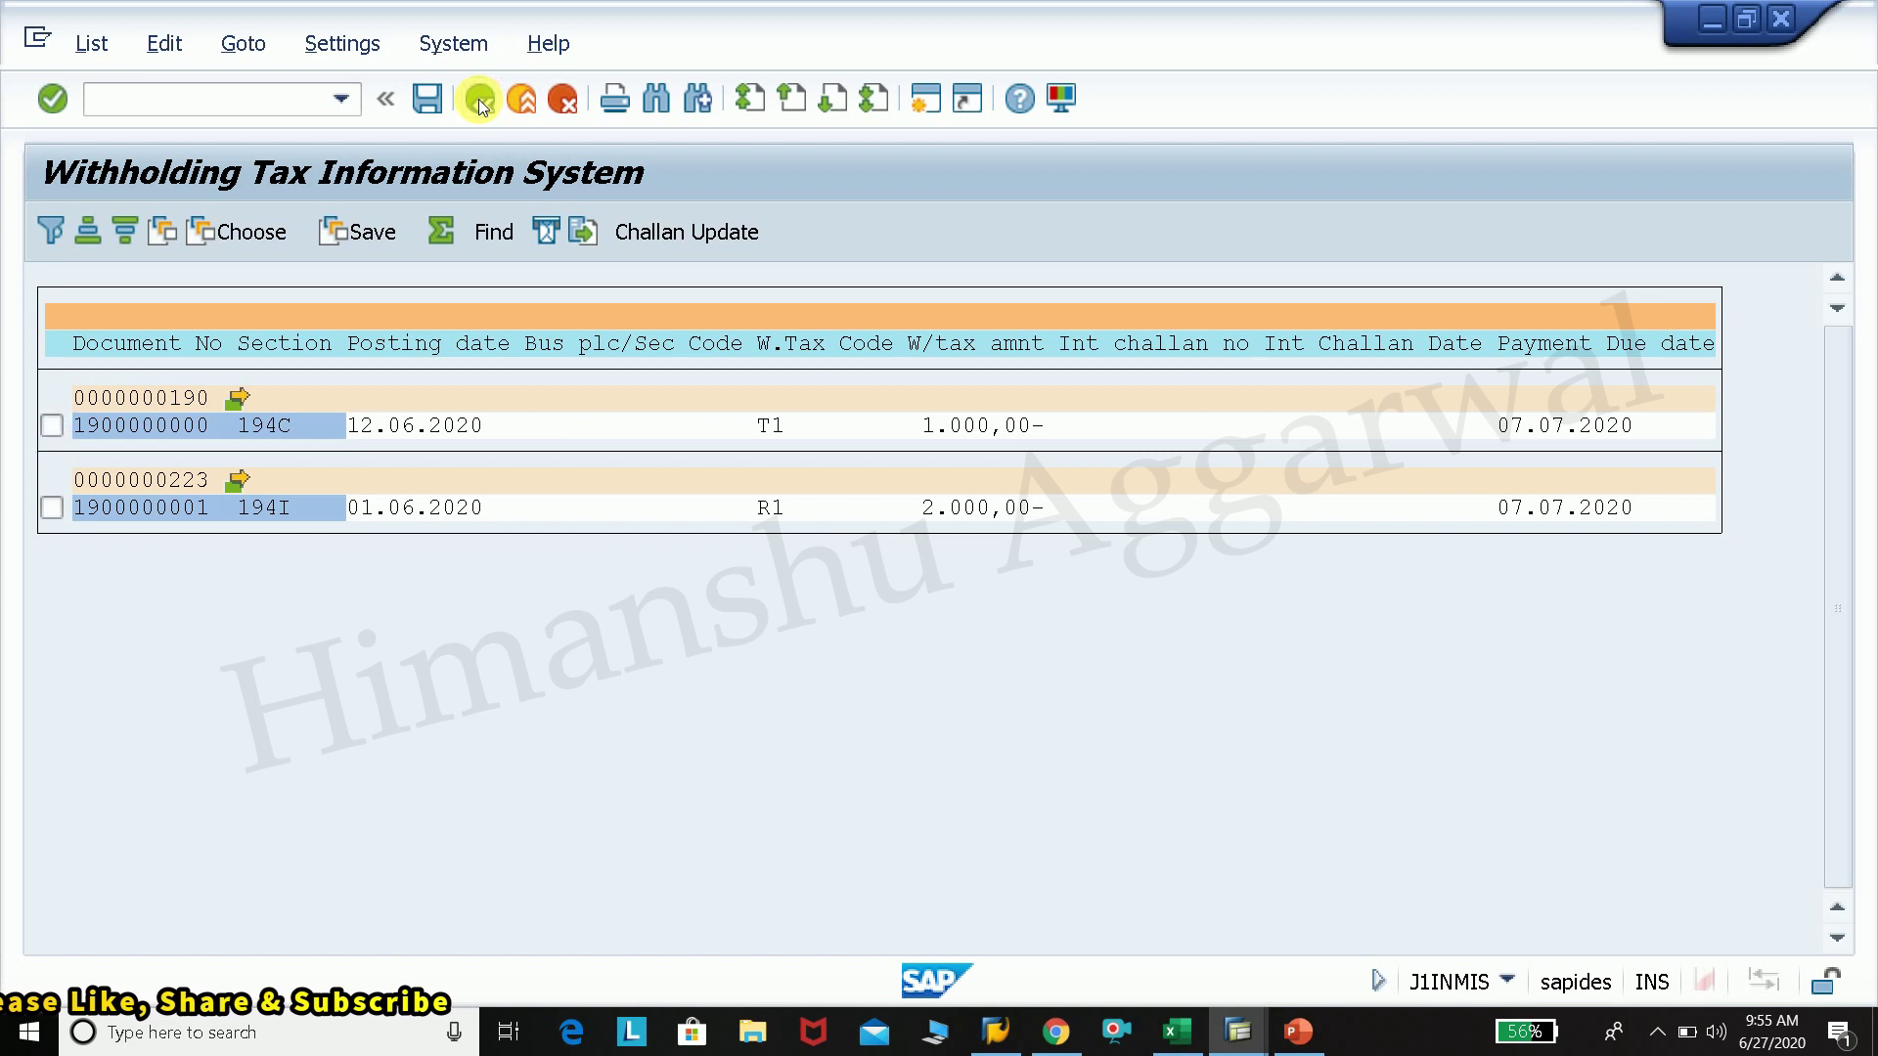
{"action": "left_click", "coordinate": [479, 100]}
{"action": "left_click", "coordinate": [479, 100]}
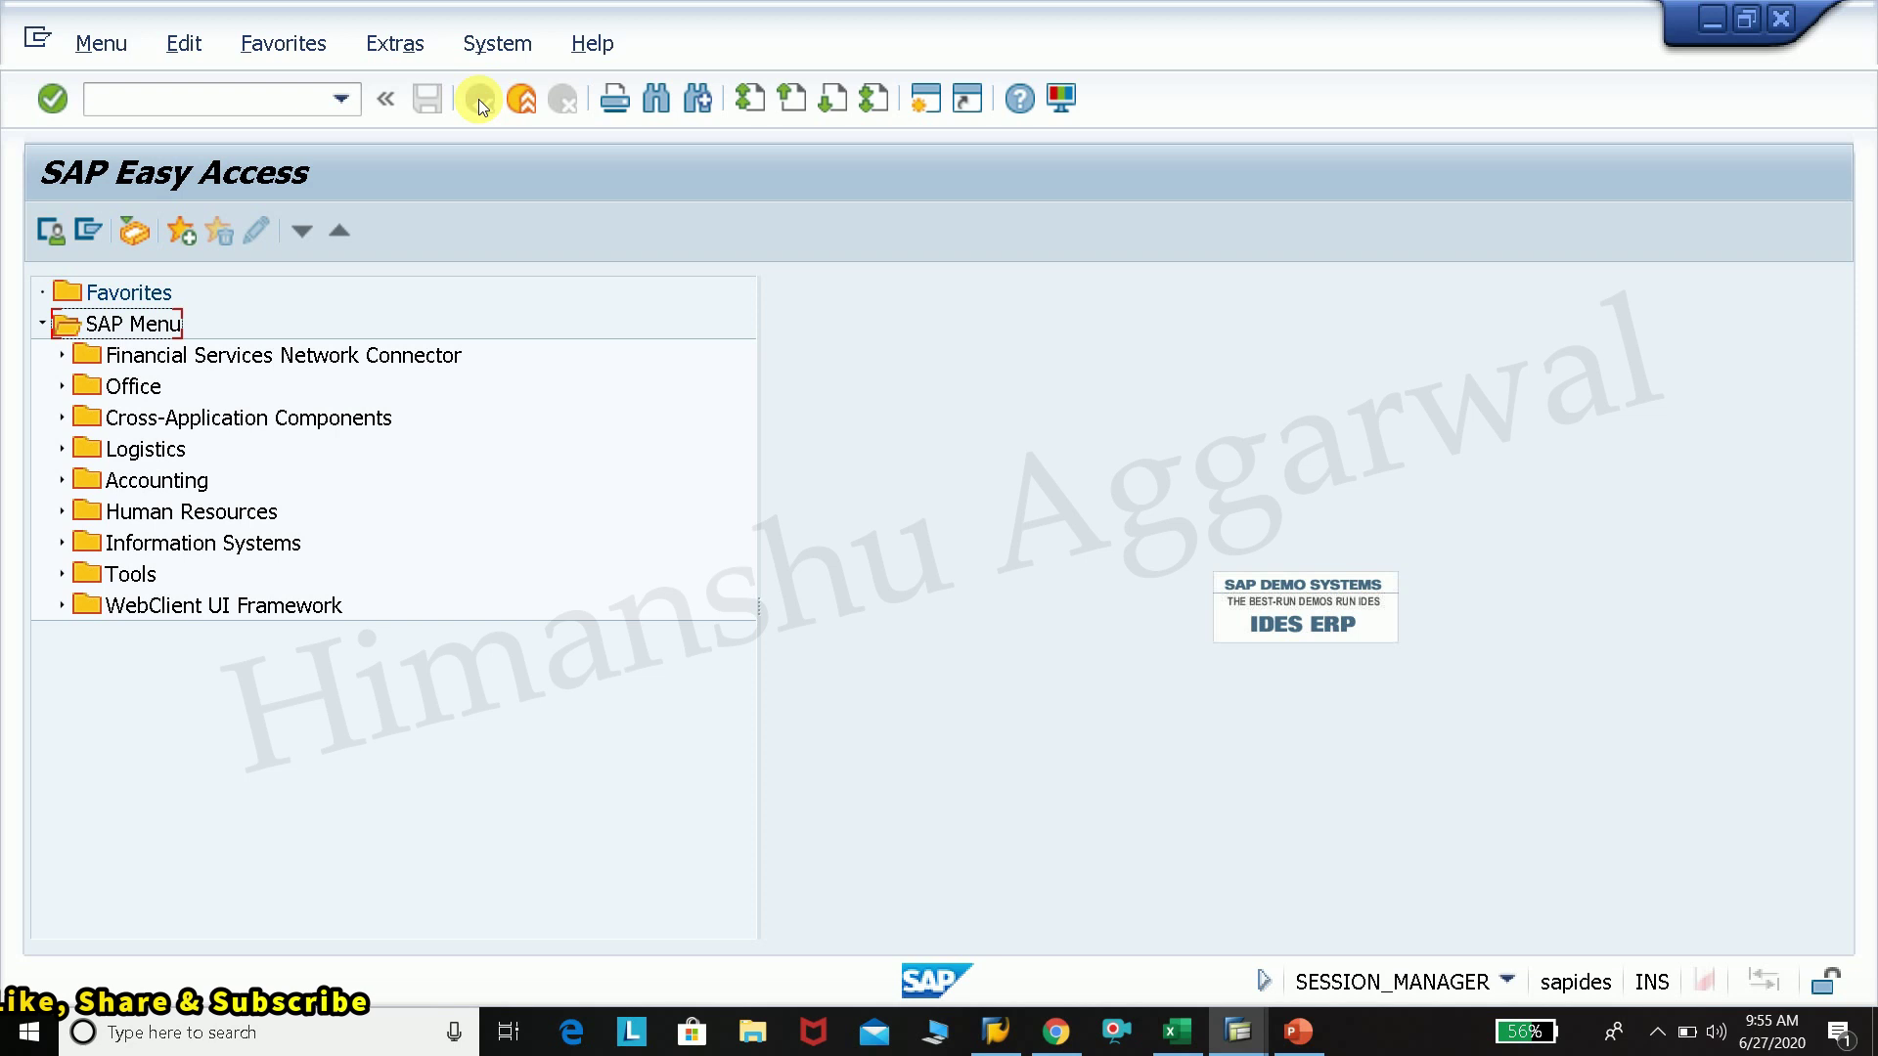